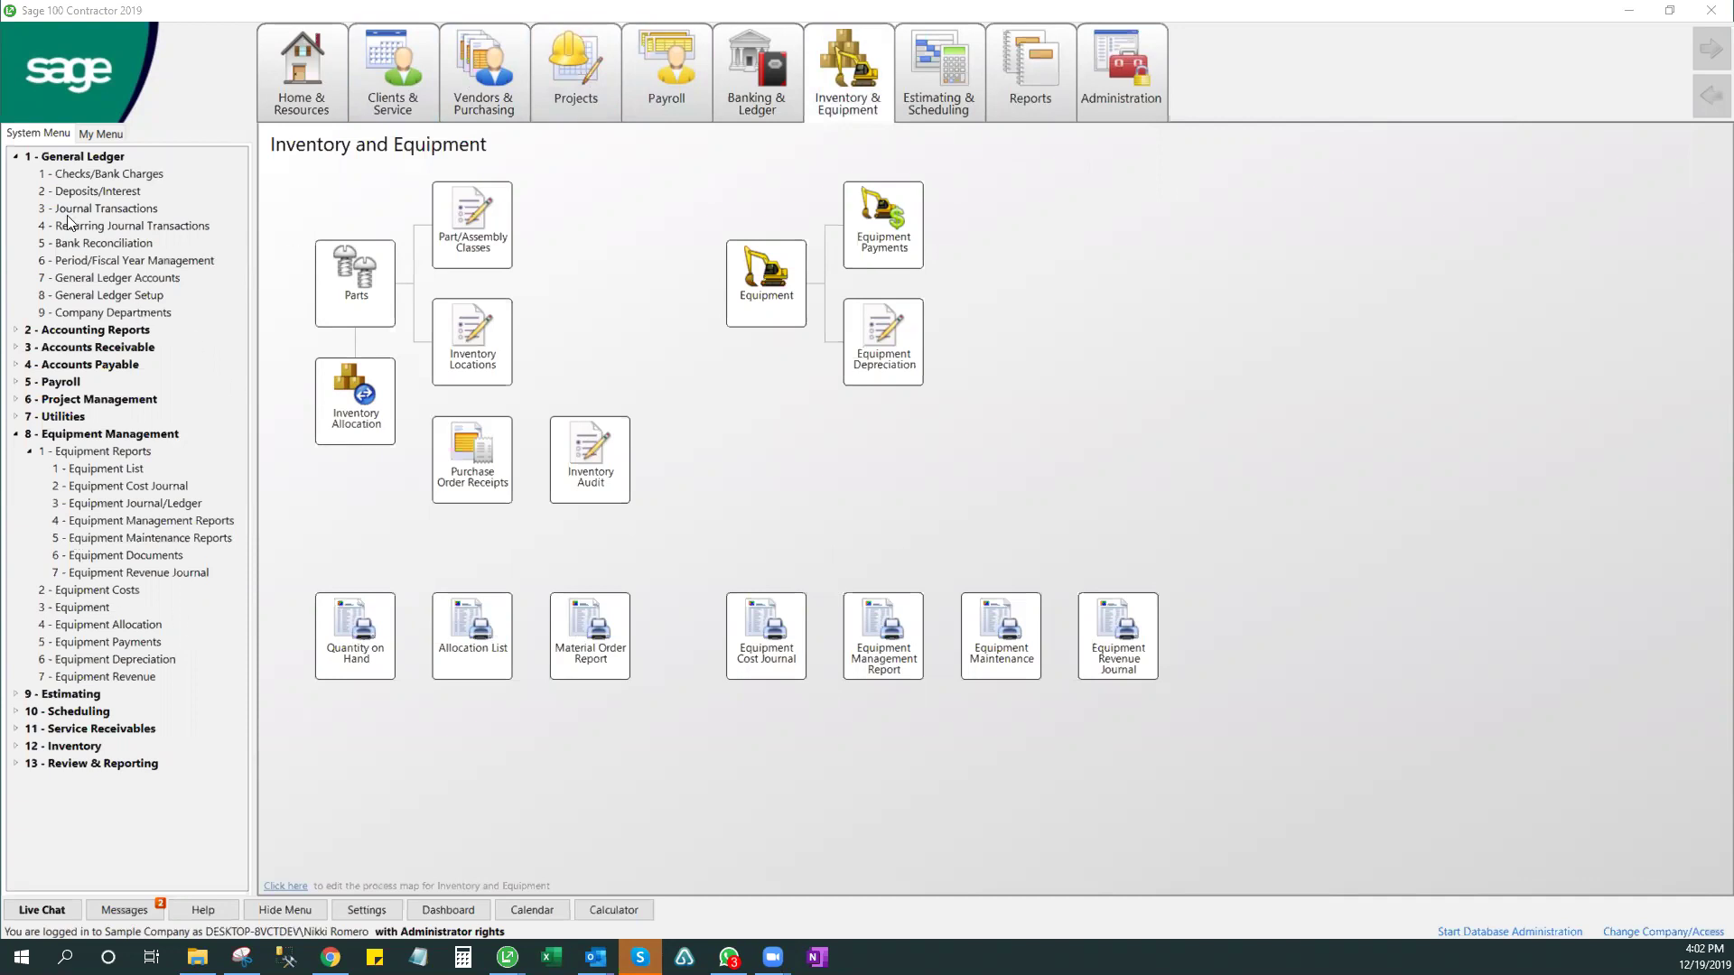
- Collapse the General Ledger and Equipment Management branches and show the Home & Resources page
left_click(15, 156)
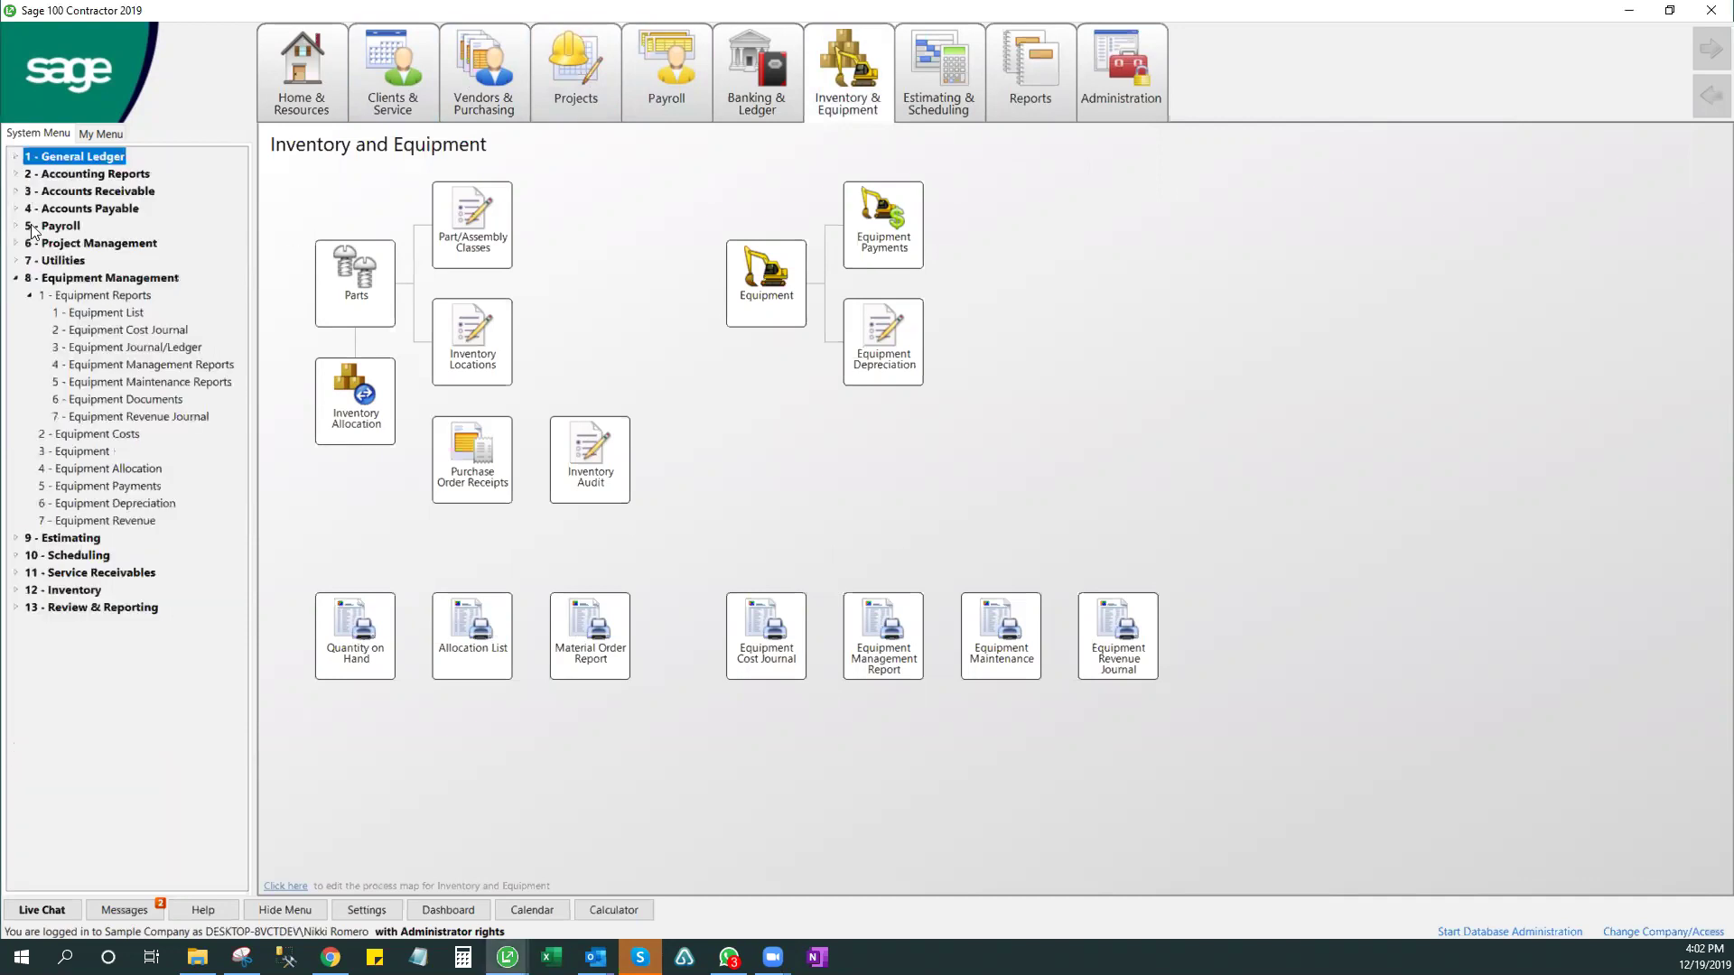
left_click(16, 277)
left_click(296, 88)
left_click(296, 89)
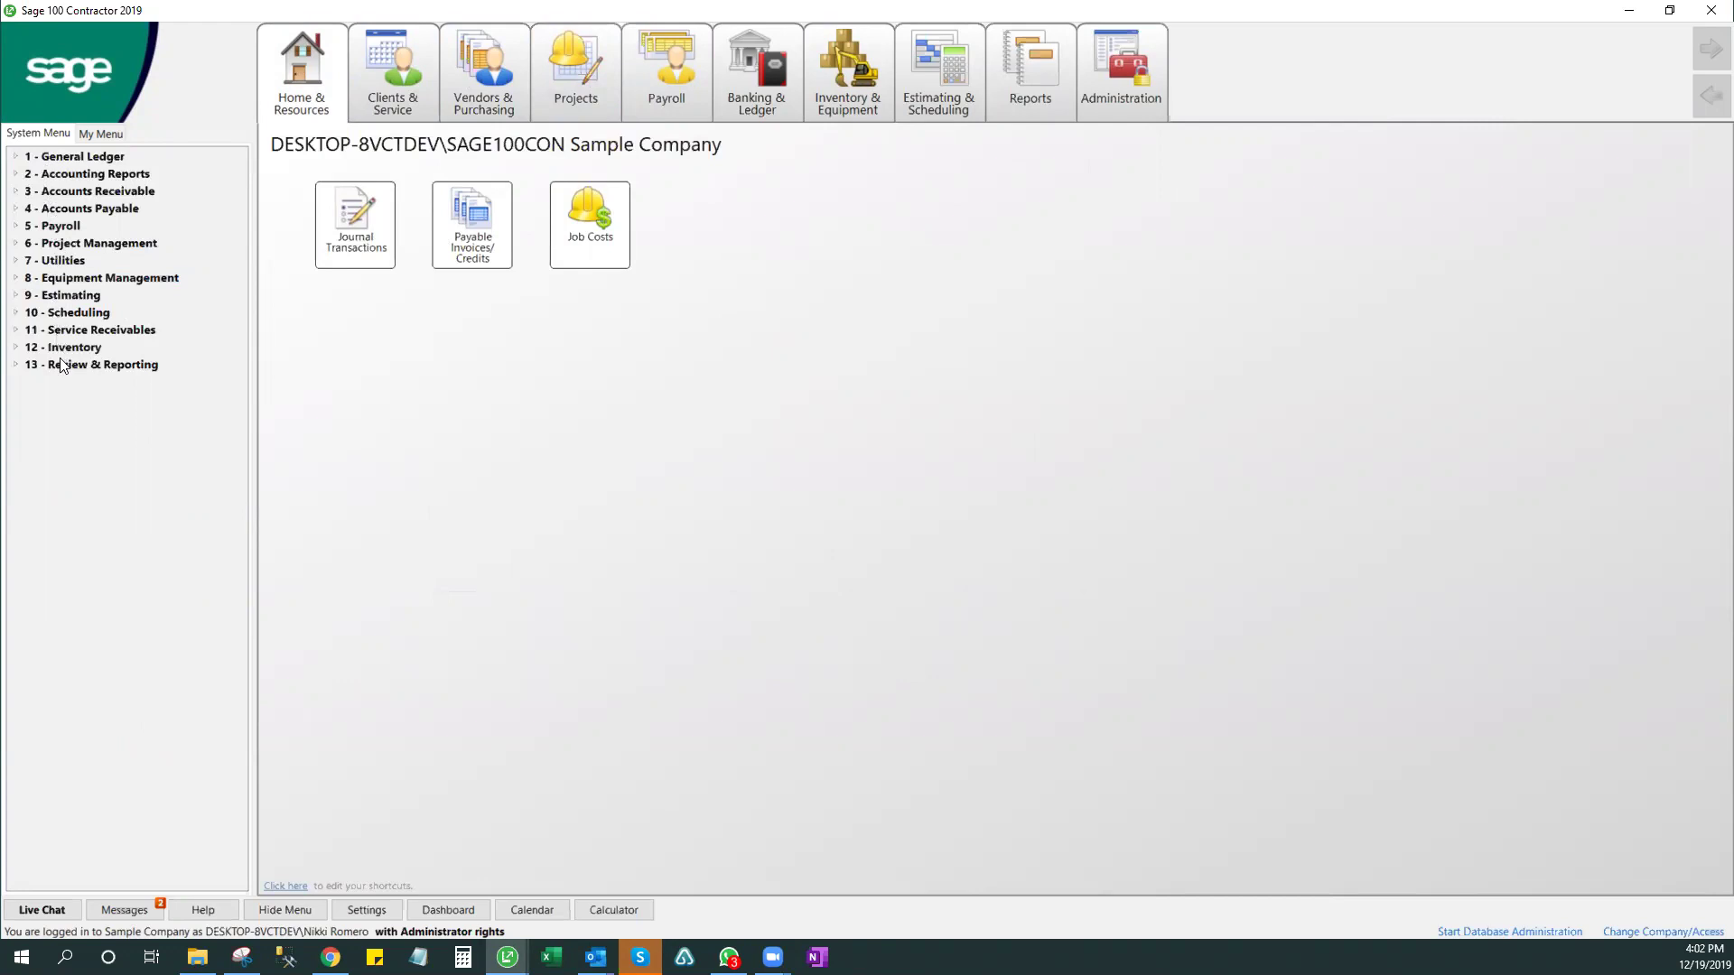
- Expand 8 - Equipment Management and select 3 - Equipment
mouse_move(926, 51)
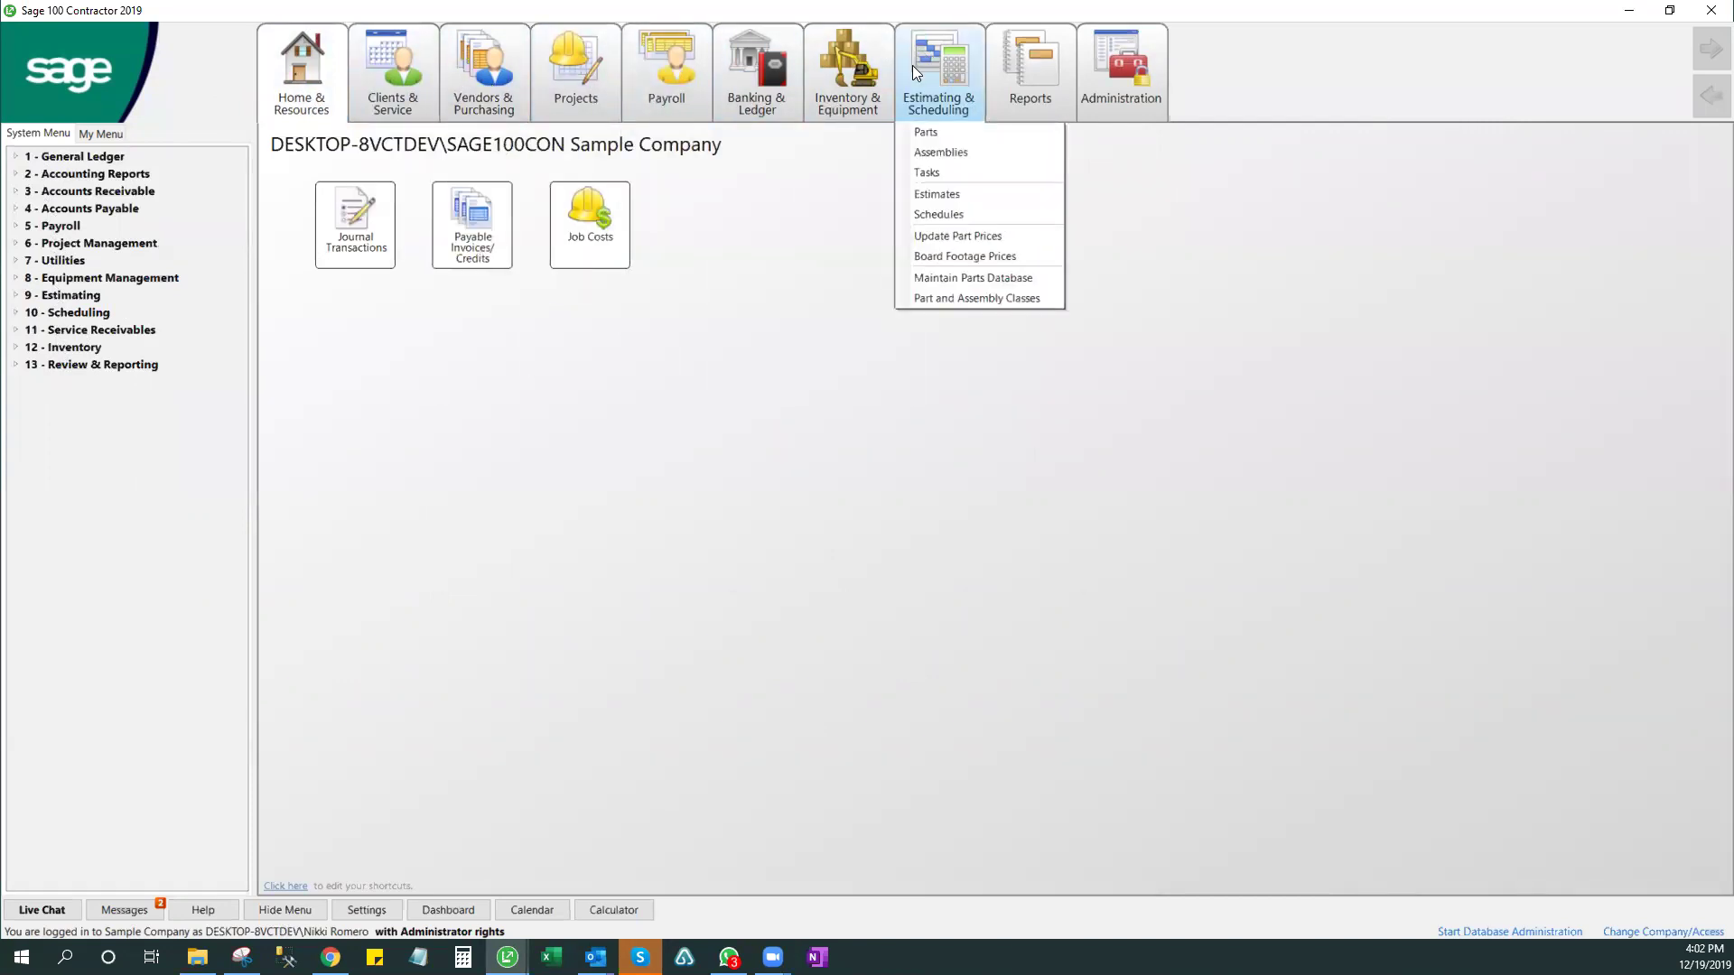
left_click(15, 281)
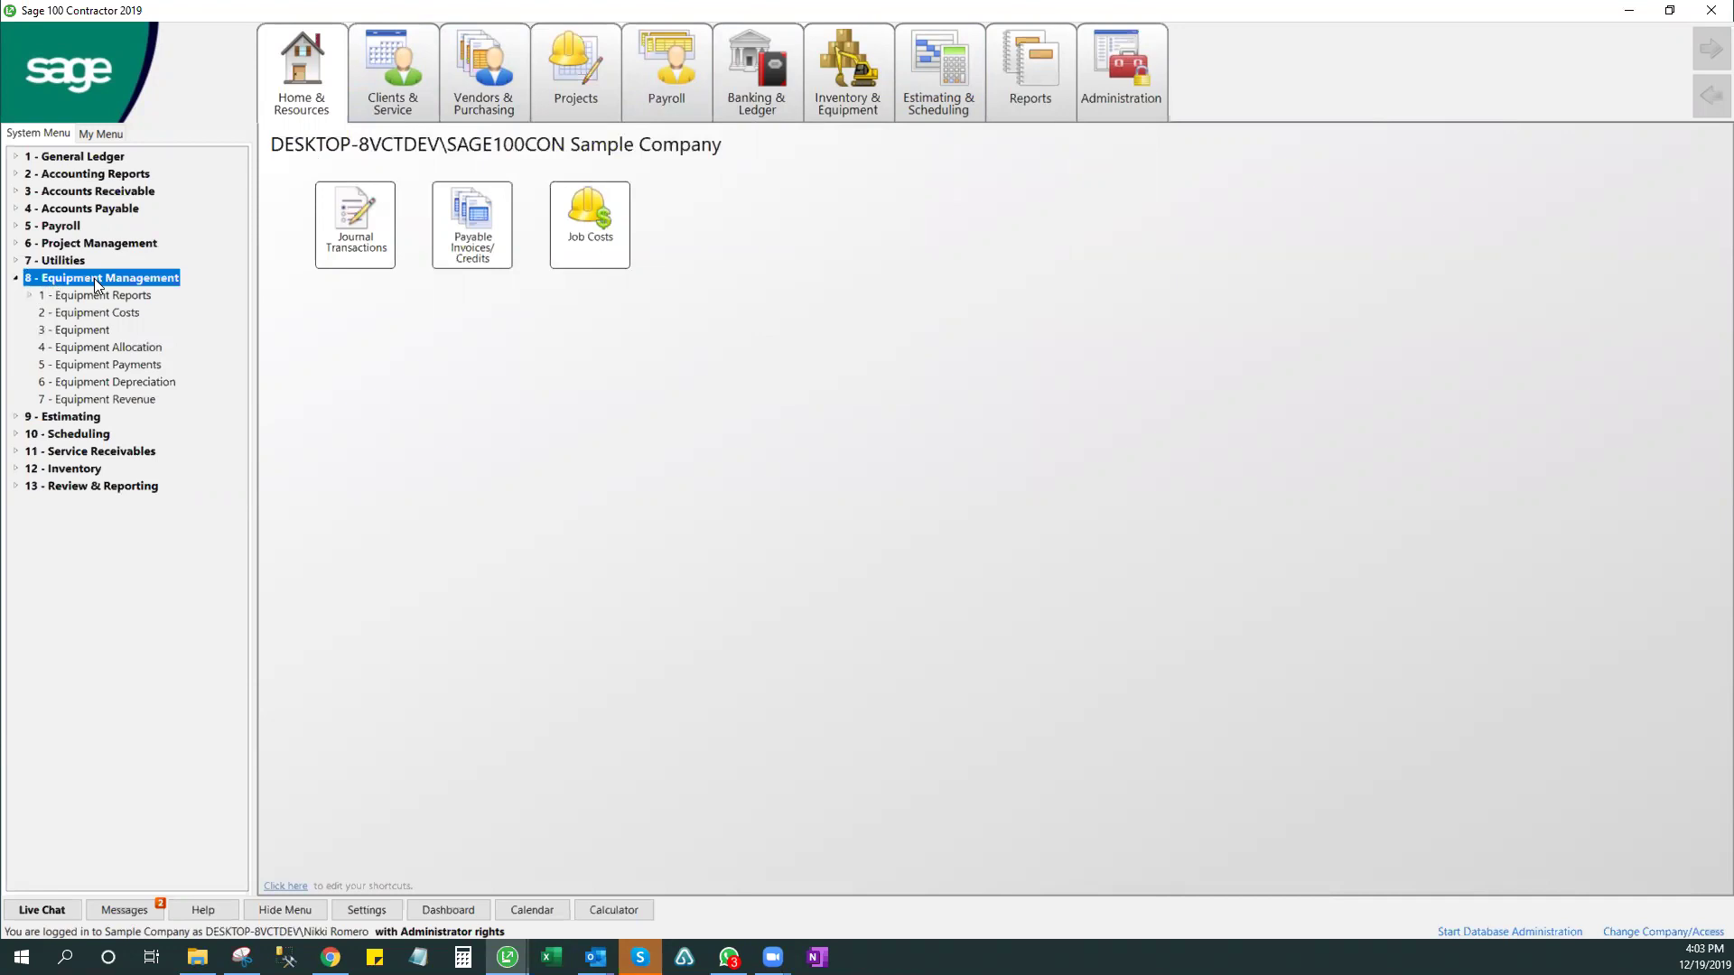
left_click(81, 330)
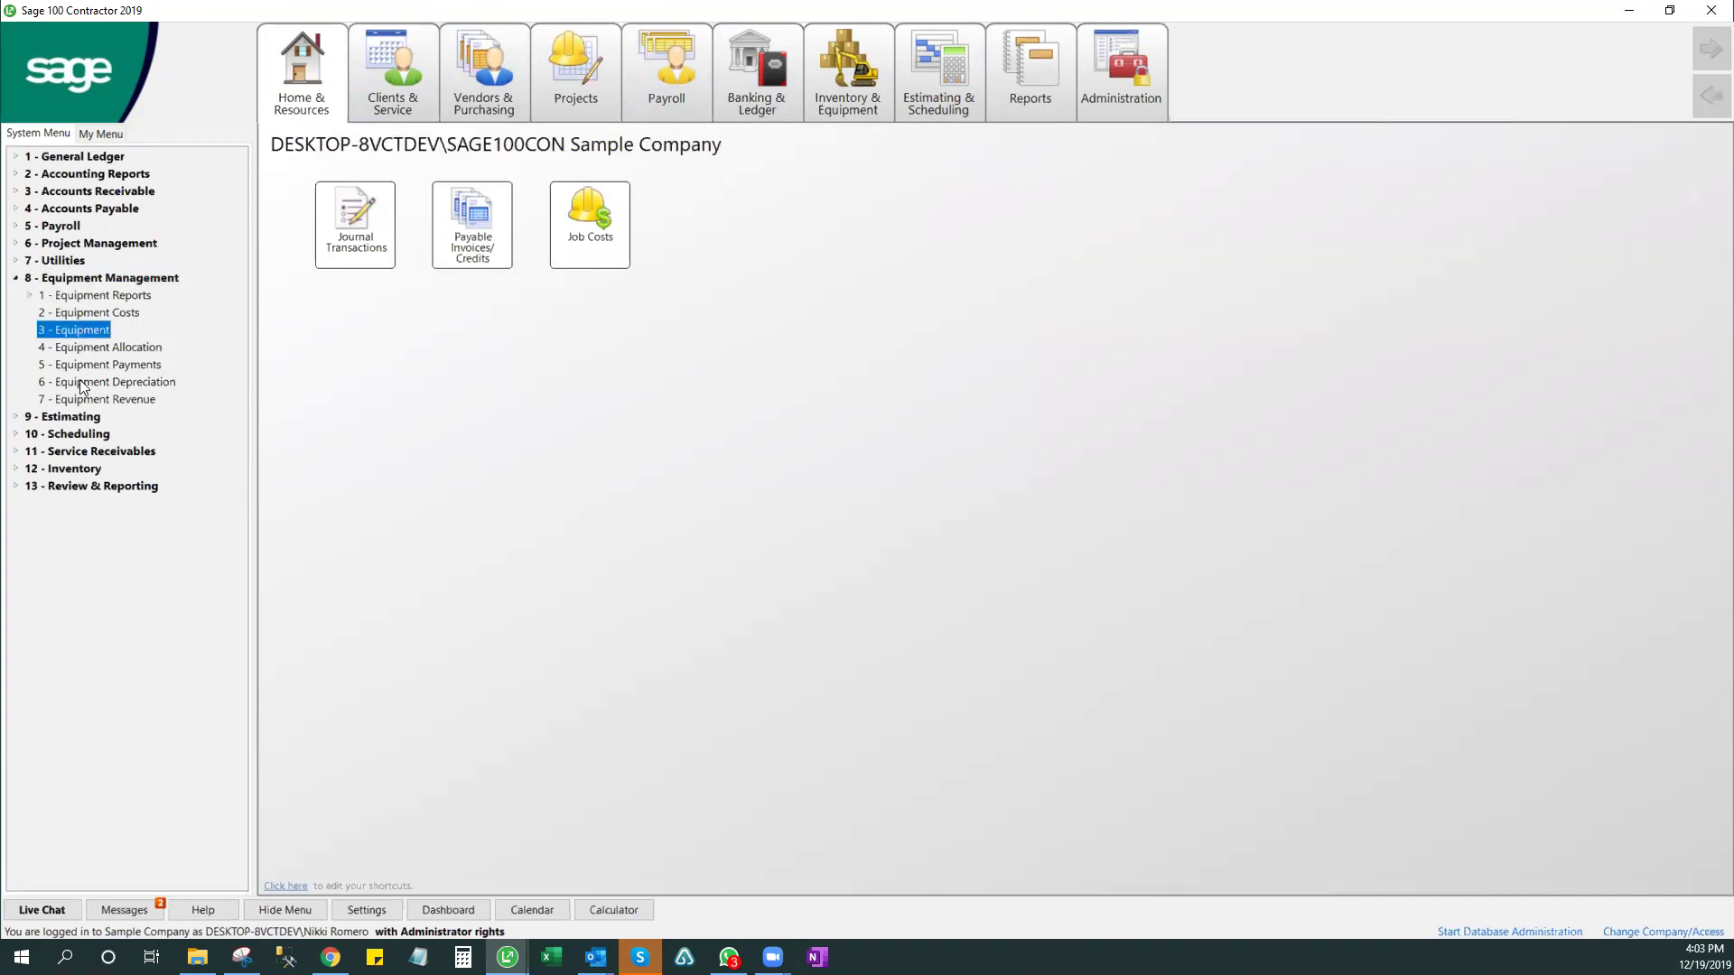
- Open the equipment records and browse to record 100, the JCB 926 Forklift 1989, then close it
double_click(80, 331)
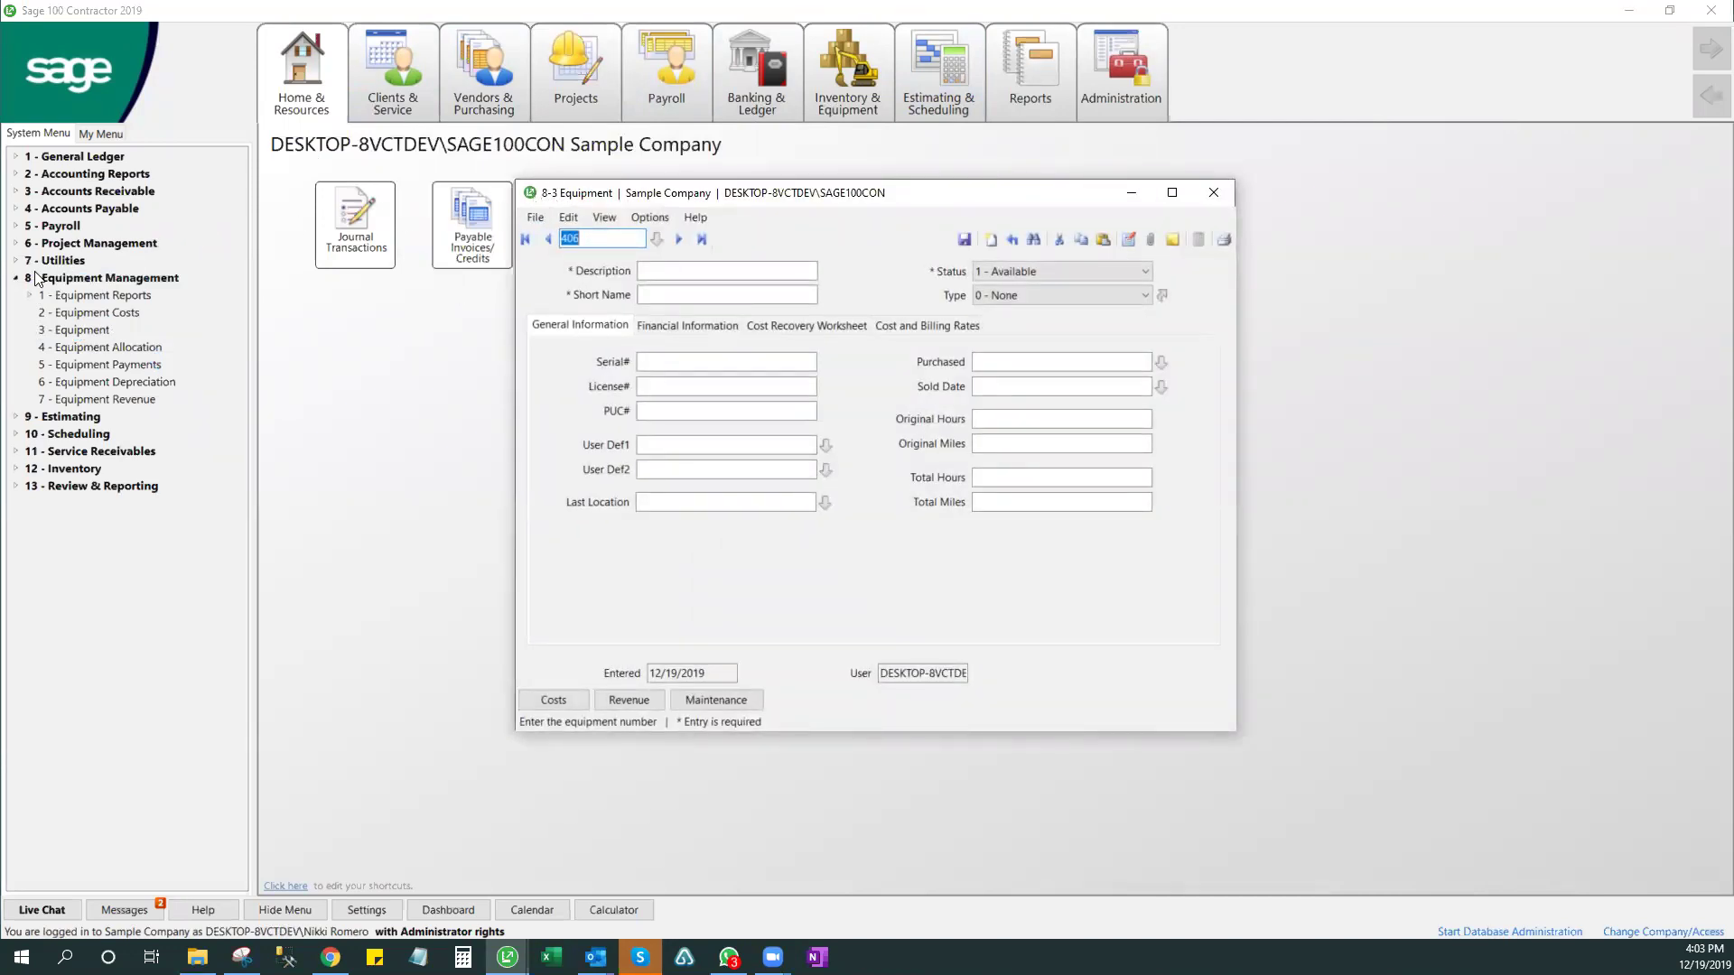
left_click(524, 238)
left_click(677, 238)
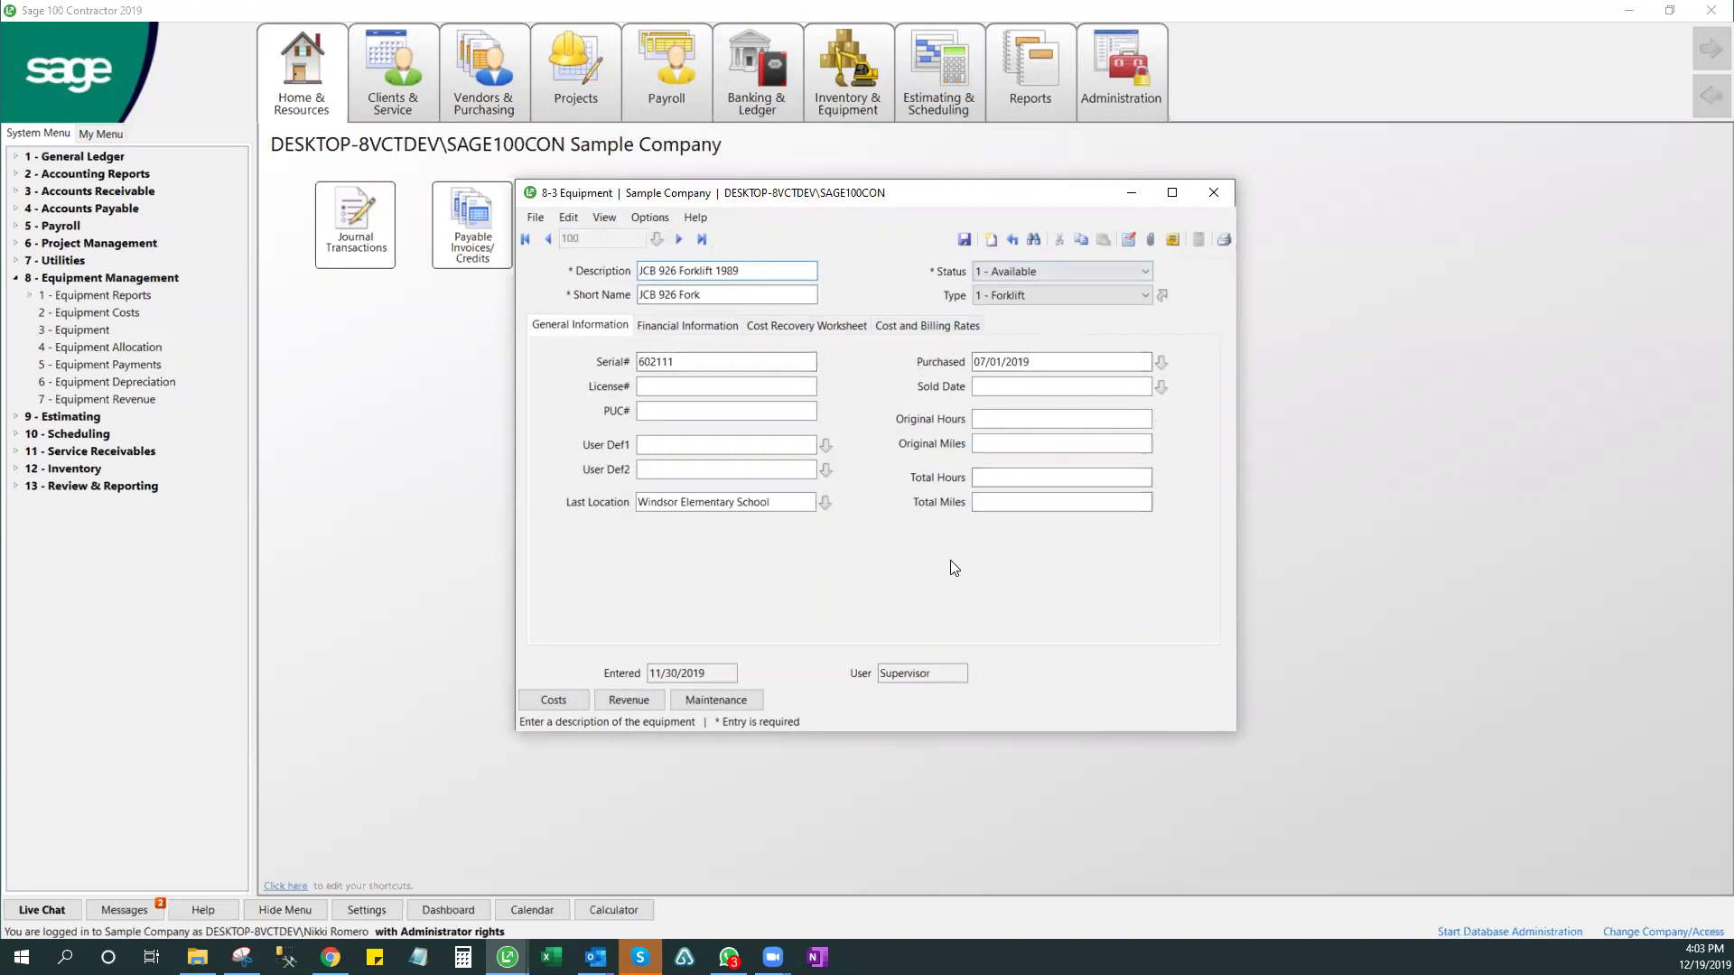
left_click(1212, 193)
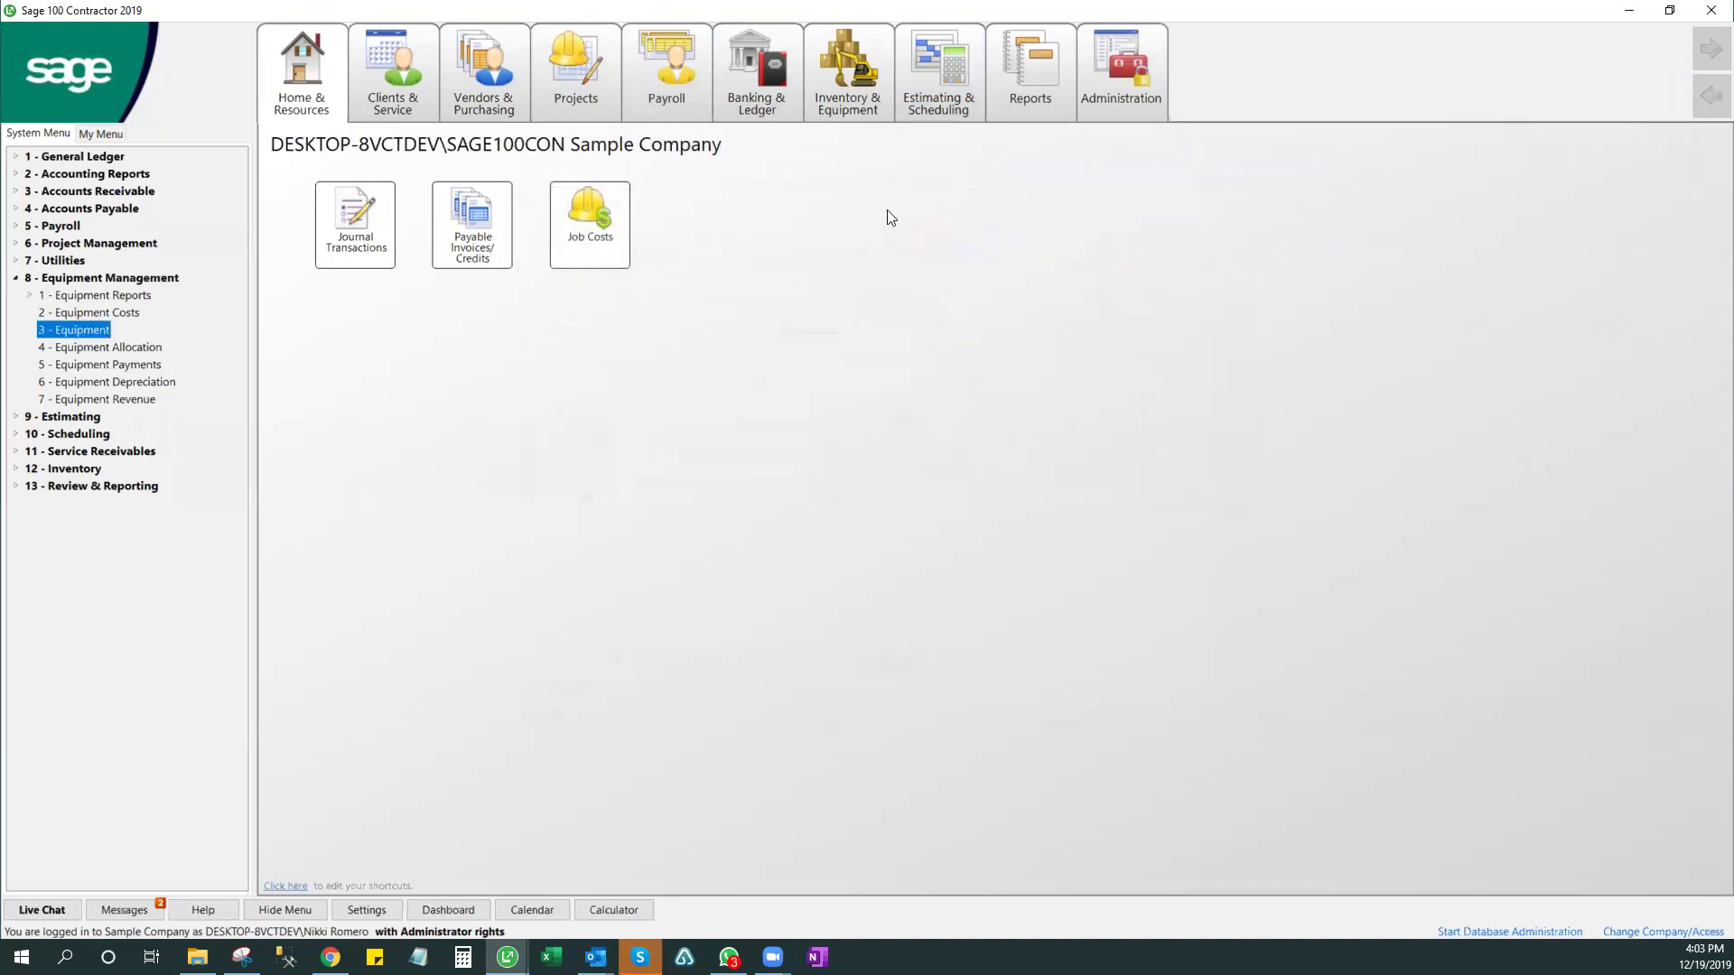
- Reopen and close the equipment window, then show the Inventory and Equipment process map
mouse_move(849, 52)
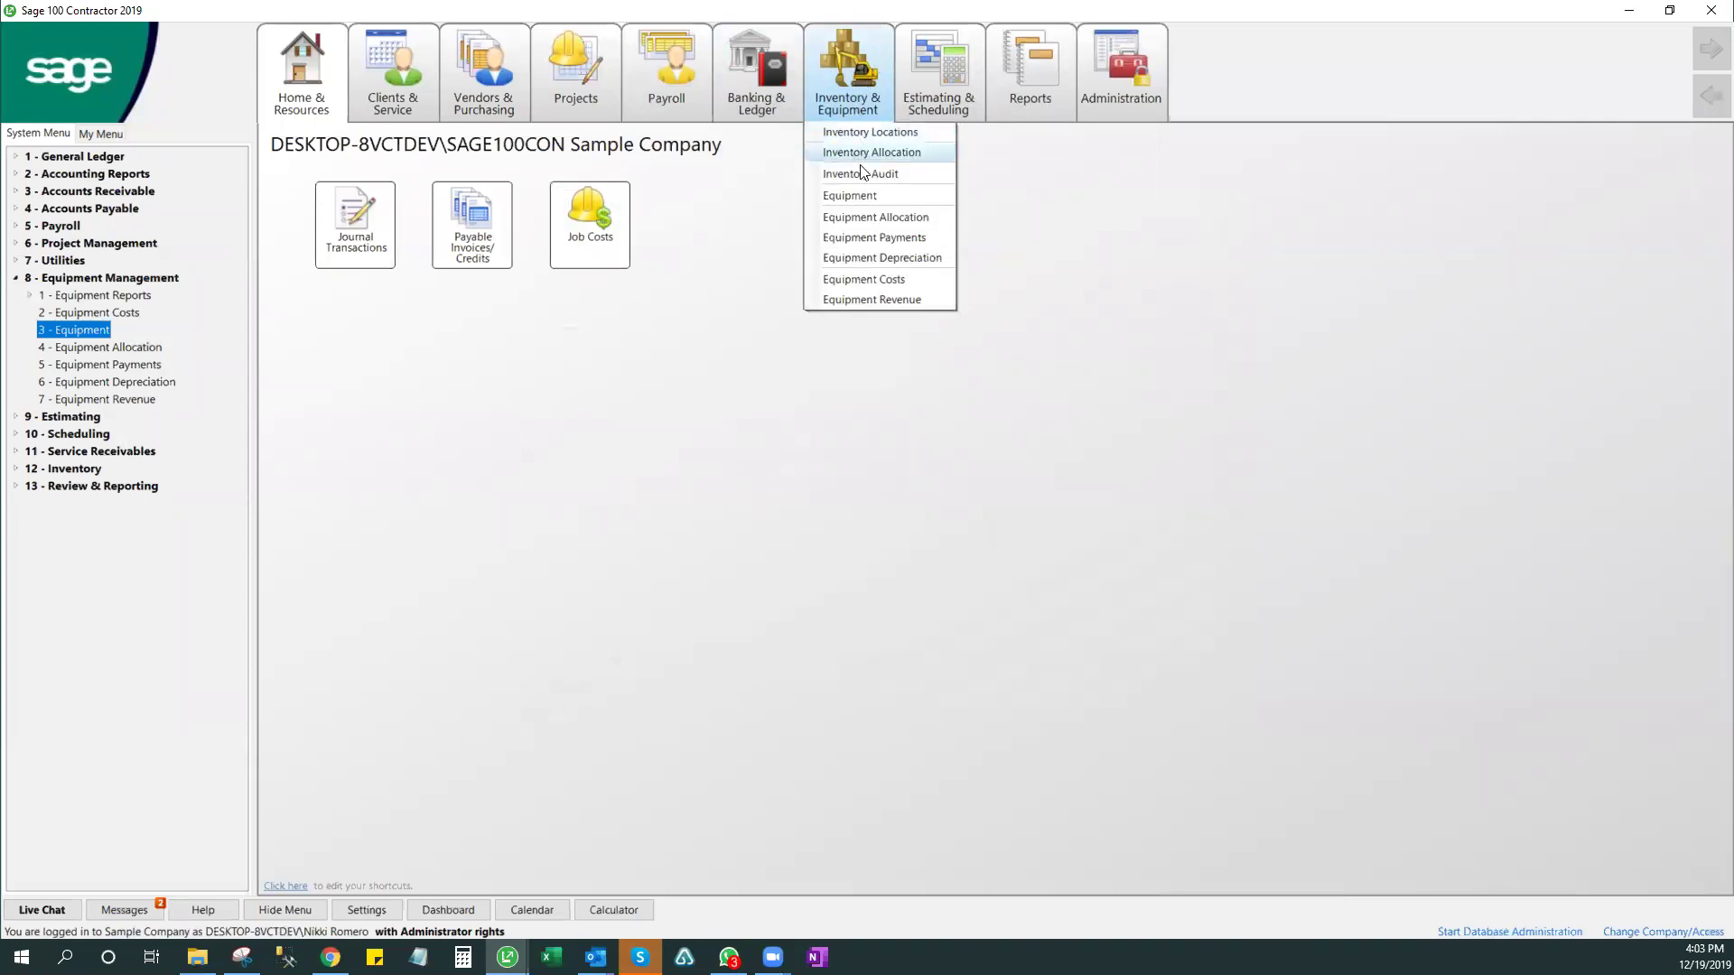
left_click(858, 194)
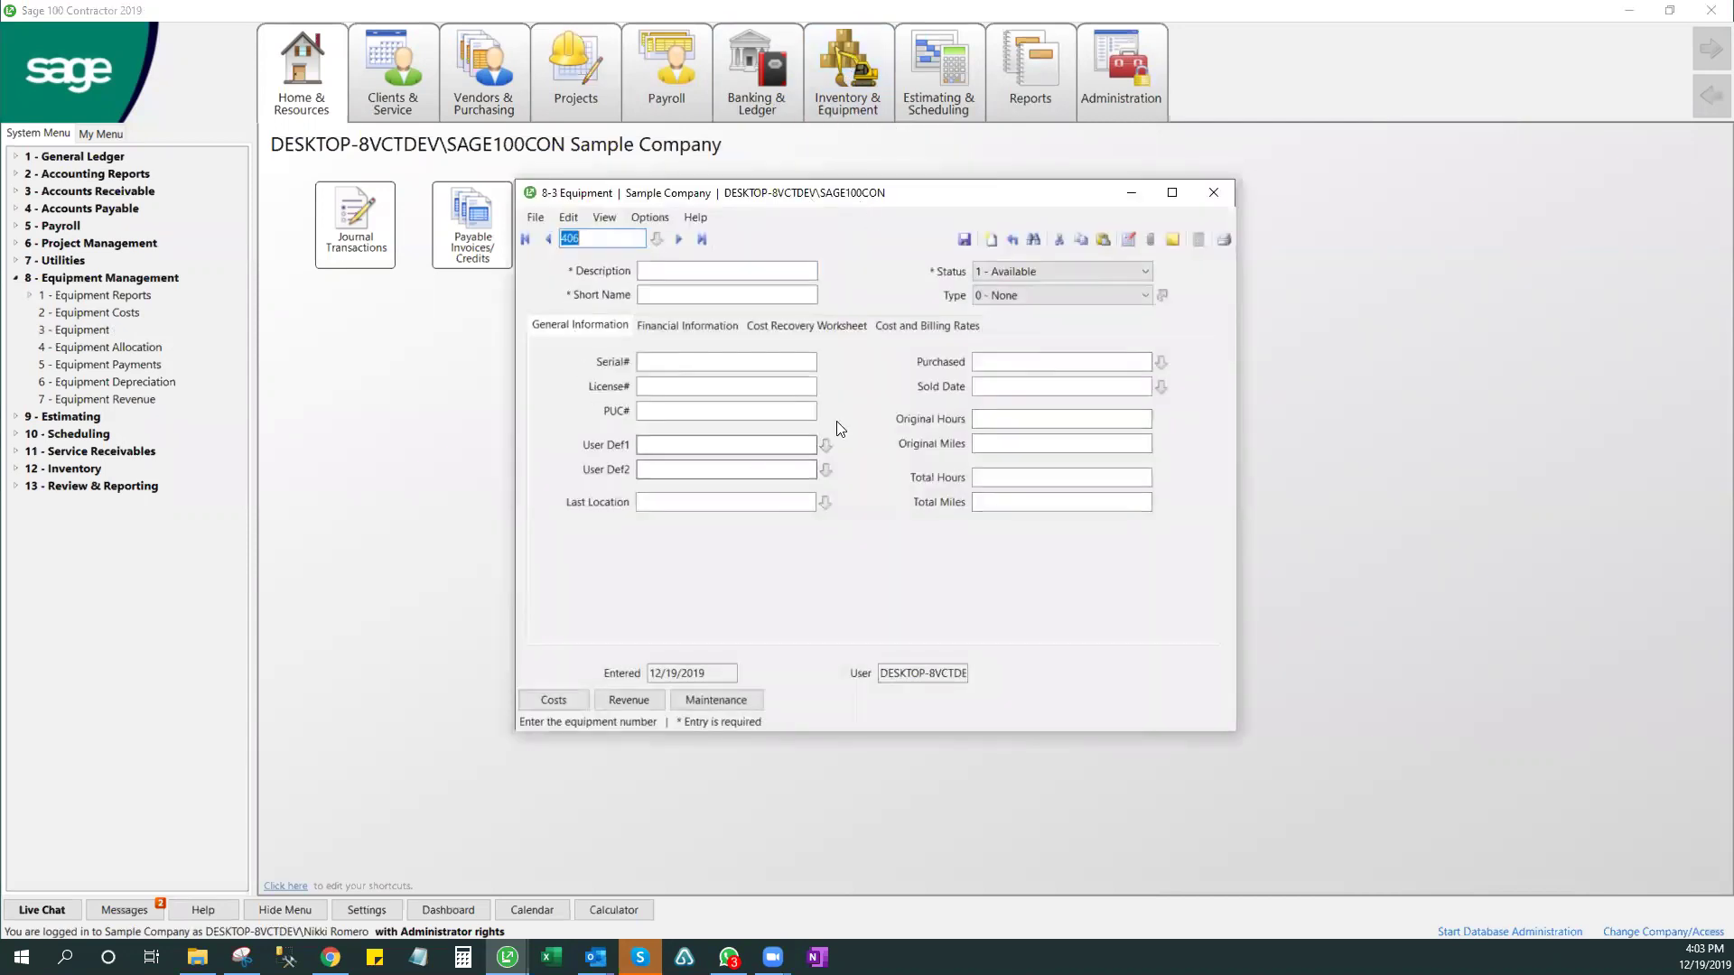
left_click(1212, 193)
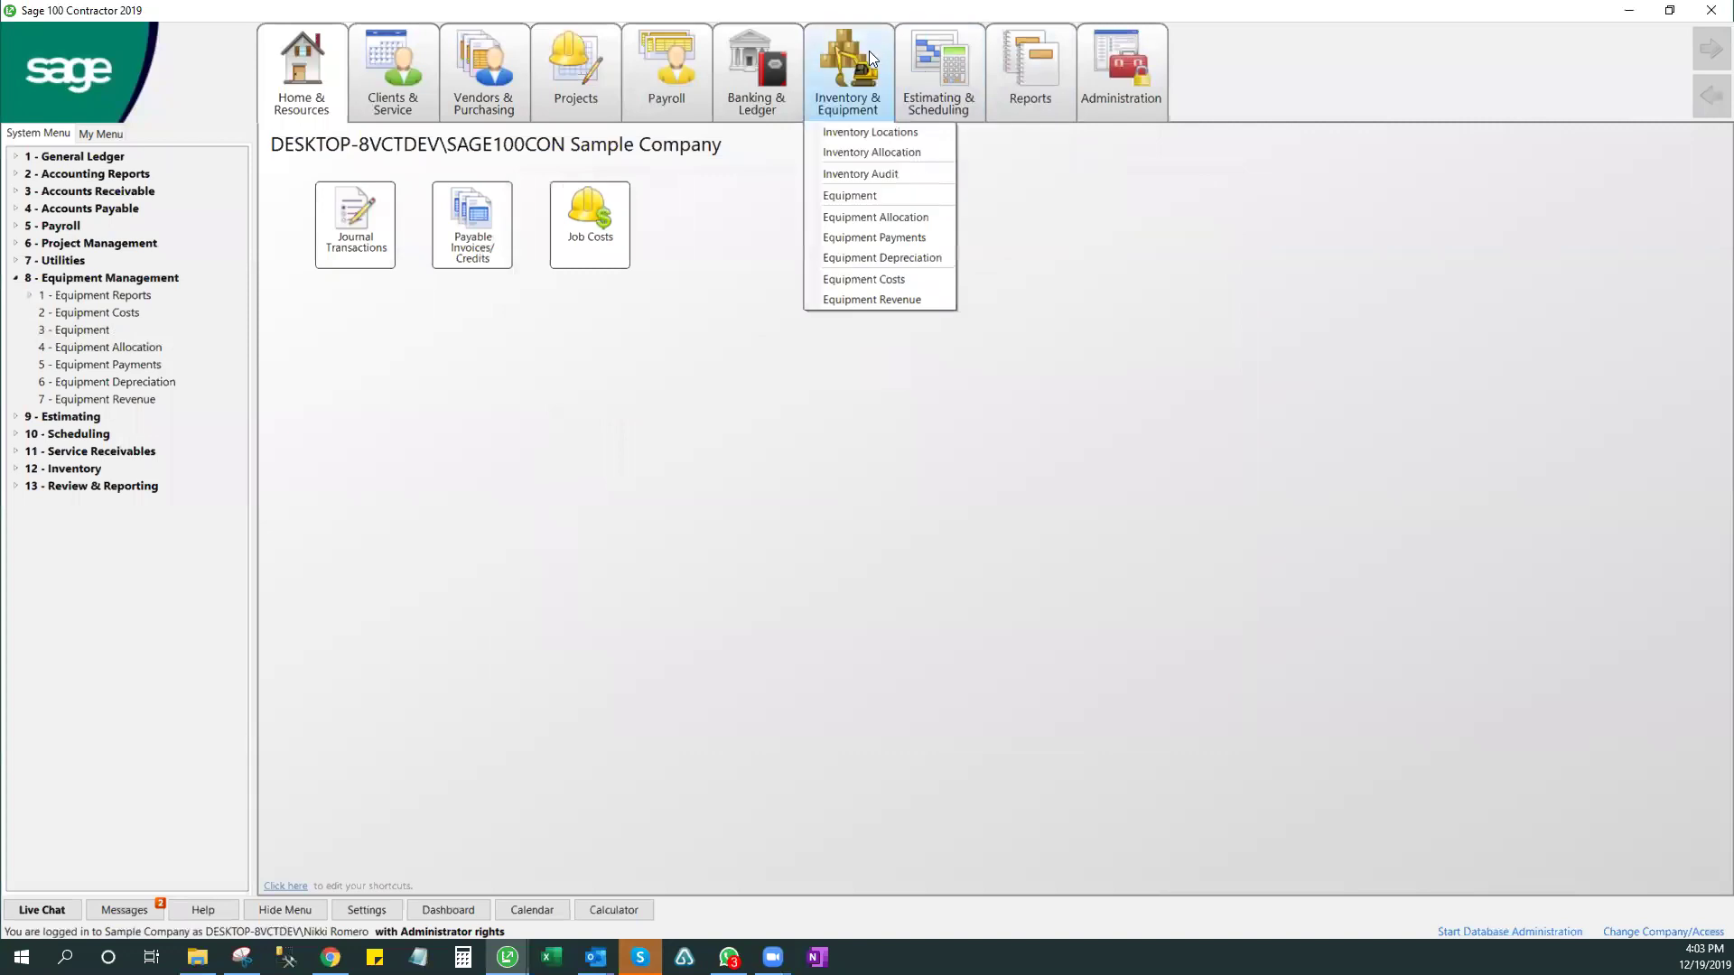
left_click(857, 57)
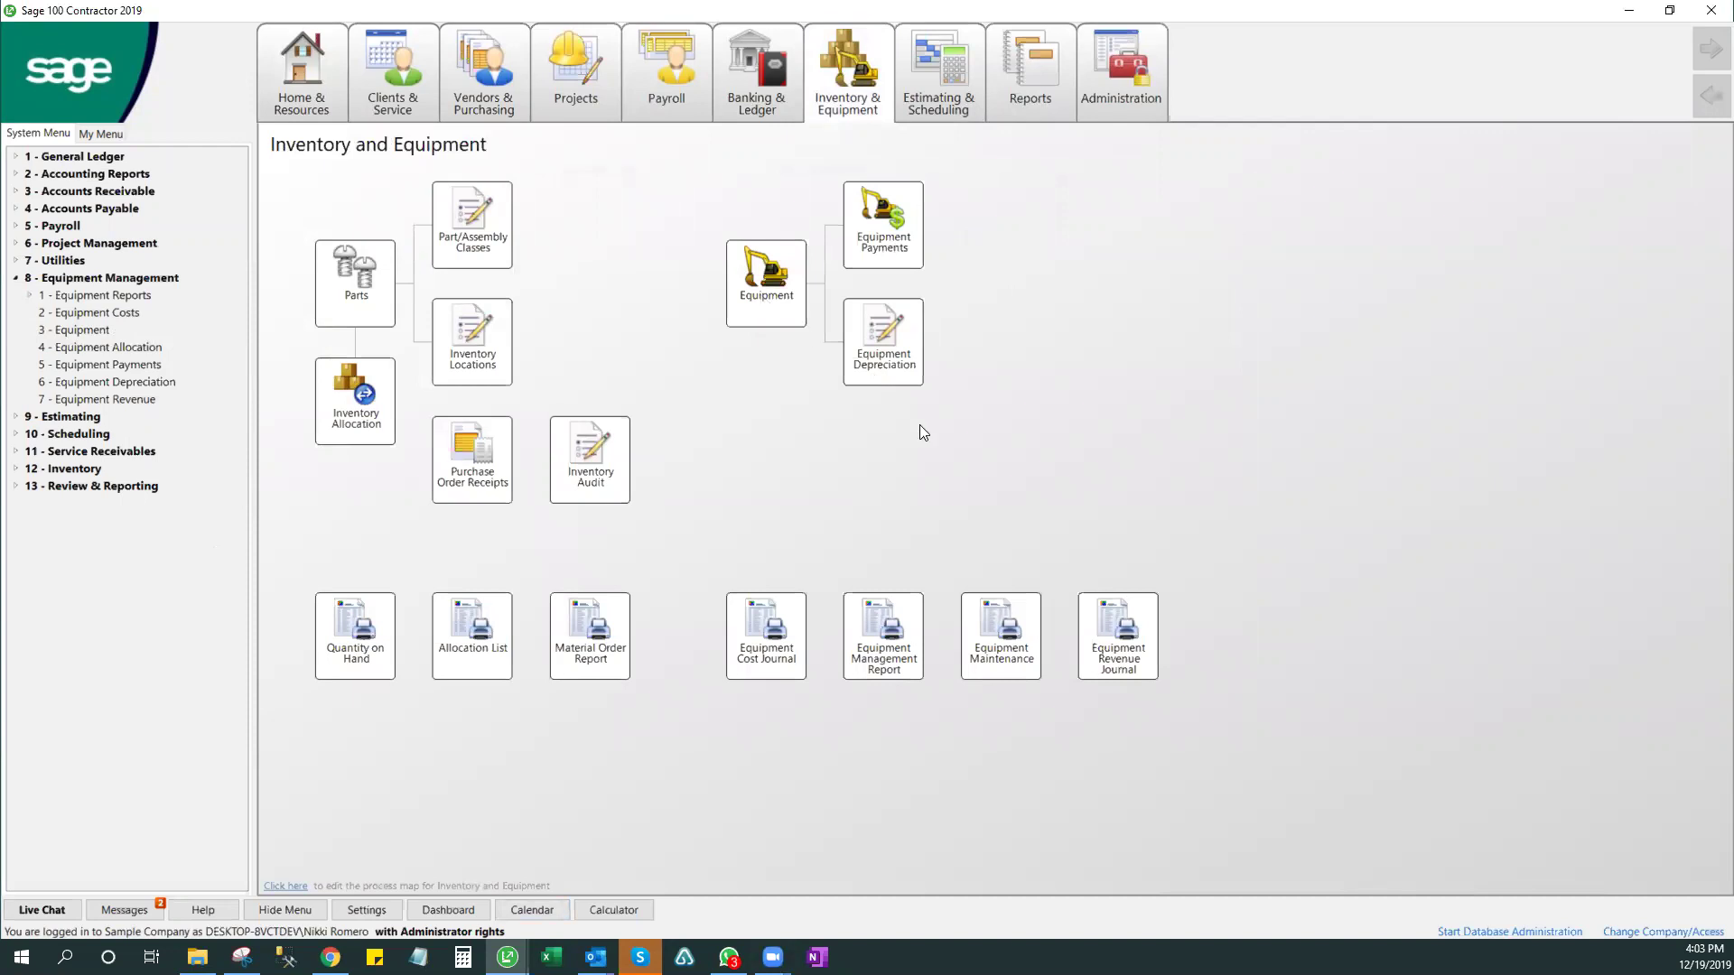
- Open Equipment from the process map and load the last record, 405 Strato-Lift MRX25 #2
left_click(777, 270)
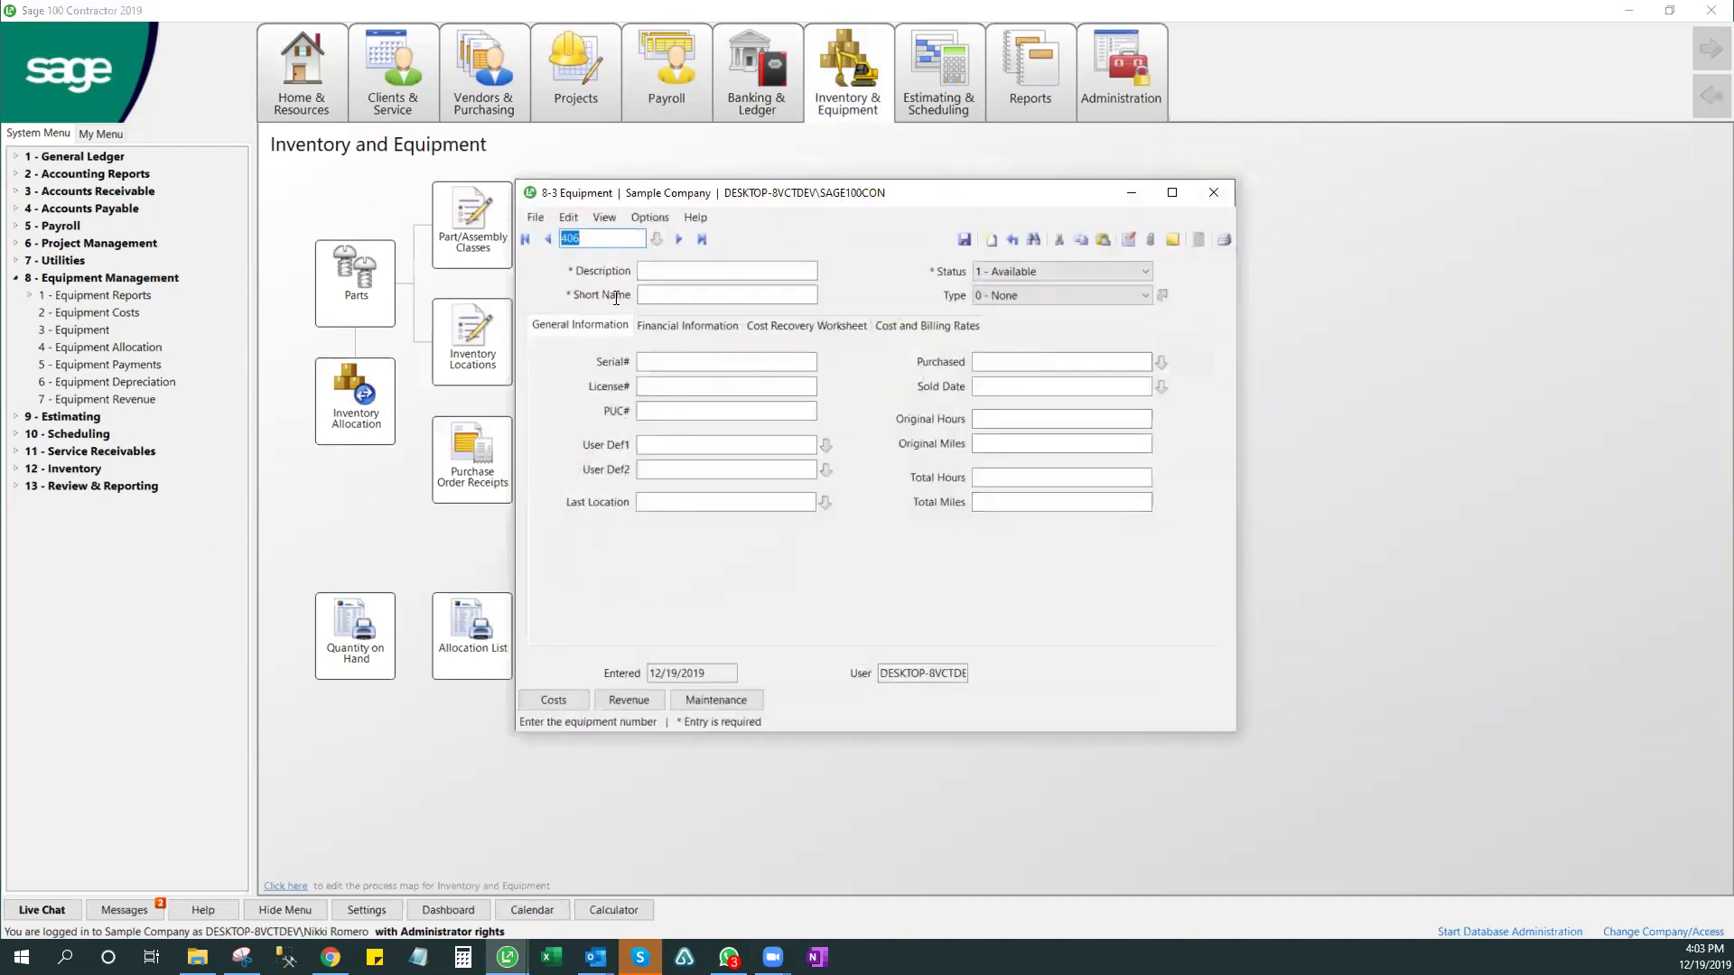
left_click(700, 240)
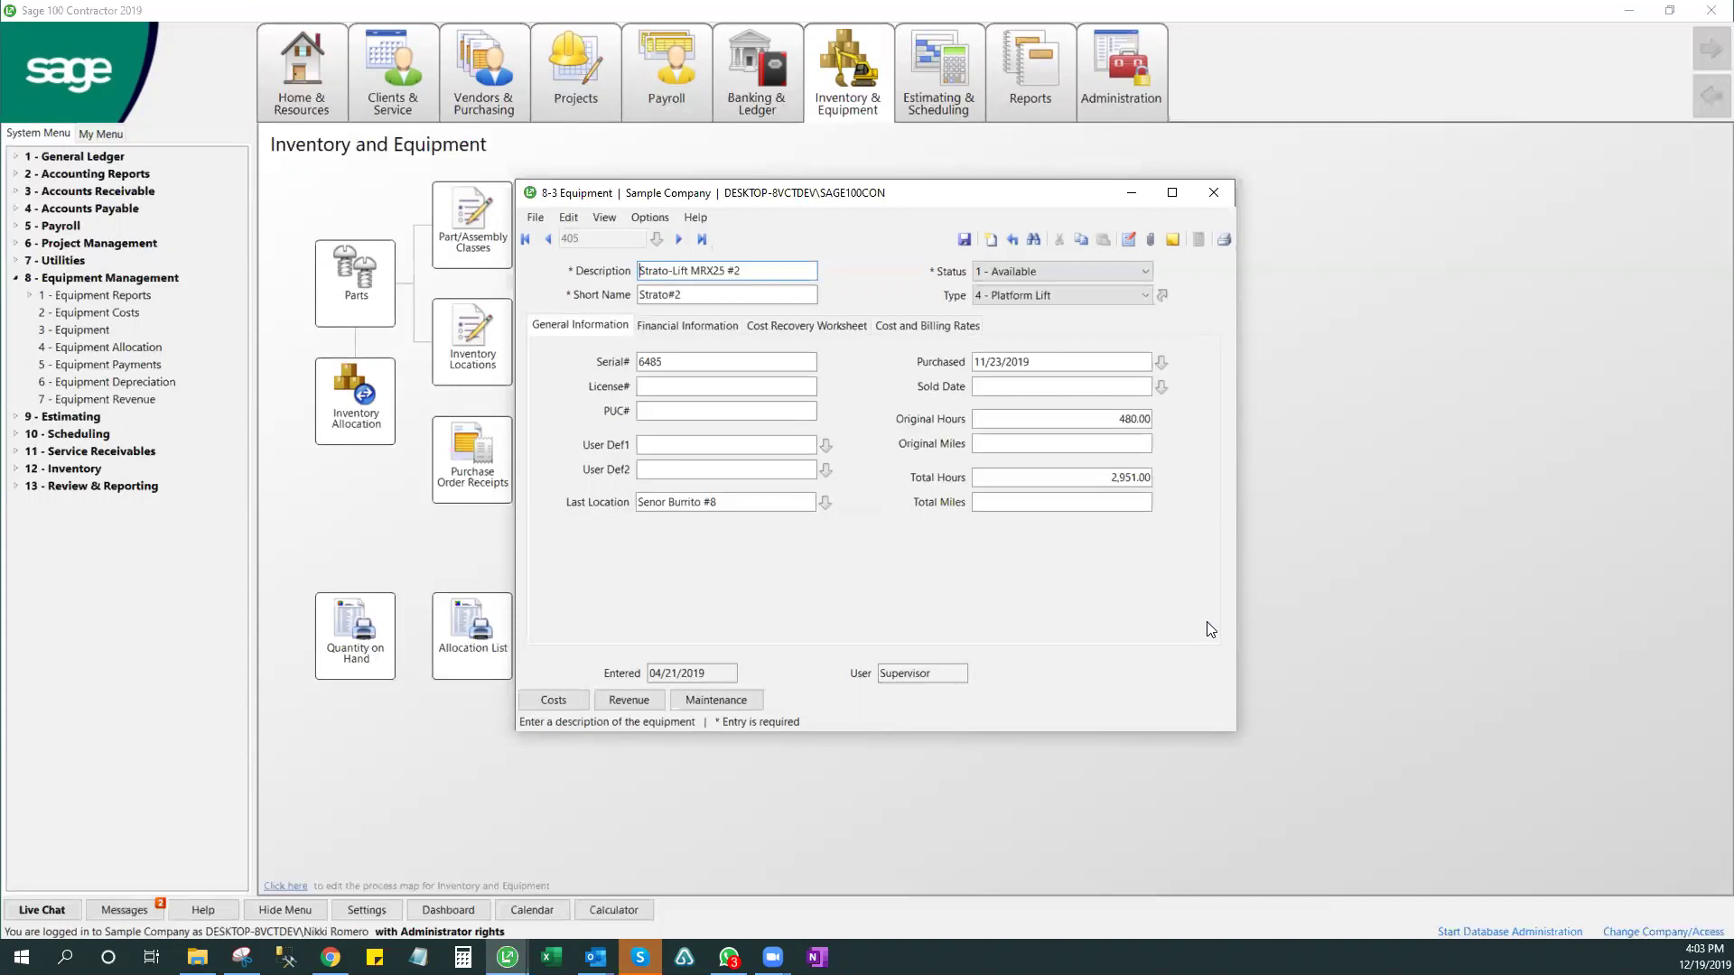
left_click(1213, 193)
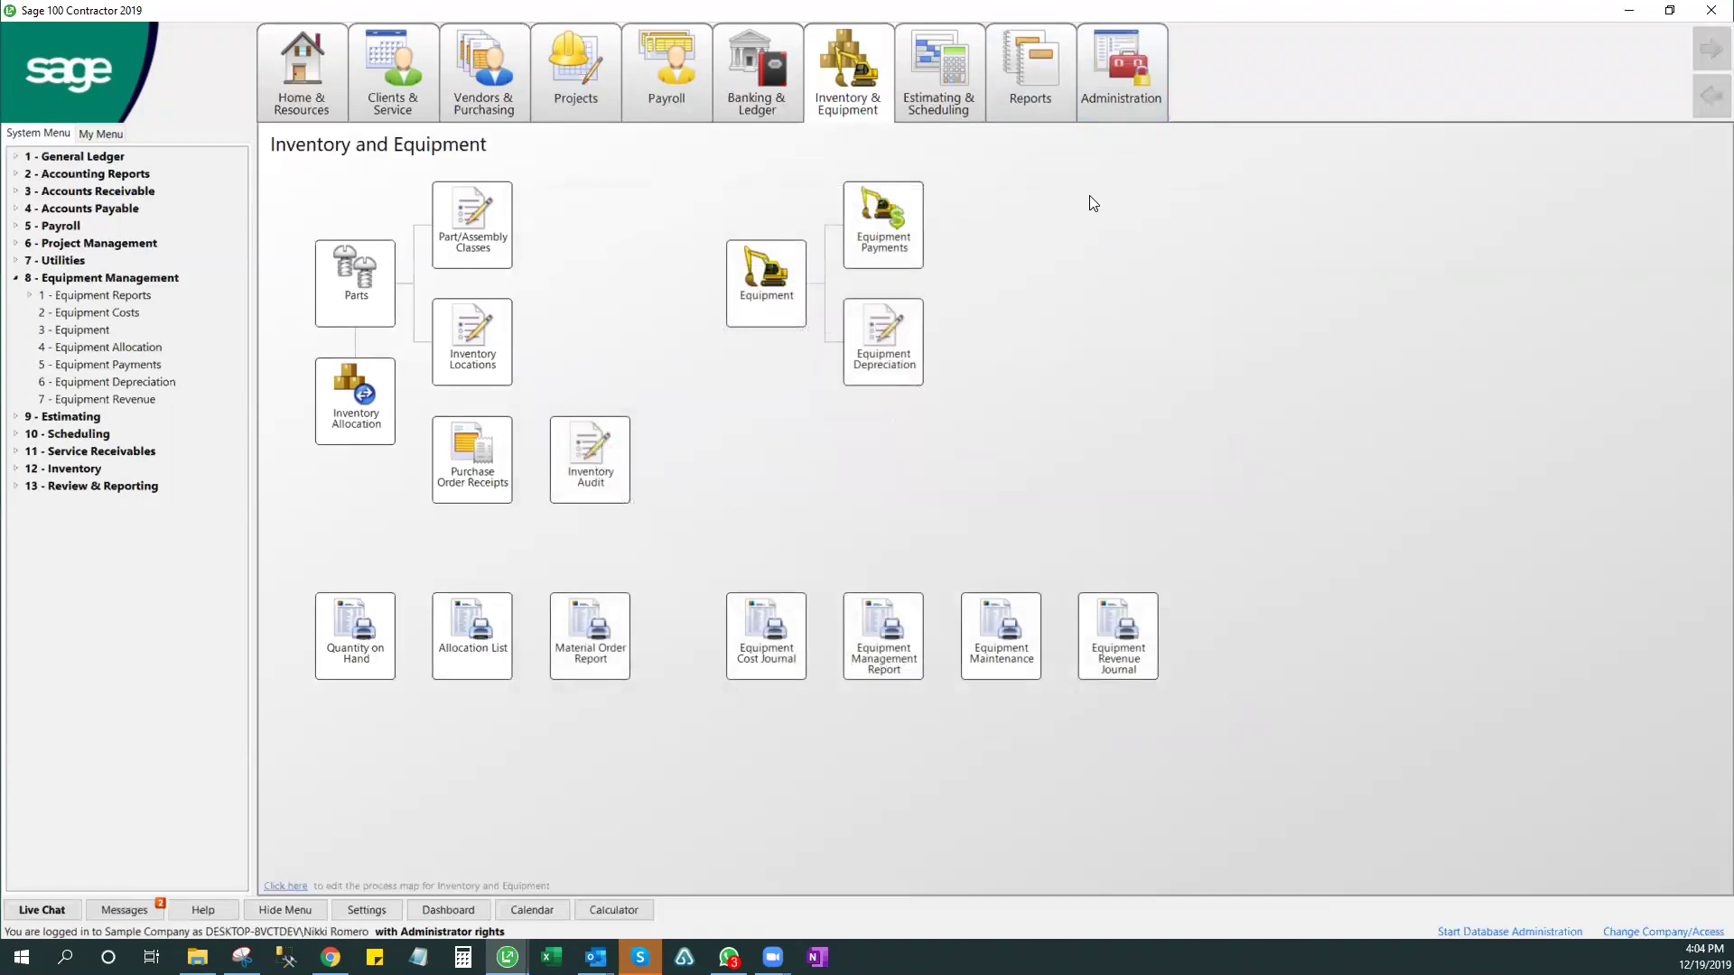
left_click(789, 312)
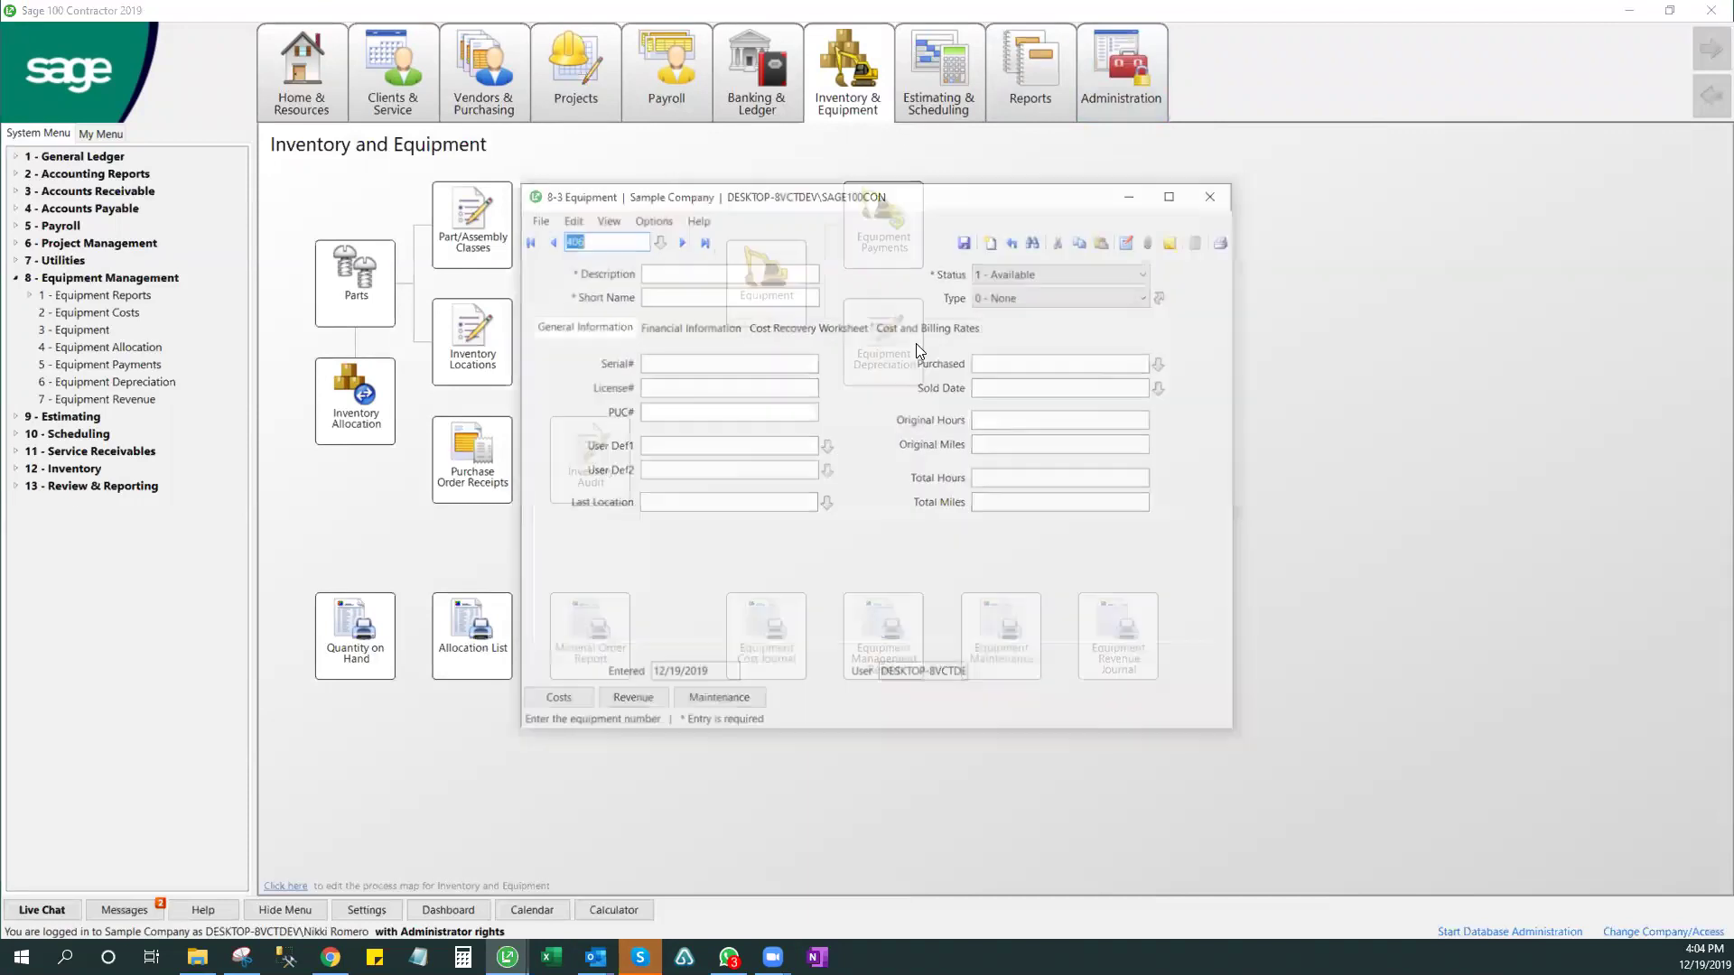
left_click(701, 240)
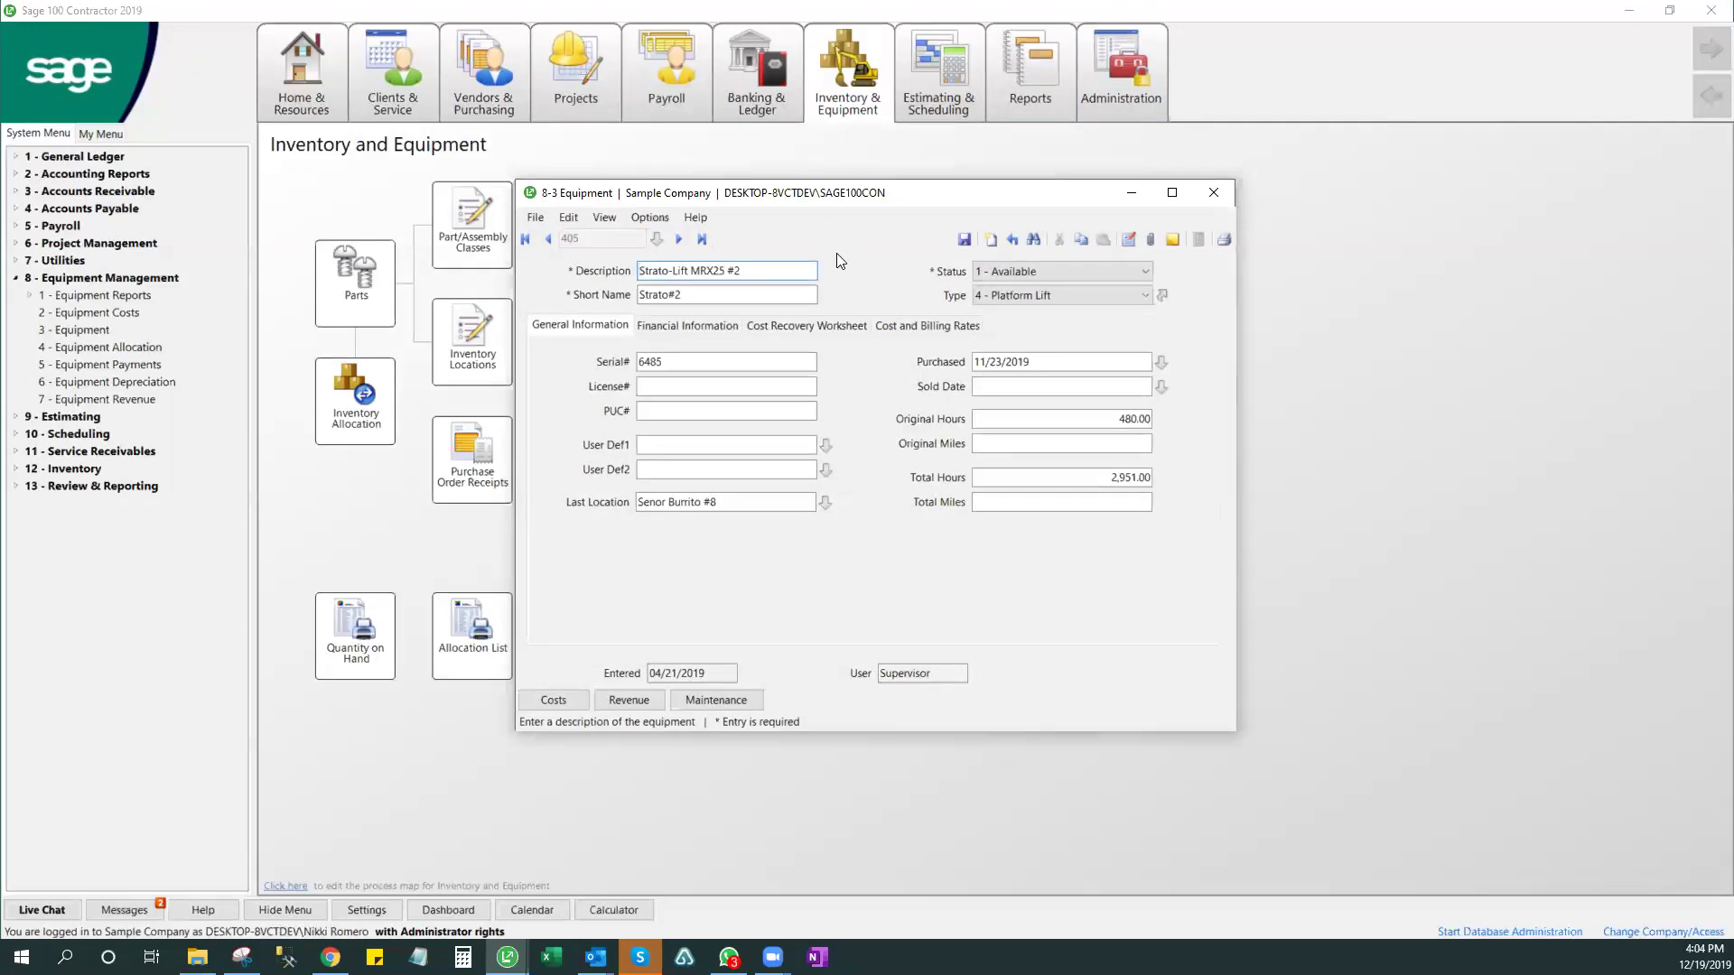
left_click(990, 240)
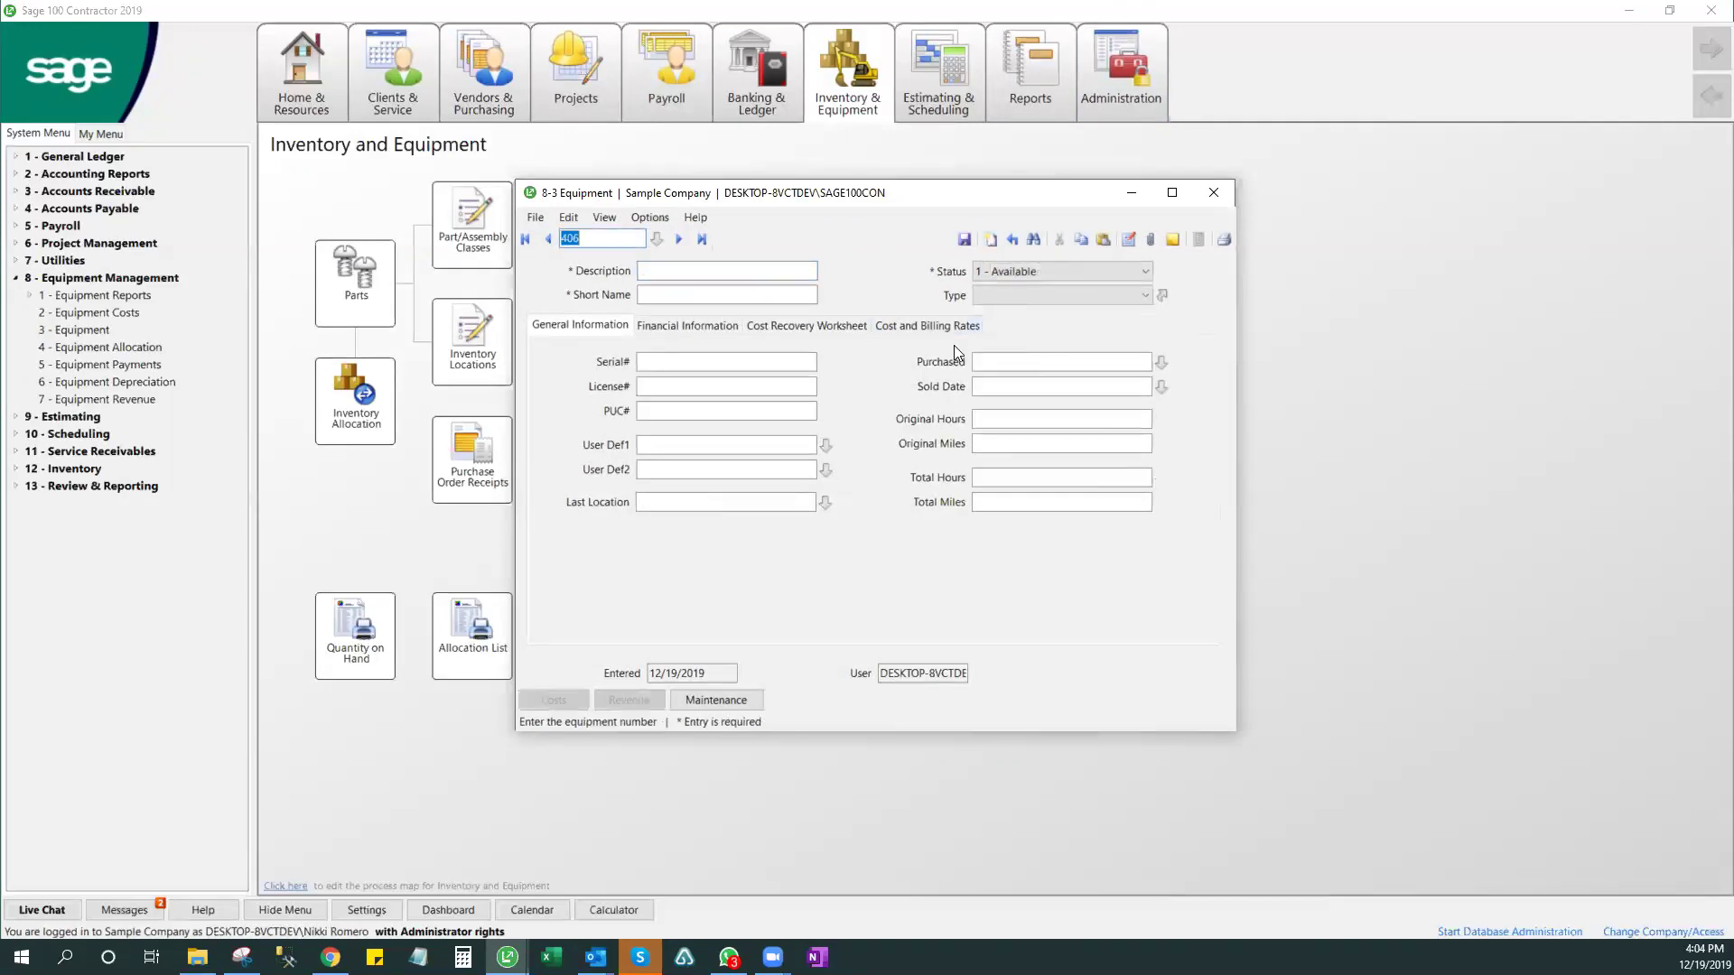
type("1")
key("Tab")
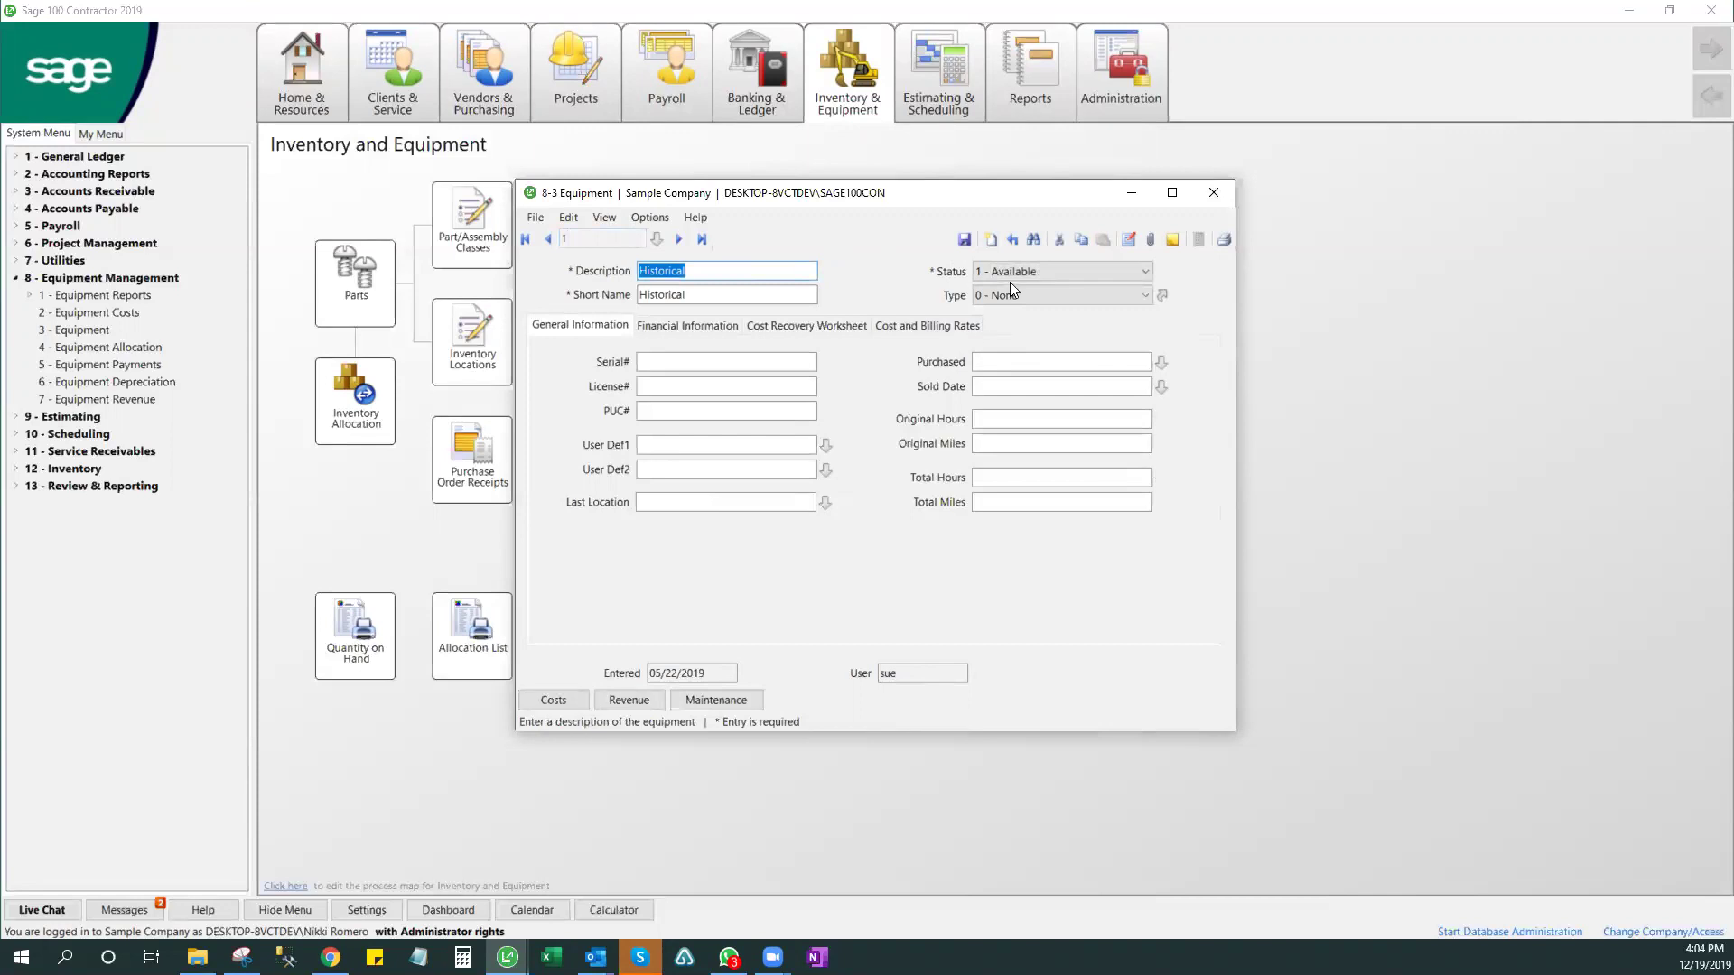
left_click(989, 240)
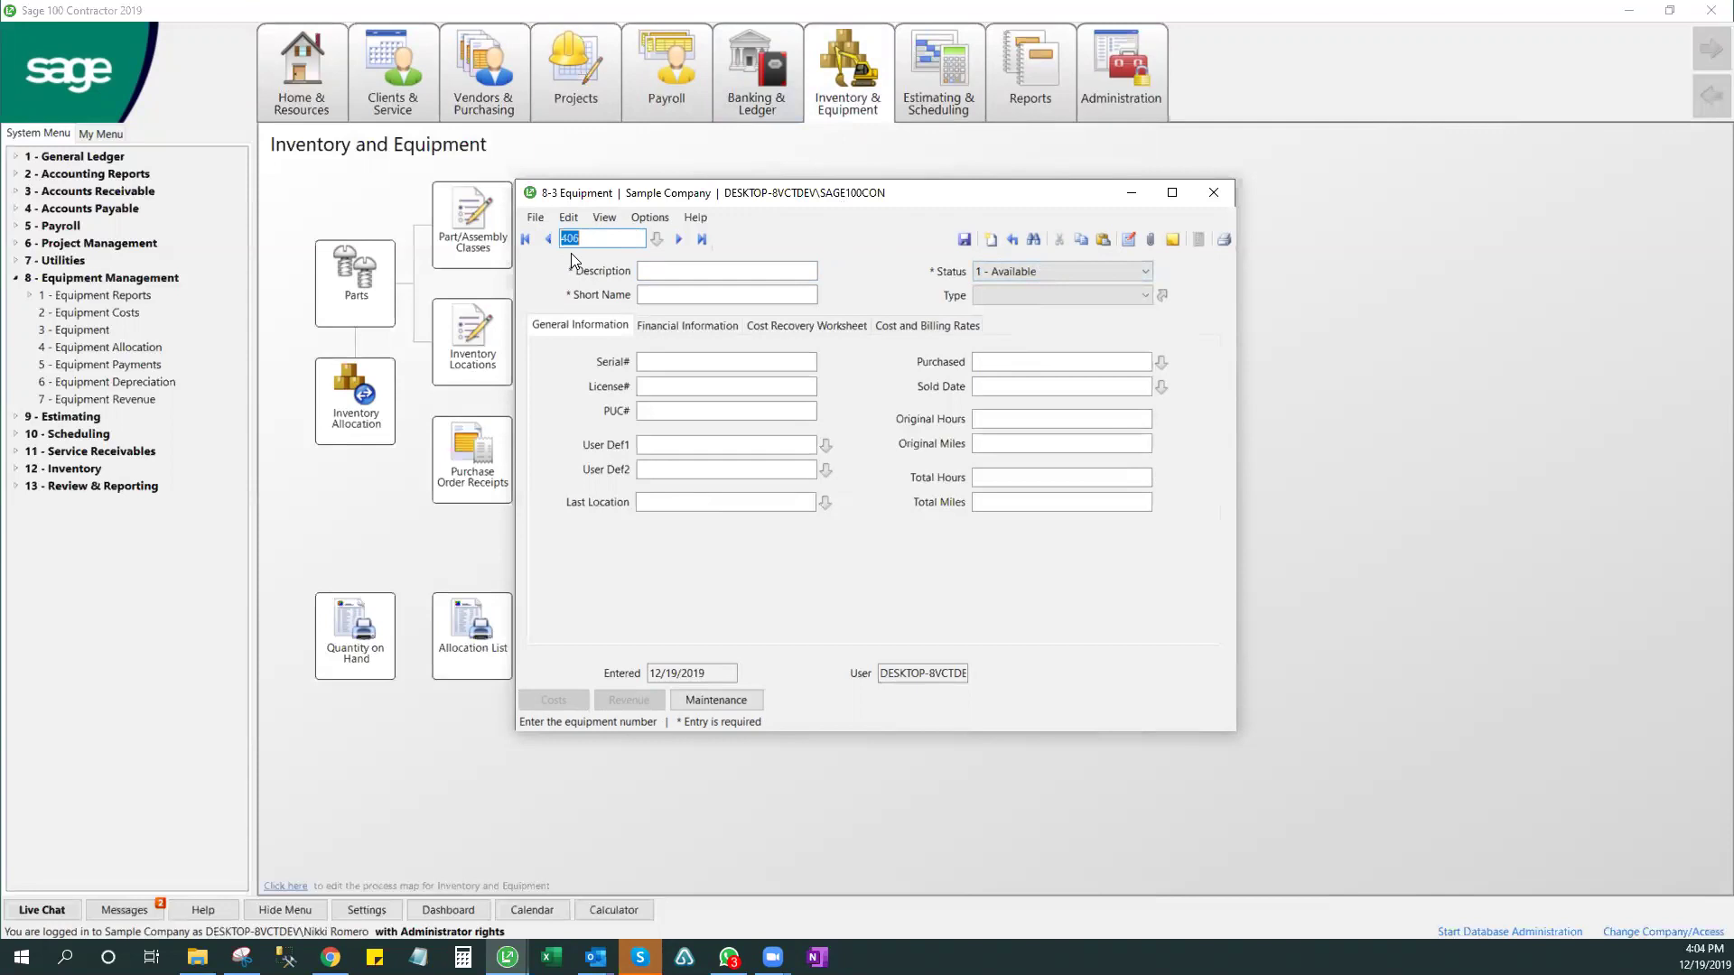
key("alt+Tab")
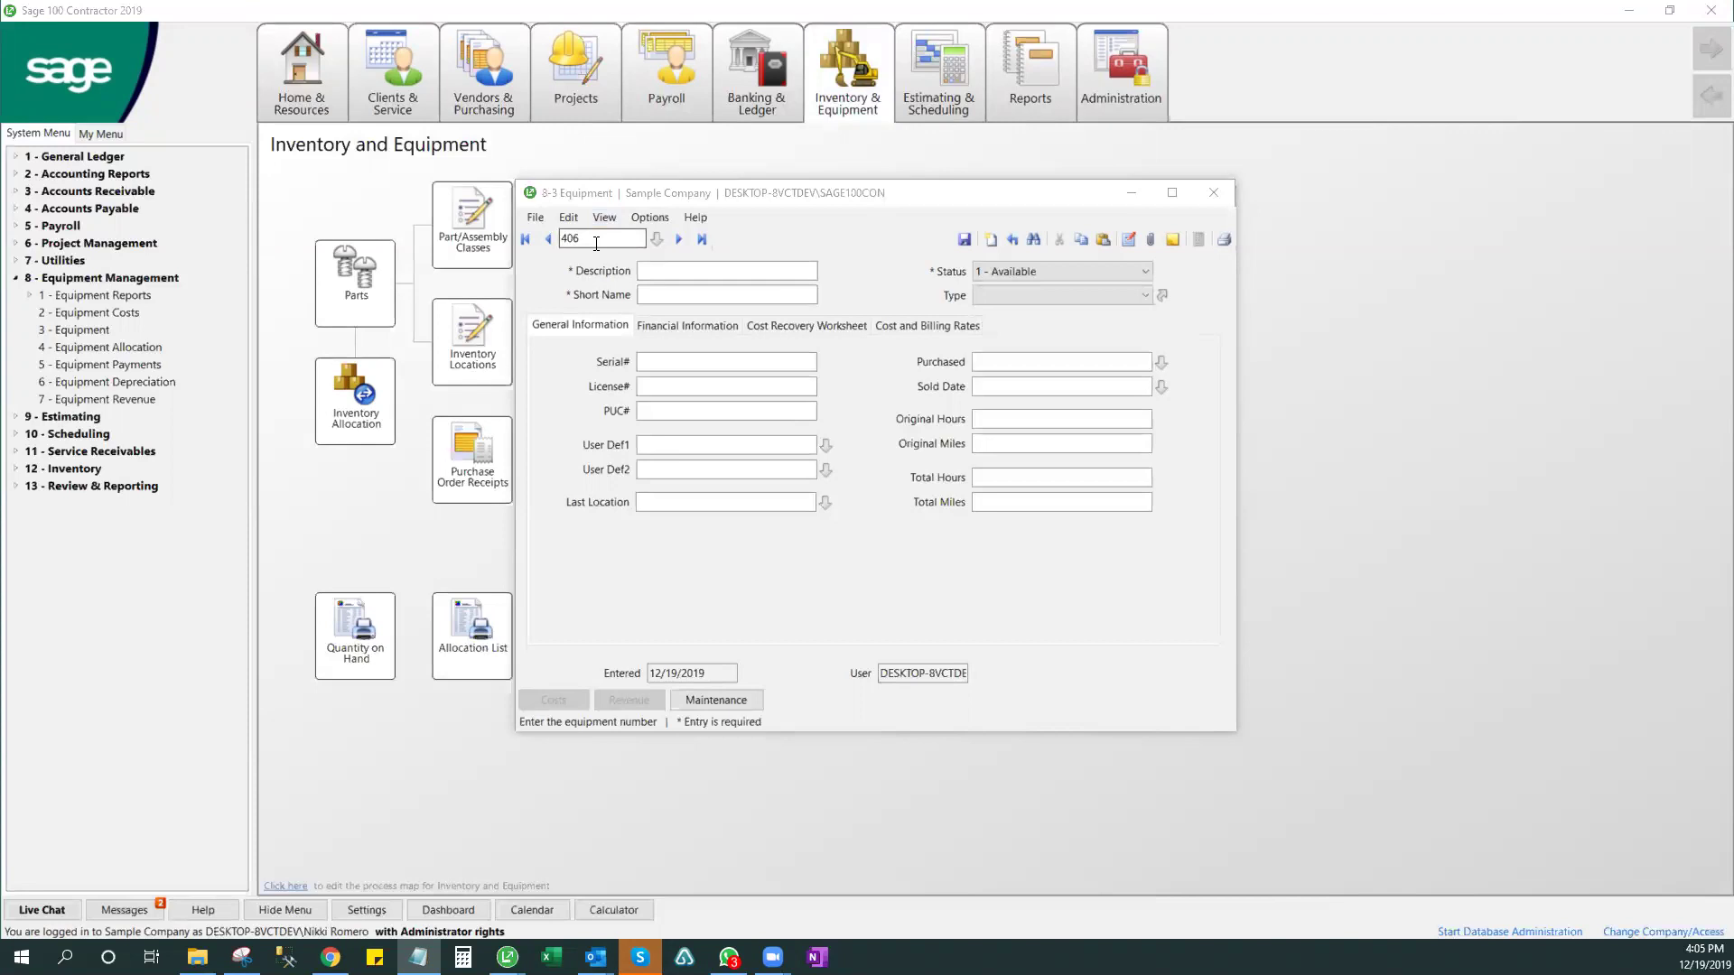
left_click_drag(547, 229, 529, 219)
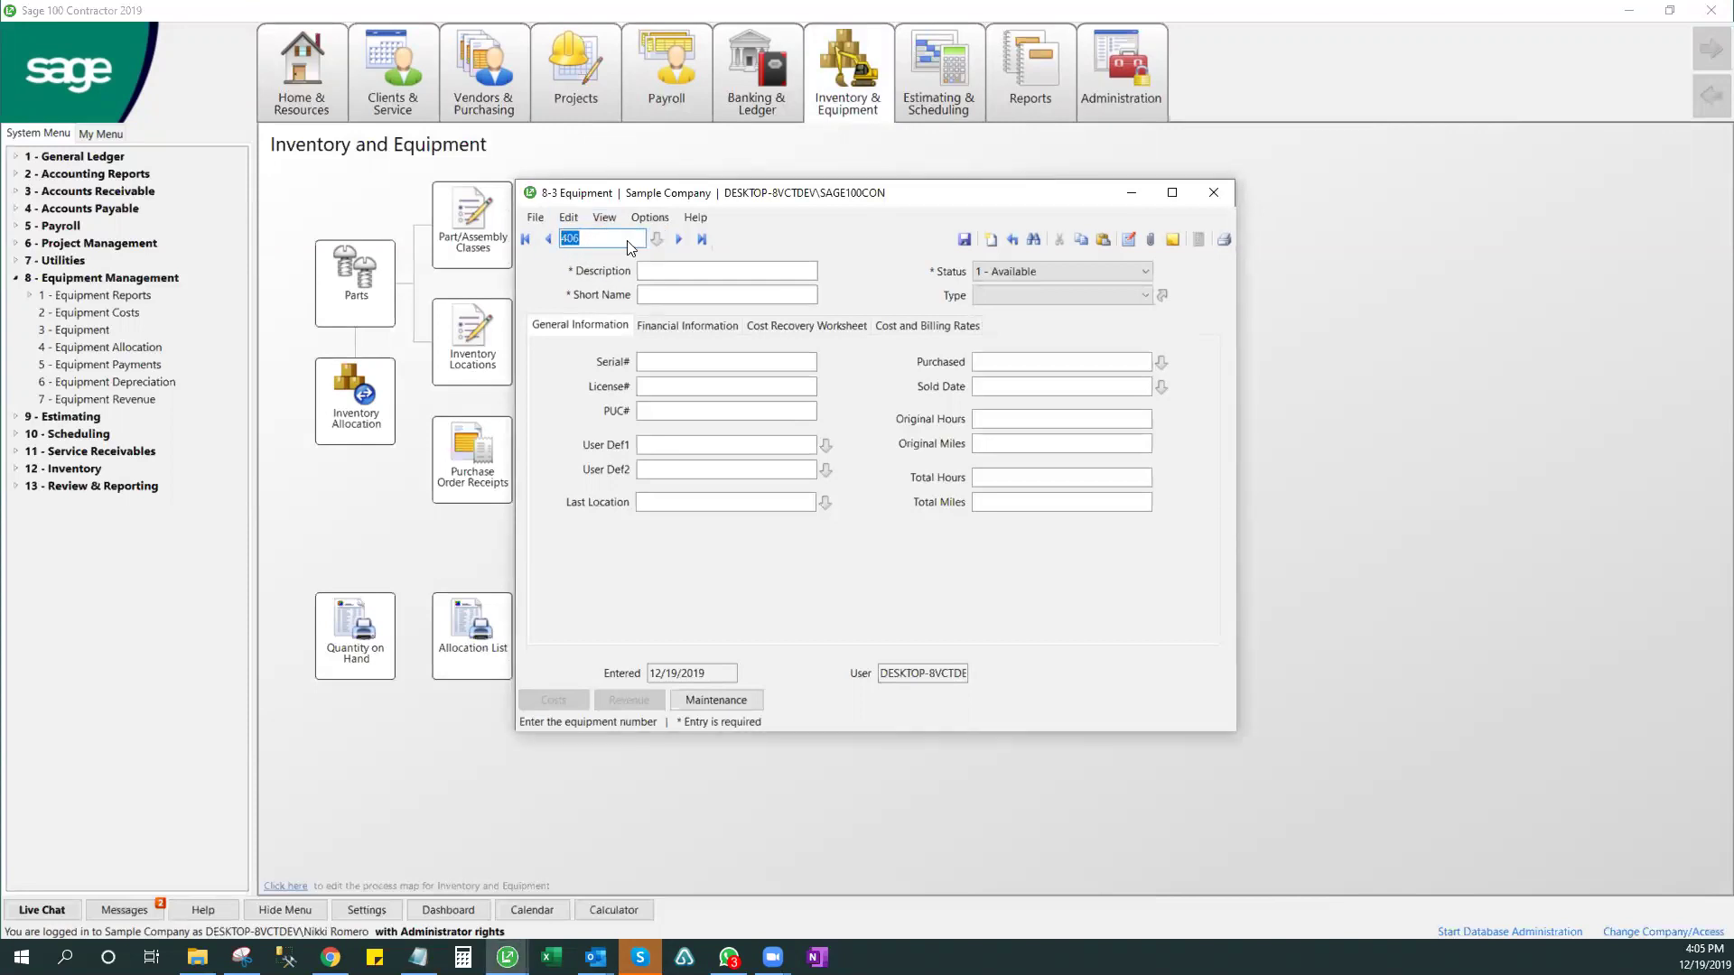
left_click(701, 239)
key("alt+Tab")
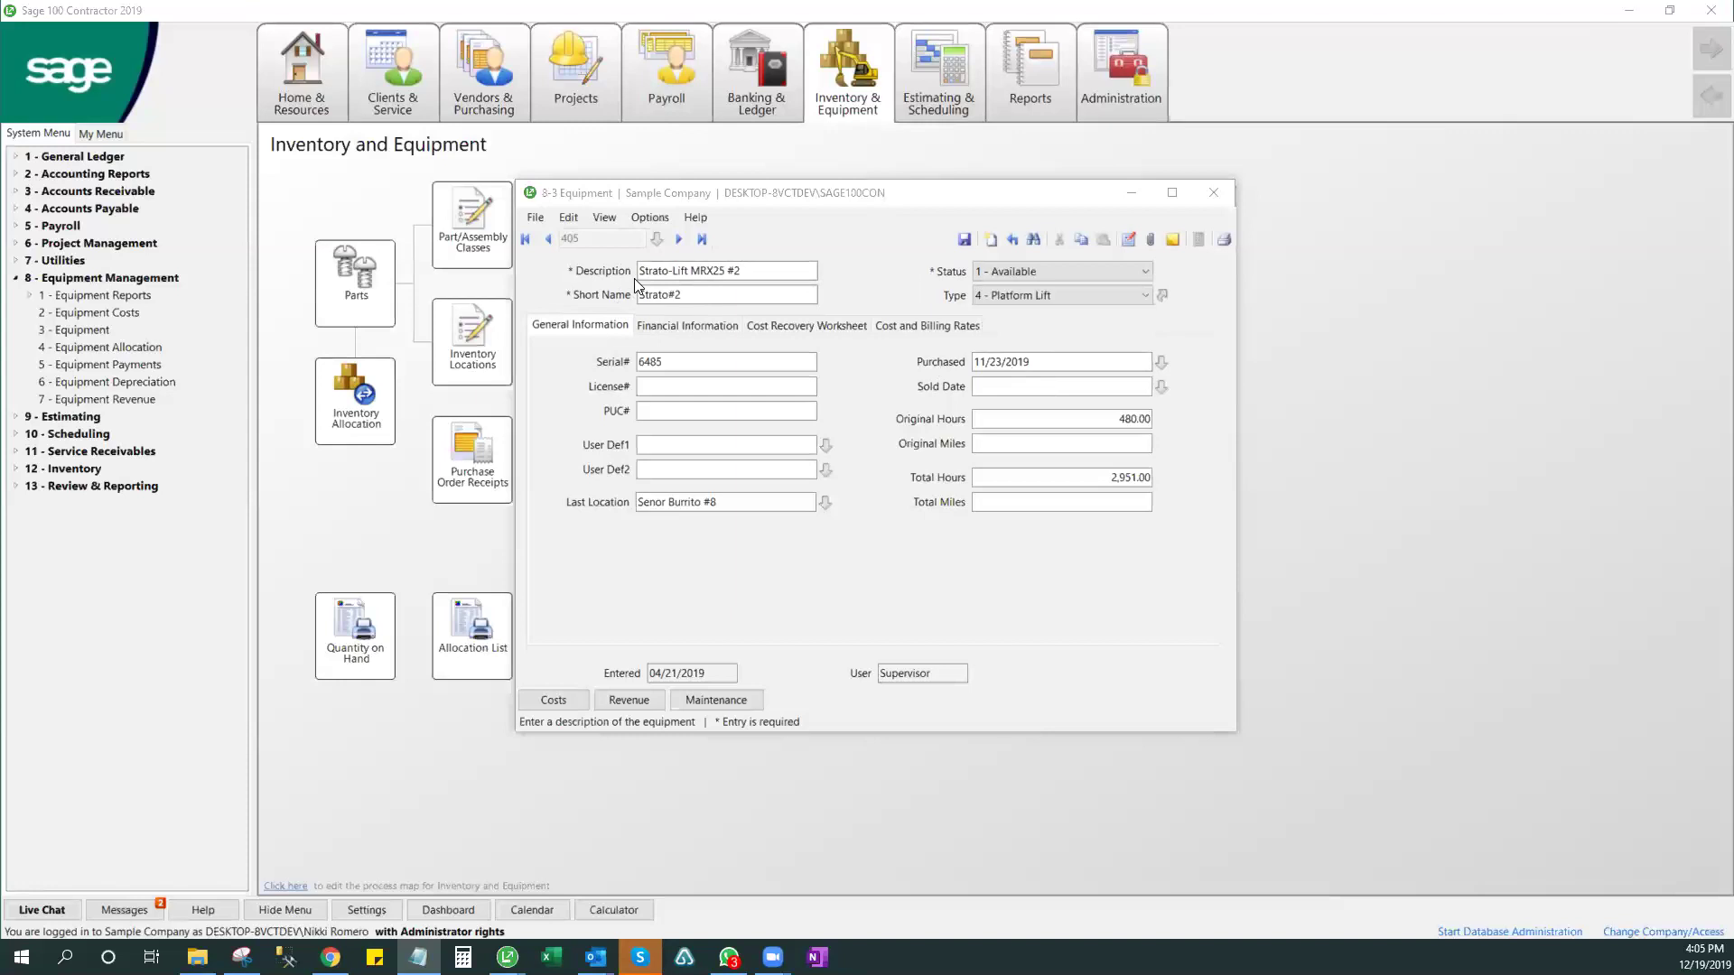
- Review the Strato-Lift MRX25 #2 description and short name Strato#2, then list the Status choices
left_click_drag(635, 274, 810, 283)
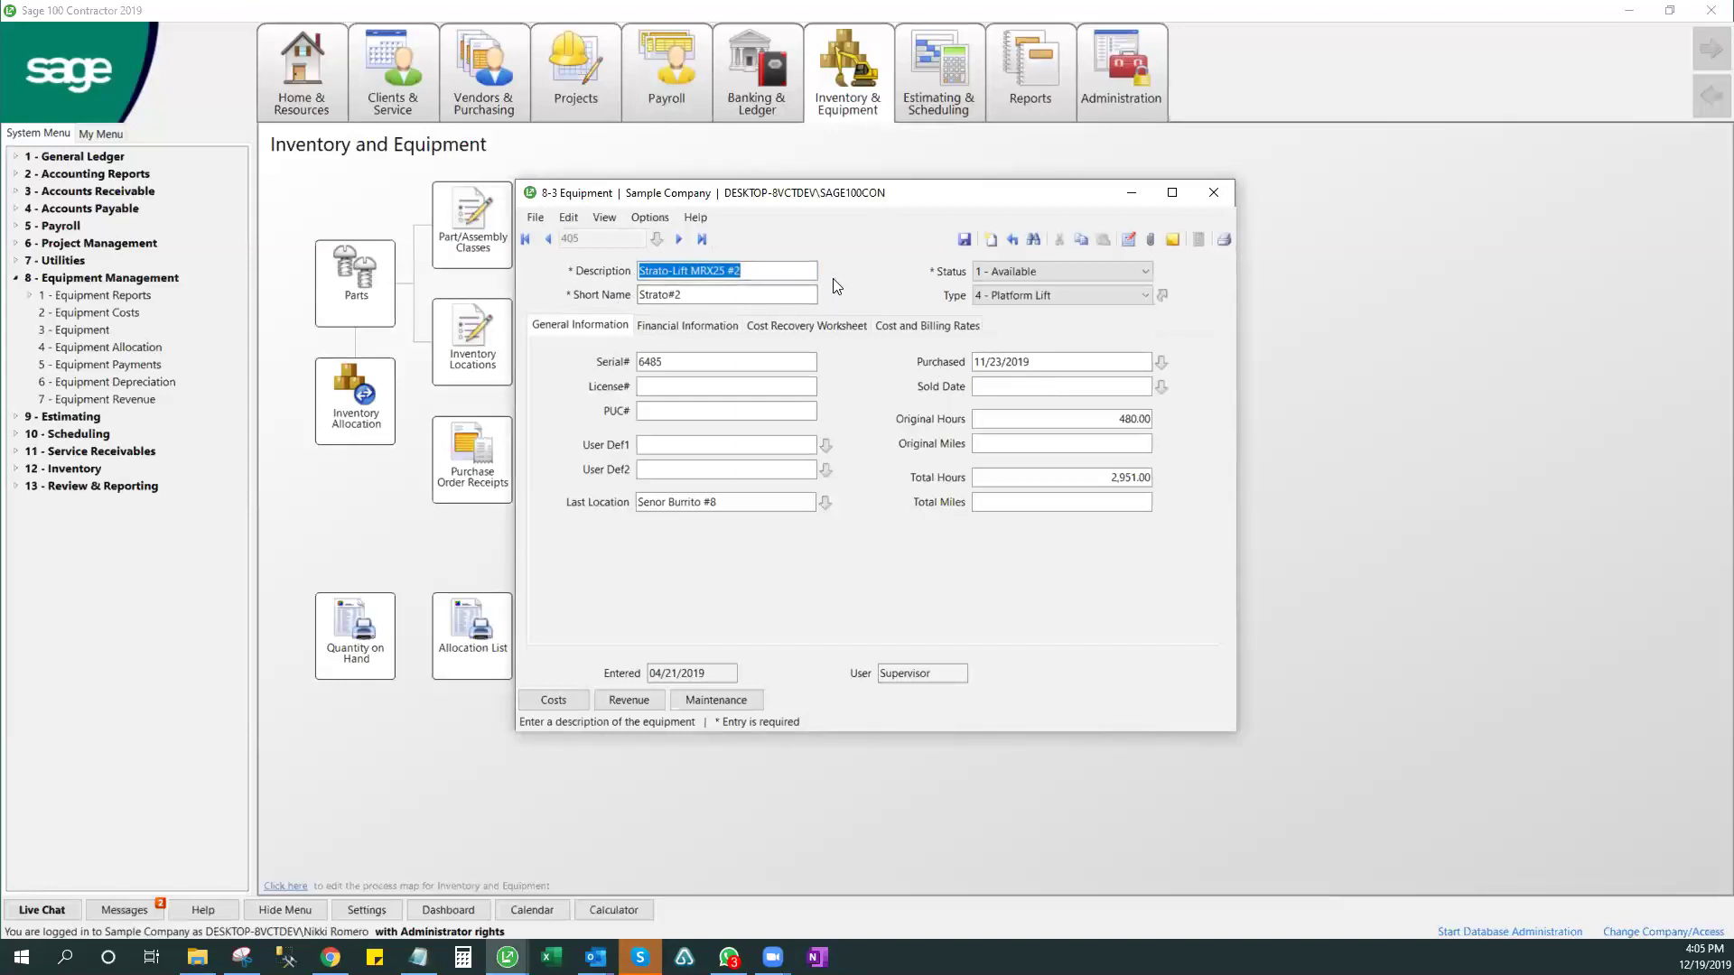
left_click(760, 294)
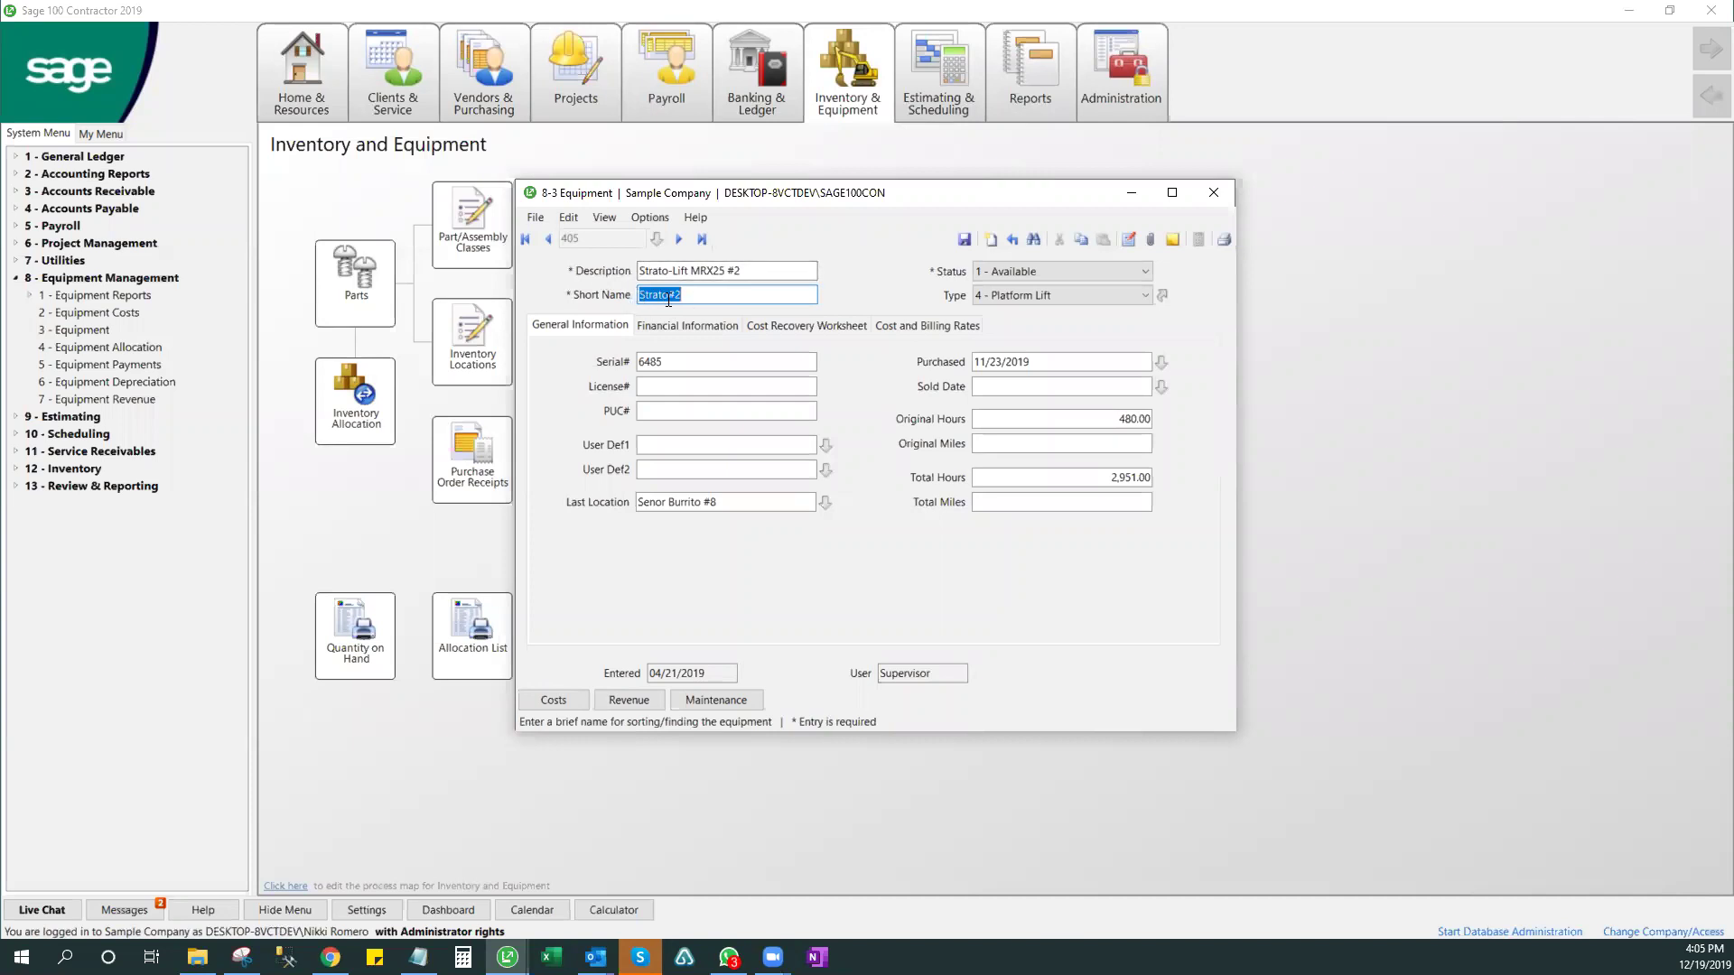
left_click(753, 271)
left_click(757, 291)
left_click(762, 273)
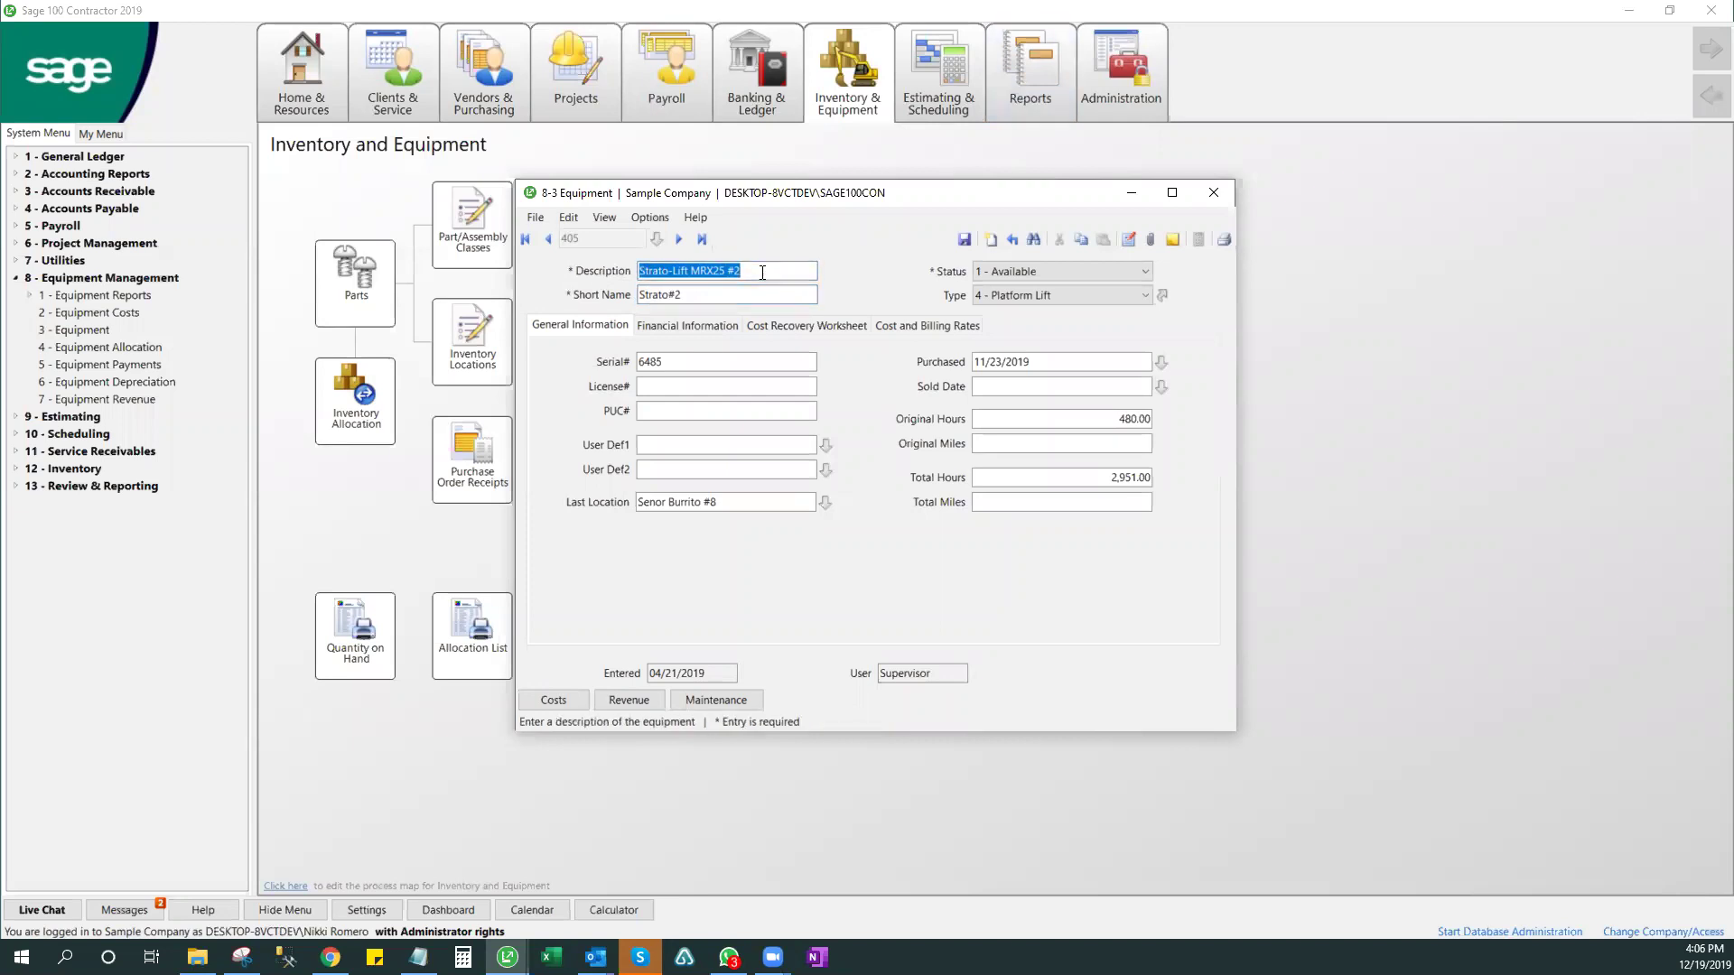
left_click(744, 292)
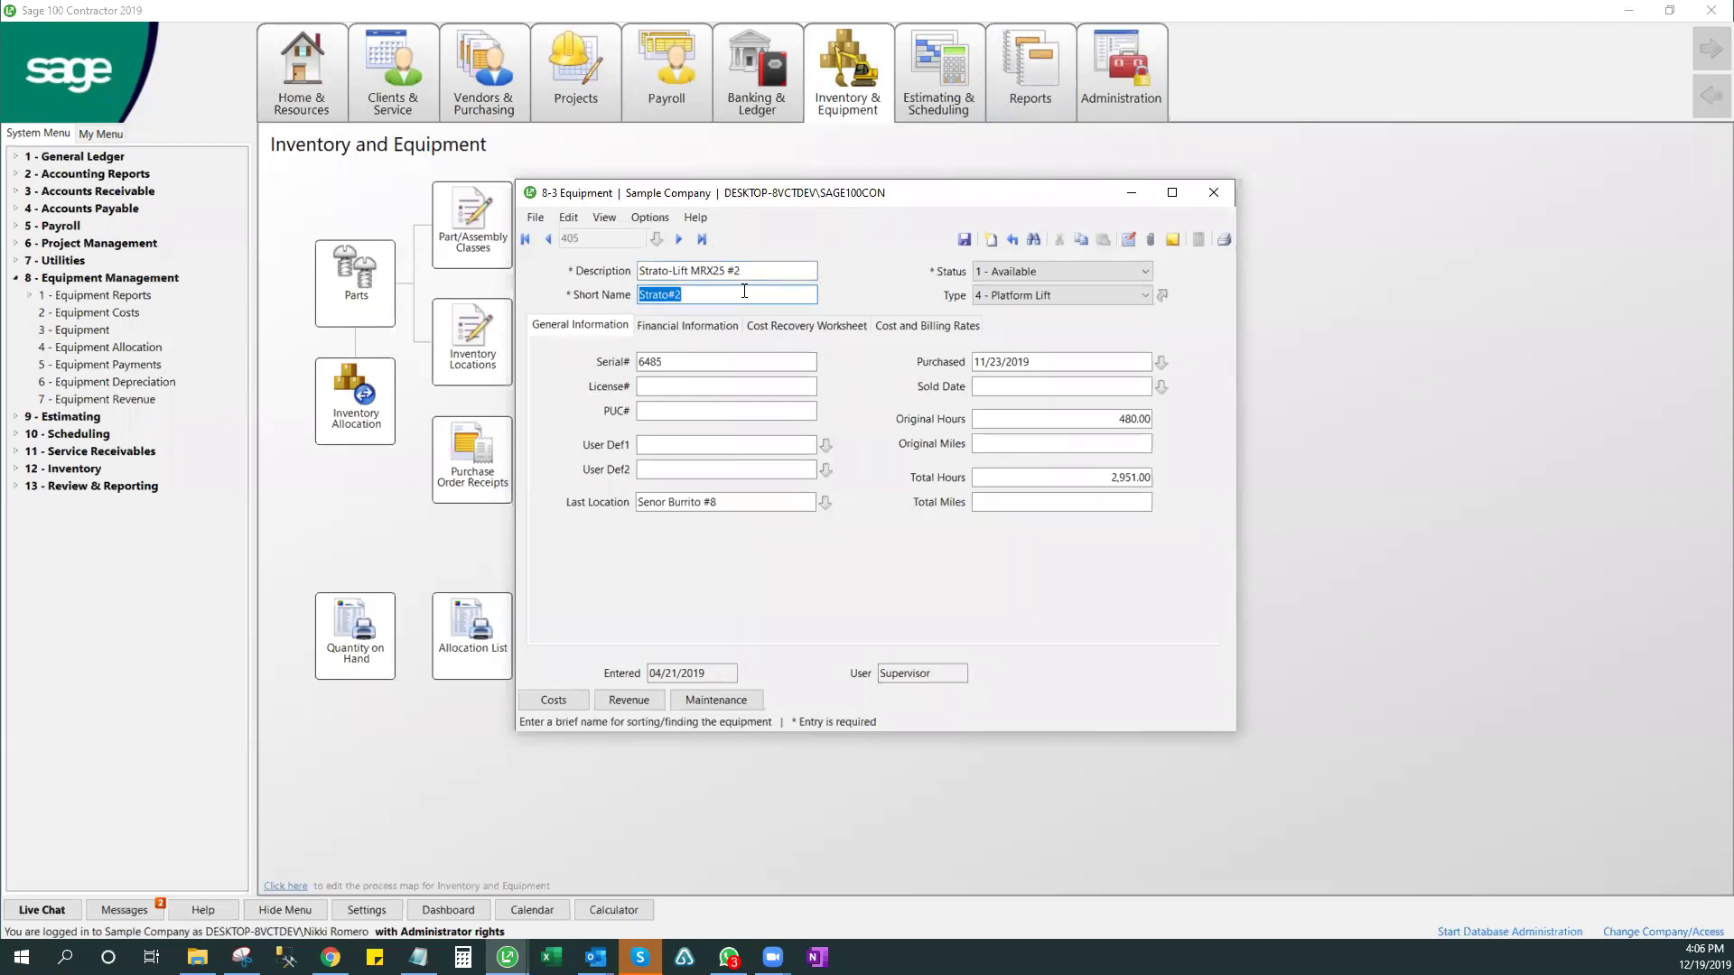
left_click(1147, 272)
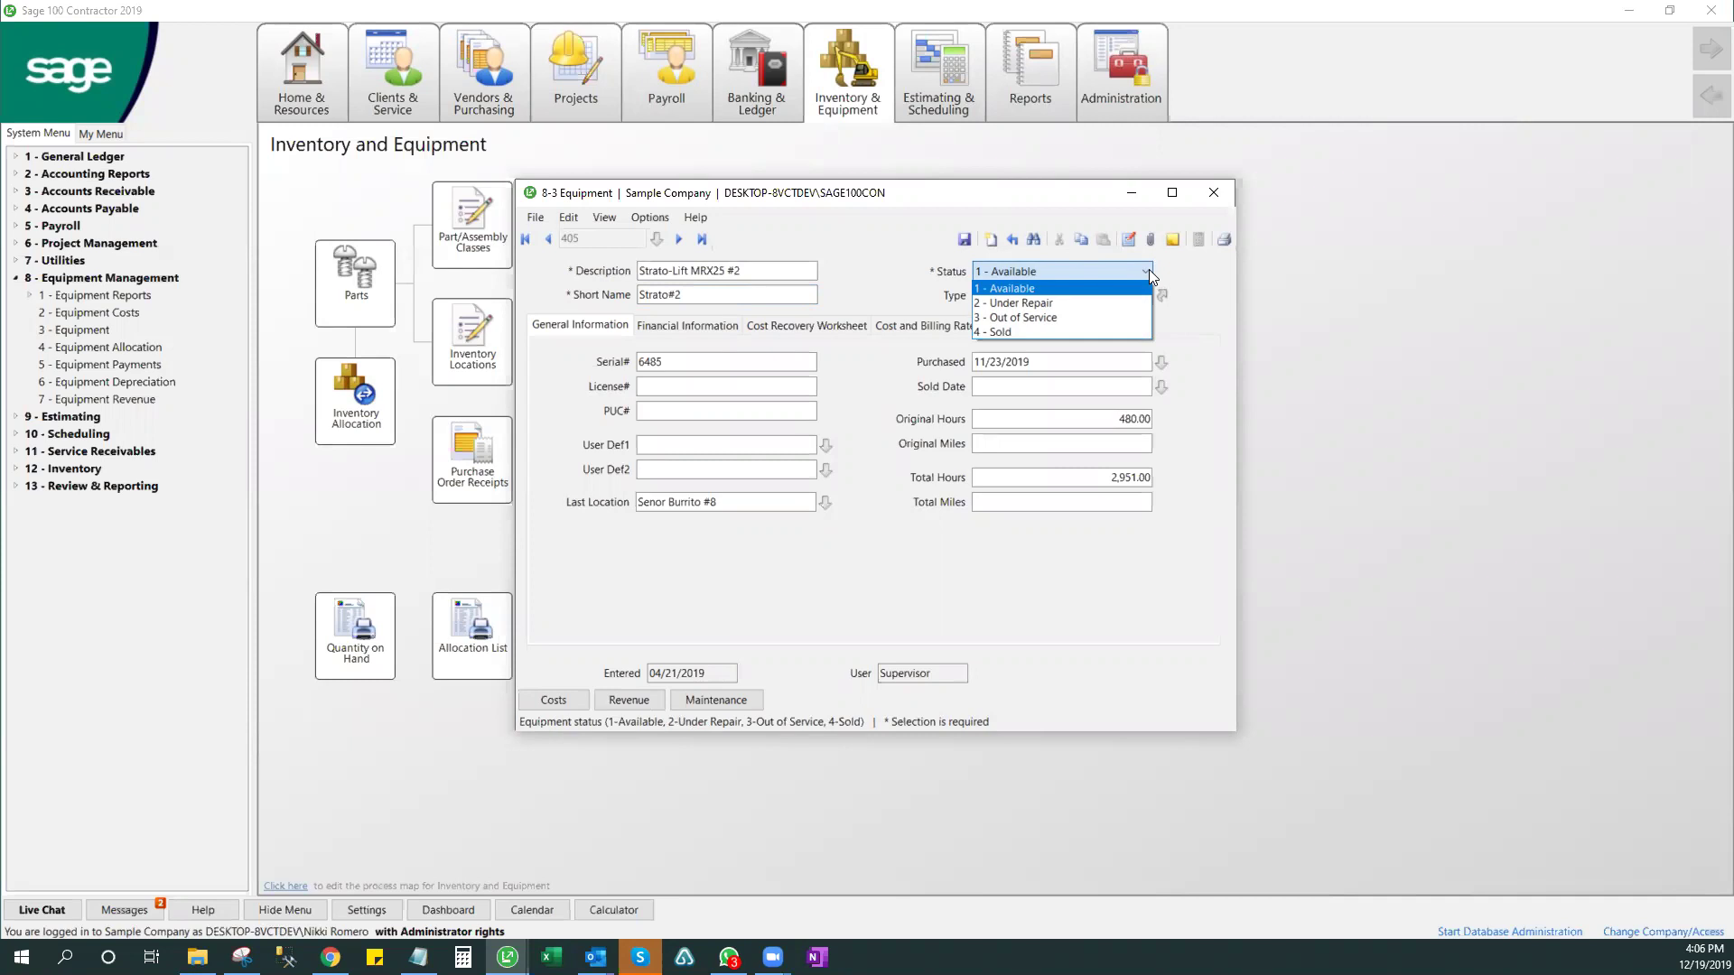
left_click(1149, 269)
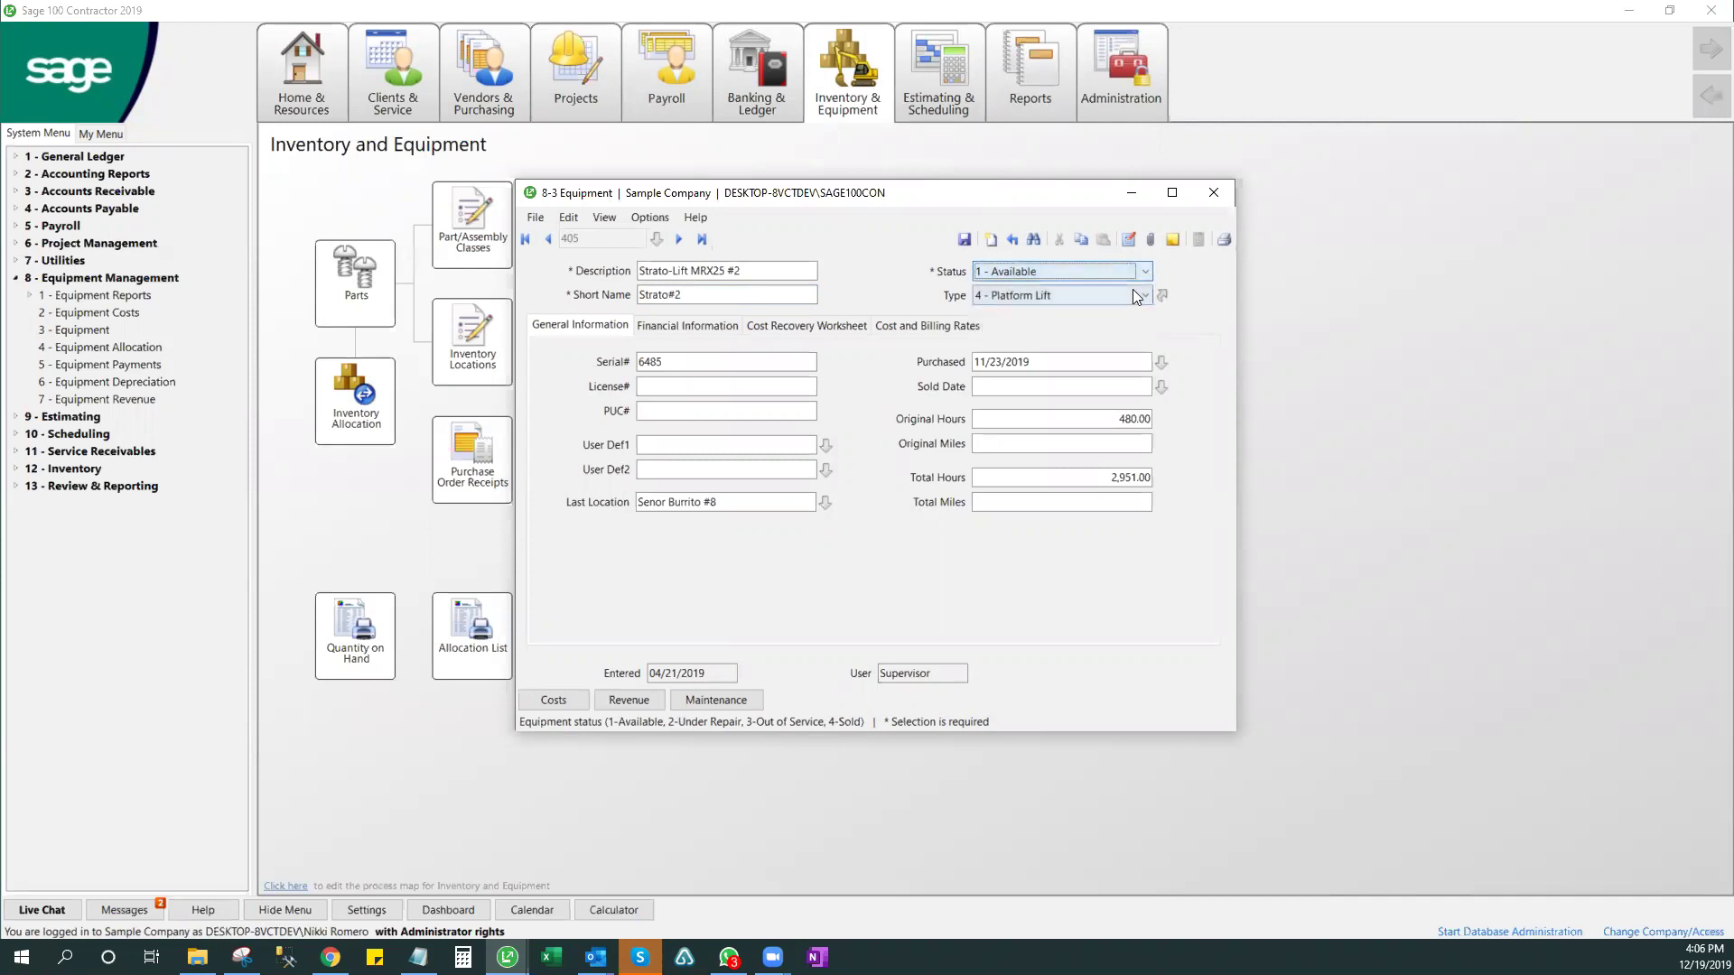
left_click(1147, 296)
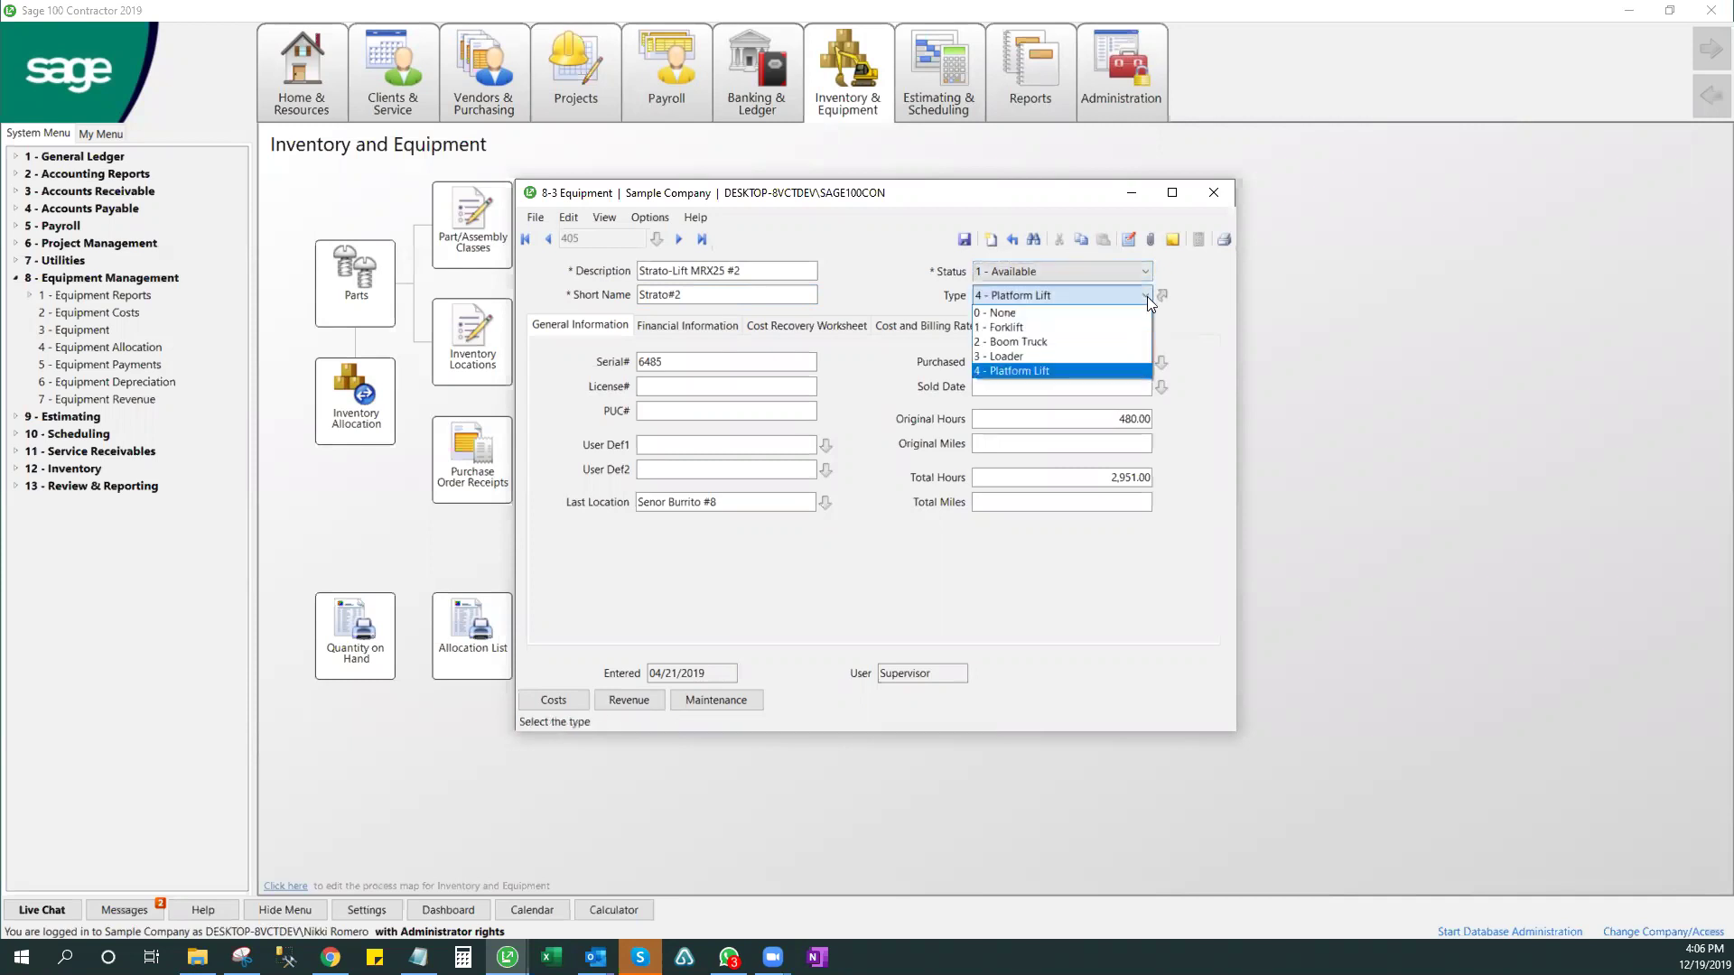
left_click(1146, 296)
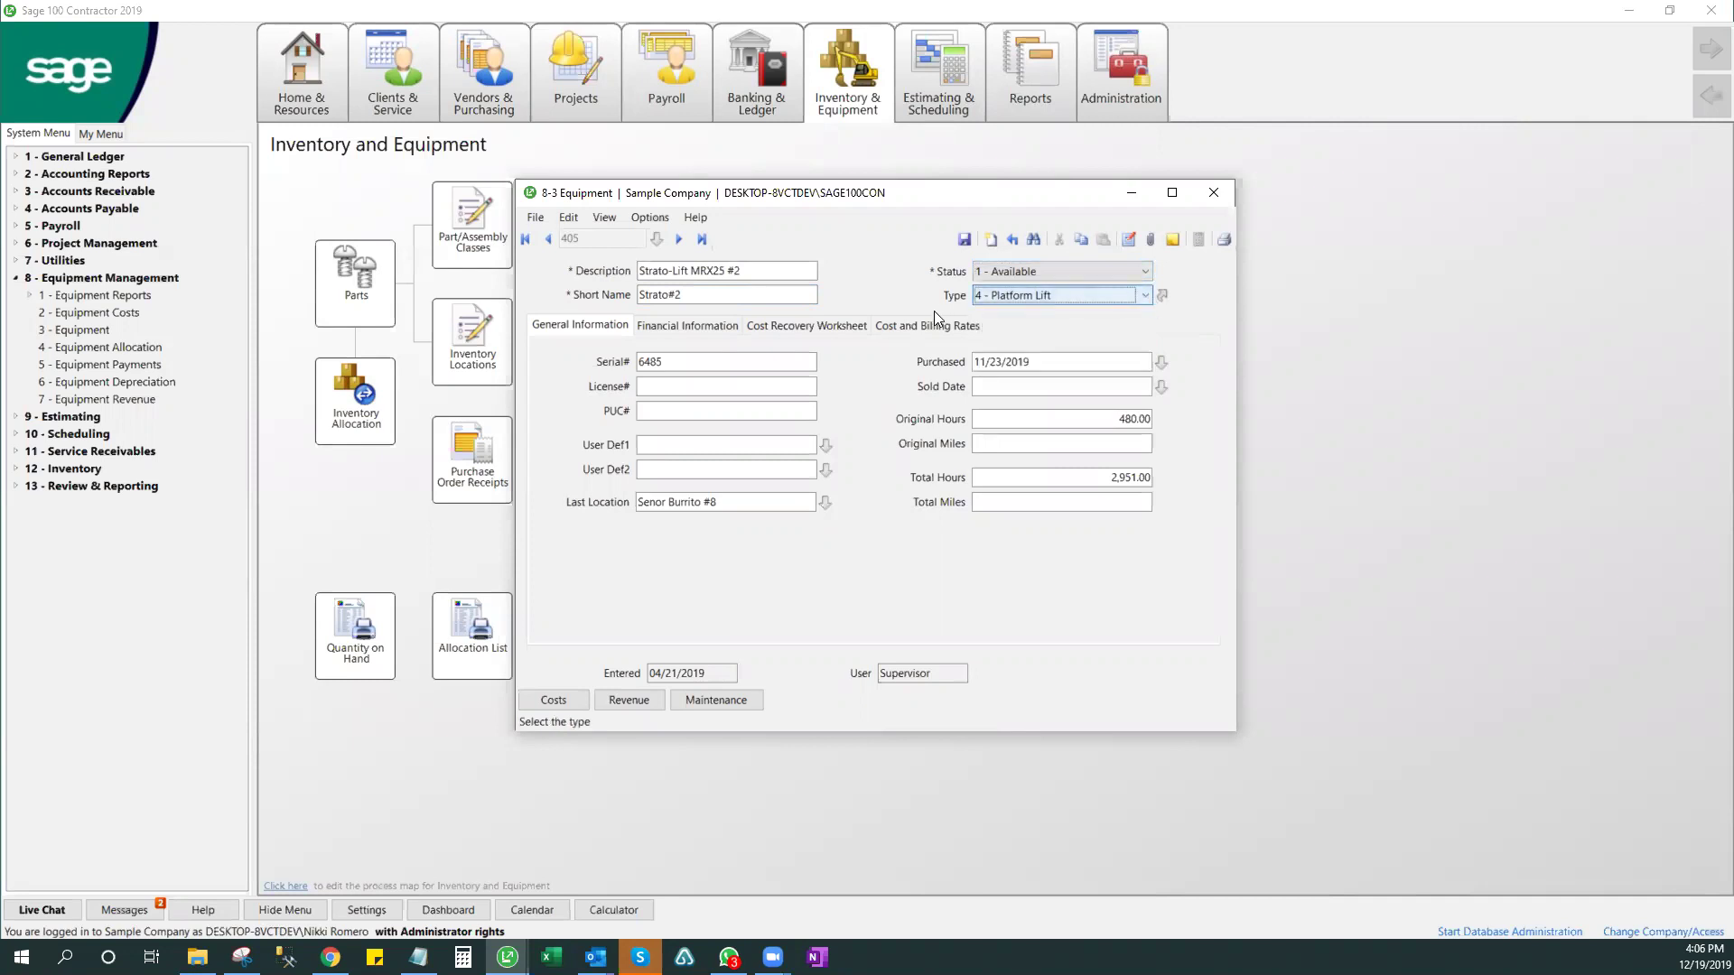
left_click(1083, 295)
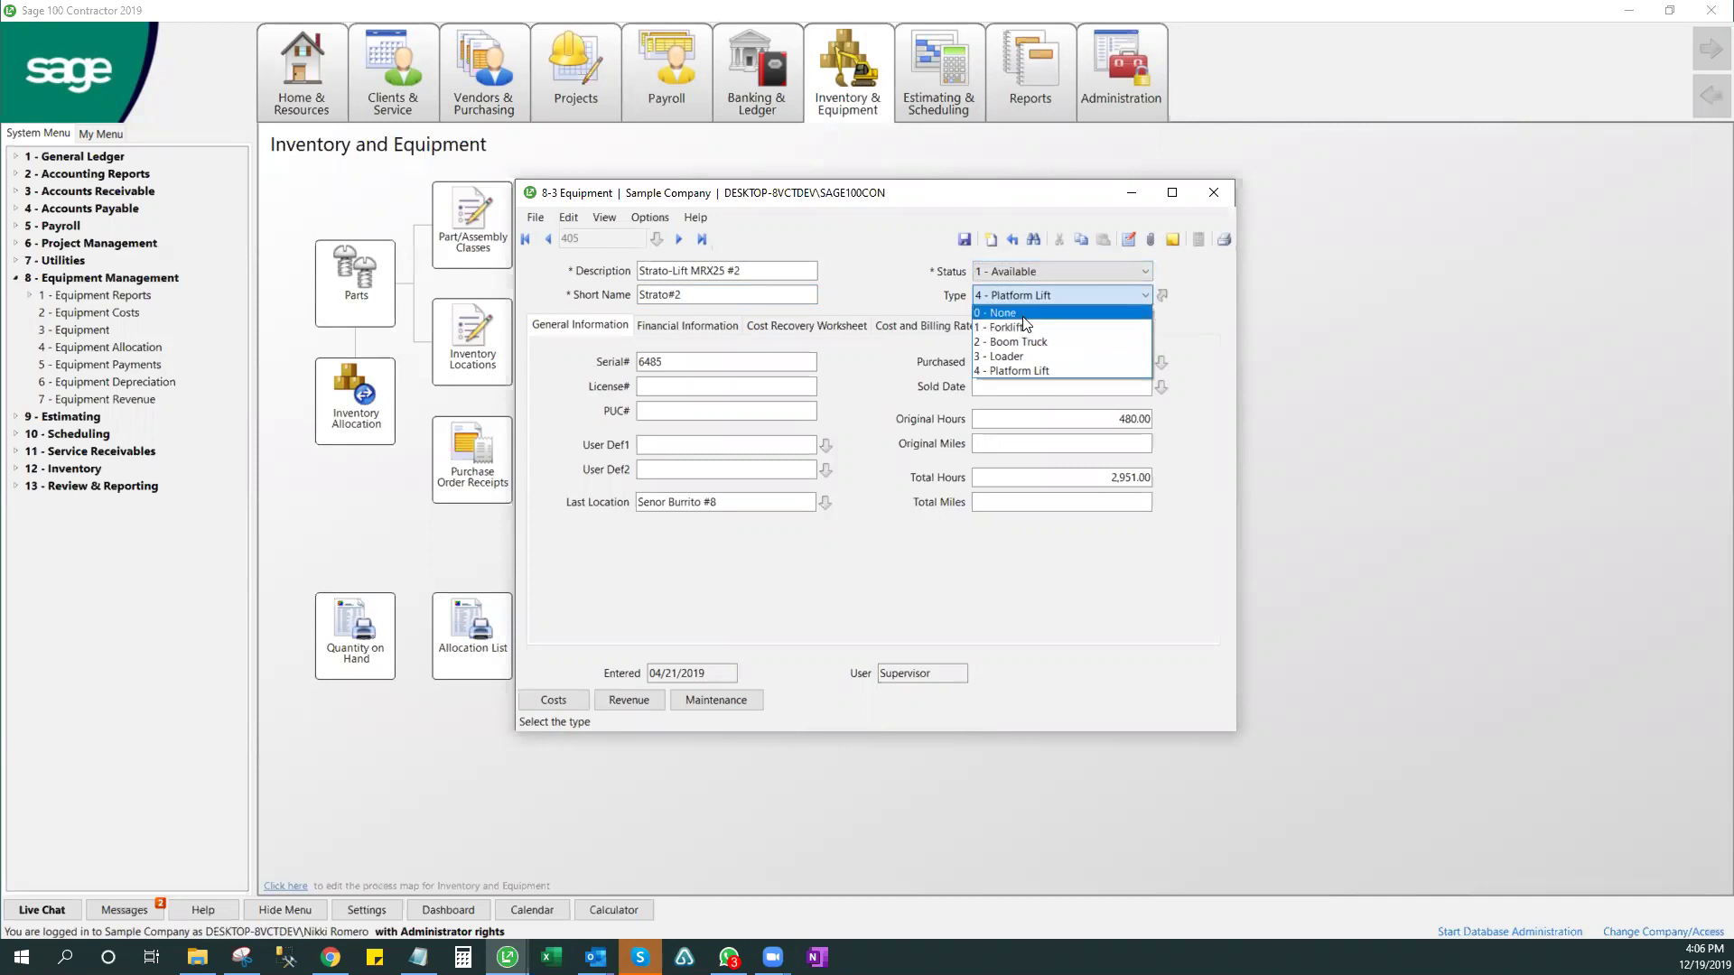
left_click(1023, 316)
left_click(1103, 298)
left_click(1087, 371)
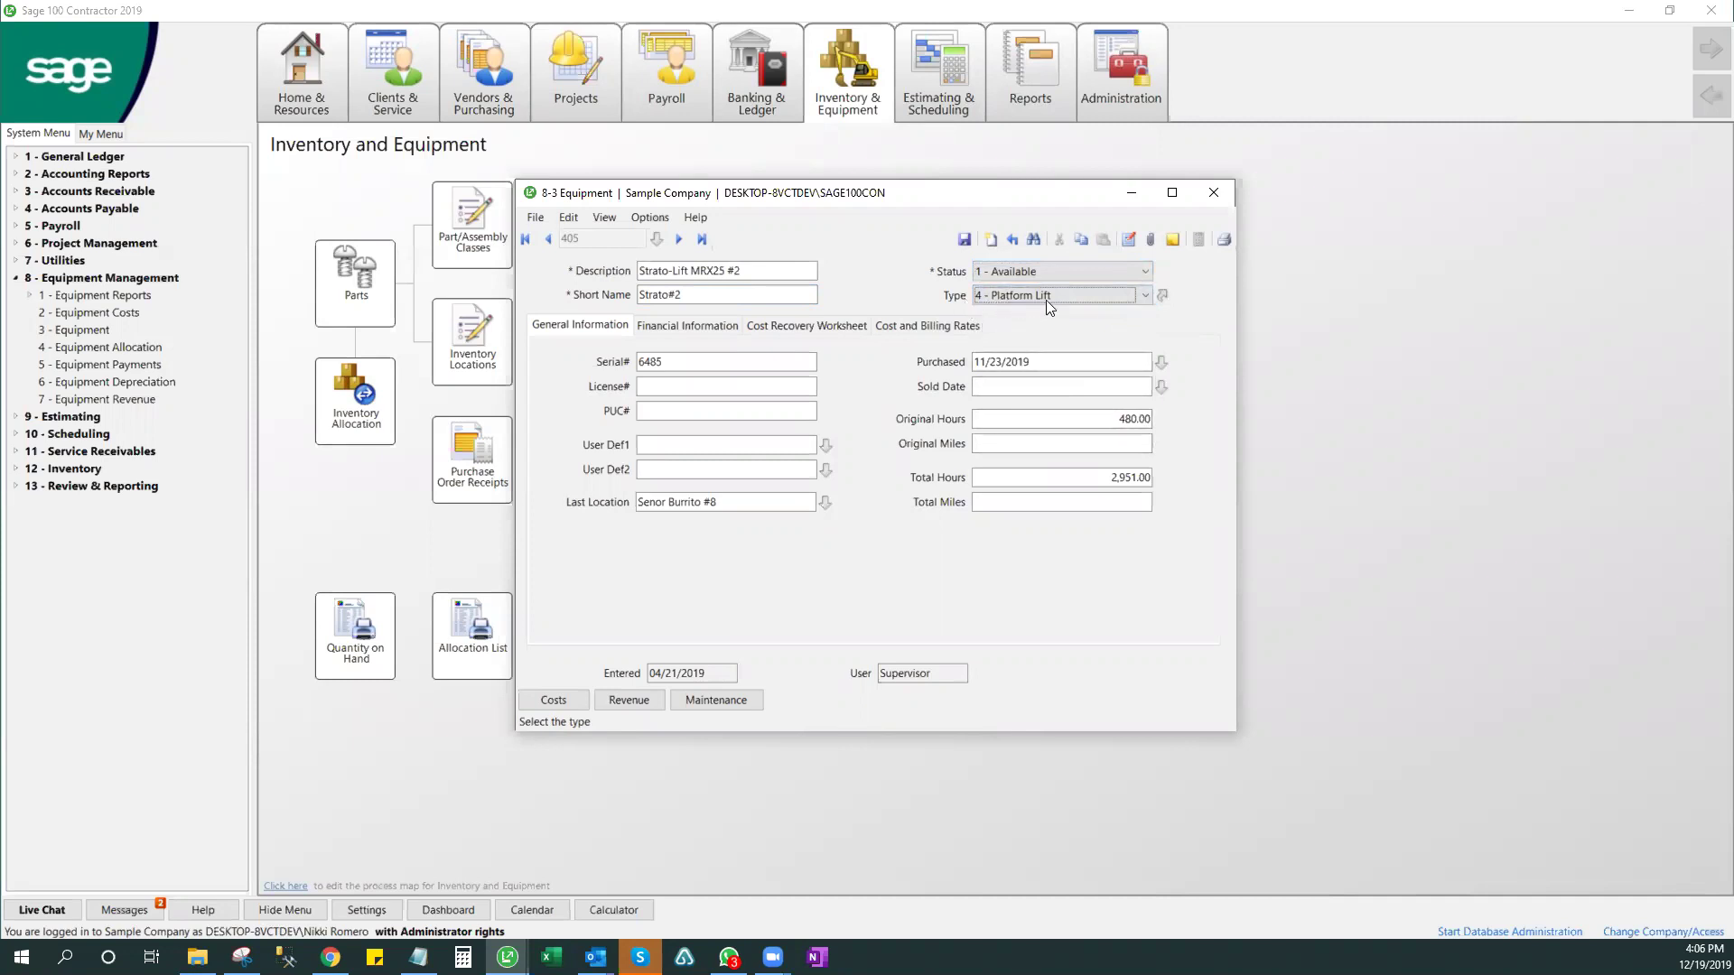
left_click(1141, 294)
left_click(1141, 294)
left_click(1163, 296)
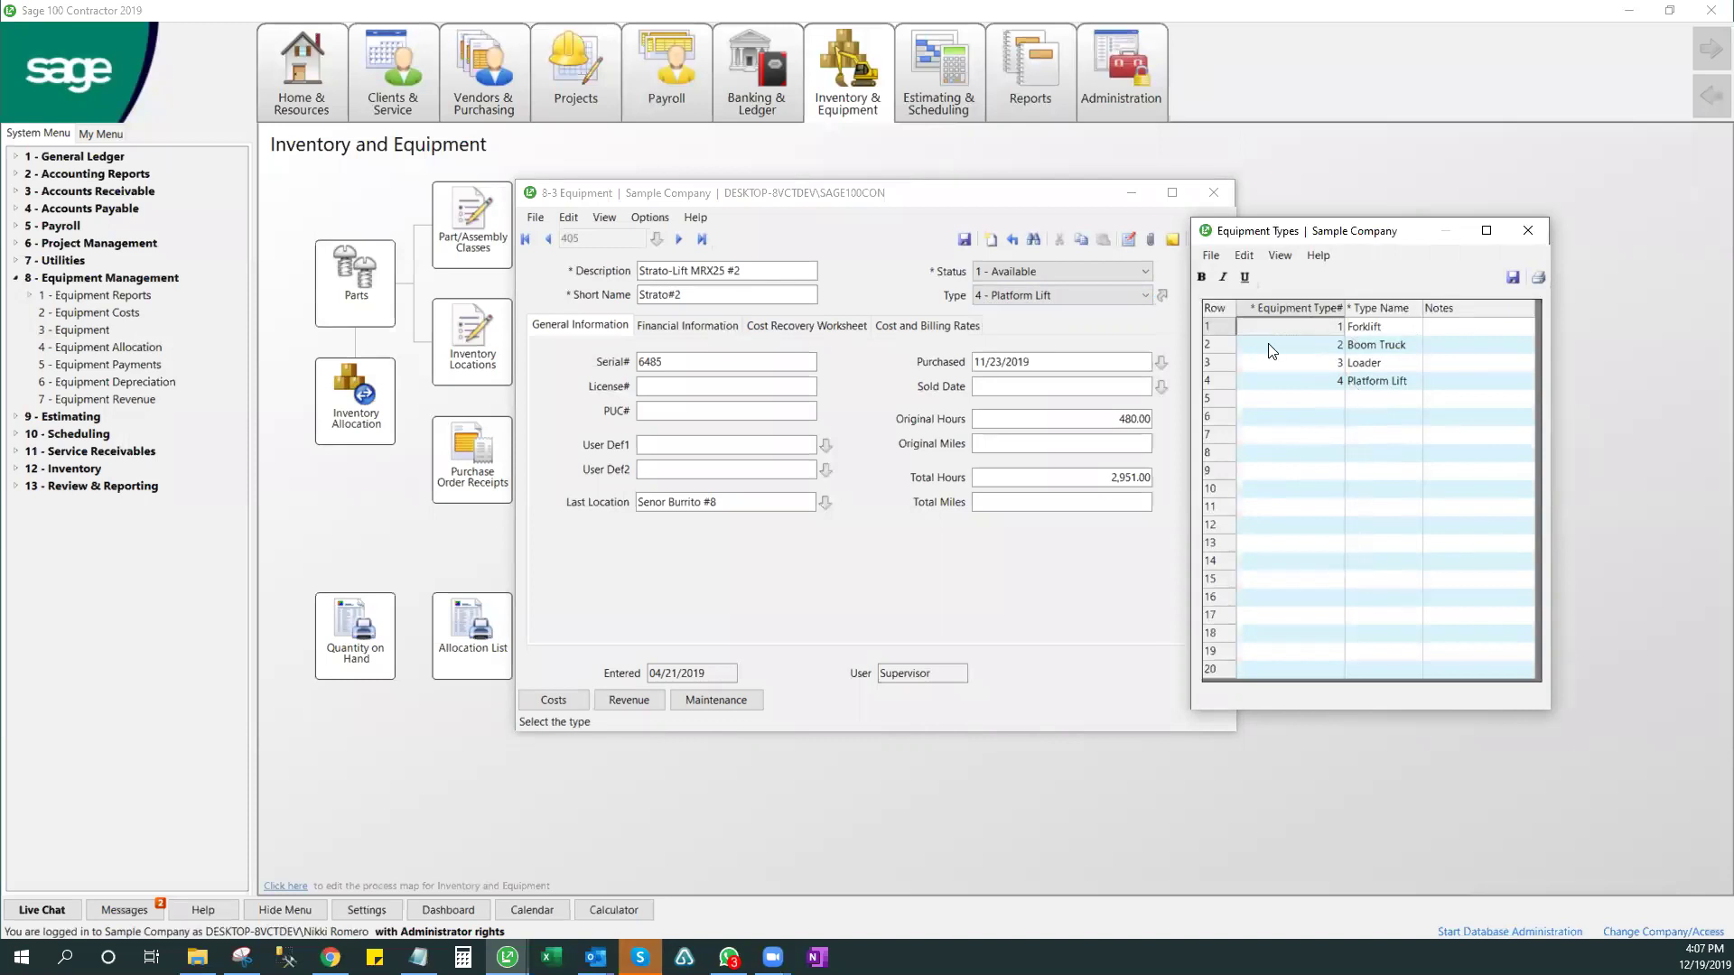
- Close Equipment Types, move past Serial# and License#, and view record 405's financial information
left_click(1526, 232)
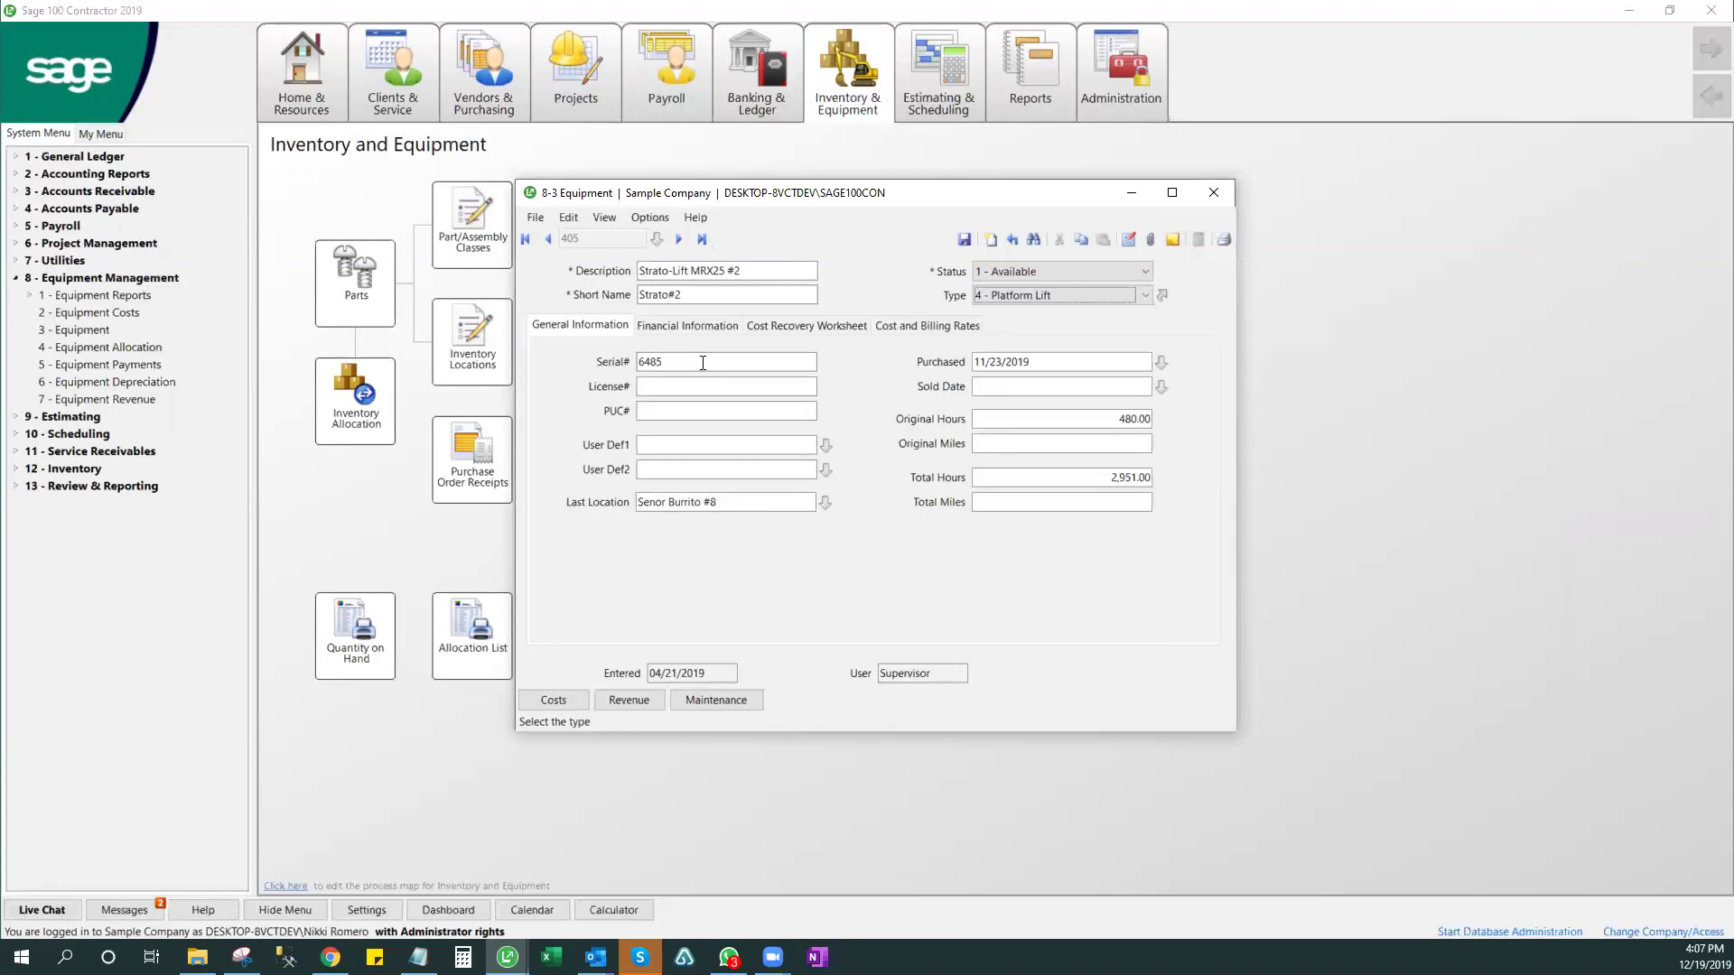
key("Tab")
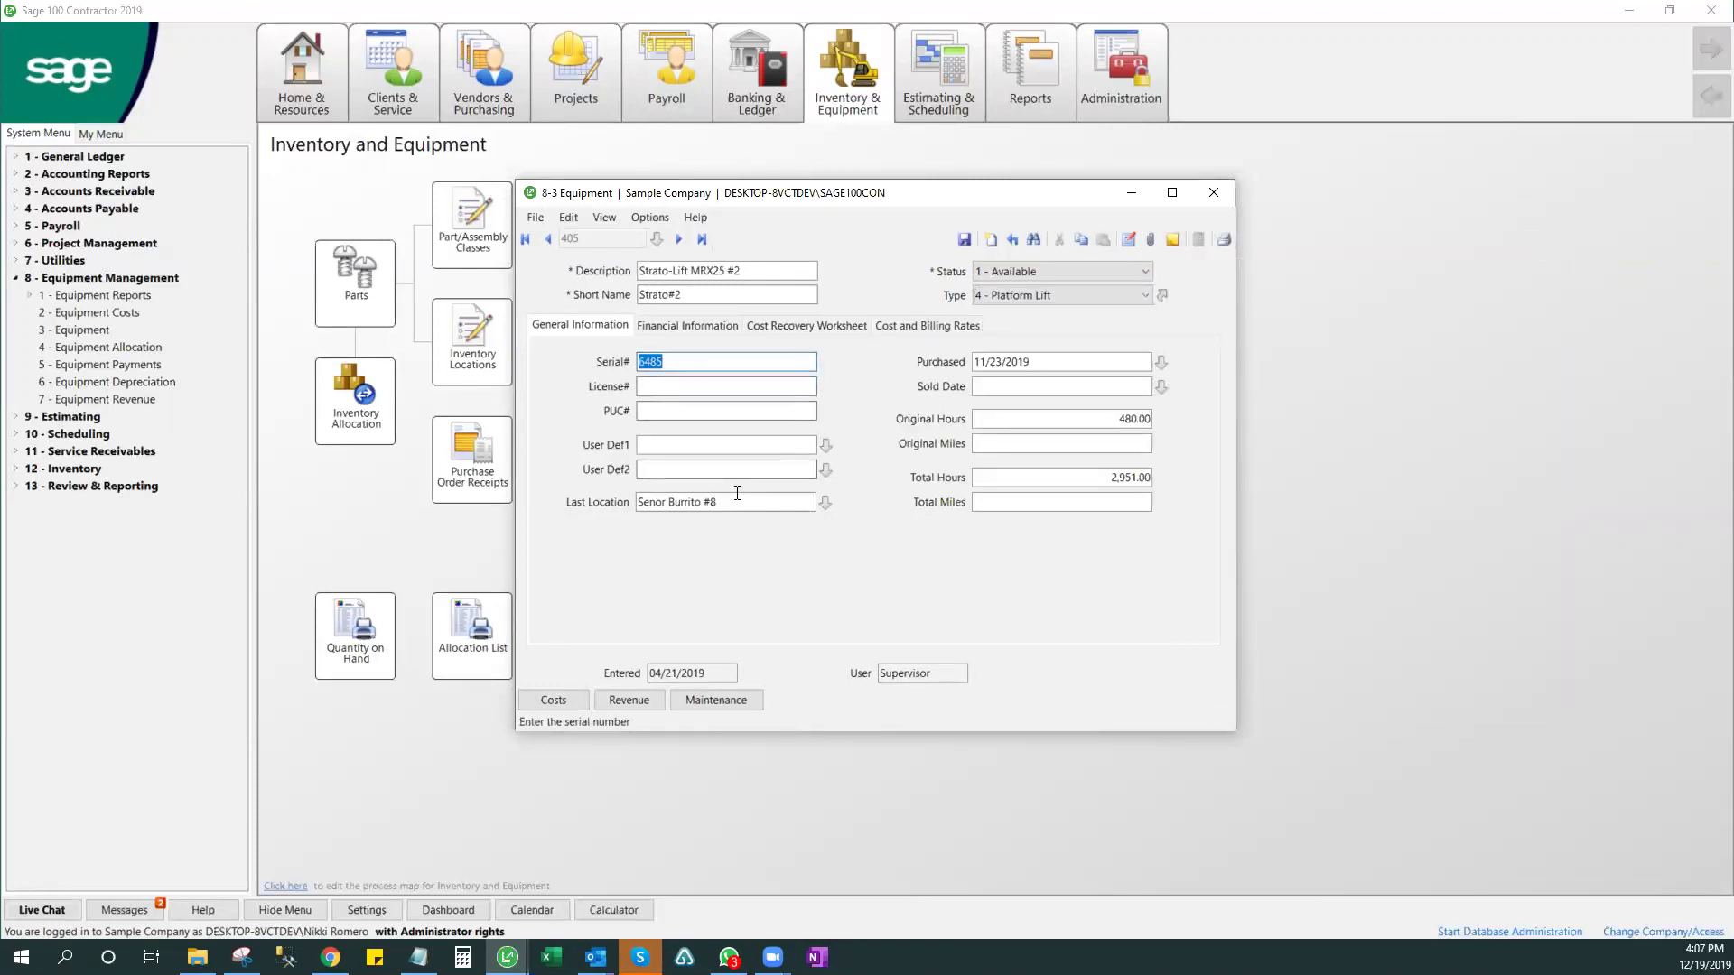
left_click(716, 387)
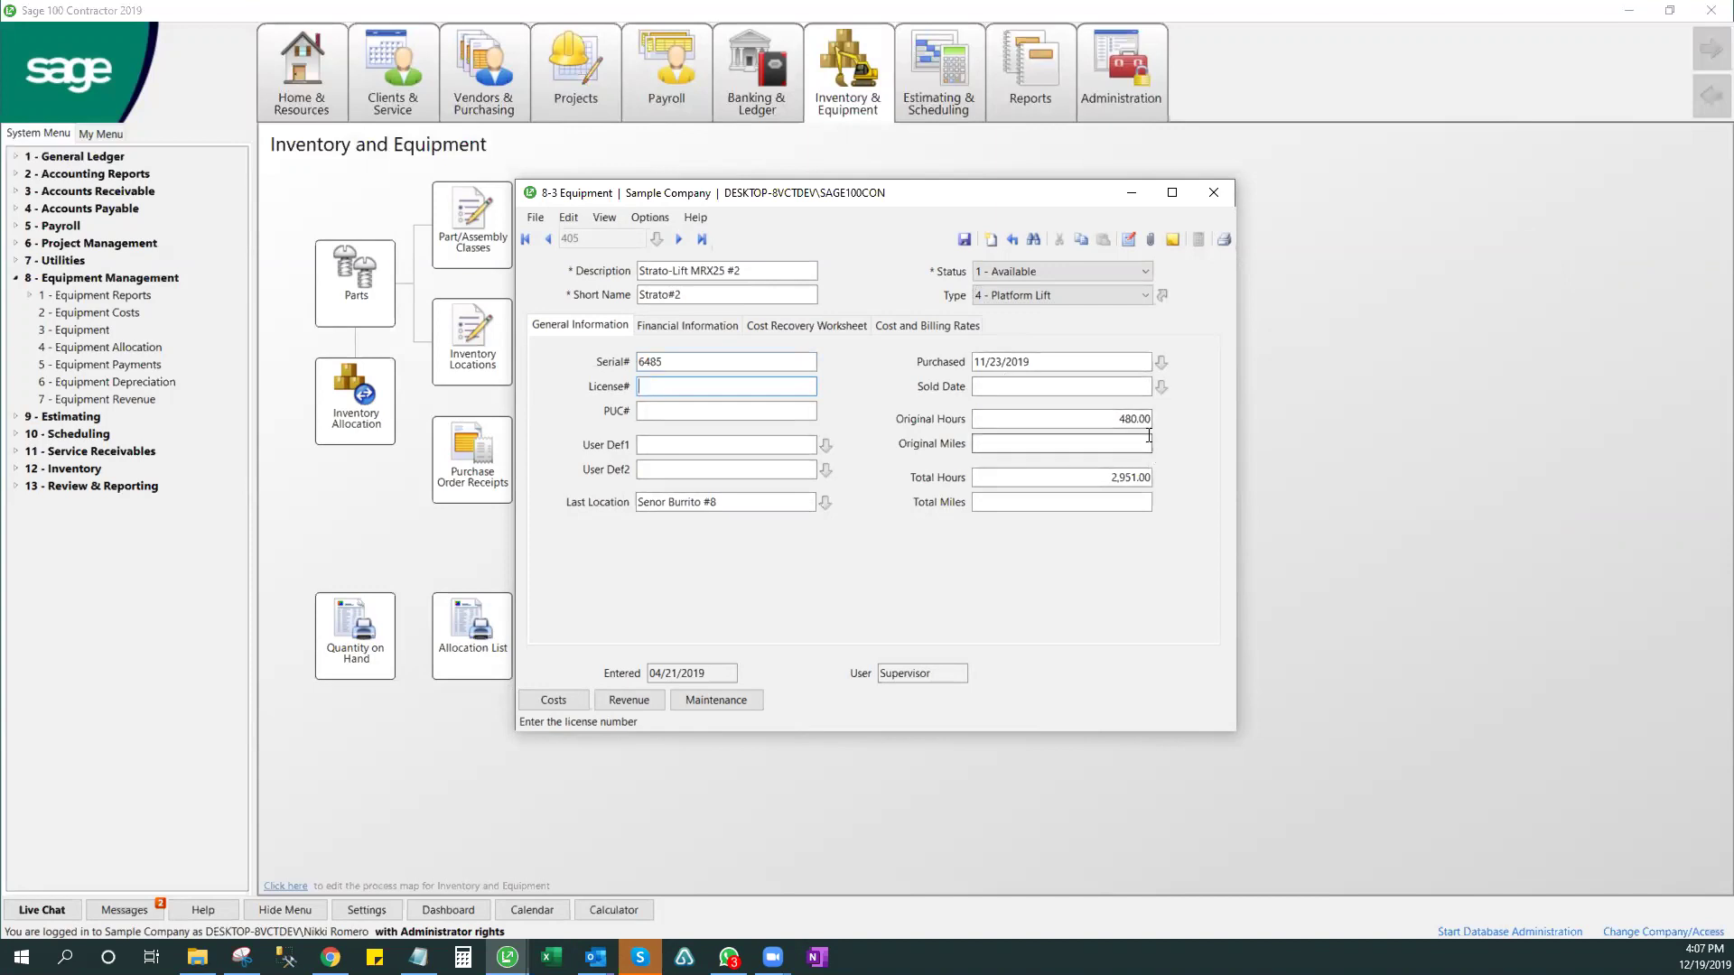
left_click(701, 325)
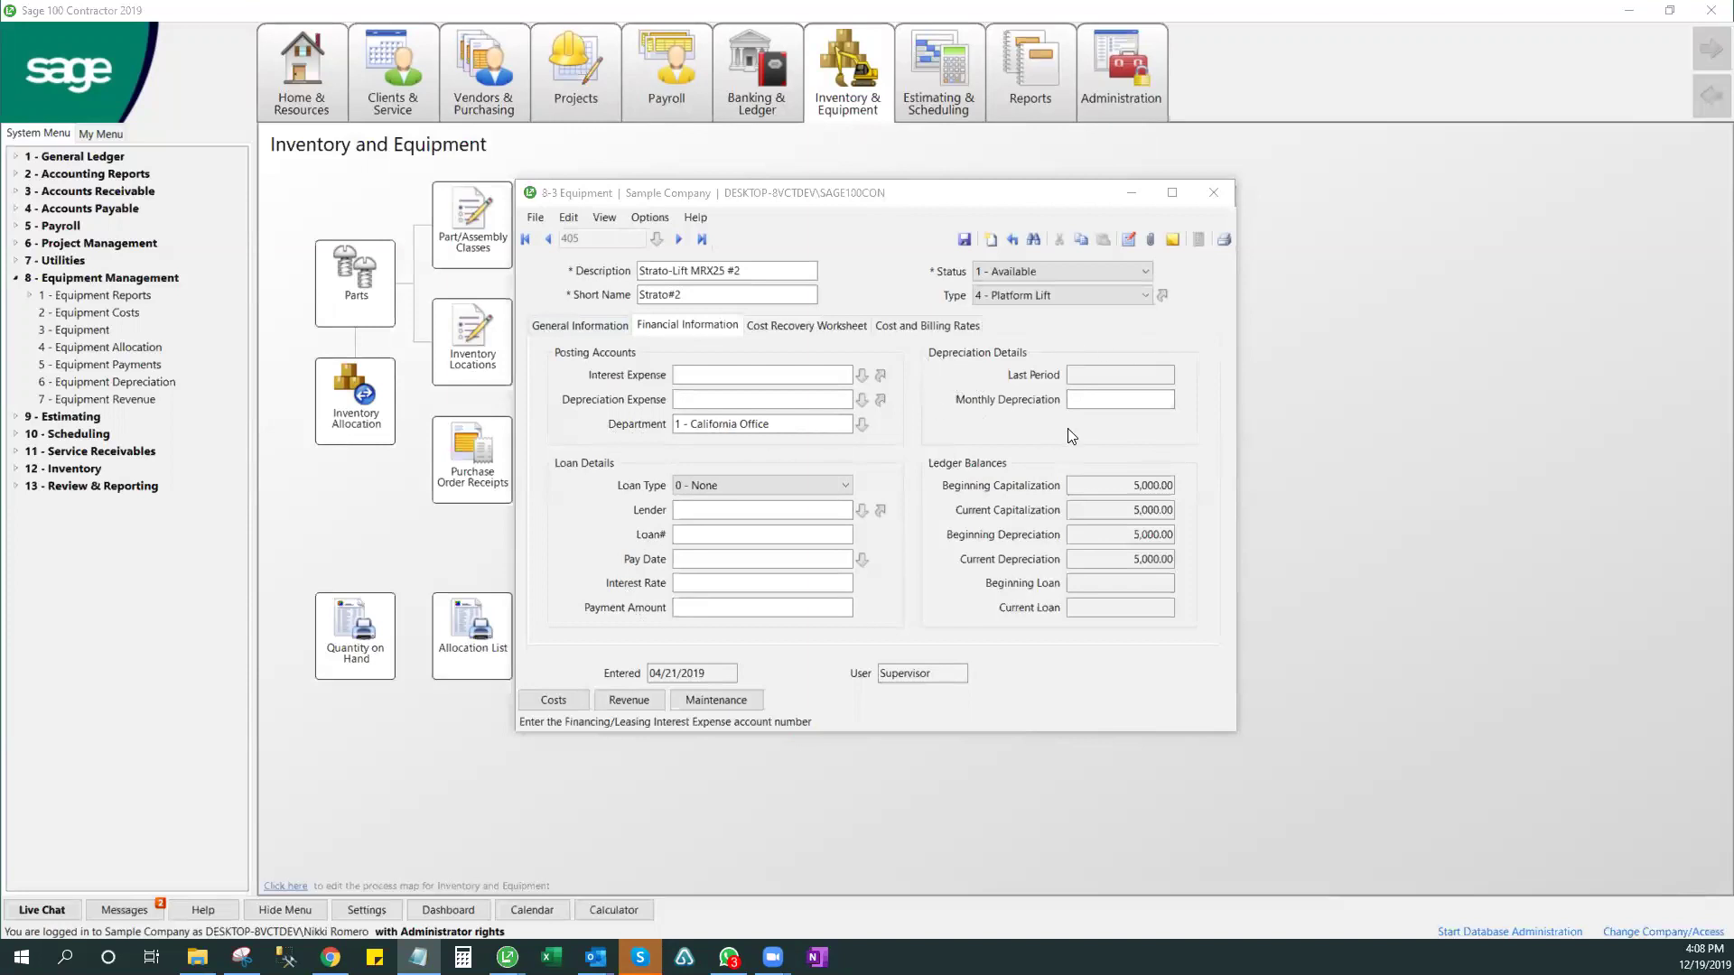
- Show the Strato-Lift's cost recovery worksheet: 5.76 ownership rate, 7.32 total cost to operate
left_click(787, 326)
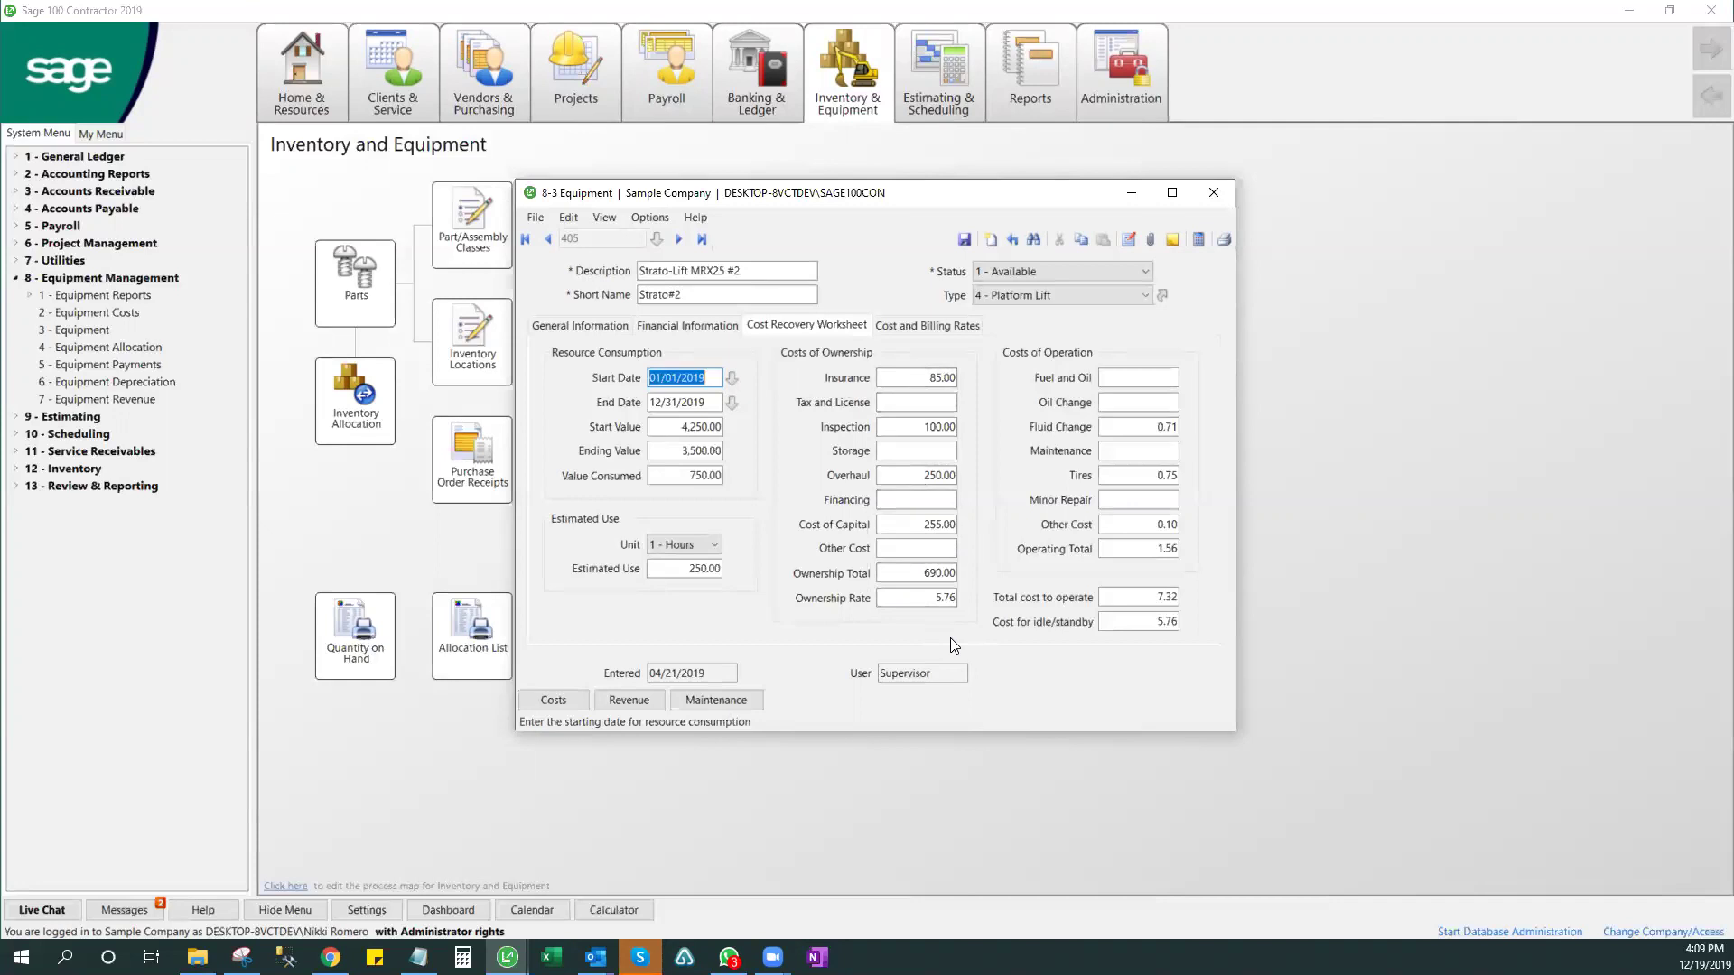
- Try overhaul costs of 500.00 and then 6,000.00, recalculating the record totals after each
left_click(903, 450)
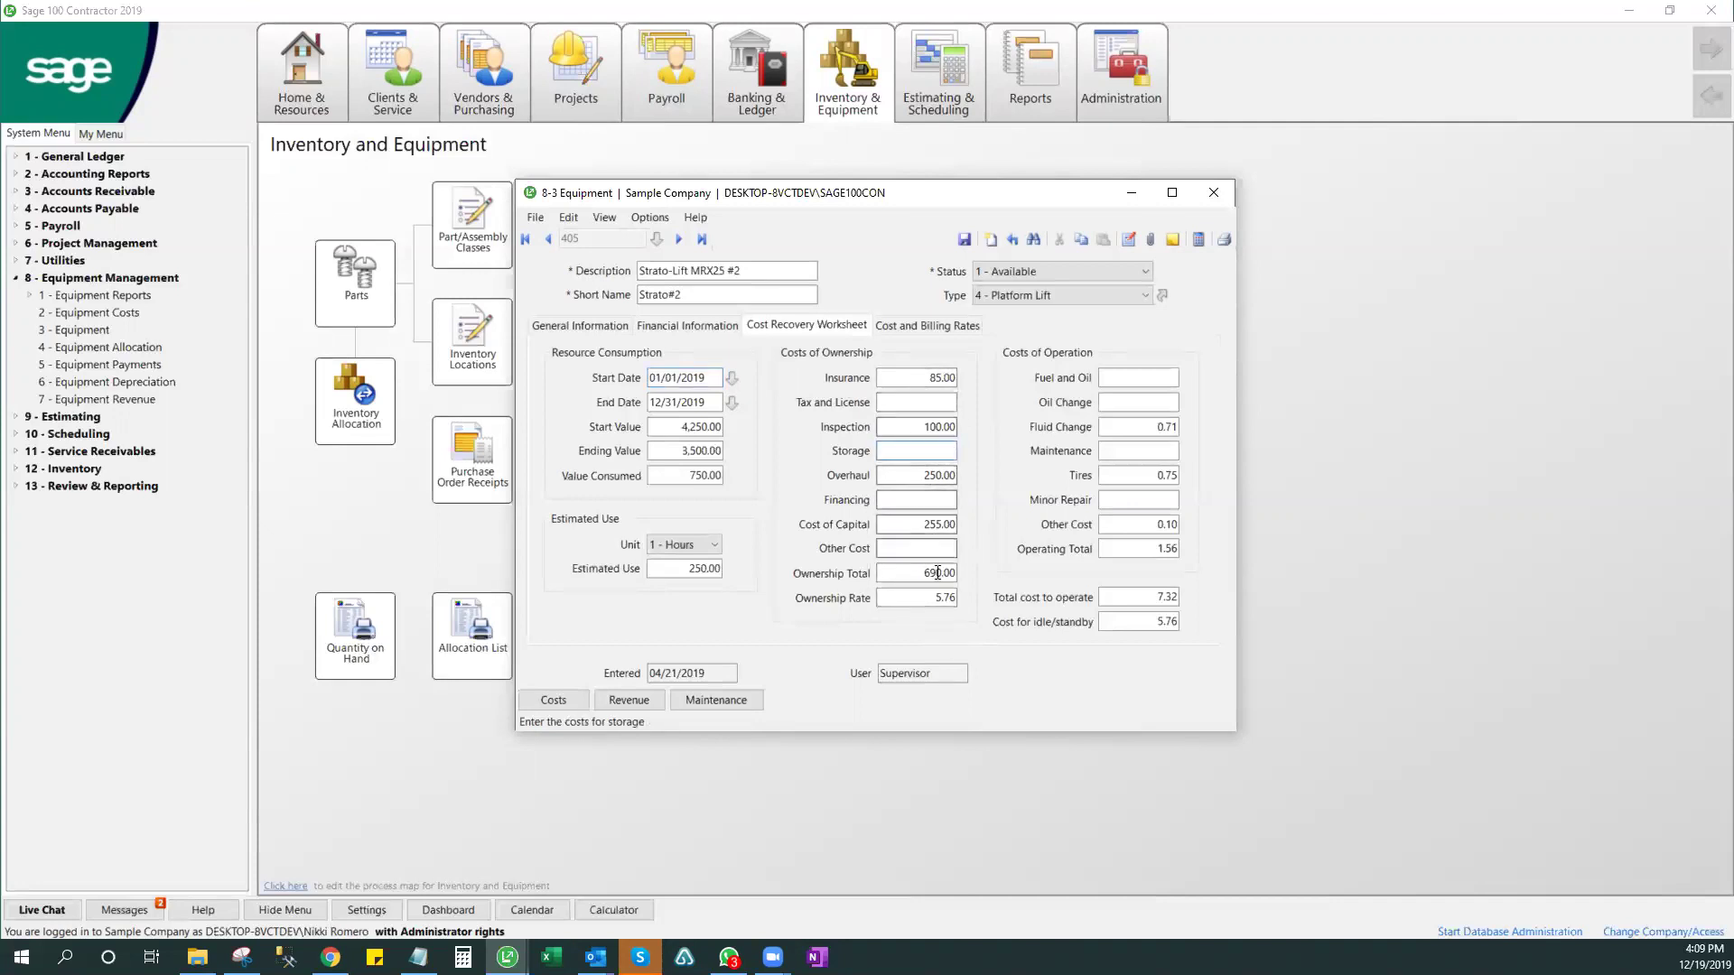
left_click(921, 475)
type("500")
key("Tab")
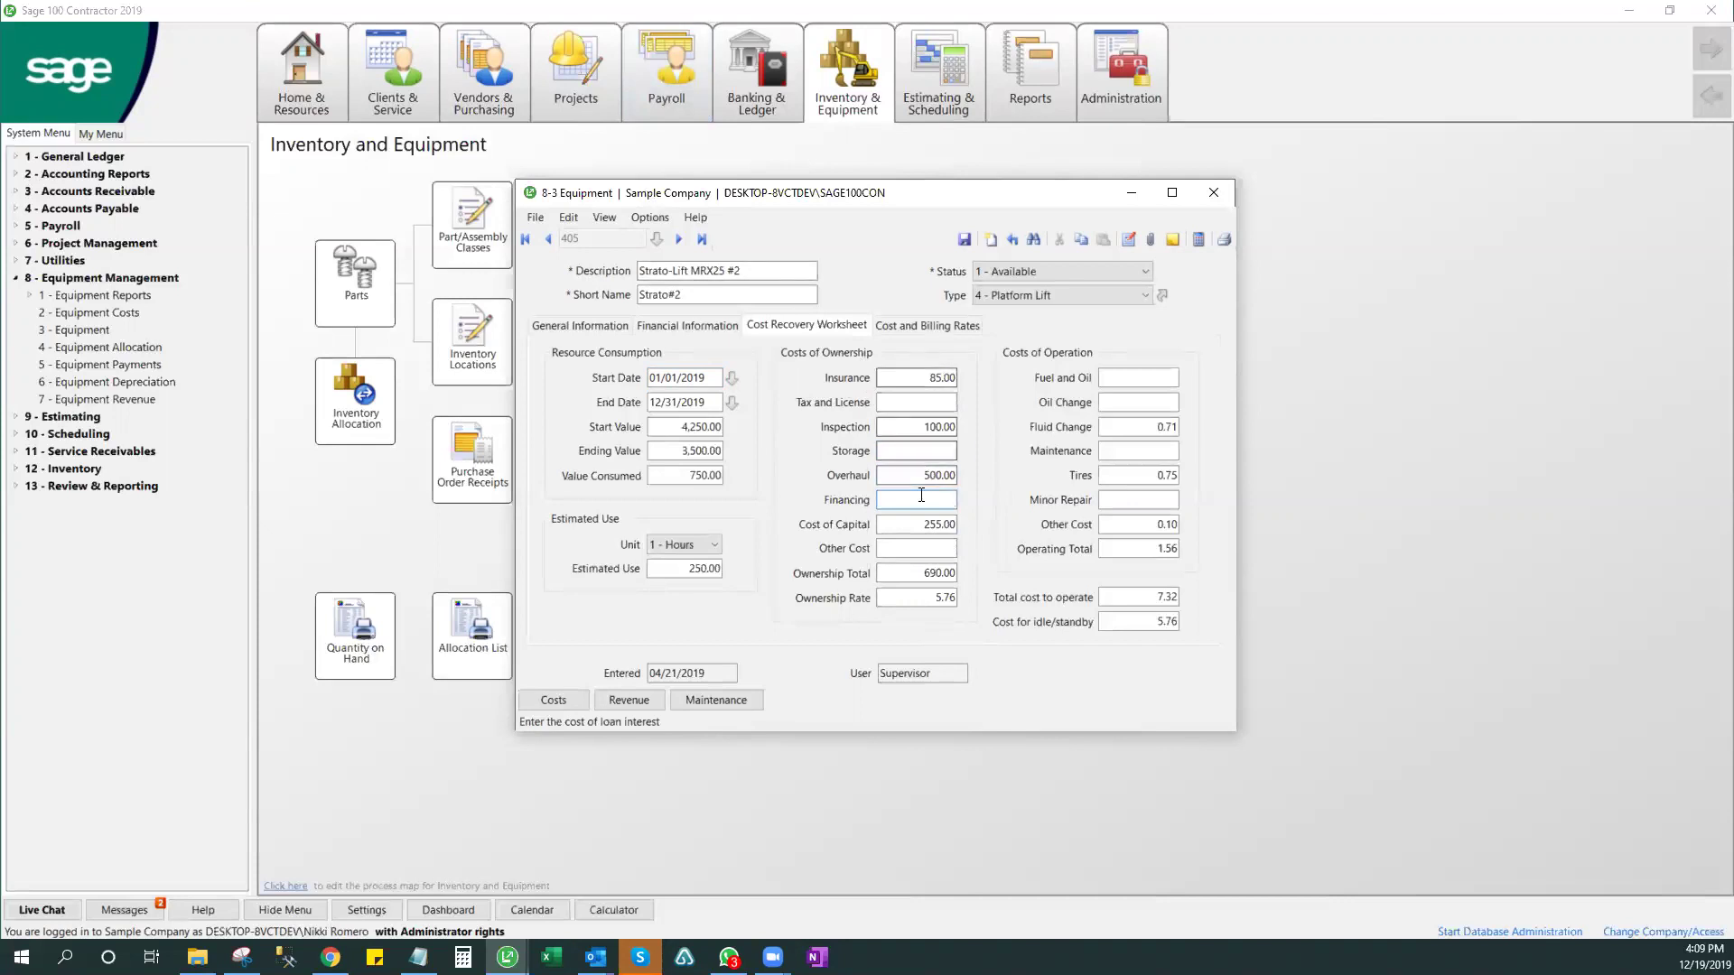
left_click(1198, 239)
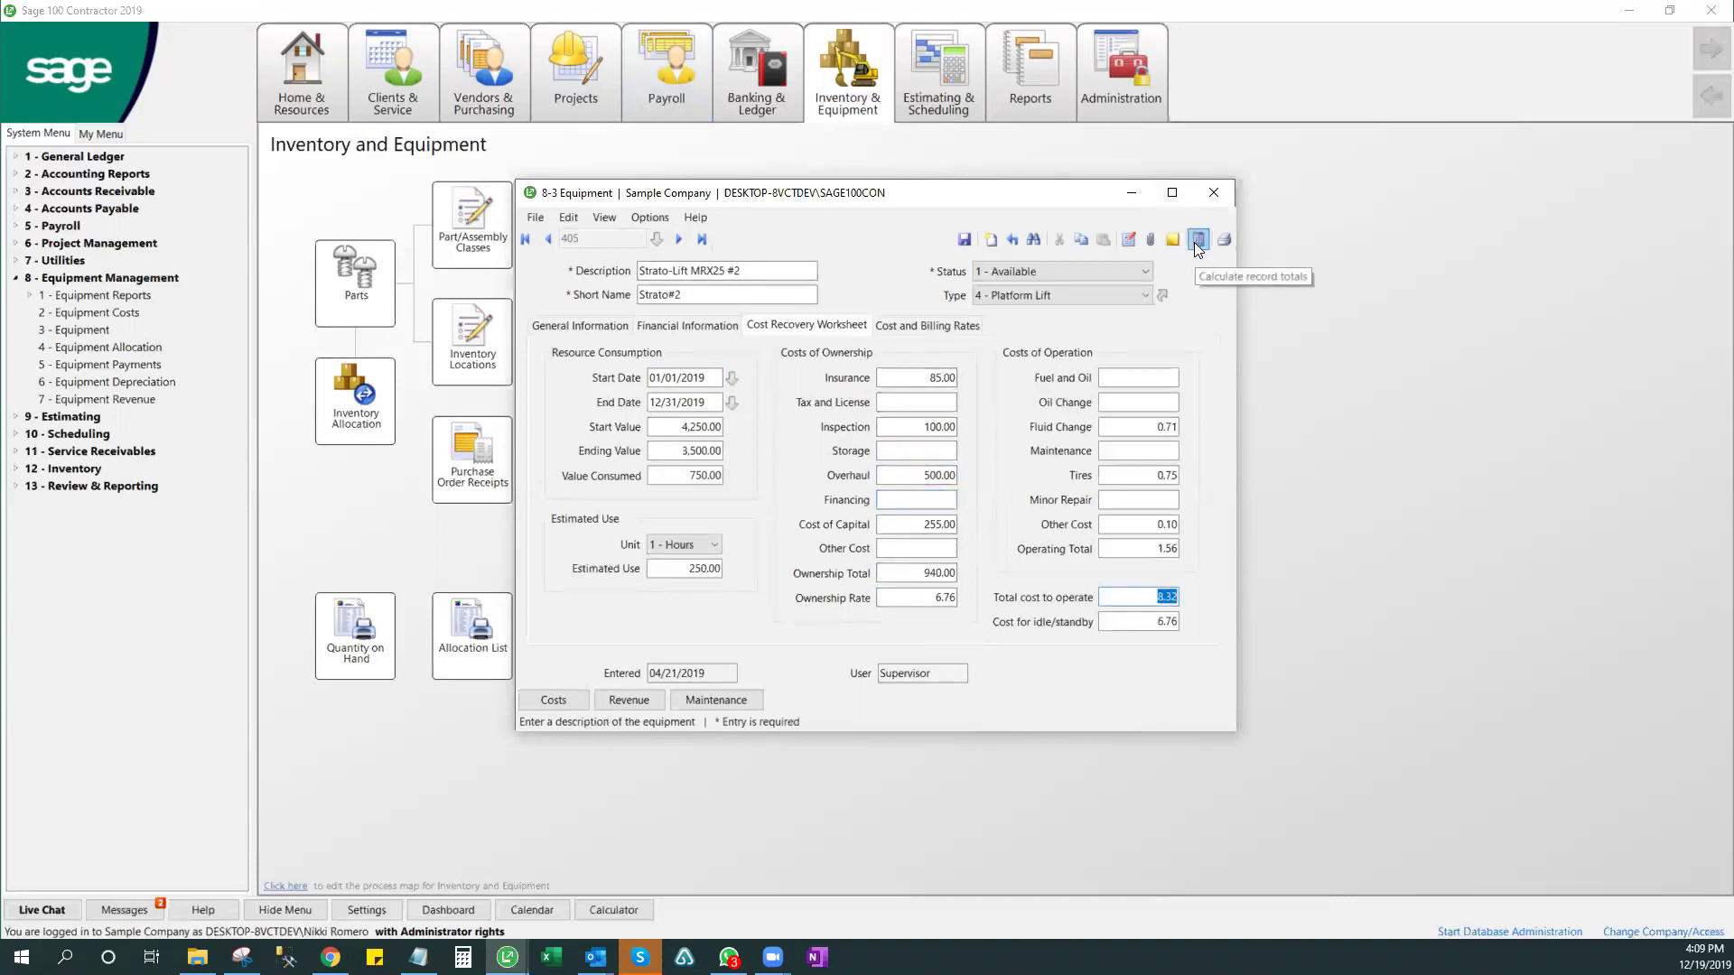
left_click(923, 476)
double_click(923, 476)
type("6000")
key("Tab")
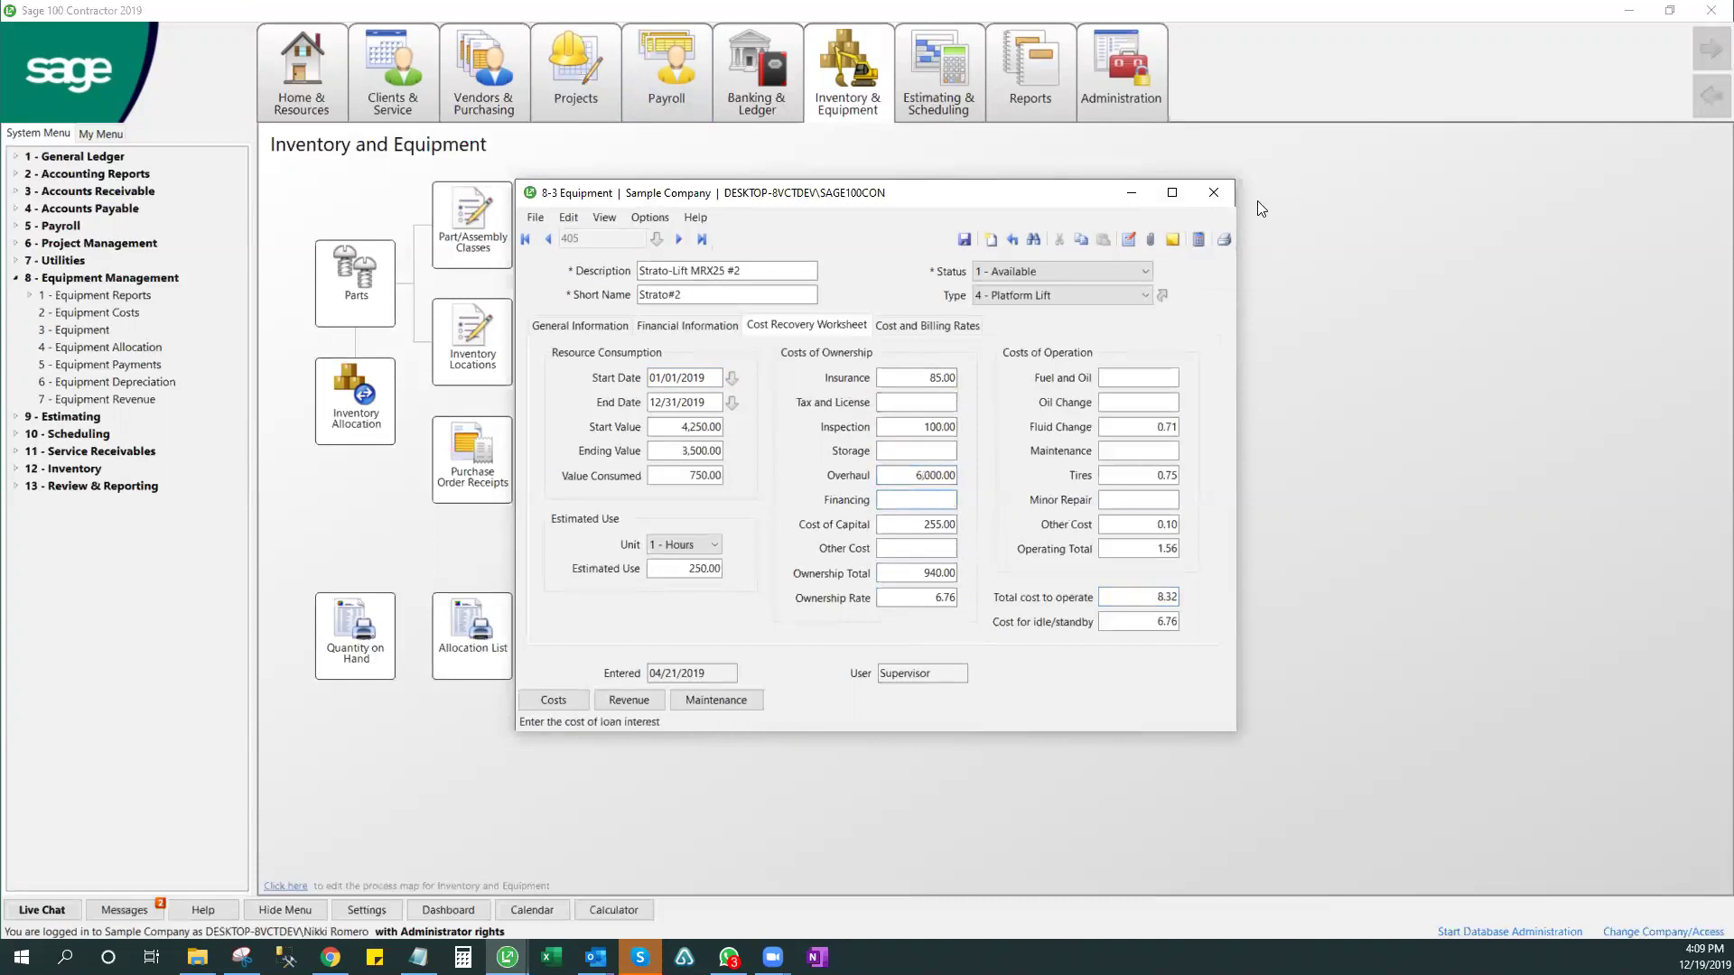
left_click(1197, 240)
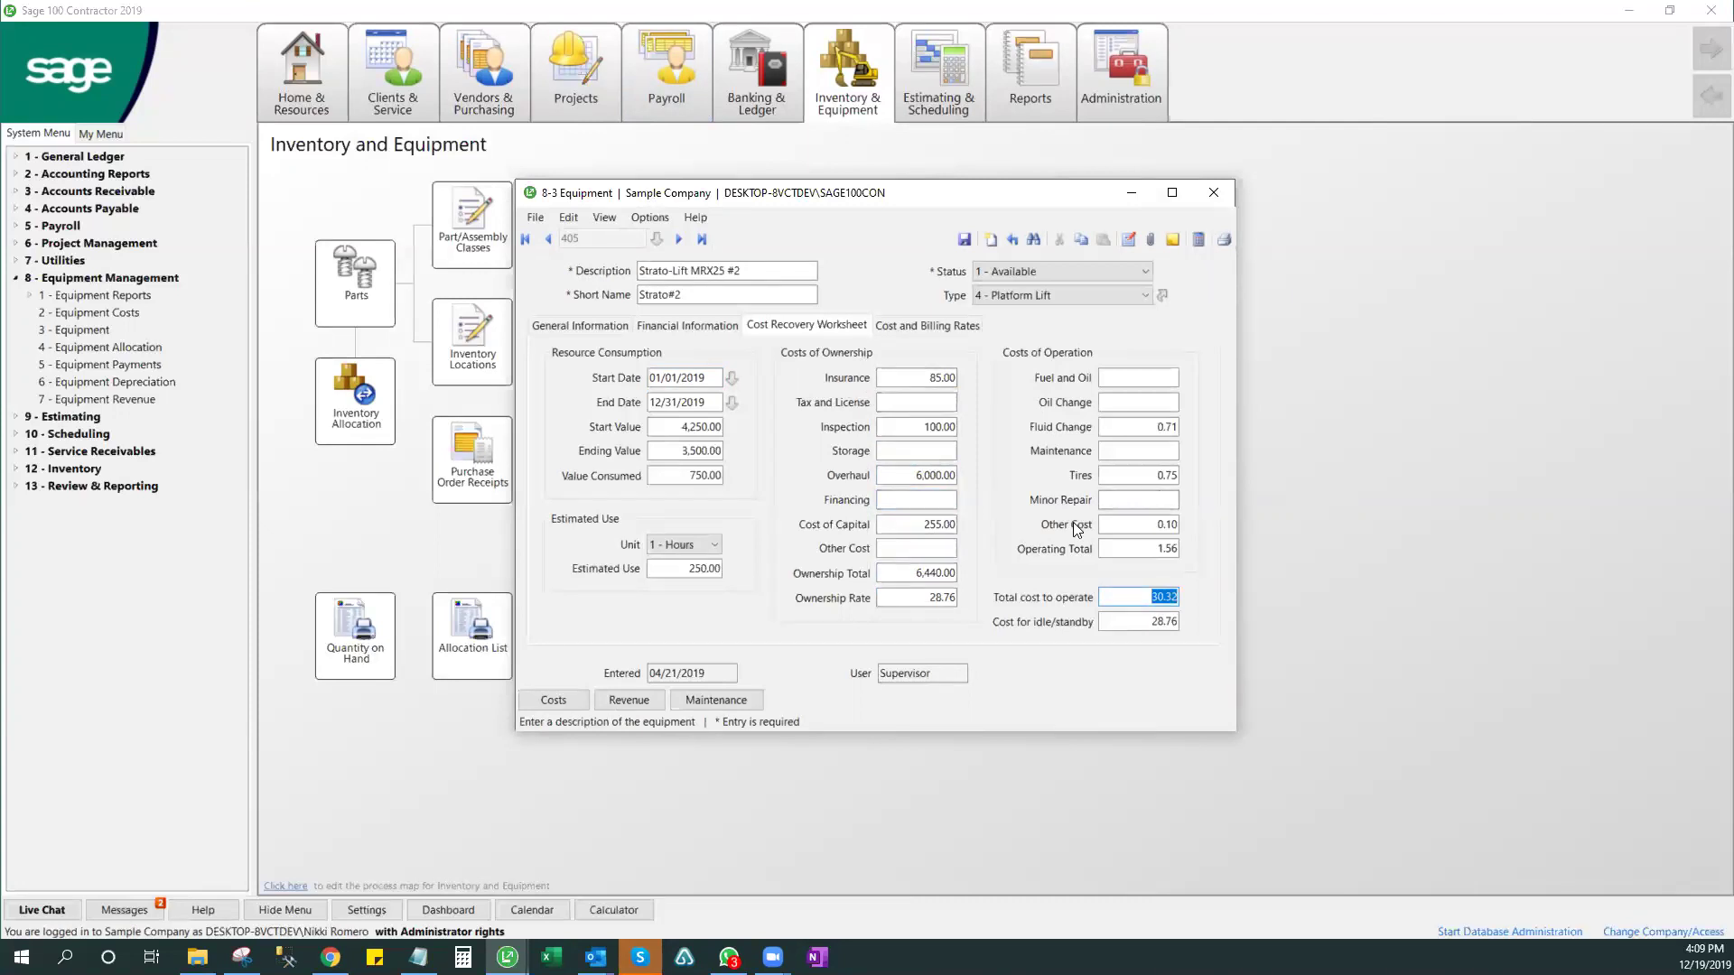
- Check the equipment's cost records, then set overhaul to 7,000.00 and recalculate the totals
left_click(924, 379)
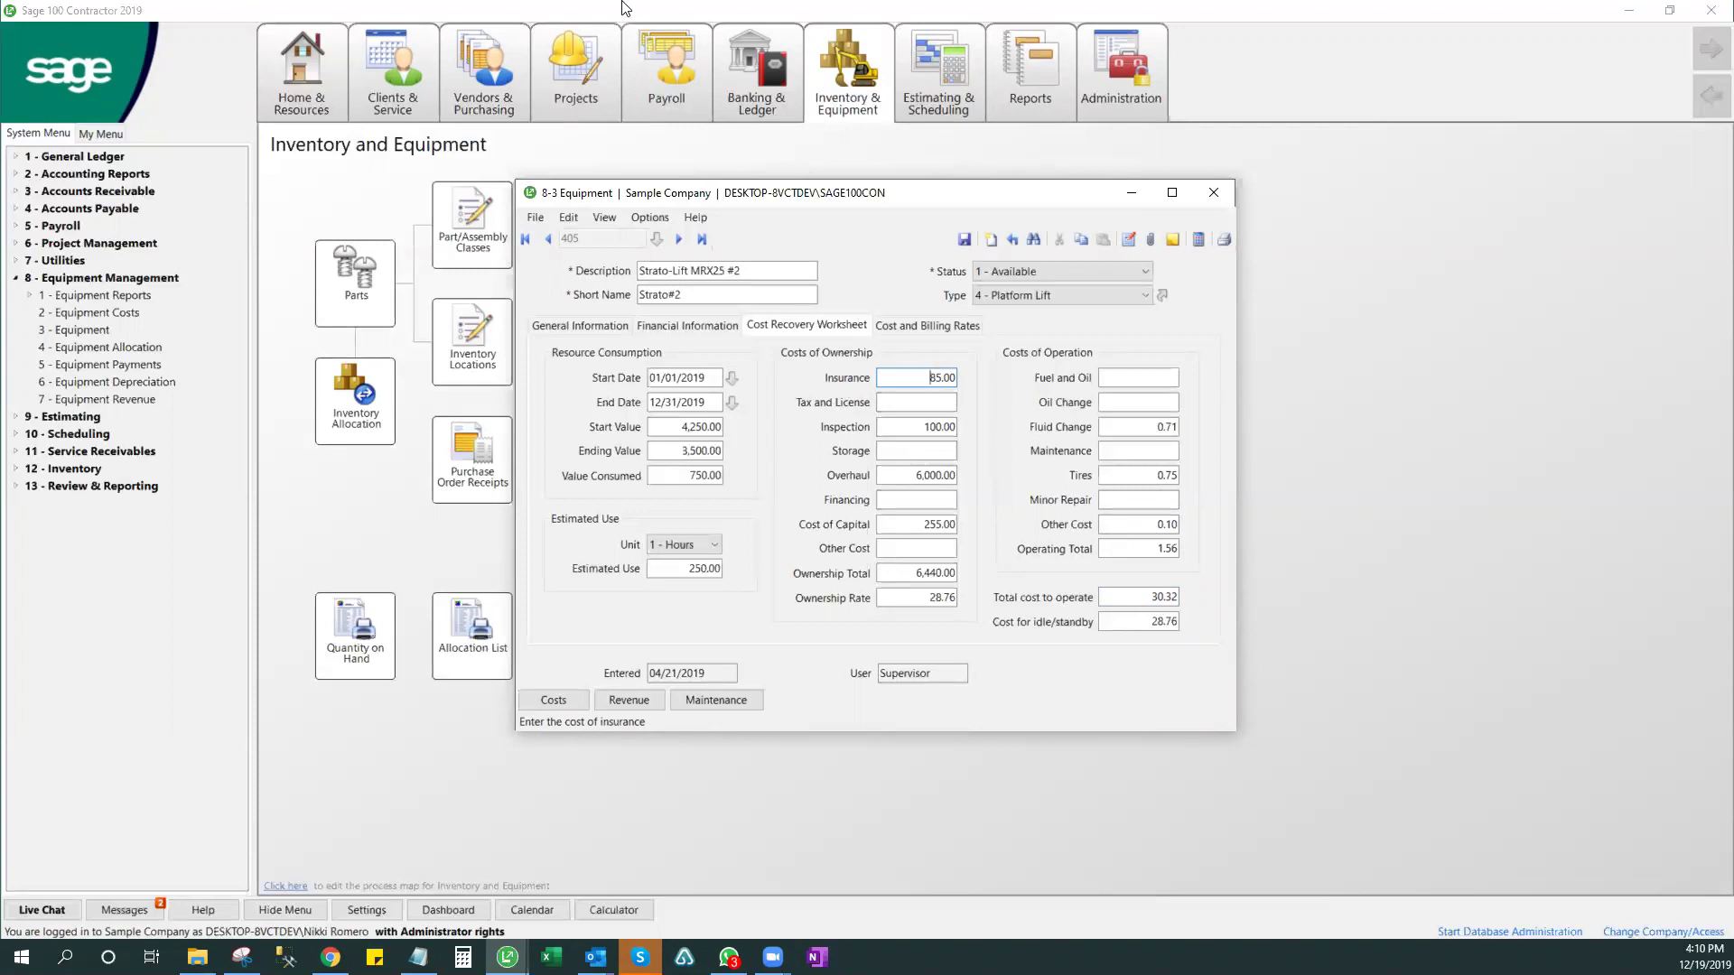
left_click(649, 217)
left_click(664, 256)
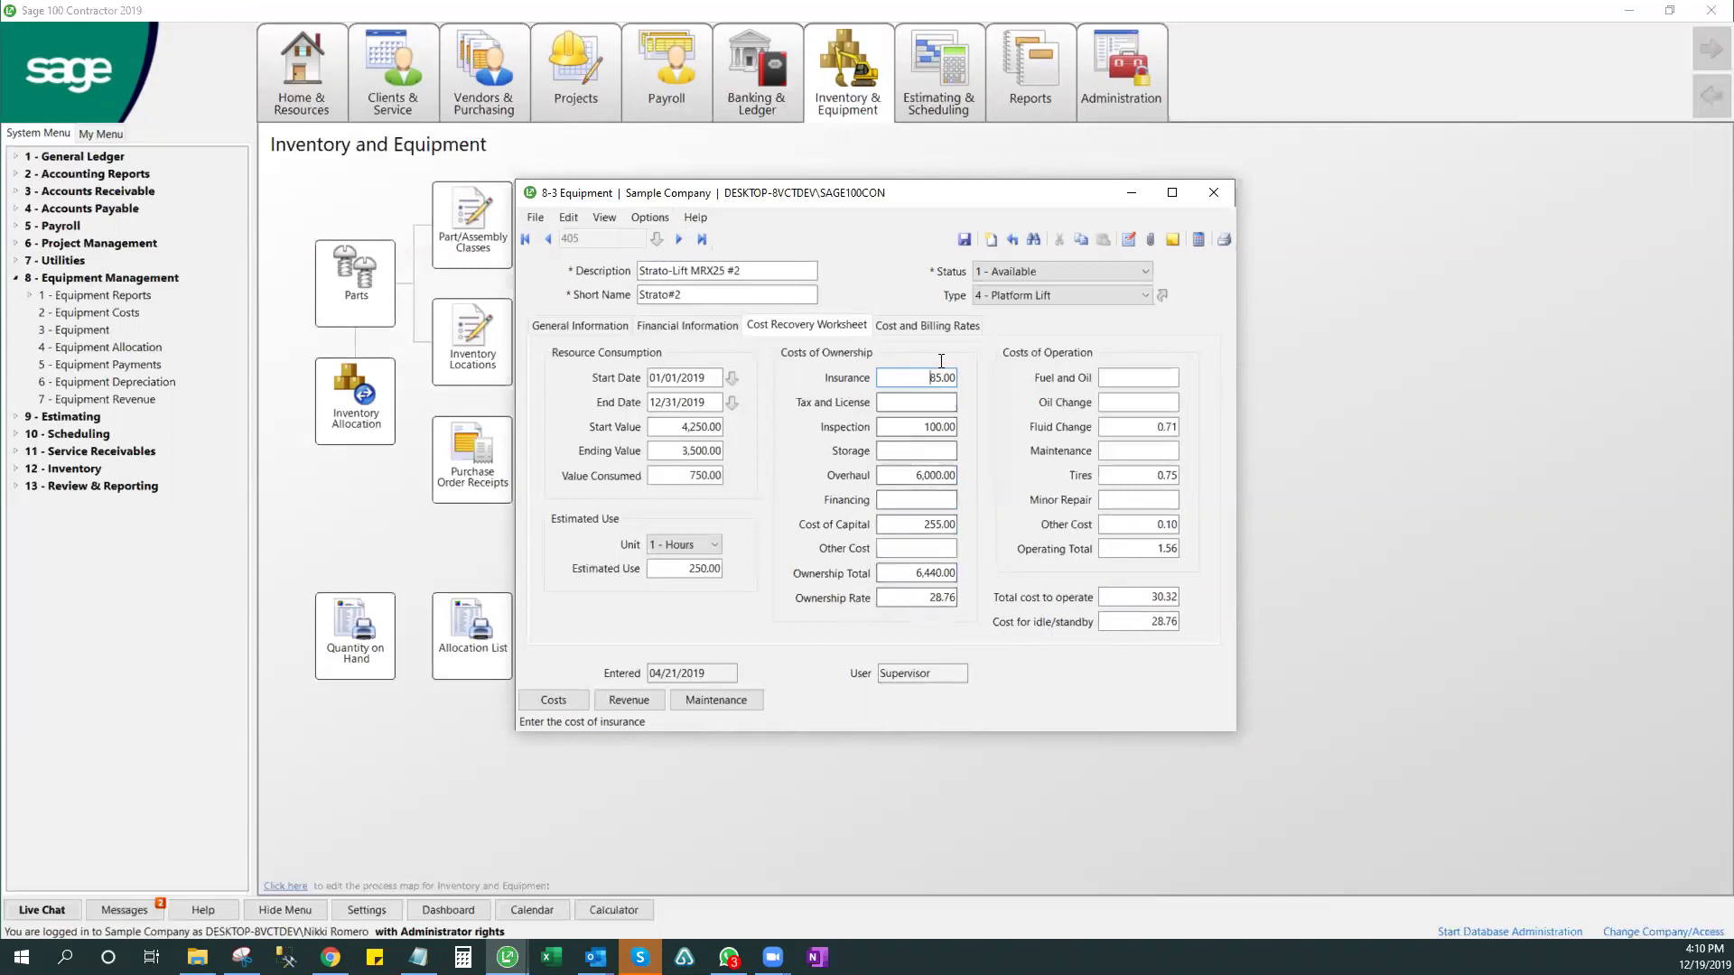
left_click(914, 475)
type("7,")
type("000")
key("Tab")
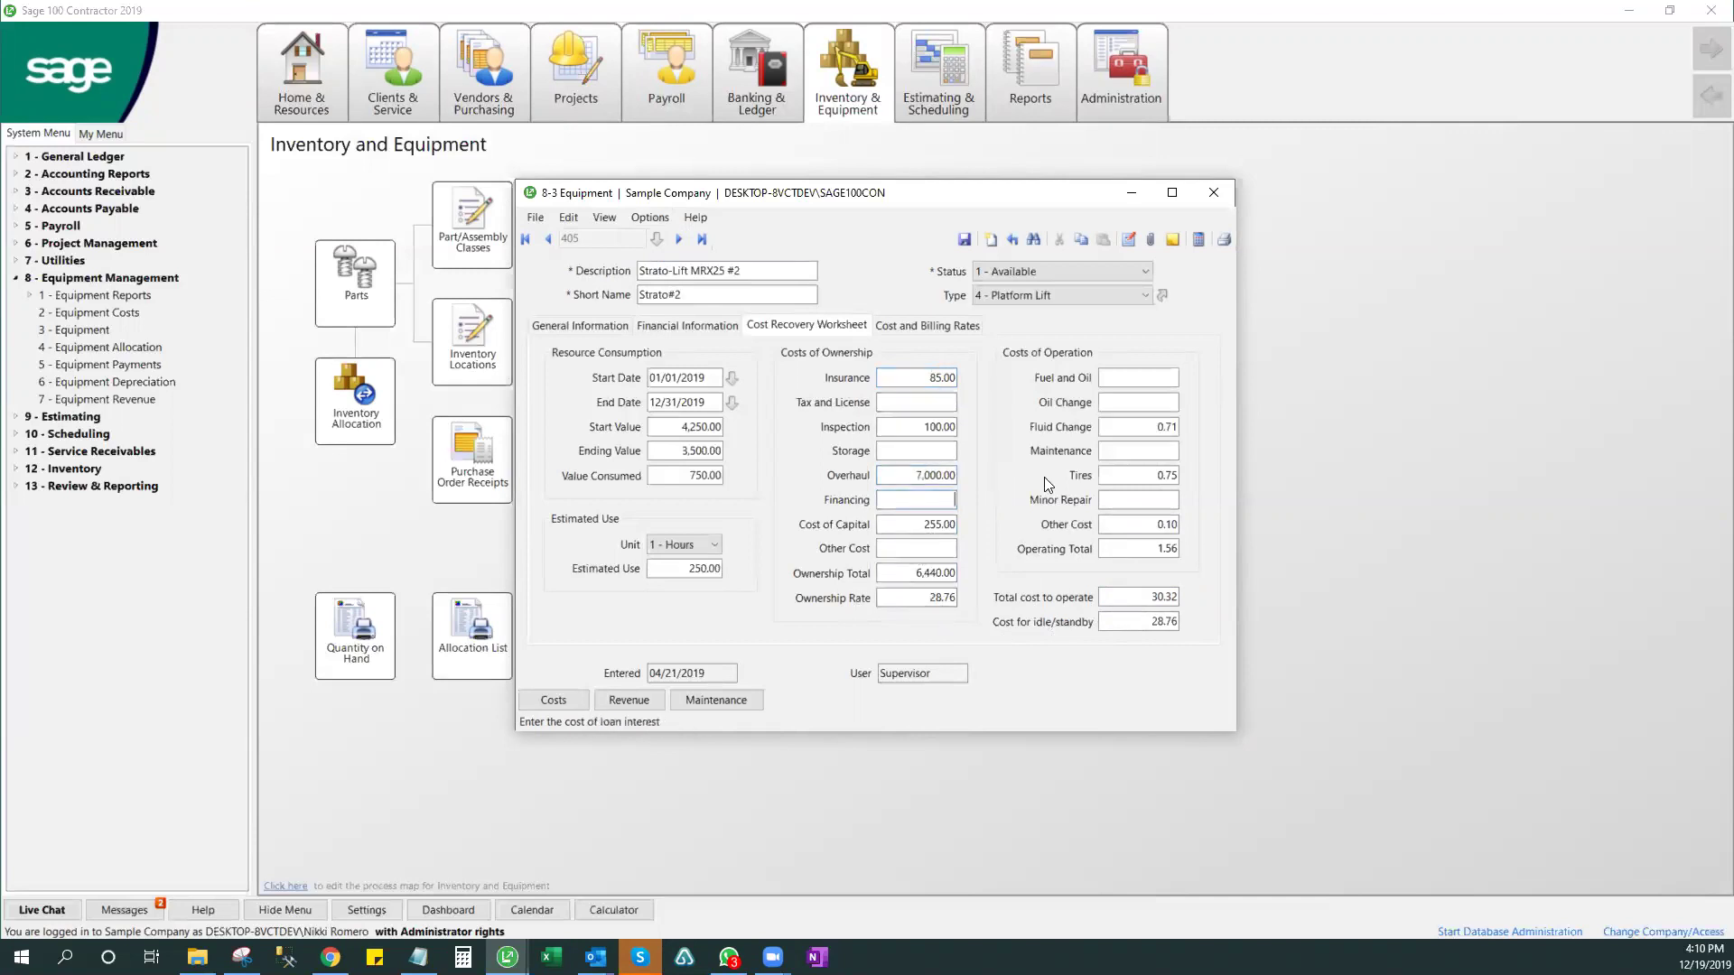
left_click(1194, 240)
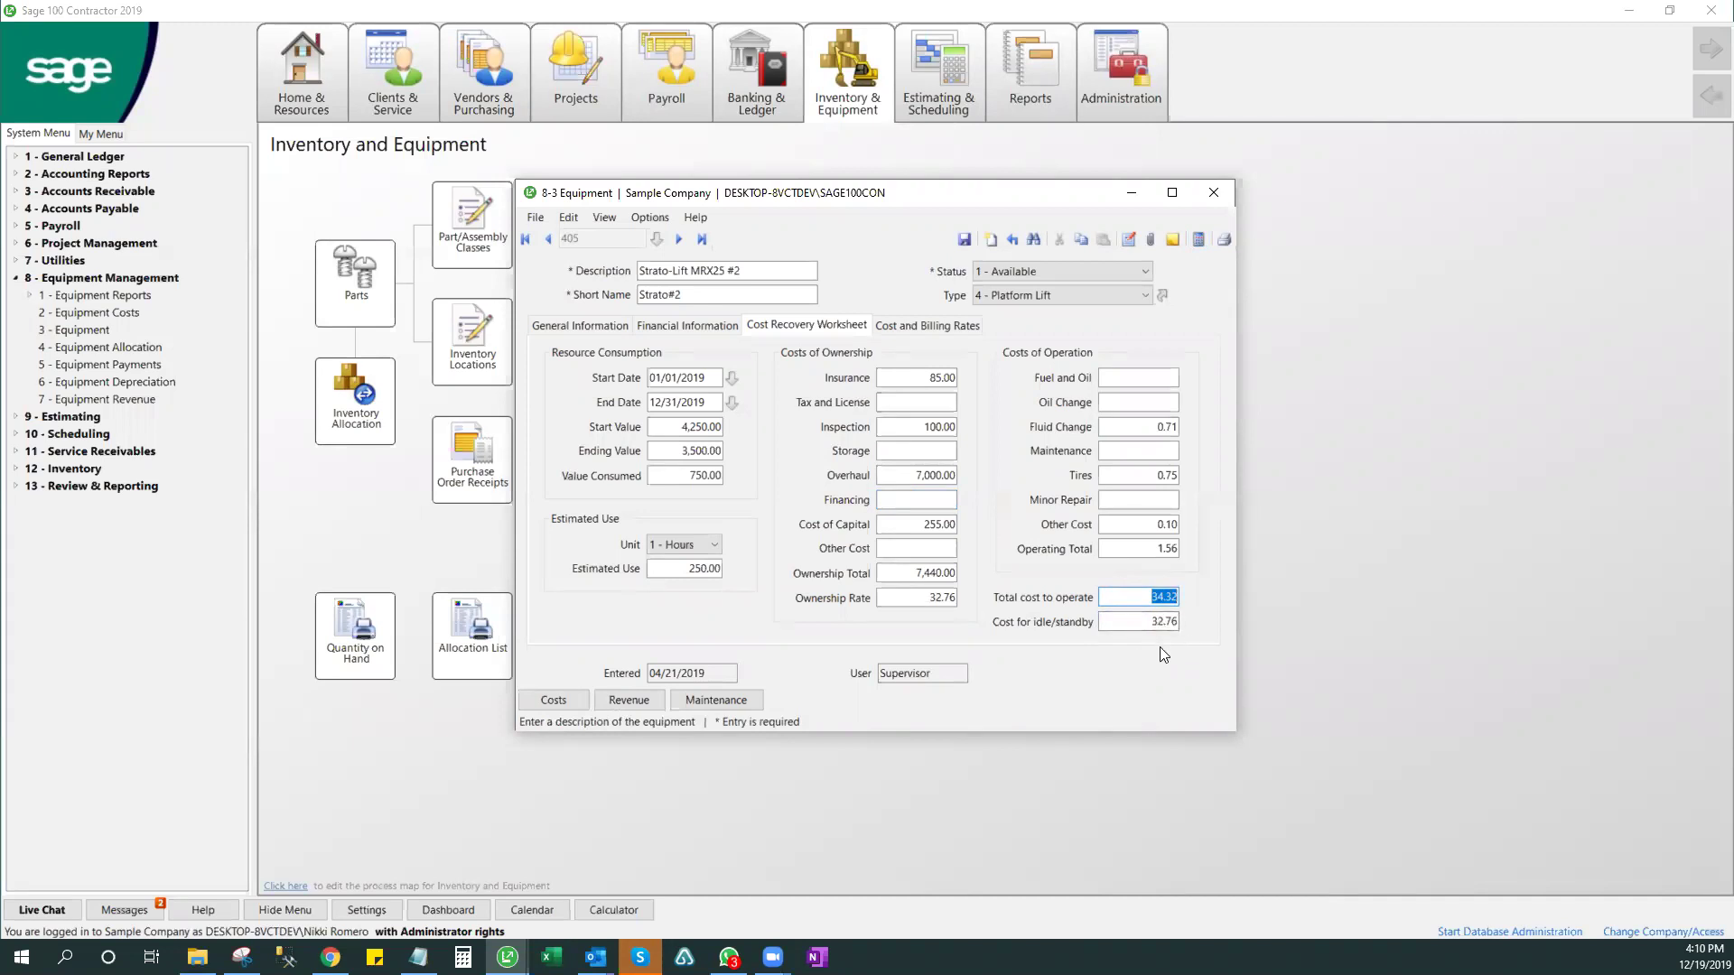
- Show record 405's cost and billing rates: 34.32 operated, 32.76 idled and standby
left_click(949, 333)
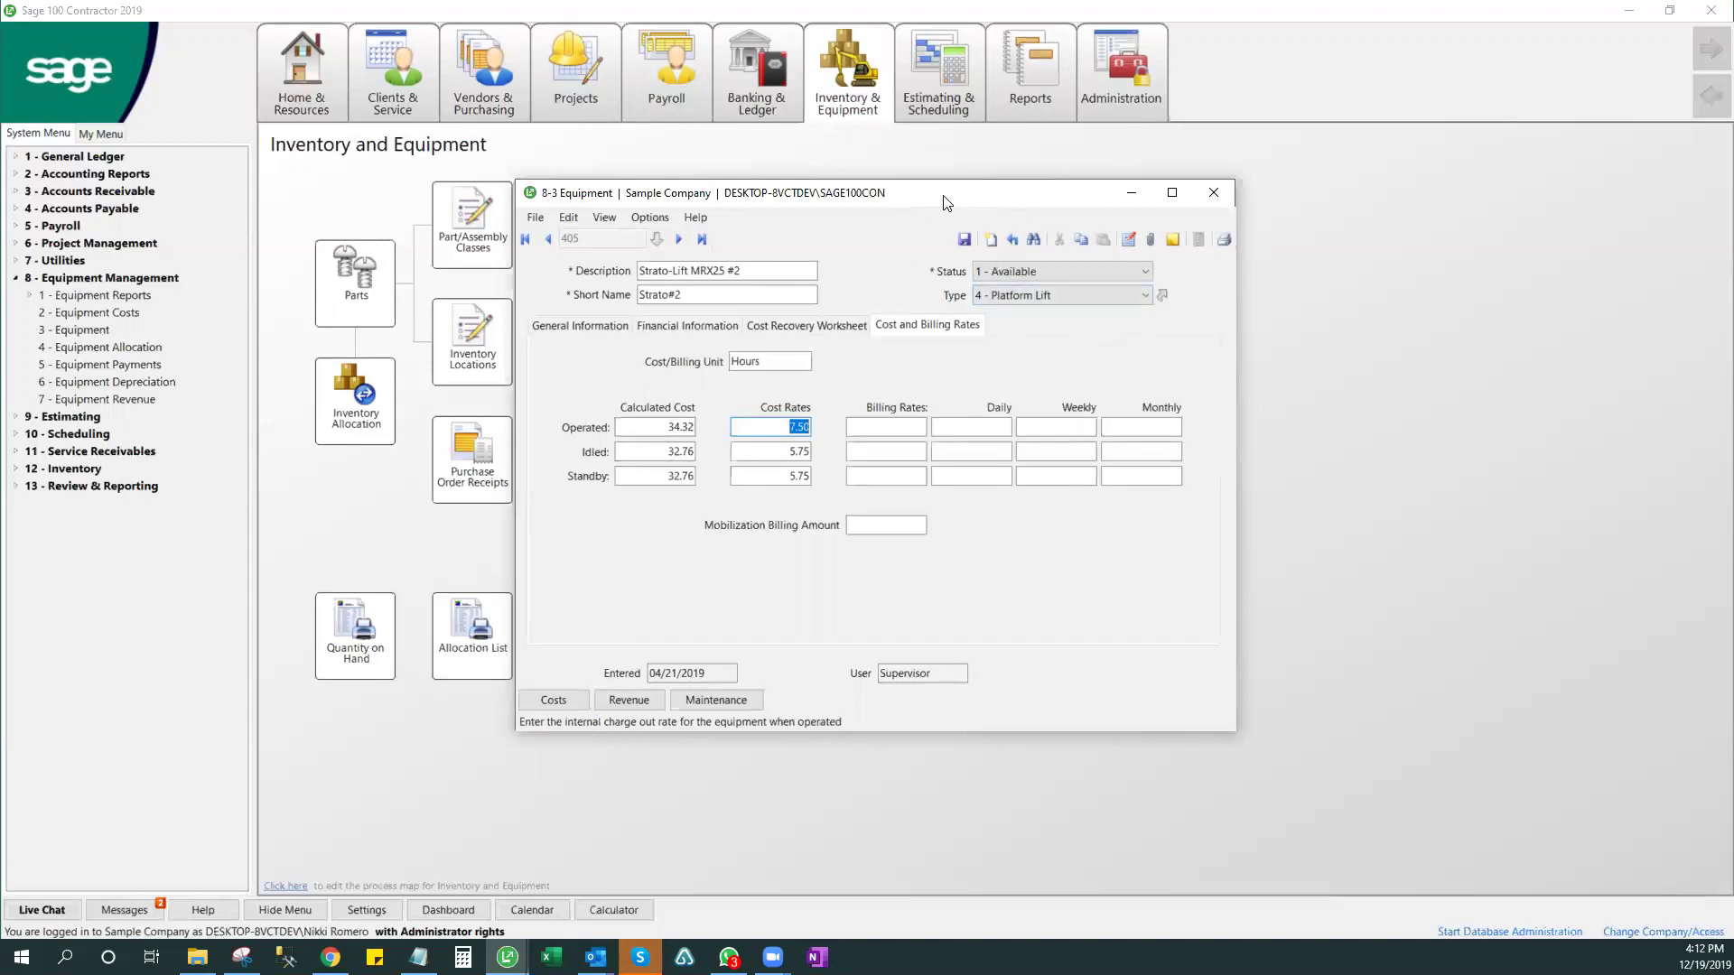
left_click_drag(943, 202, 1139, 238)
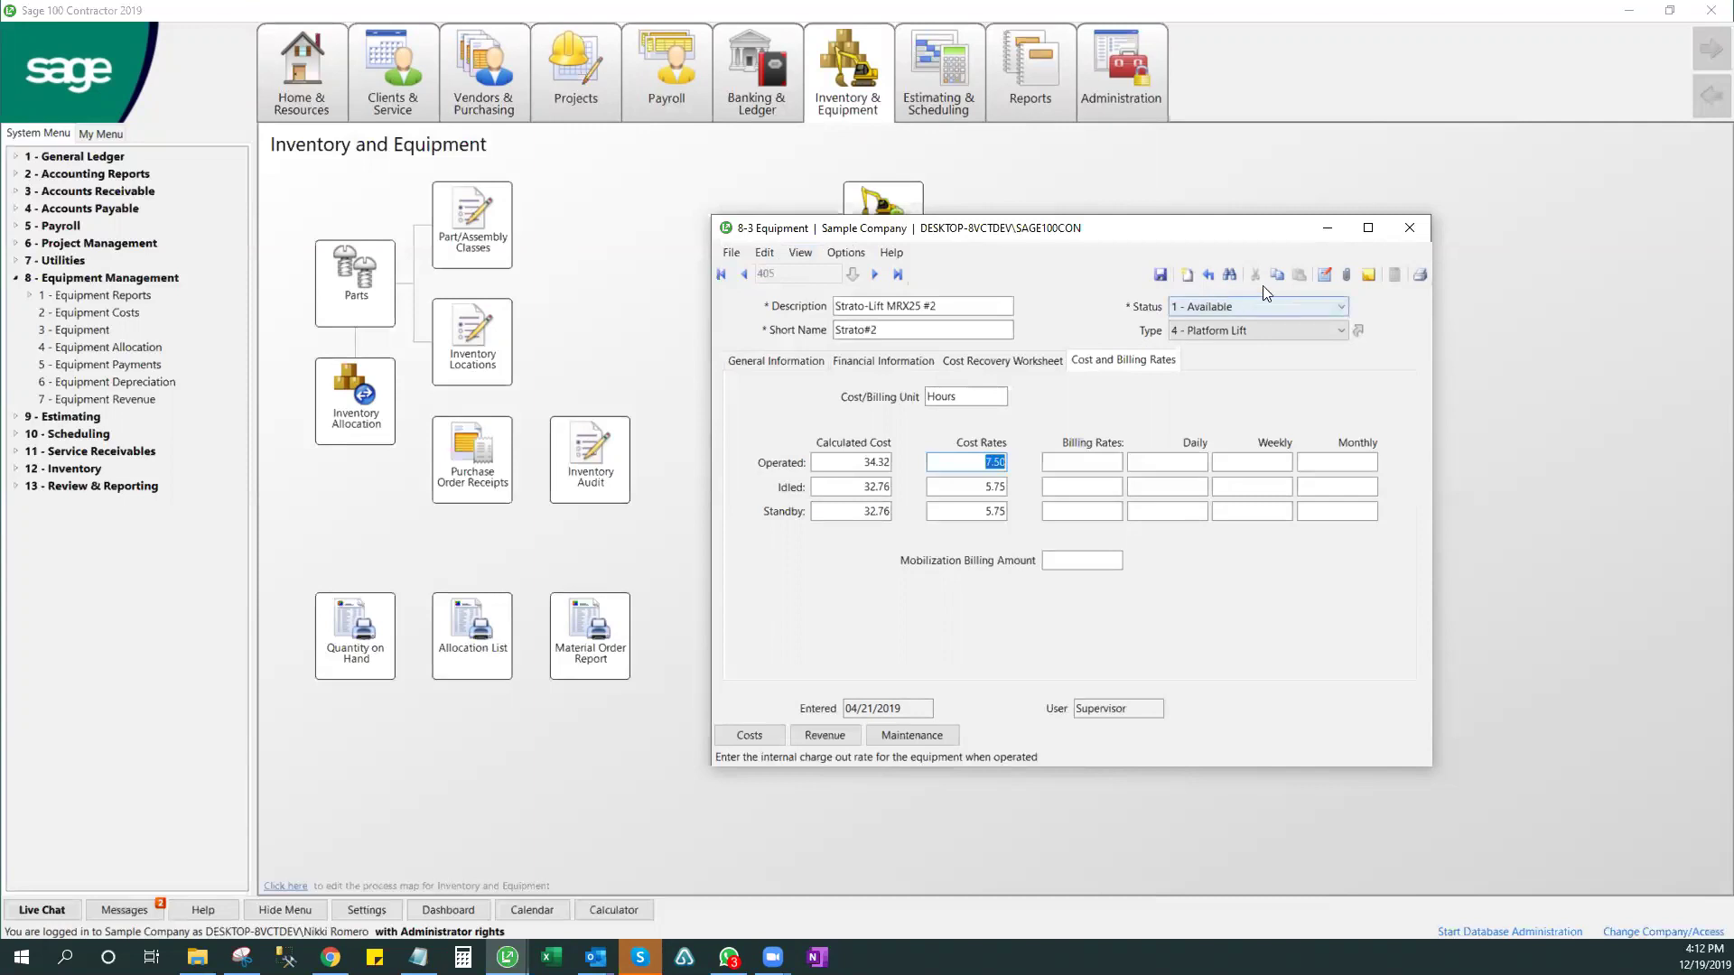
- Start and discard a blank record, then open the empty attachments list for equipment 405
left_click(1186, 274)
left_click(1211, 277)
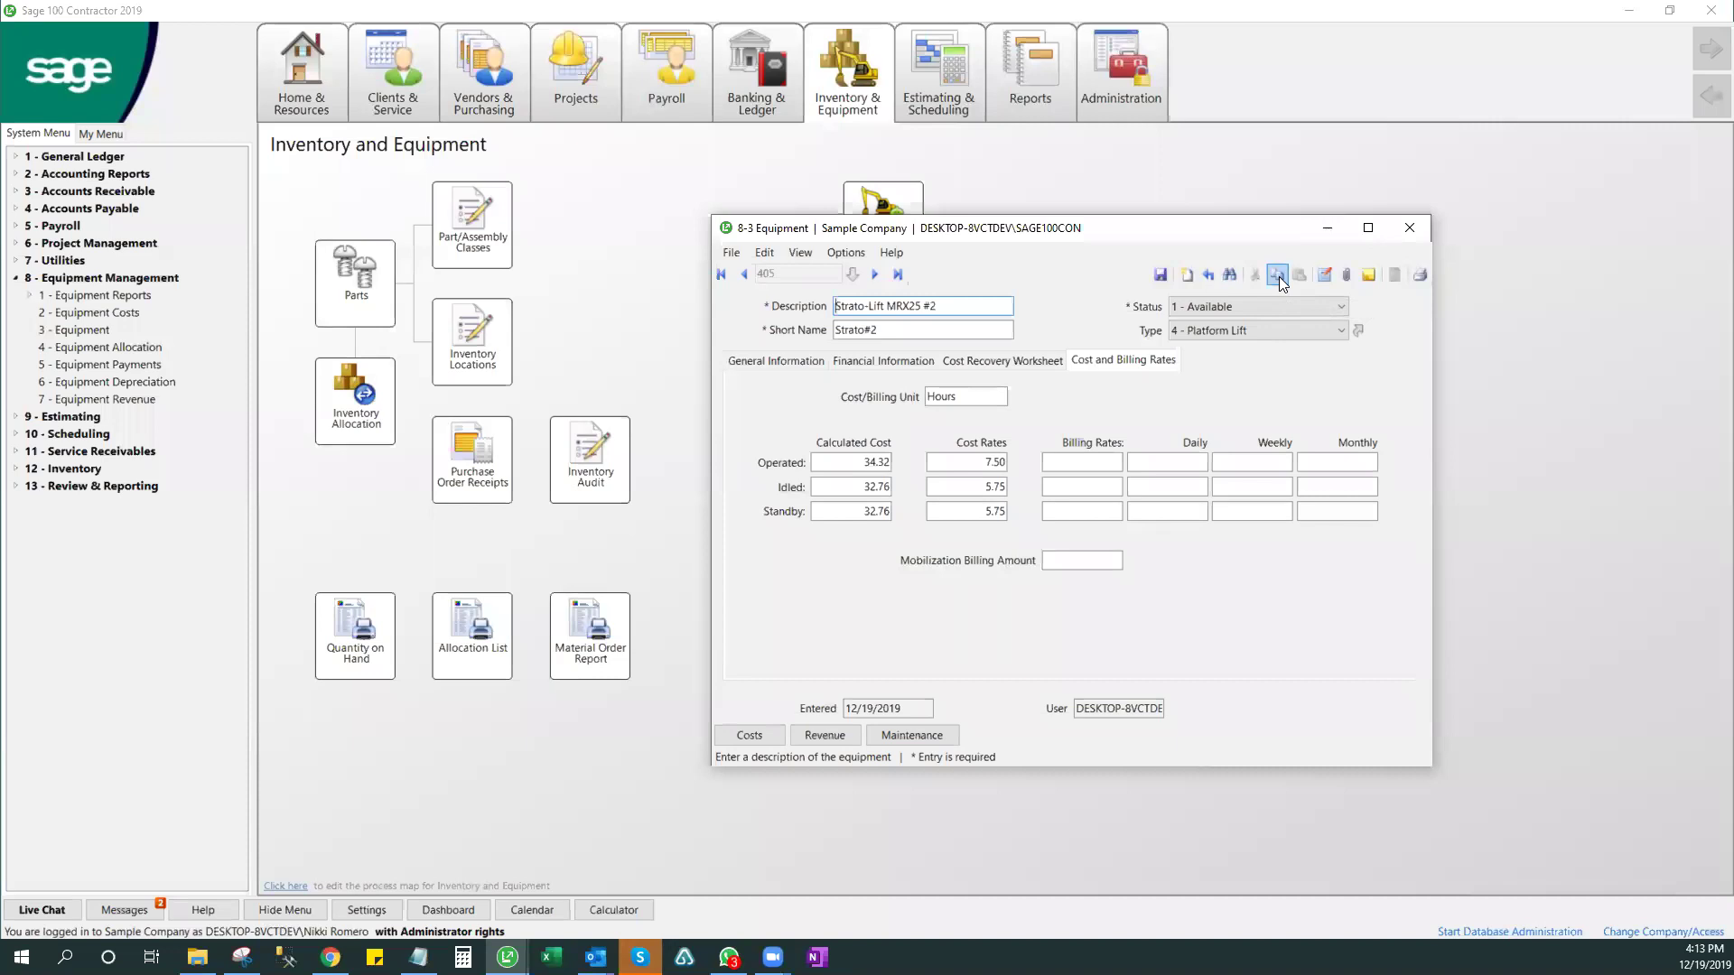
left_click(1349, 274)
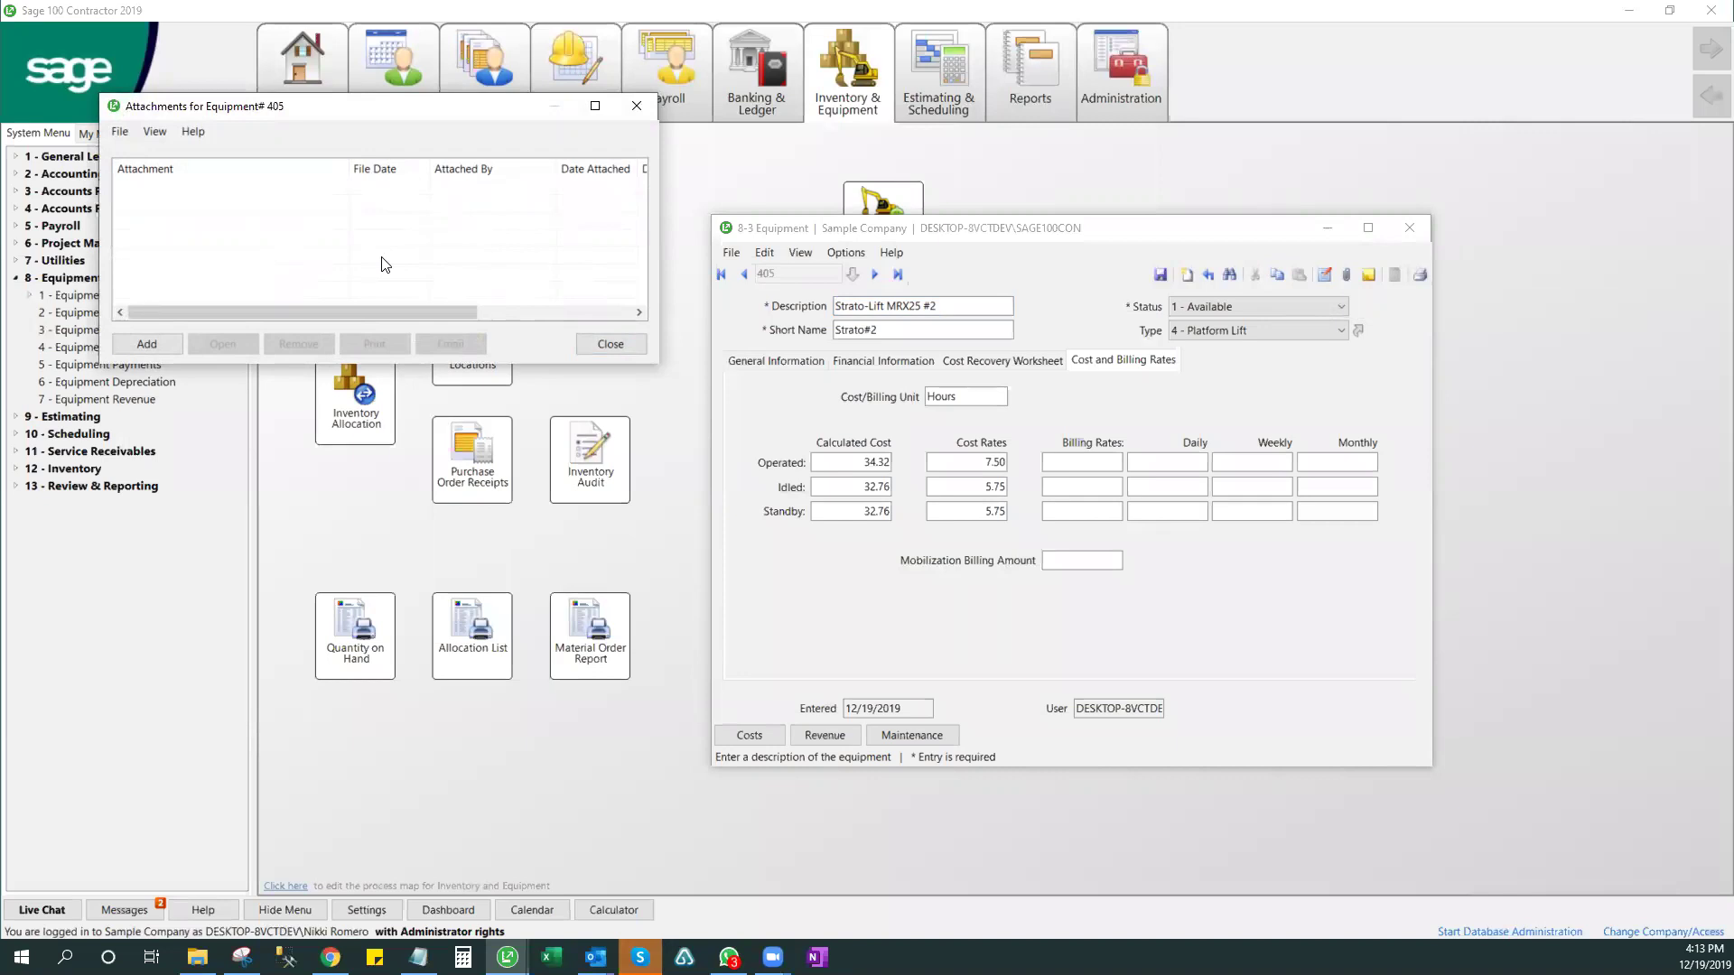
- Close attachments, view and close the notes, then open Report Printing with 21 - Equipment Record
left_click(637, 105)
left_click(1369, 275)
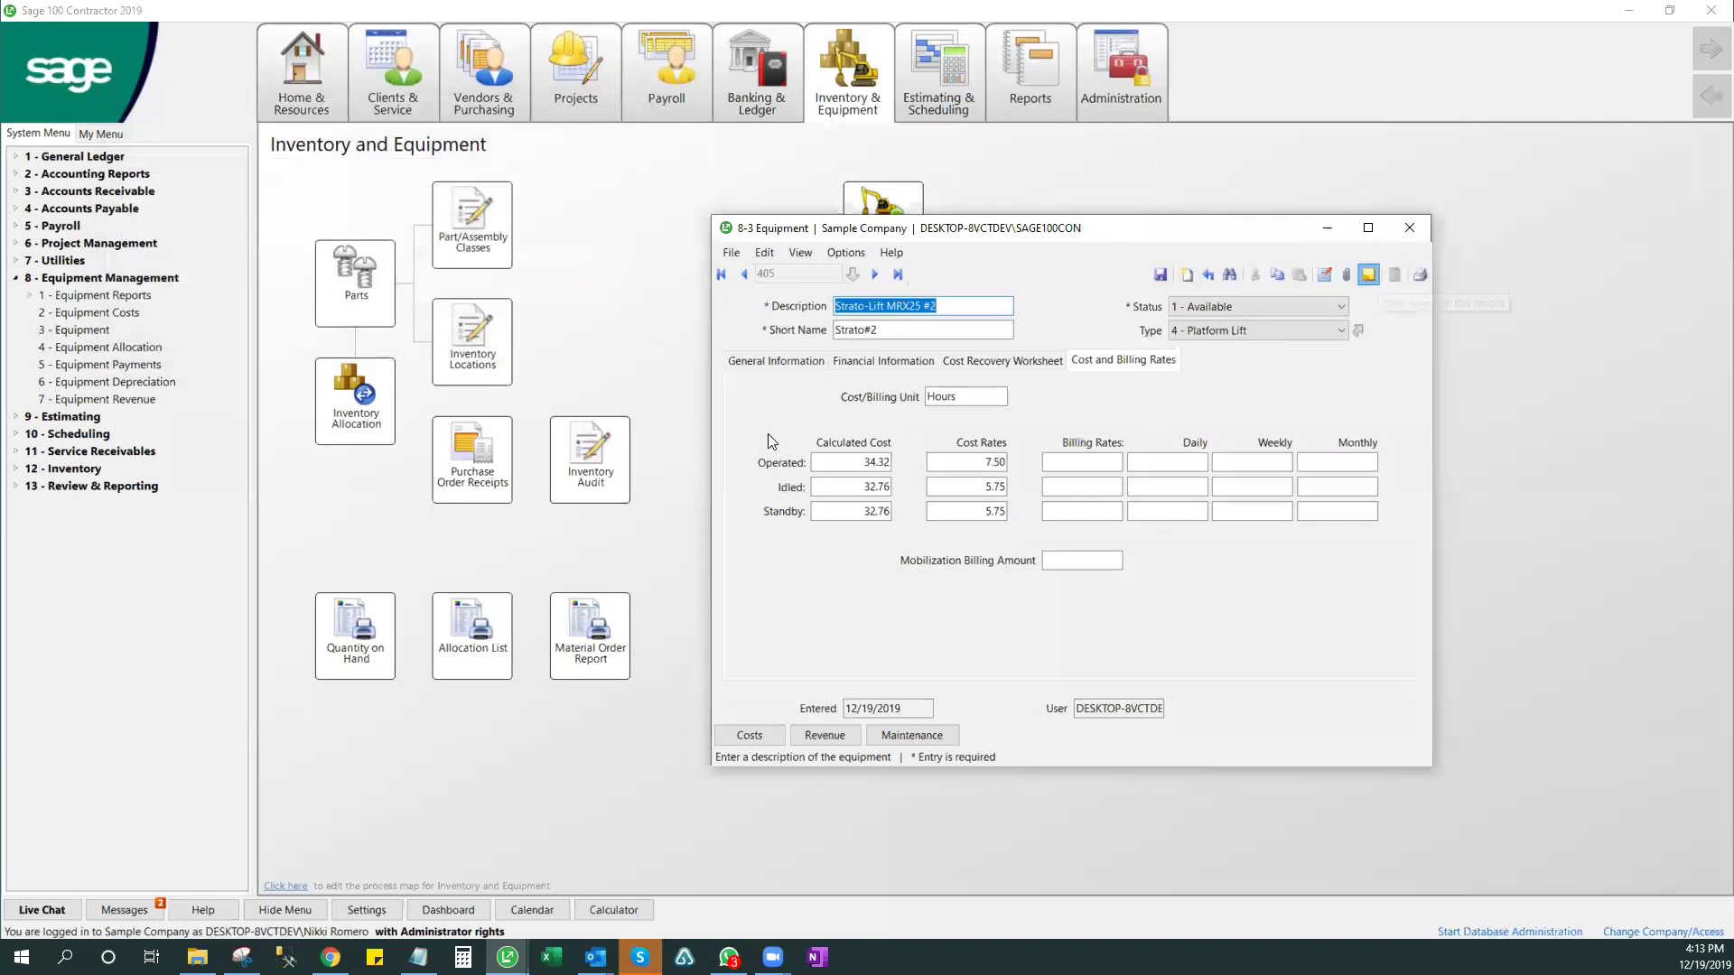
left_click_drag(810, 350, 360, 160)
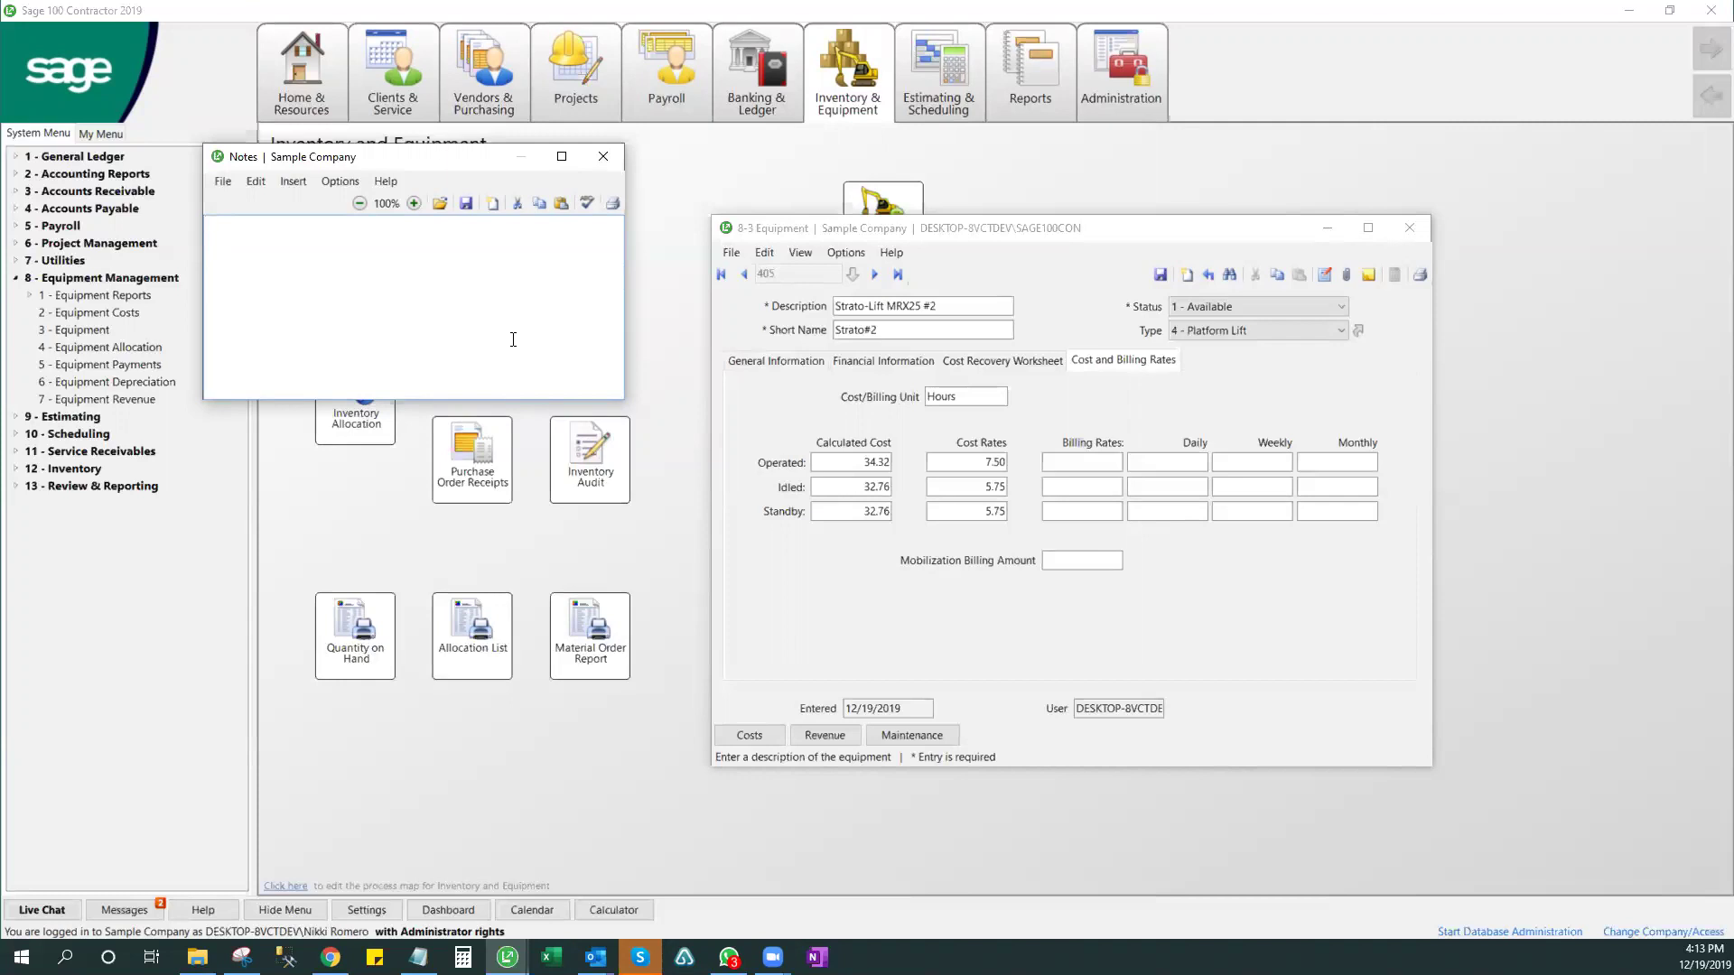
left_click(600, 158)
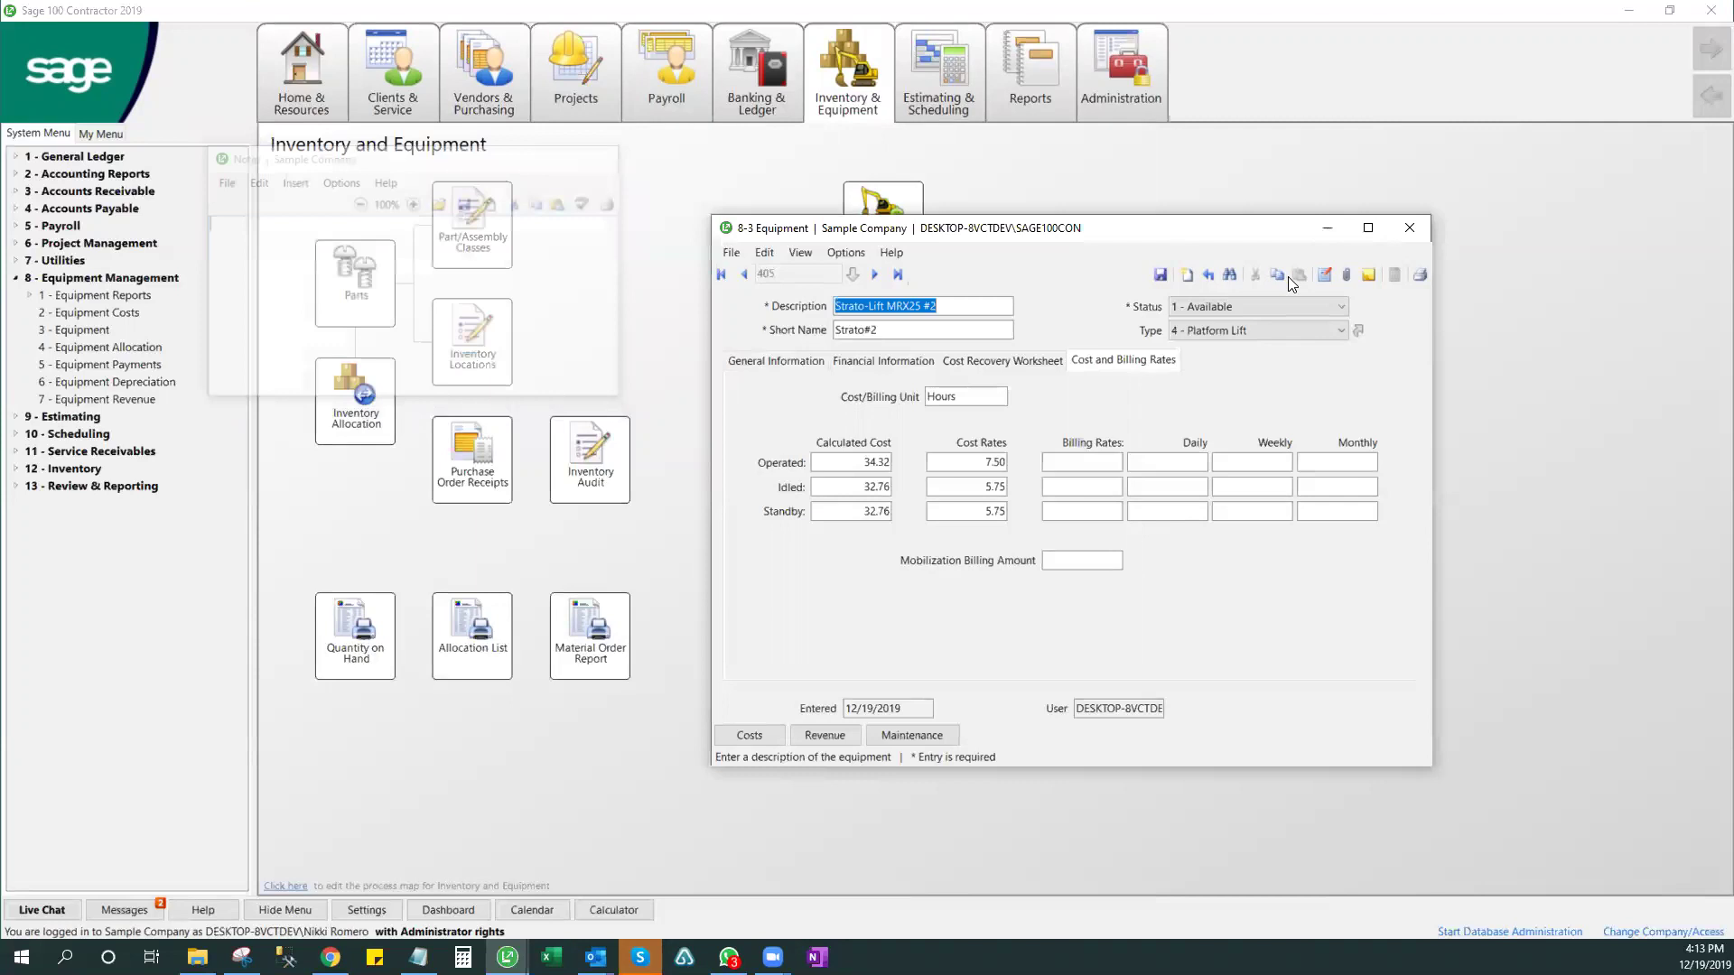
left_click(1420, 273)
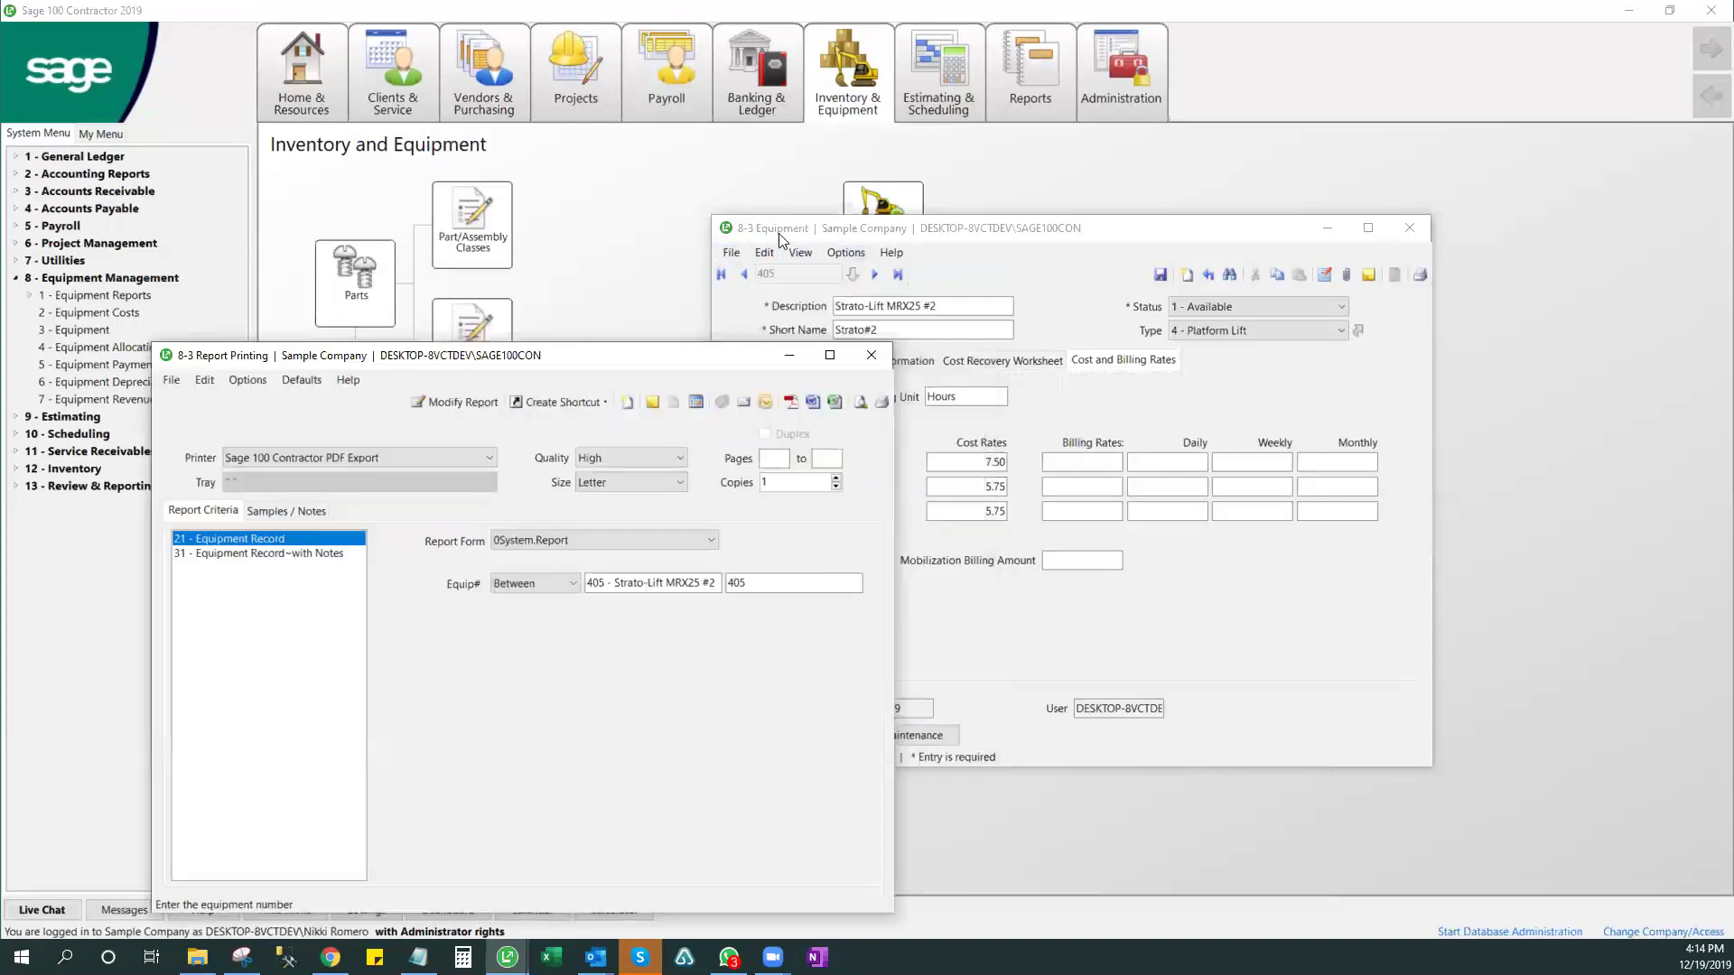
- Set the Equip# range of the Equipment Record report to 405 through 405
left_click_drag(545, 362, 781, 215)
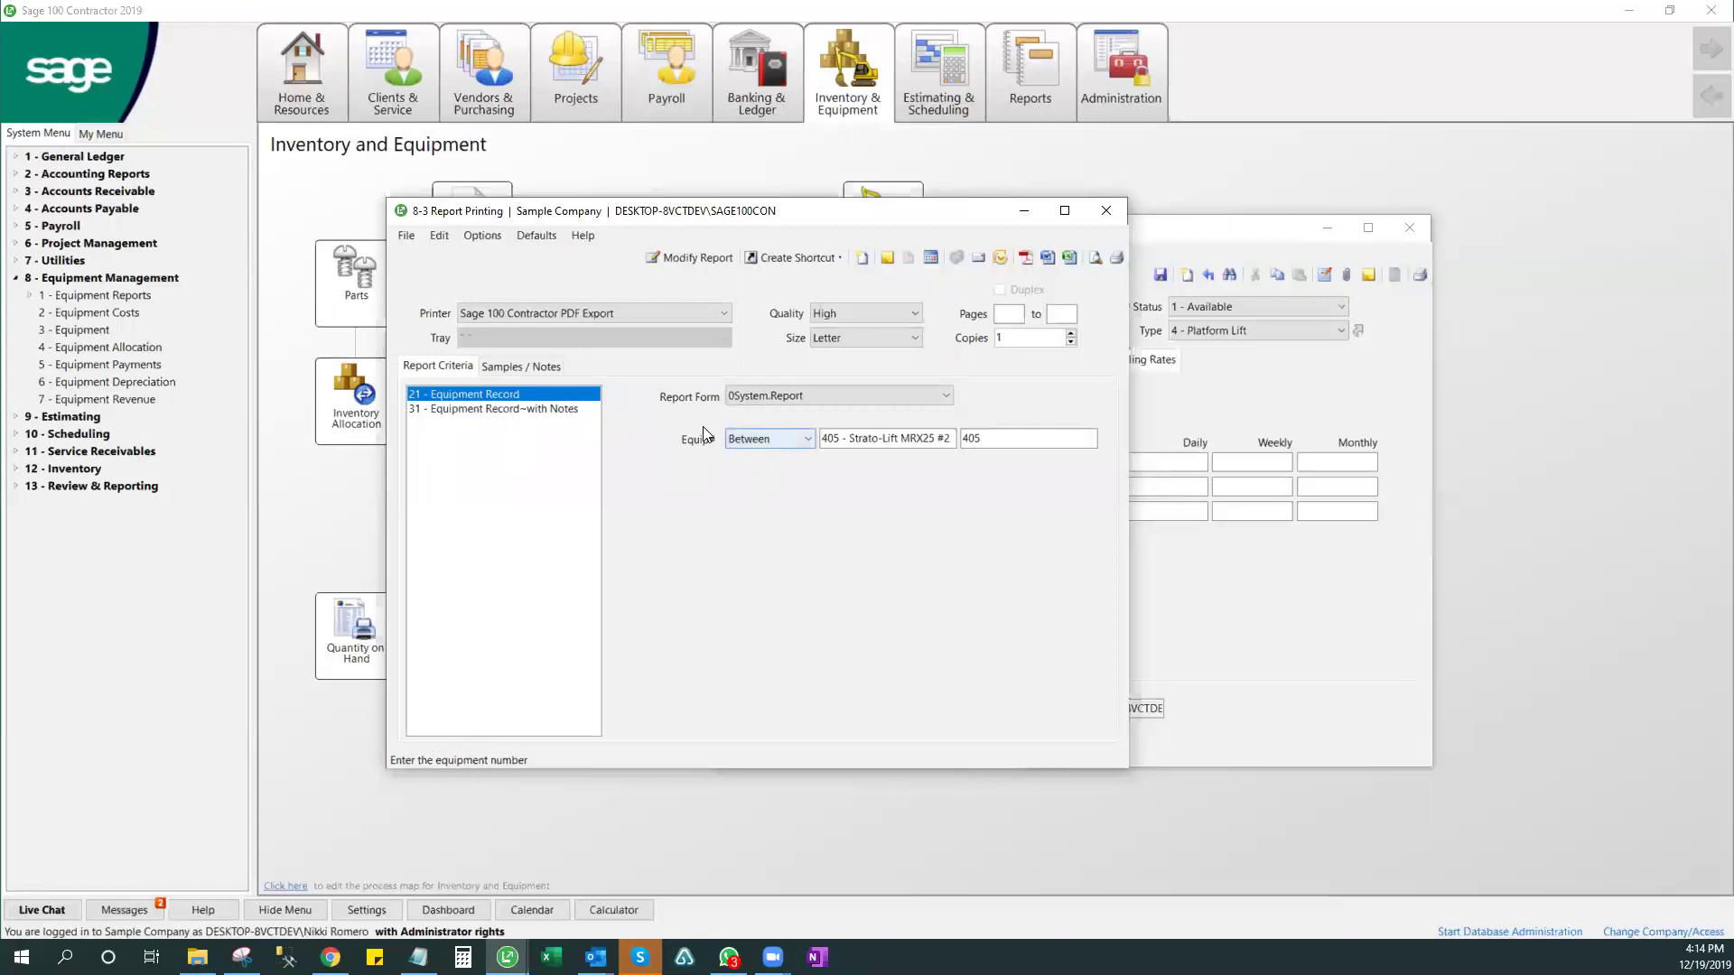
left_click(953, 438)
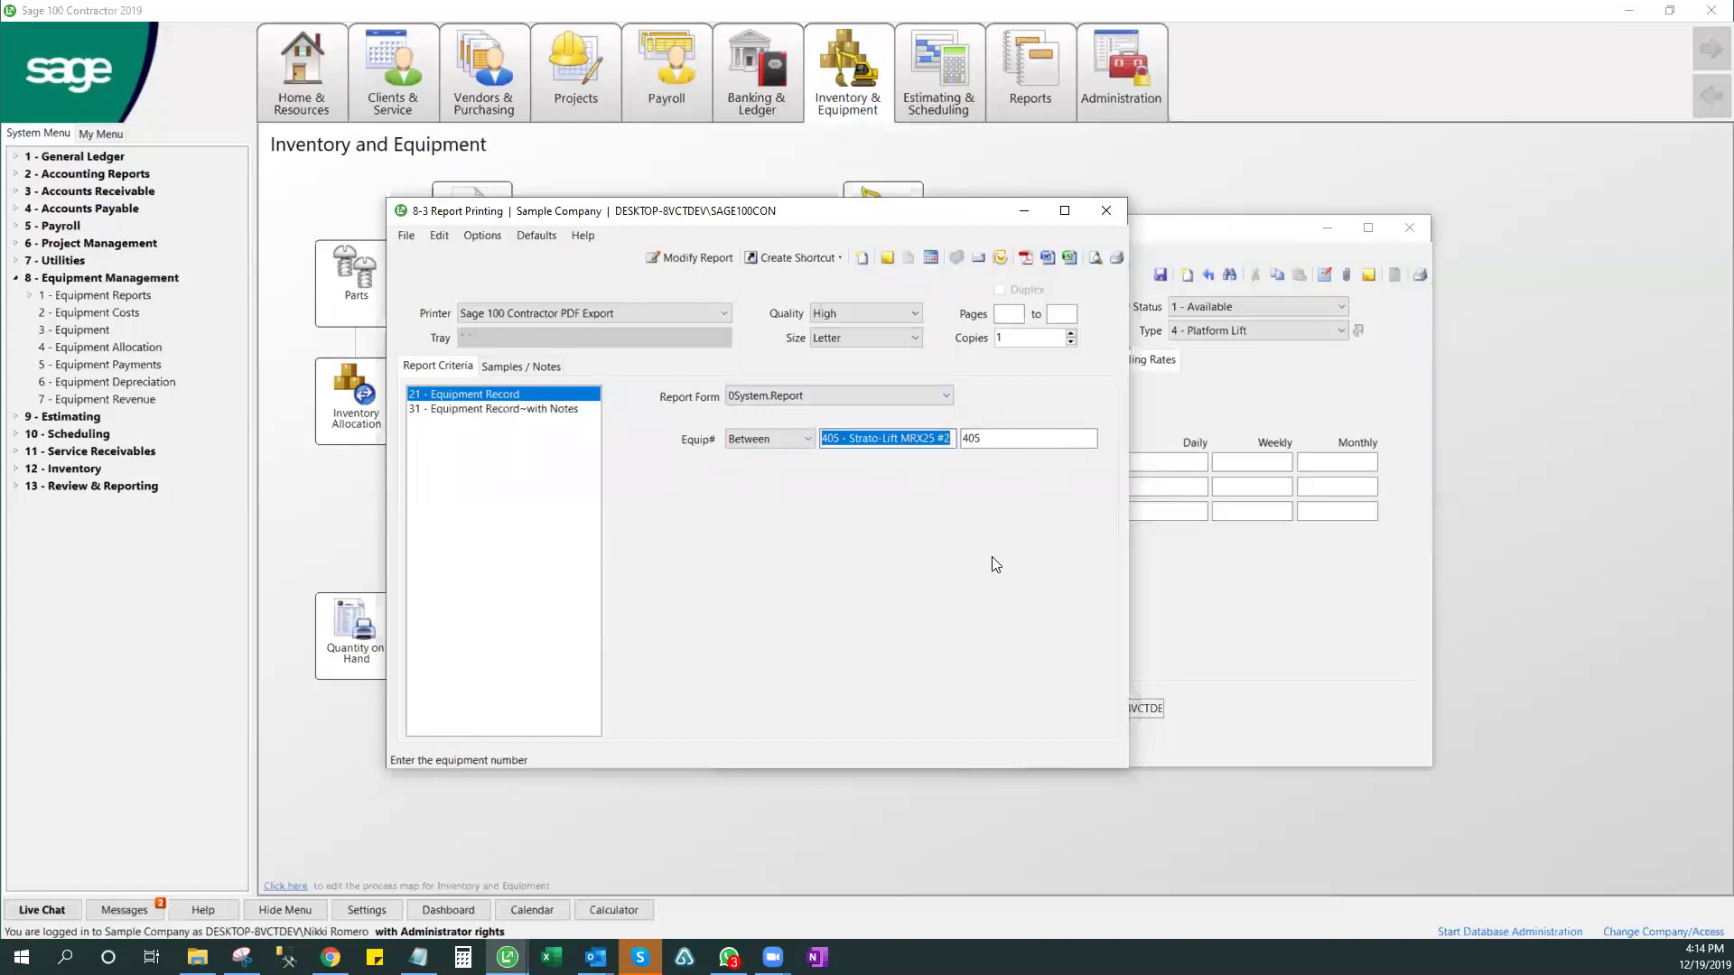
key("Delete")
key("Tab")
key("Delete")
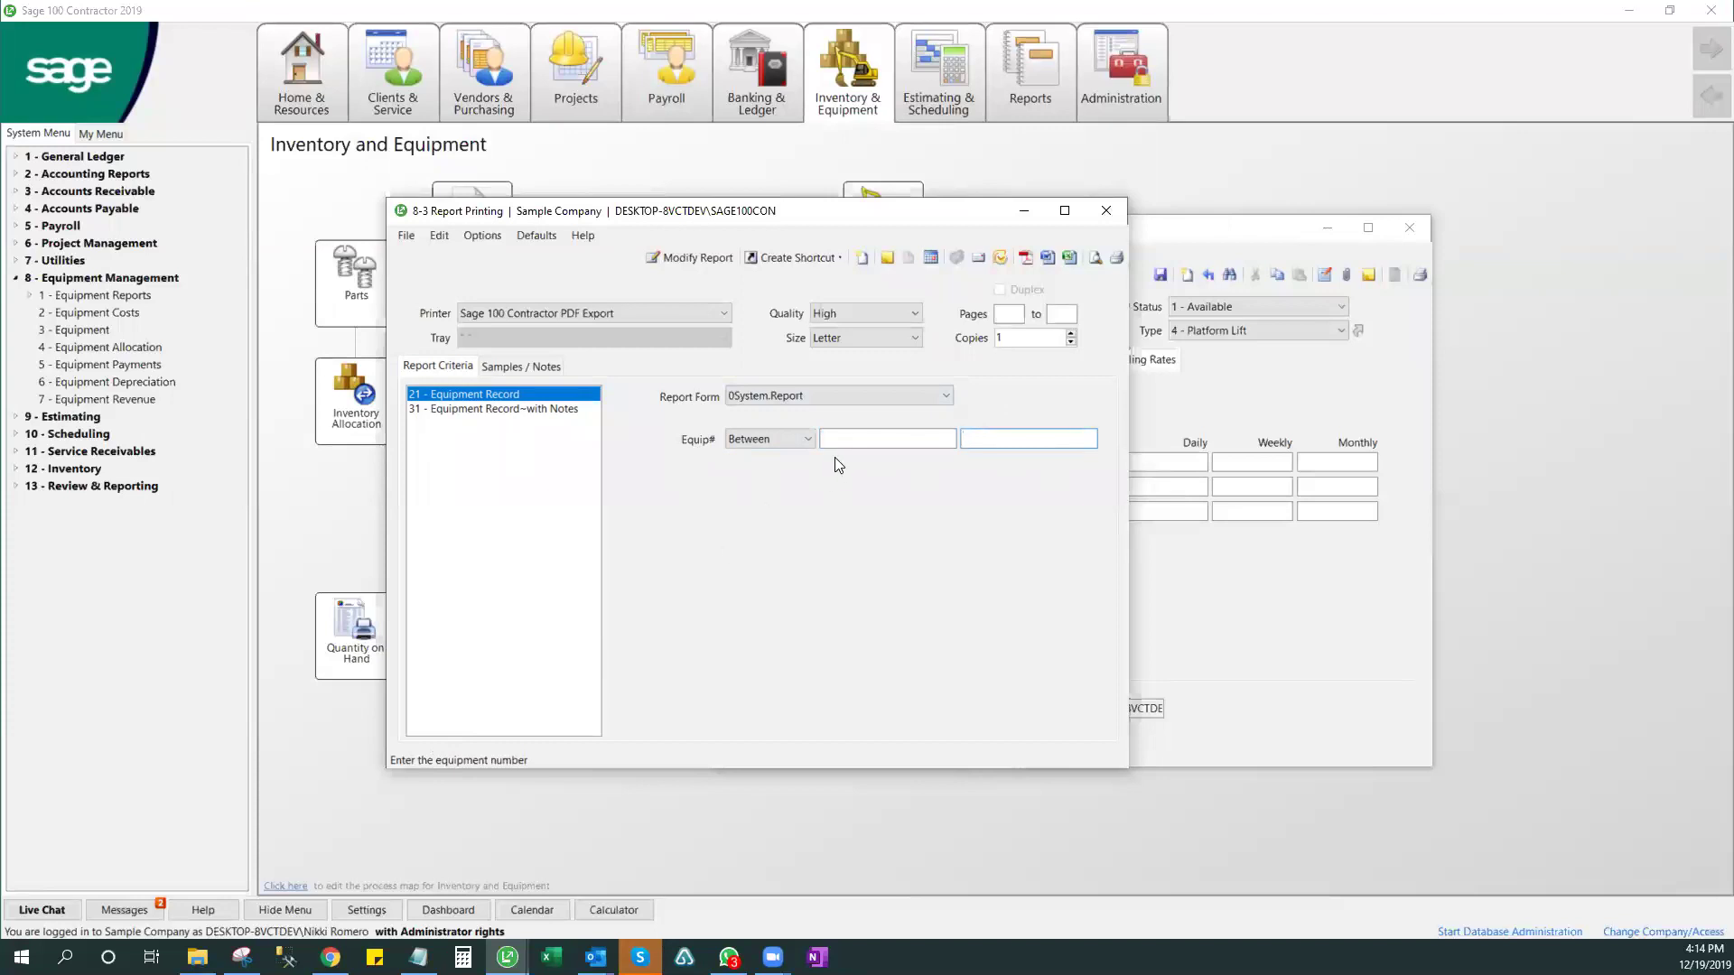
left_click_drag(876, 220, 766, 334)
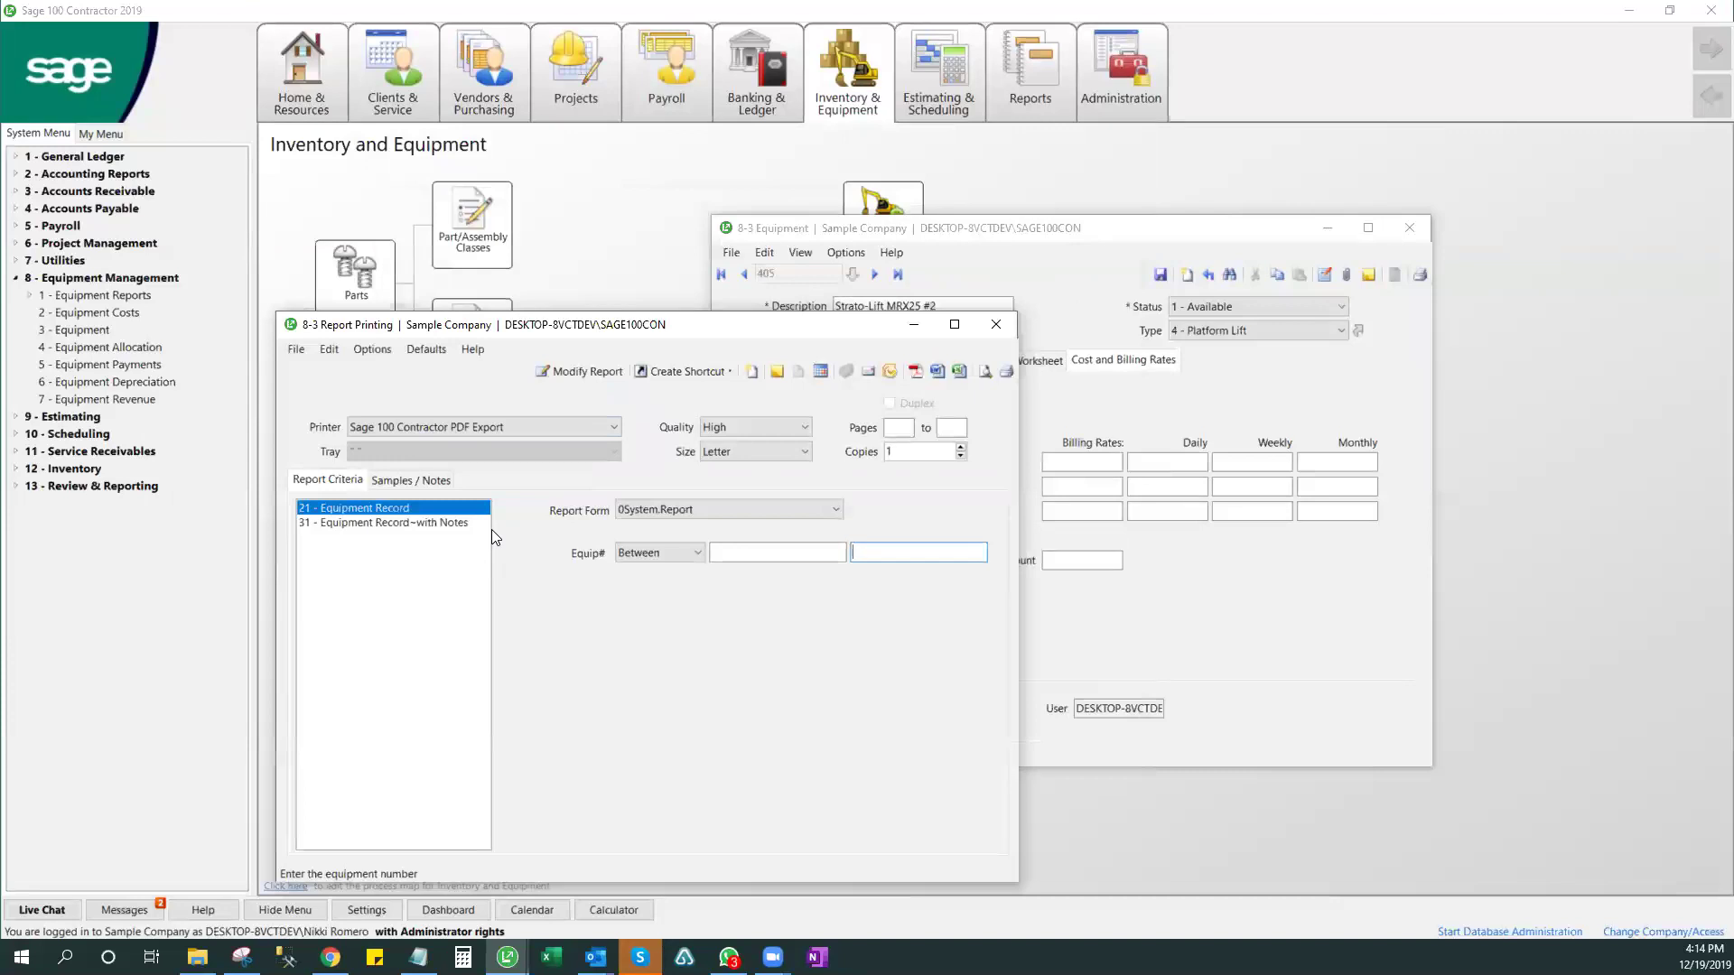
left_click(774, 553)
type("405")
key("Tab")
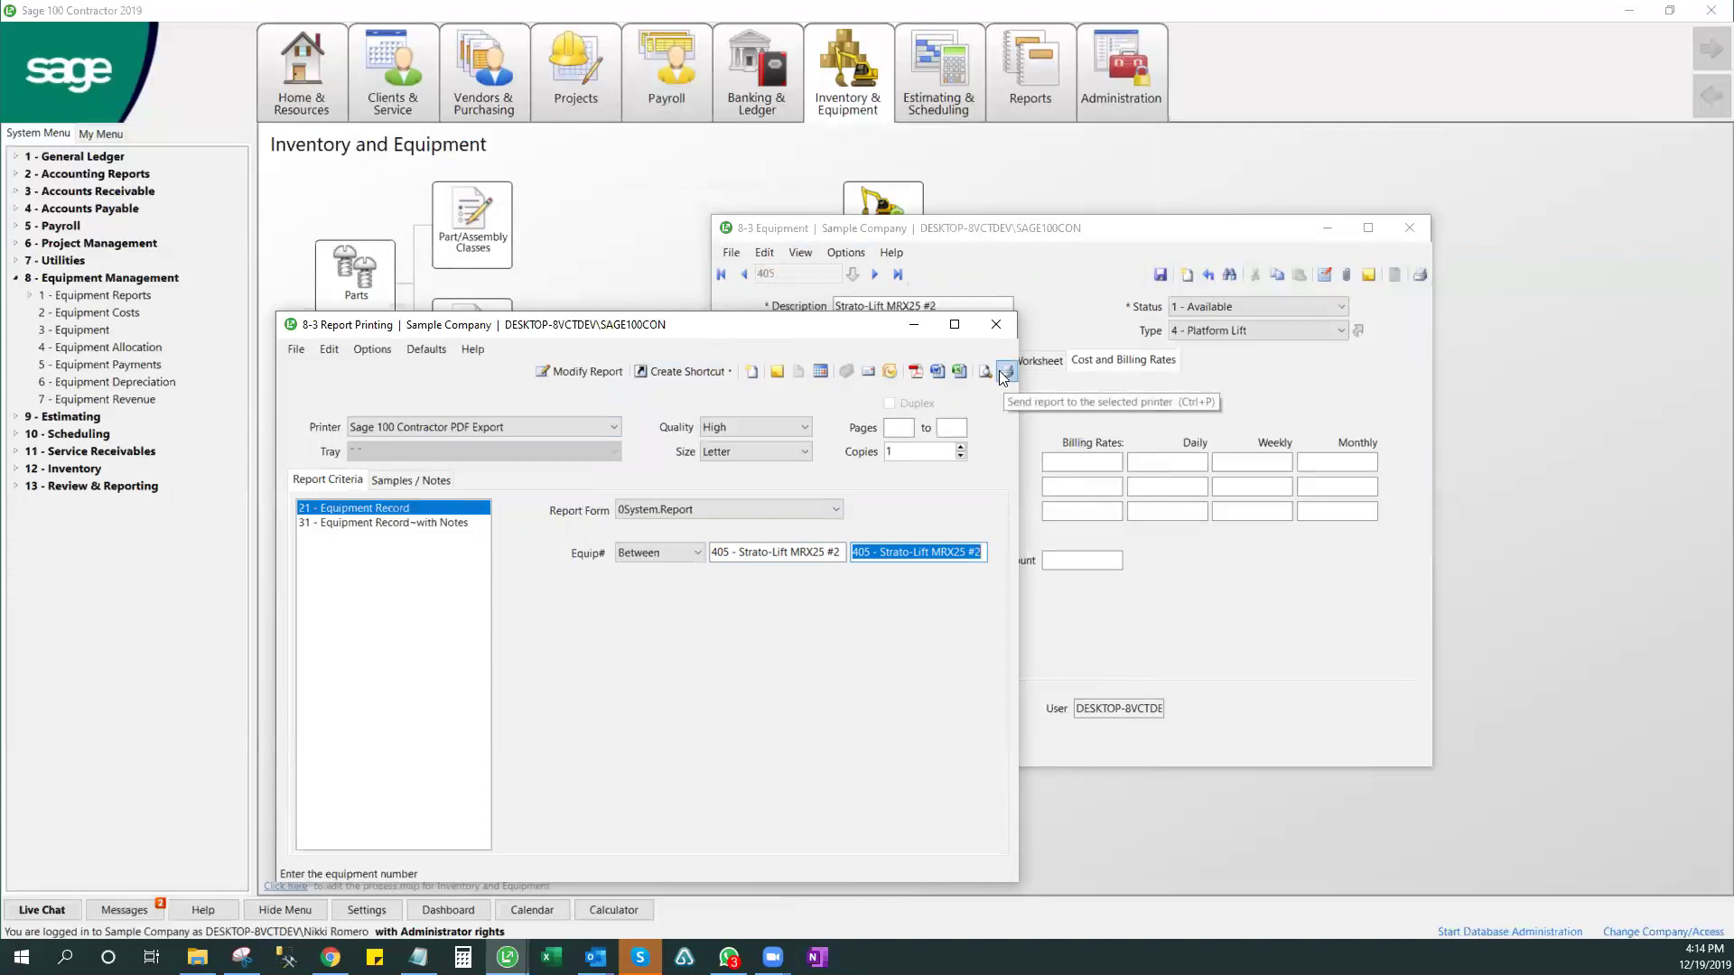
- Keep Sage 100 Contractor PDF Export as the printer and preview the report
left_click(415, 429)
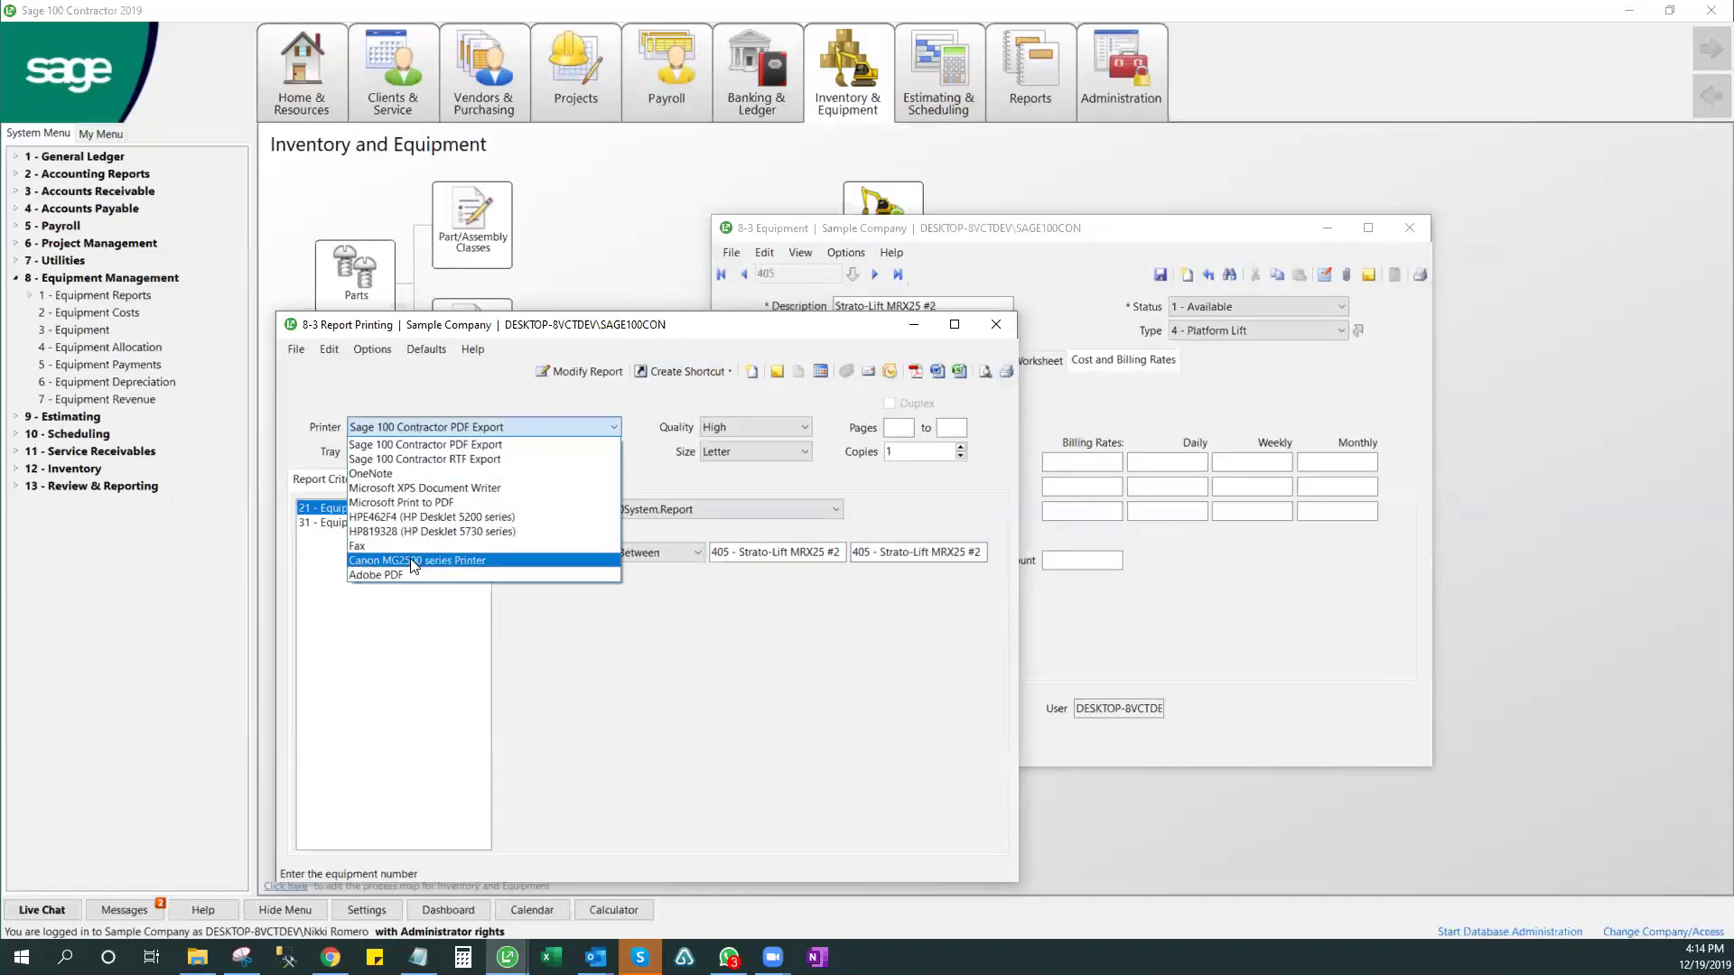
left_click(988, 366)
left_click(984, 372)
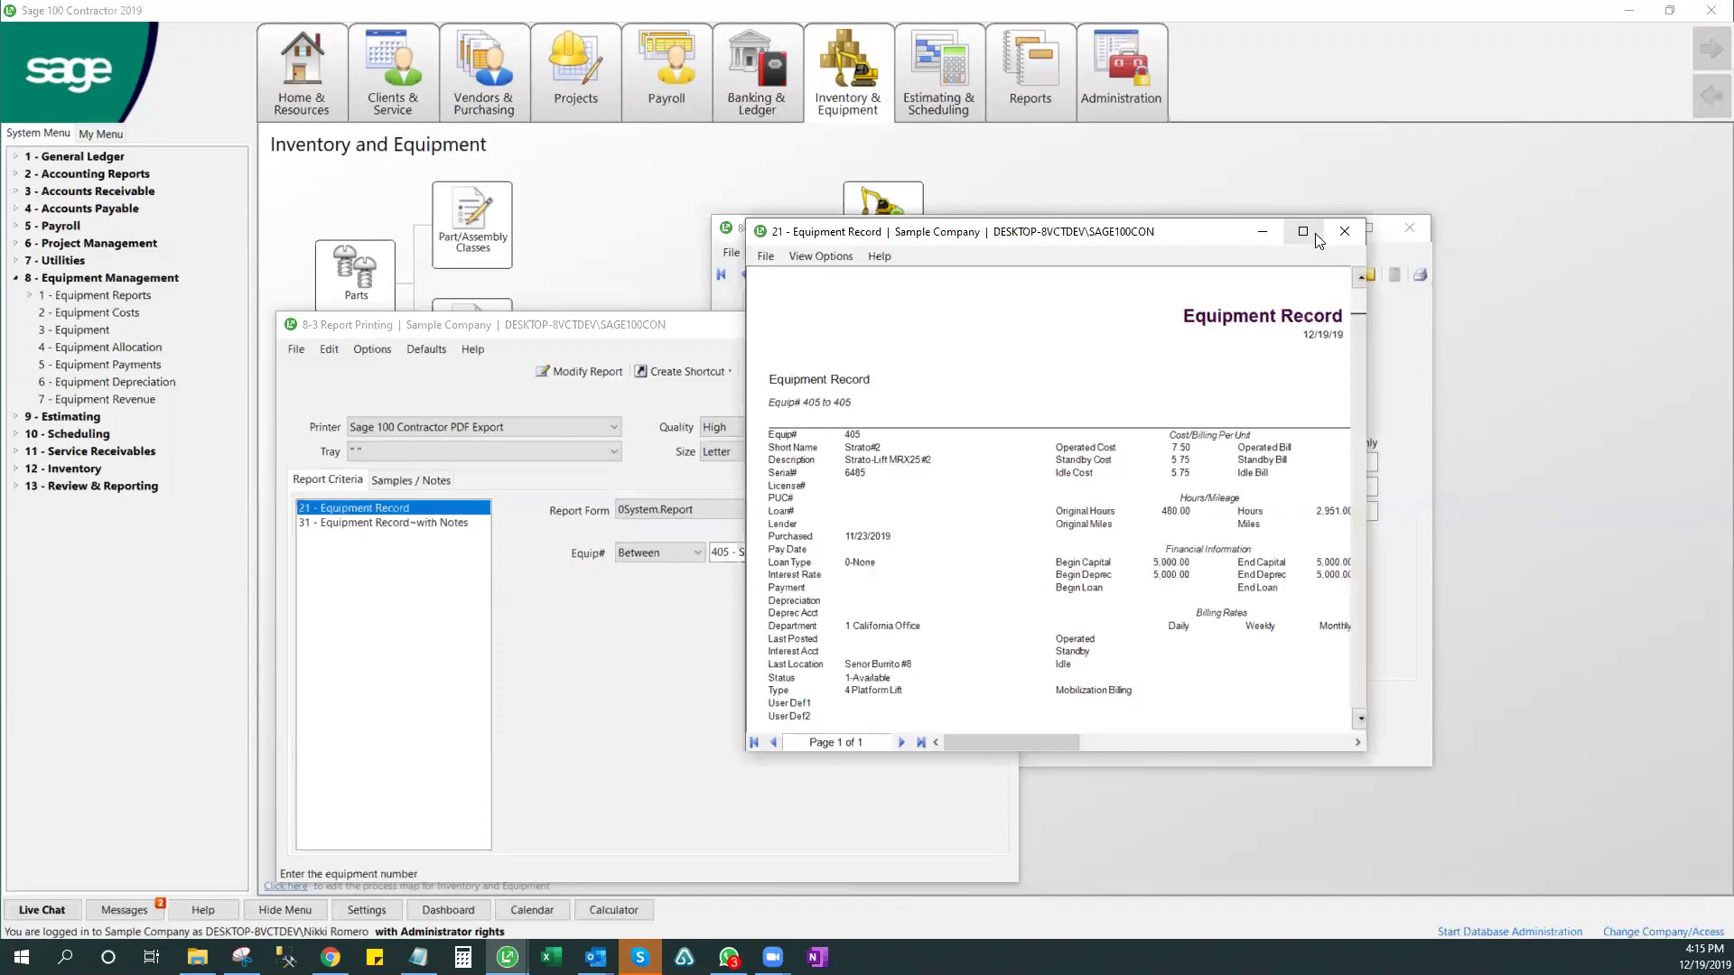
- Drill into equipment 405 from the maximized preview, close both windows, and start emailing the report
left_click(1313, 233)
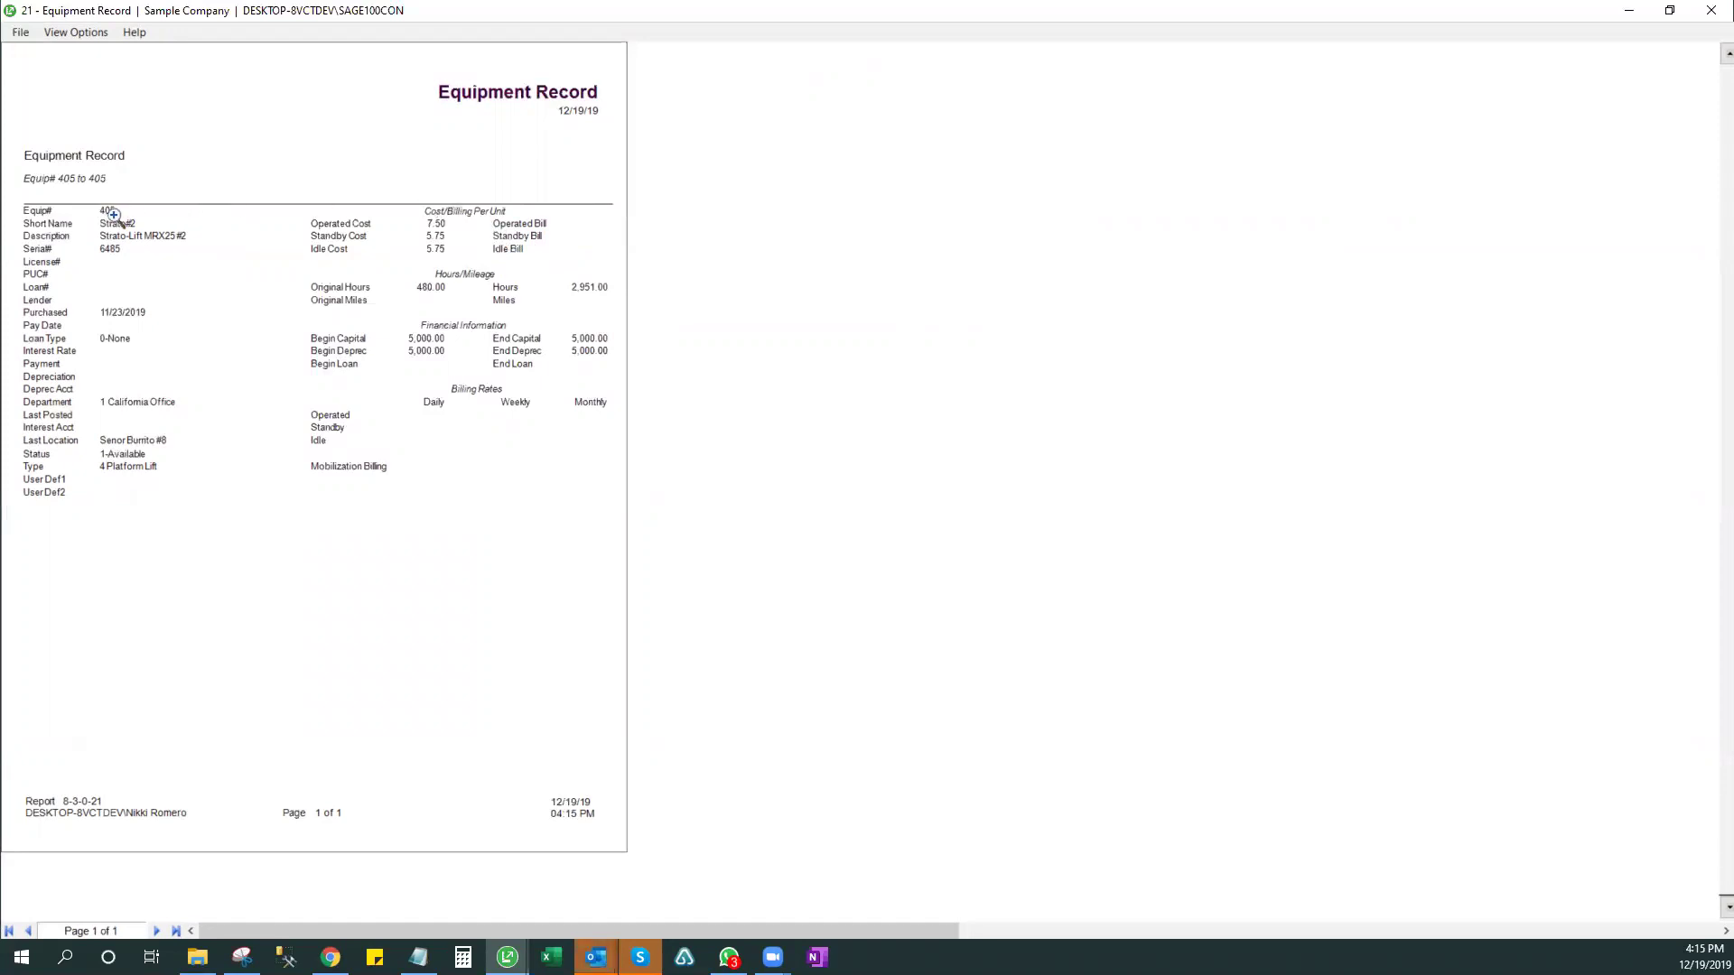
left_click(112, 215)
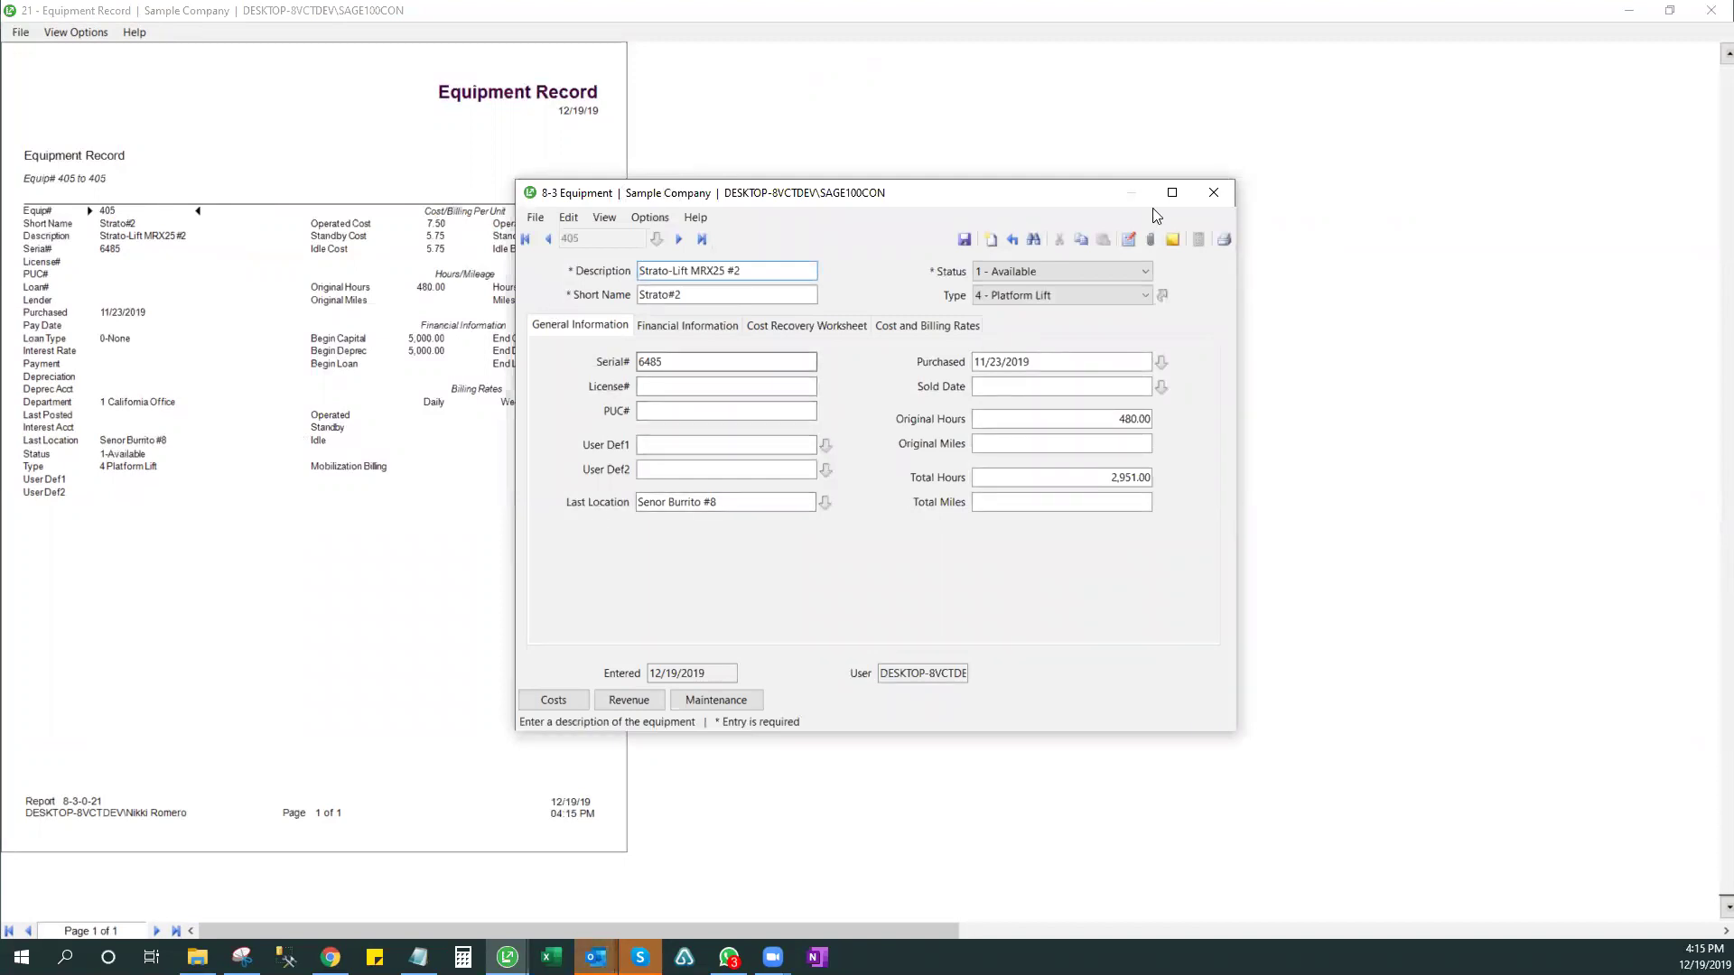
left_click(1212, 192)
left_click(1709, 13)
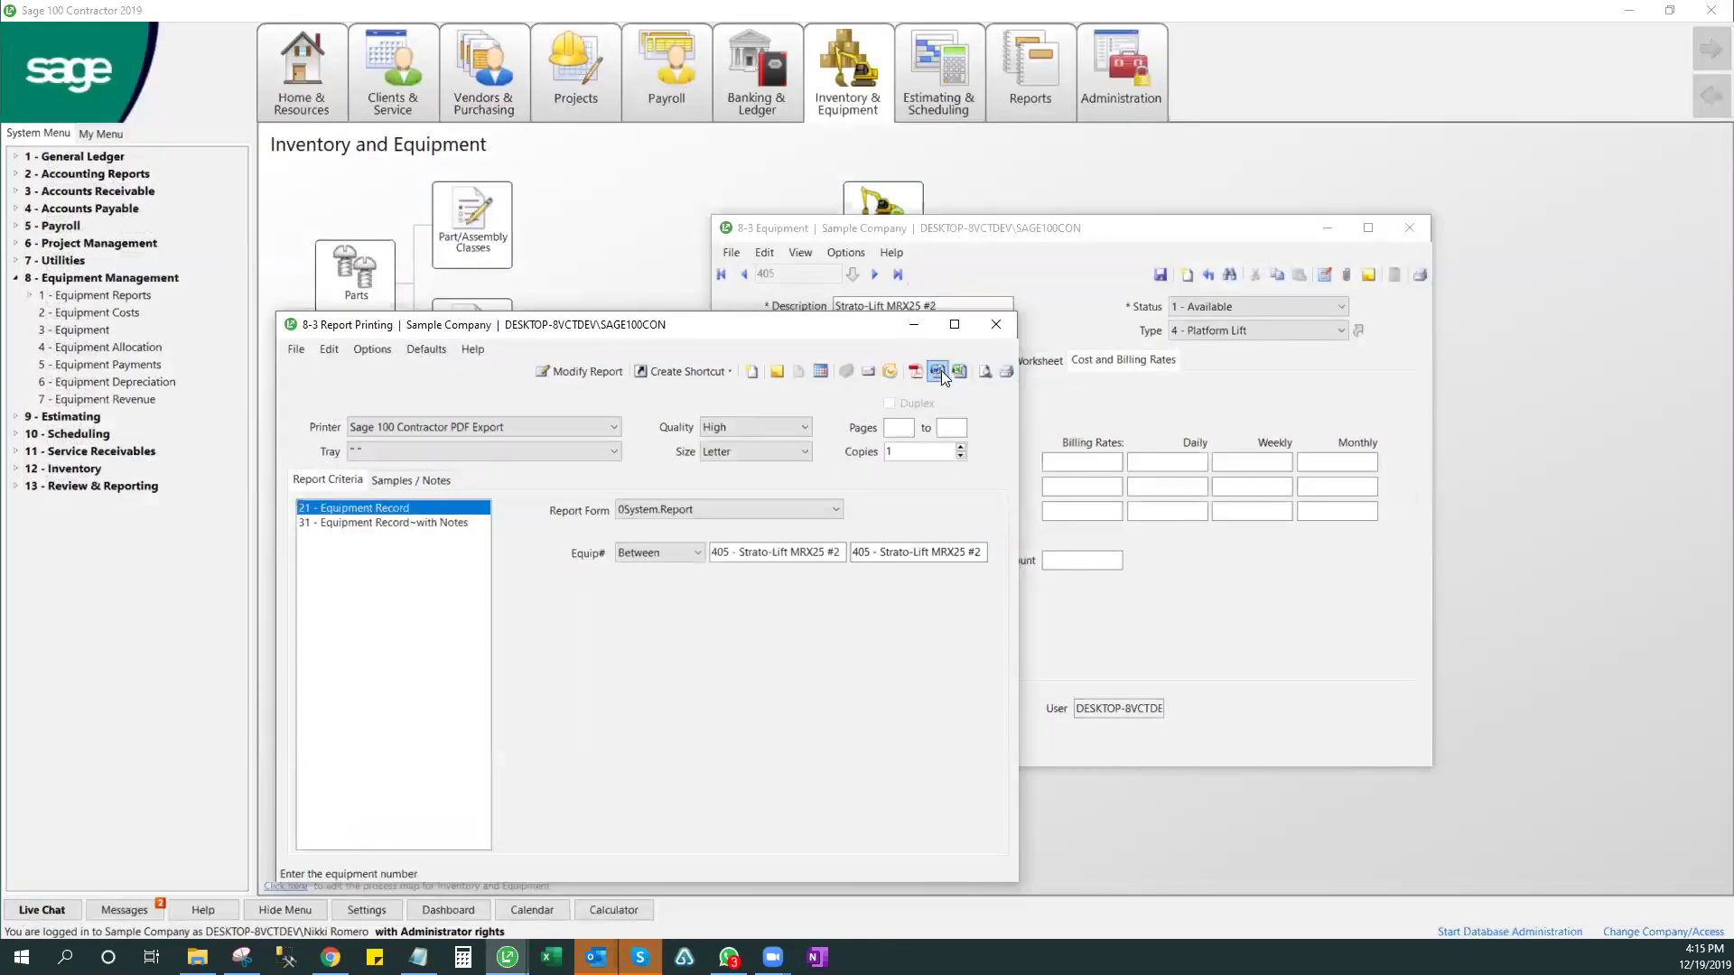
left_click(889, 372)
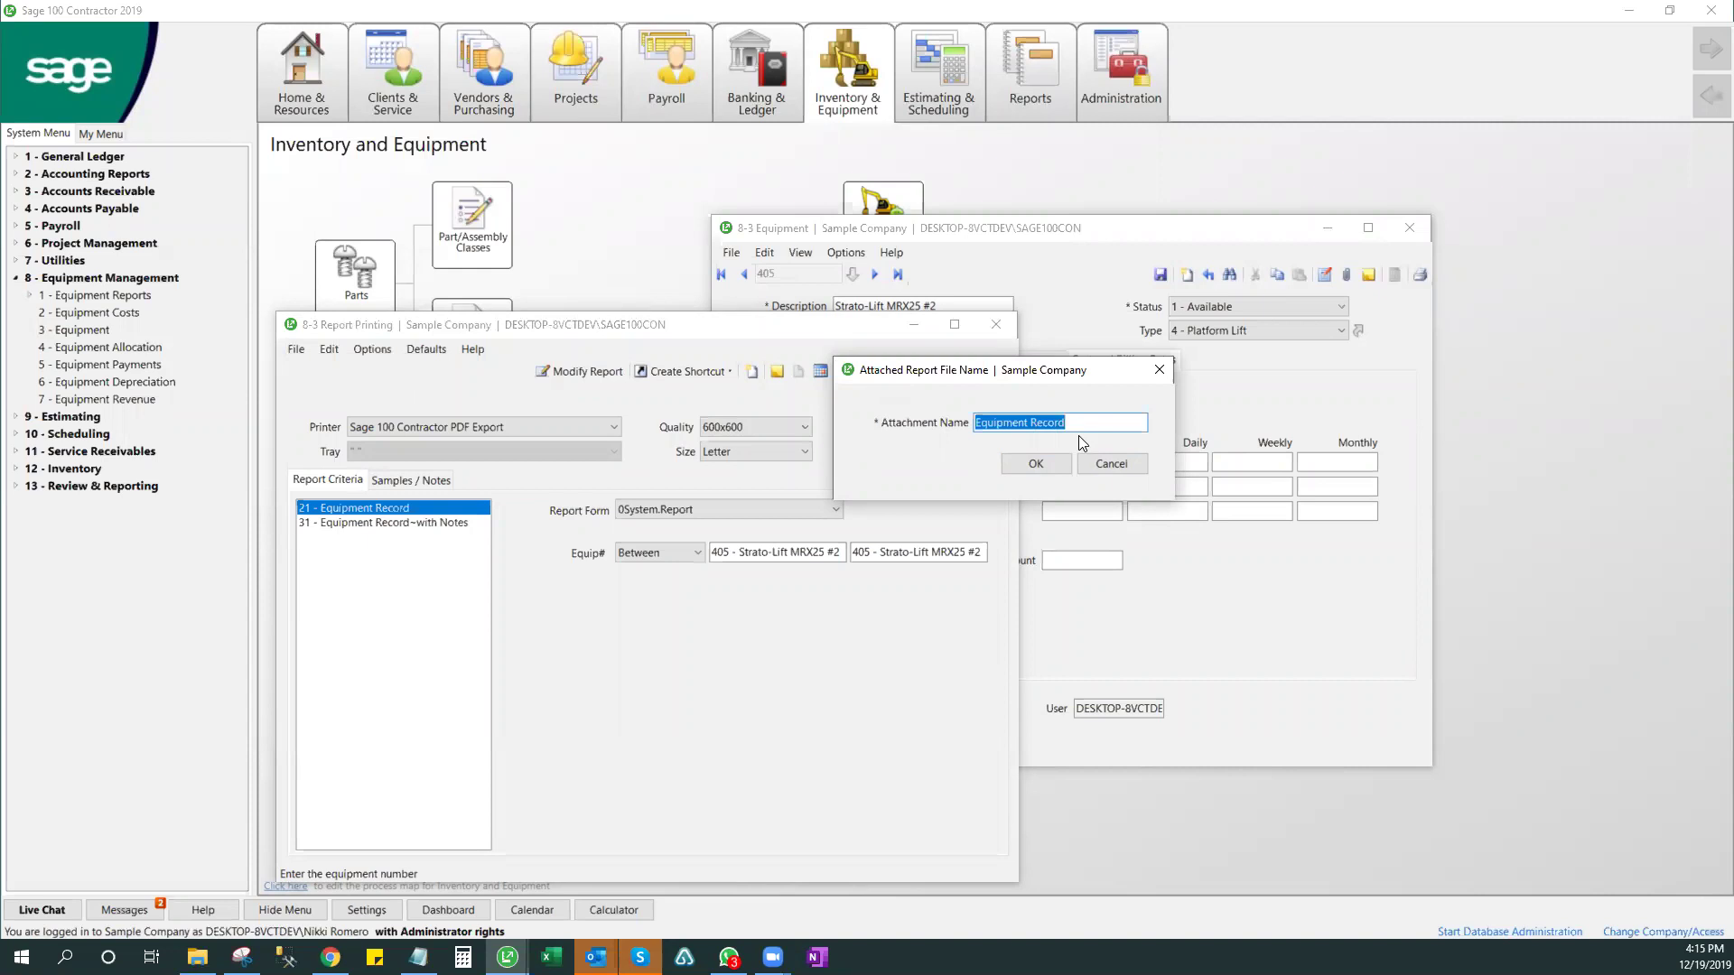
- Accept 'Equipment Record' as the attached report file name
left_click(1037, 463)
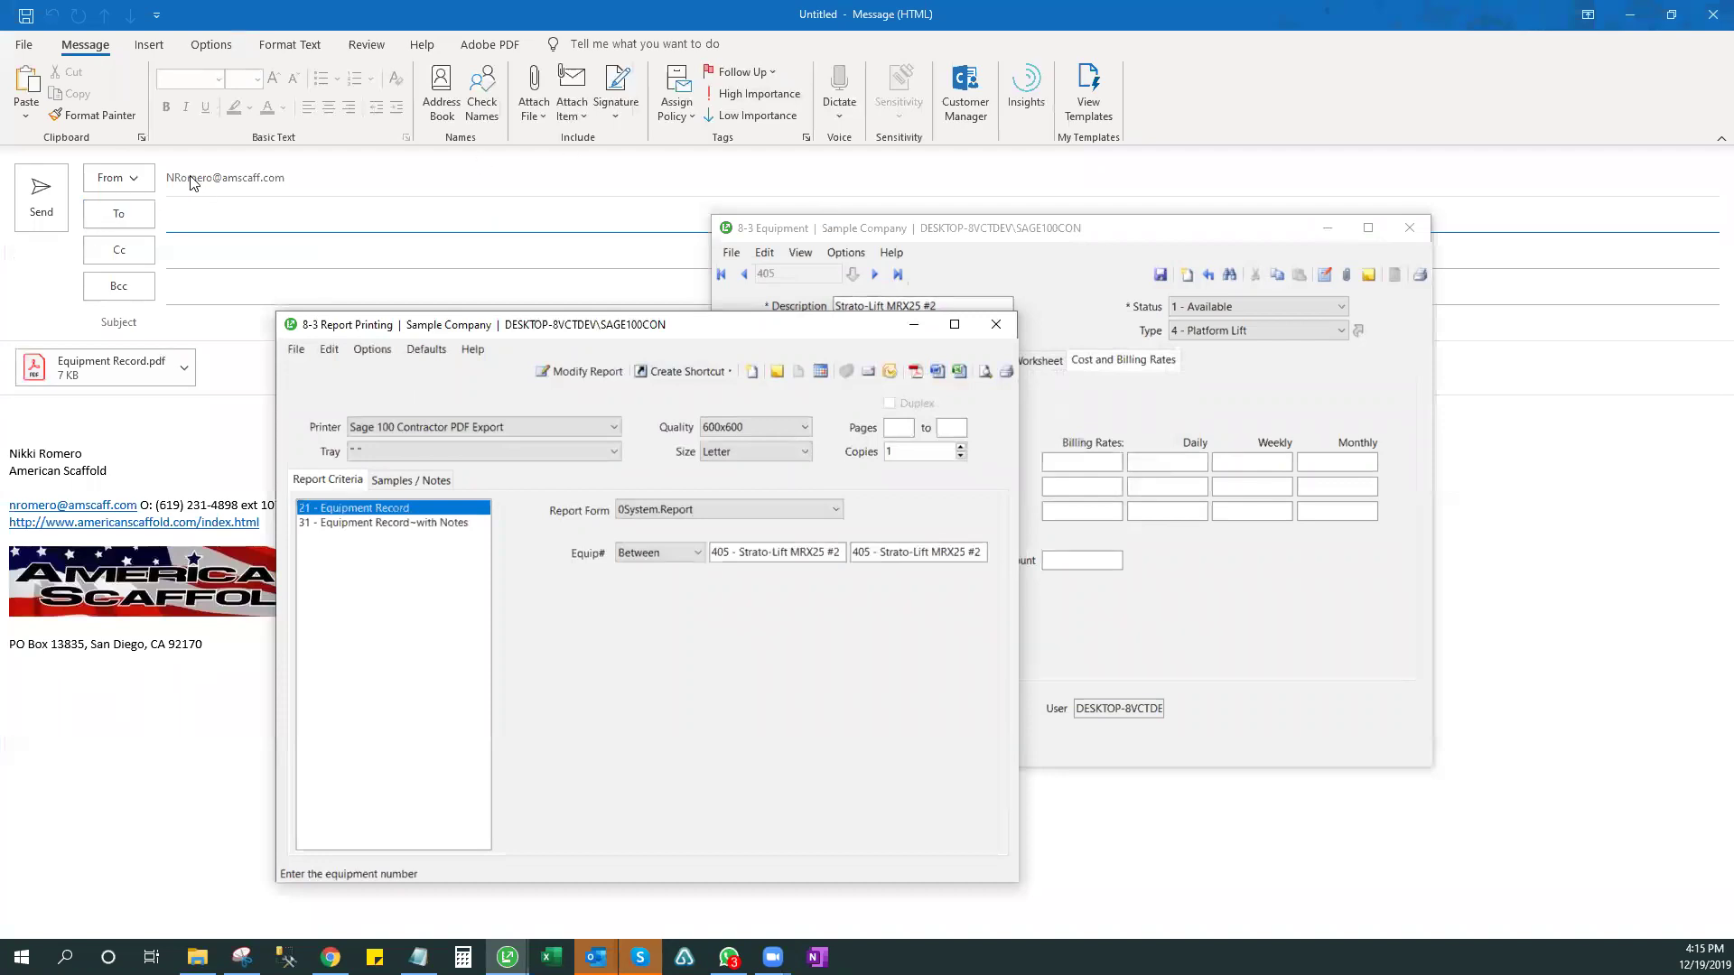
- Review the From accounts and recipient suggestions, then close the draft without saving
left_click(118, 178)
left_click(320, 271)
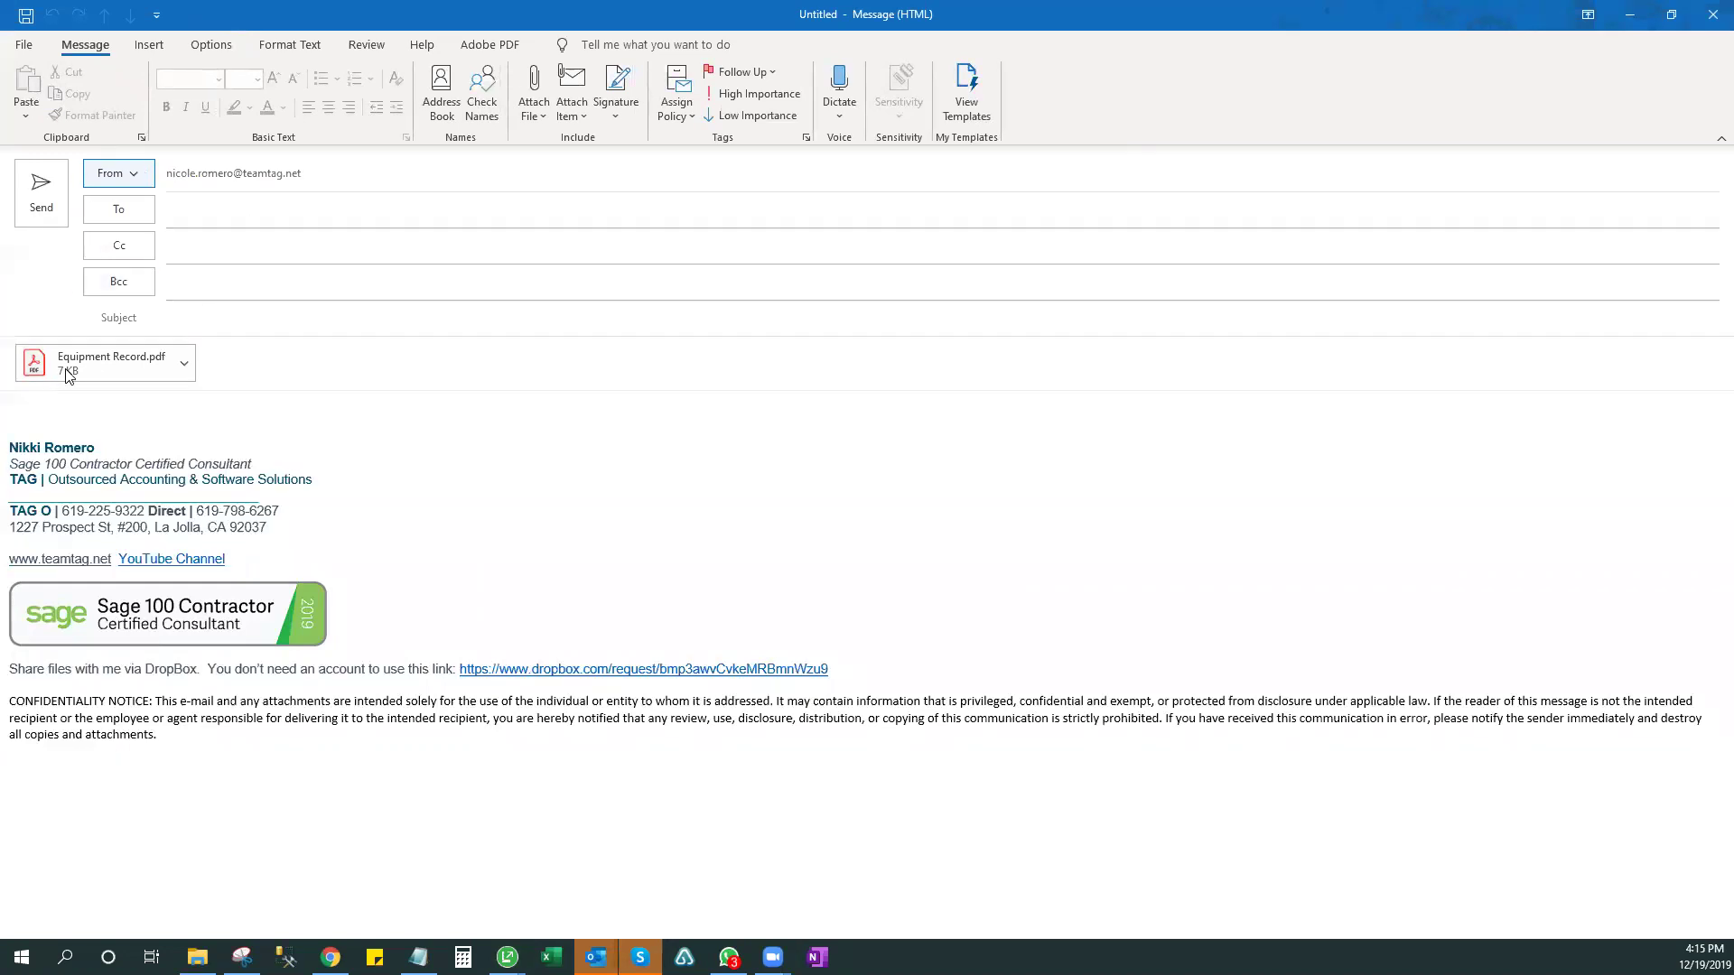
left_click(179, 209)
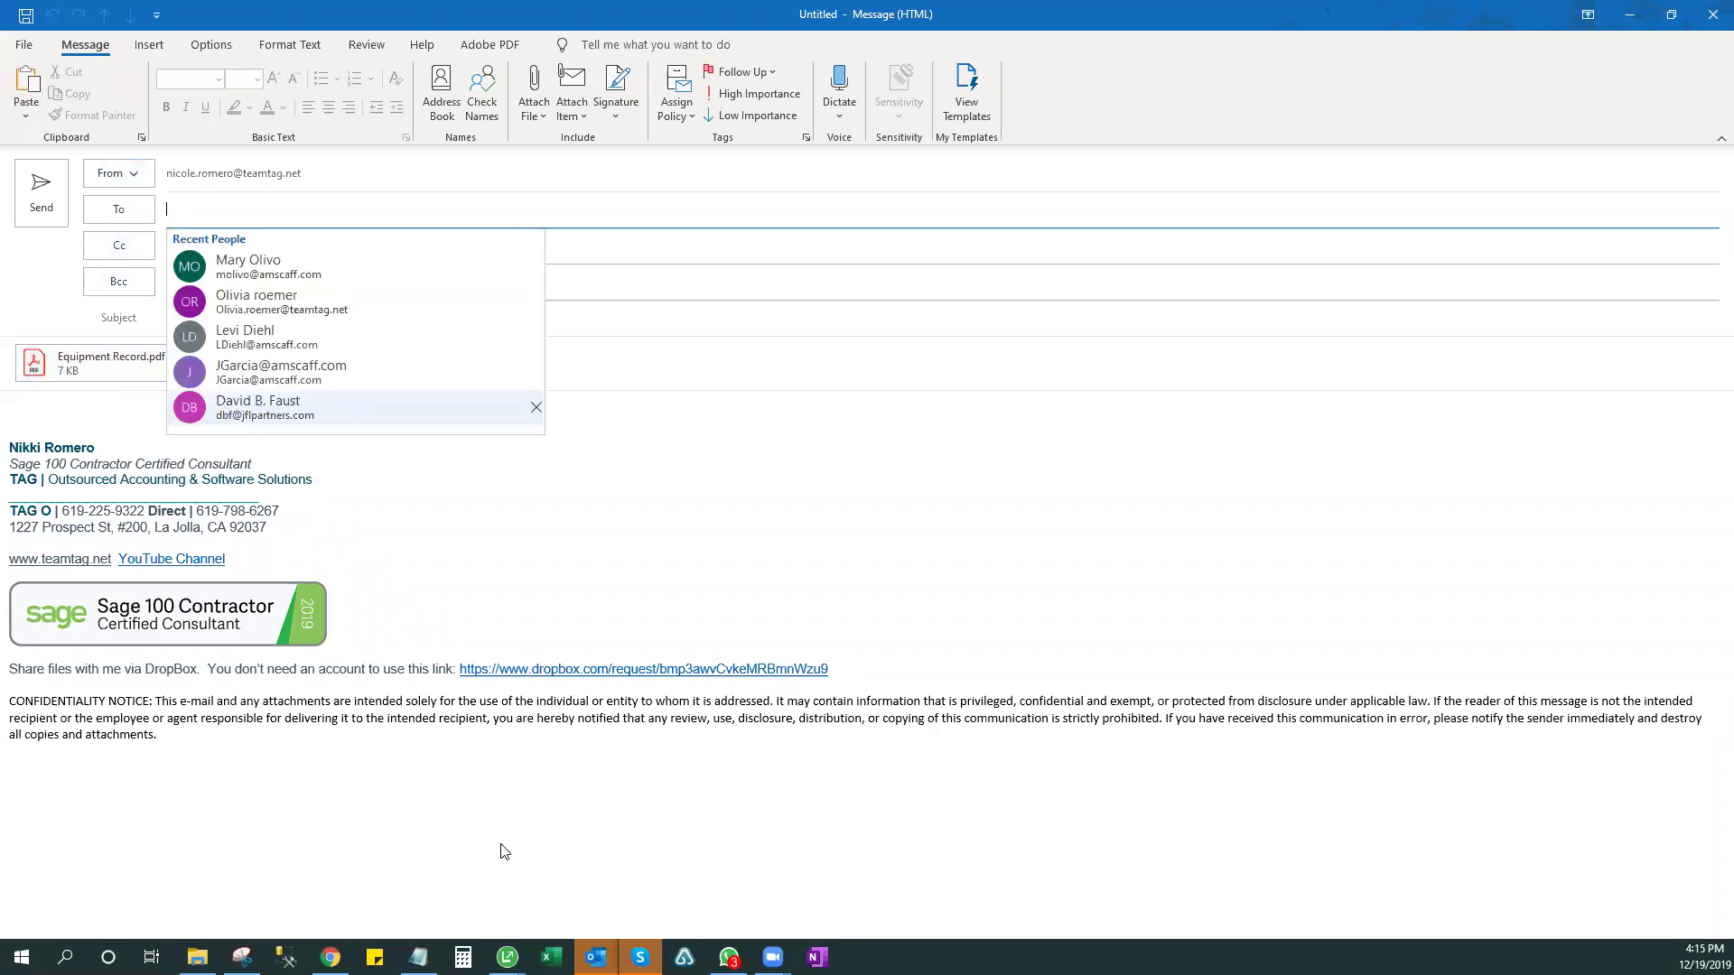
left_click(516, 572)
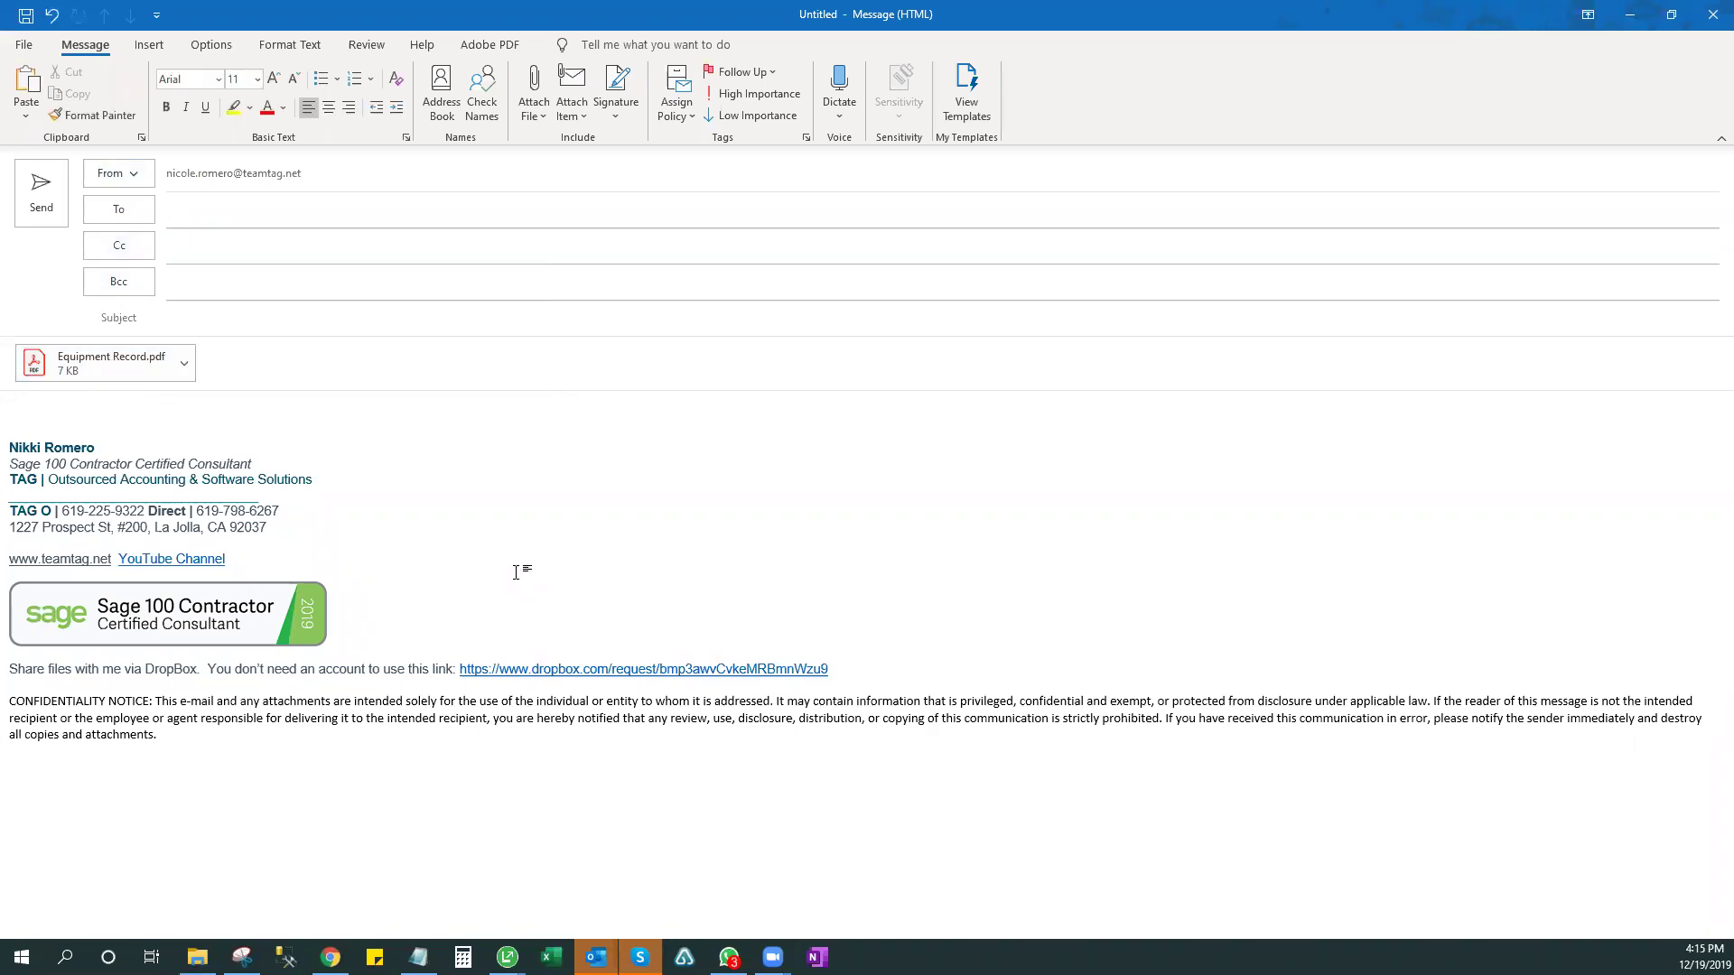
left_click(1713, 14)
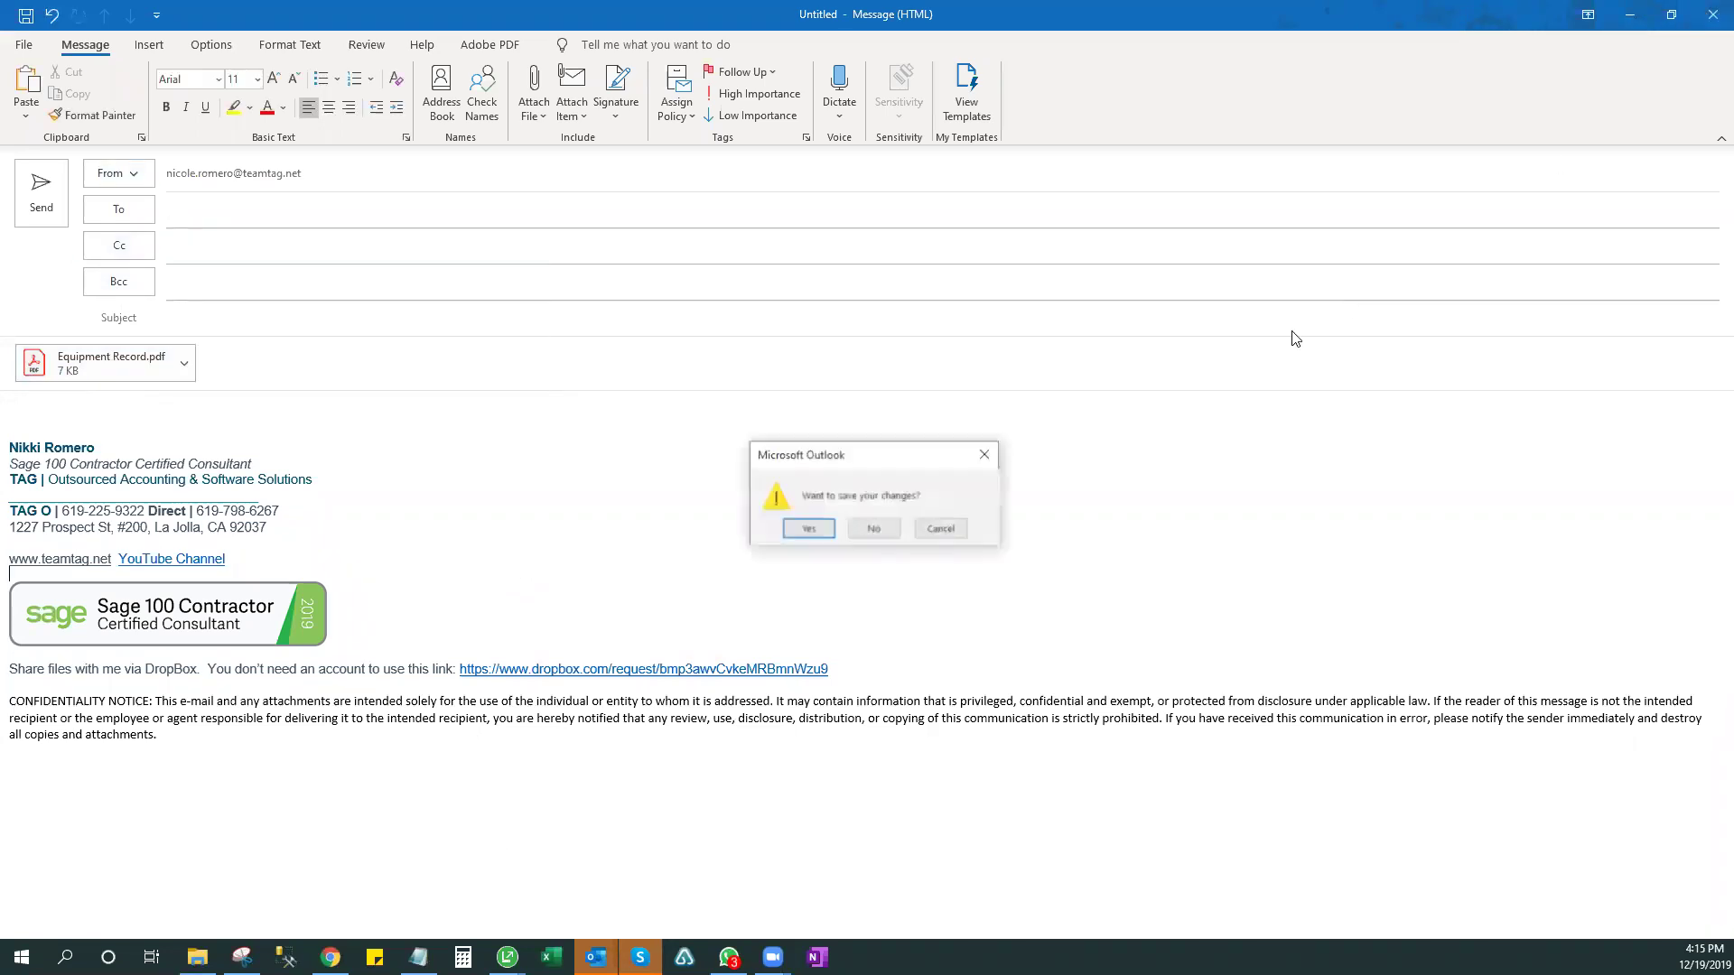
left_click(873, 528)
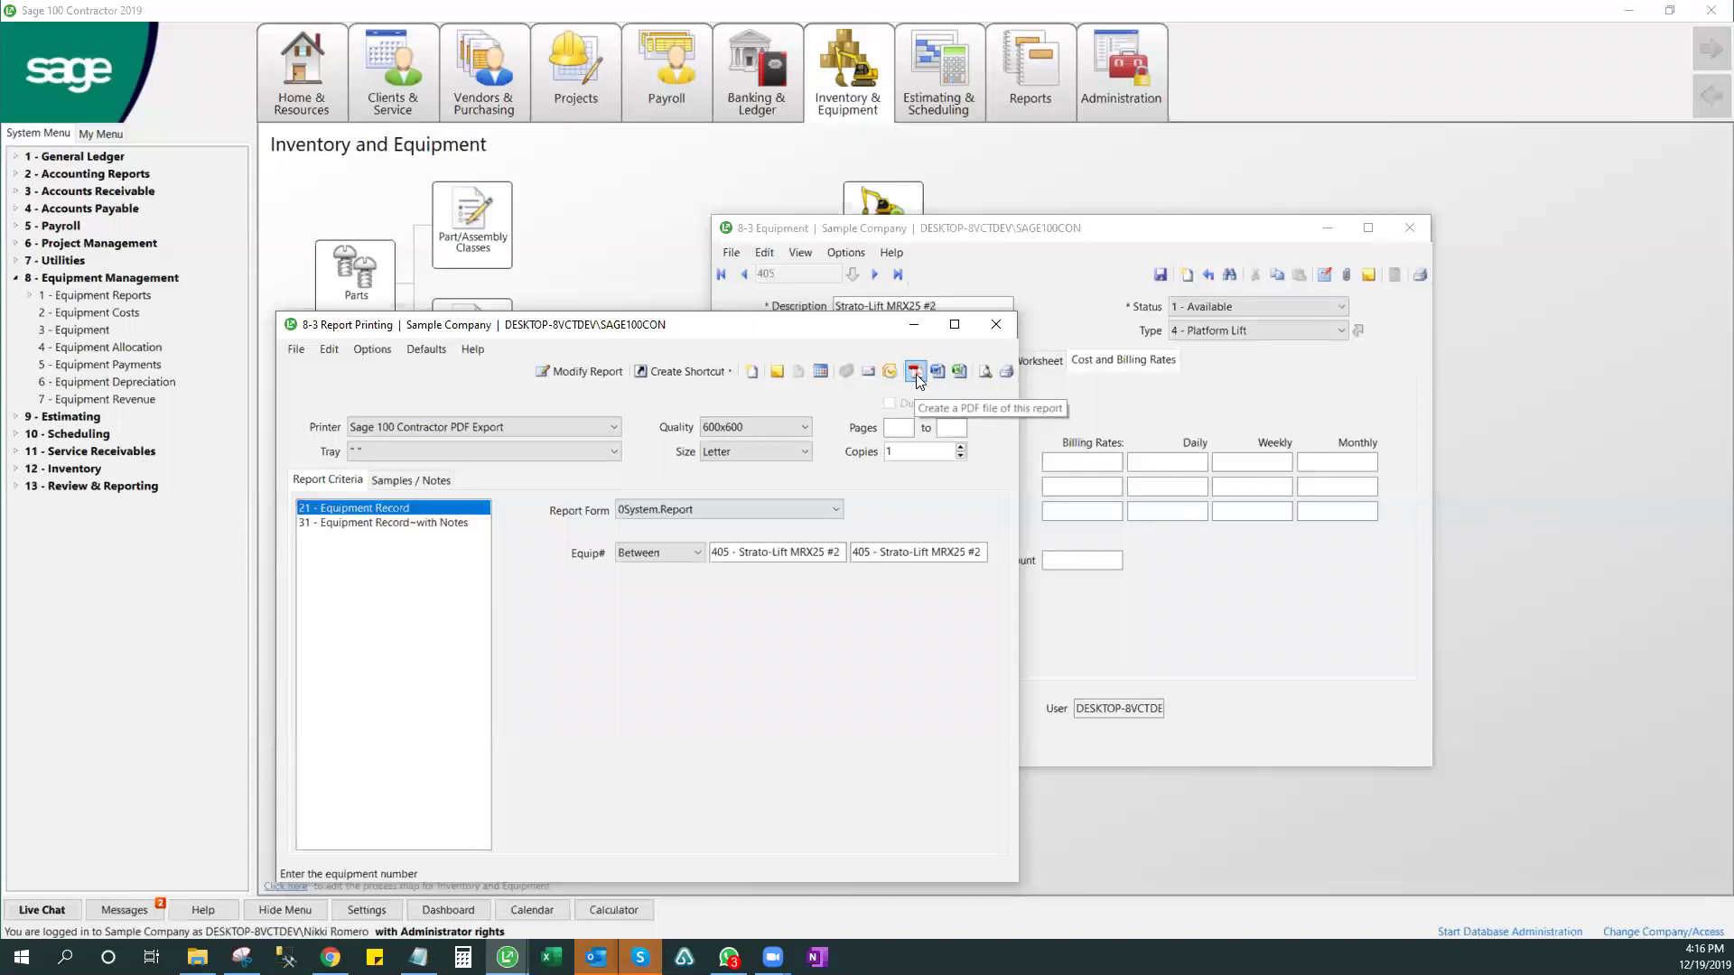
- Close the 8-3 Report Printing and 8-3 Equipment windows
left_click(996, 326)
left_click(1421, 233)
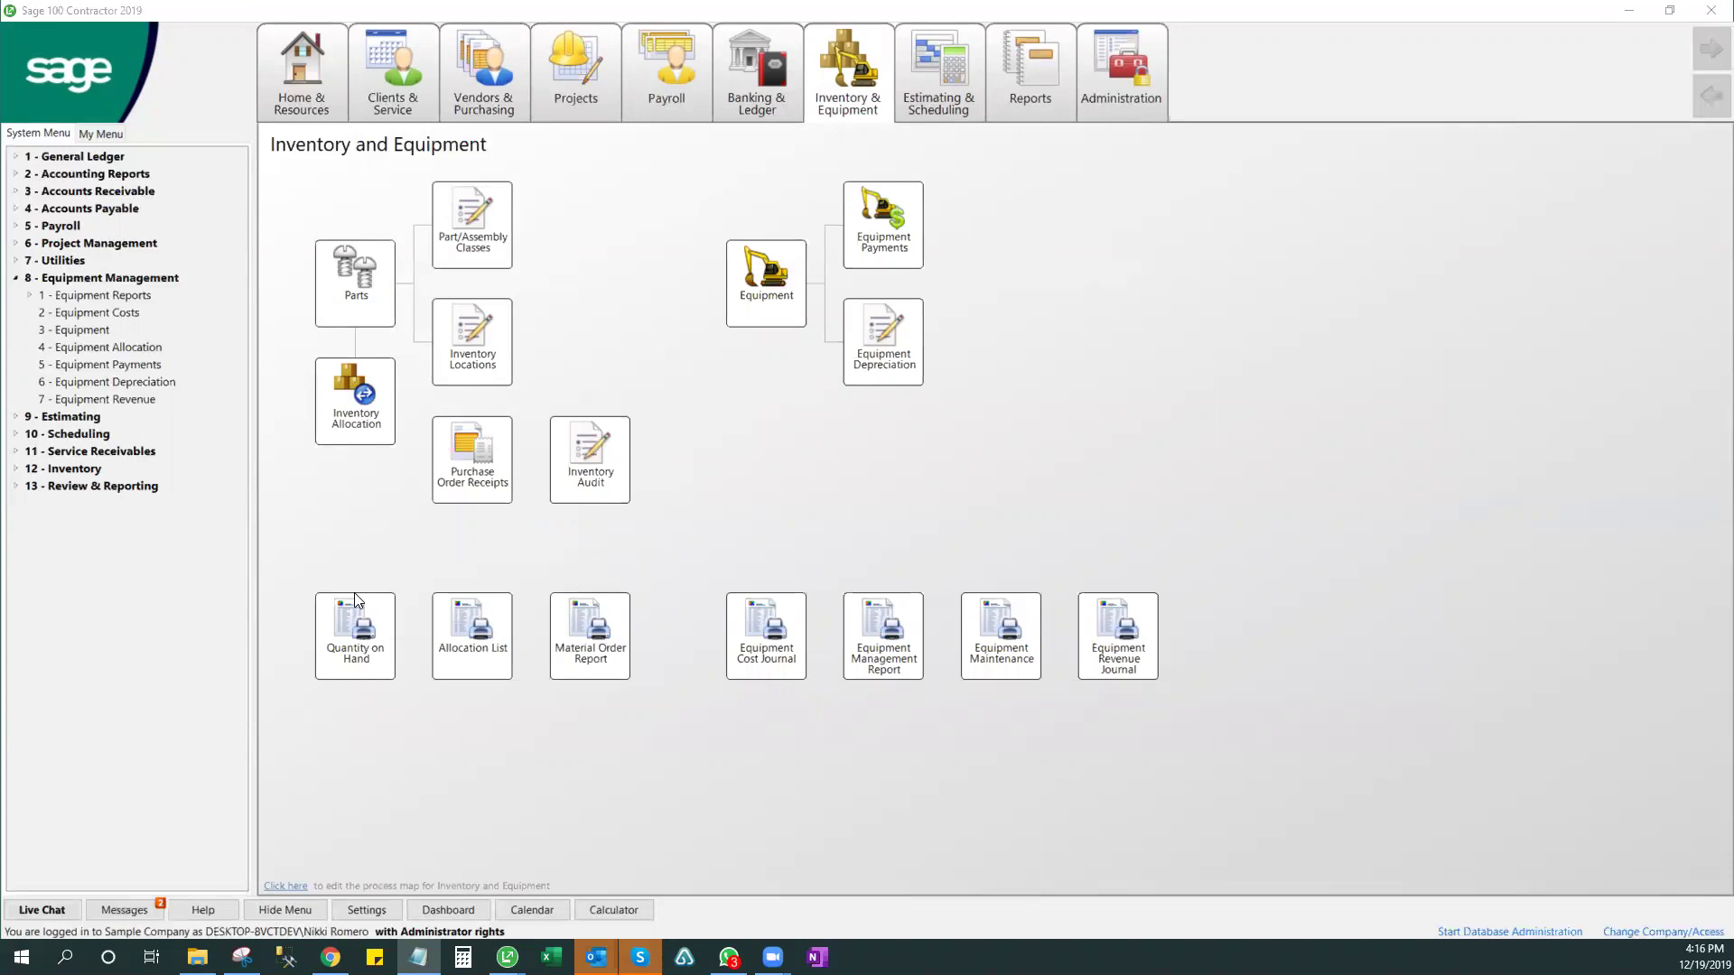
- Go to Payroll, maximize the Payroll Records window, and select Equip Repaired rows 1–5
left_click(690, 90)
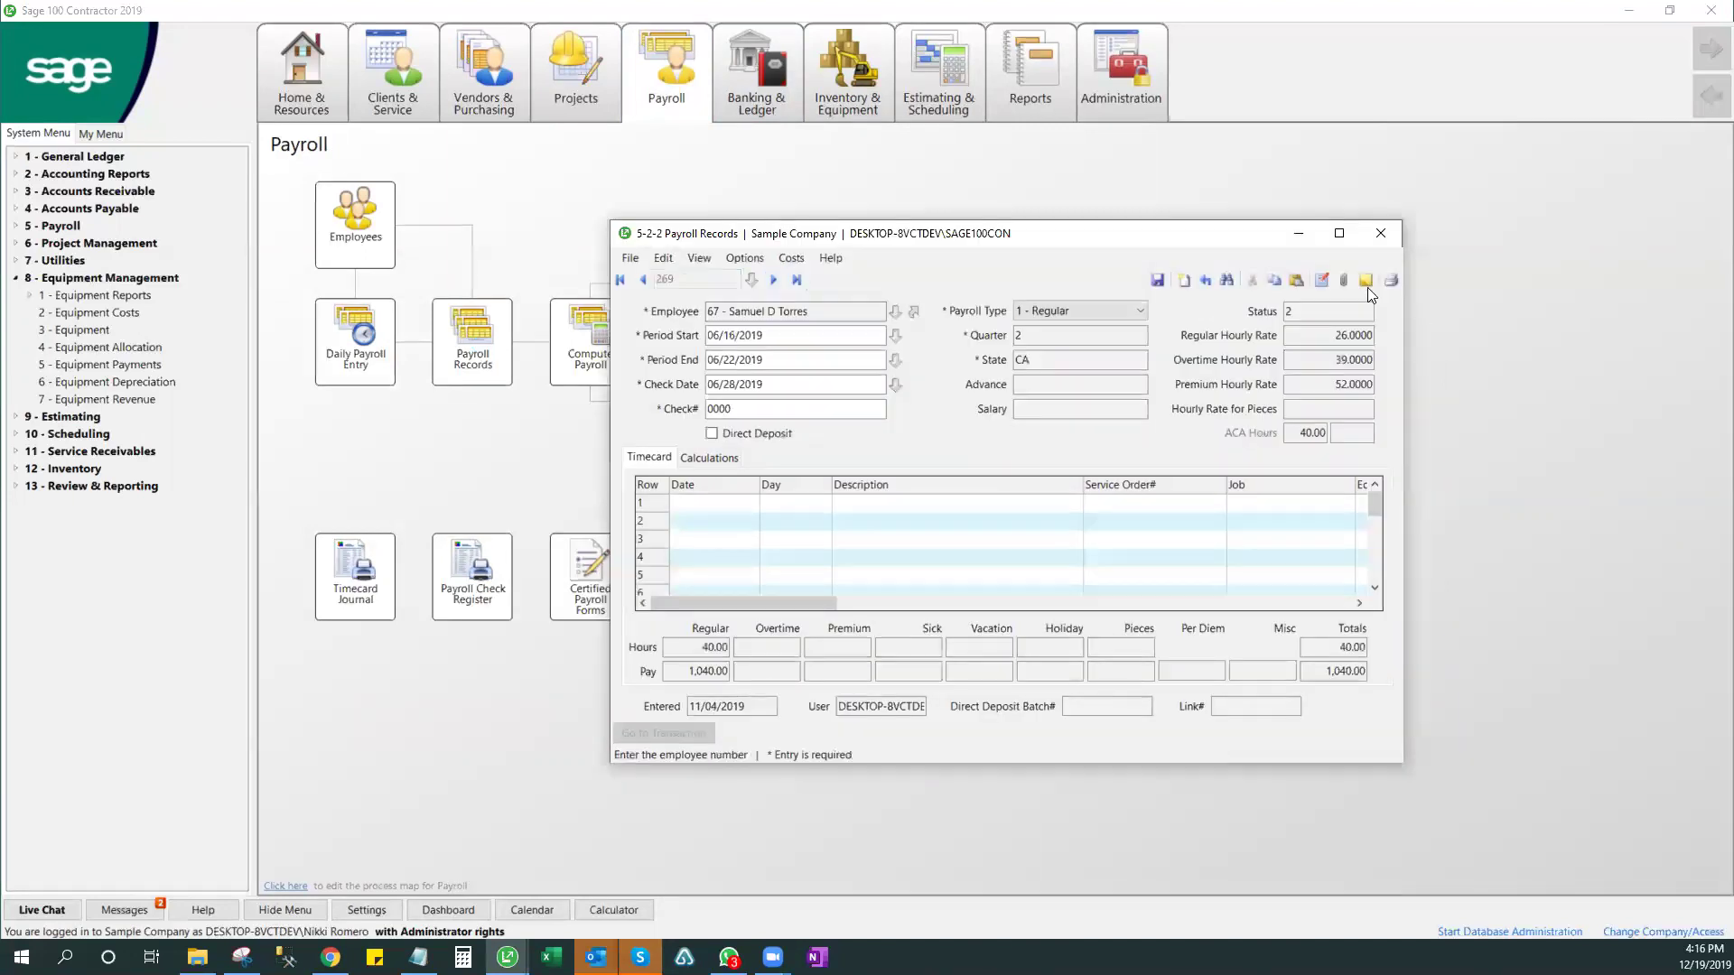
left_click(1340, 231)
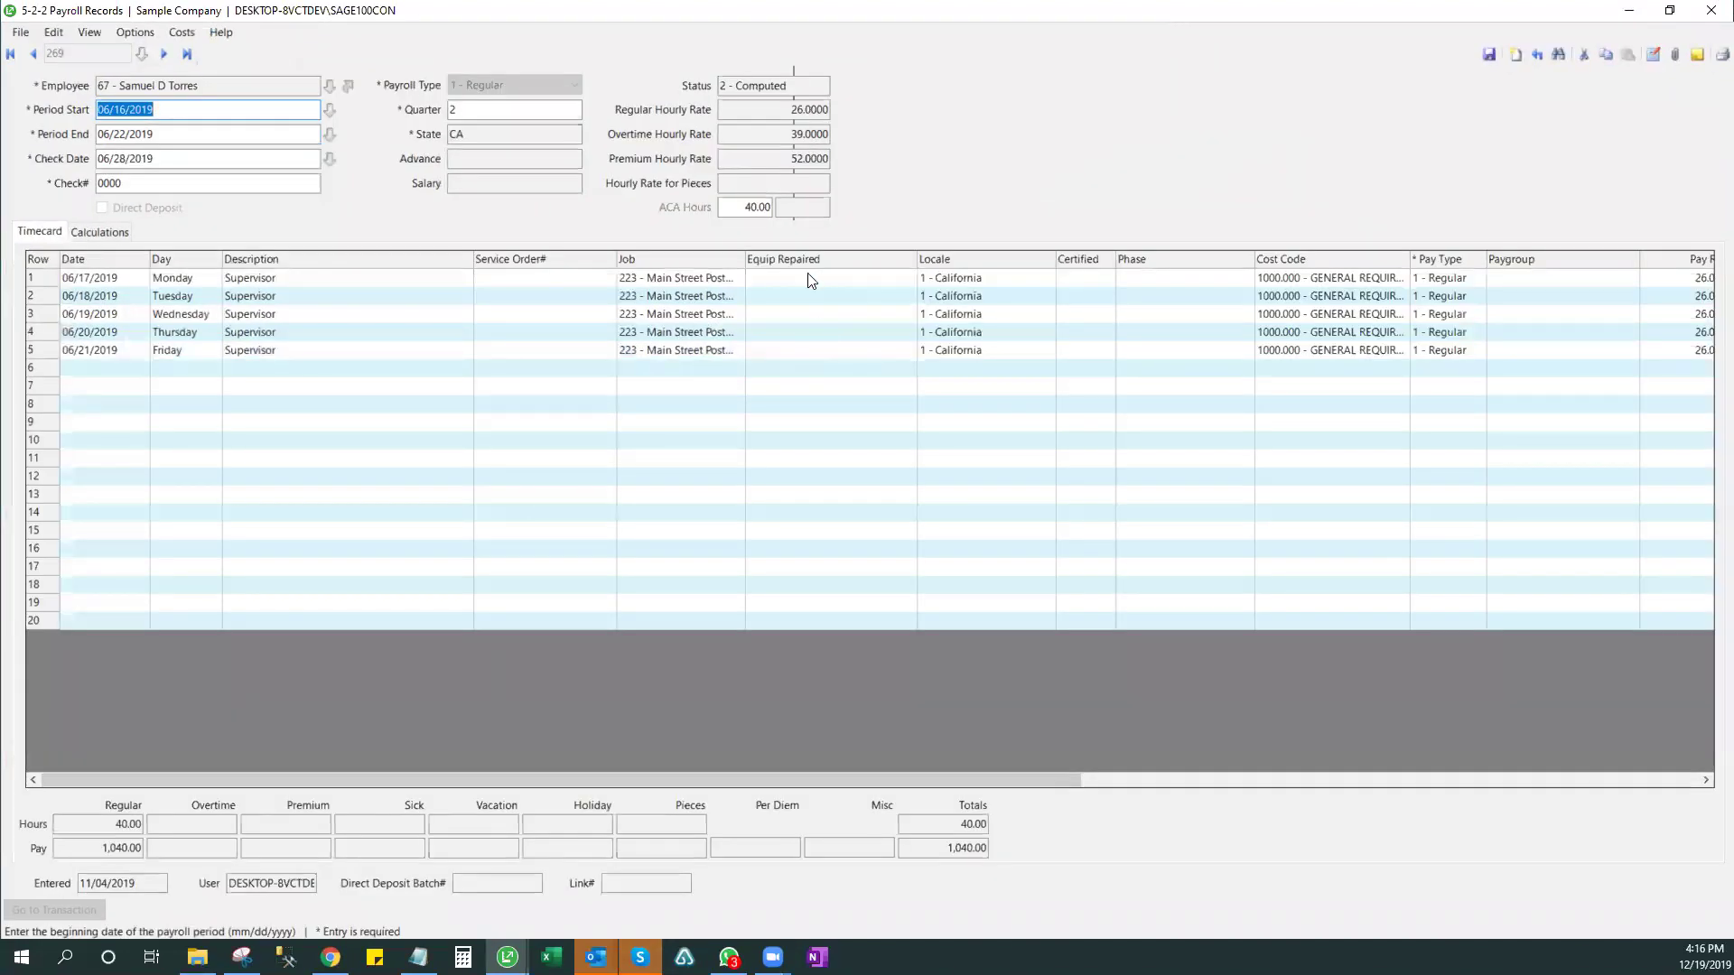
left_click_drag(816, 281, 821, 357)
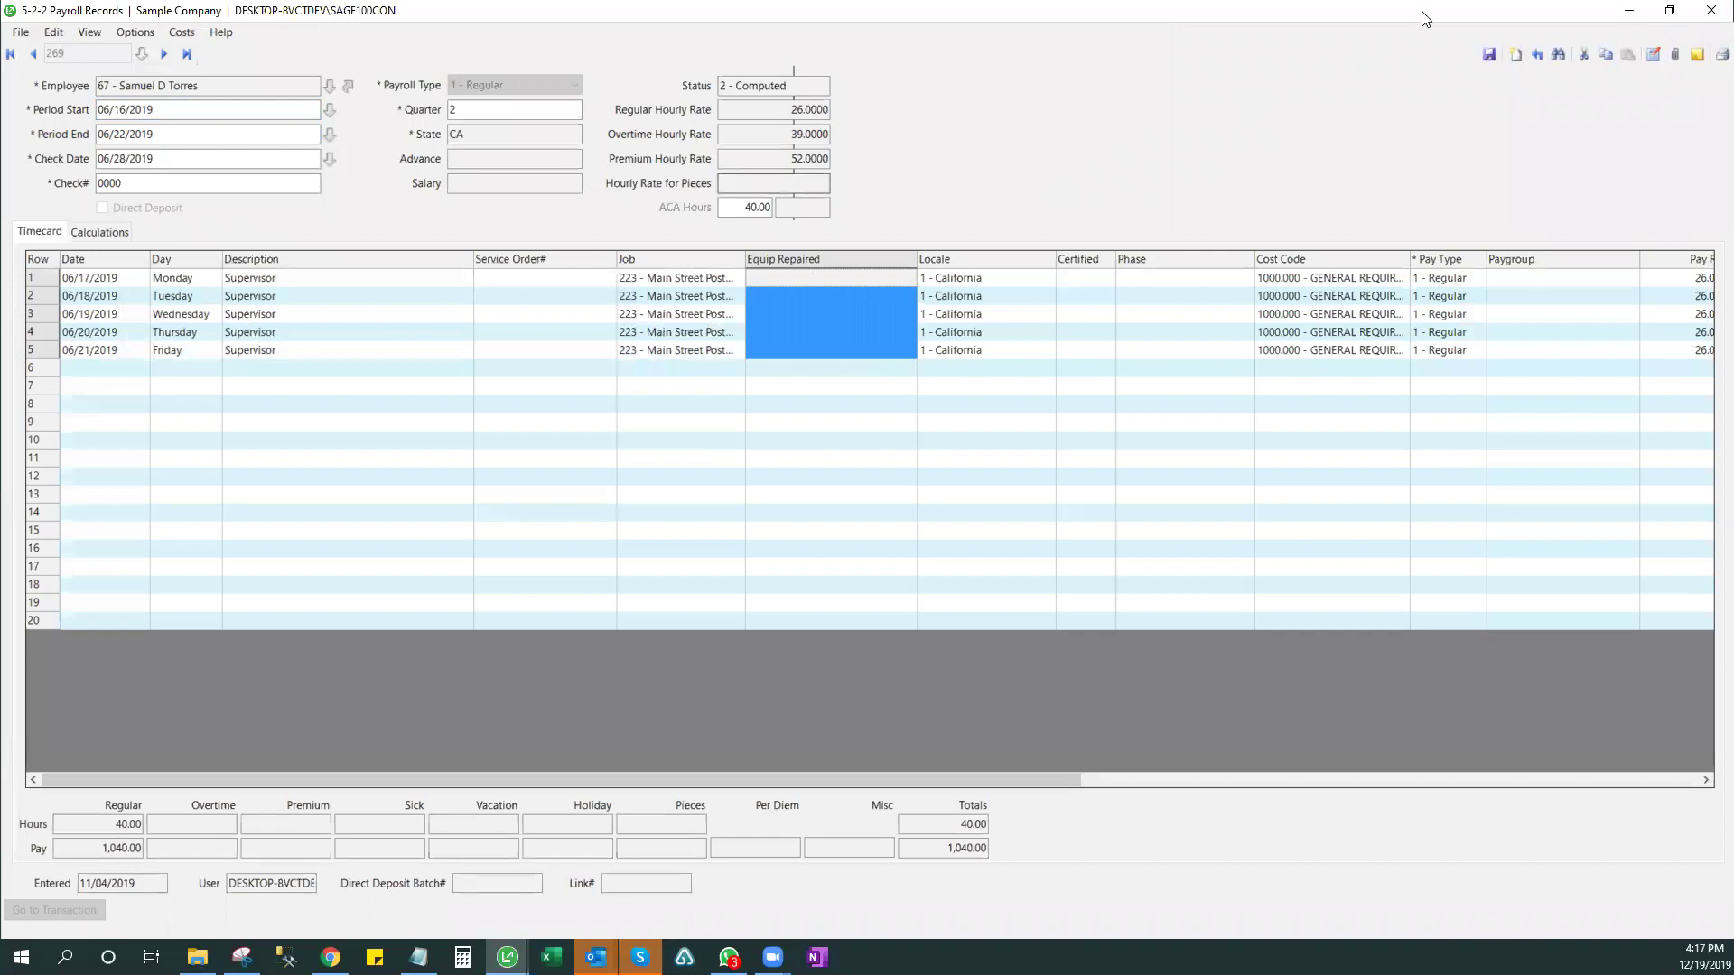
- Start a new timecard for employee 10, accepting the 12/19/2019–12/25/2019 period
left_click(1515, 55)
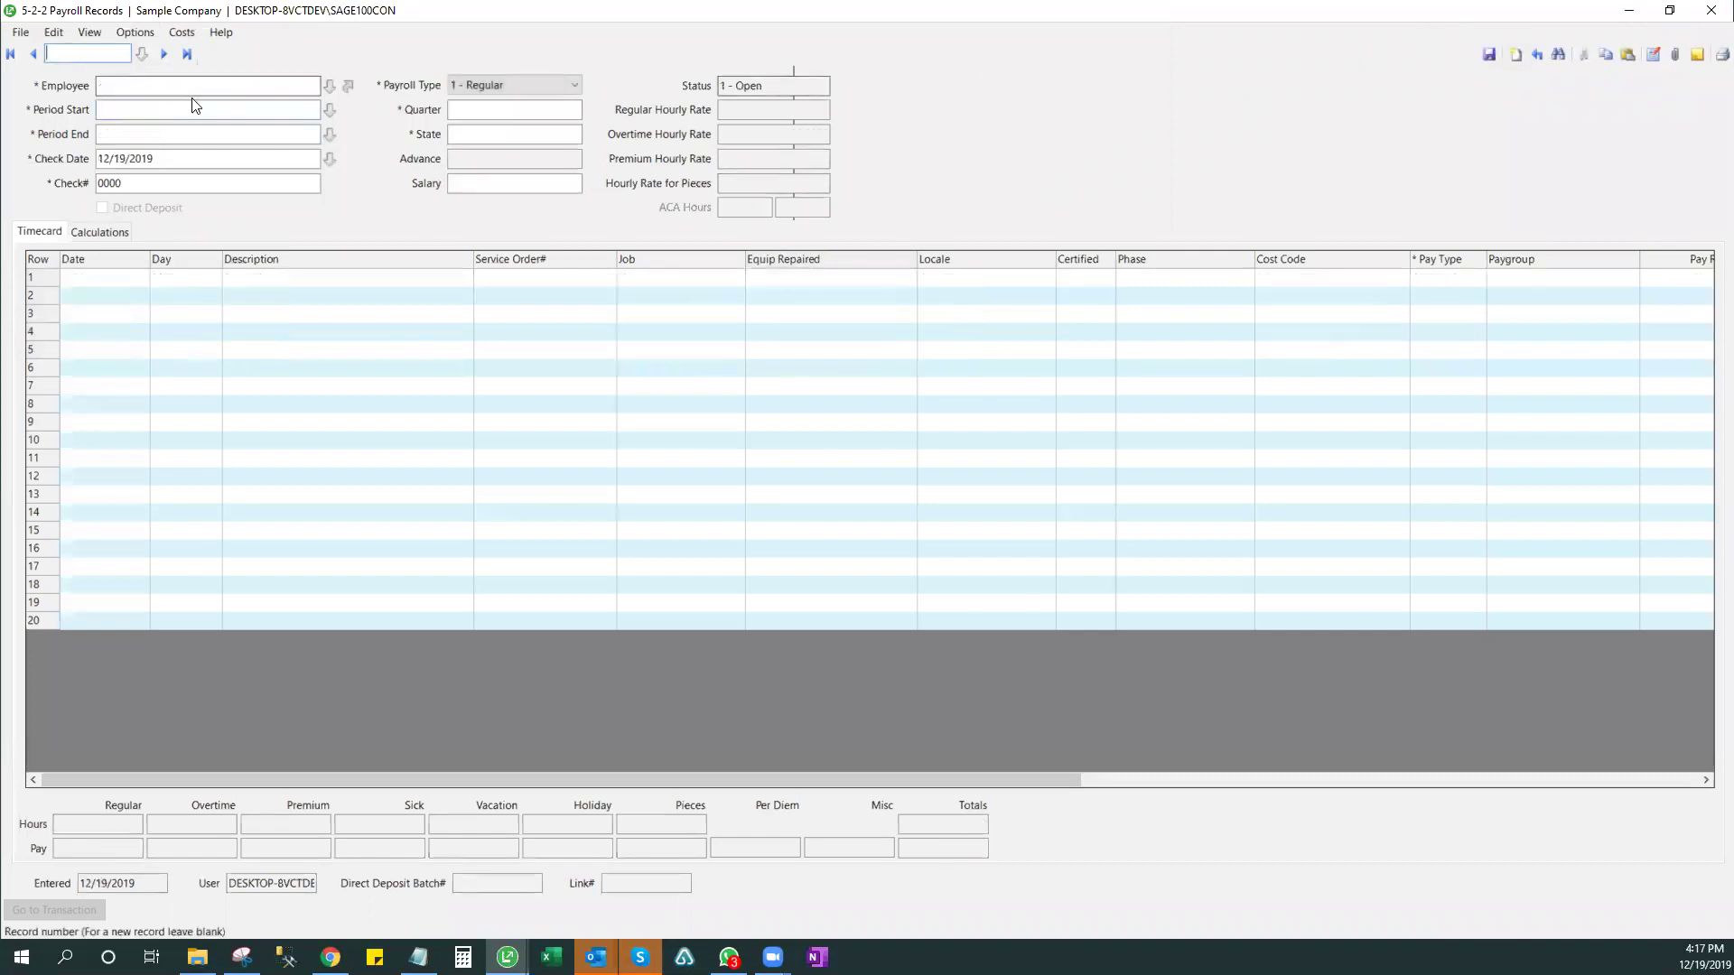
left_click(315, 87)
key("Tab")
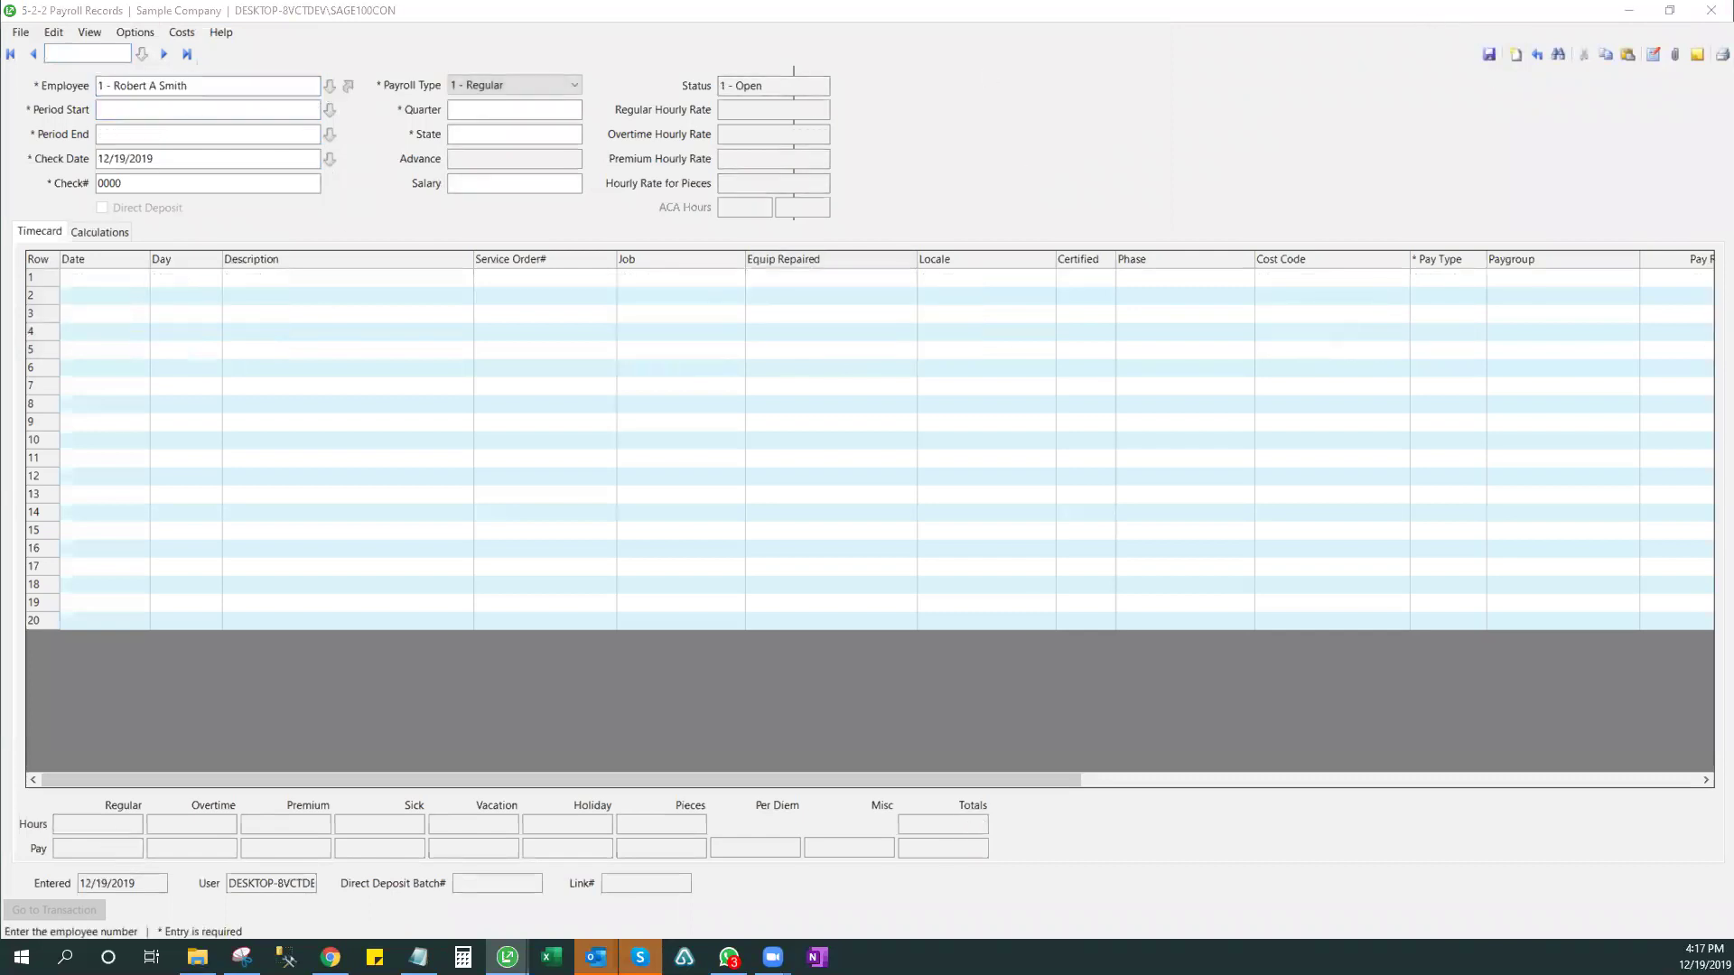
double_click(466, 293)
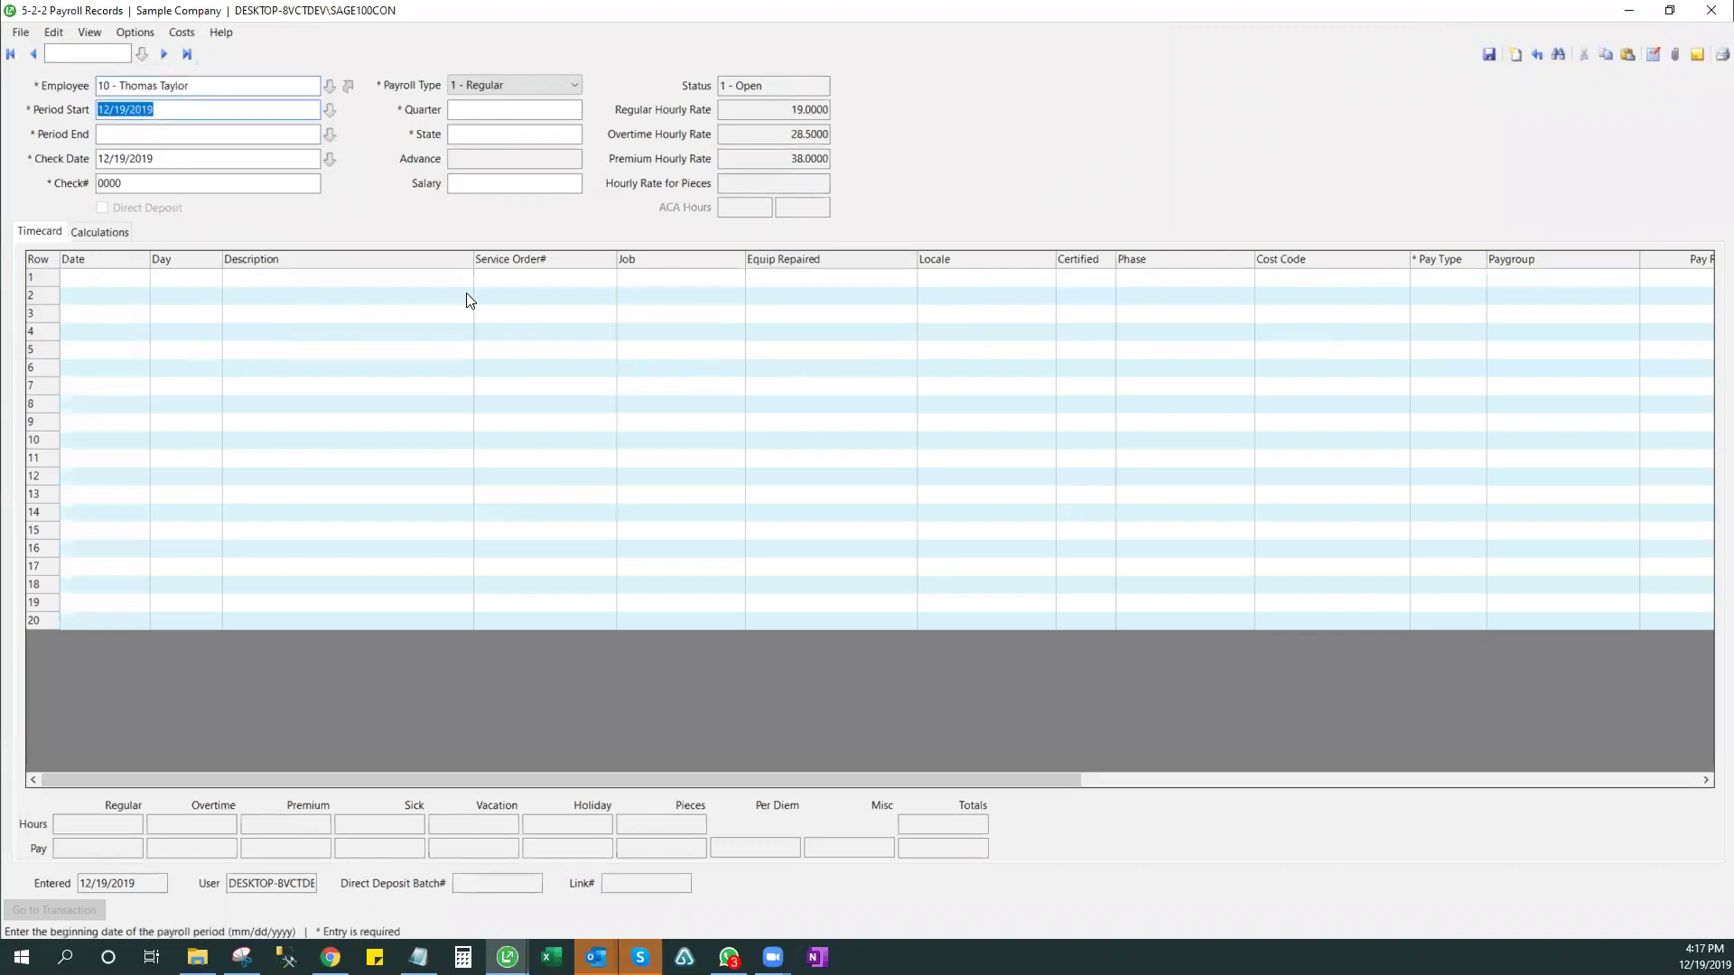
key("Tab")
key("Tab")
key("Tab")
key("Tab")
key("Tab")
key("Tab")
key("Tab")
key("Tab")
key("Tab")
key("Tab")
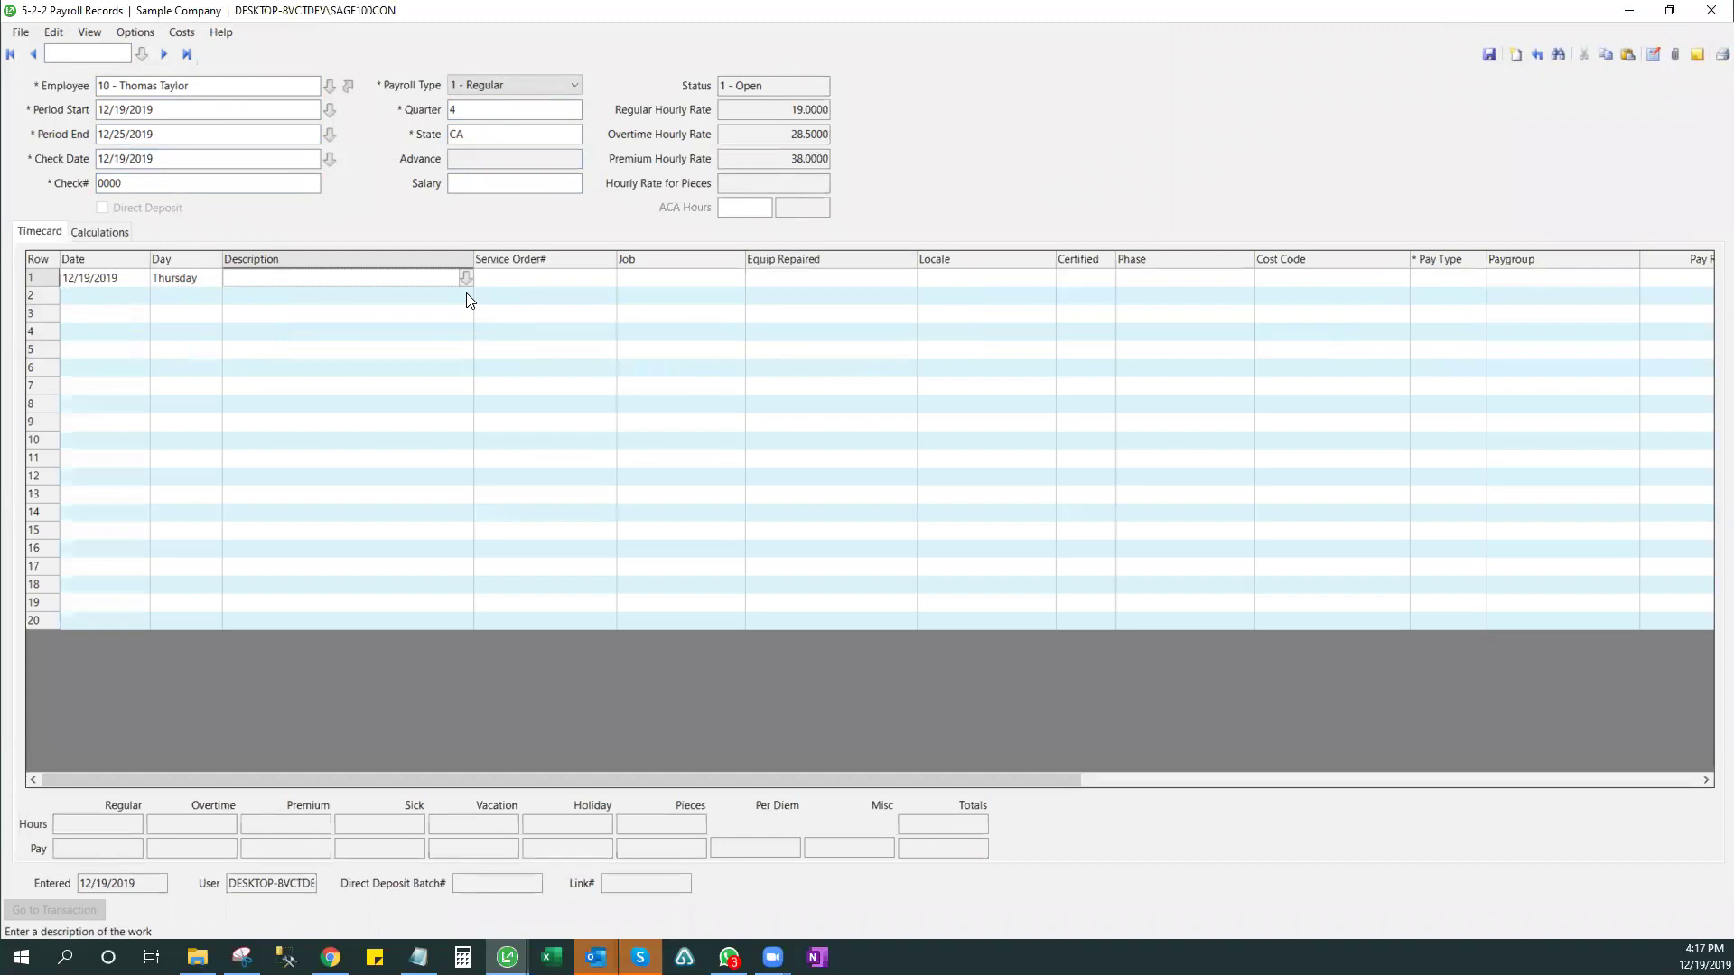
- Add an Oil Change line on equipment 100, JCB 926 Forklift 1989, and open the cost codes
type("Oi")
type("Change")
key("Tab")
key("Tab")
key("Tab")
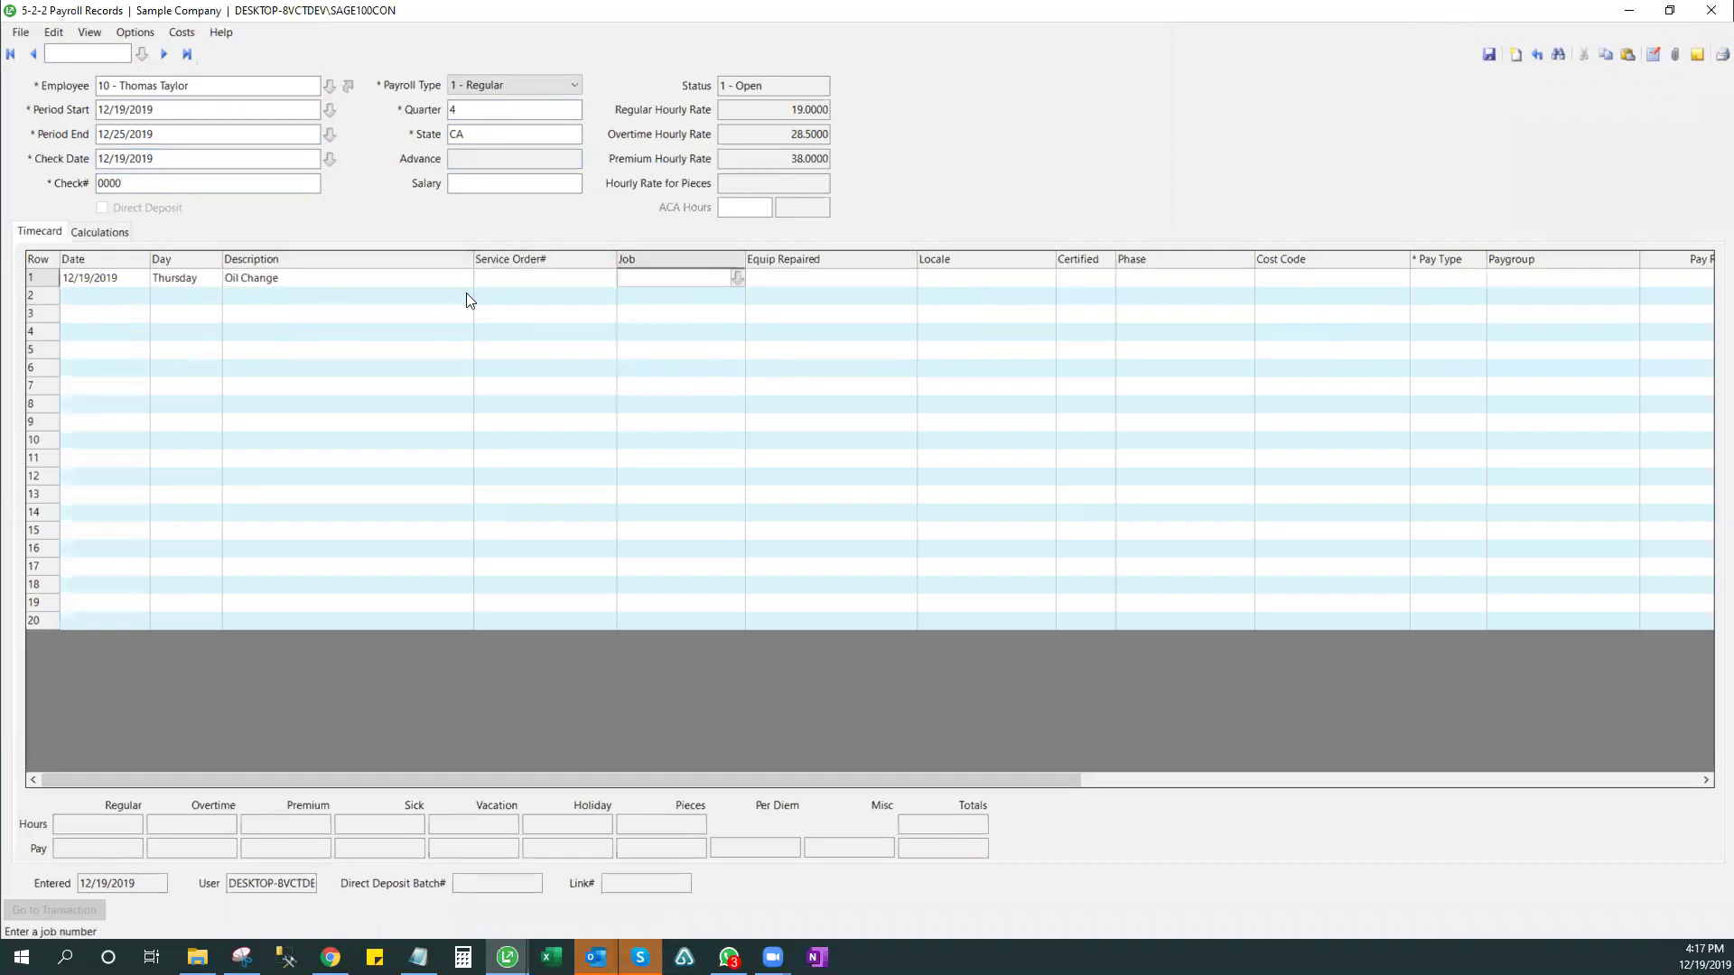
left_click(908, 278)
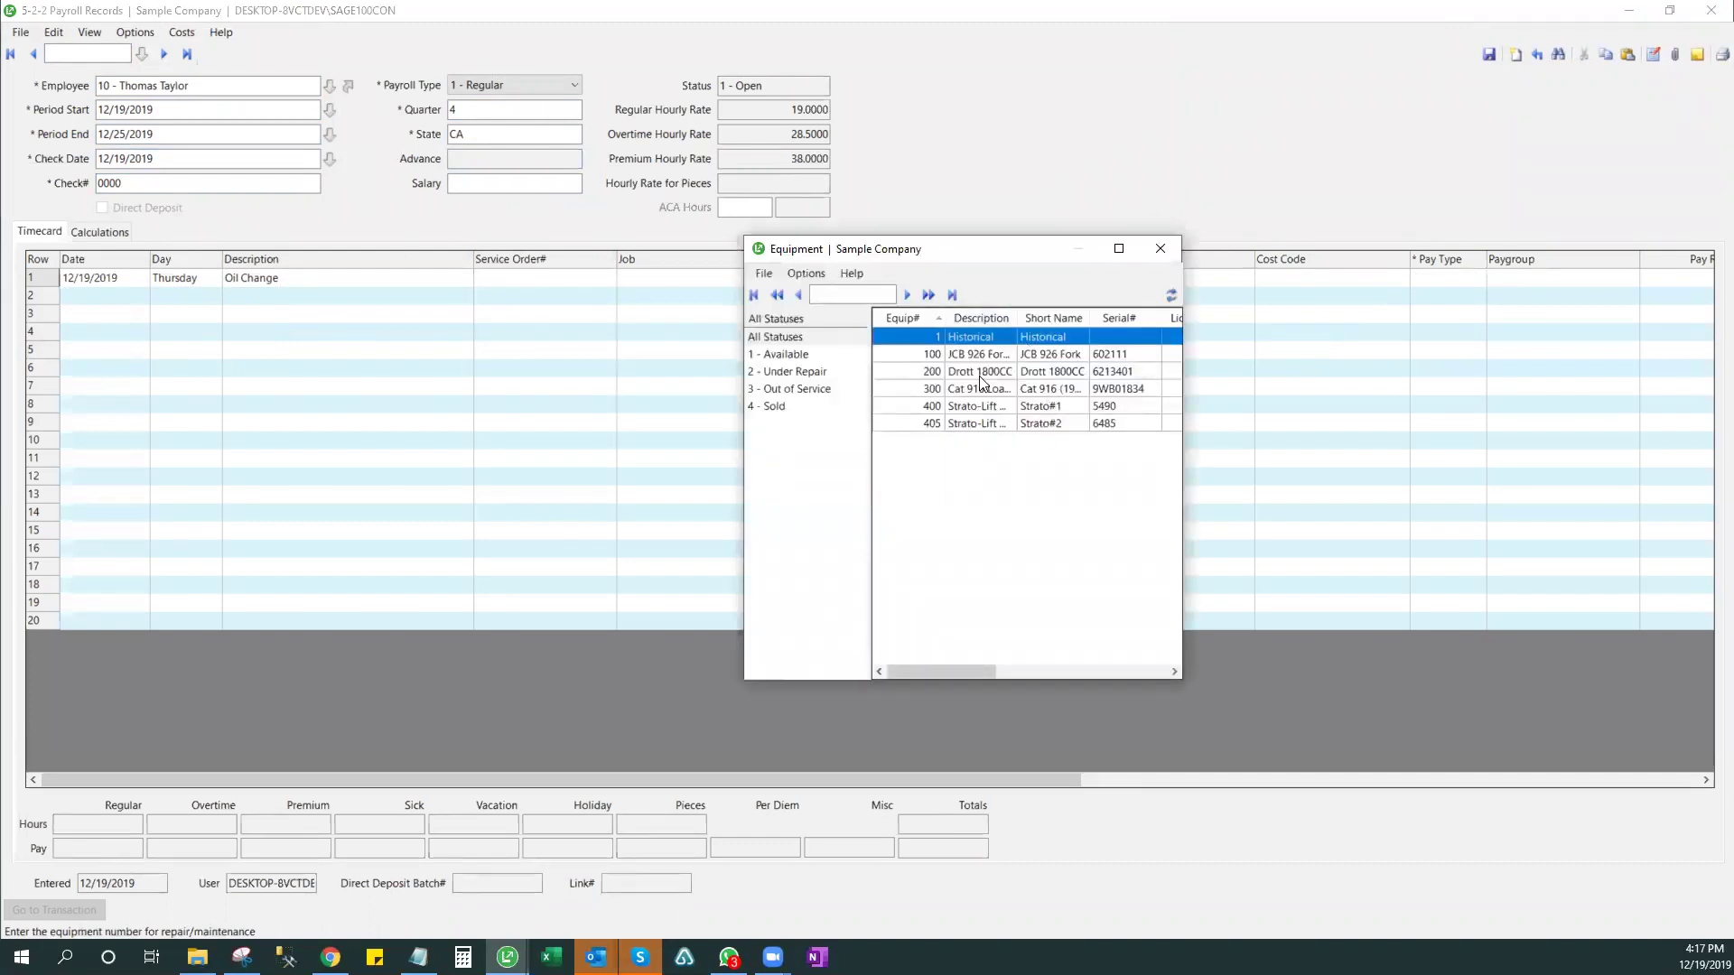
double_click(986, 354)
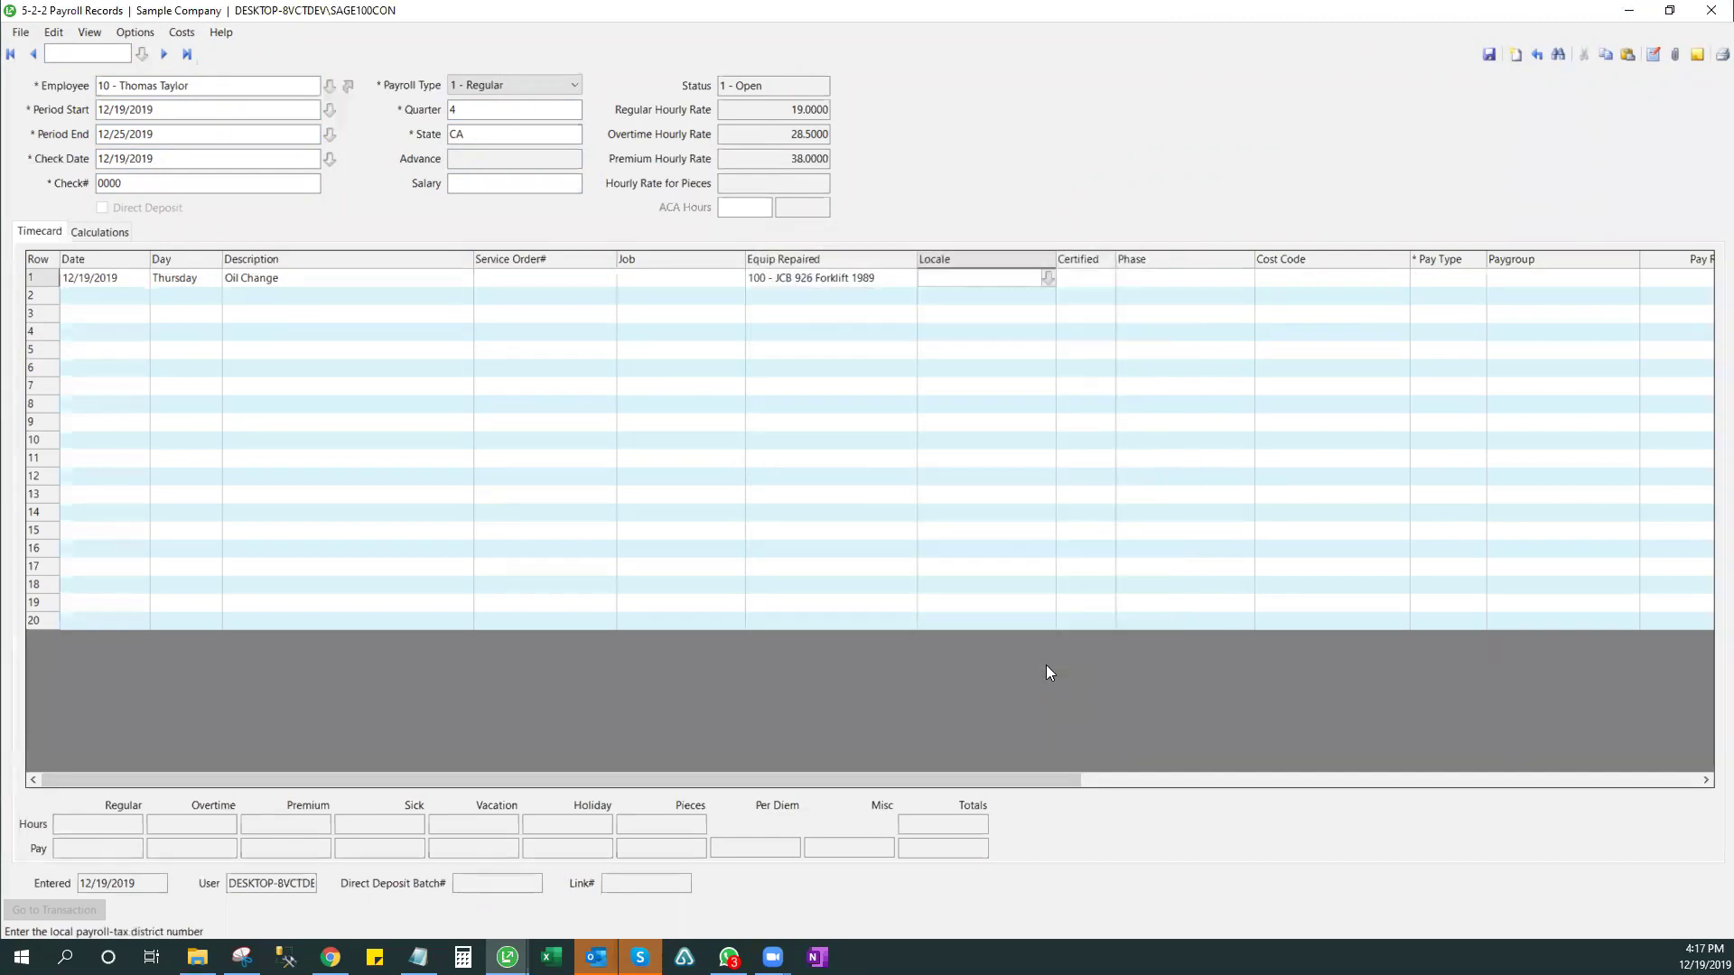
key("Tab")
key("Tab")
key("Tab")
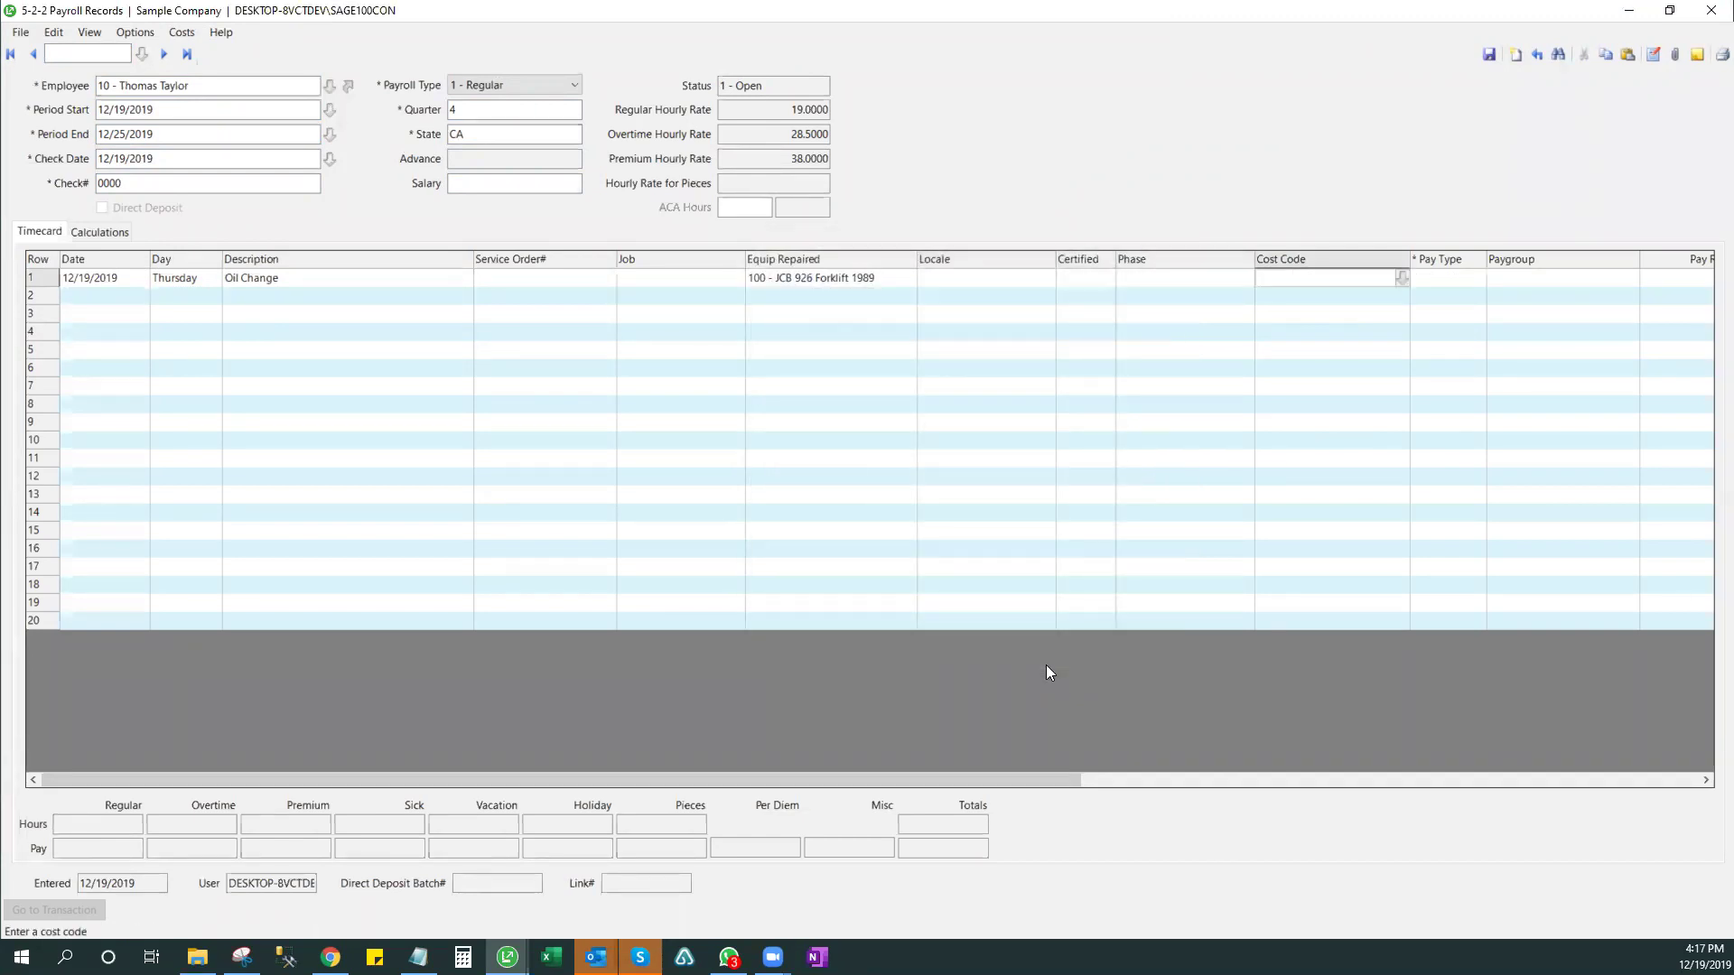
left_click(1401, 278)
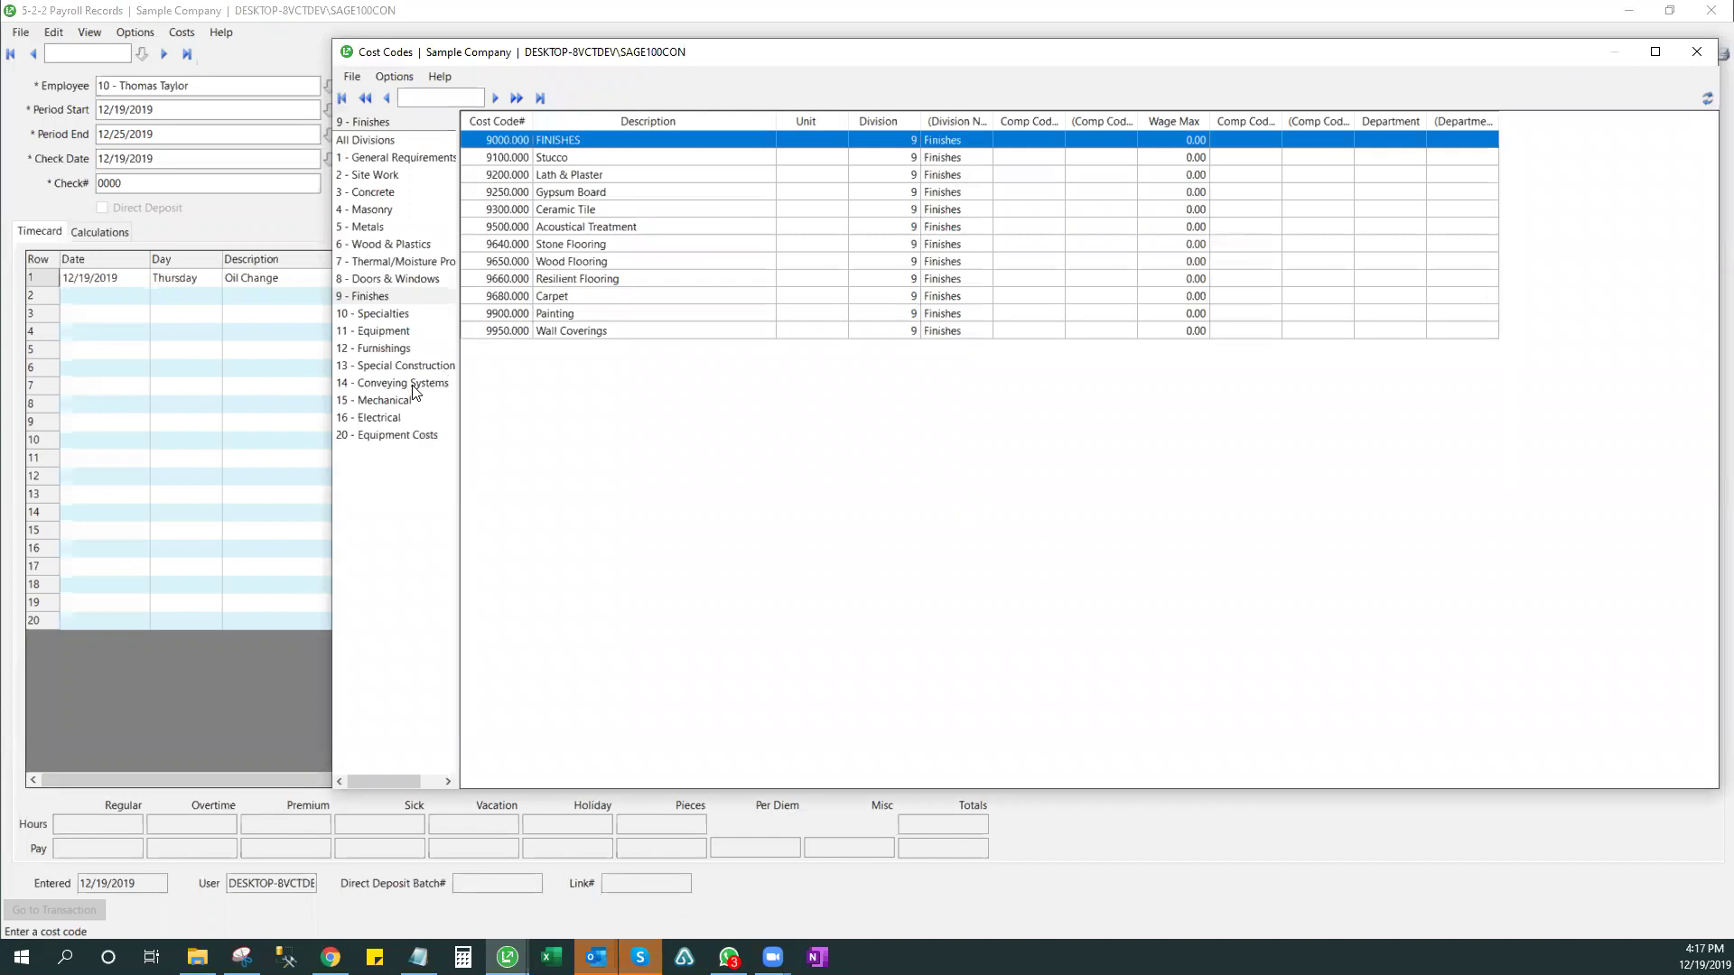
- Pick cost code 100200.000 from division 20, keep Regular pay at 19.0000, and enter 8 hours
left_click(428, 441)
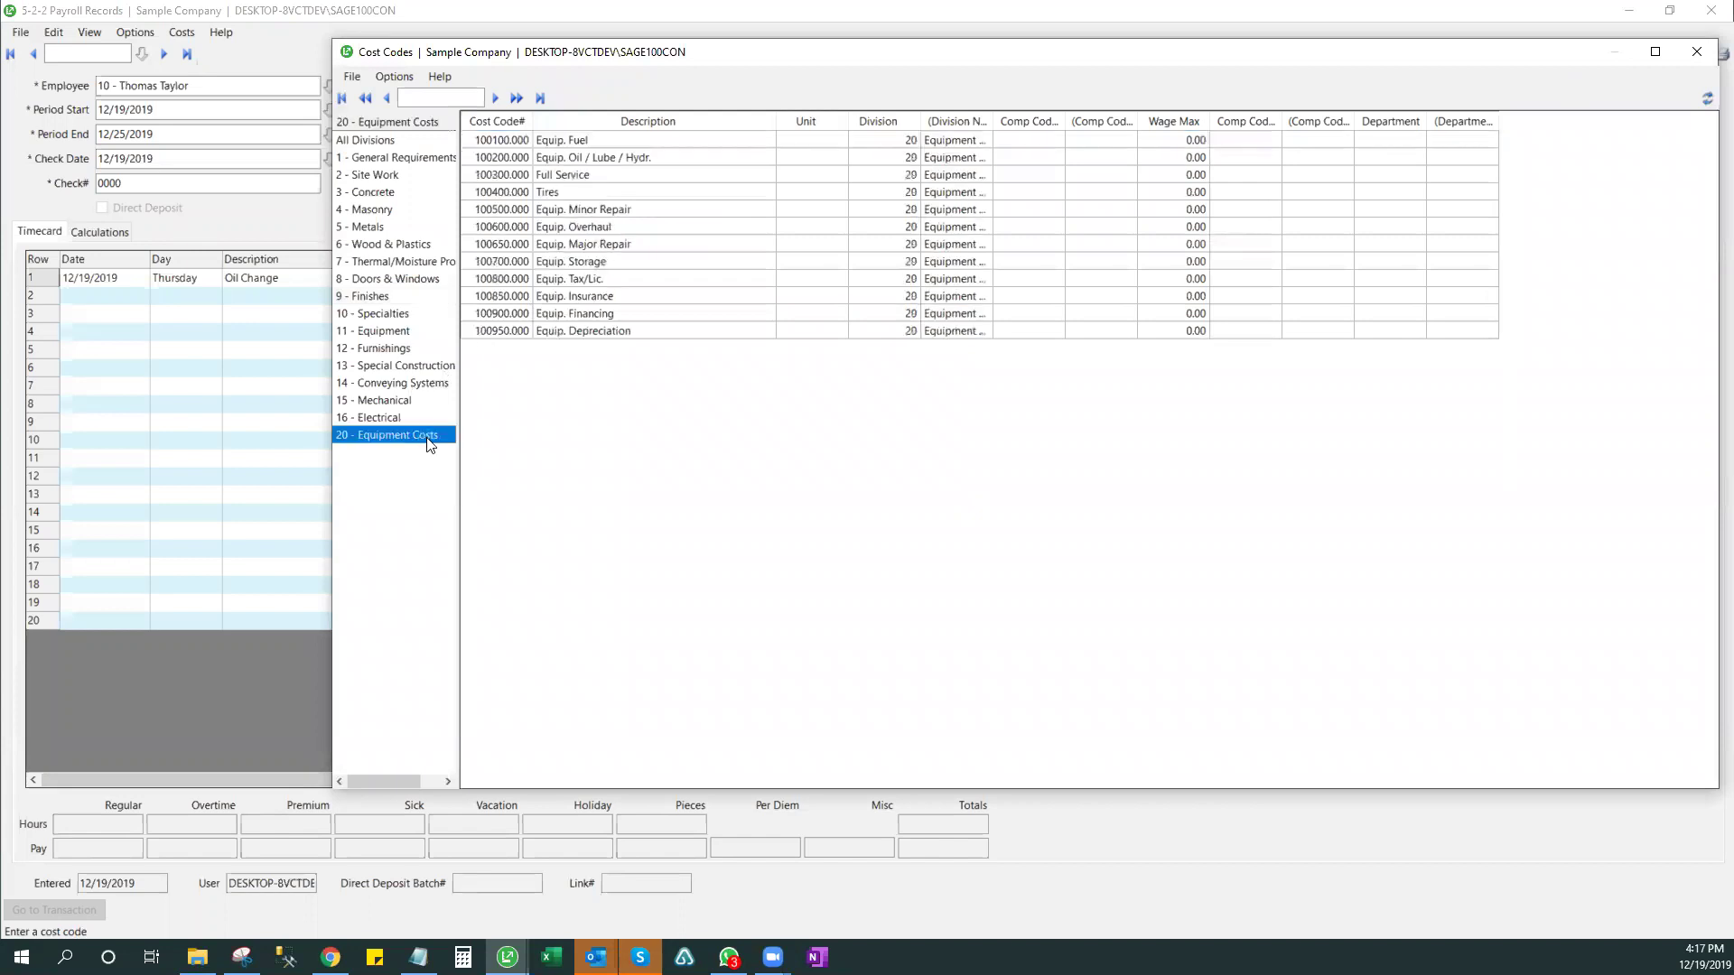
double_click(596, 157)
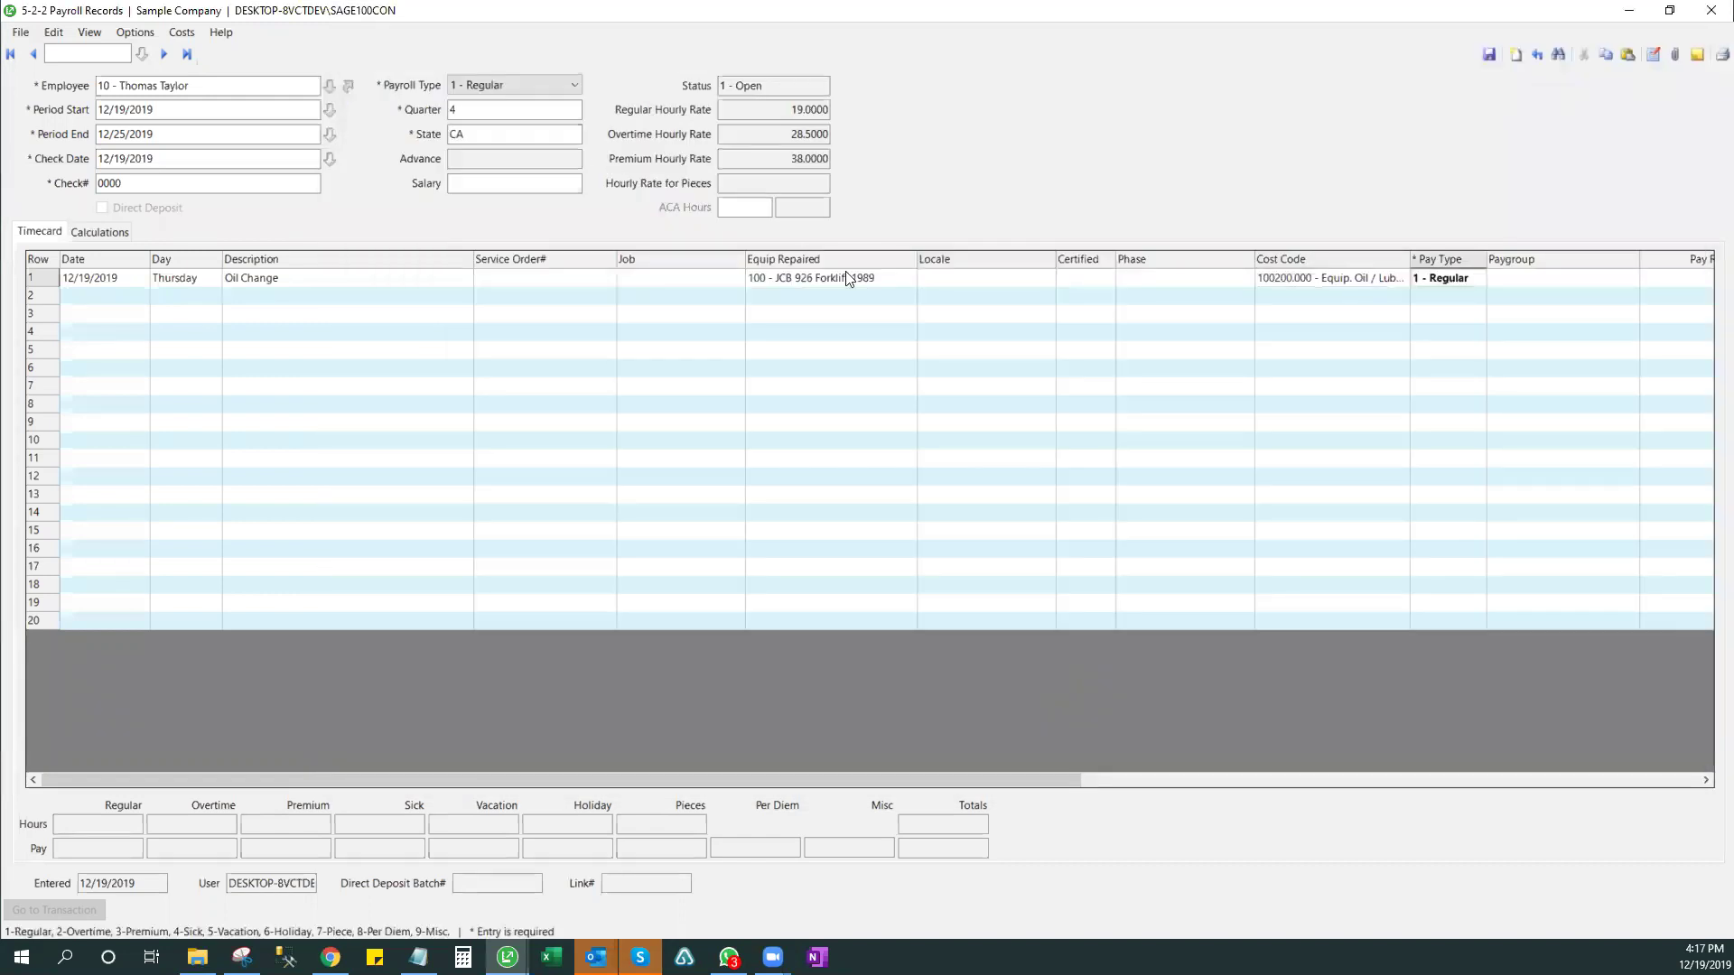
key("Tab")
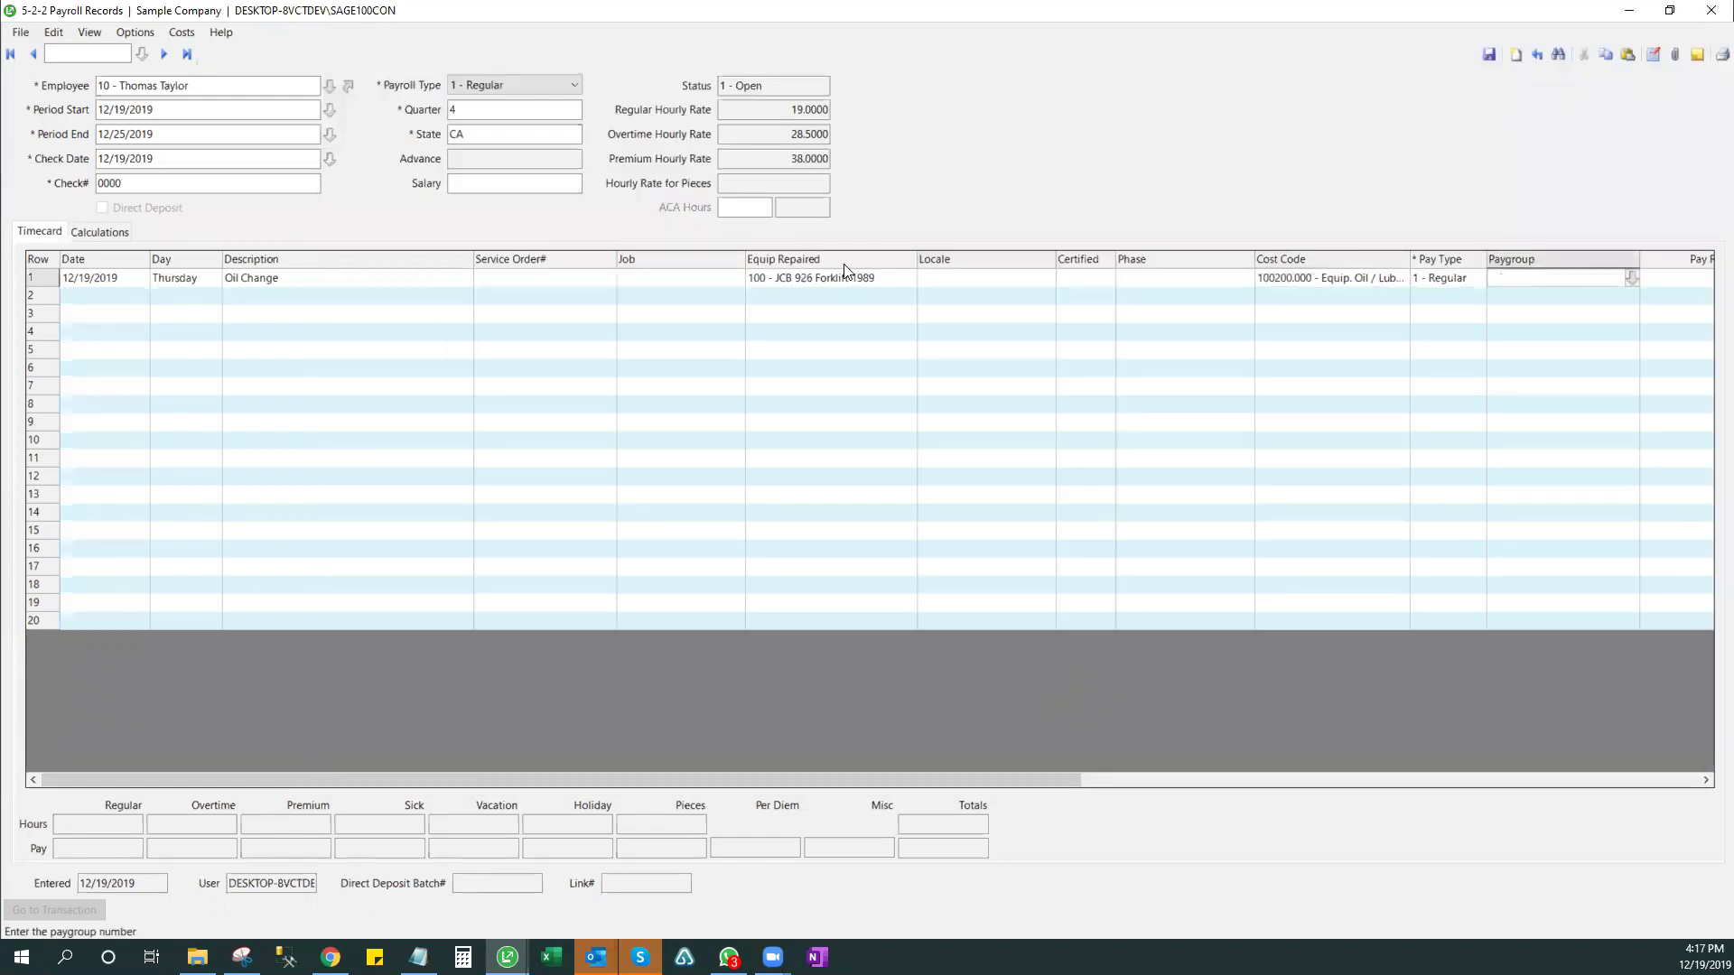
key("Tab")
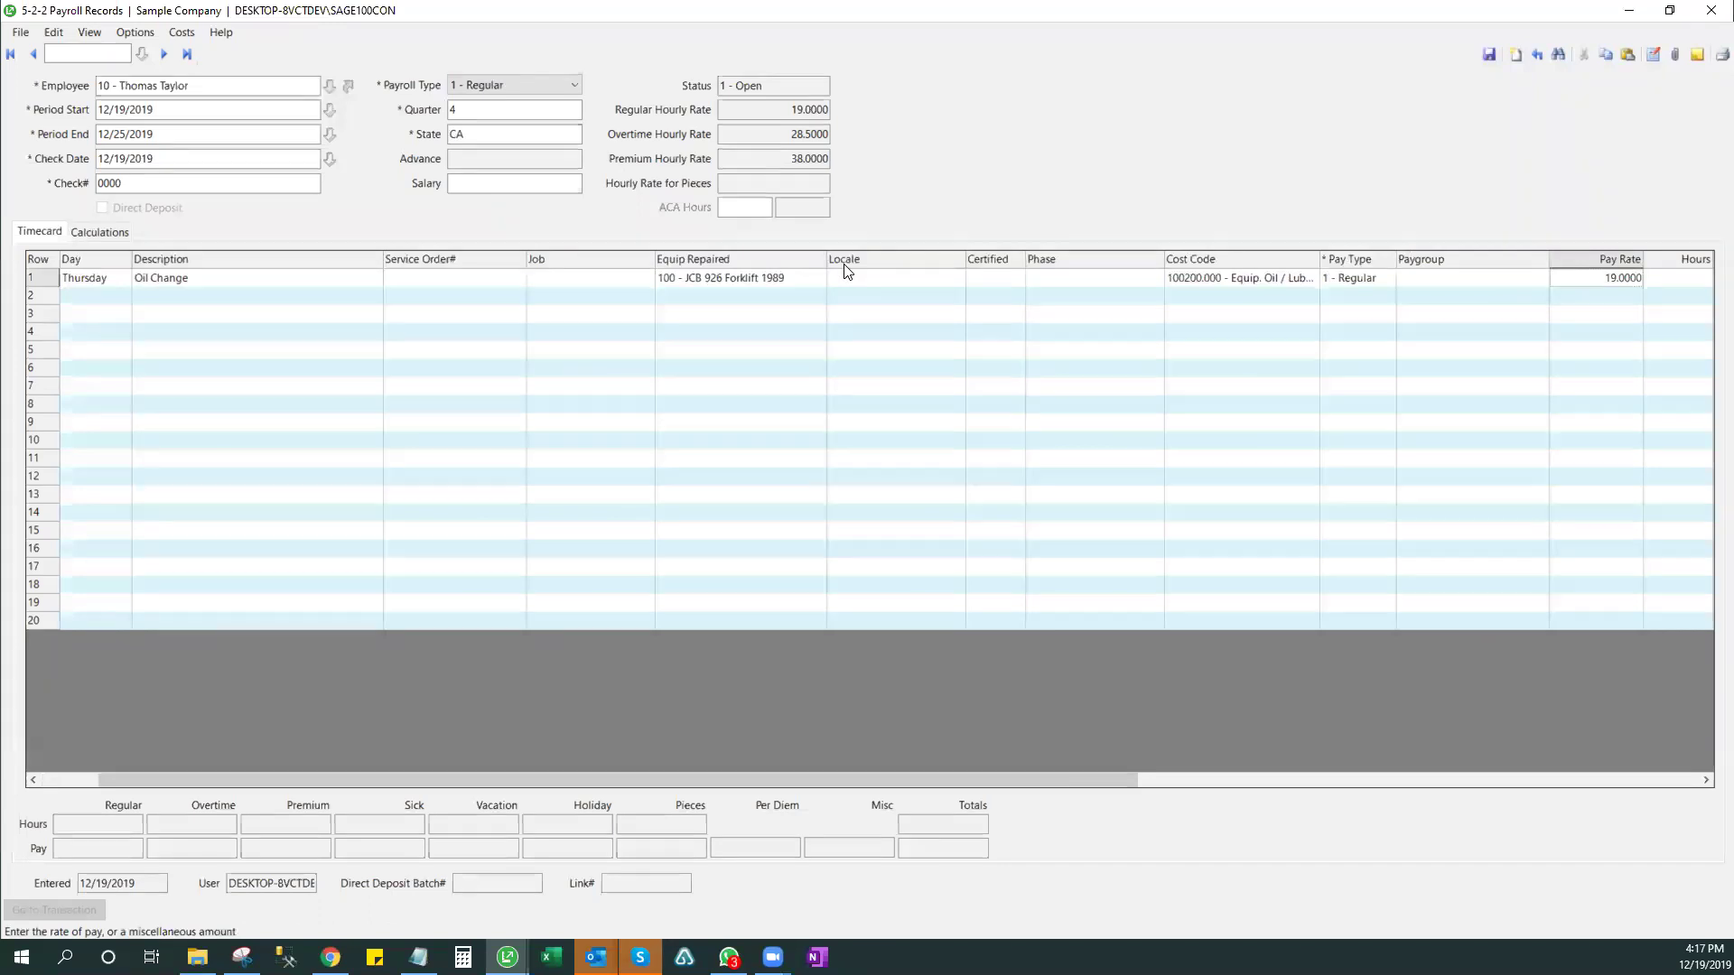
key("Tab")
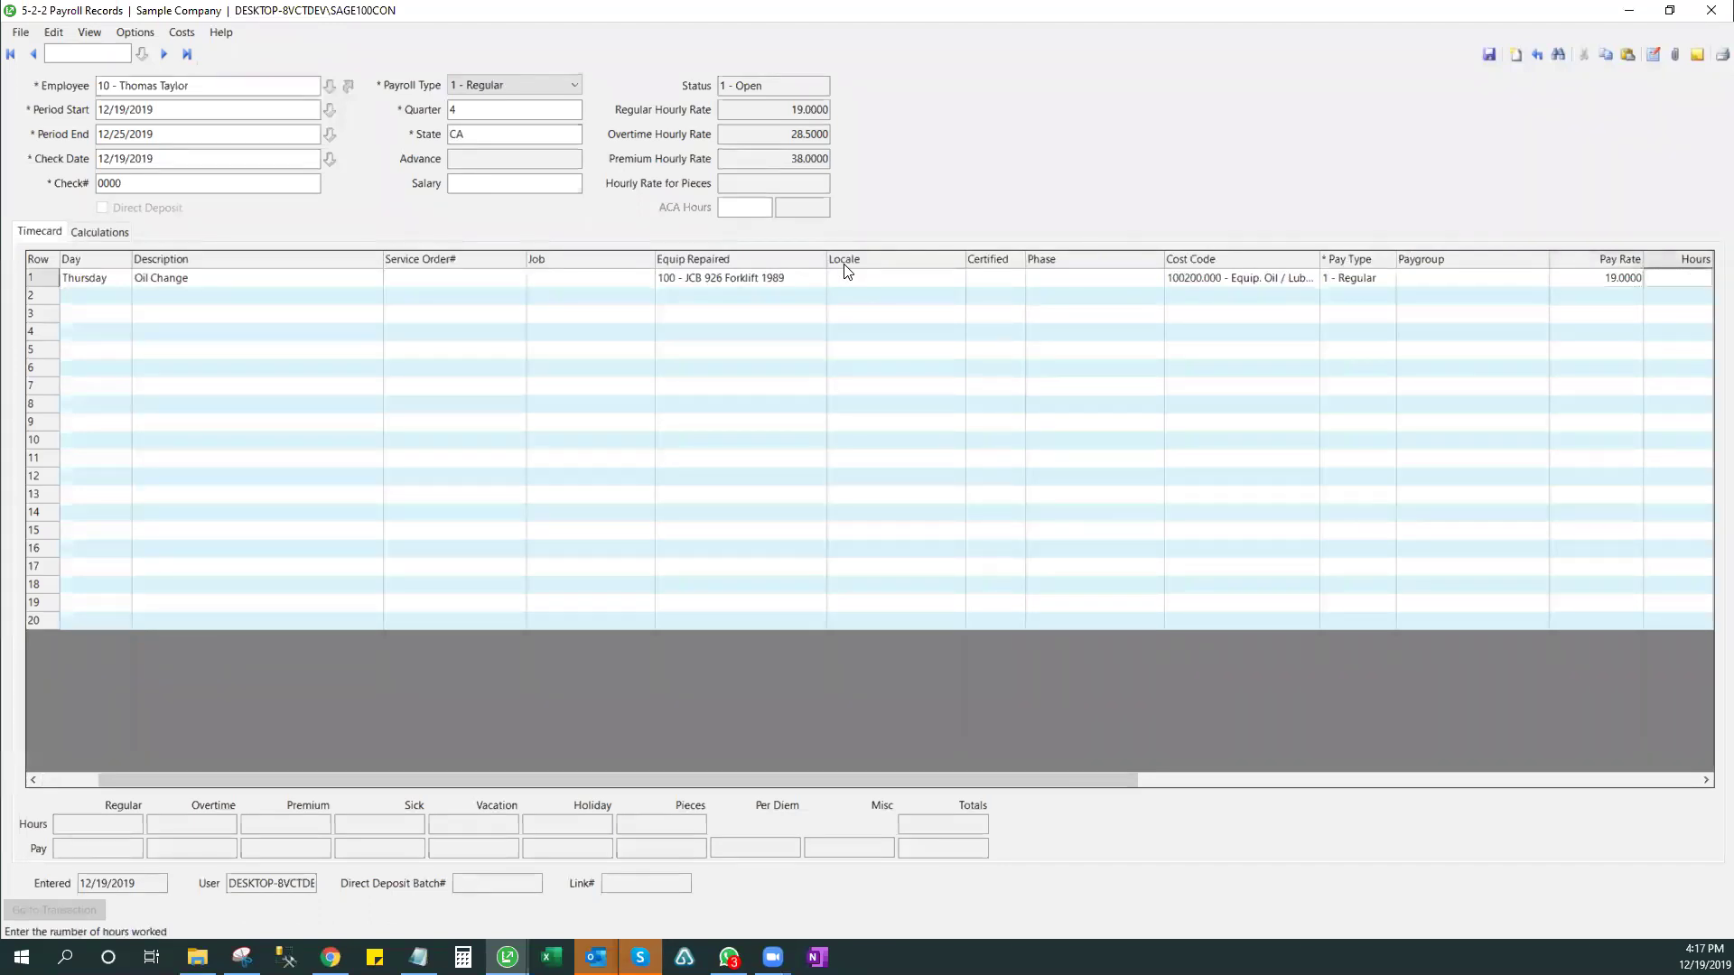
type("8")
key("Tab")
key("Tab")
key("Tab")
key("Tab")
key("Tab")
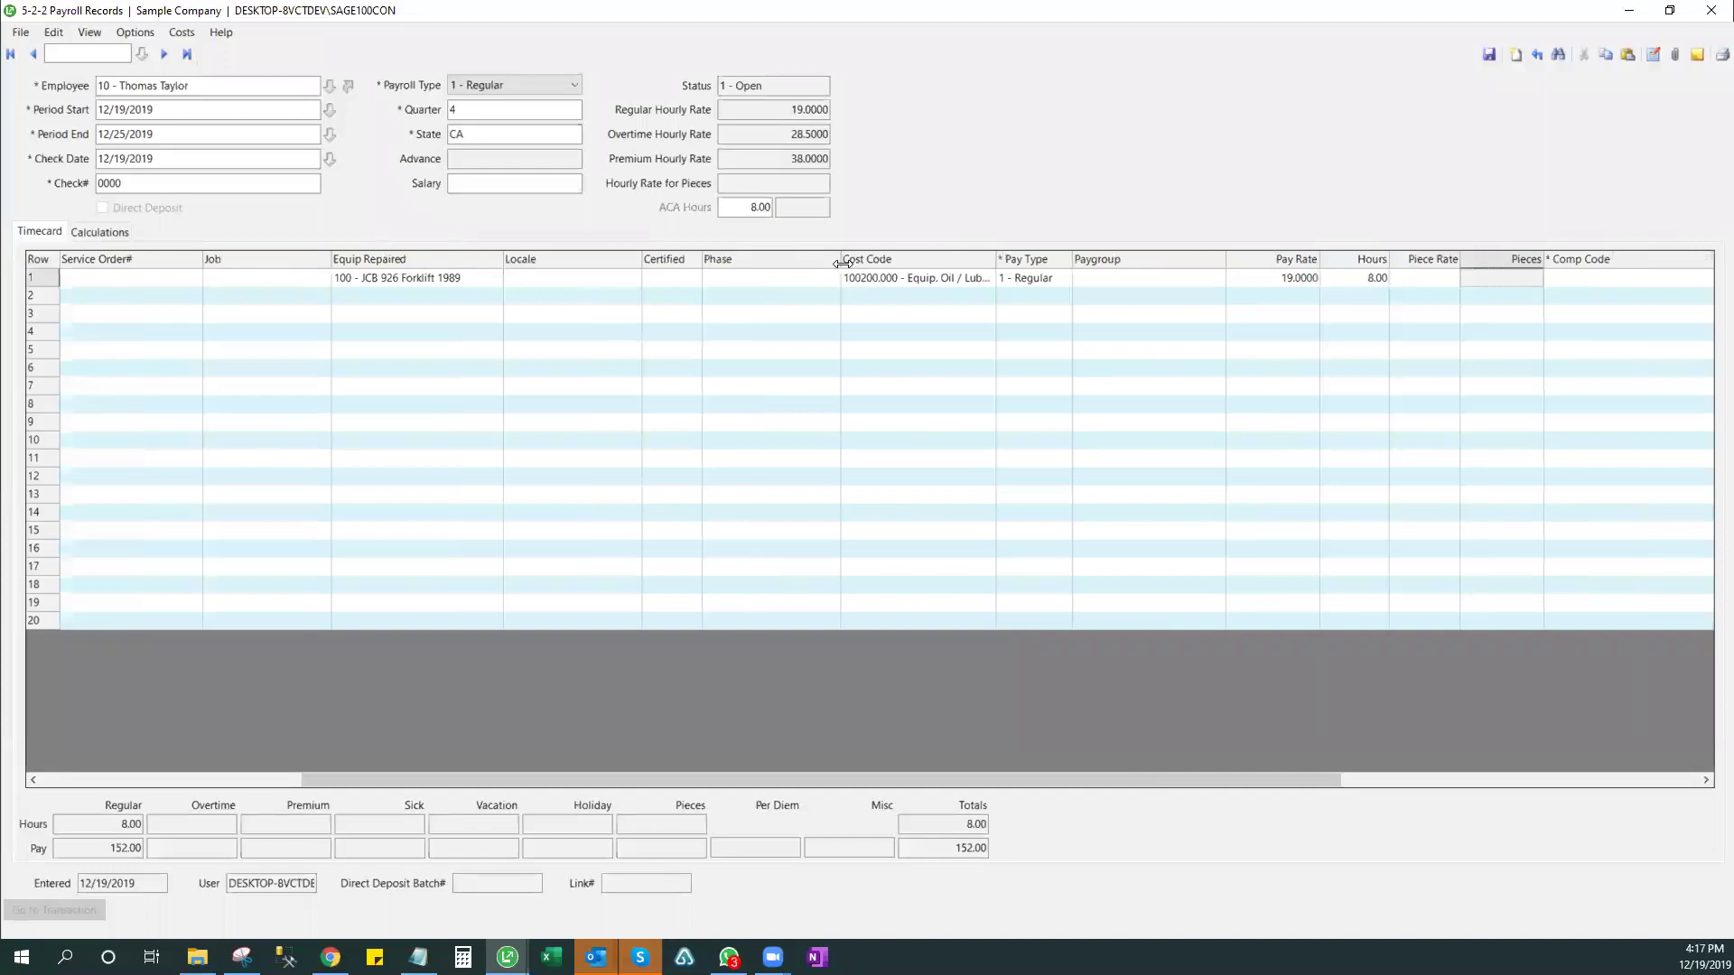
key("Tab")
key("Tab")
key("Tab")
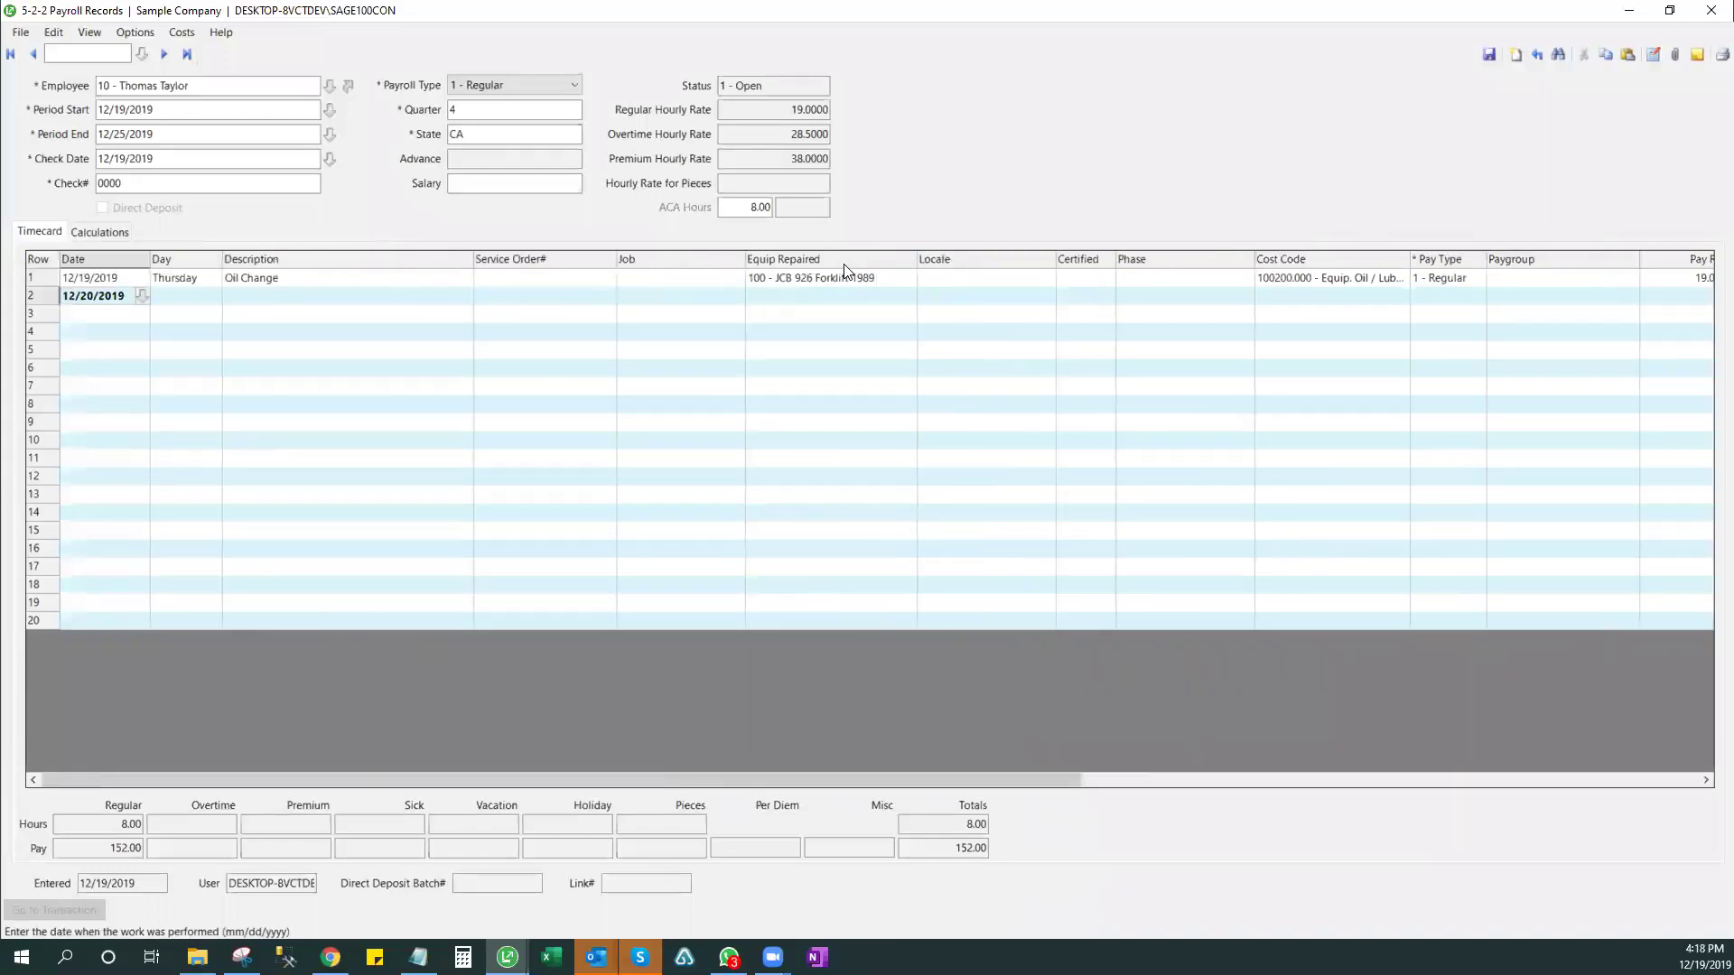
right_click(441, 388)
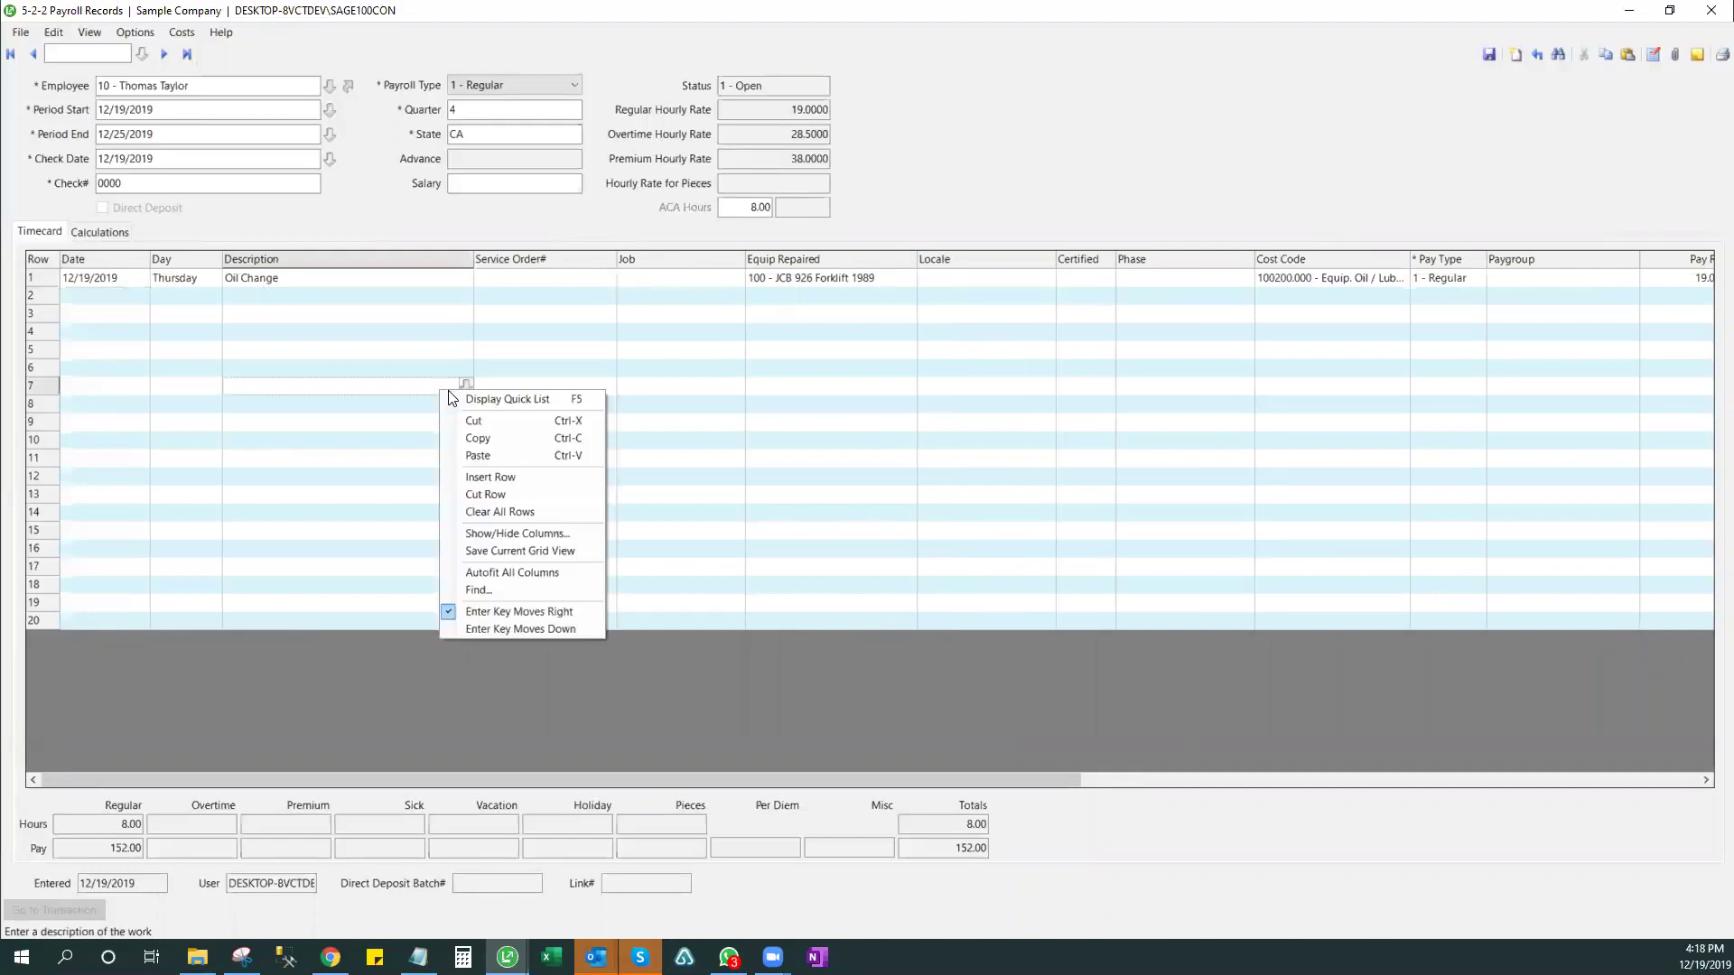
- Fit the timecard columns to their contents and inspect row 1's empty notes
left_click(541, 573)
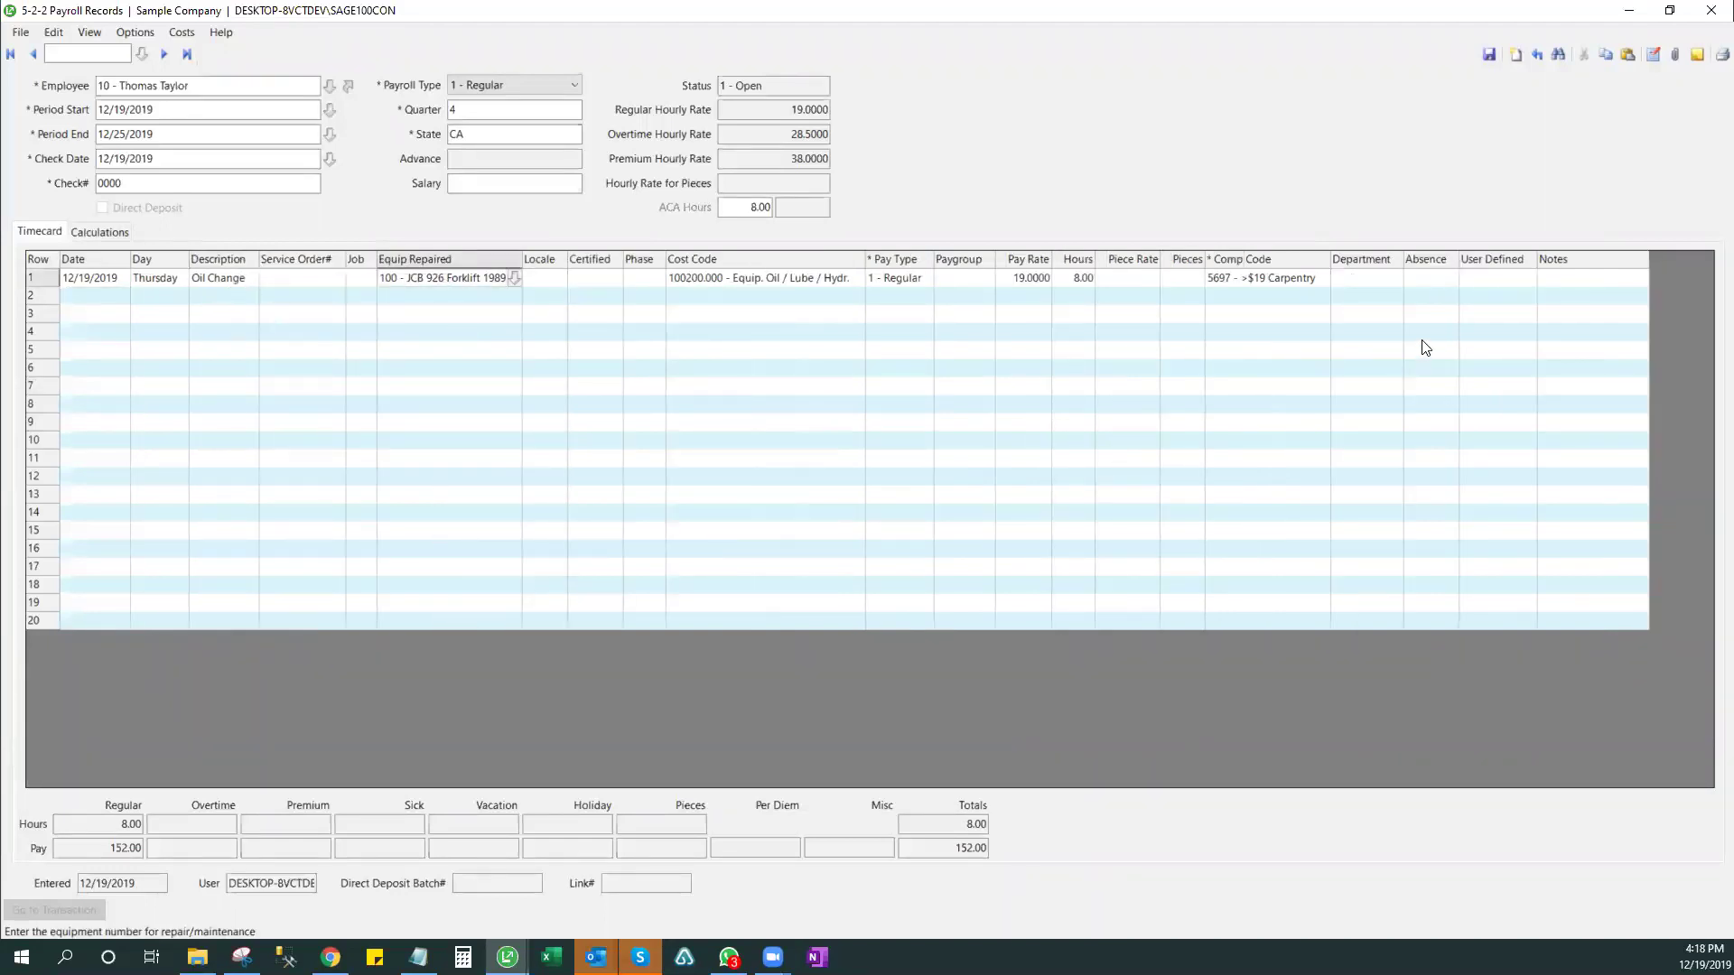
left_click(1594, 282)
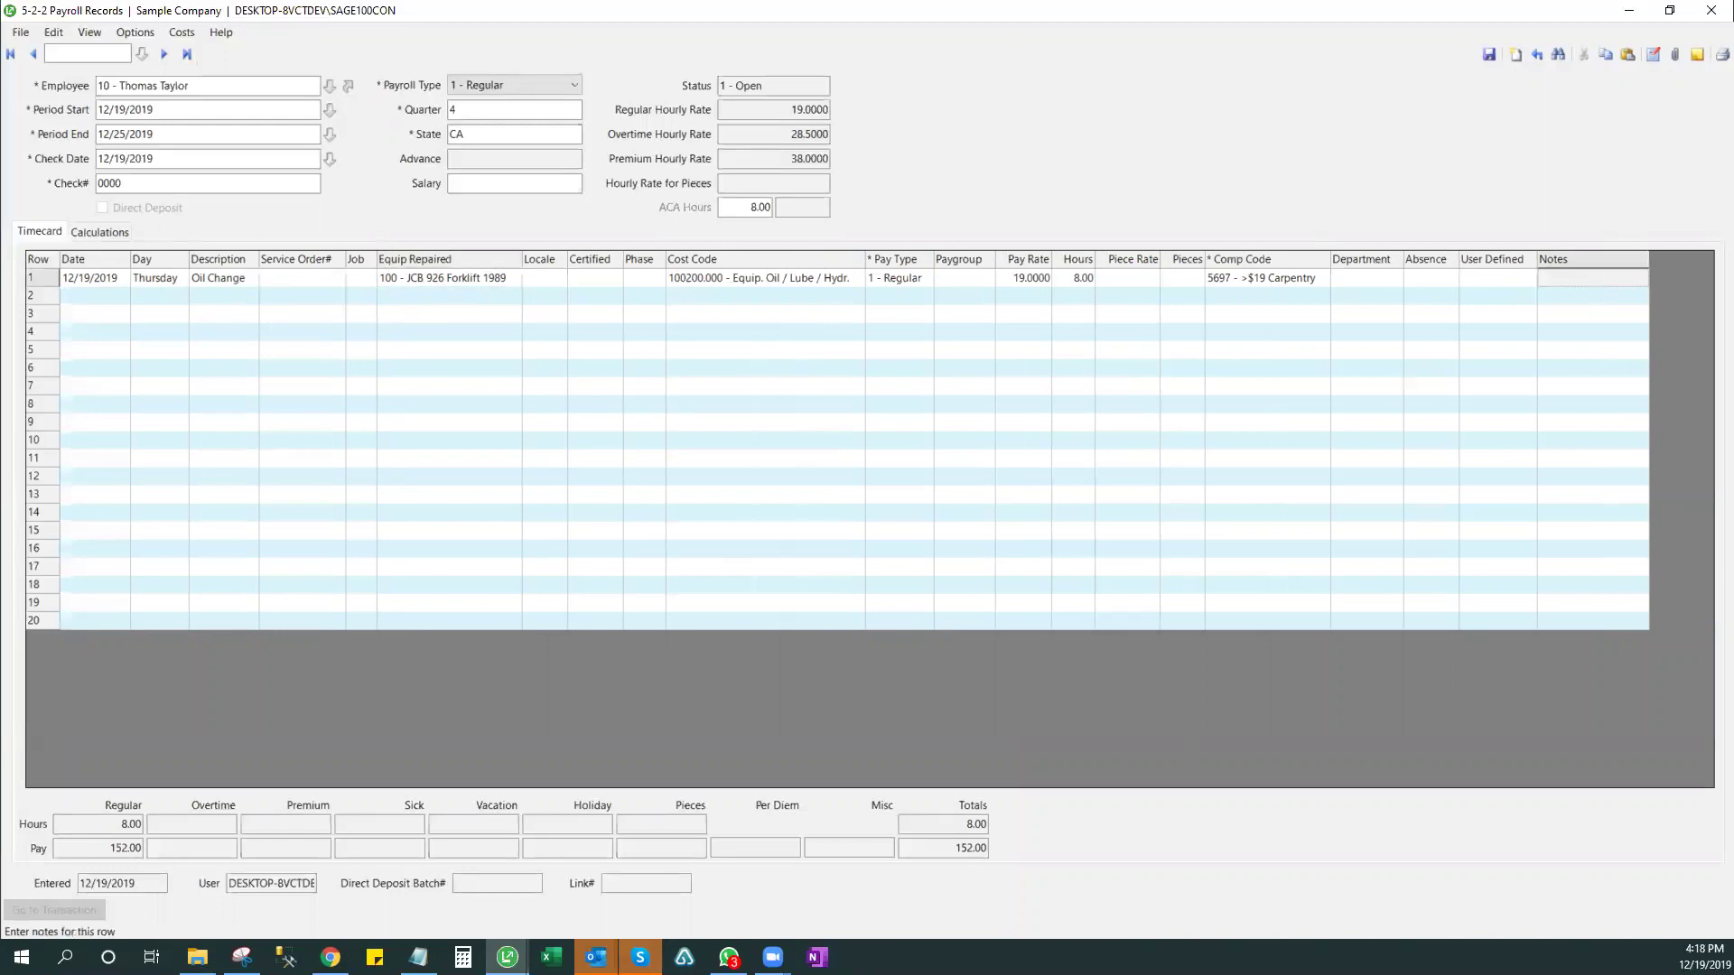
double_click(1594, 280)
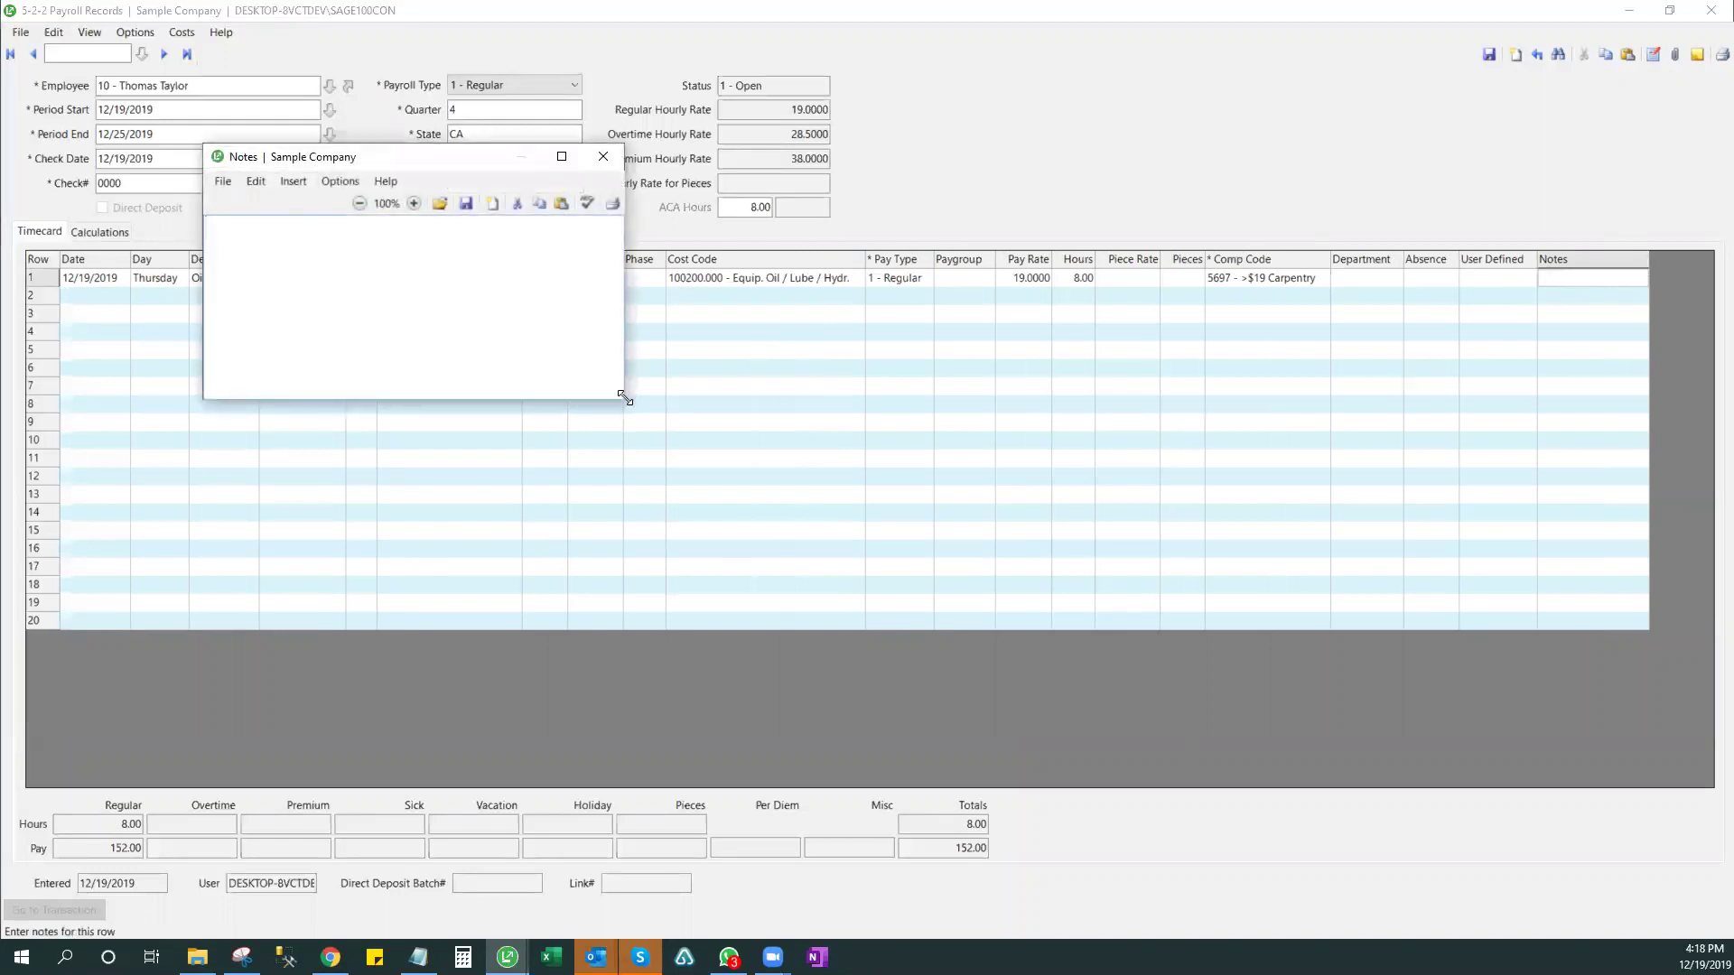
left_click_drag(619, 402, 800, 605)
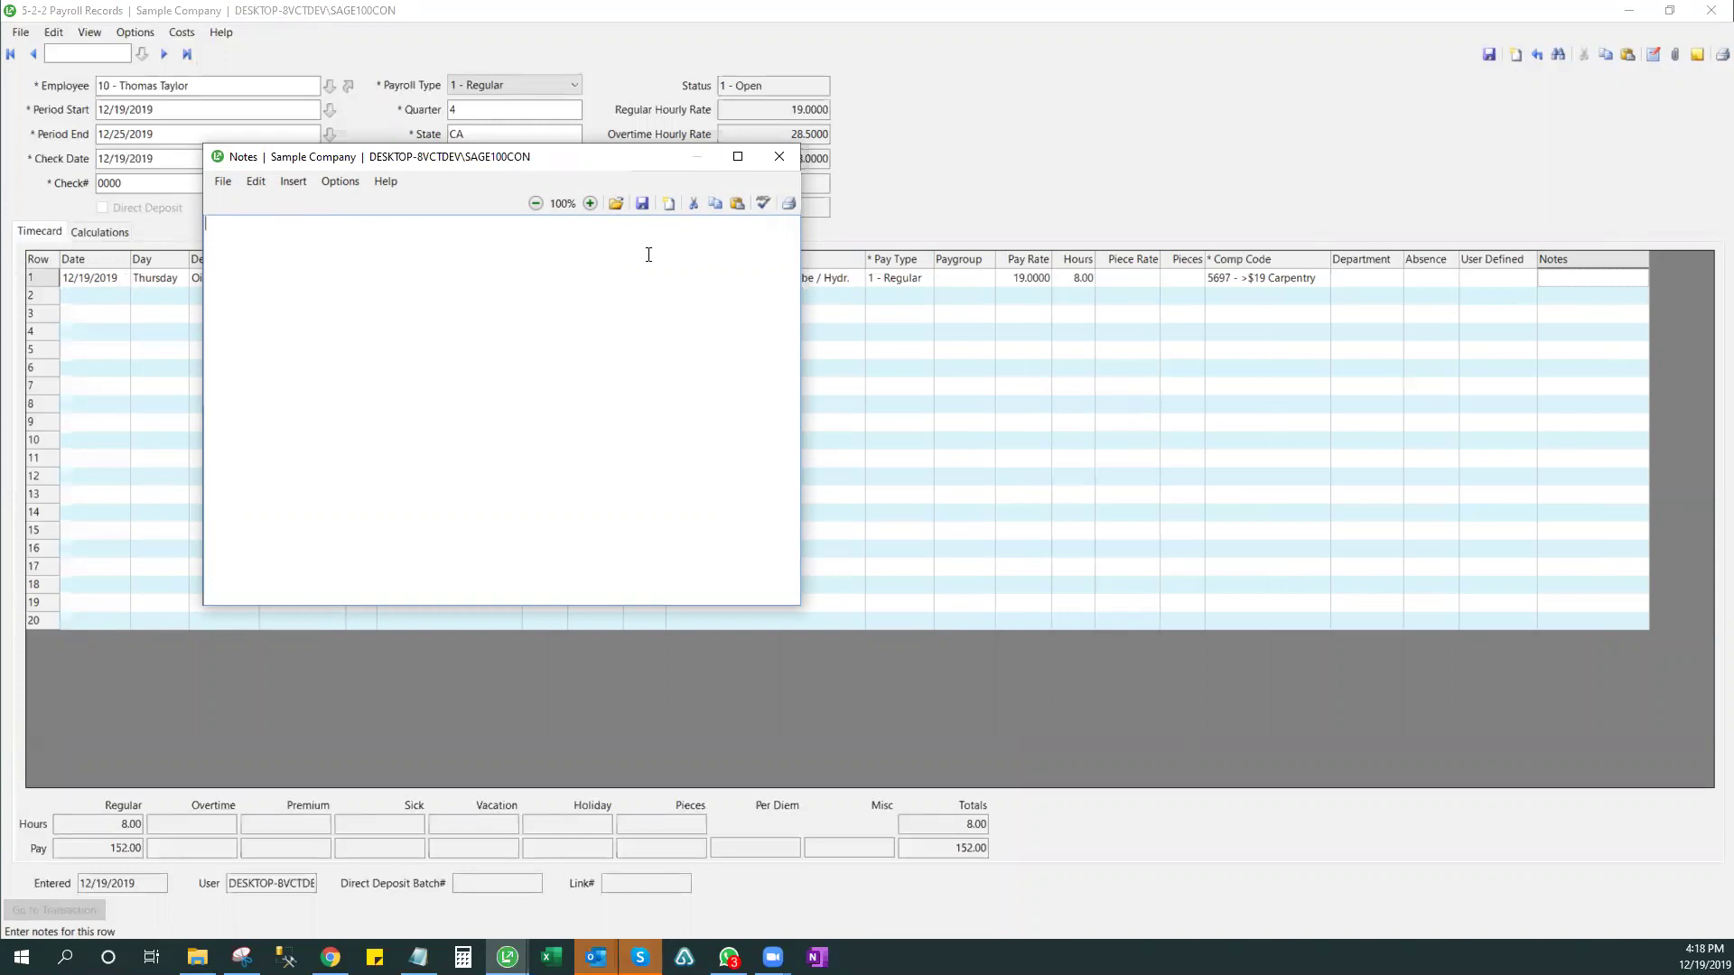
left_click(779, 159)
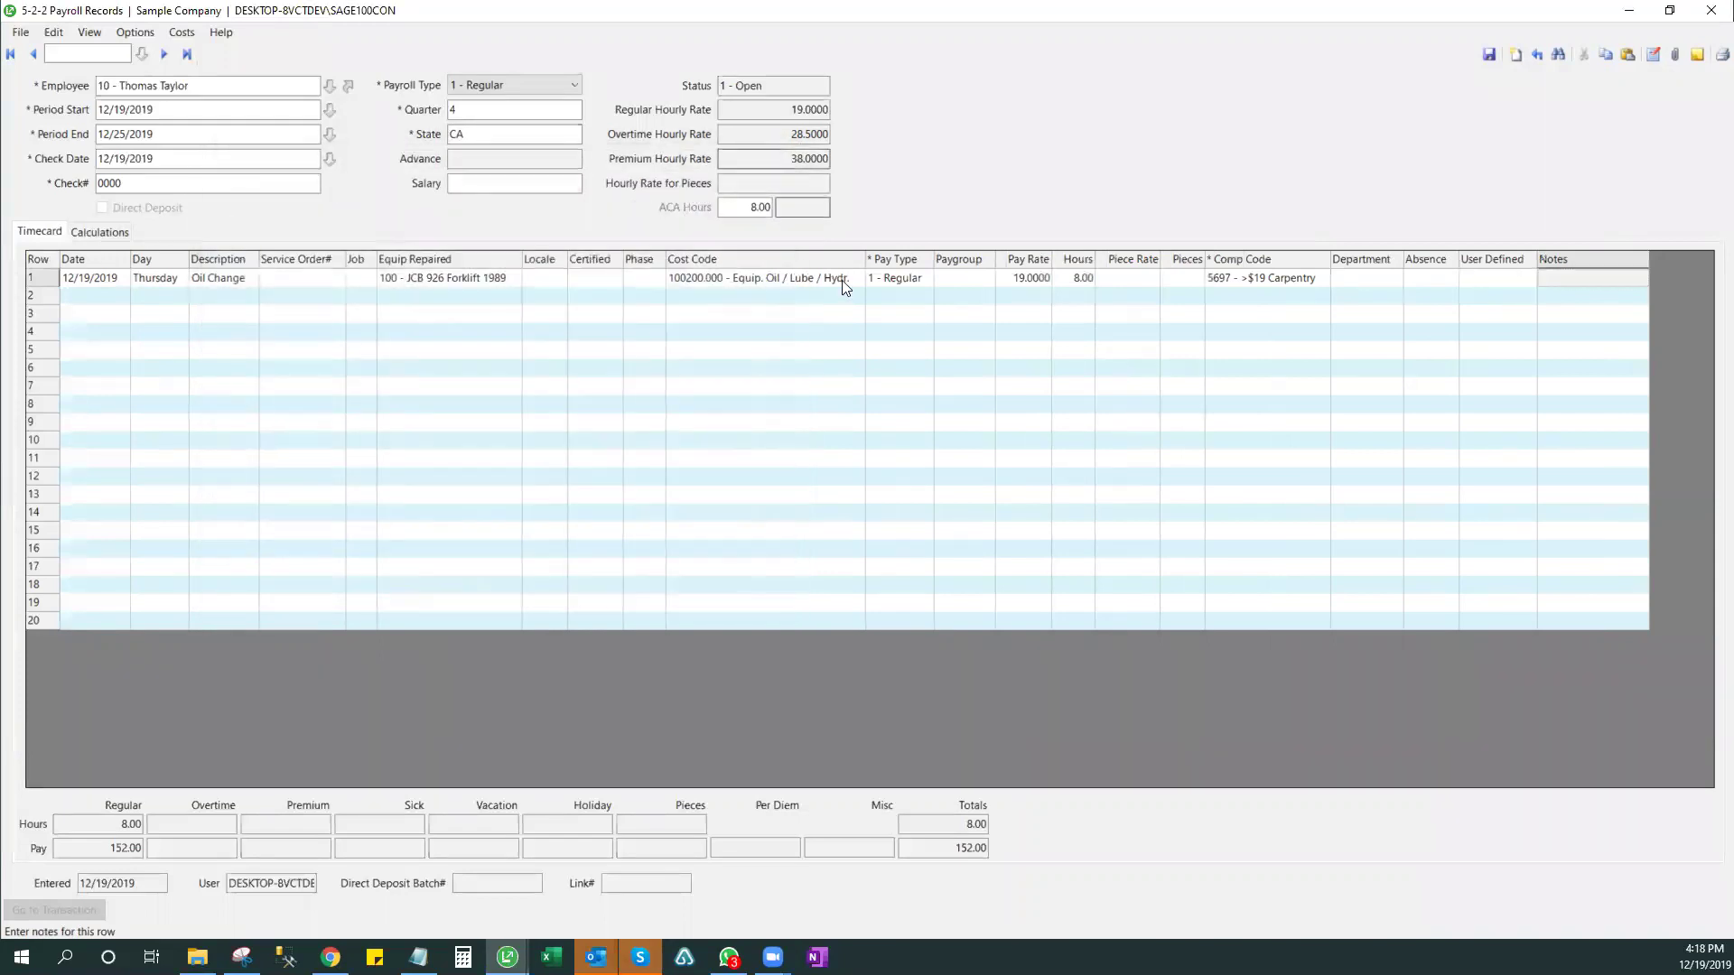
left_click(466, 282)
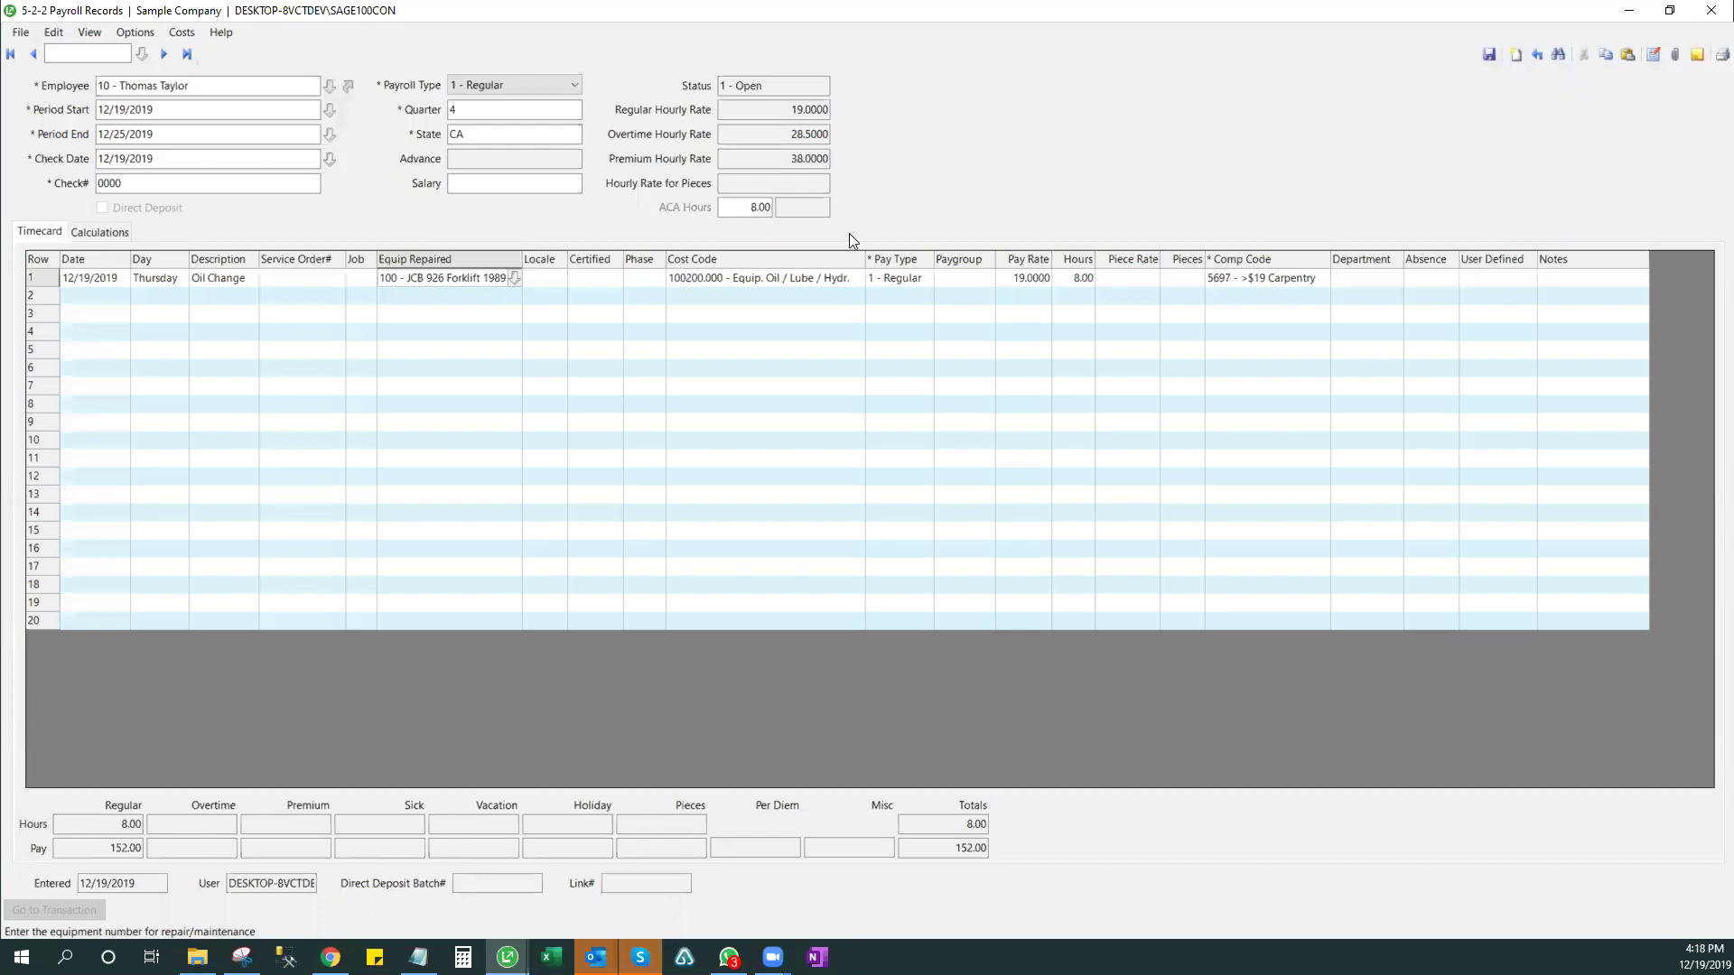
- Close the Payroll Records window, answer the save prompt, and expand 1 - General Ledger
left_click(1709, 11)
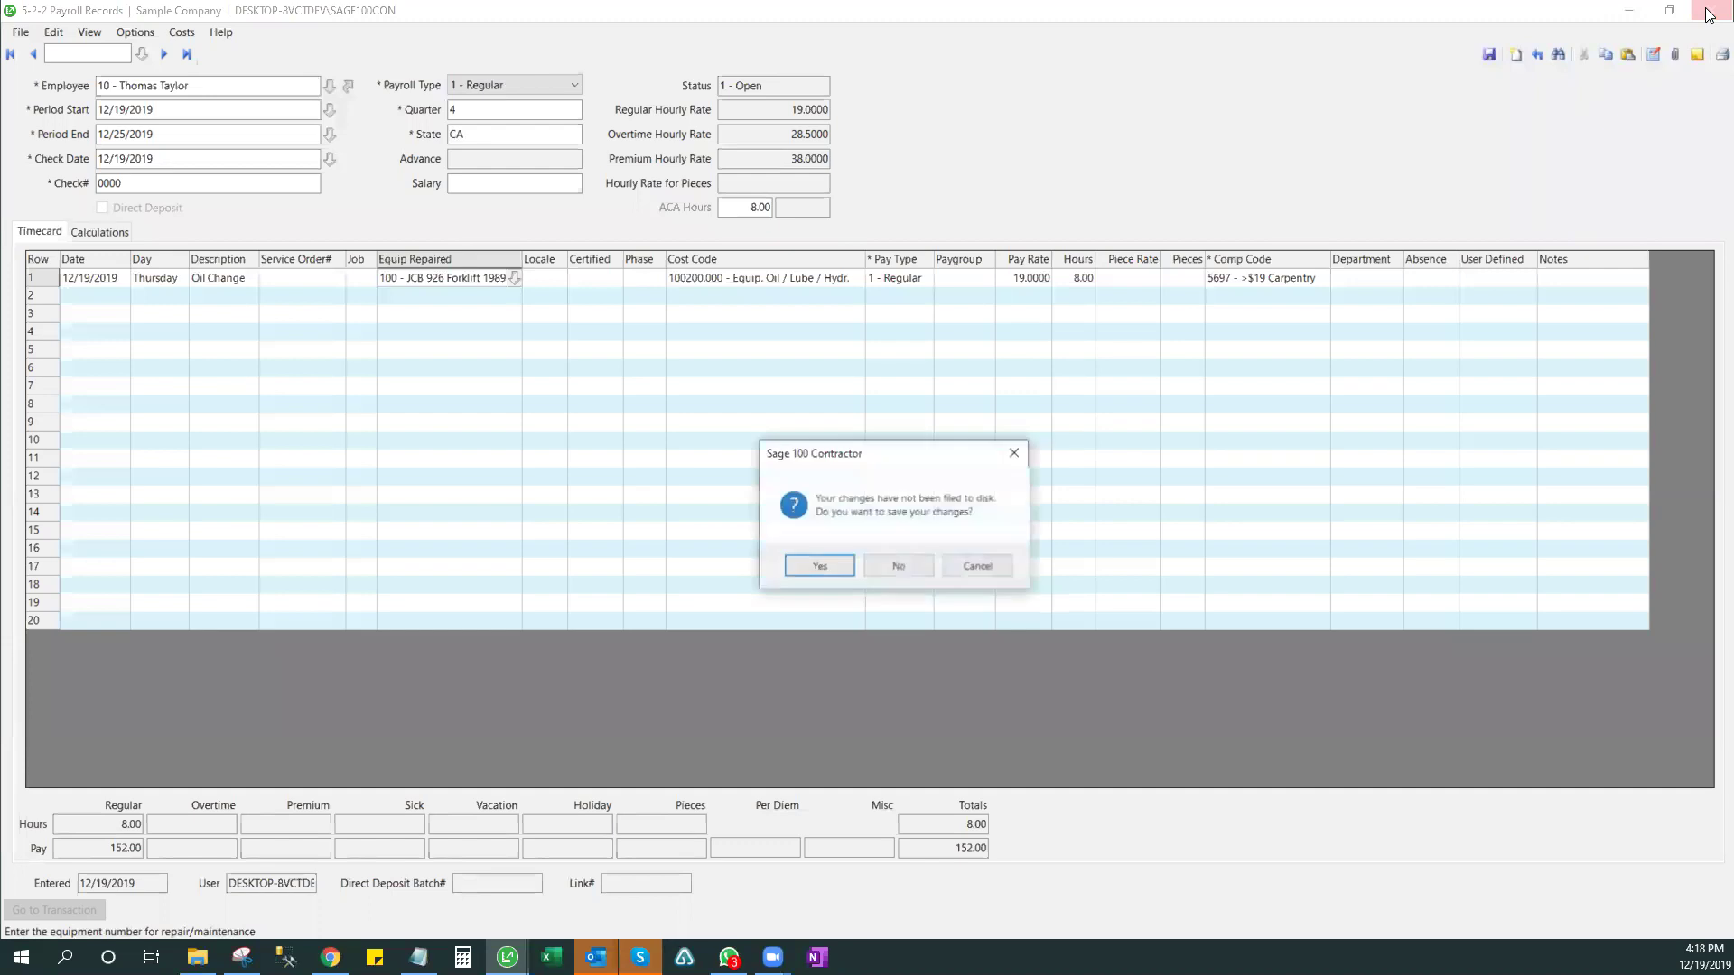
left_click(898, 567)
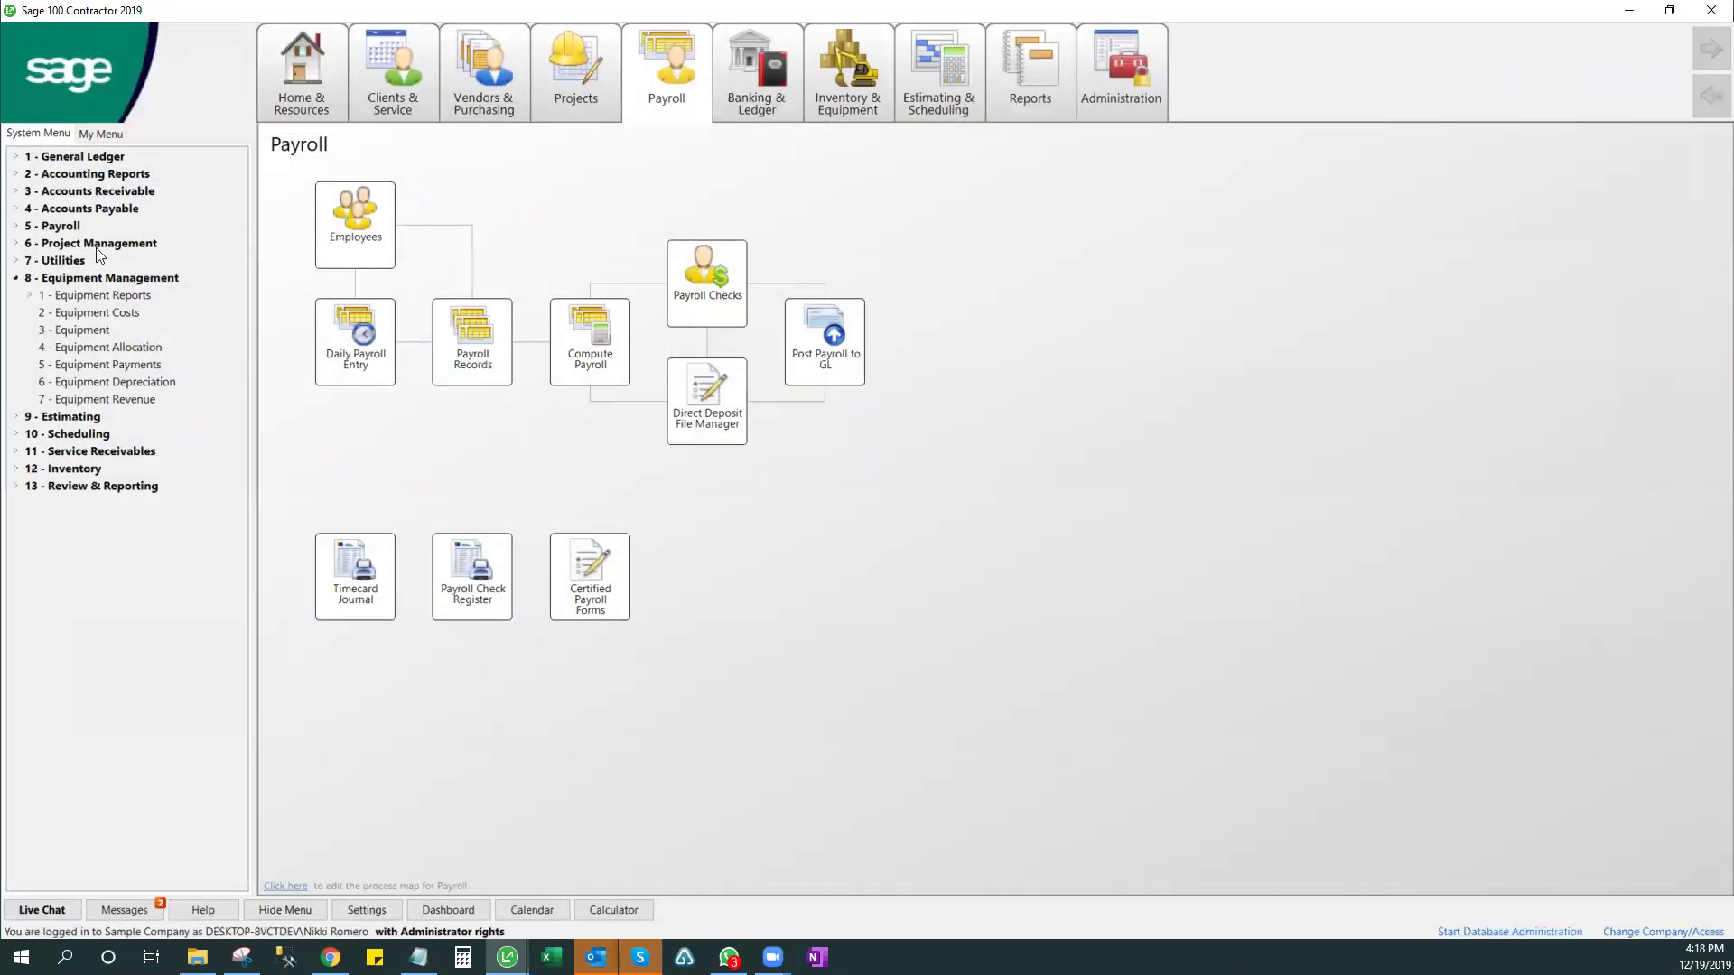
left_click(81, 158)
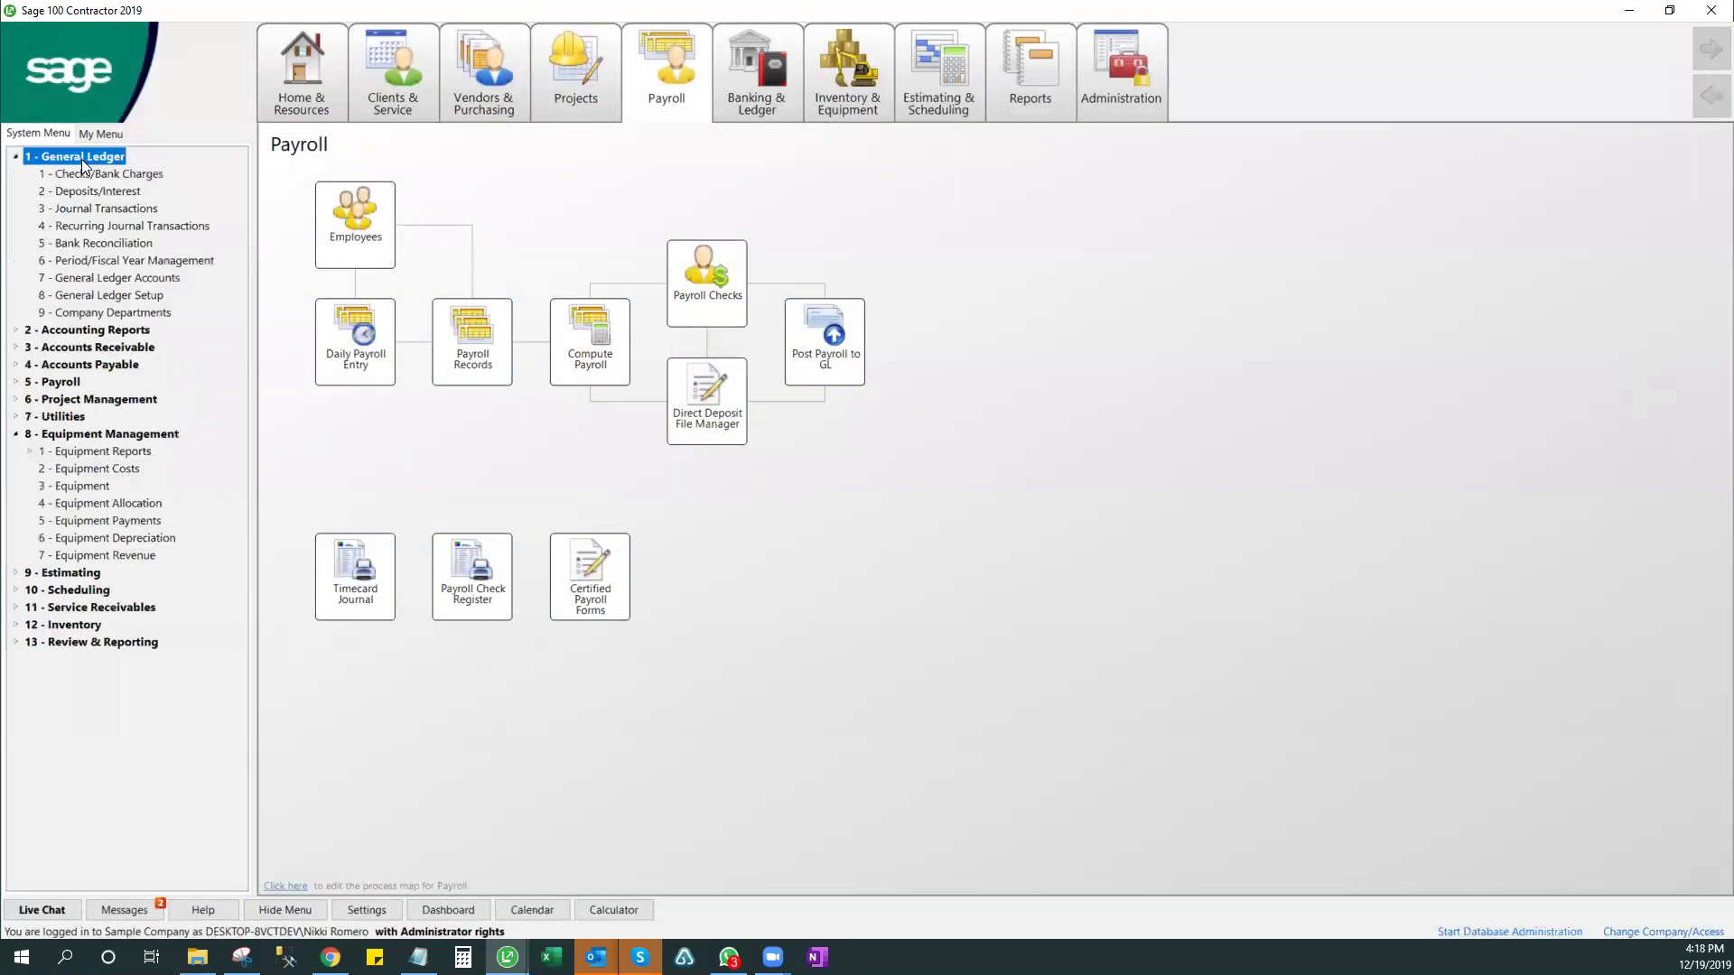
left_click(121, 296)
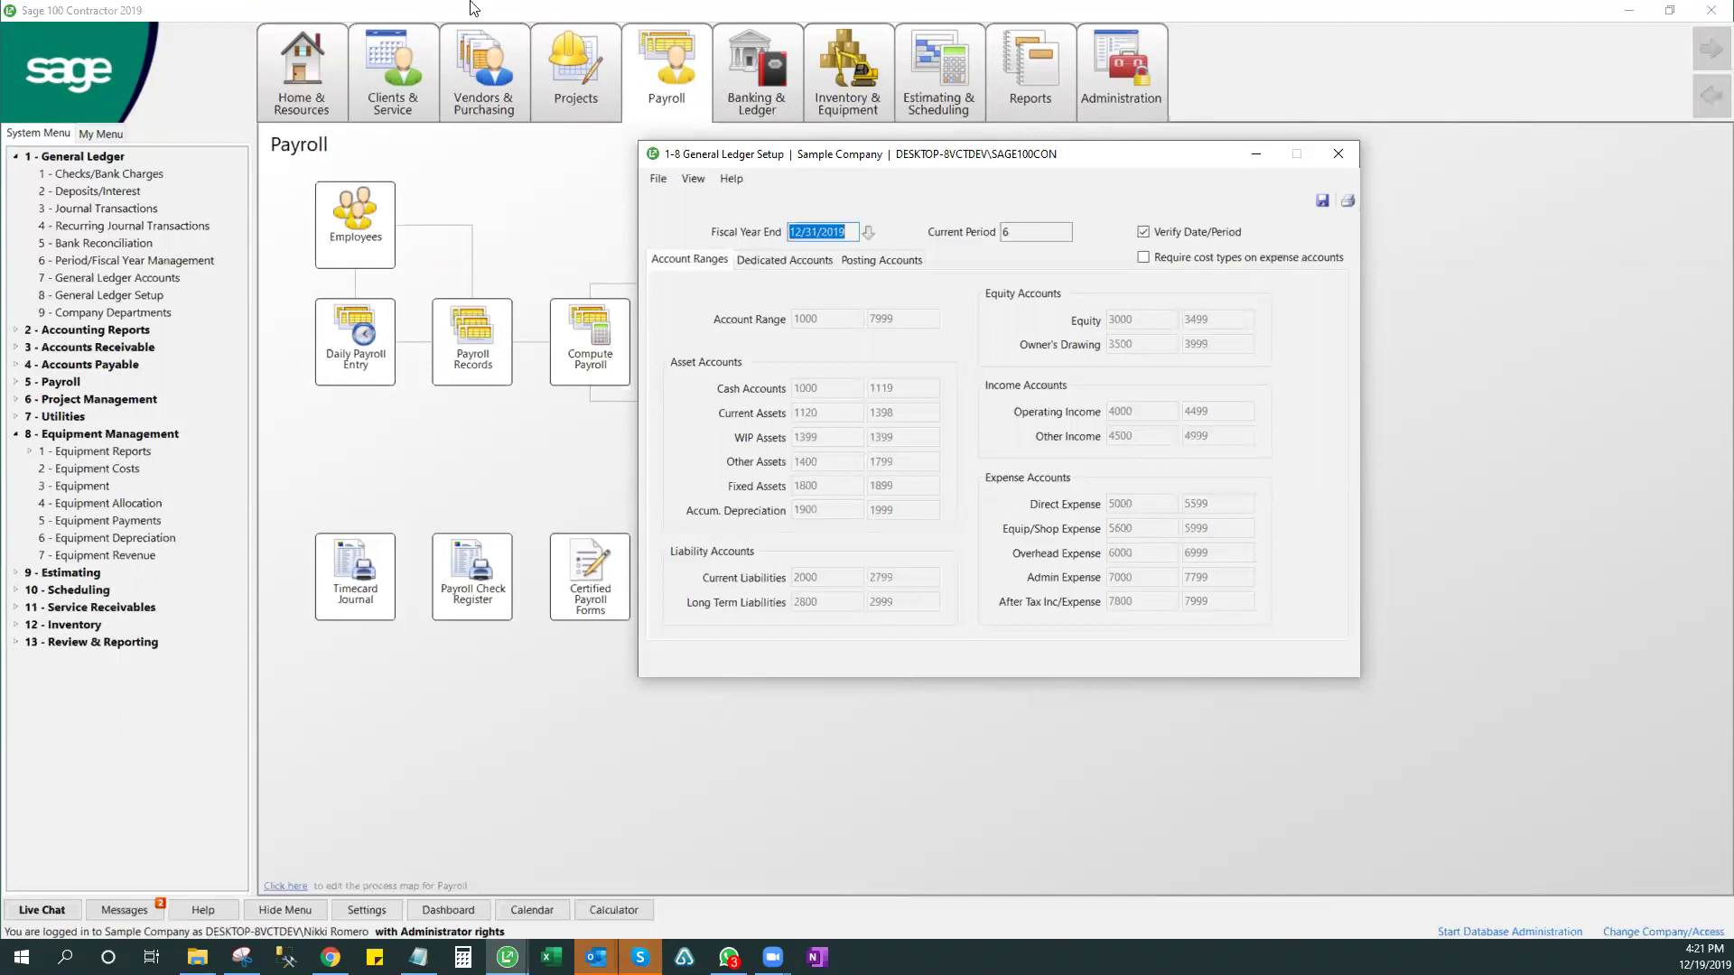
left_click(1338, 154)
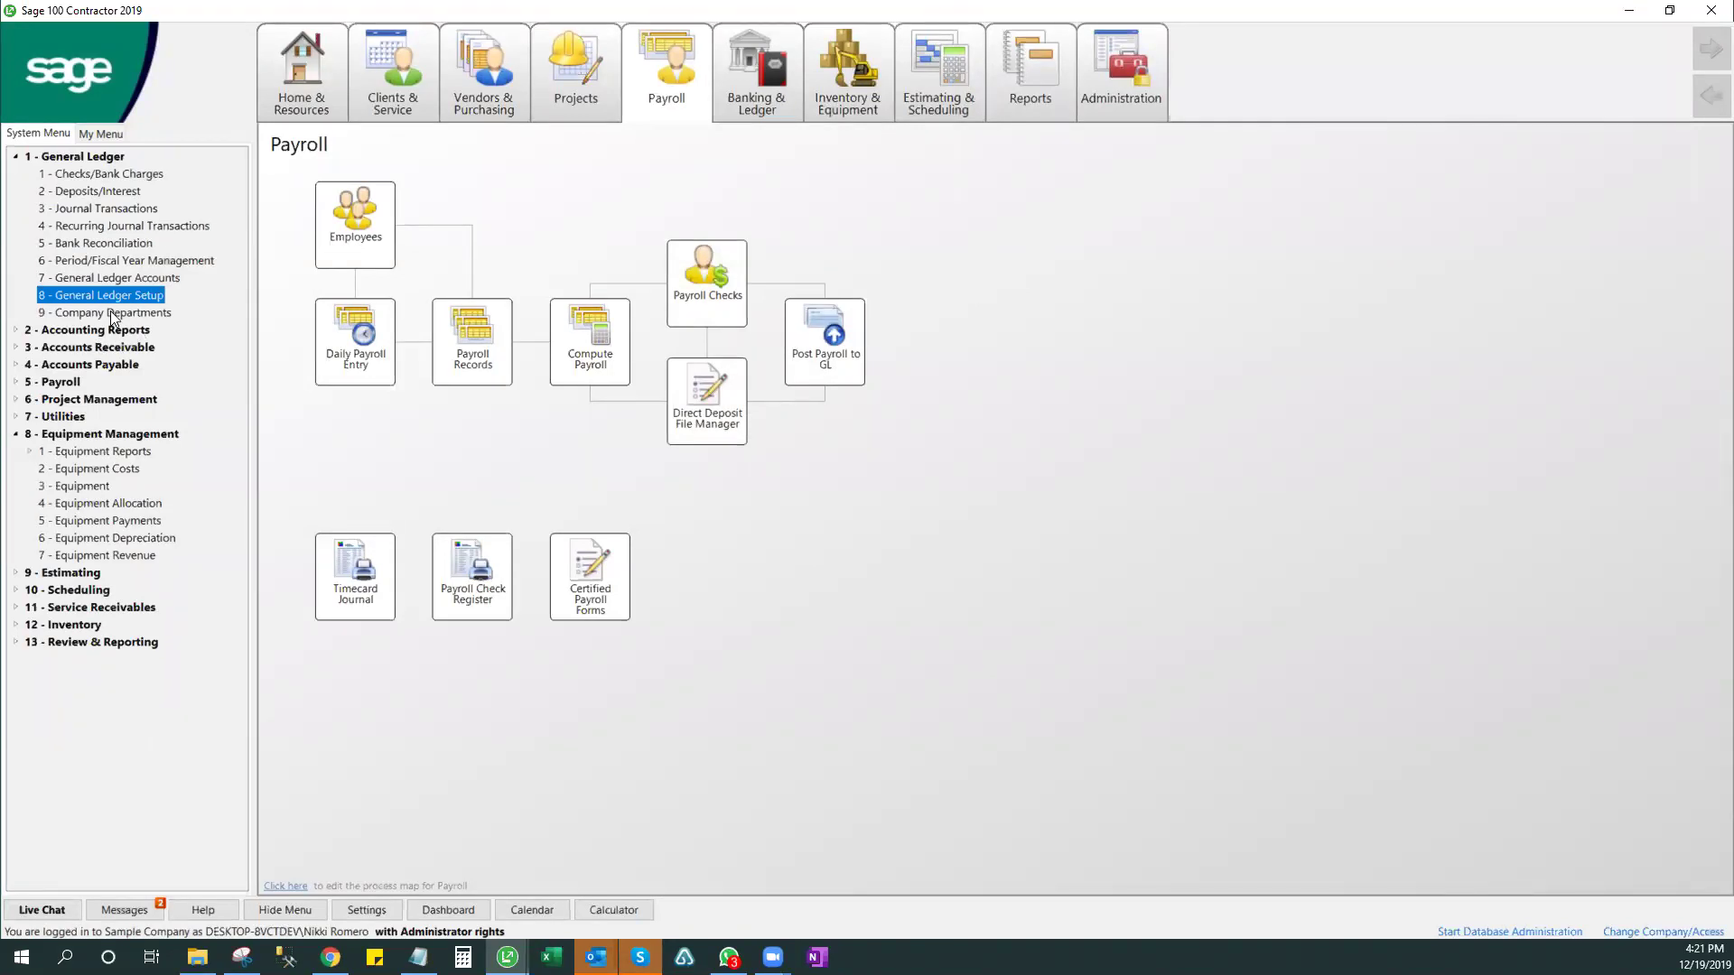
- Preview 7 - Chart of Accounts under 2 - Accounting Reports full-screen through page 3, then close it
double_click(94, 330)
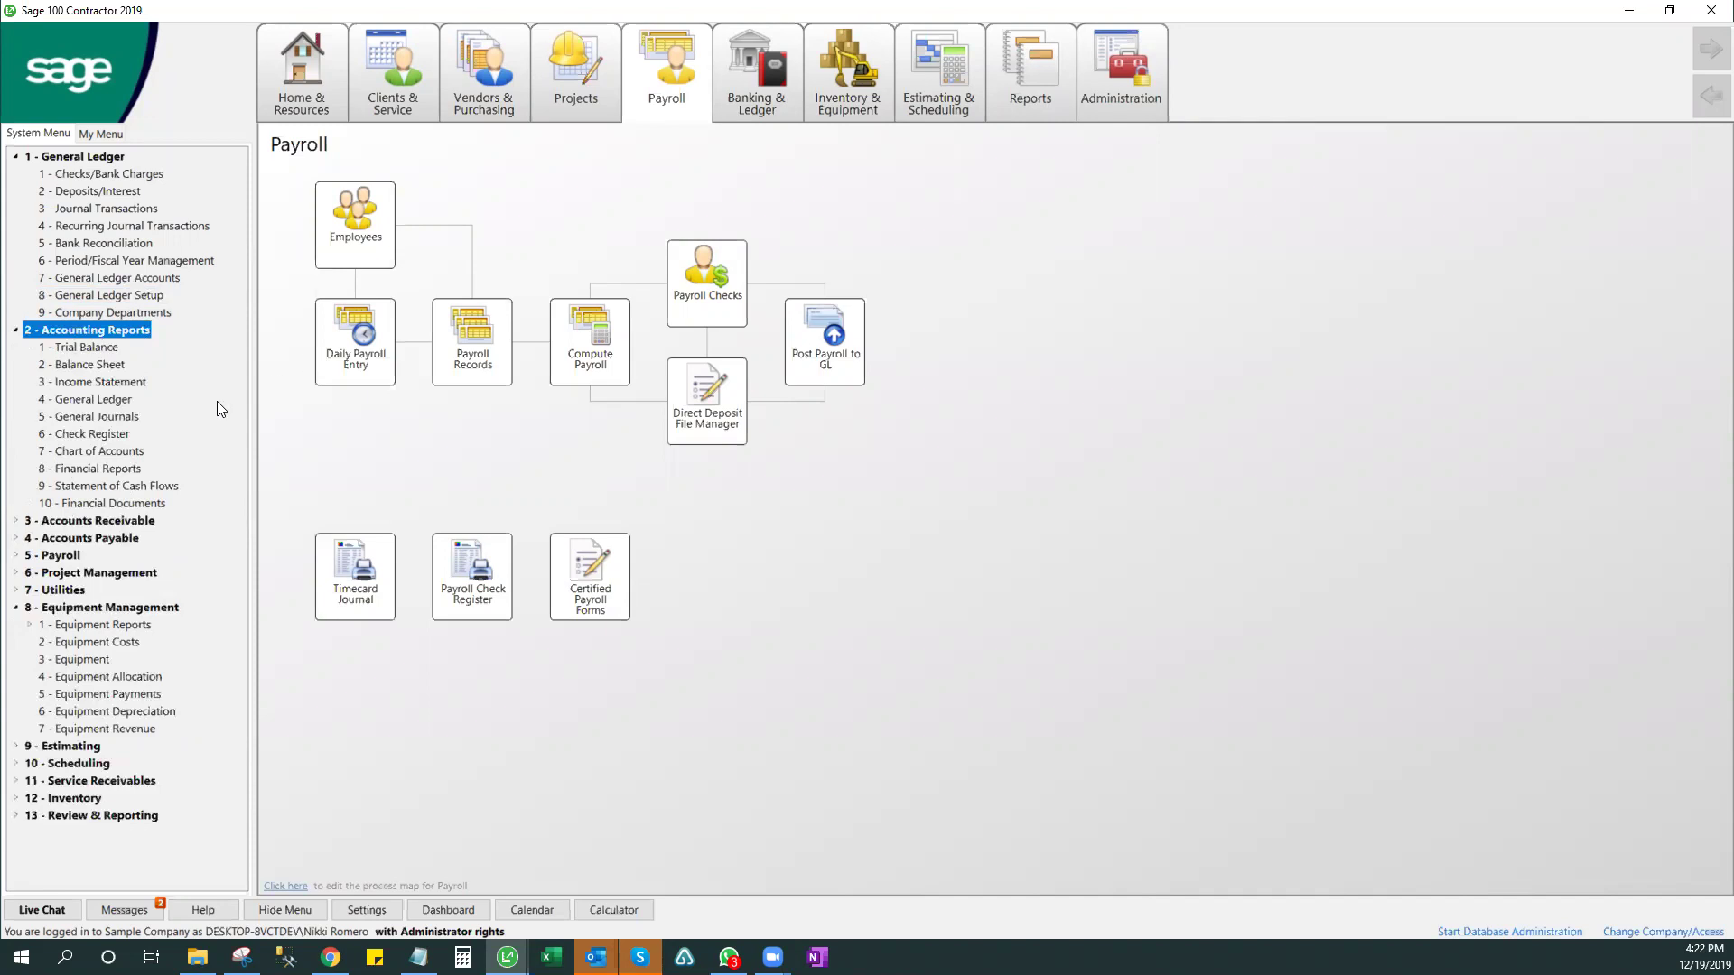
left_click(98, 451)
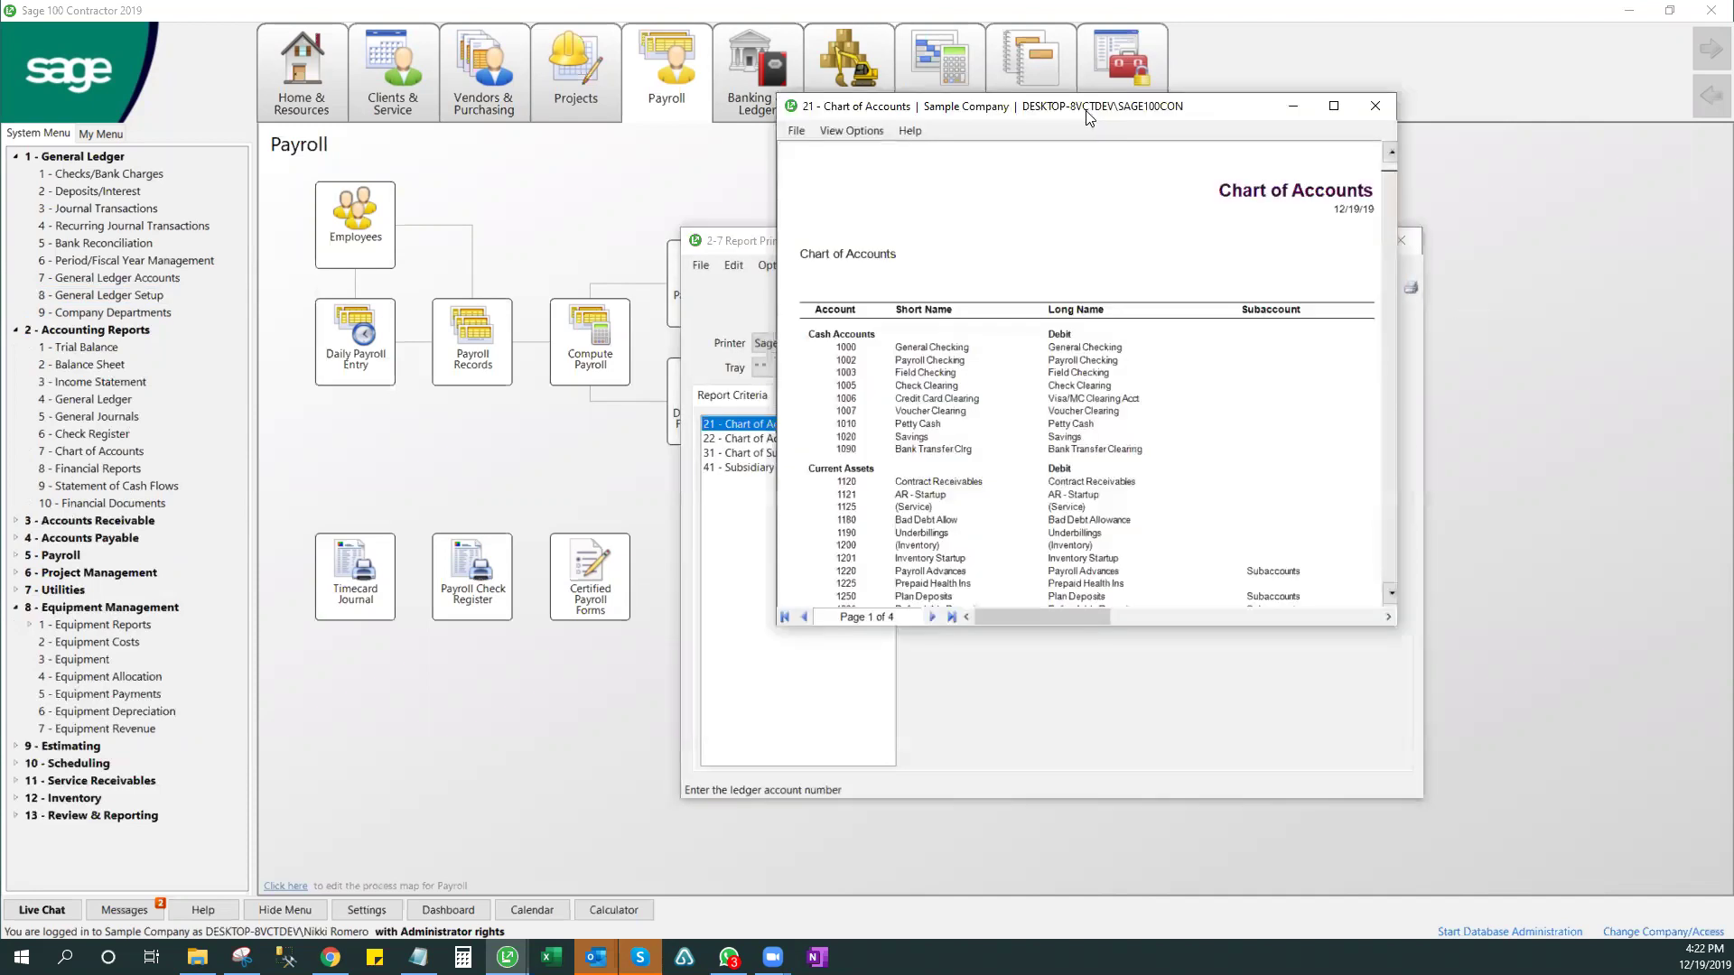
double_click(1087, 110)
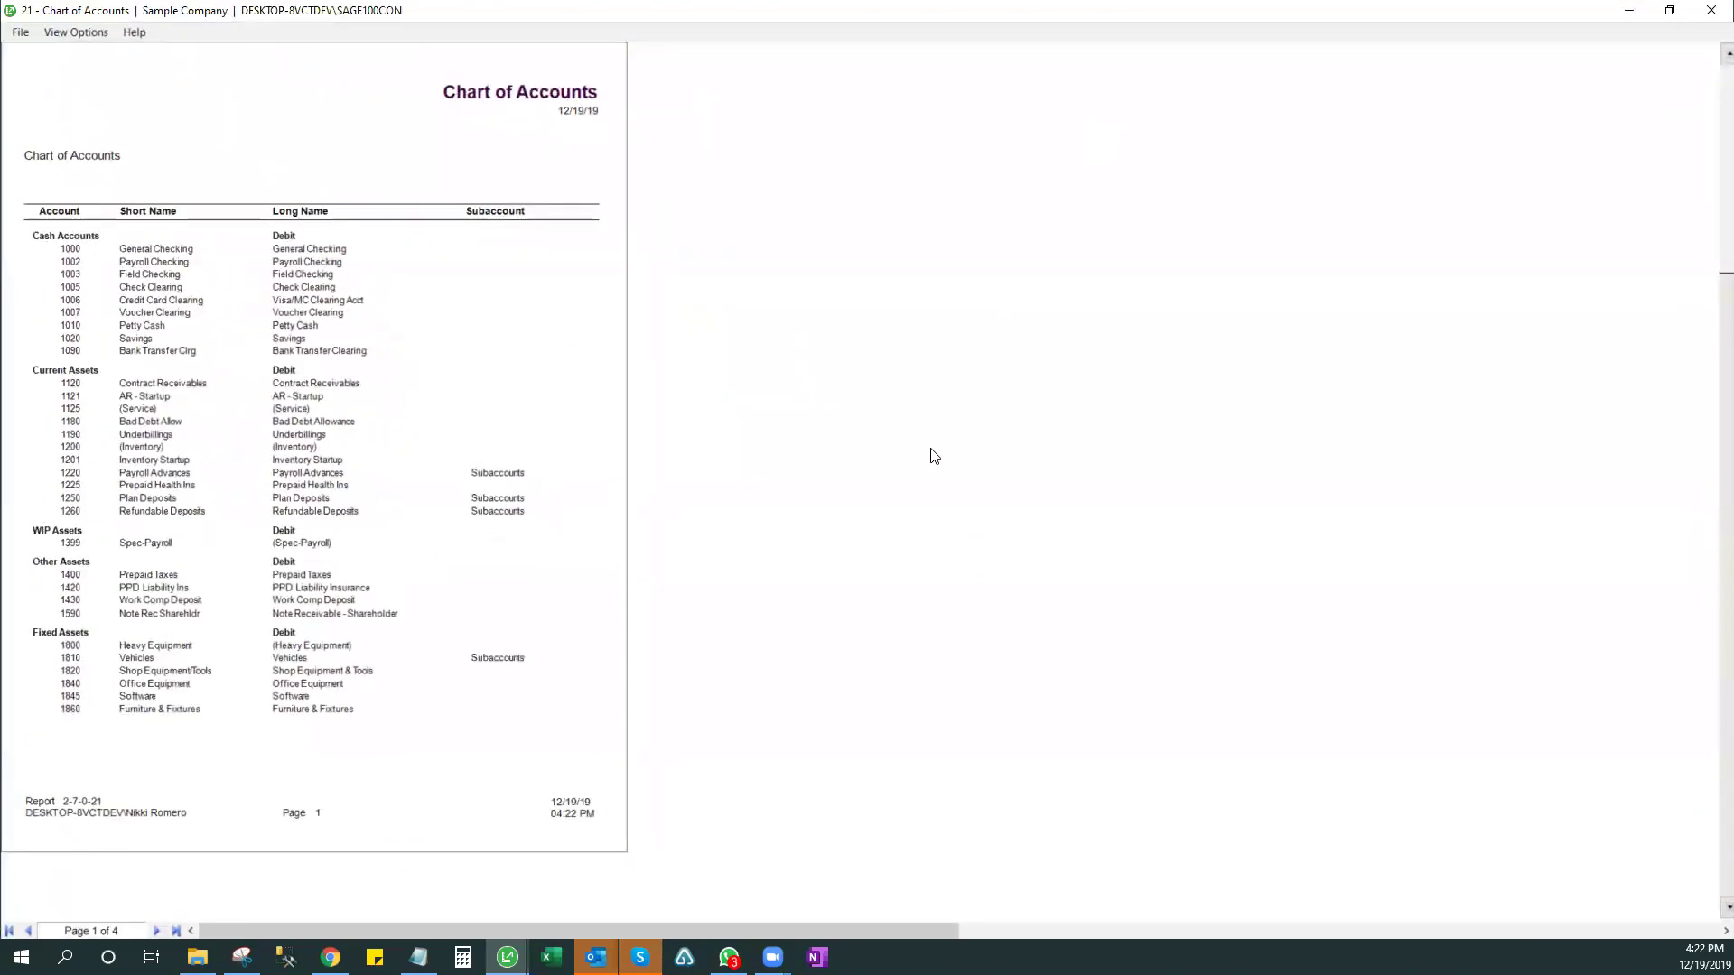
left_click(155, 931)
left_click(155, 930)
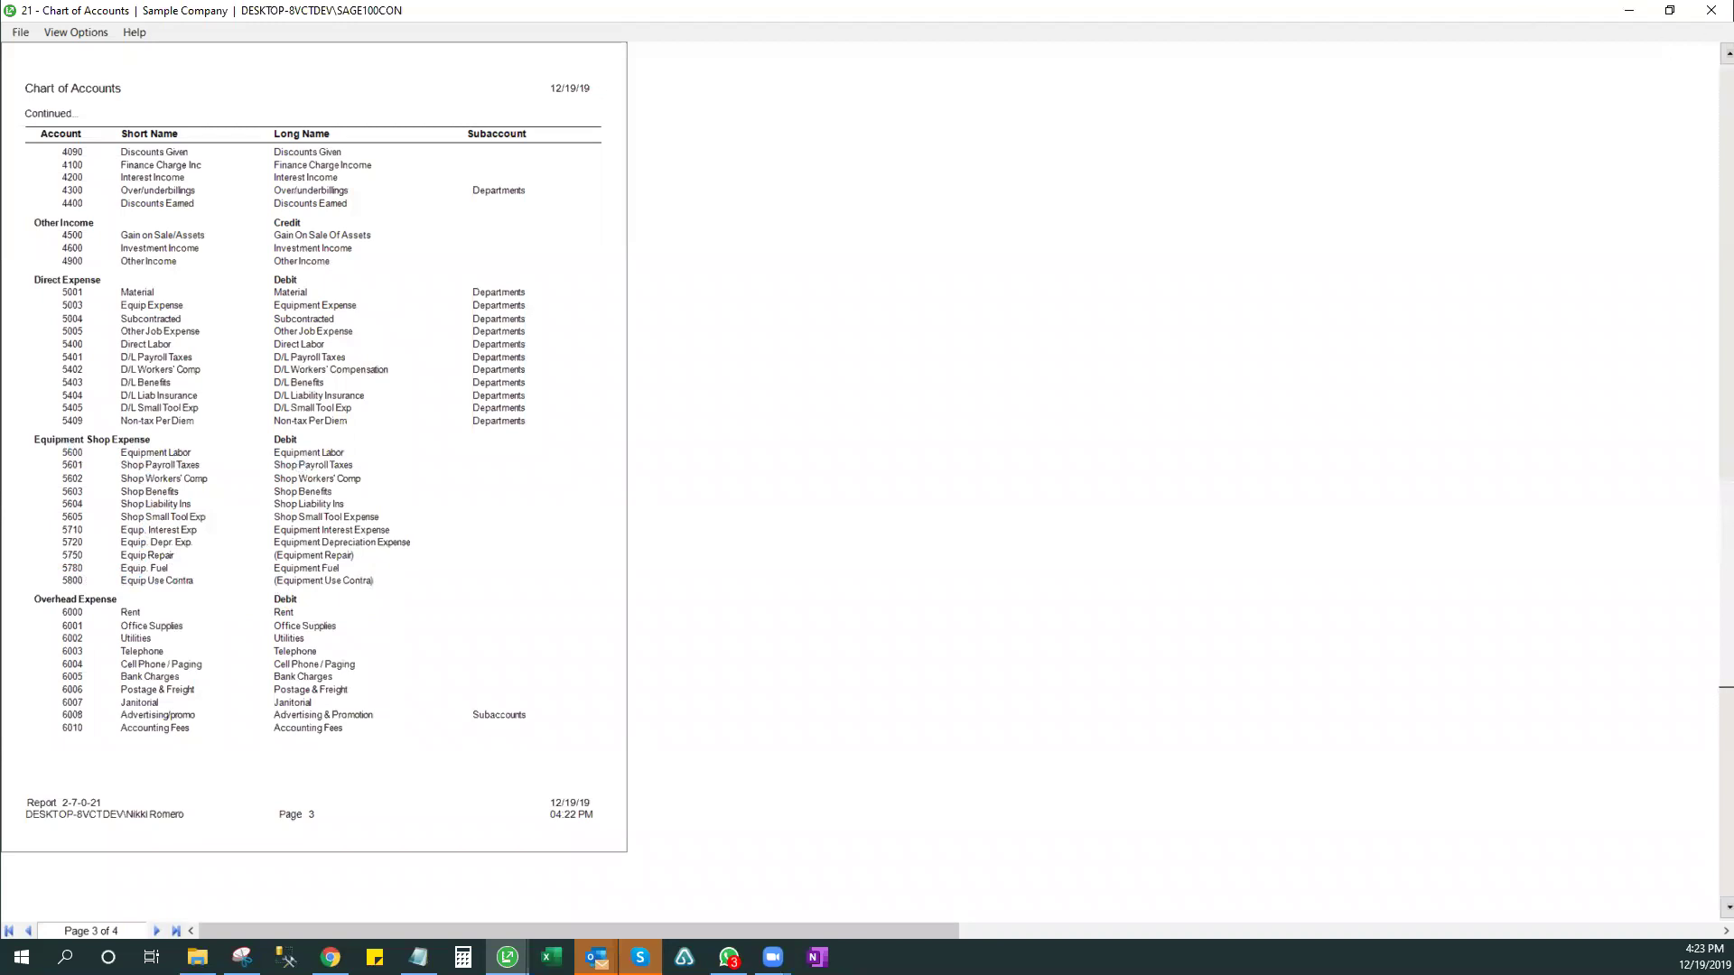
left_click(1709, 11)
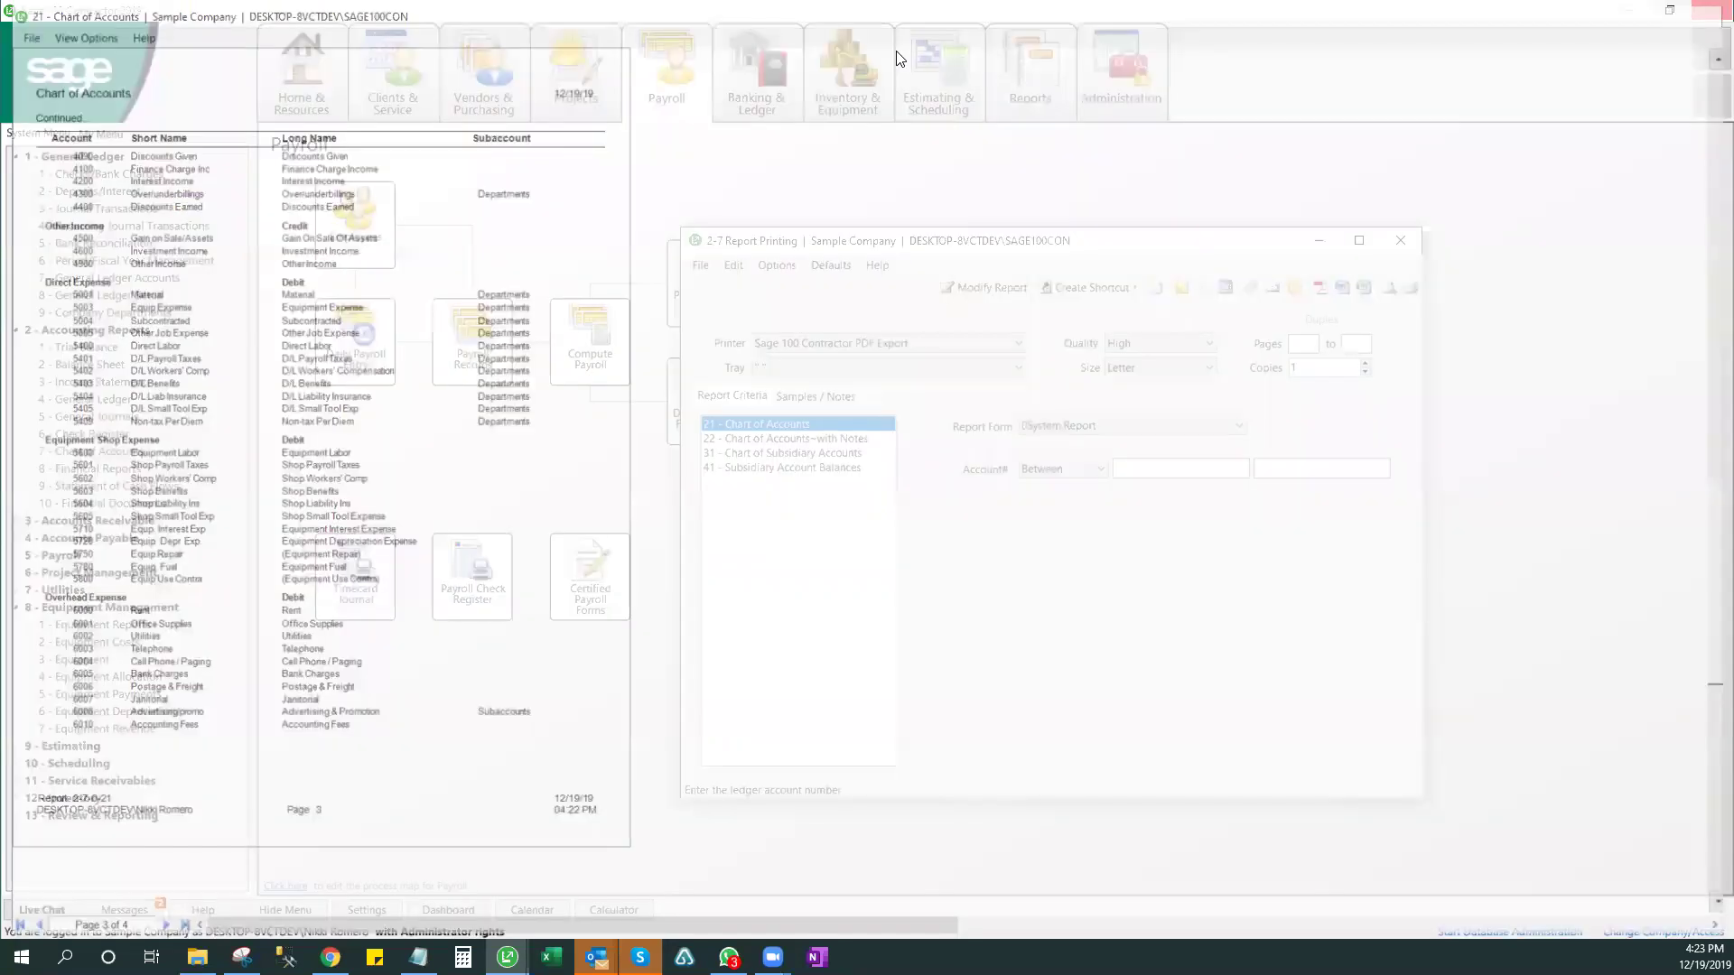
- Preview the 2-3 Income Statement for periods 01 2019 to 12 2019, skipping $0 accounts
key("Escape")
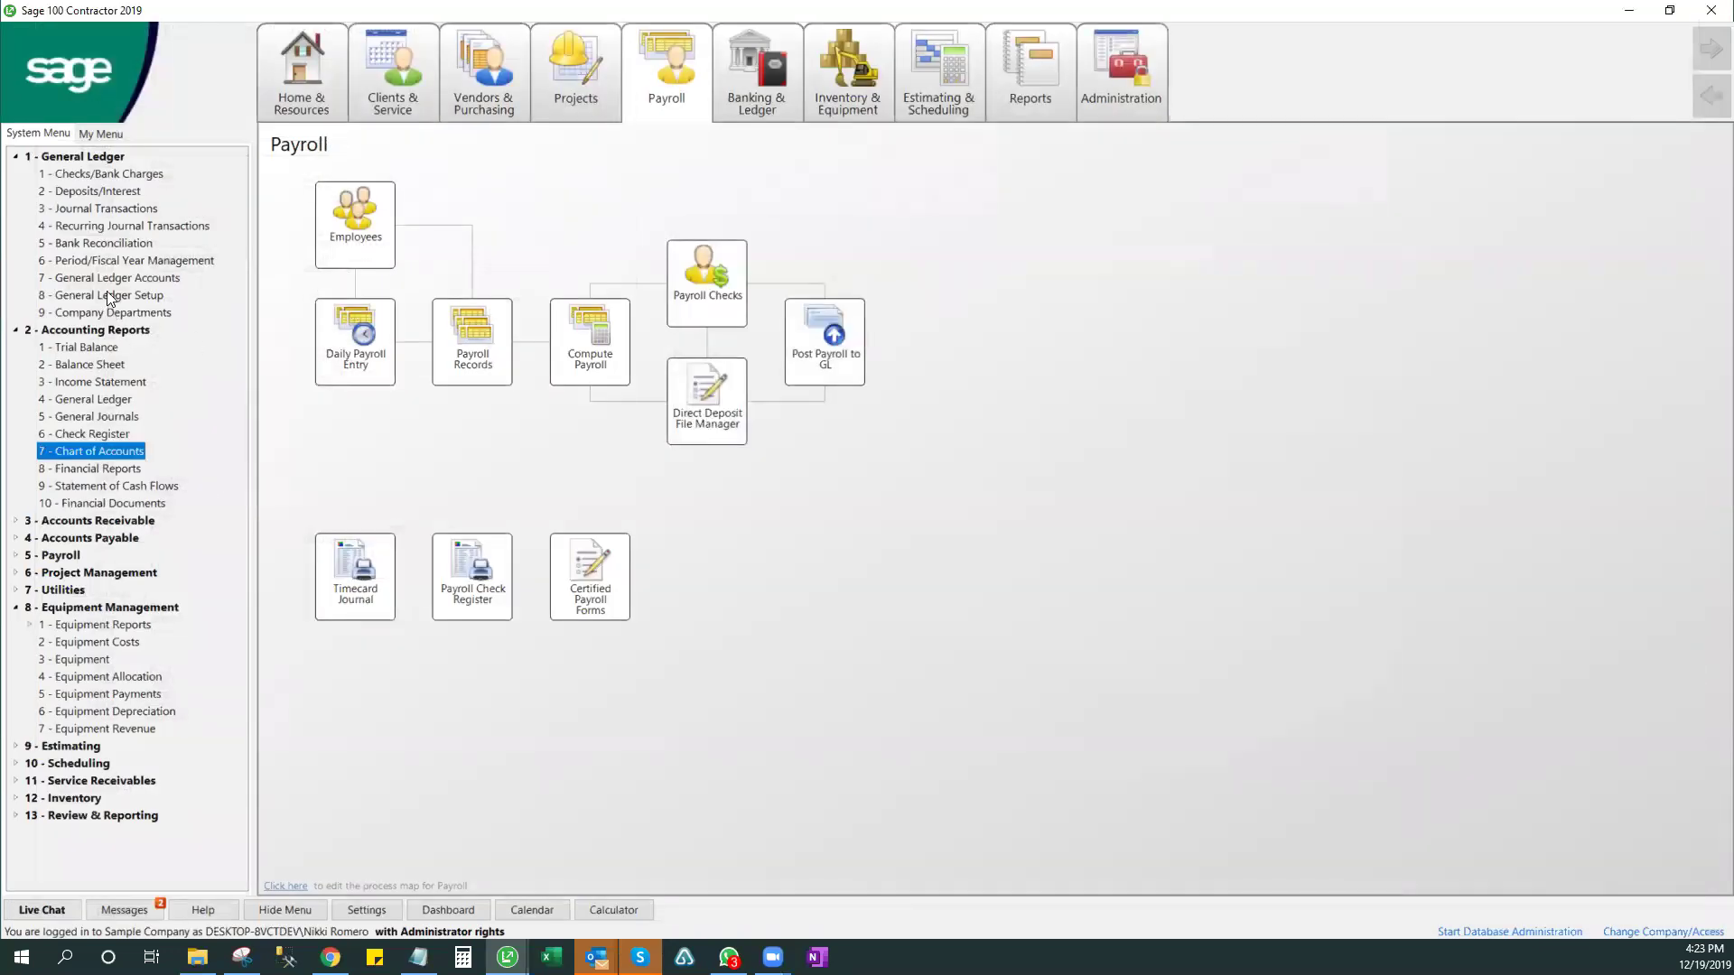
left_click(86, 382)
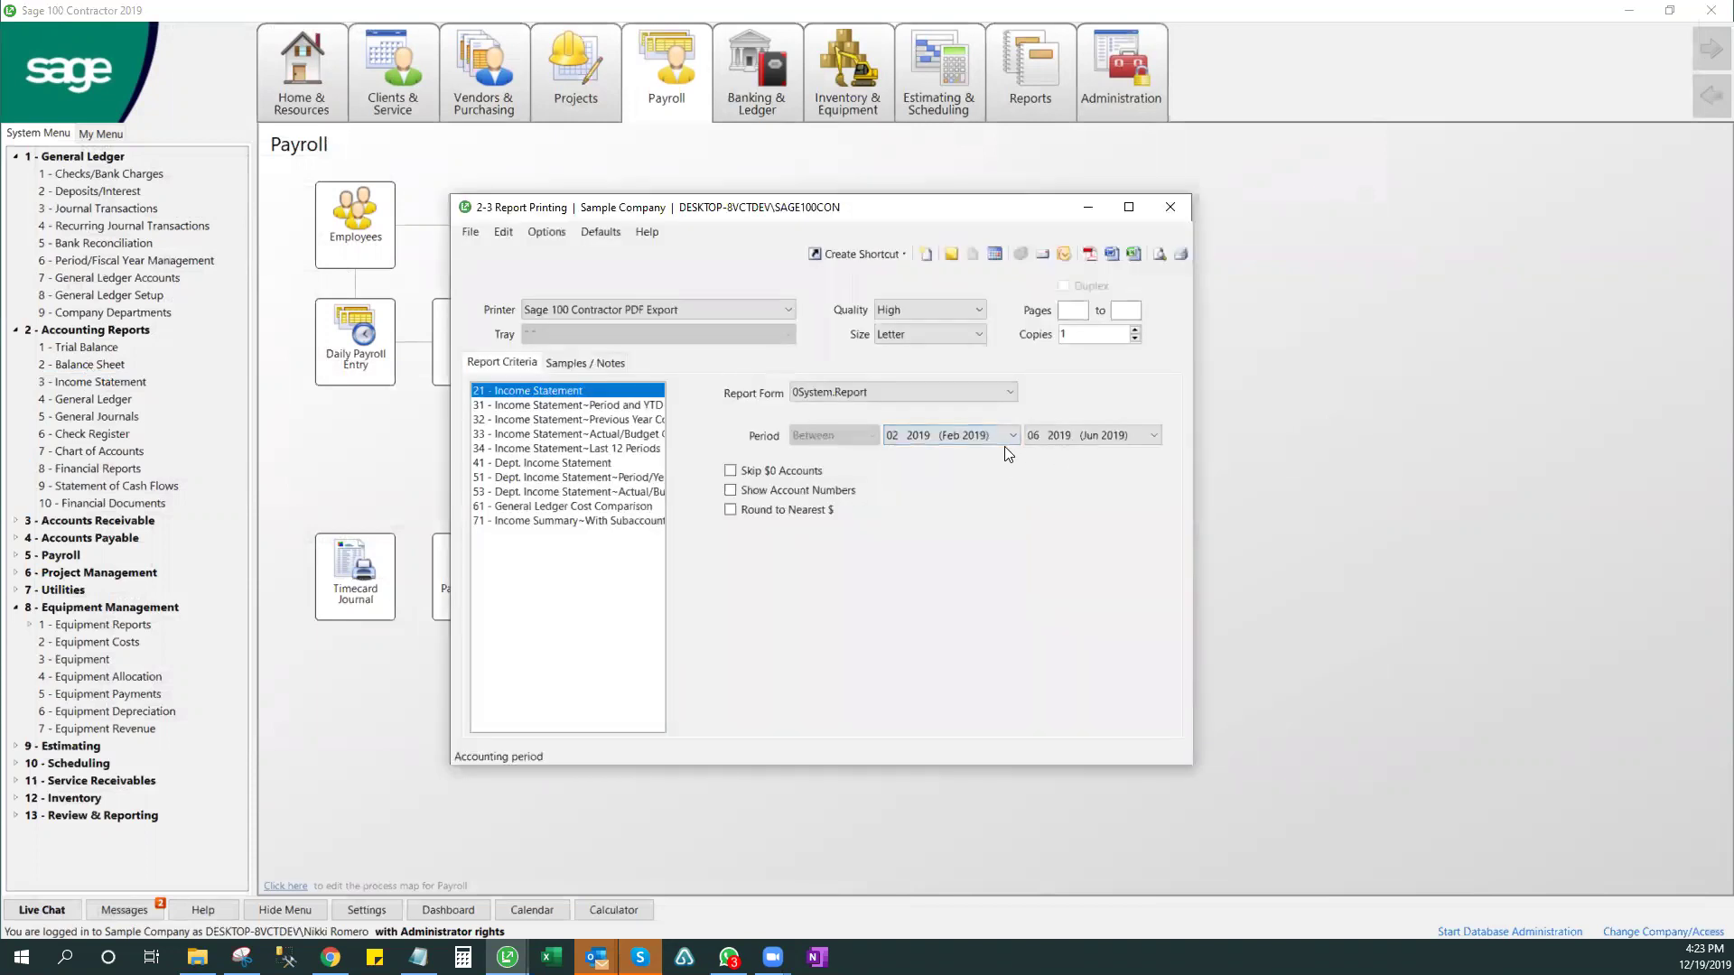
left_click(1010, 436)
scroll(1011, 499, "up", 1)
left_click(939, 453)
left_click(1139, 435)
left_click(1107, 599)
left_click(755, 473)
left_click(1159, 254)
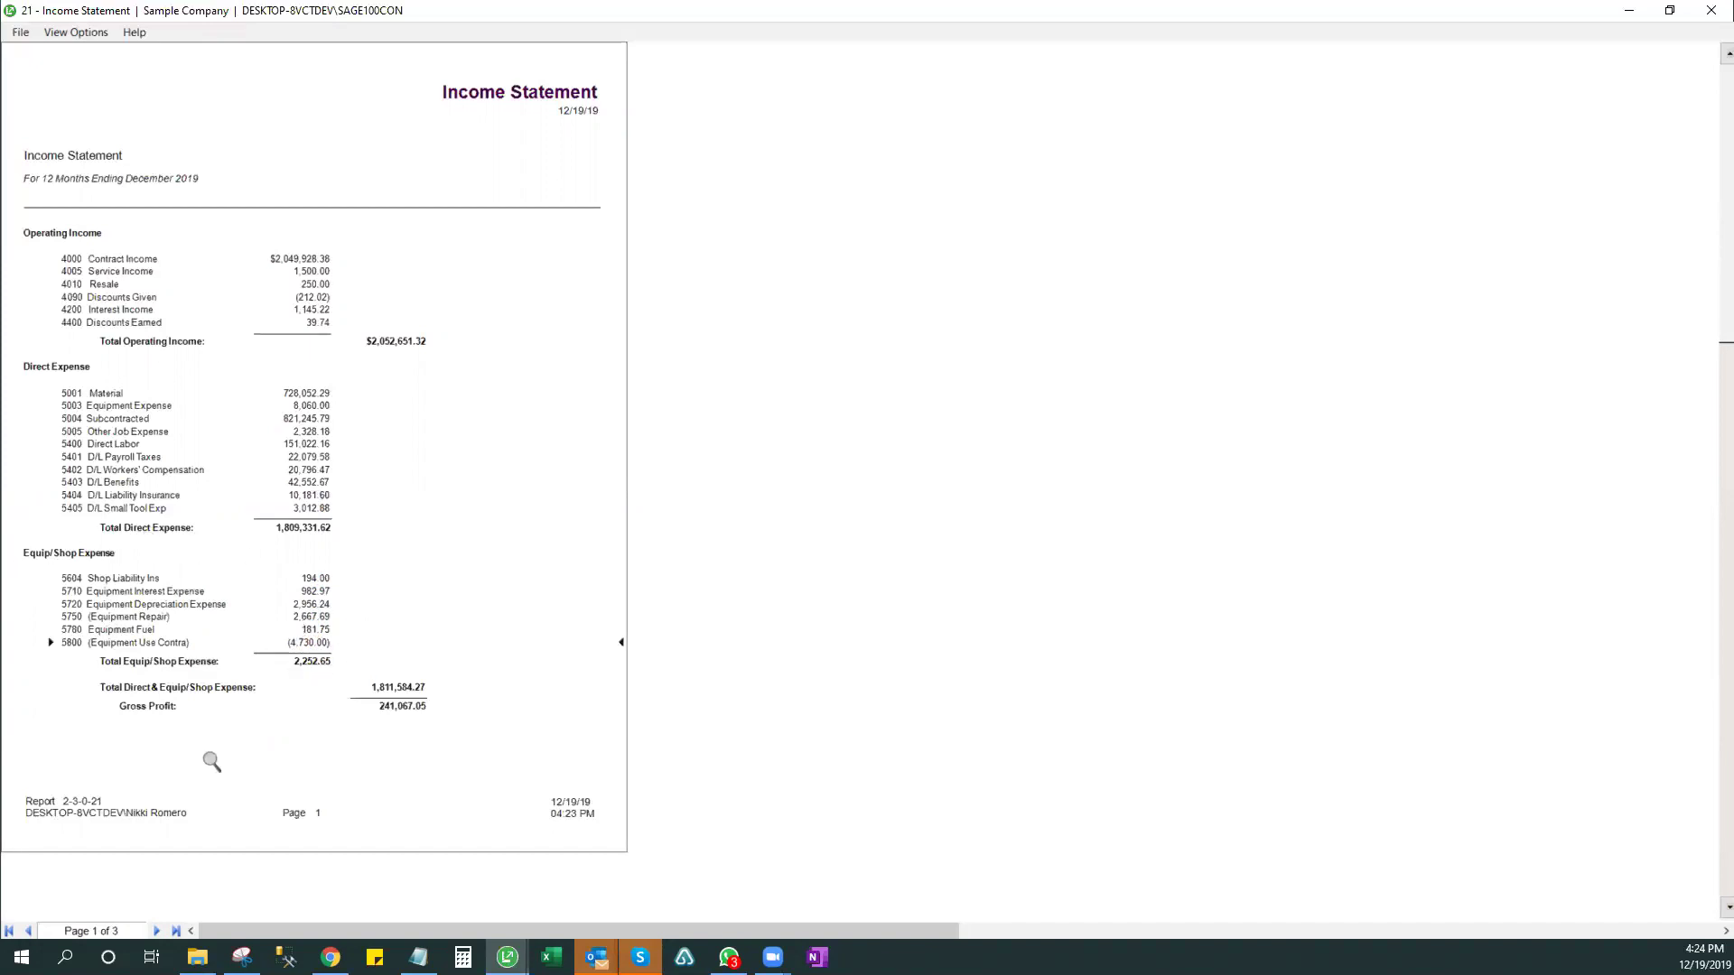
- Close the Income Statement preview and the 2-3 Report Printing window
left_click(1710, 13)
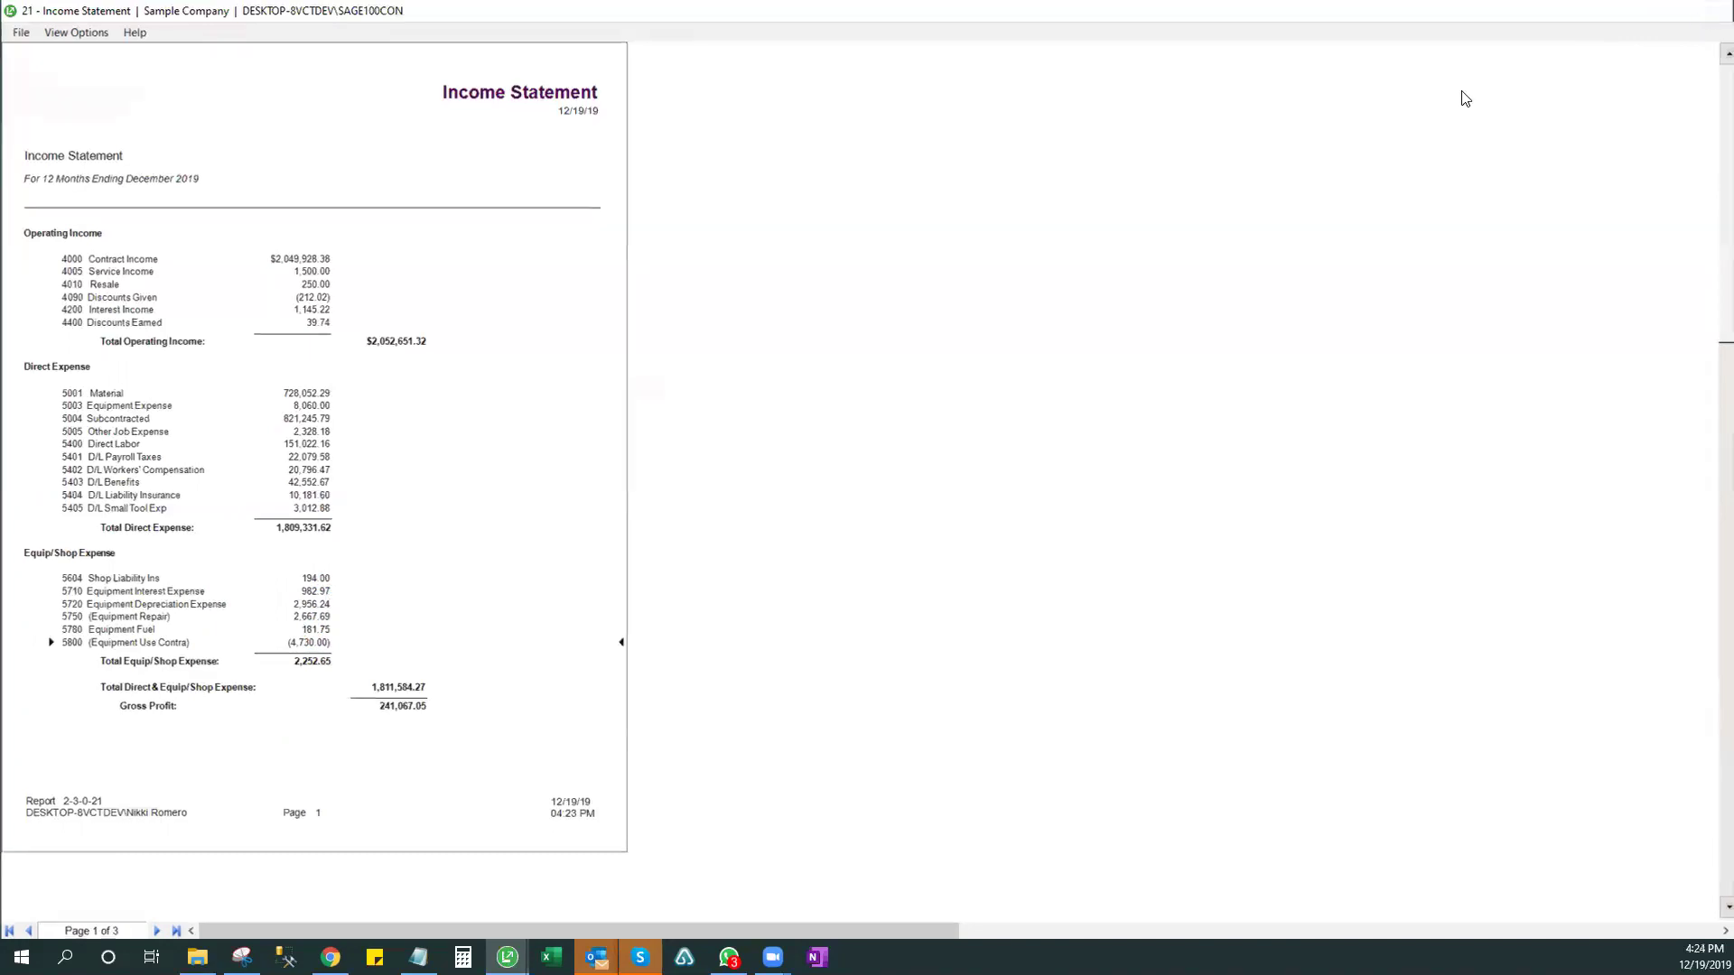
left_click(1168, 208)
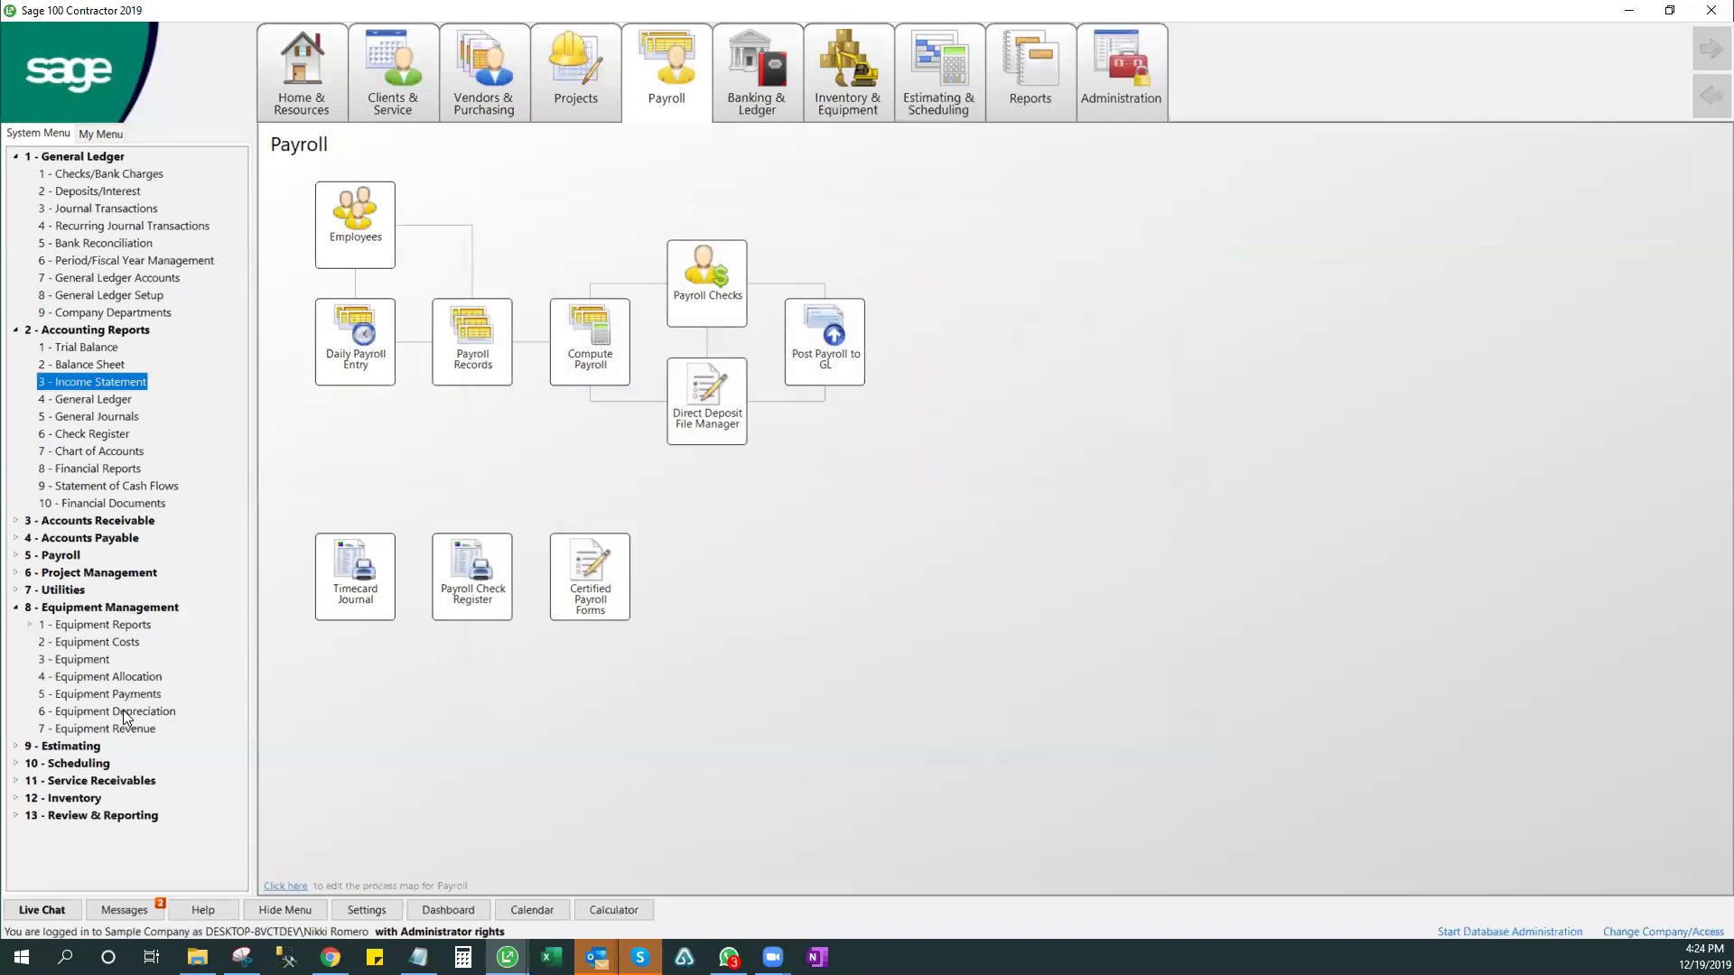
- Show the Inventory & Equipment map, collapse Accounting Reports and General Ledger, and select Equipment
left_click(847, 91)
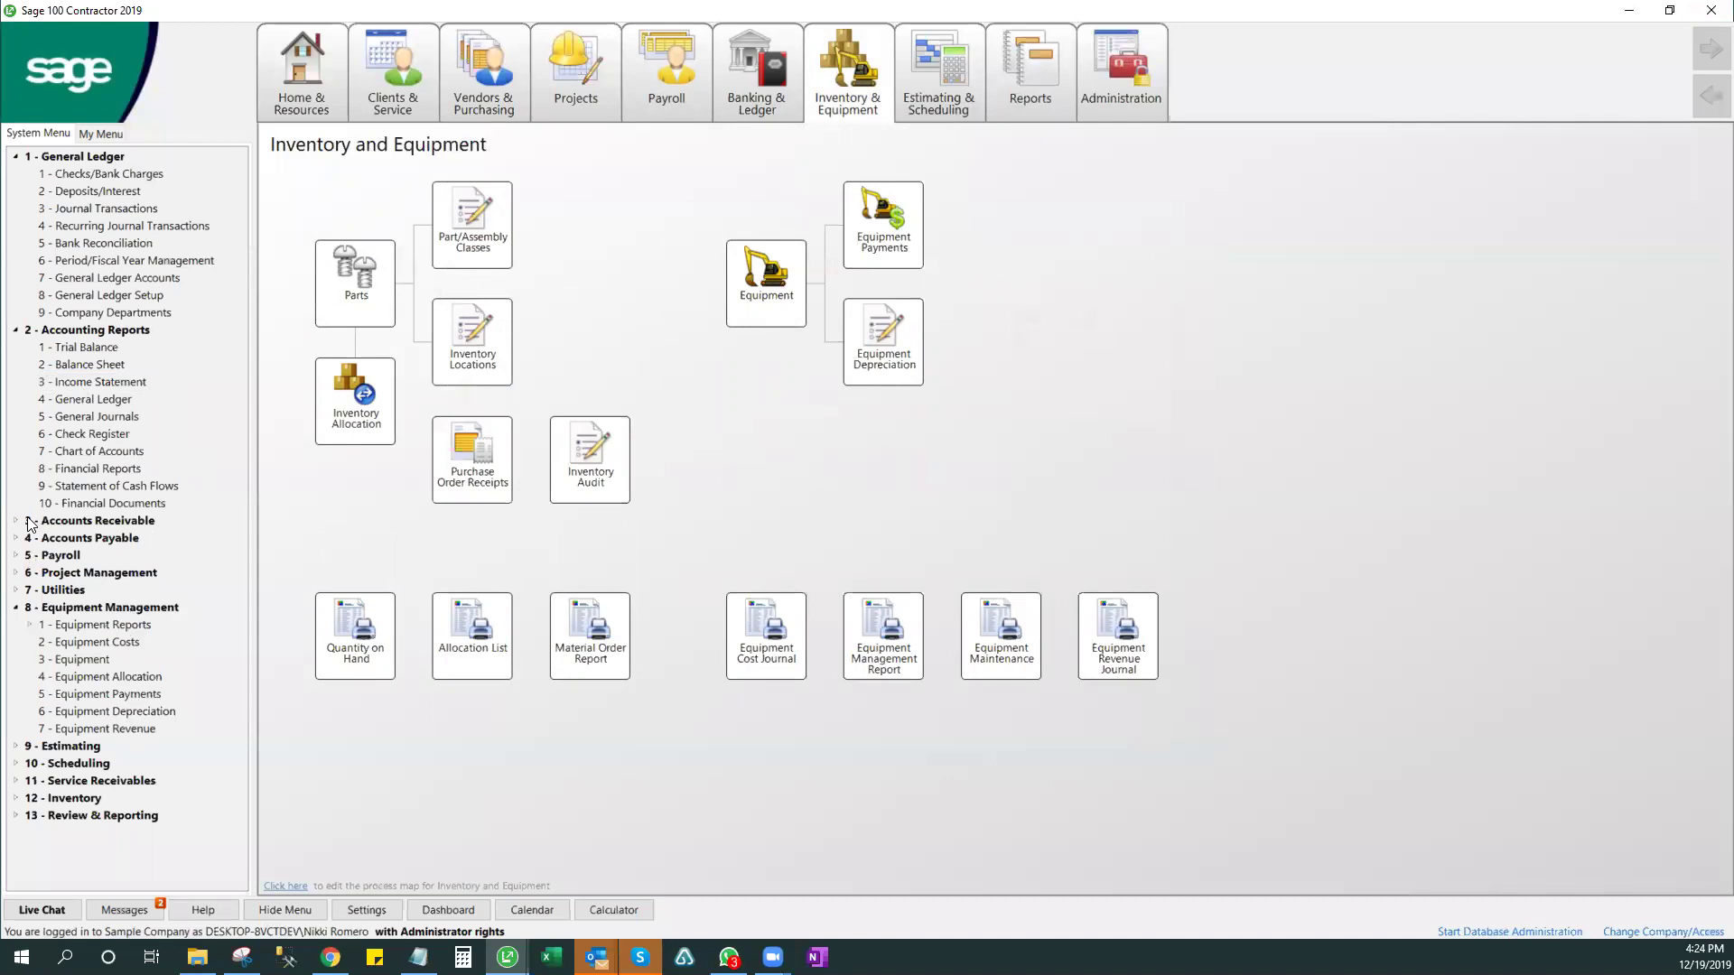
left_click(16, 331)
left_click(15, 156)
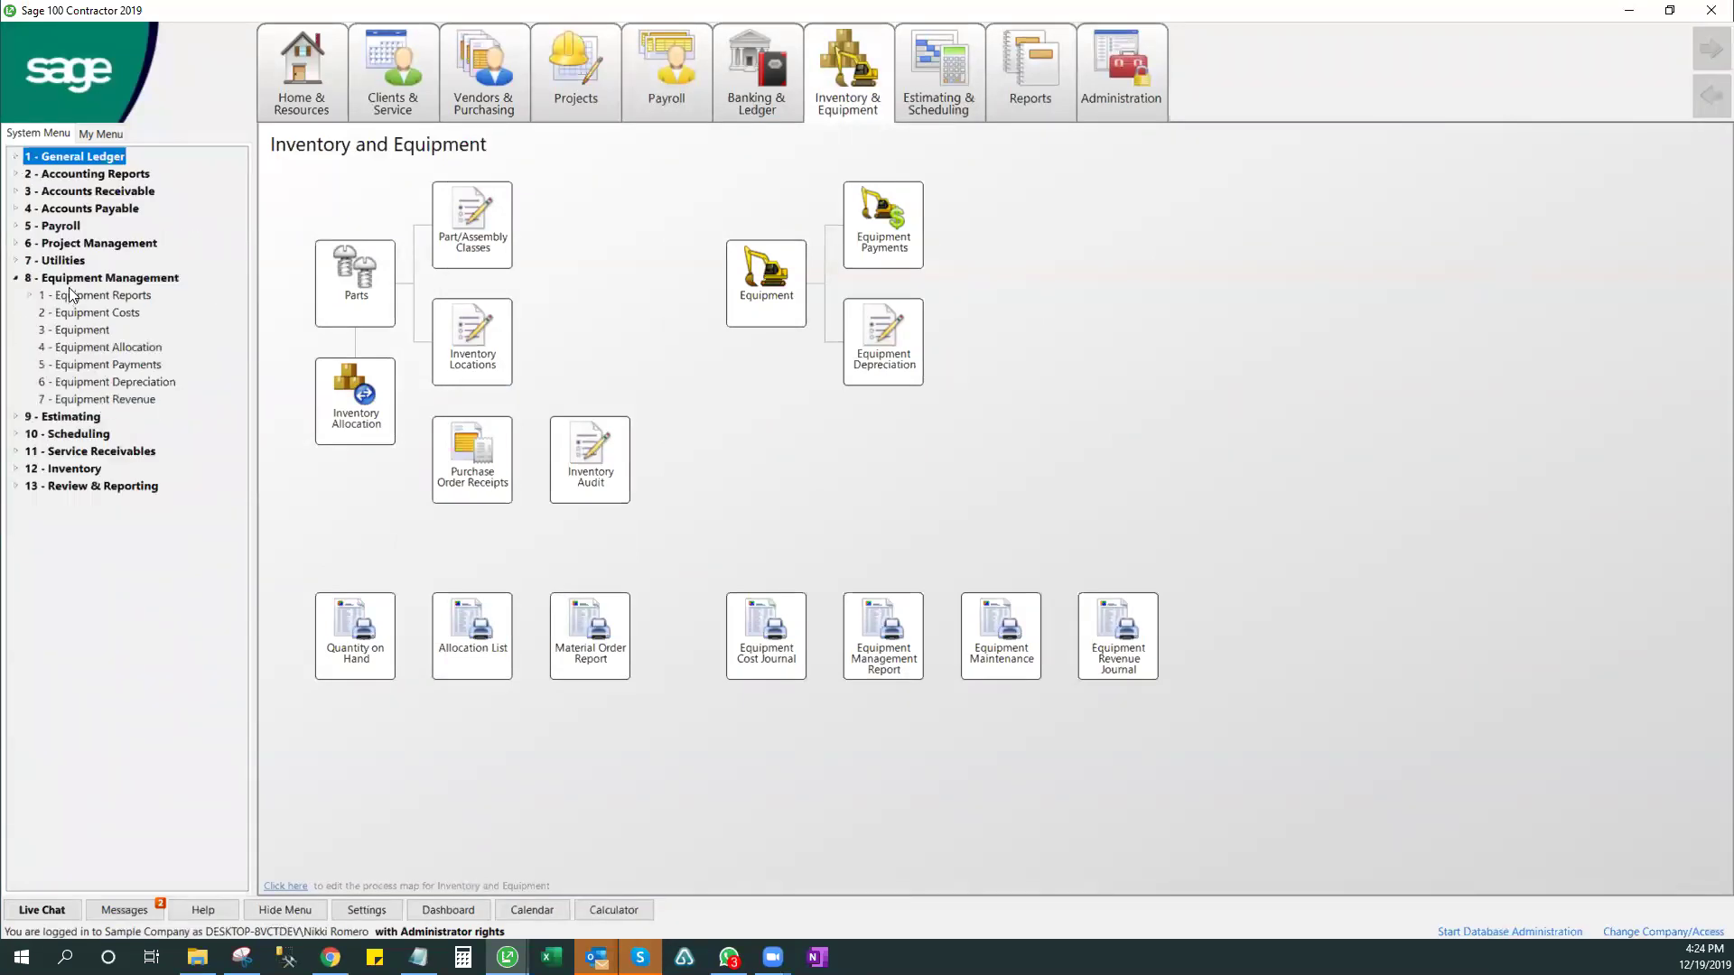
left_click(75, 348)
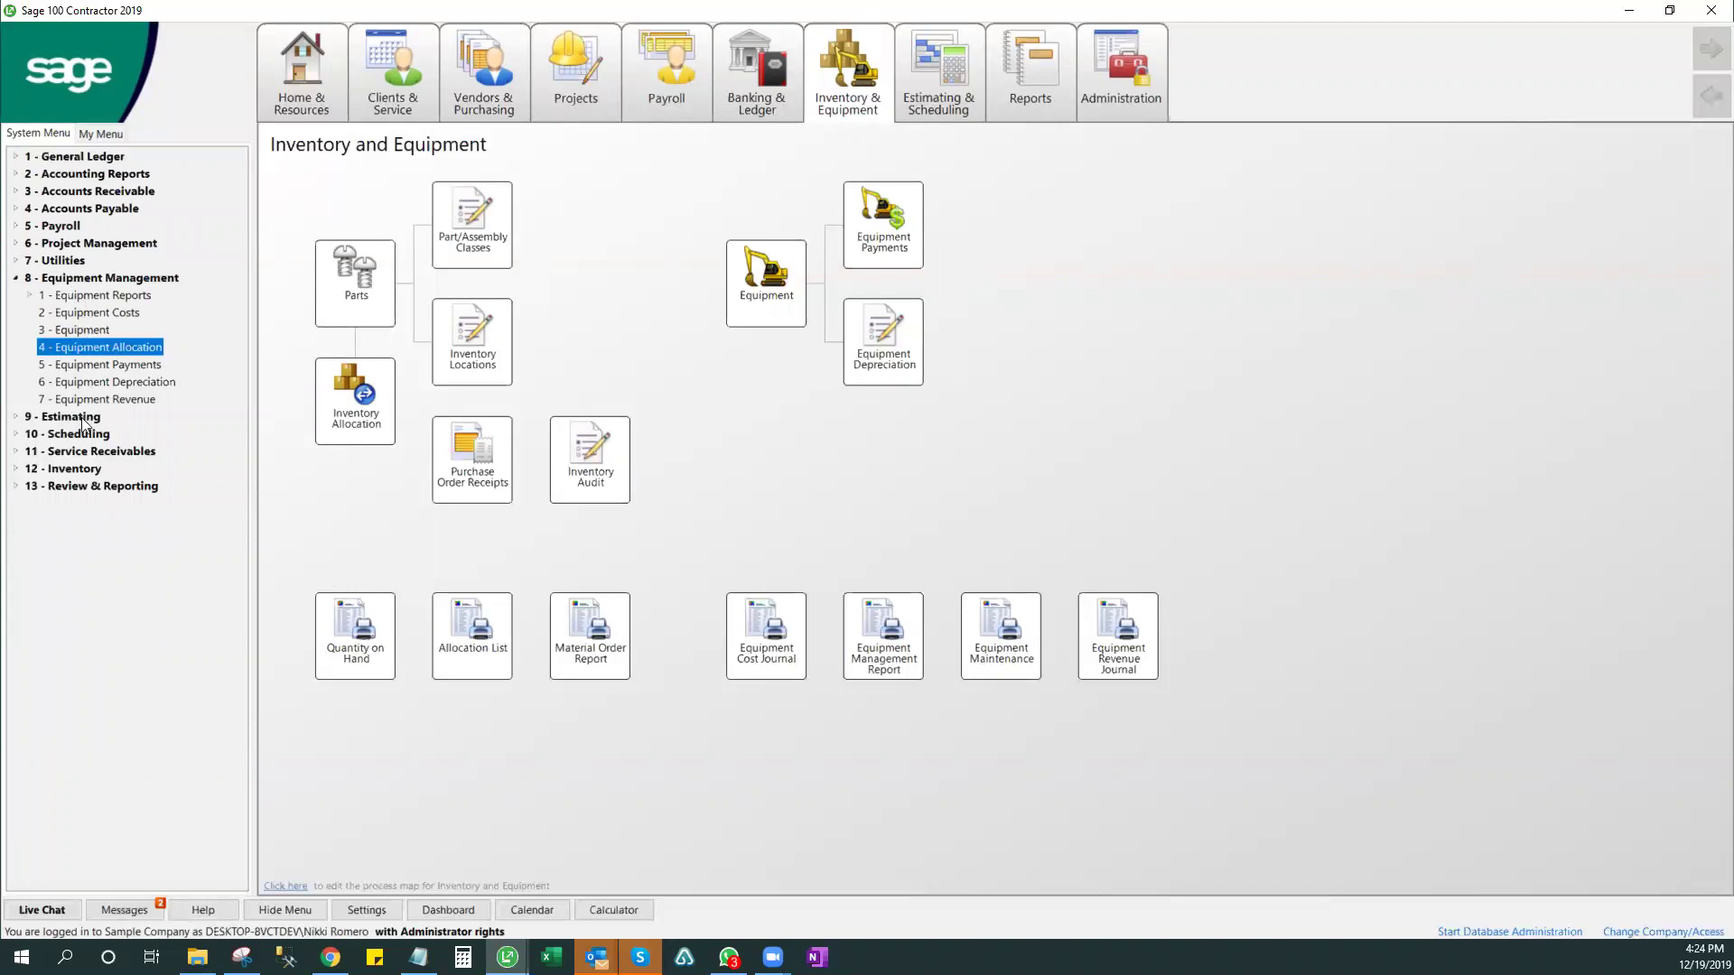
left_click(74, 330)
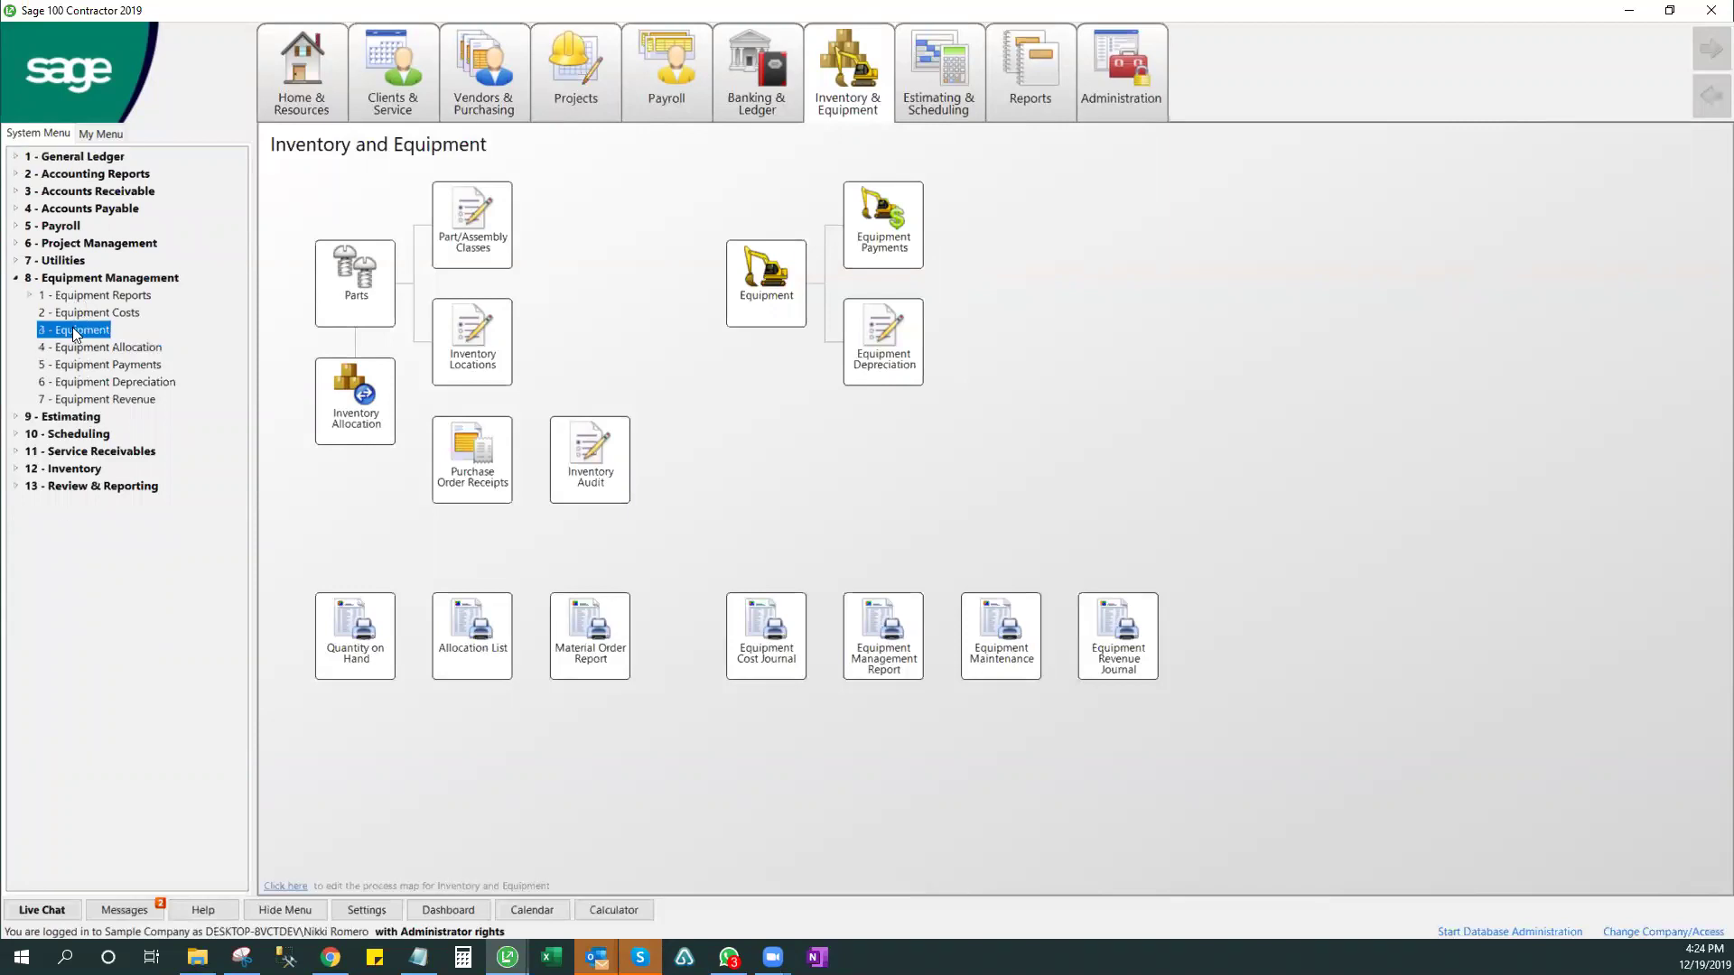
- Open 8-3 Equipment, view record 405 Strato-Lift MRX25 #2, then close the window
double_click(61, 329)
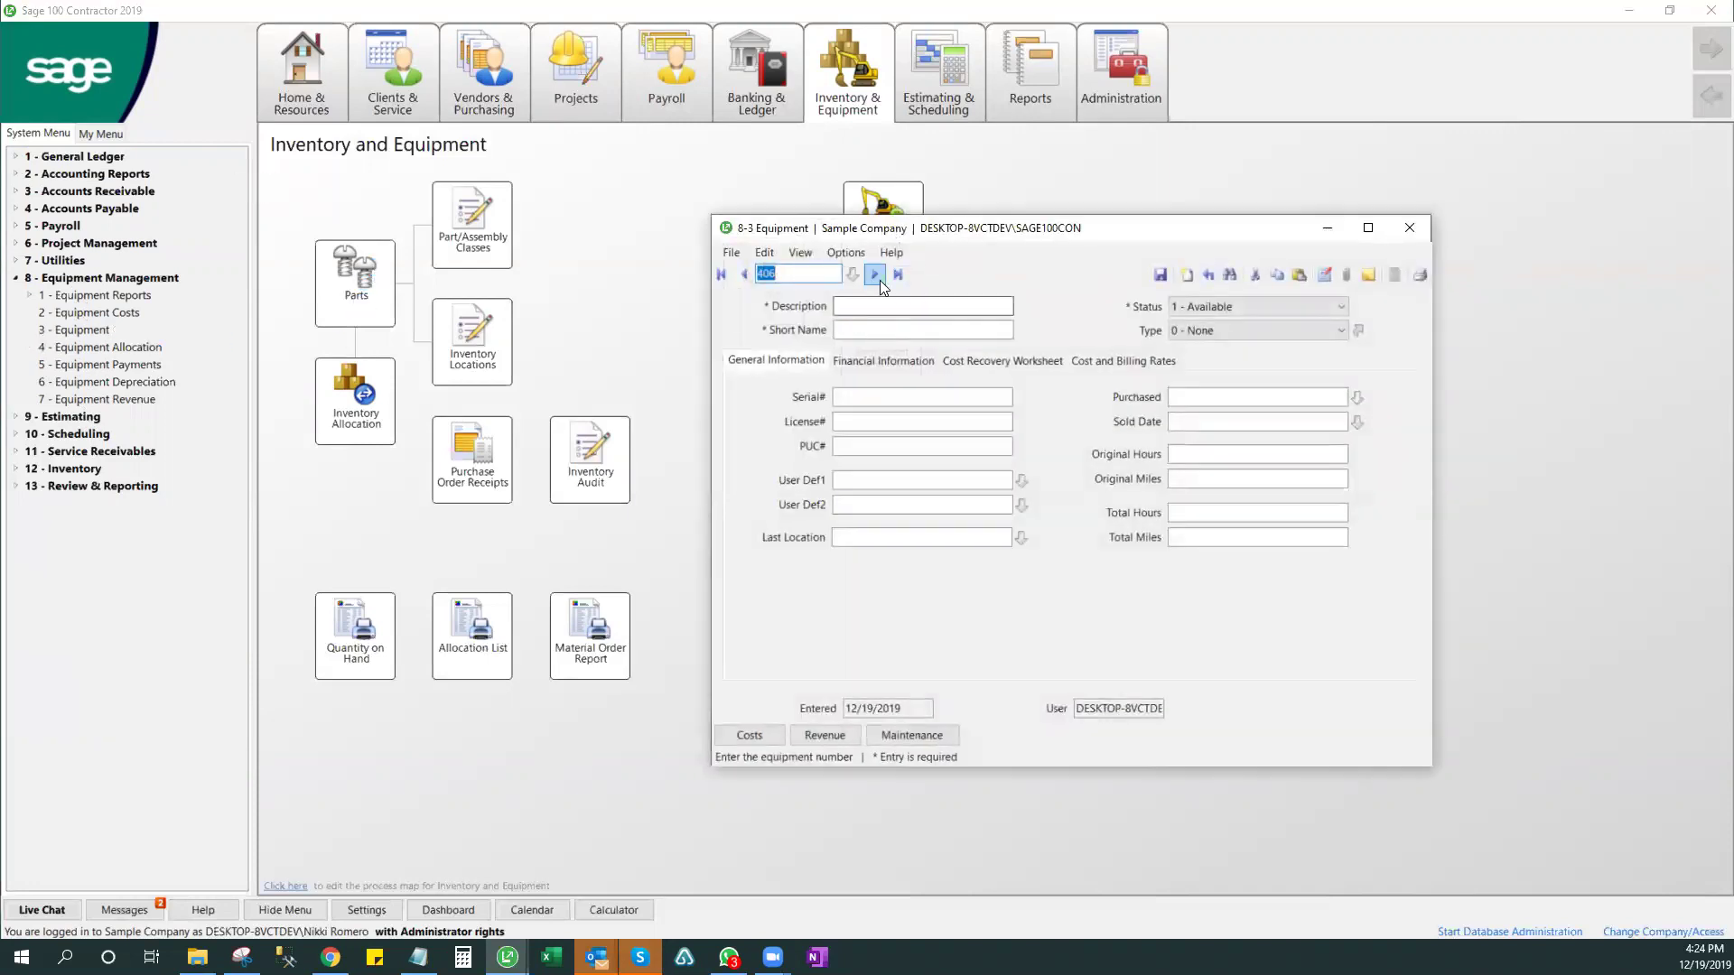
left_click(887, 276)
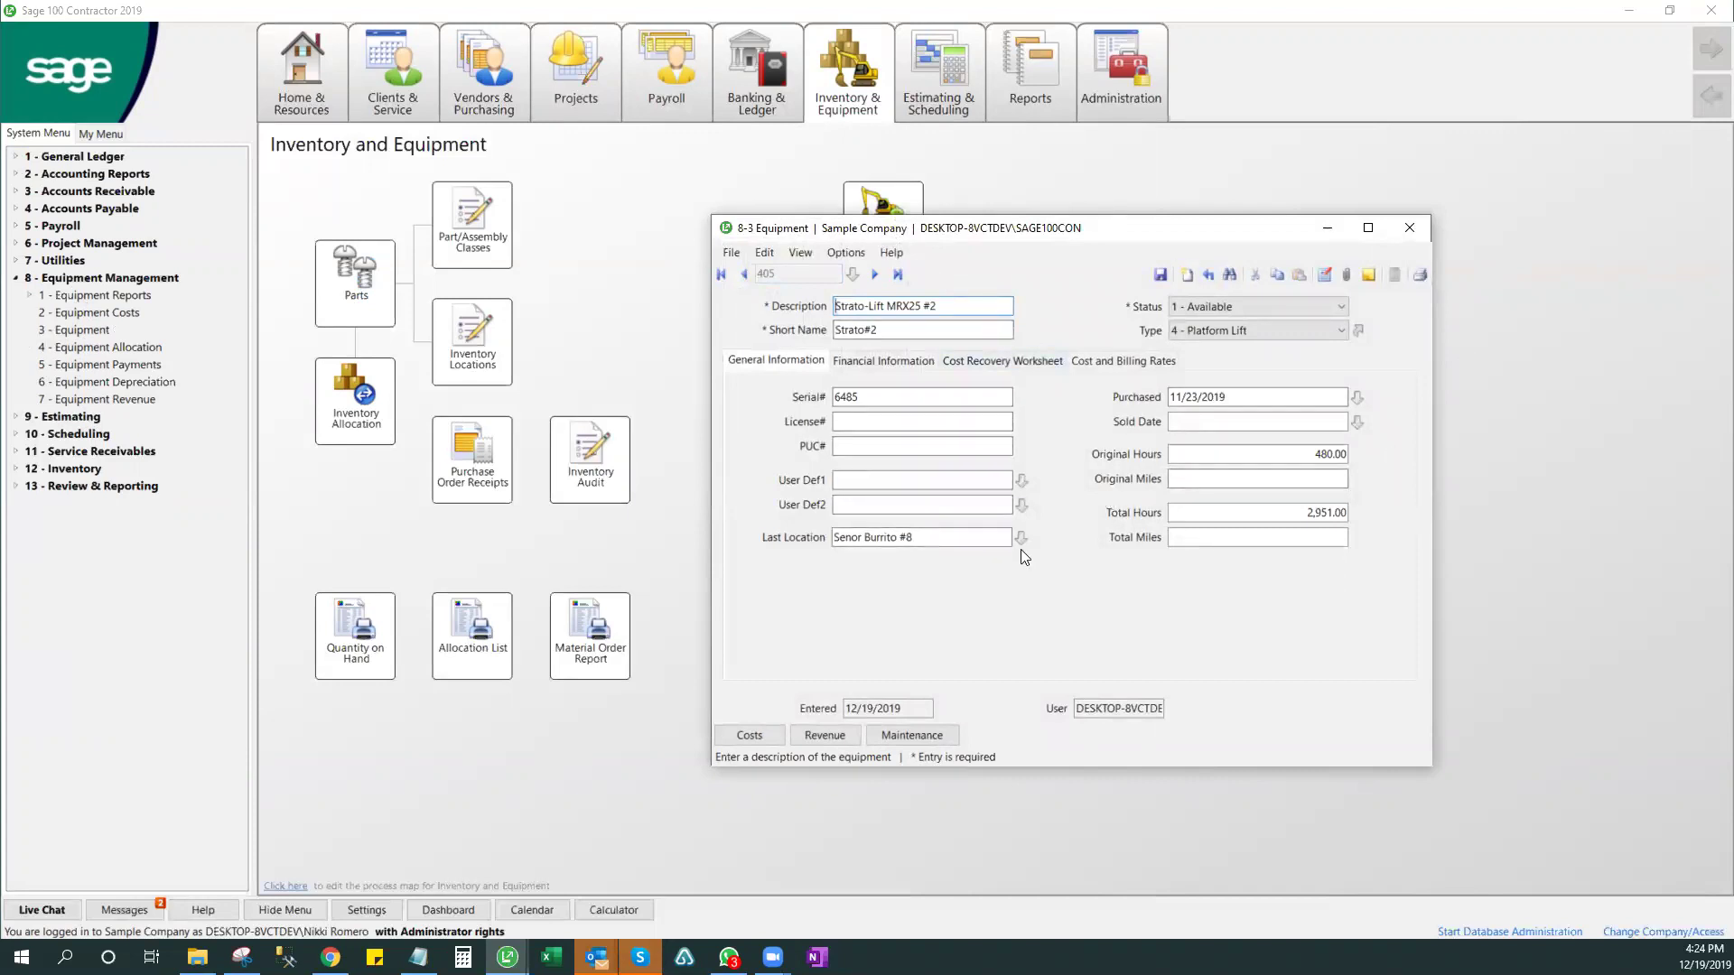
left_click(1406, 235)
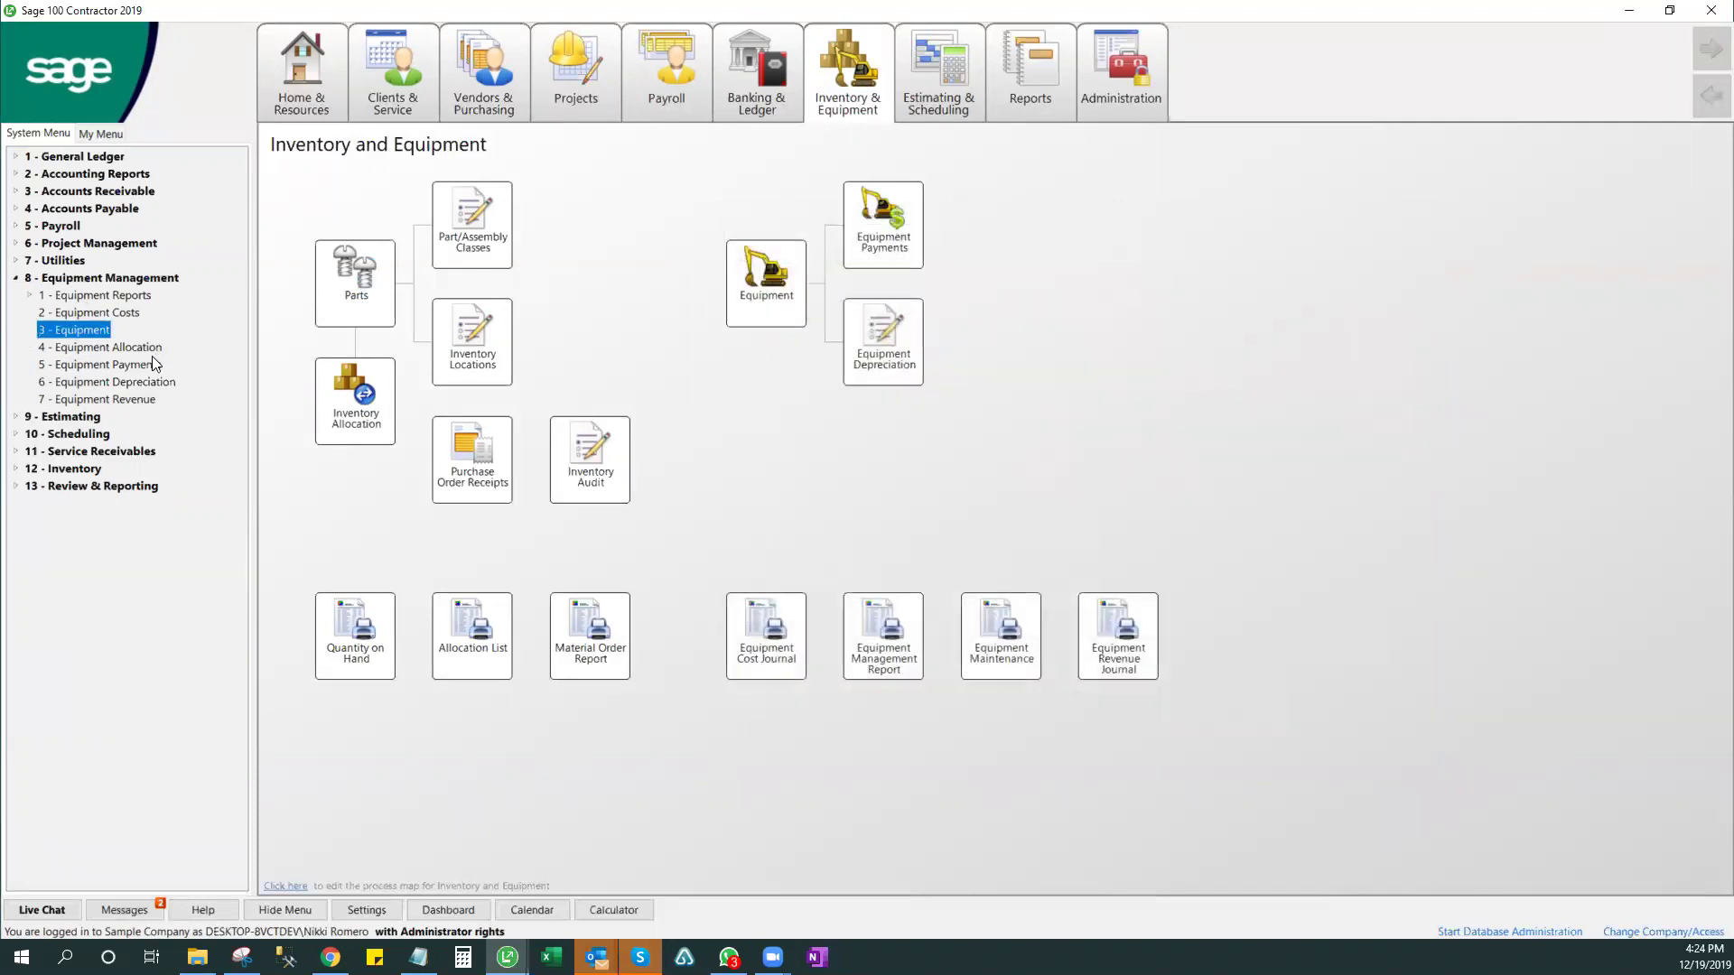
- Select Equipment Payments and Equipment Depreciation in the Equipment Management tree
left_click(154, 364)
left_click(156, 382)
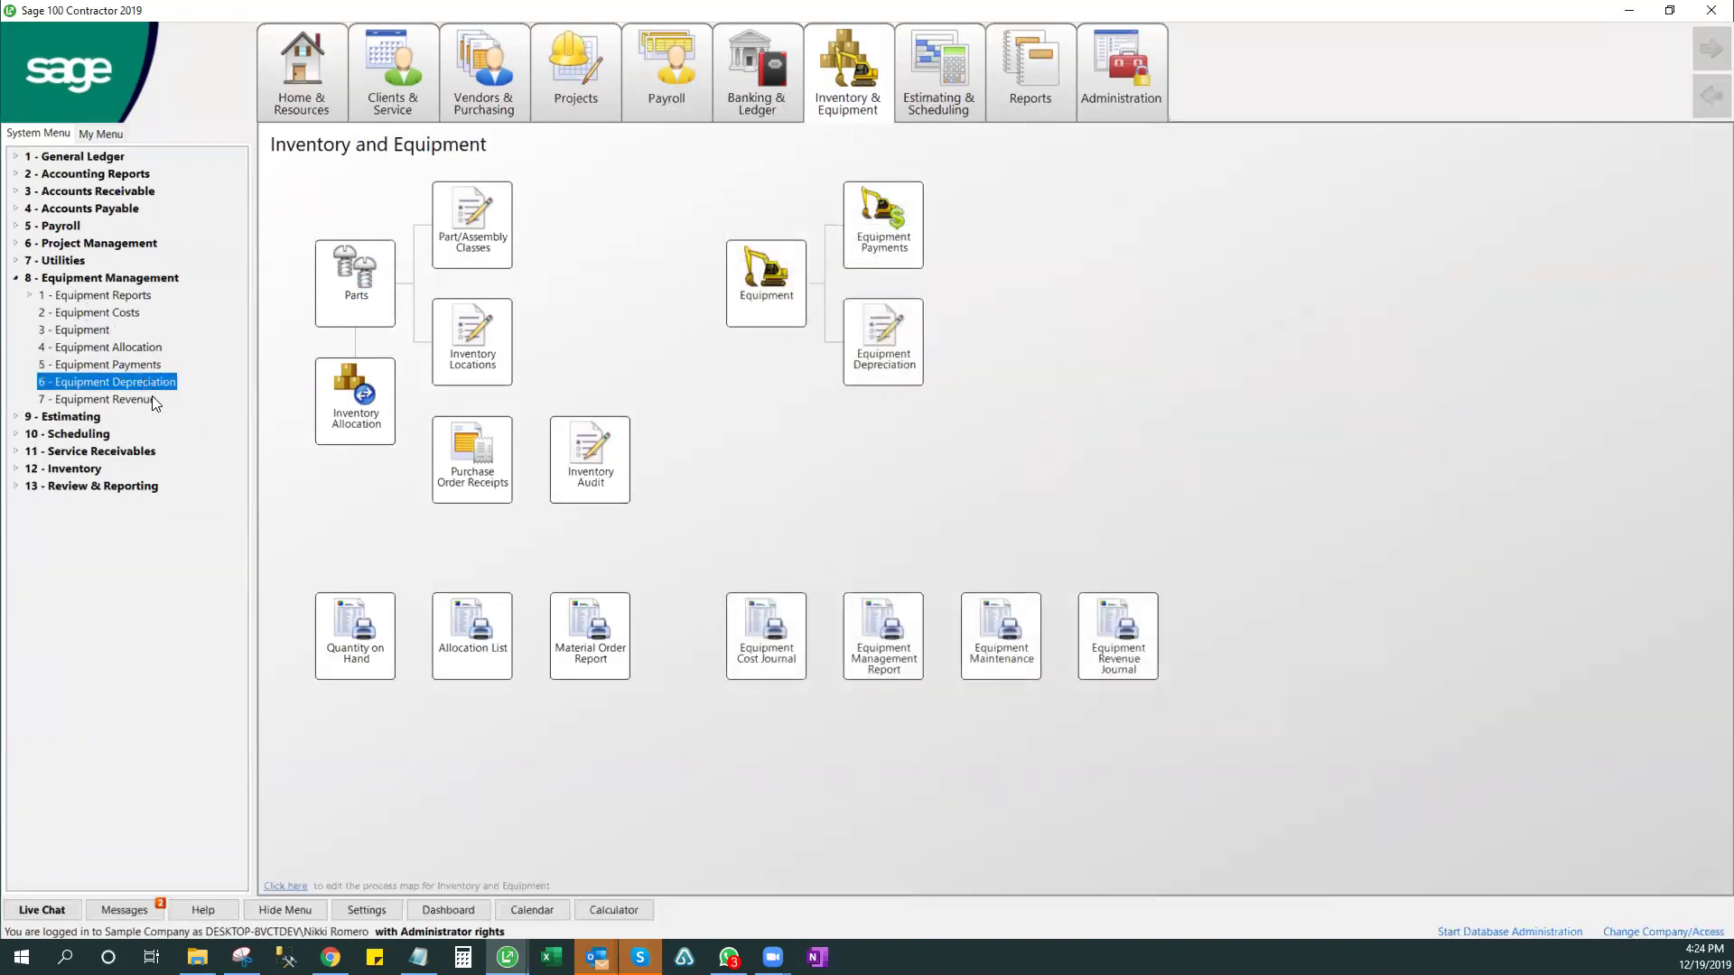
left_click(132, 363)
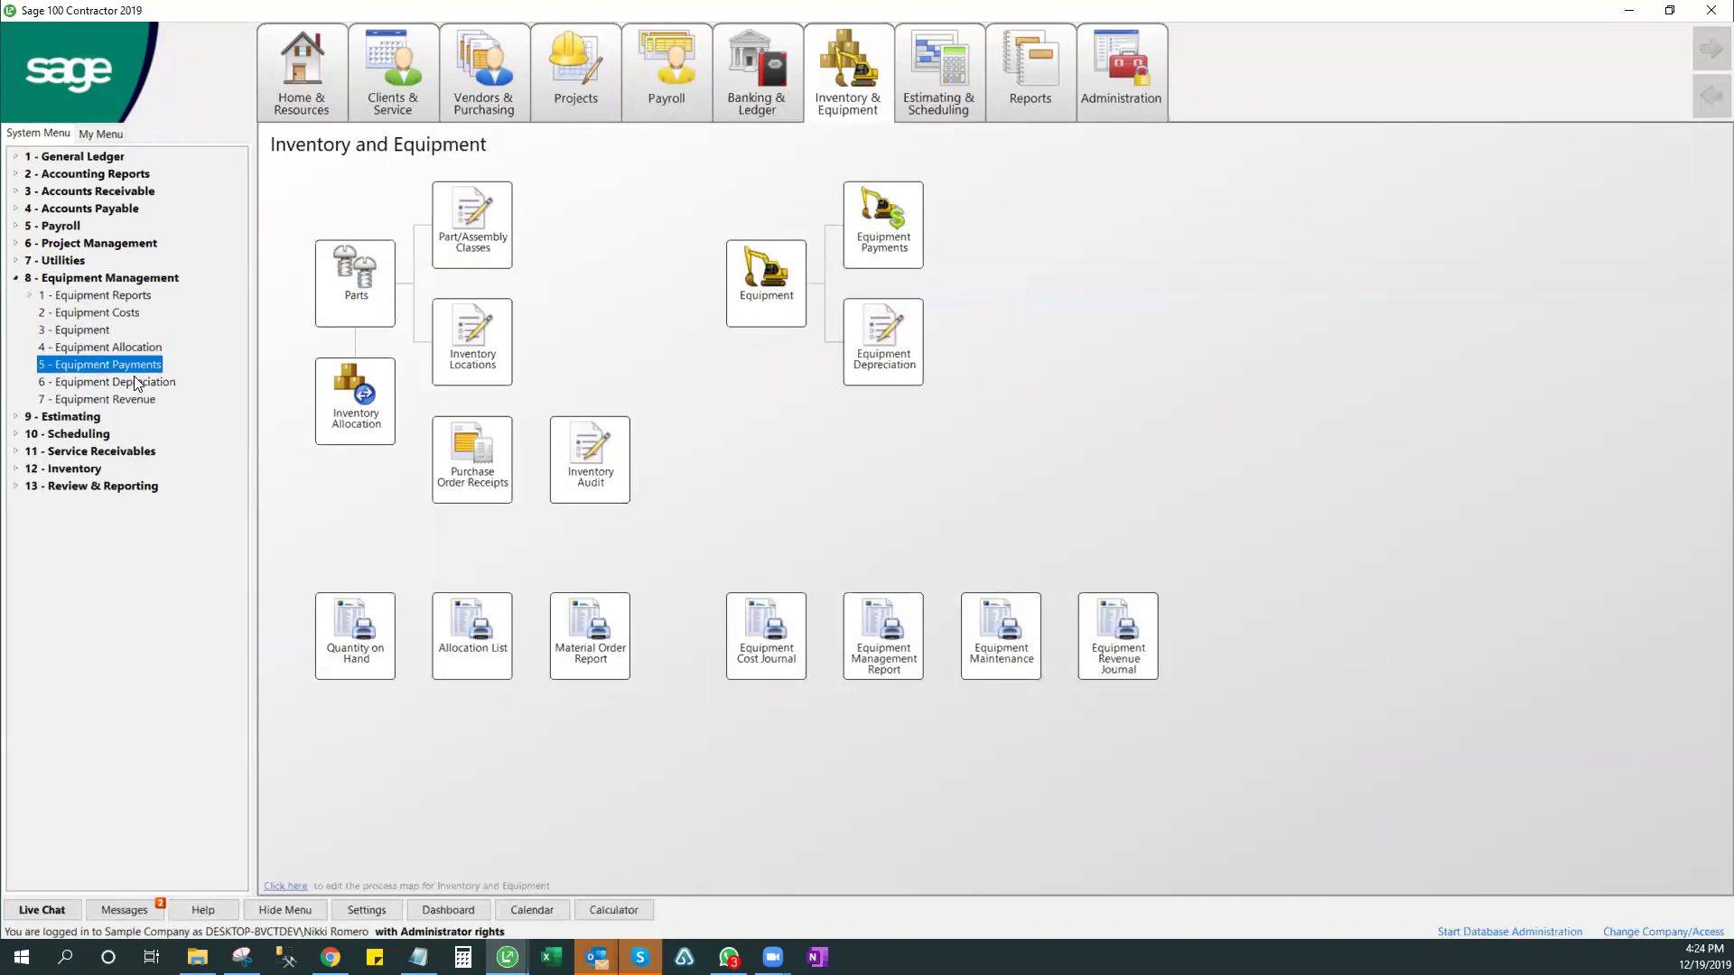
left_click(139, 385)
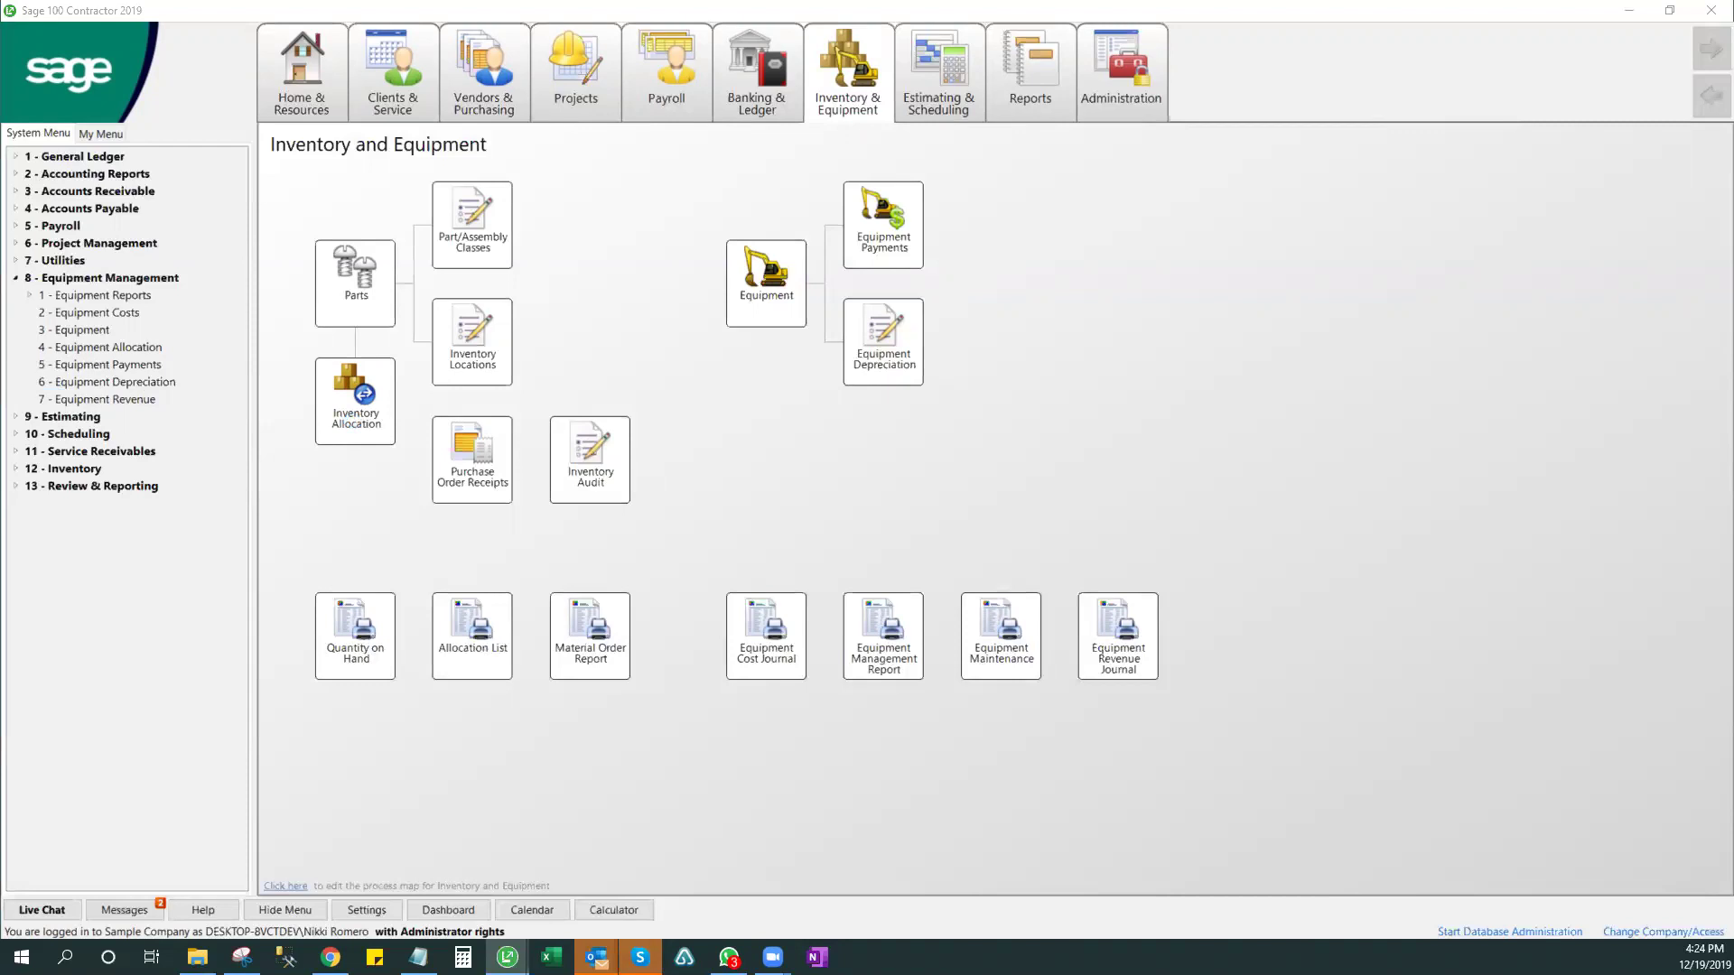
- Maximize the 8-6 Equipment Depreciation summary, close it, and select Equipment Costs and Equipment Revenue
left_click_drag(1013, 668, 1013, 840)
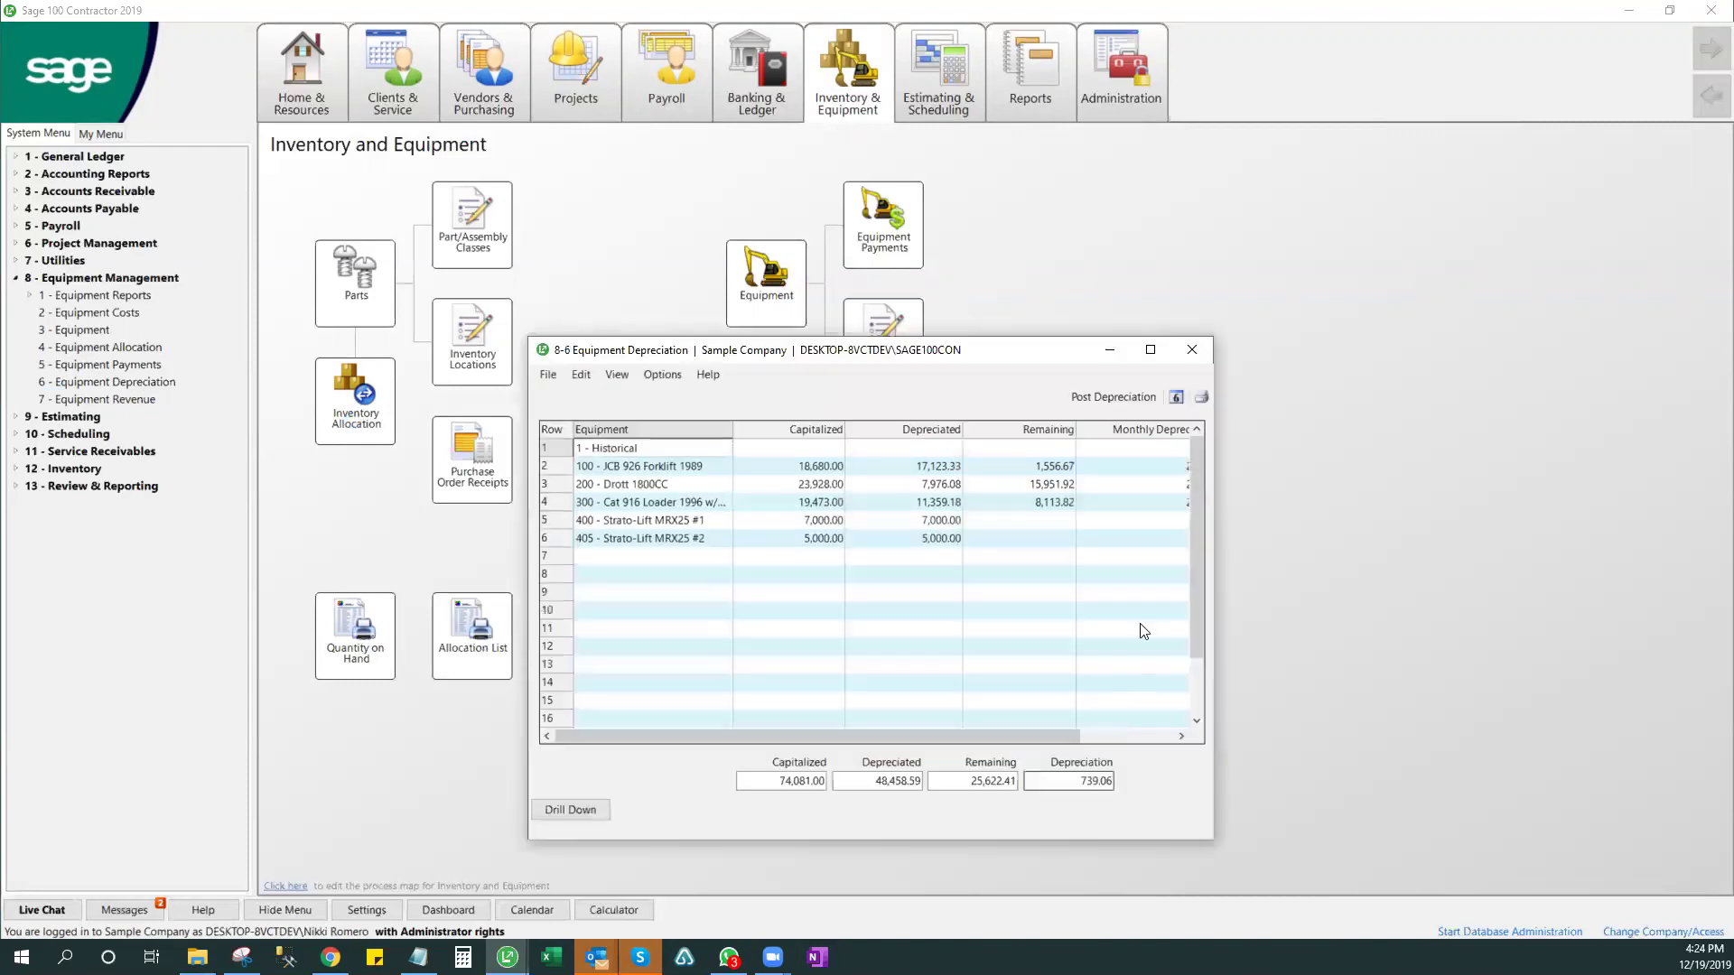
left_click(1162, 351)
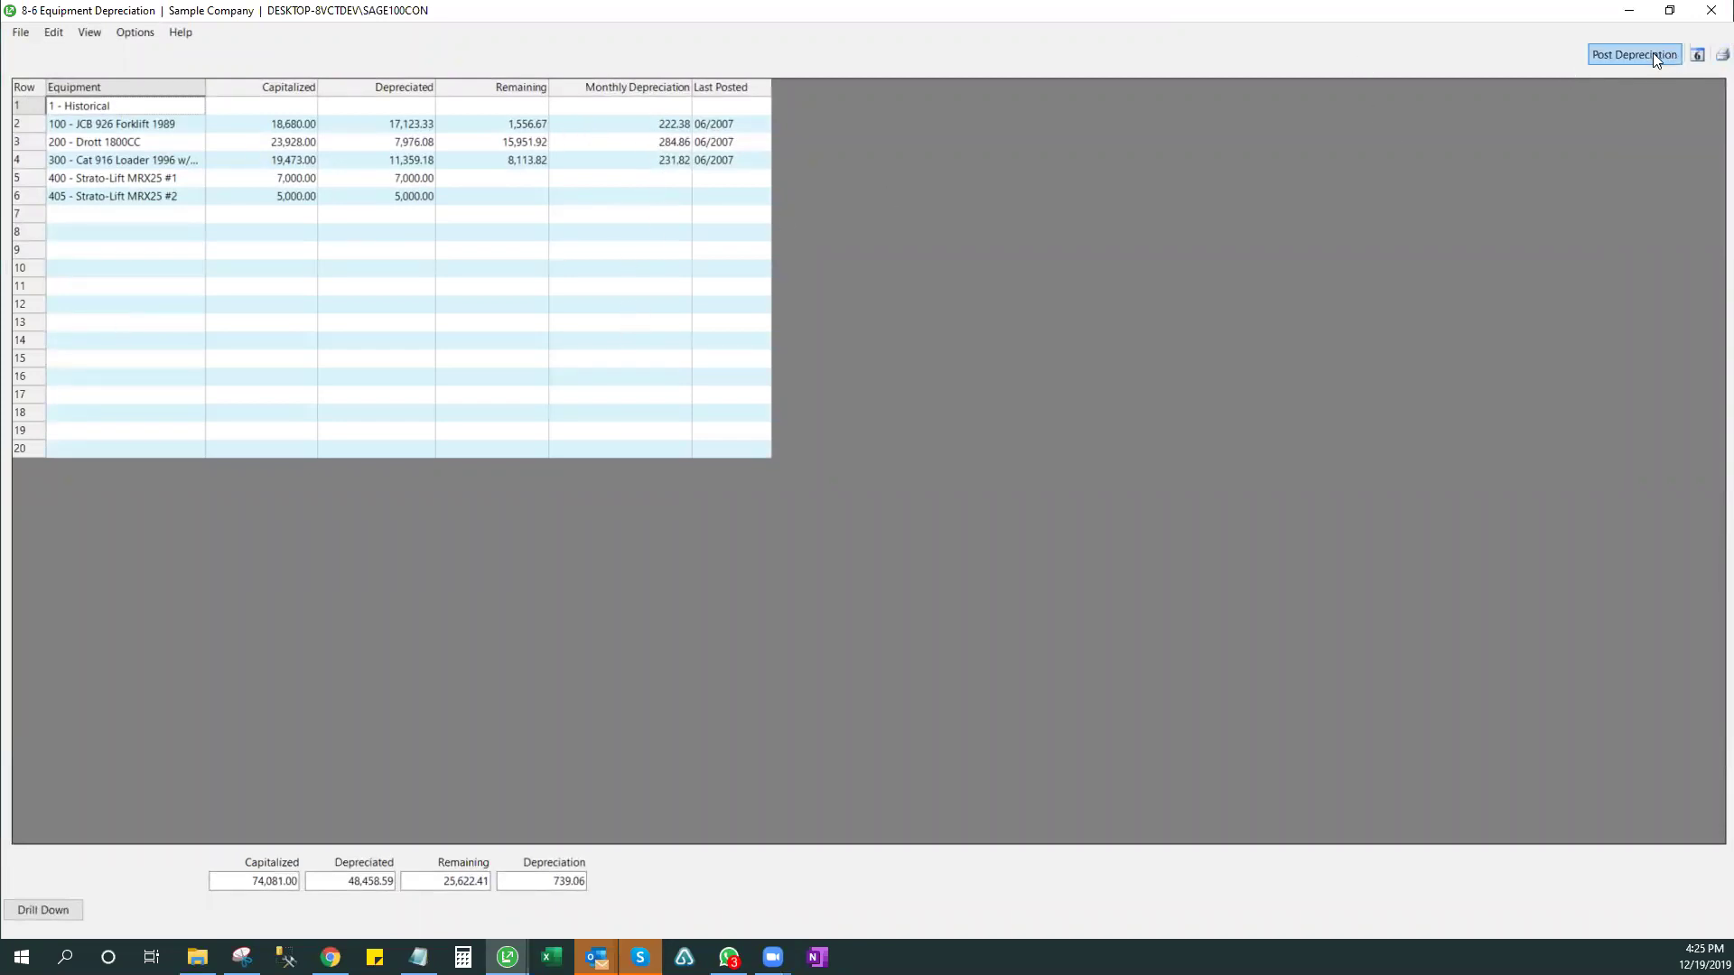
left_click(1709, 13)
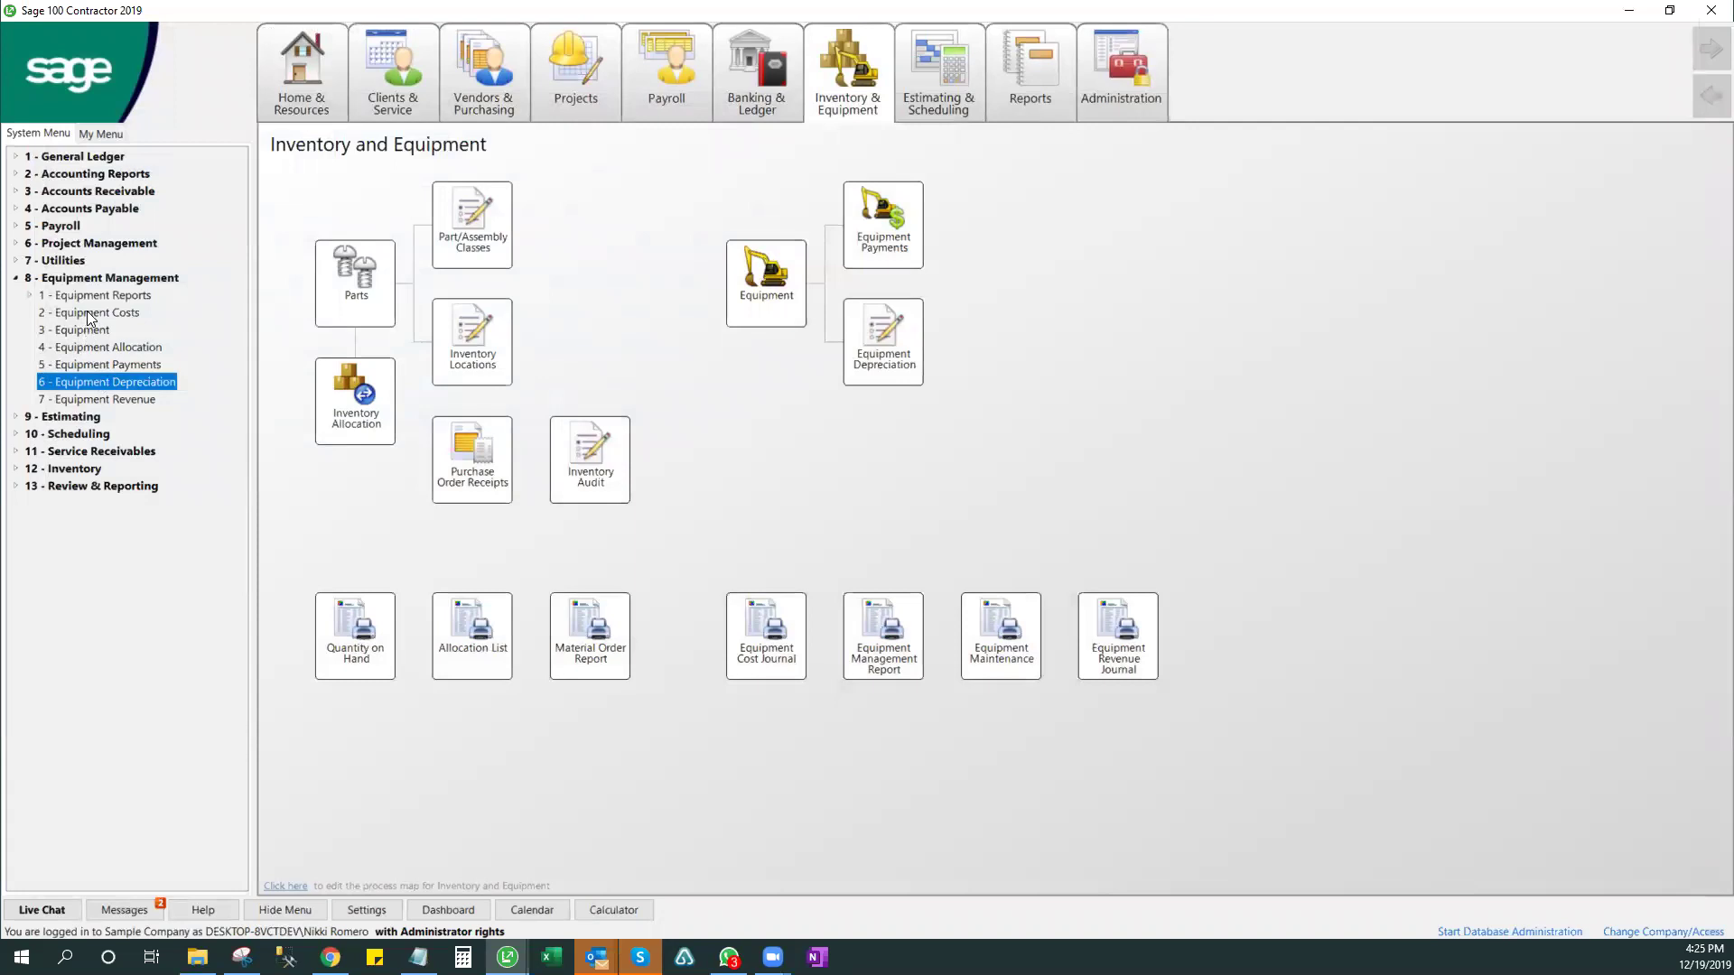
left_click(87, 312)
left_click(109, 400)
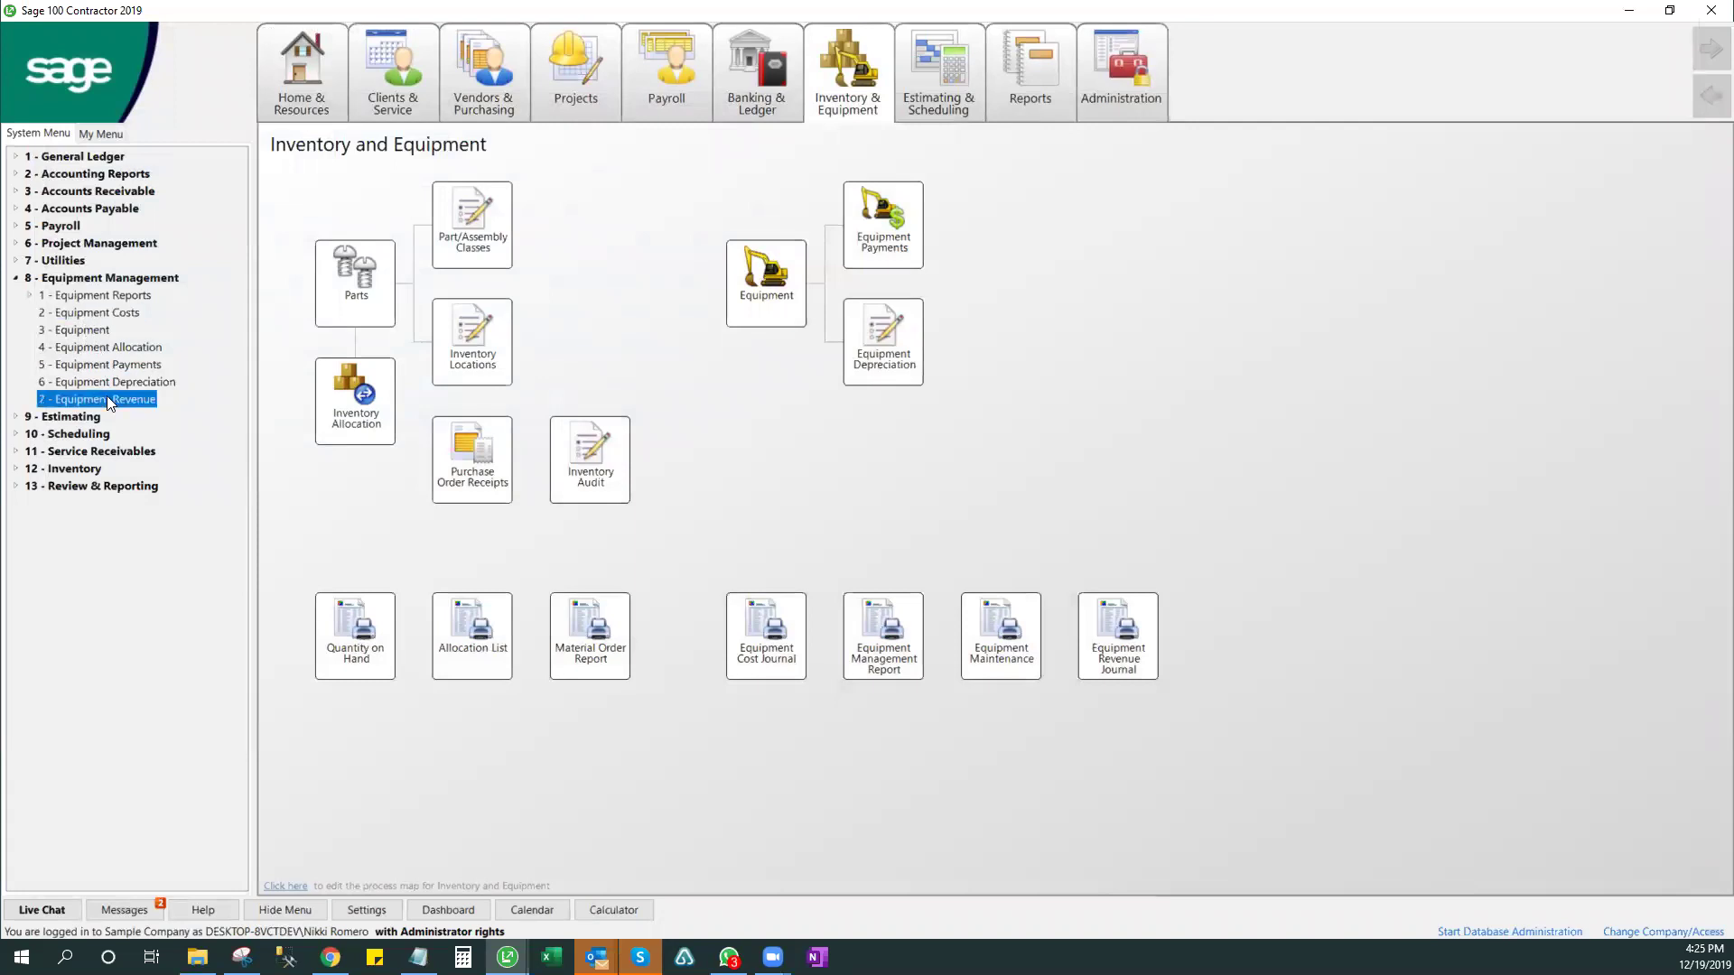
left_click(100, 313)
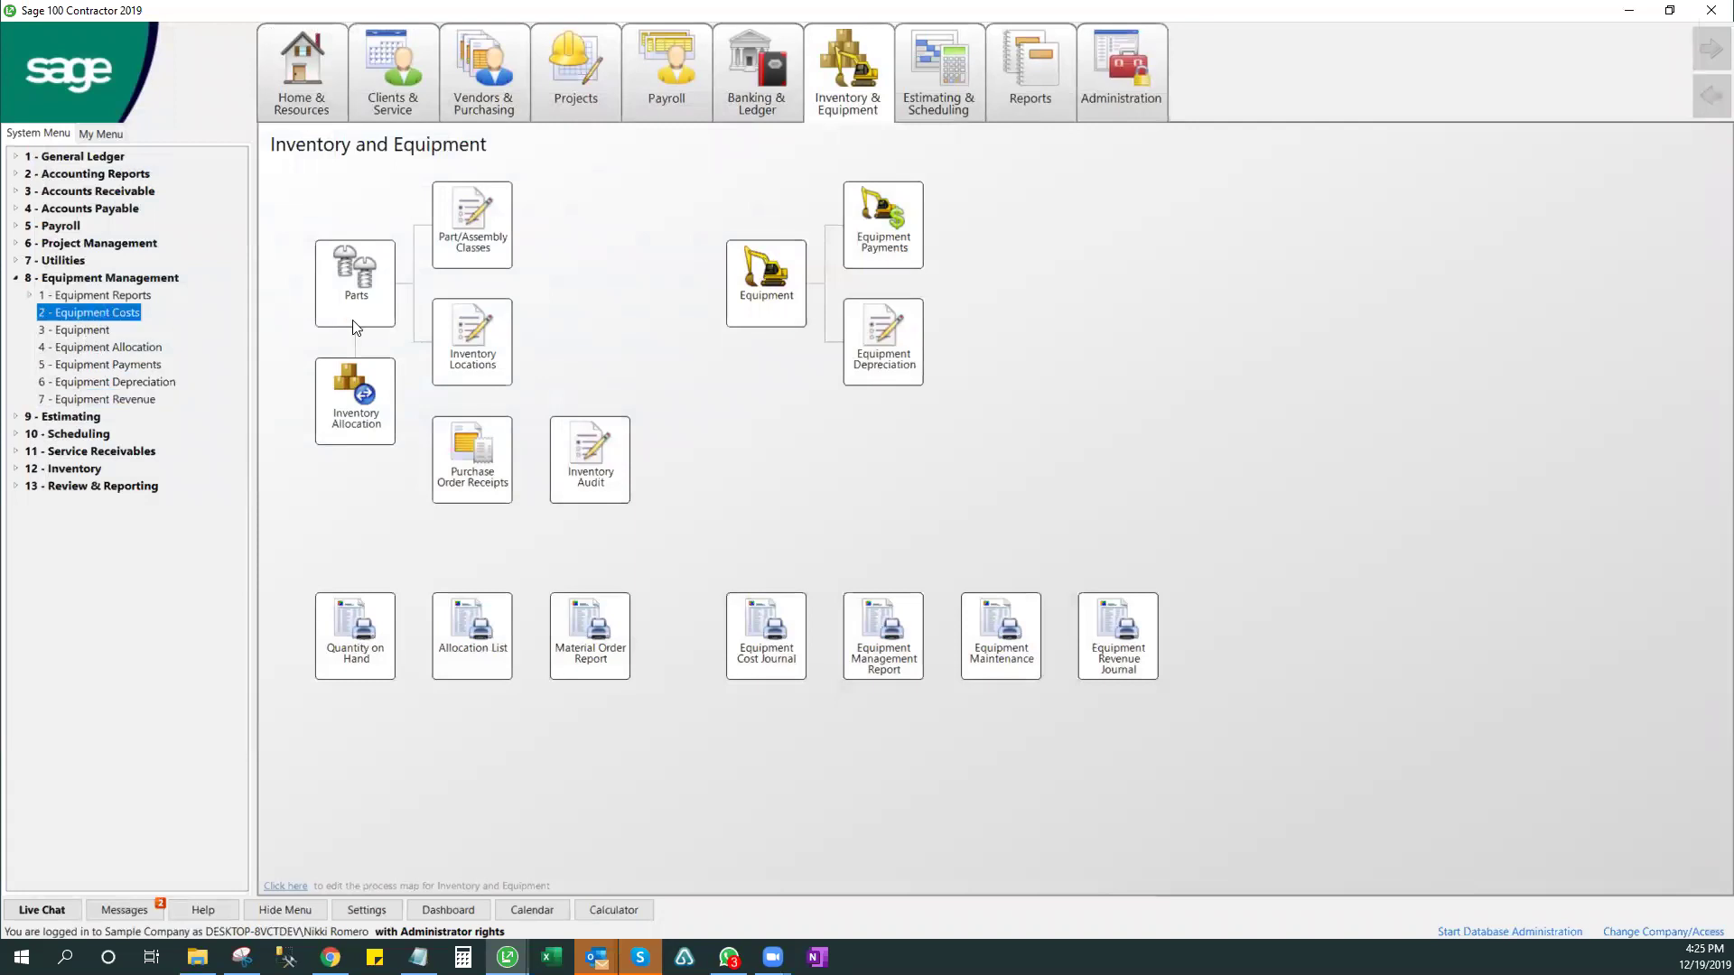
left_click(517, 288)
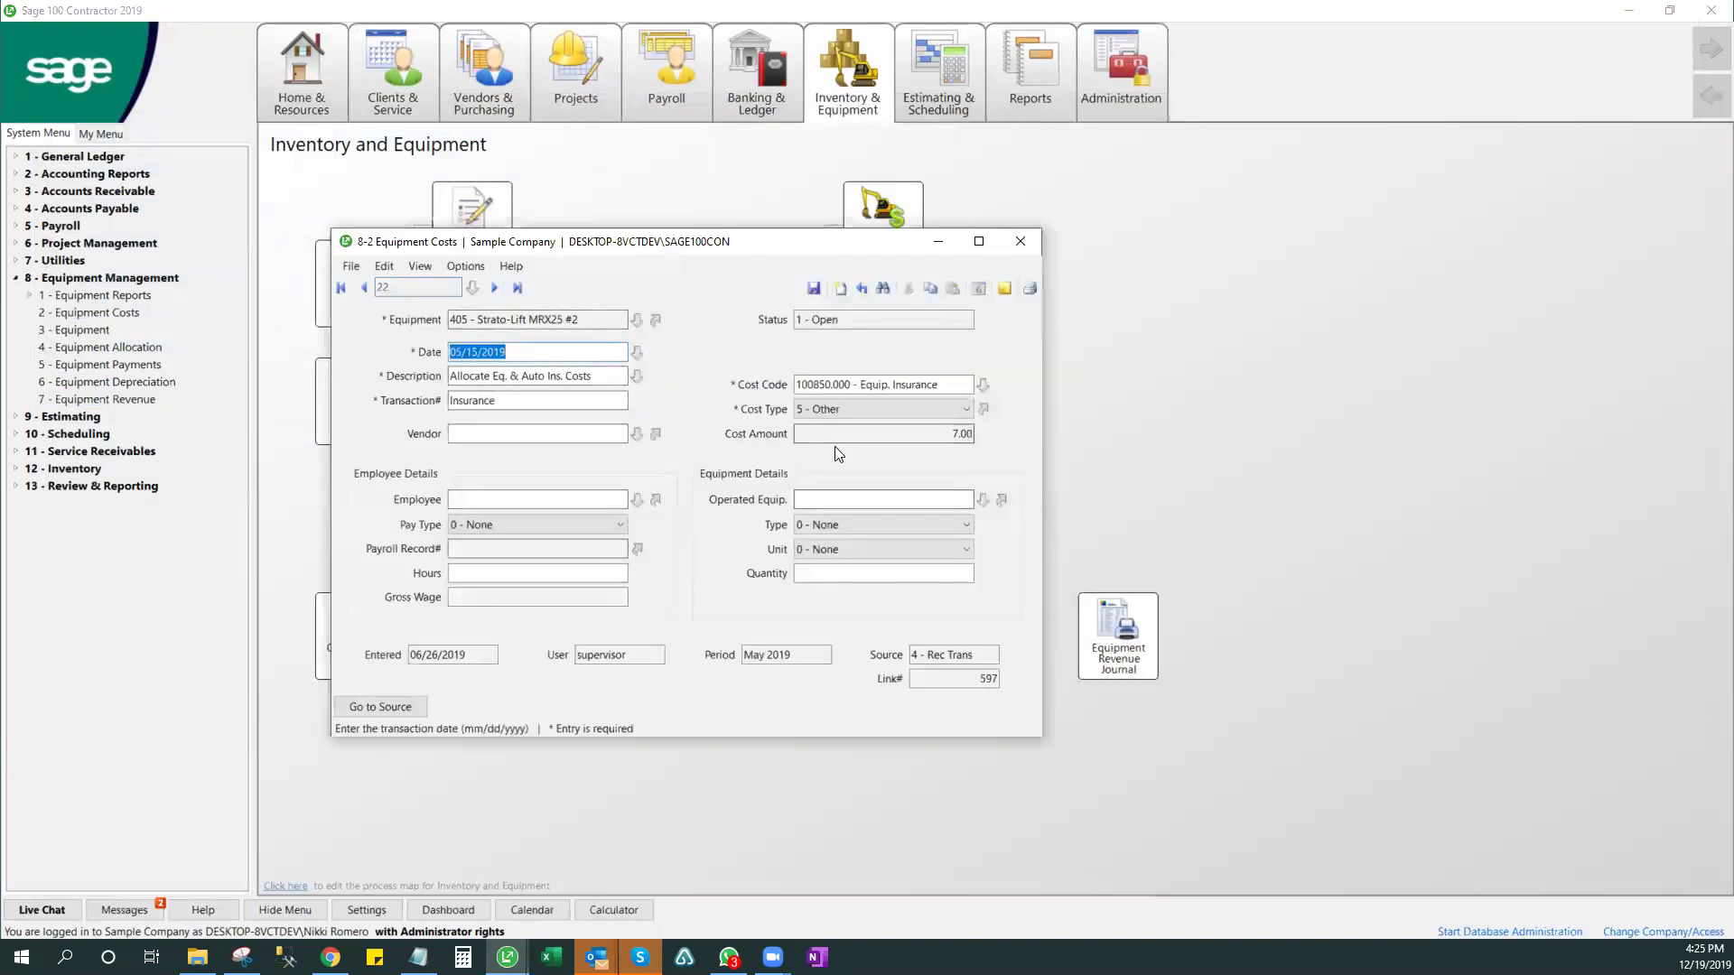
left_click(365, 288)
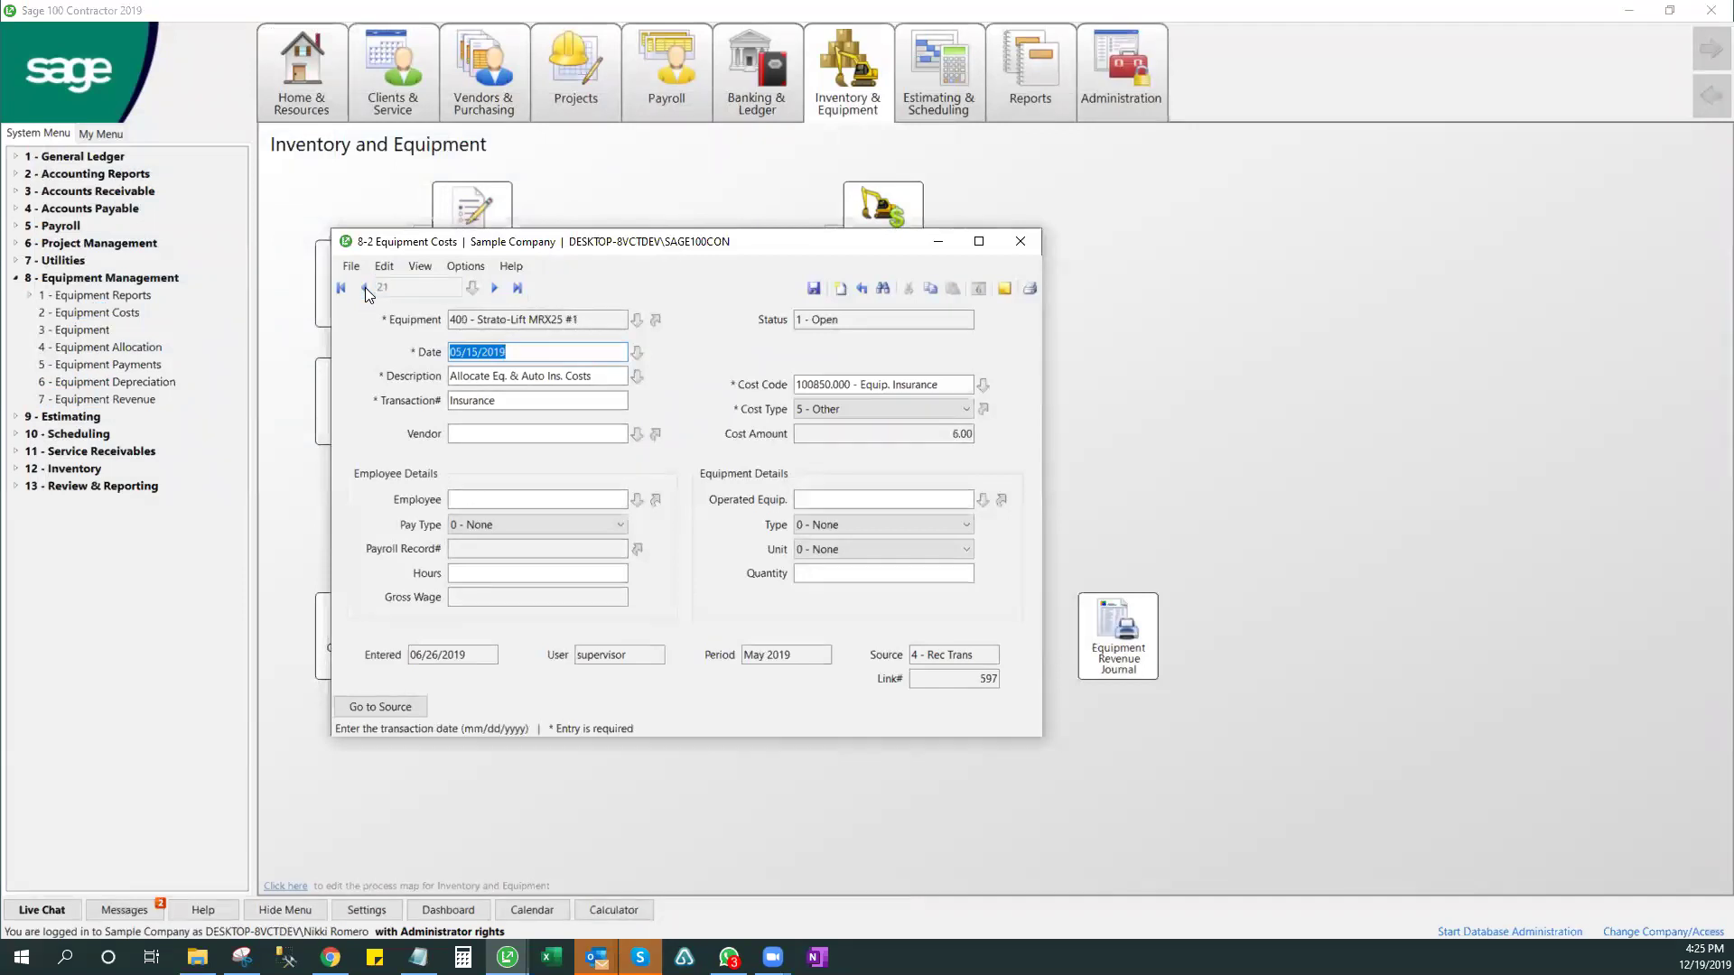
left_click(365, 288)
left_click(341, 288)
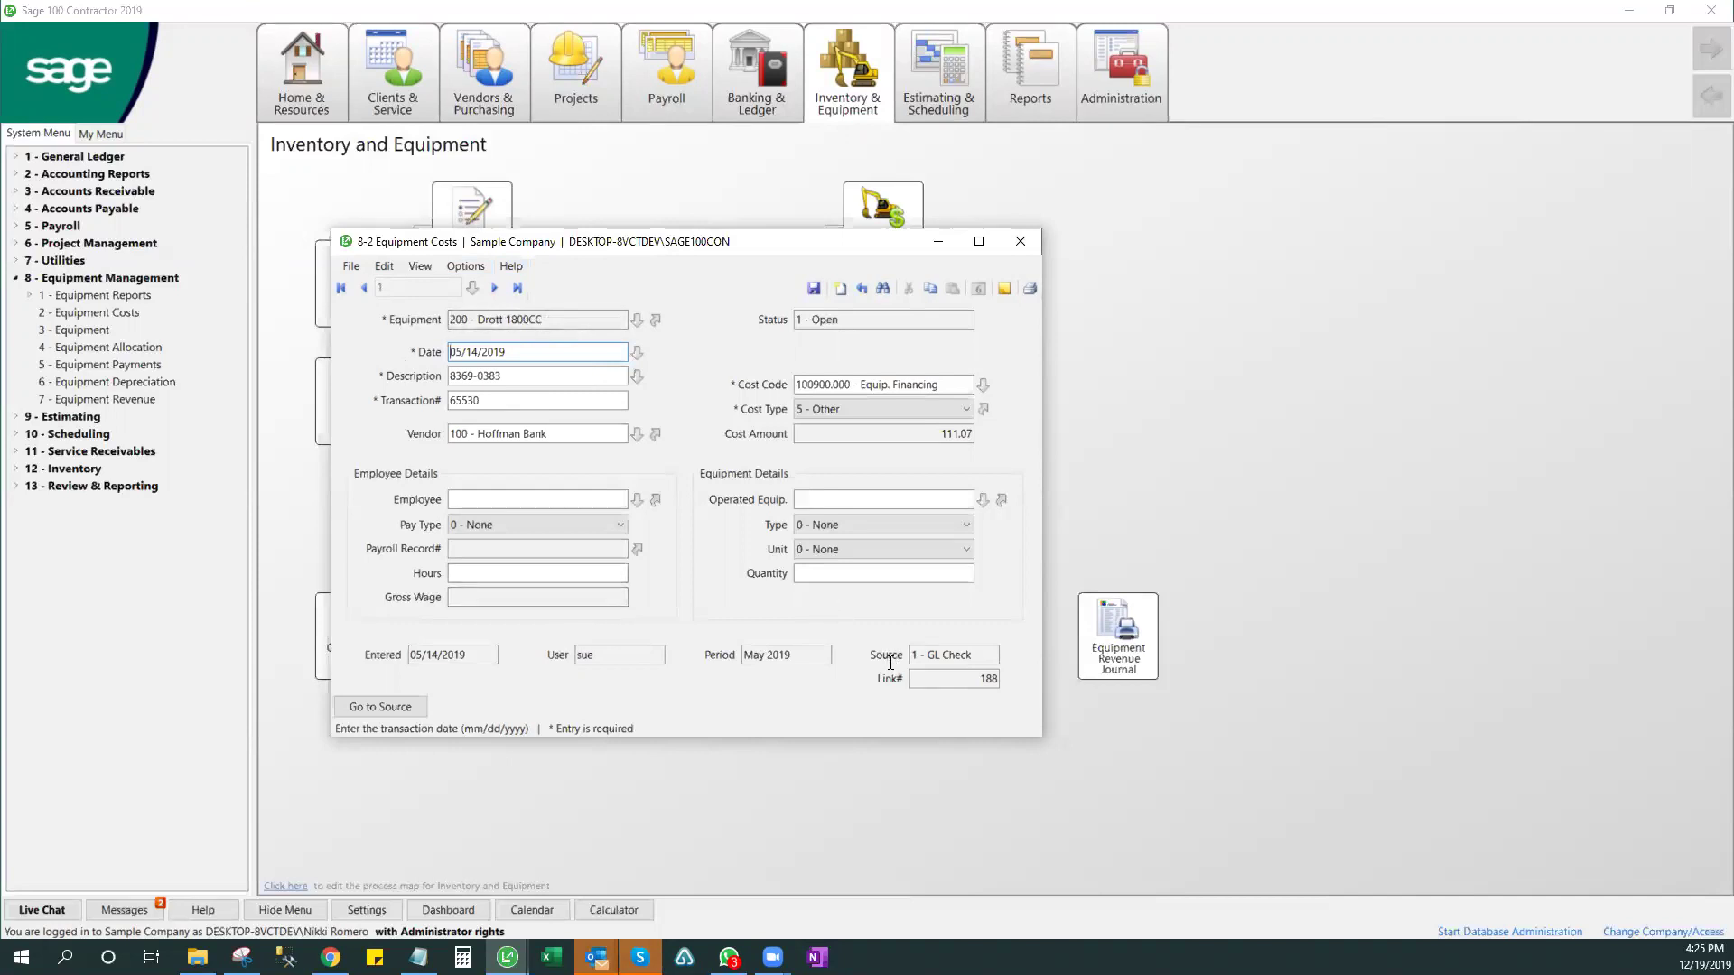
left_click_drag(993, 657, 892, 658)
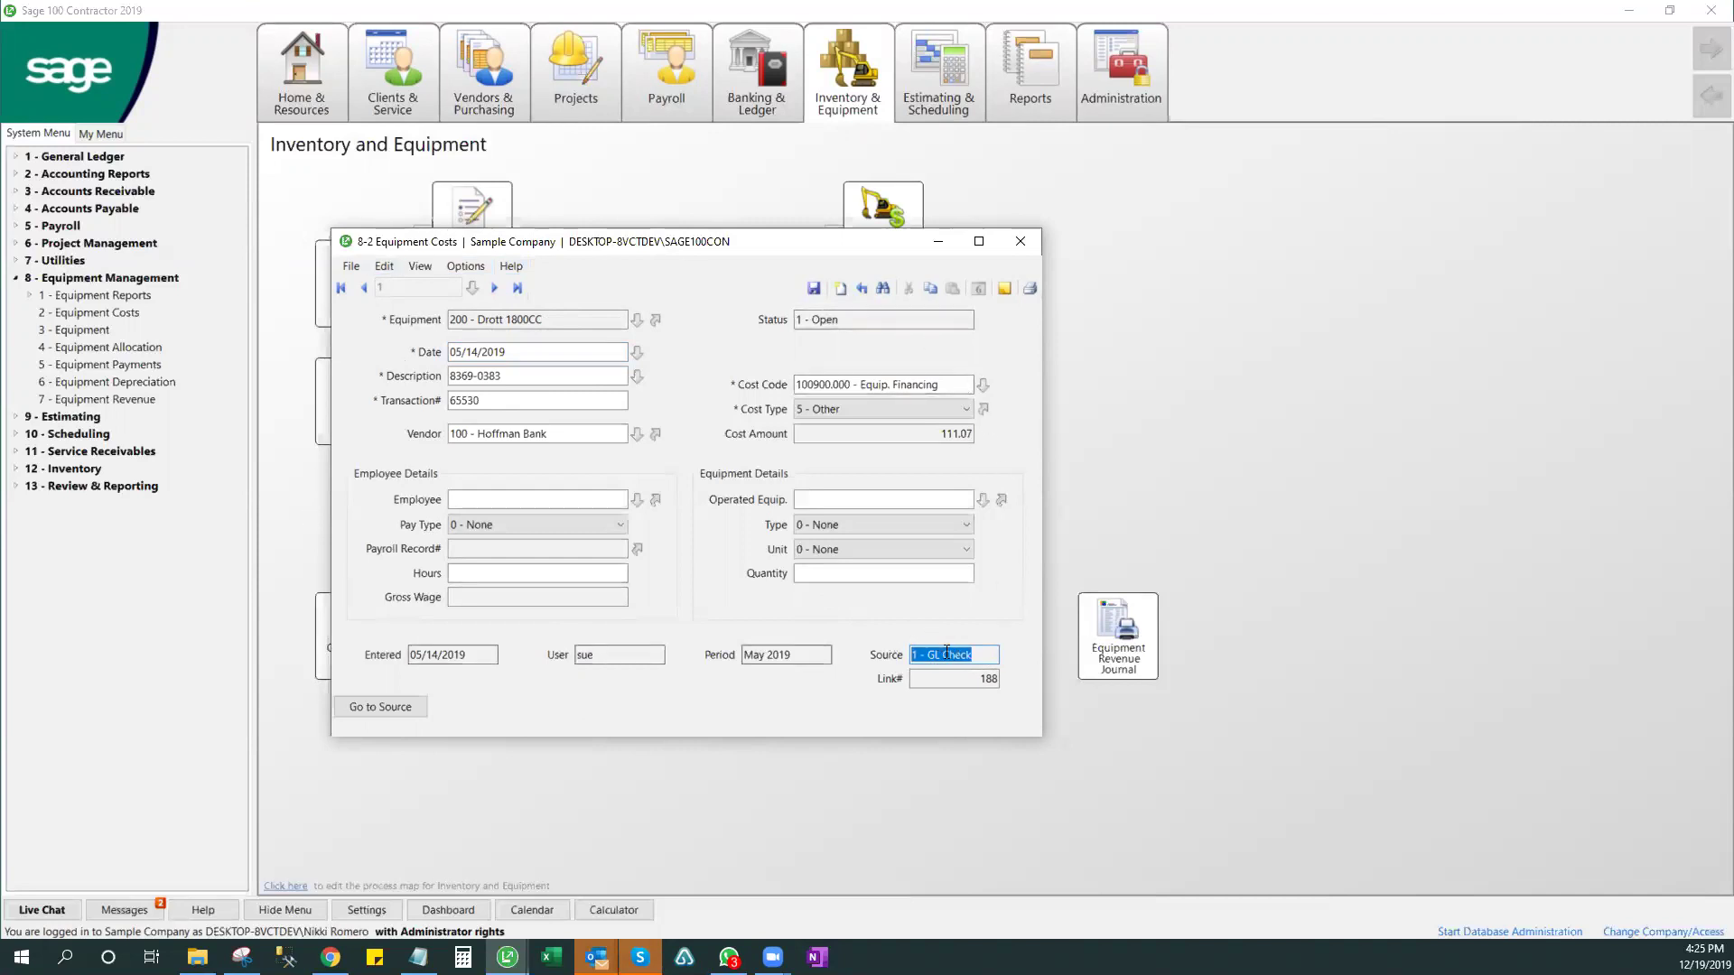
left_click_drag(991, 655, 924, 655)
left_click(544, 437)
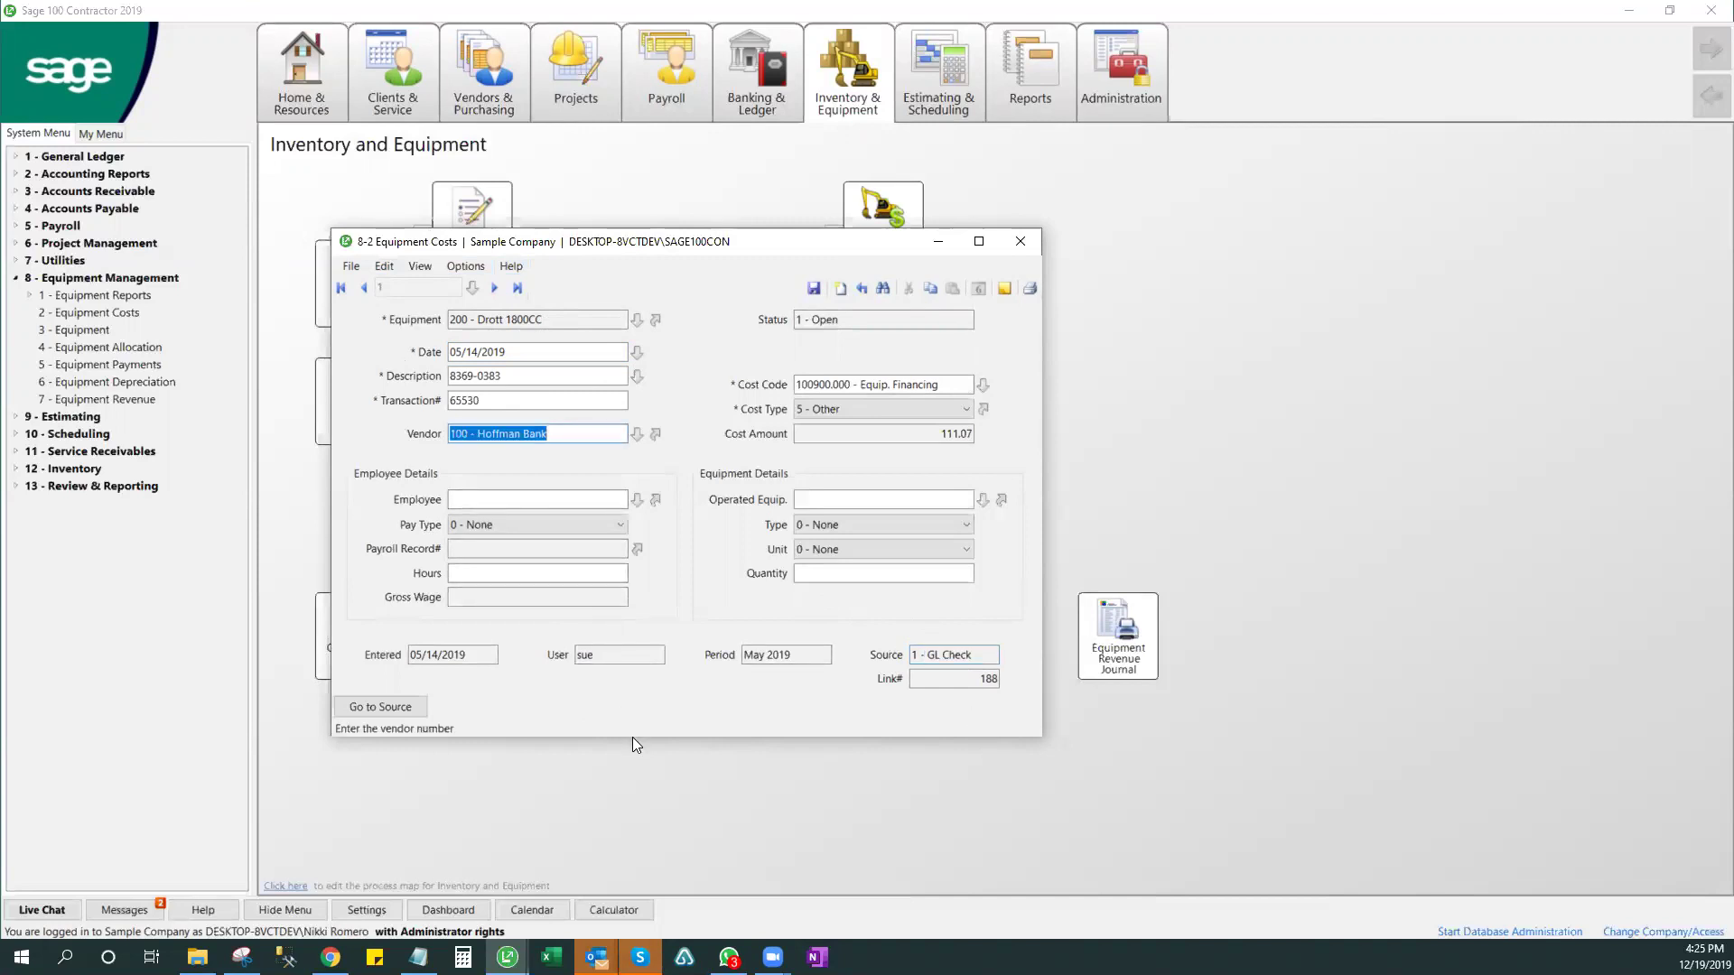
left_click(939, 388)
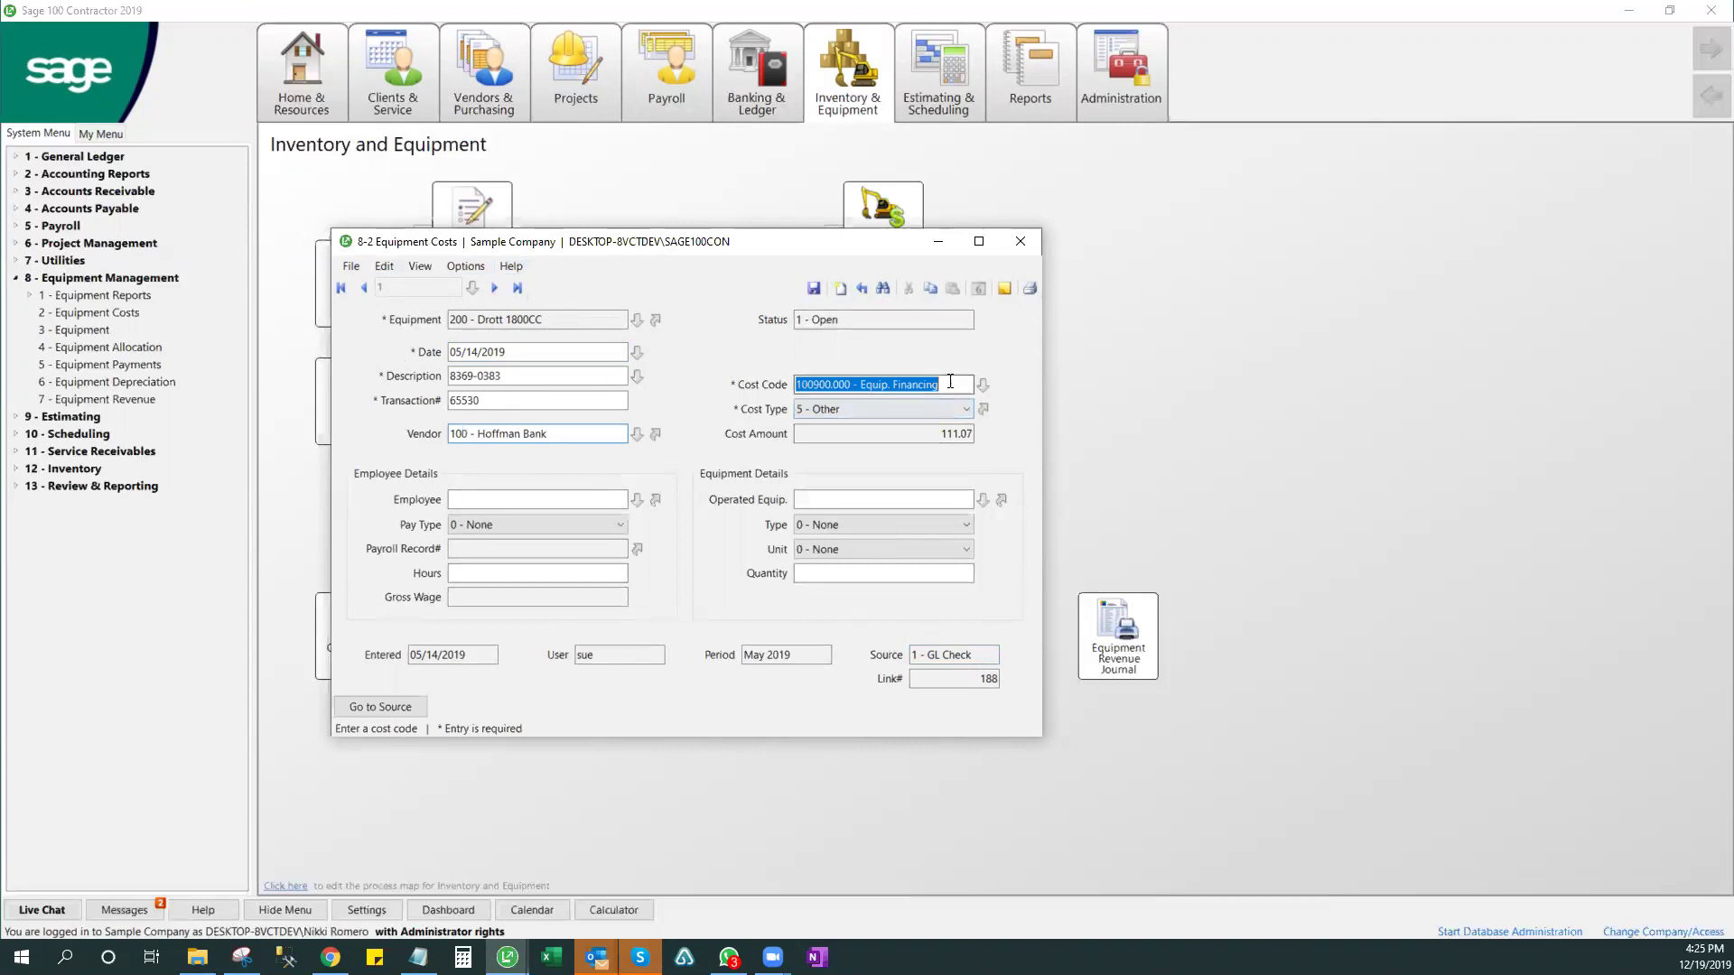
left_click(923, 434)
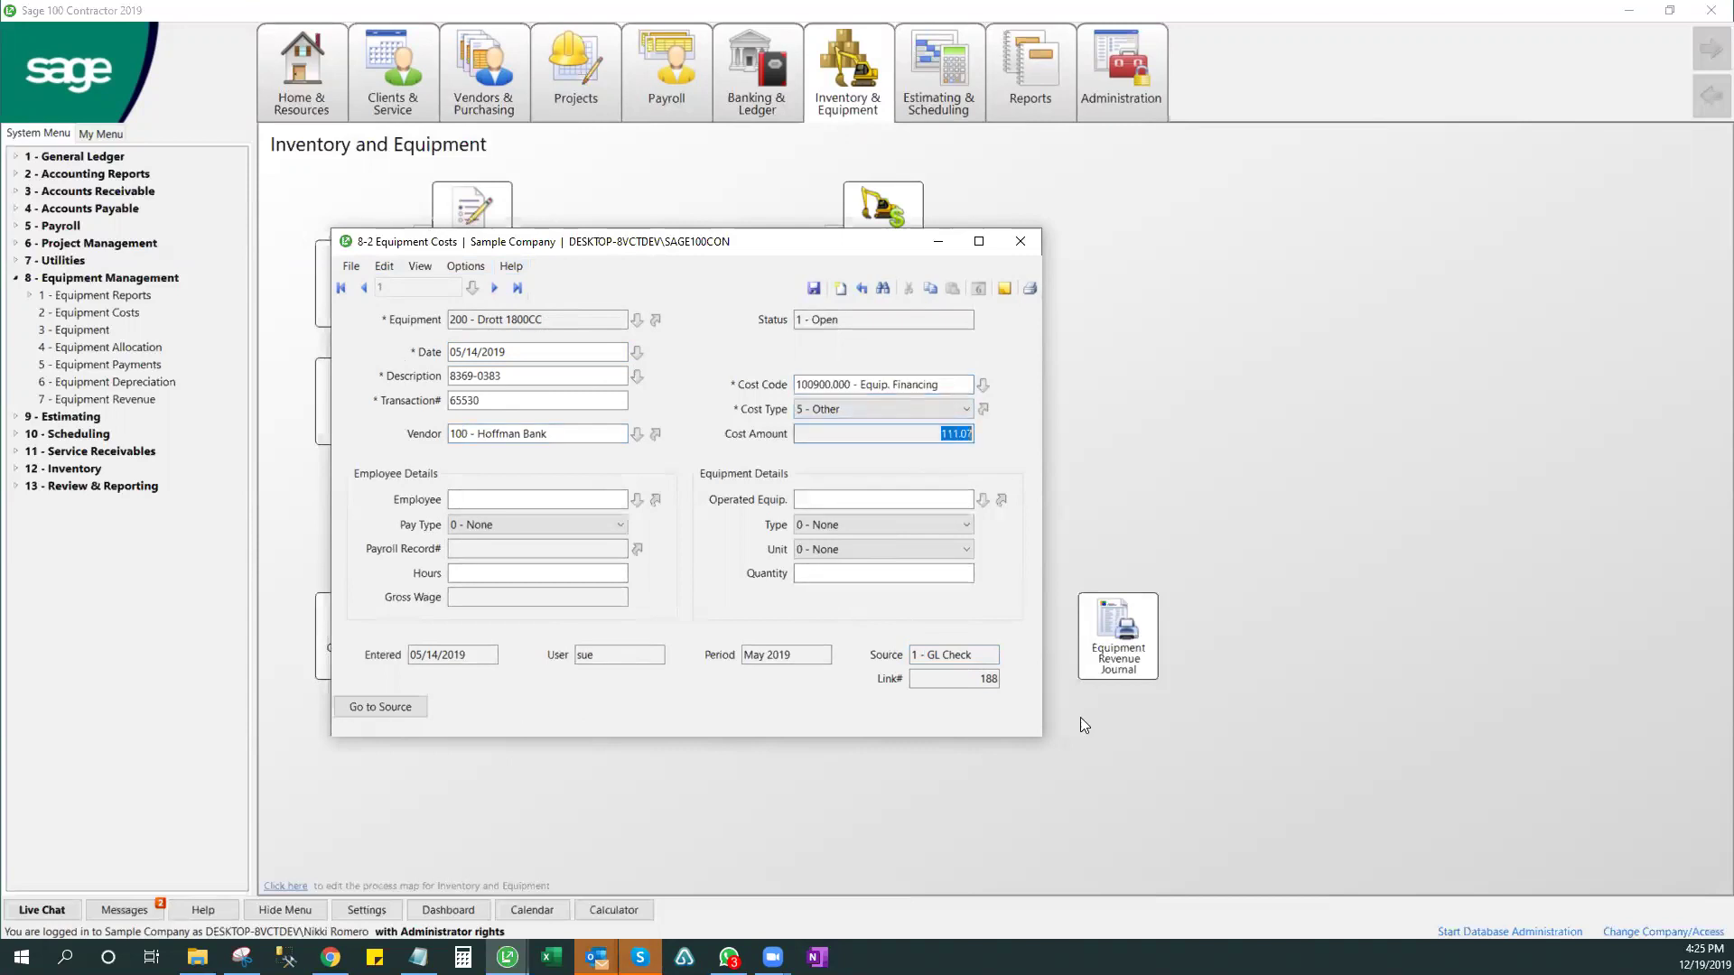
left_click(541, 320)
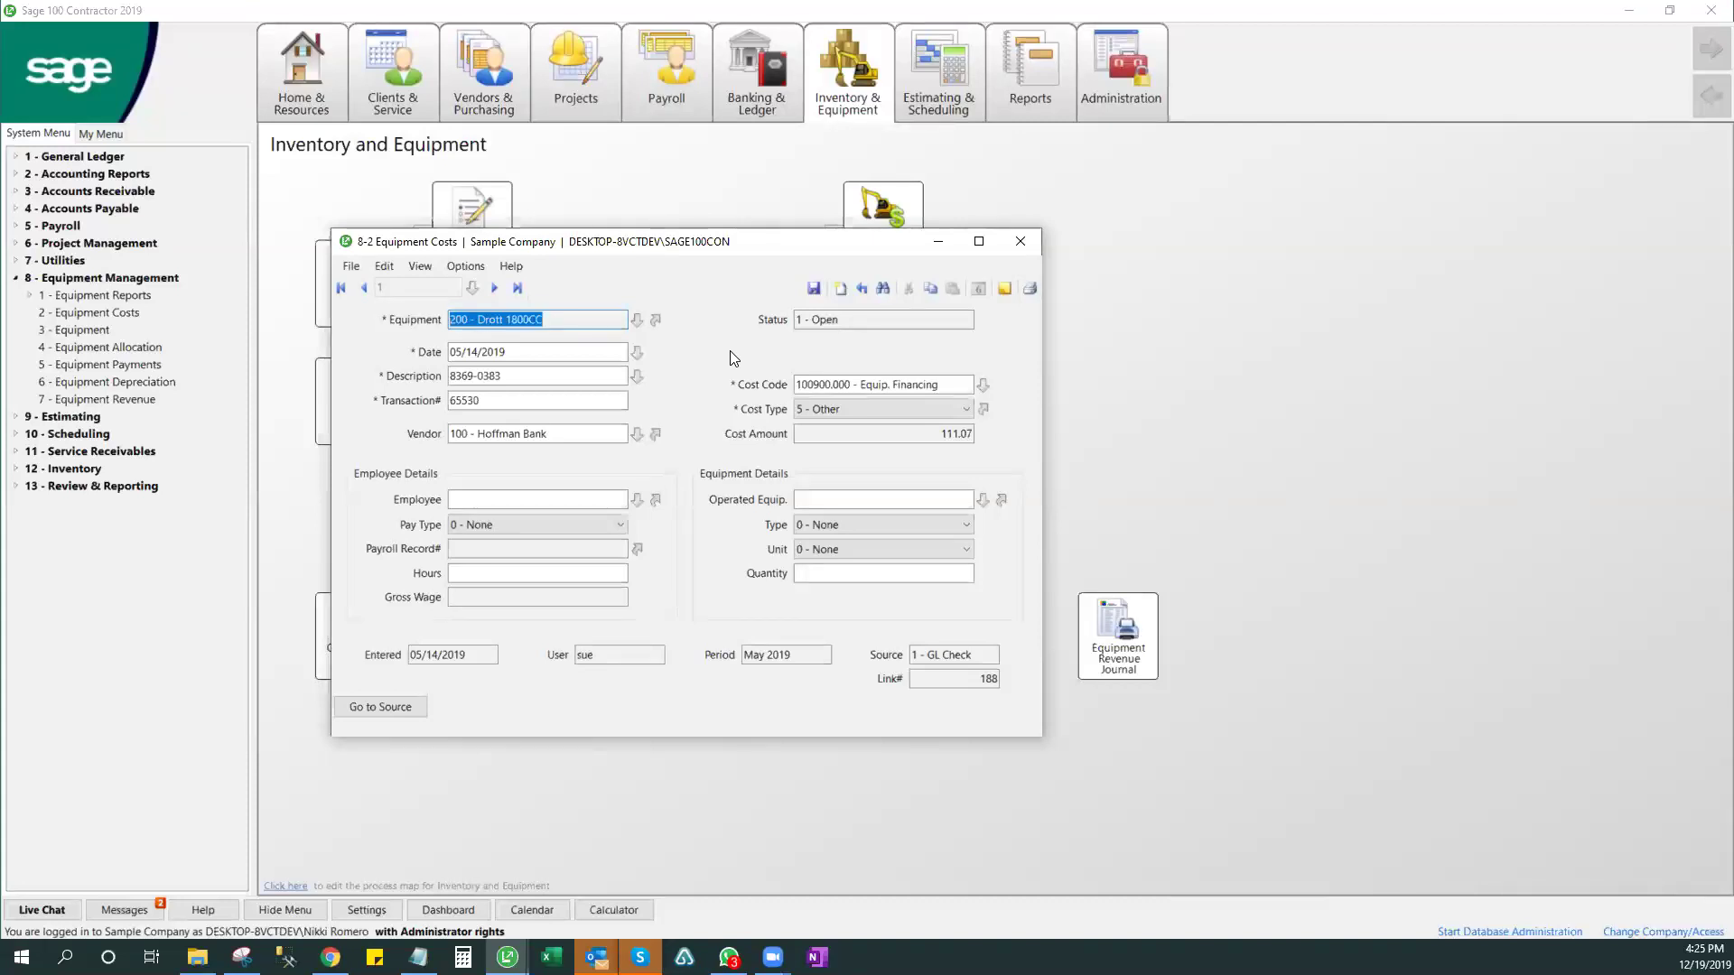
left_click(1020, 241)
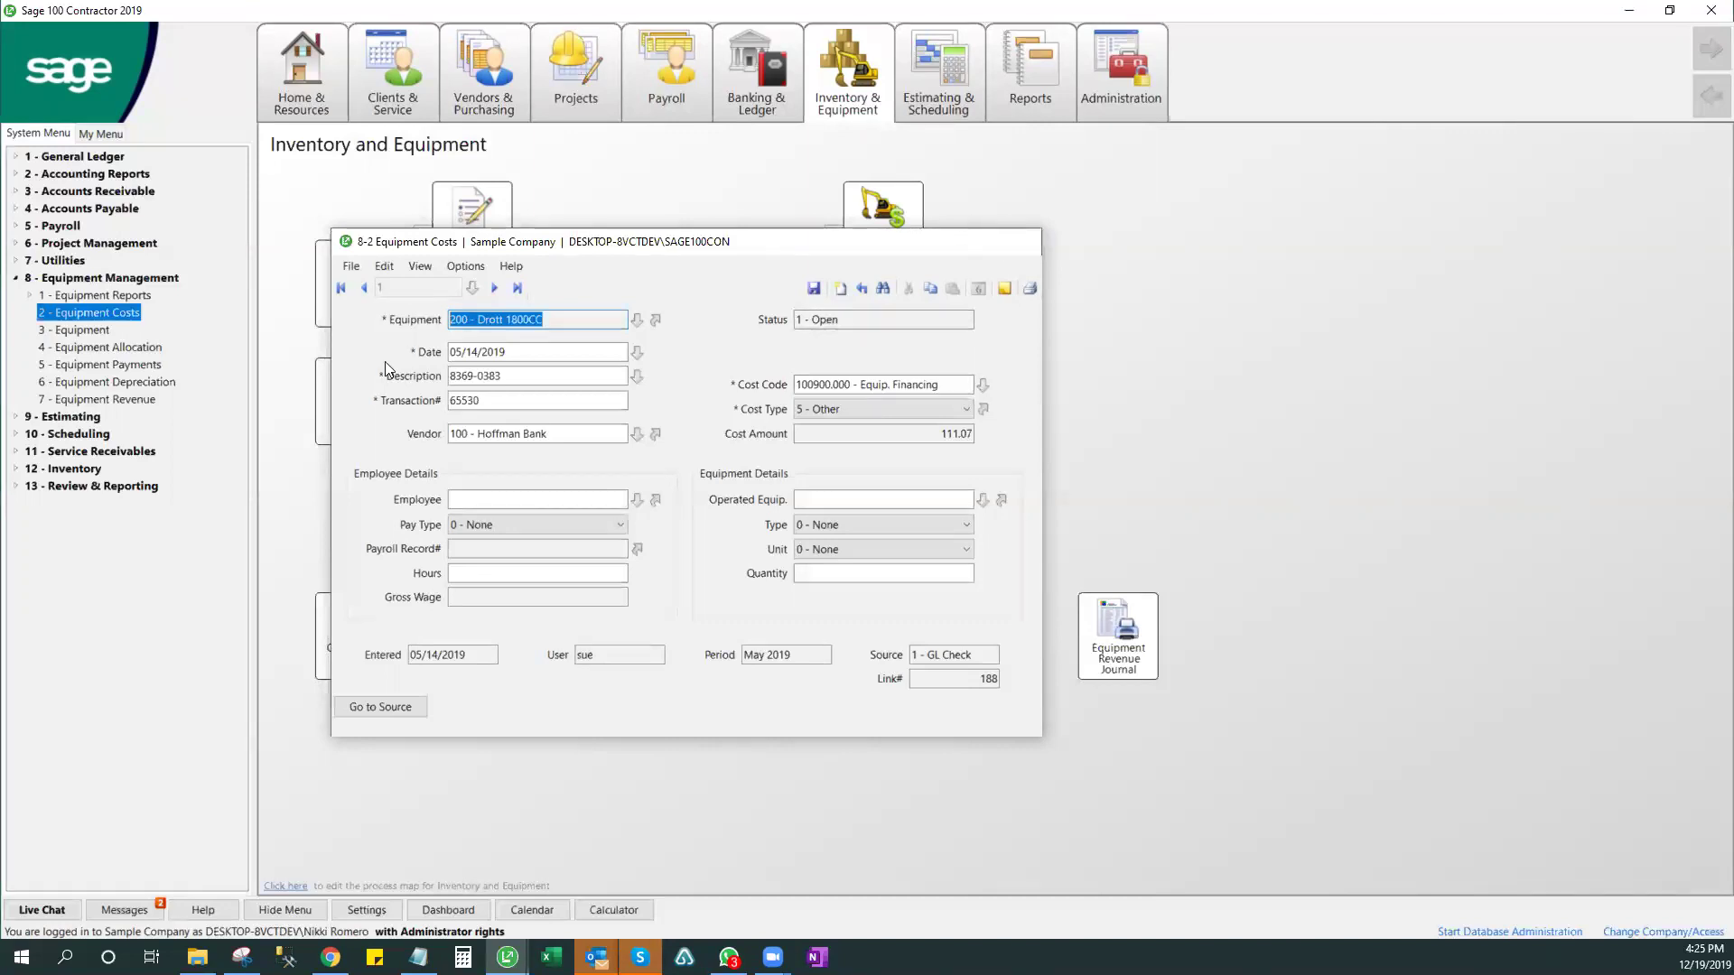
left_click(128, 402)
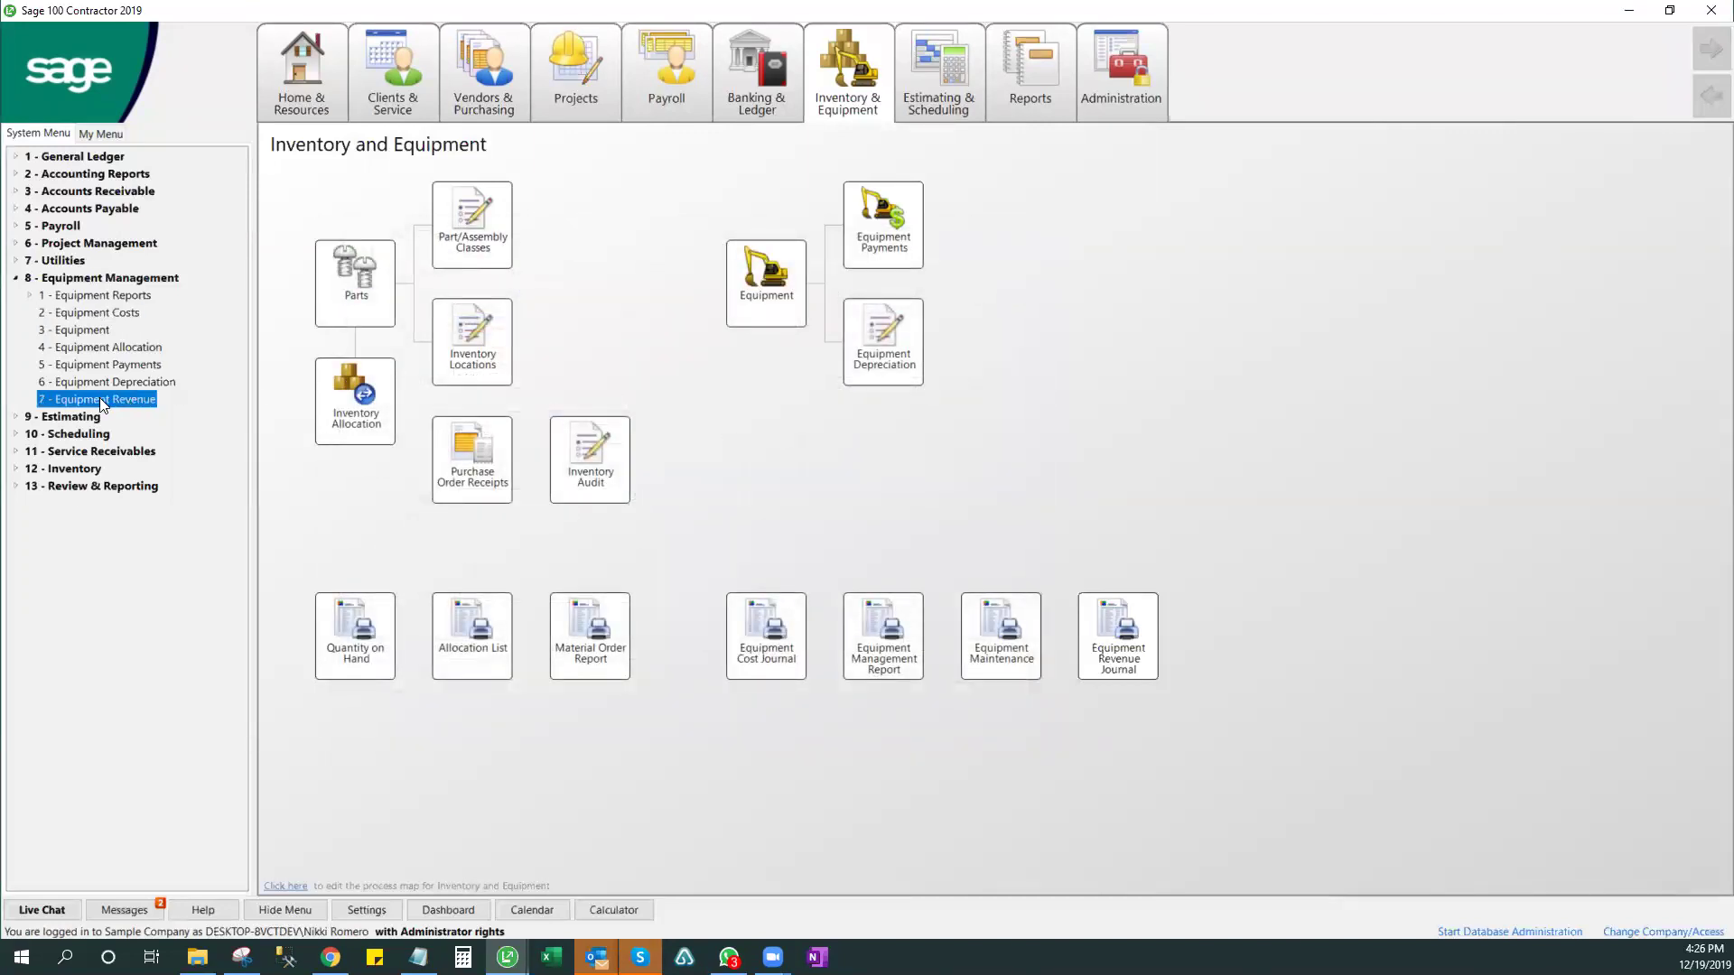
- Expand Equipment Reports, open the Equipment List report with a wider report list, then close it
left_click(111, 346)
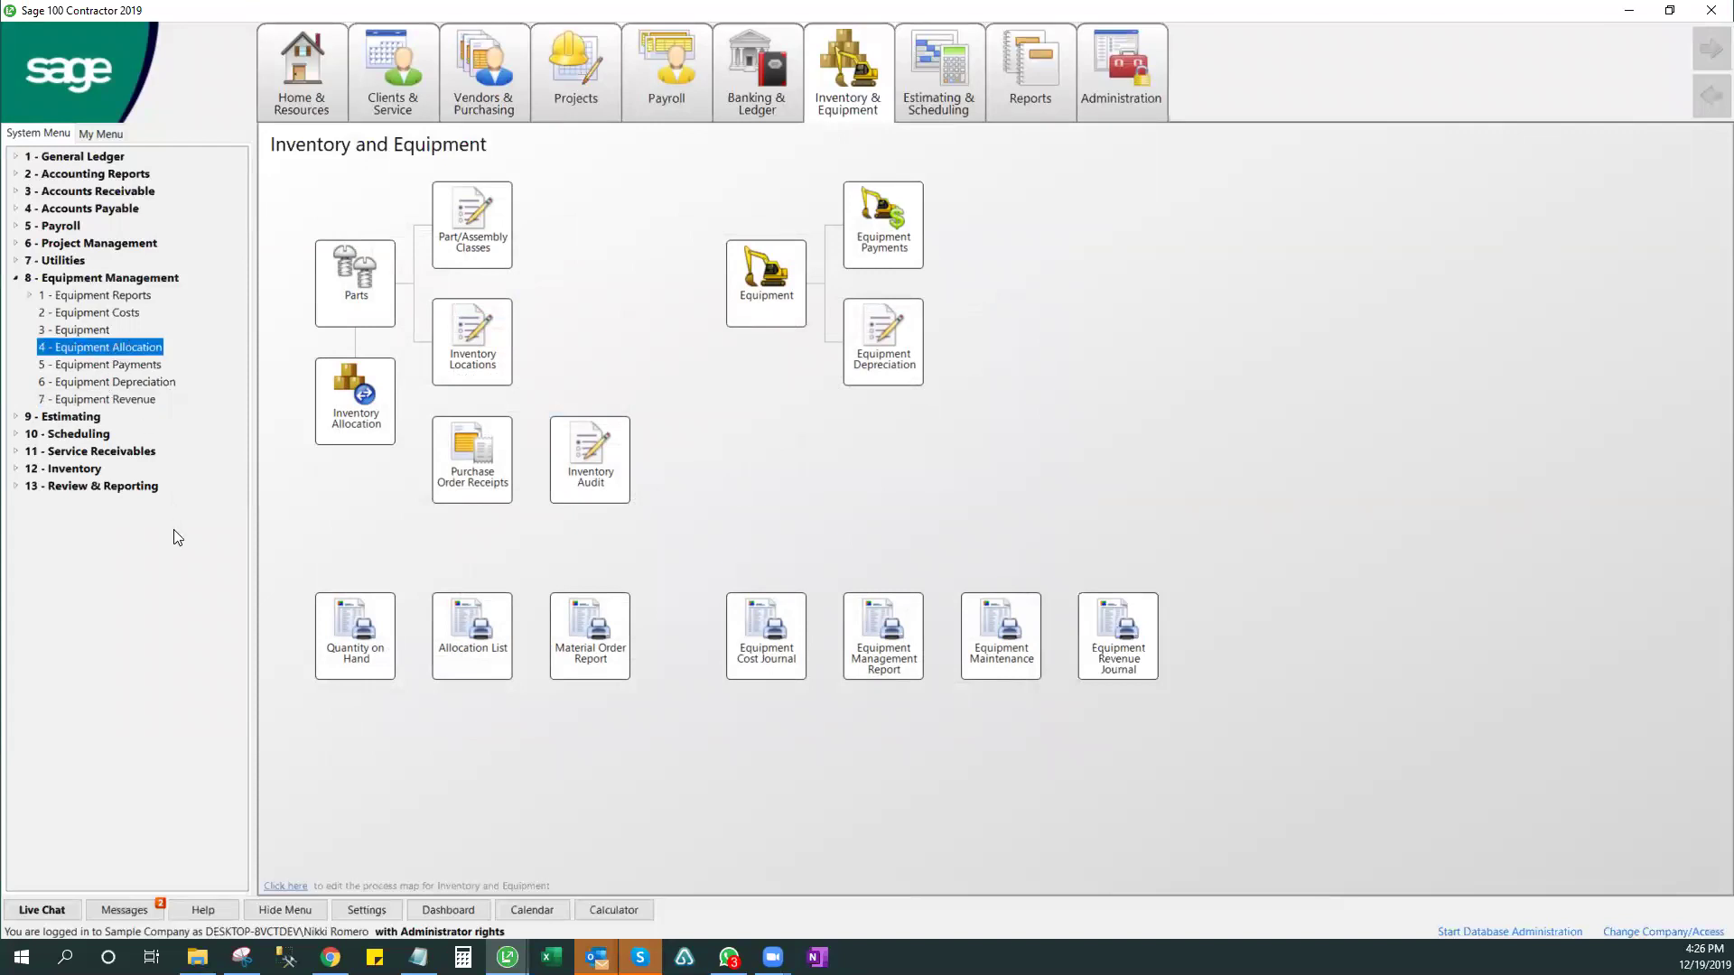
left_click(29, 296)
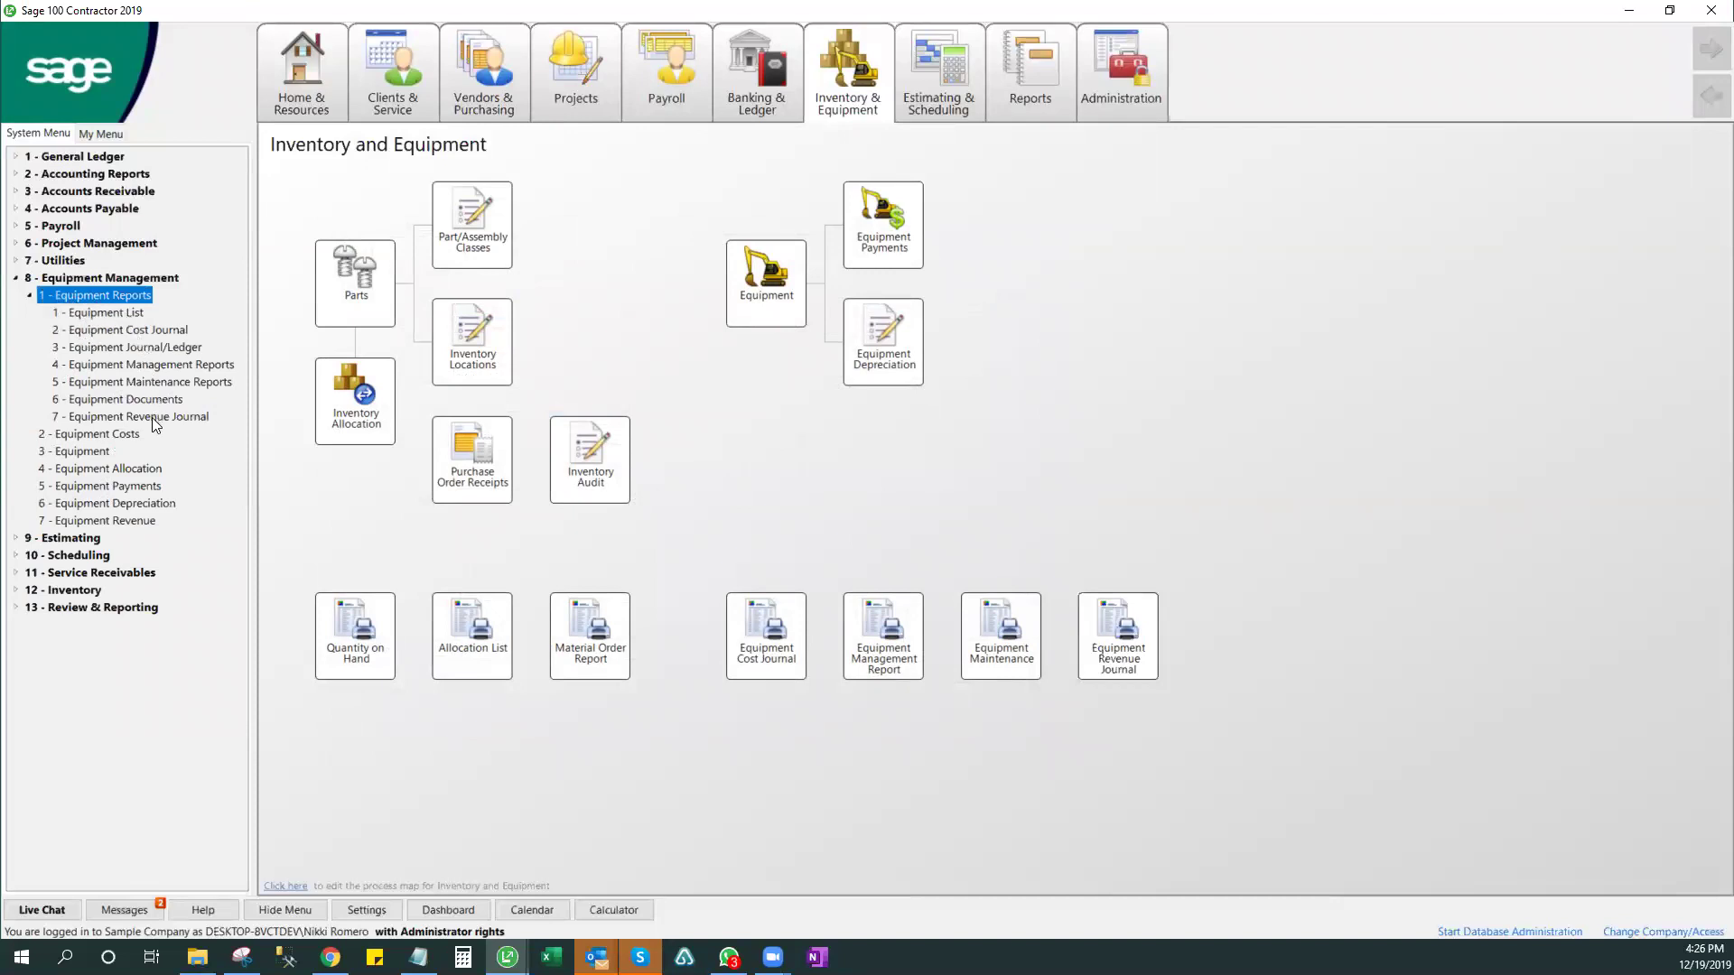
left_click(136, 313)
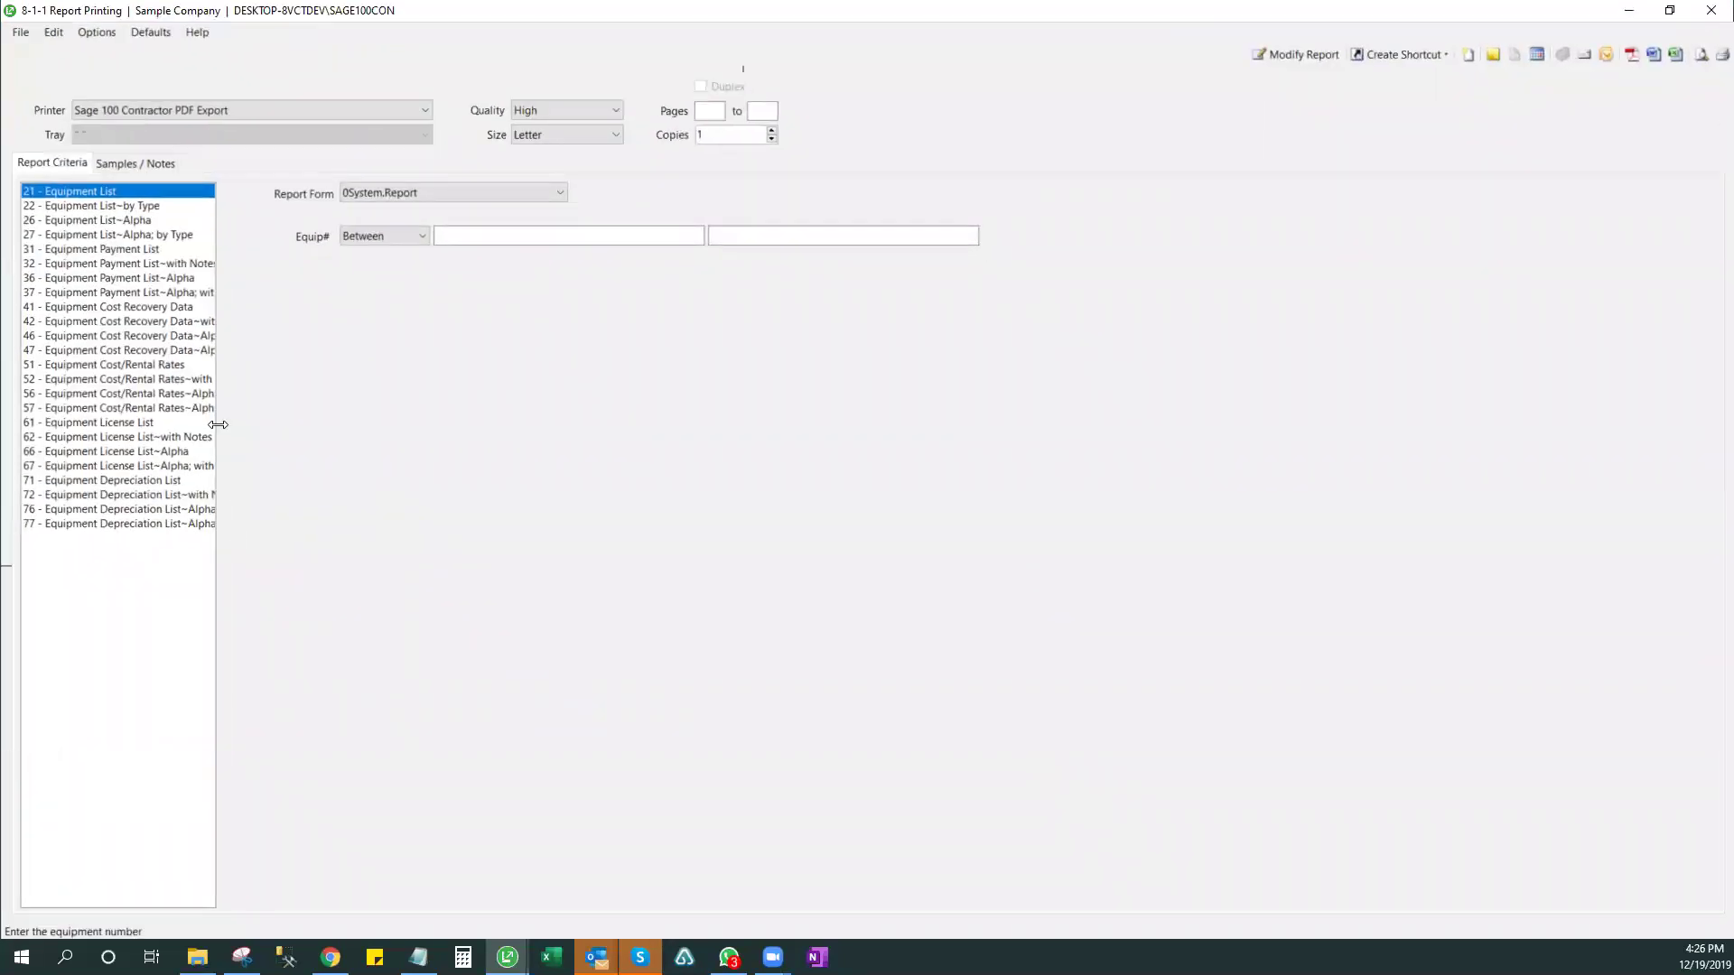
left_click_drag(219, 424, 414, 424)
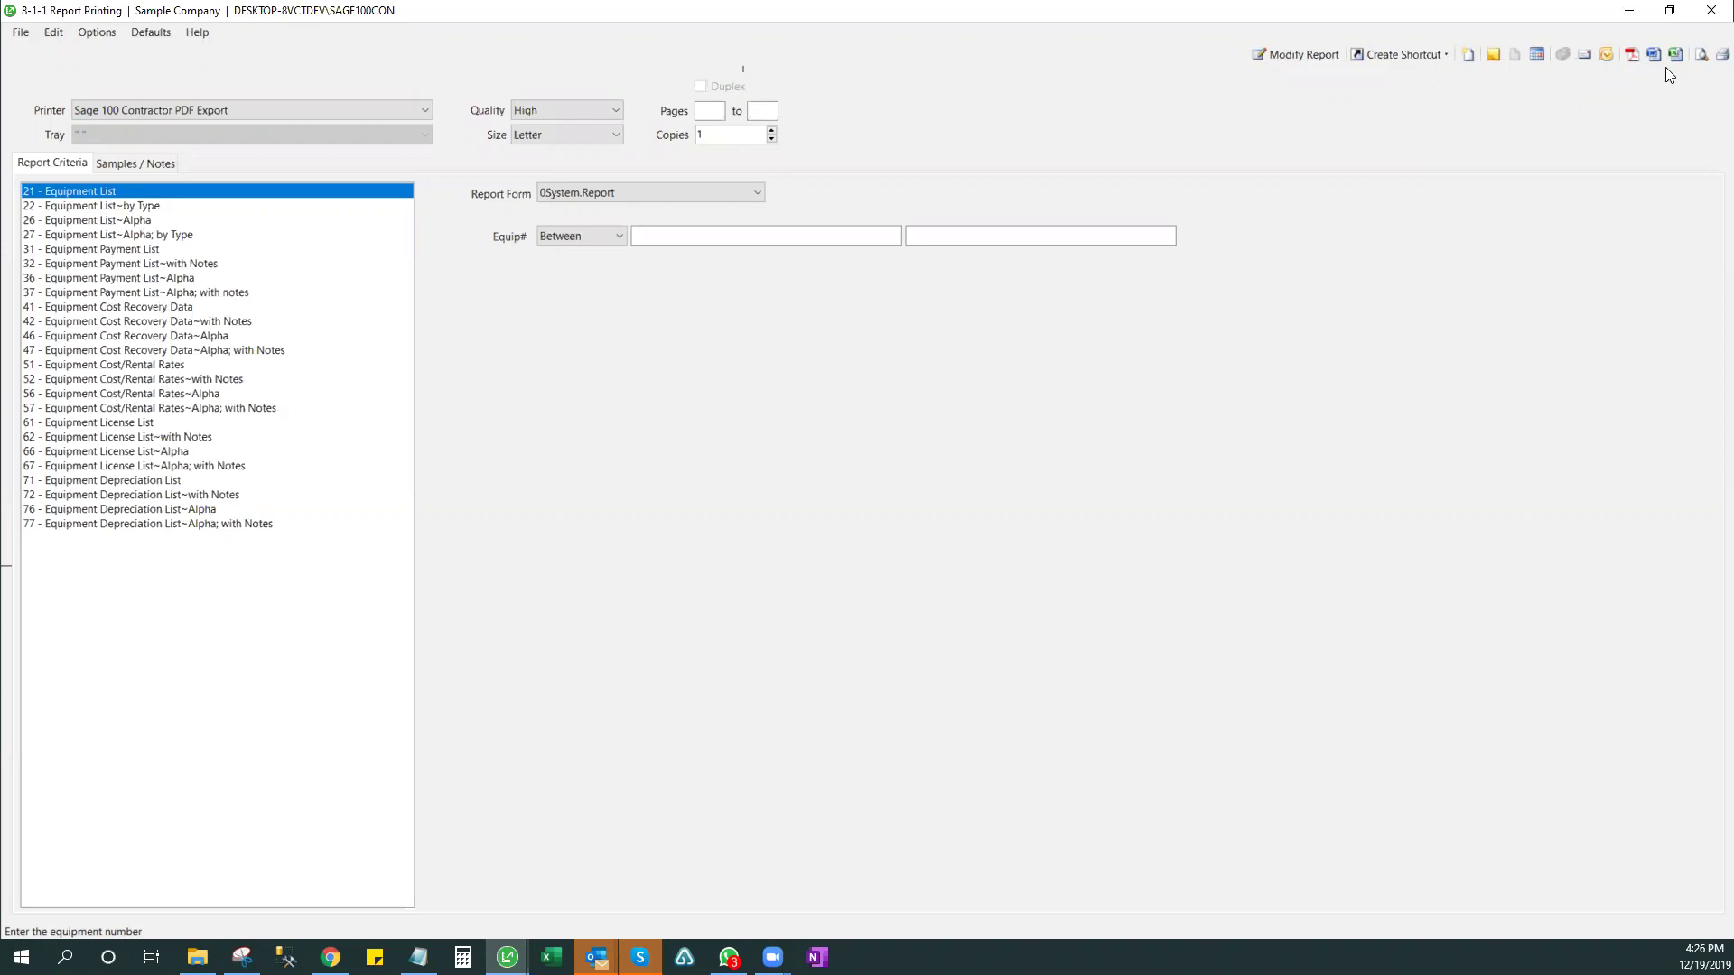
left_click(1707, 16)
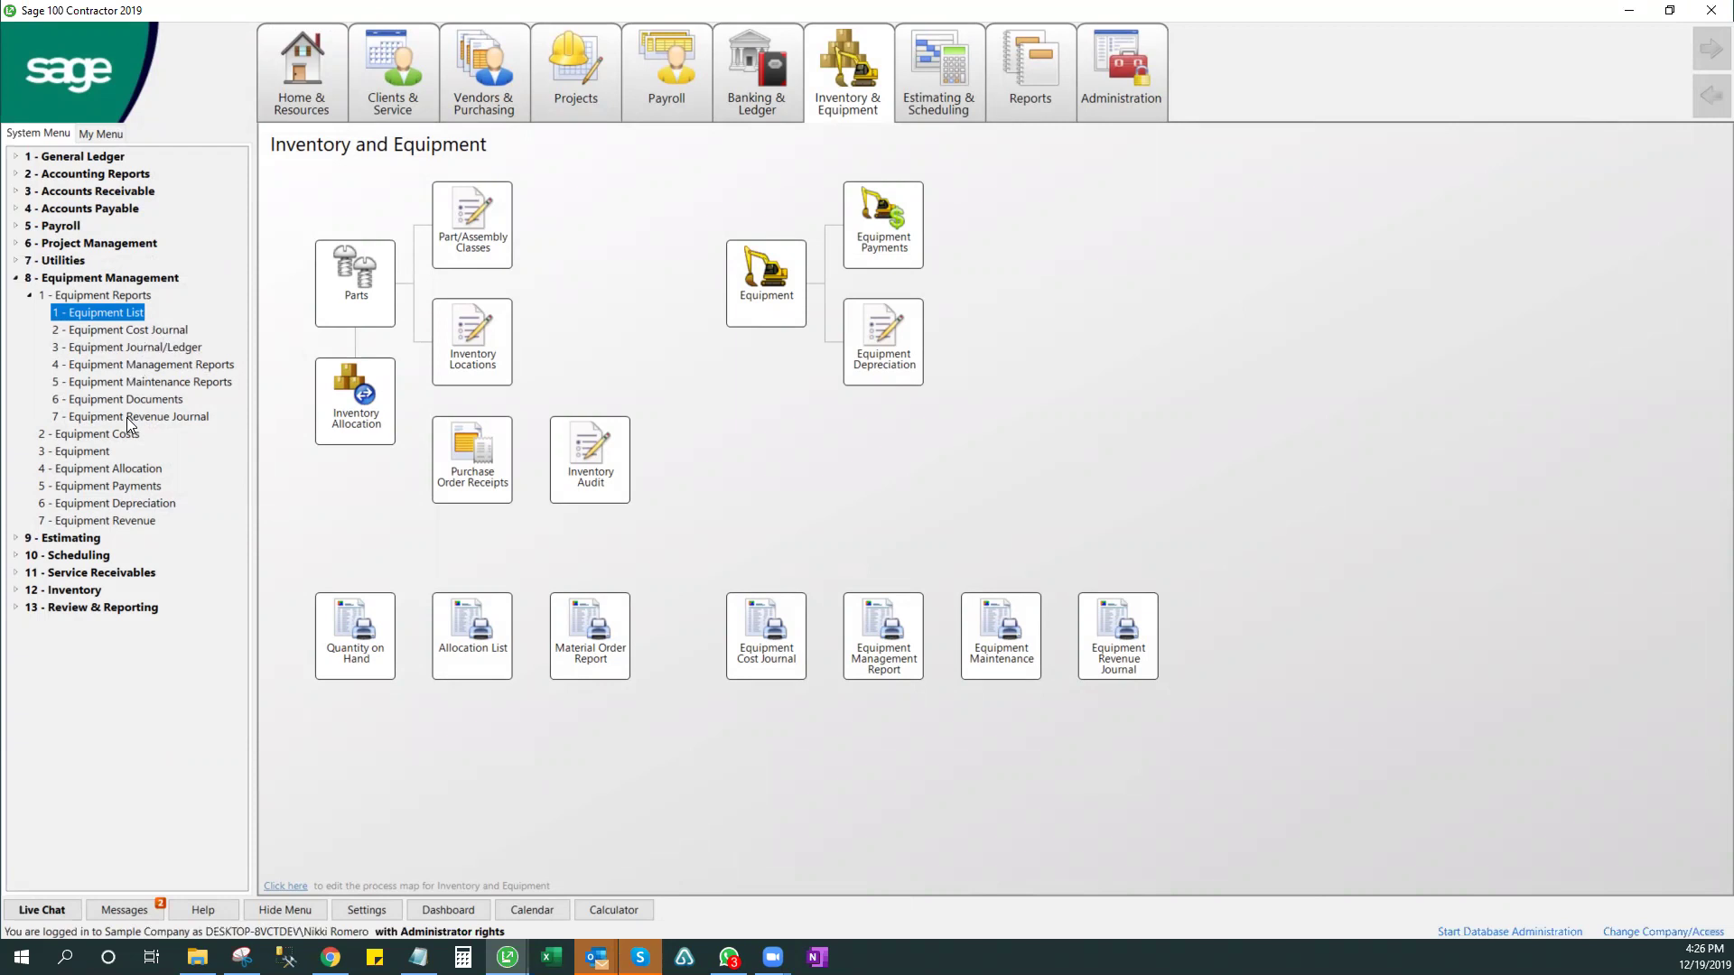
- Open a maximized 8-4 Equipment Allocation entry and date row 1 12/19/2019
double_click(118, 469)
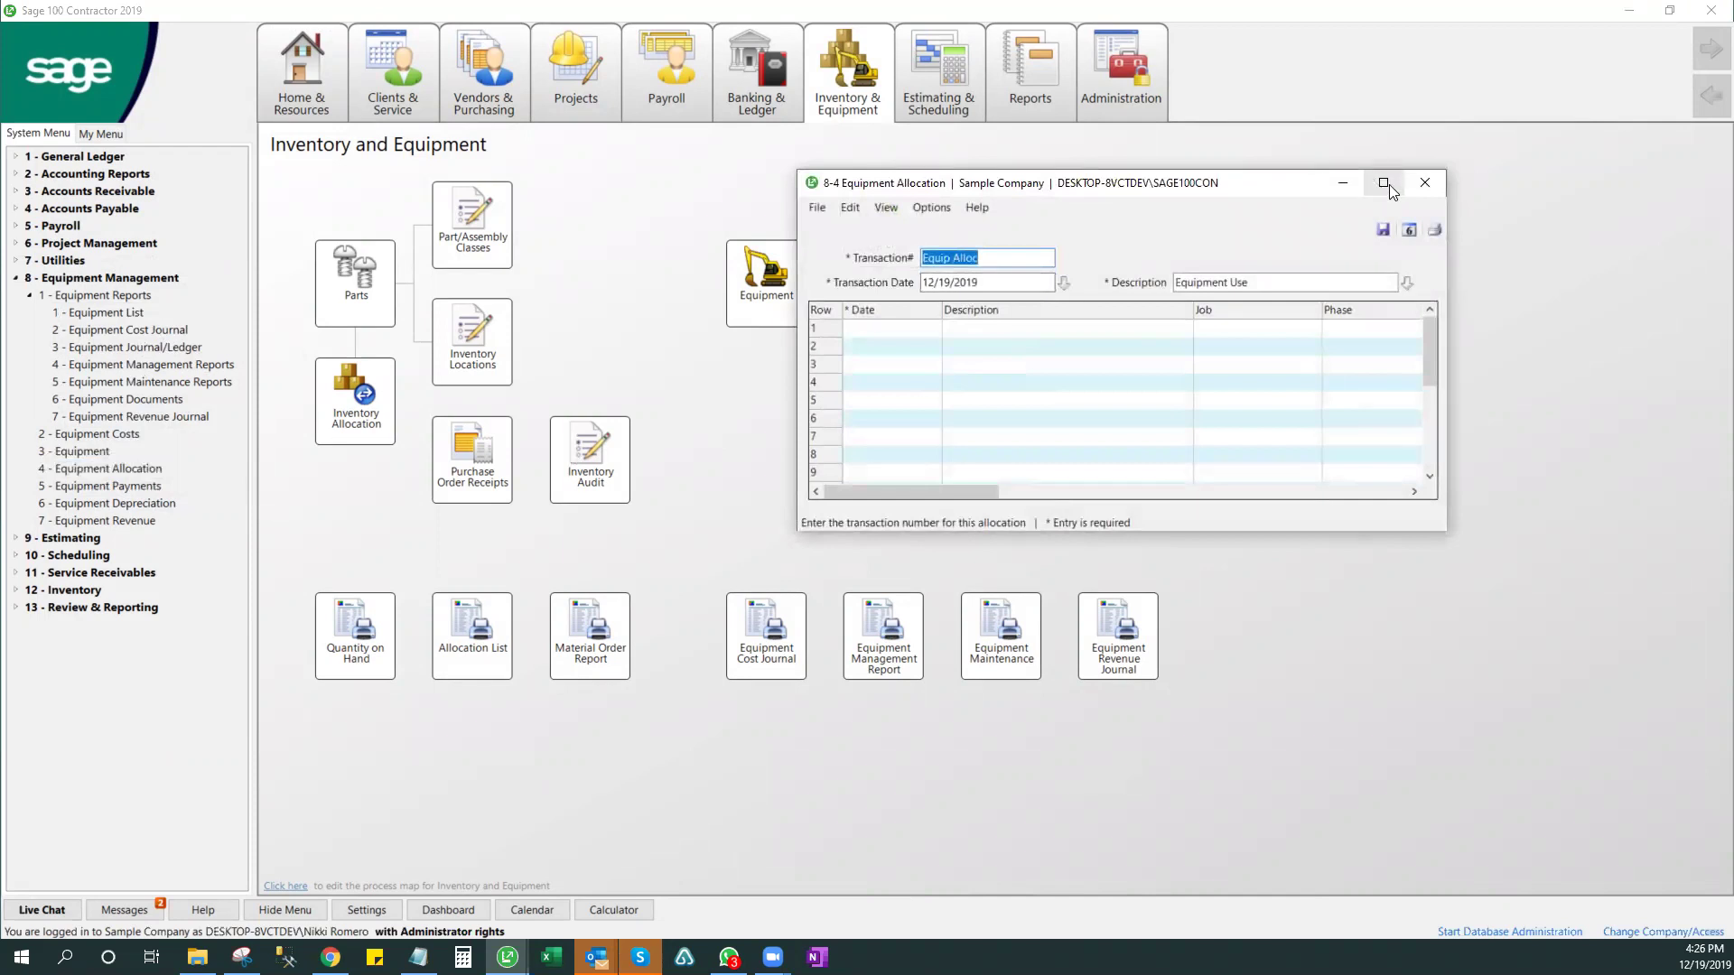
left_click(1389, 184)
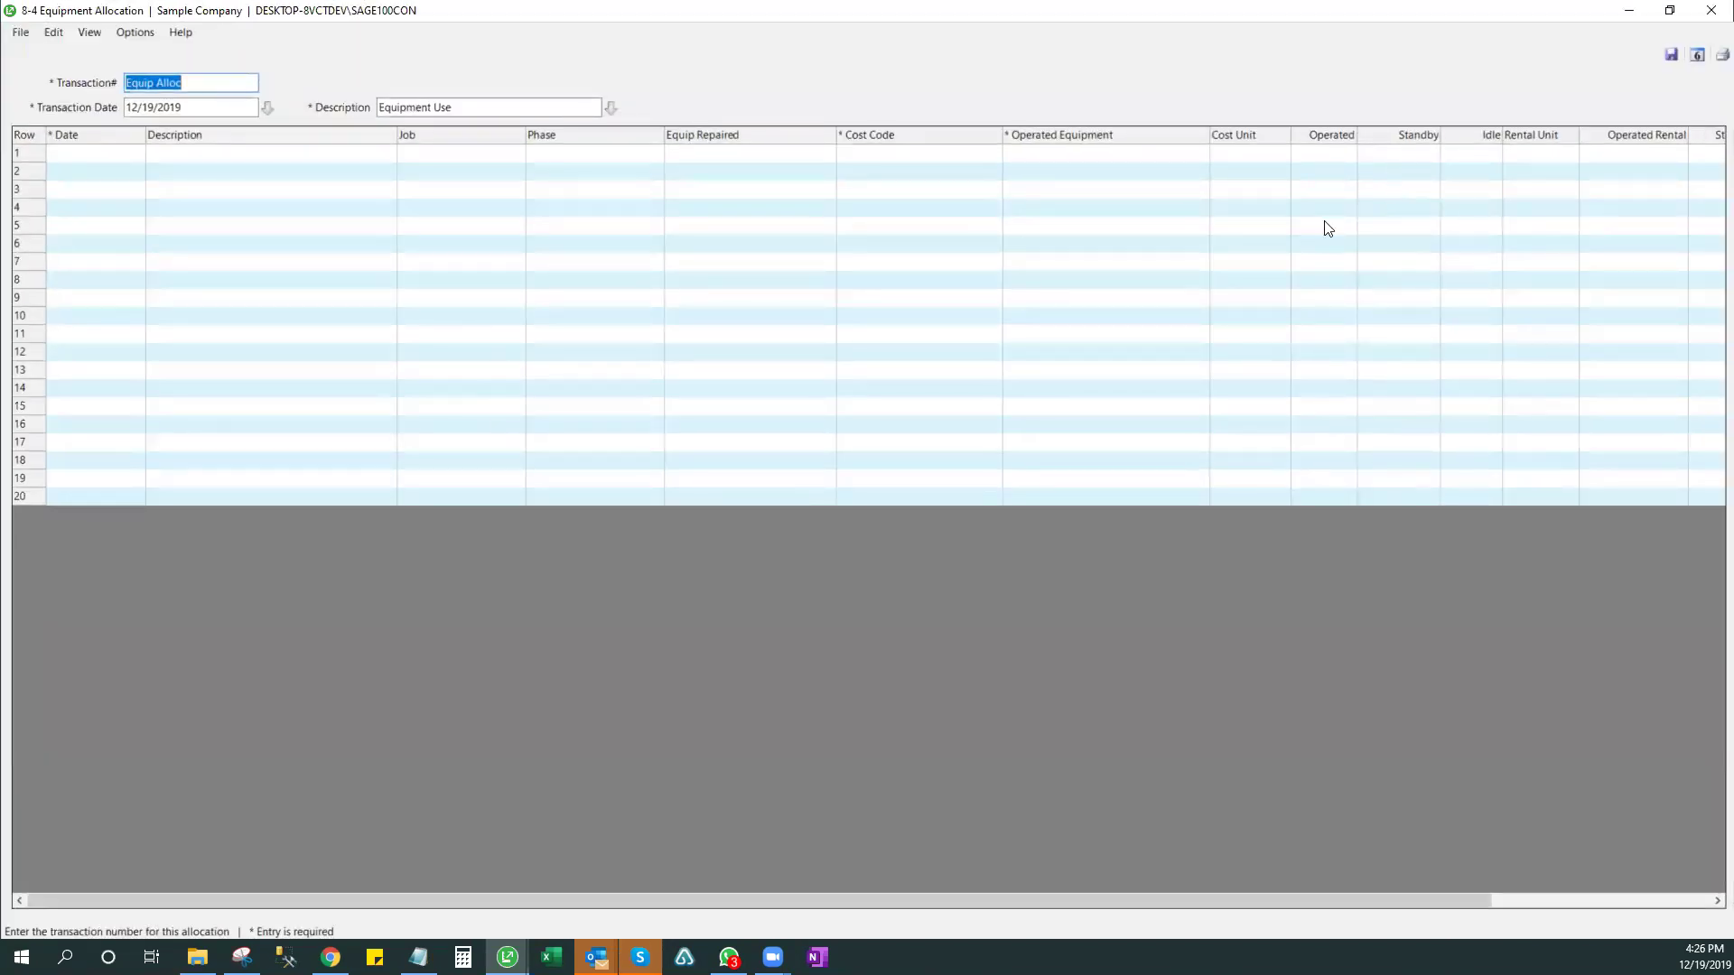
left_click(129, 154)
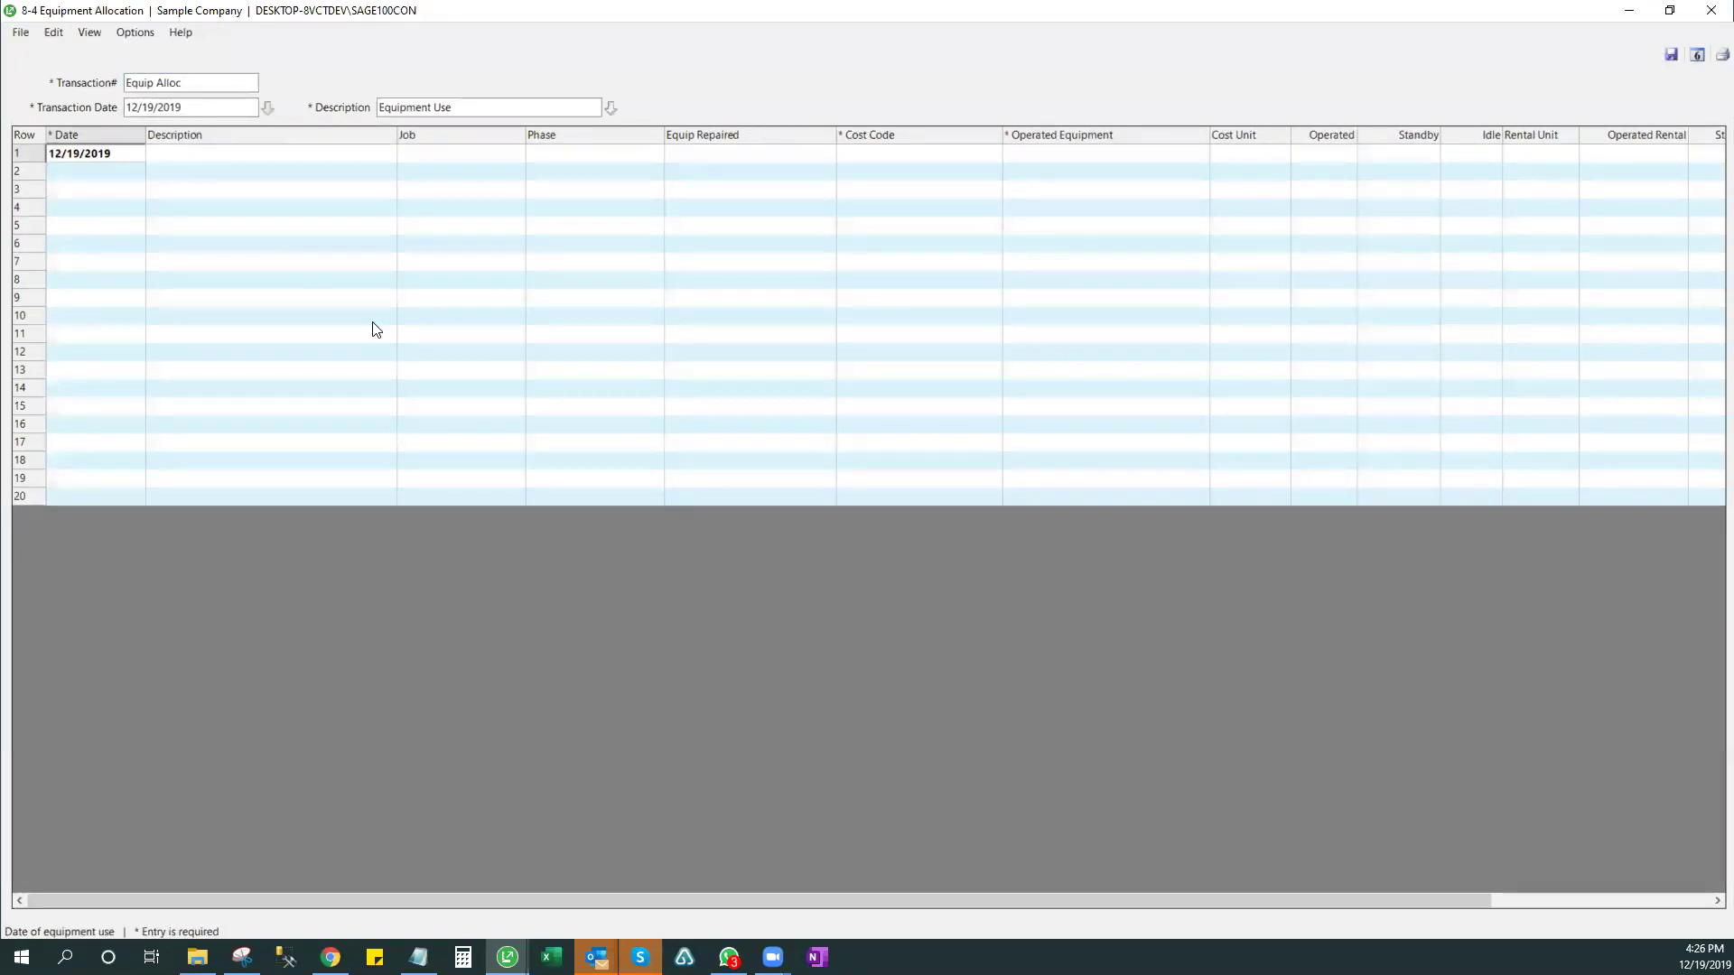
key("Tab")
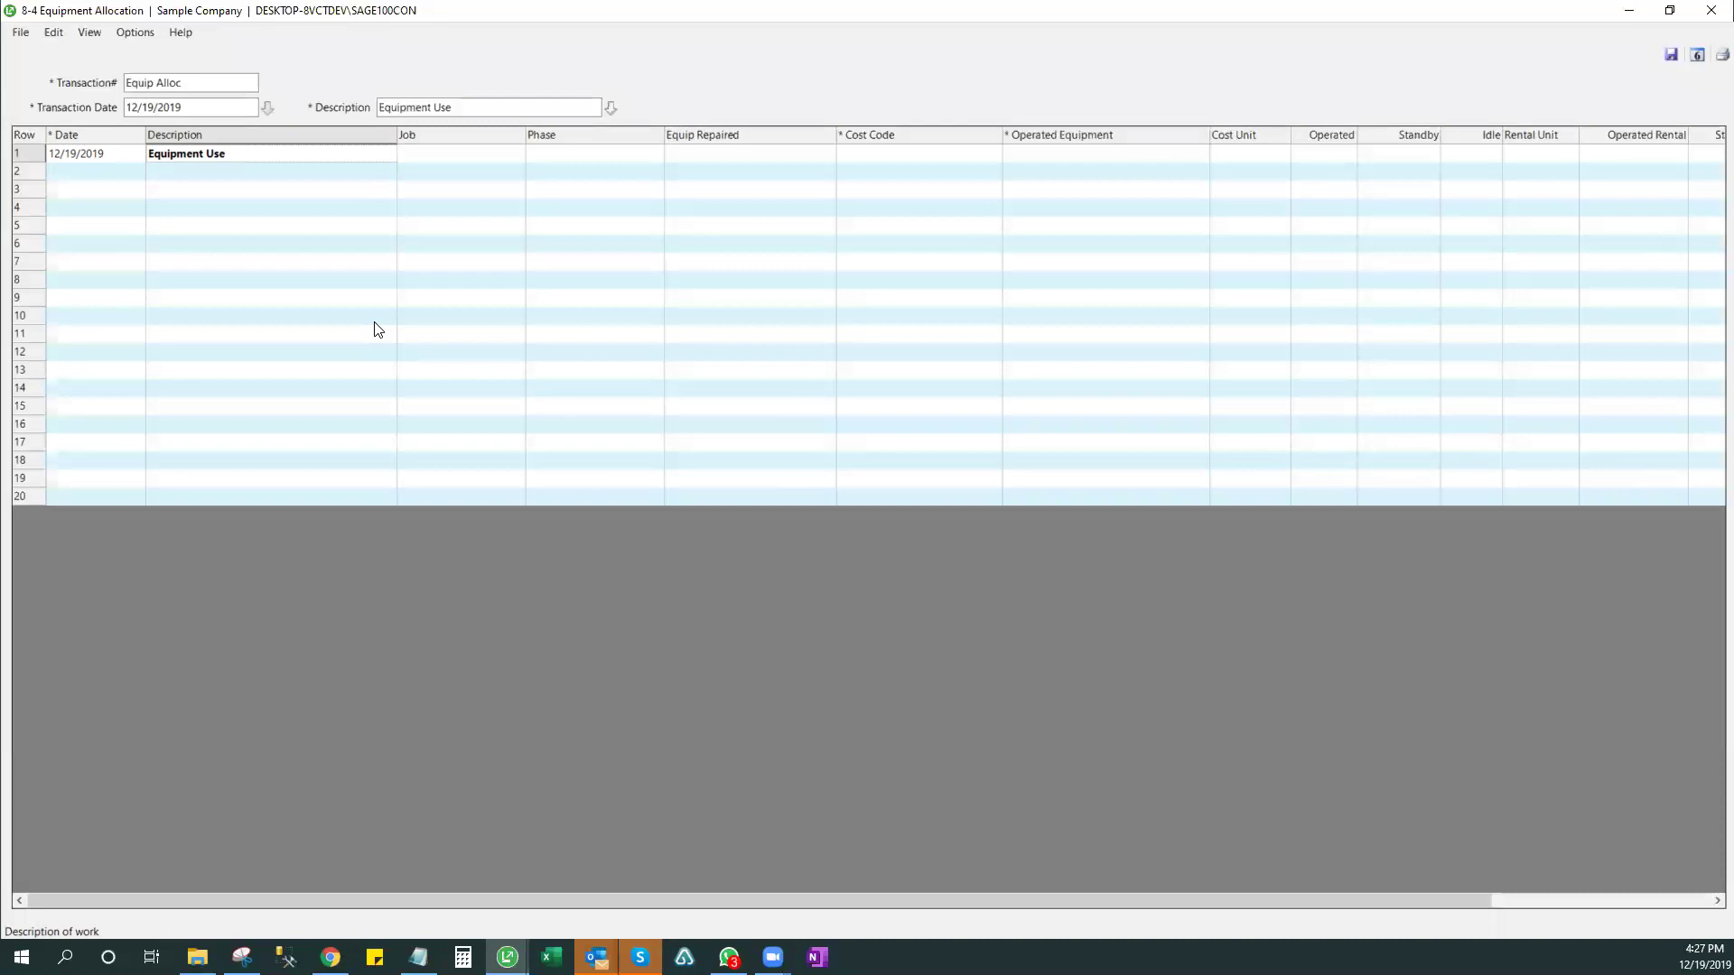
key("alt+Tab")
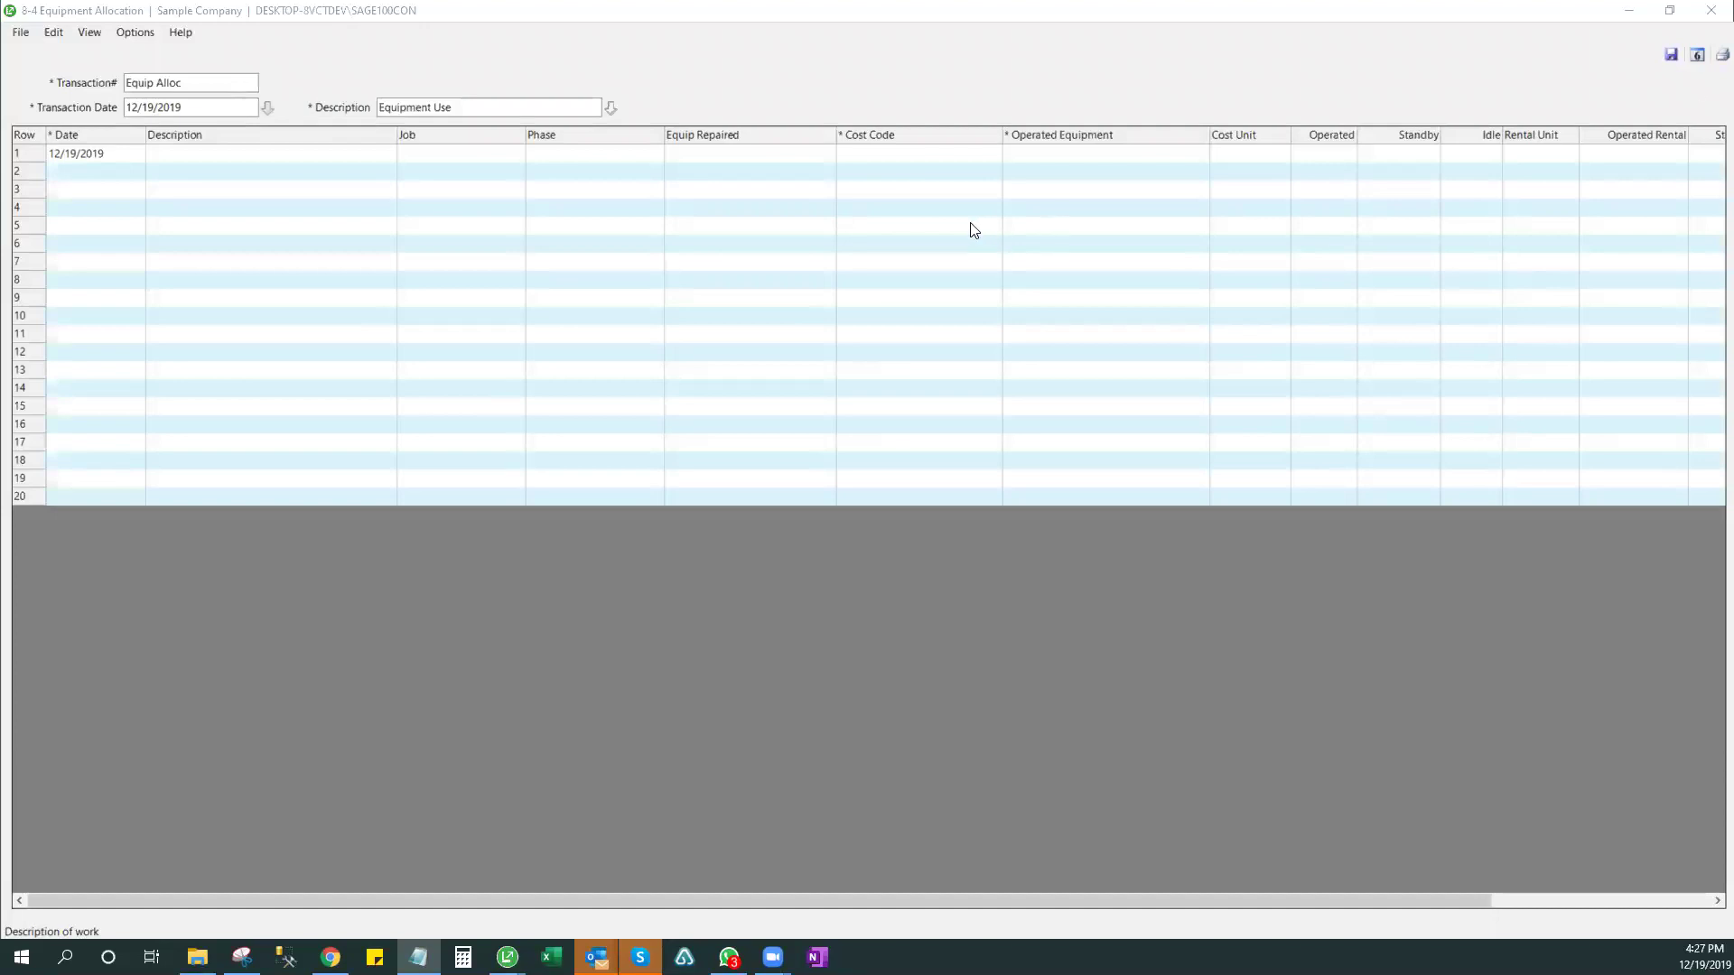
- Describe allocation row 1 as Drilling and enter job 186
left_click(315, 161)
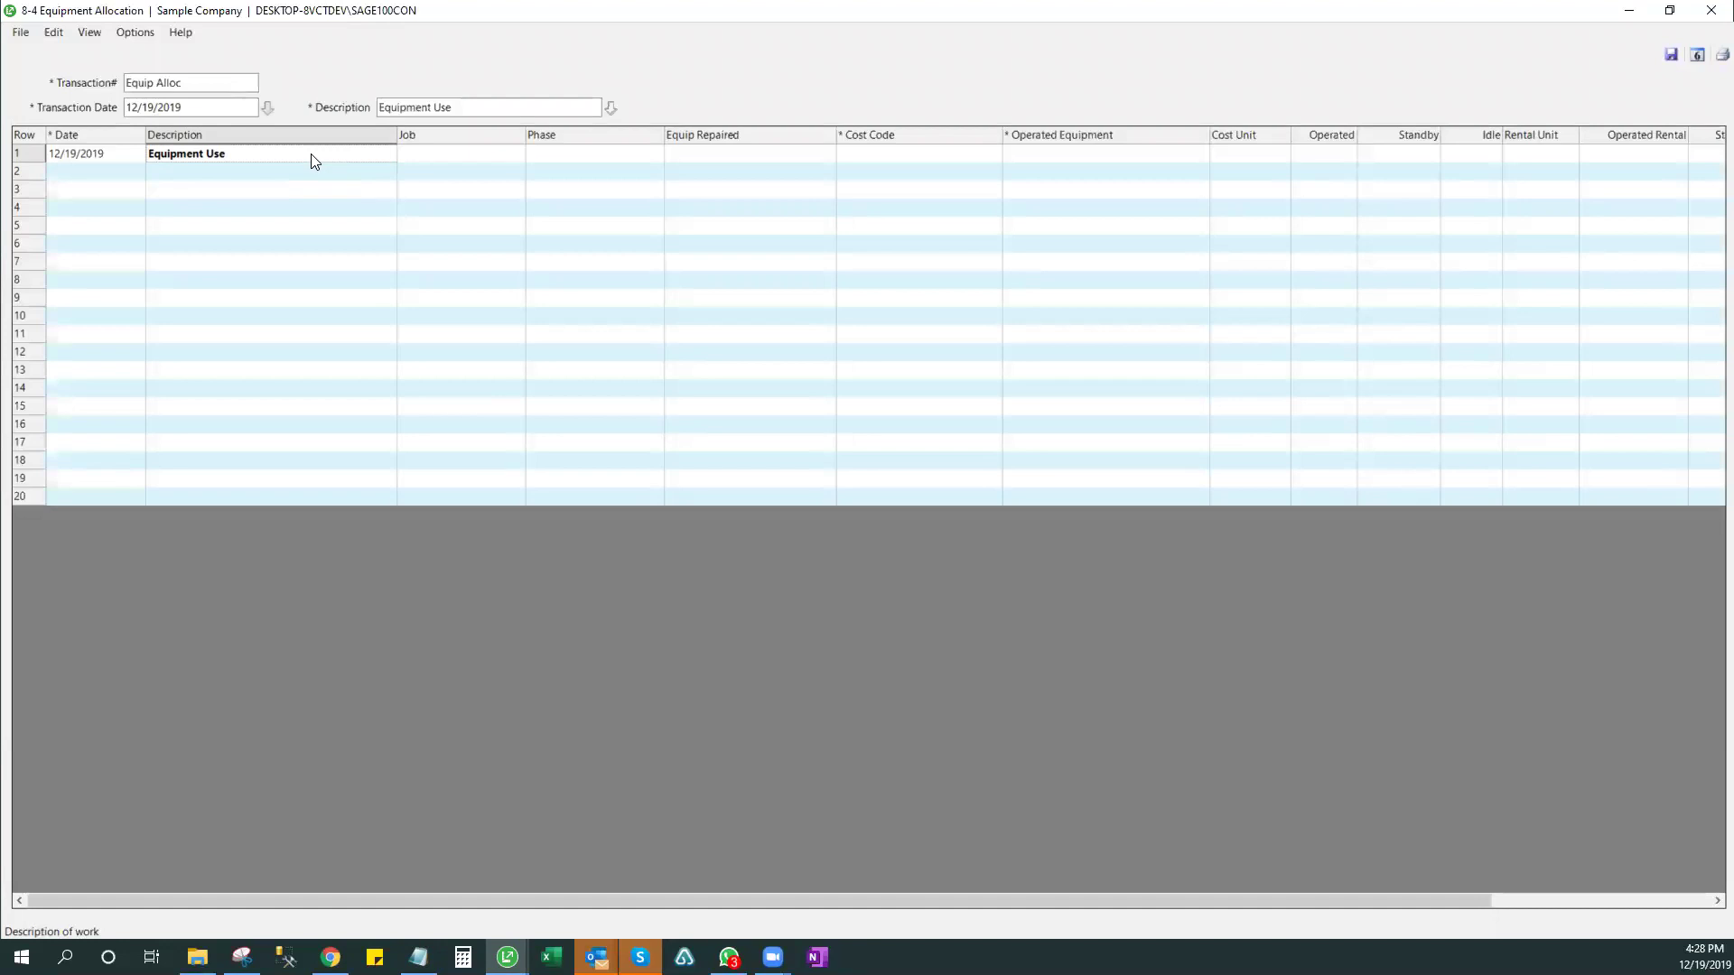
type("Drilling")
key("Tab")
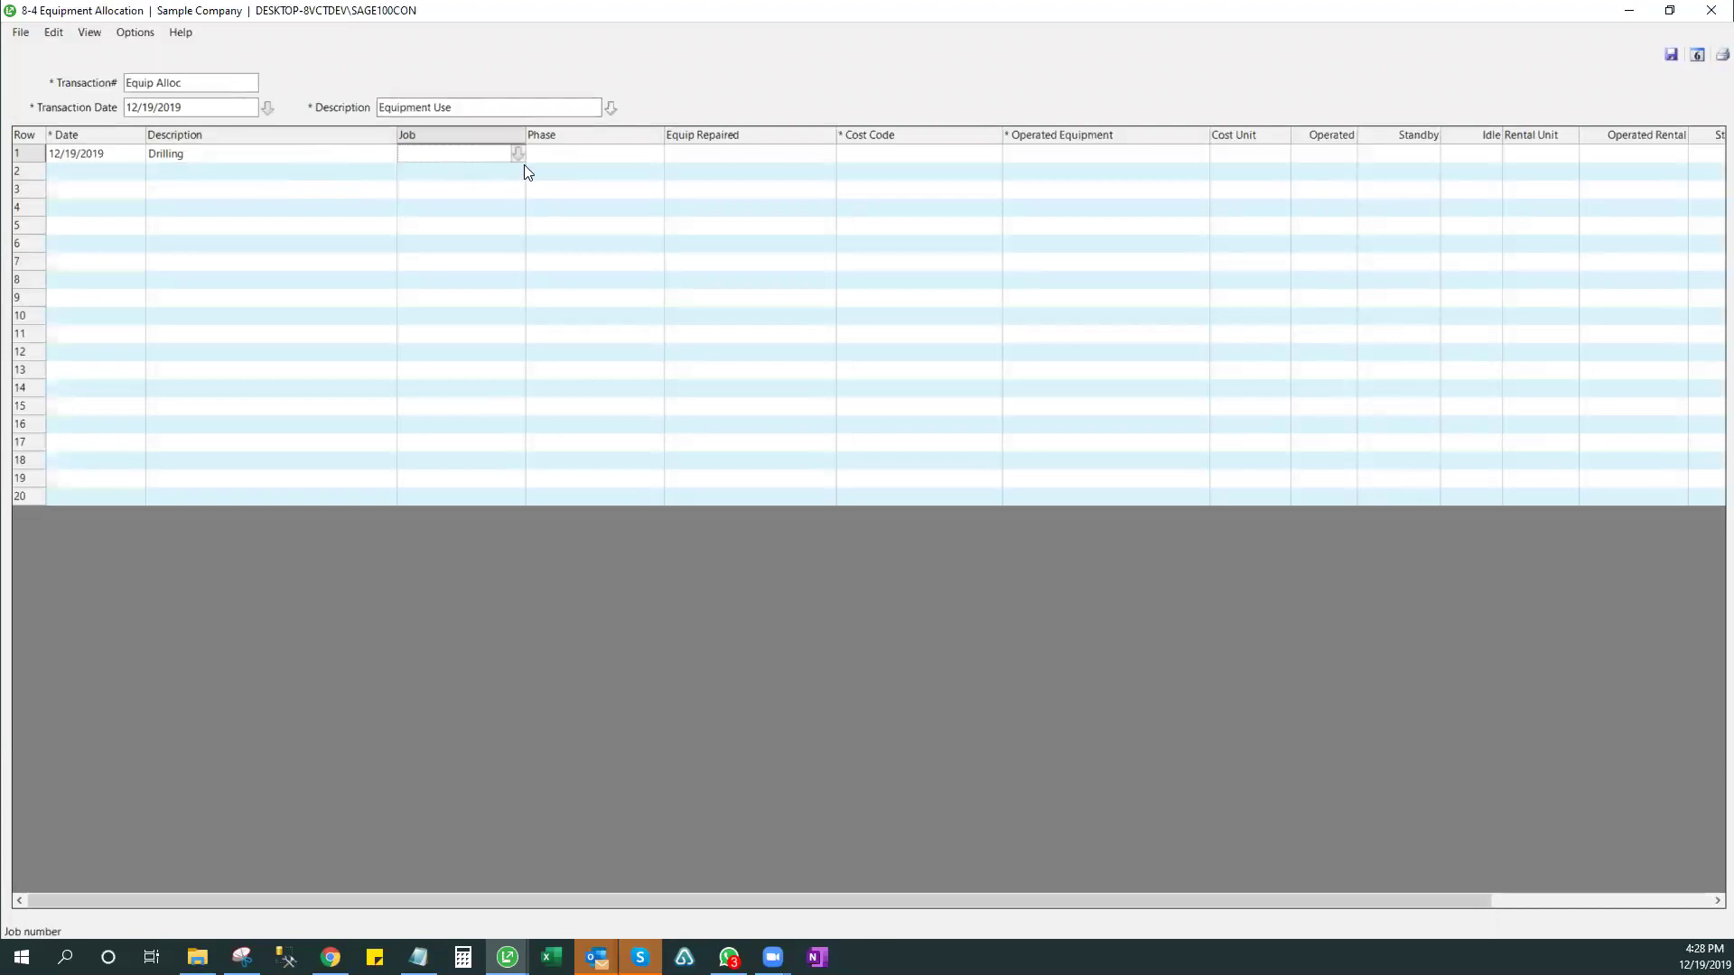
key("shift+Tab")
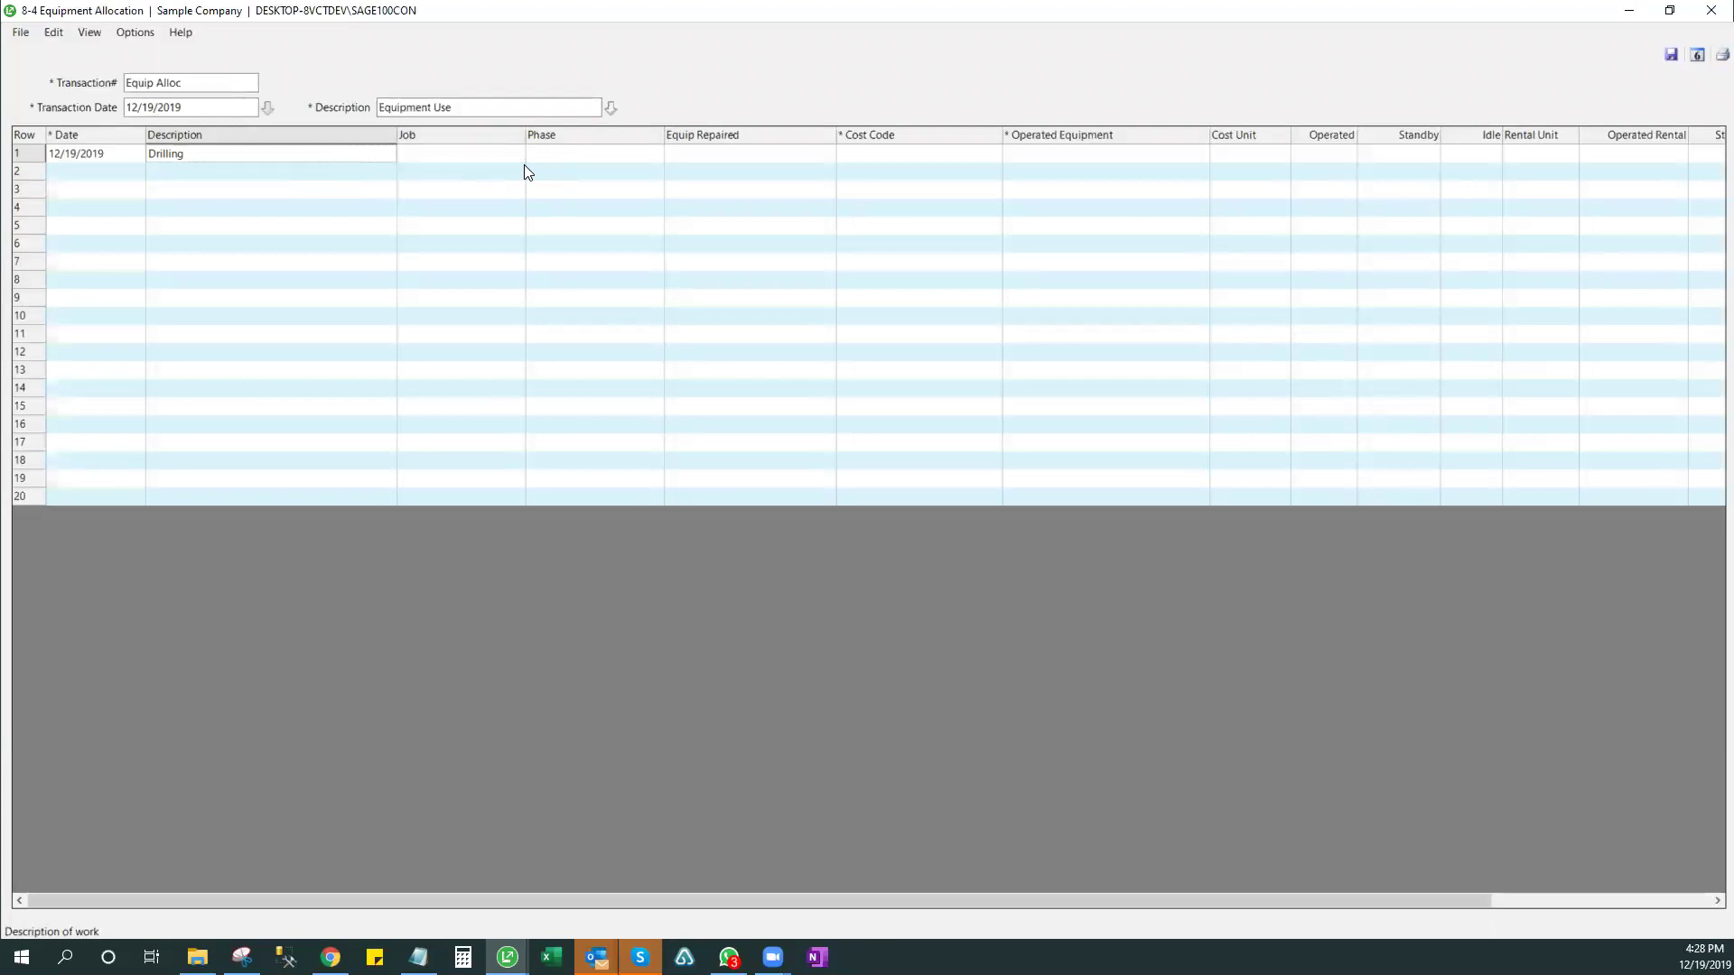
key("Tab")
type("186")
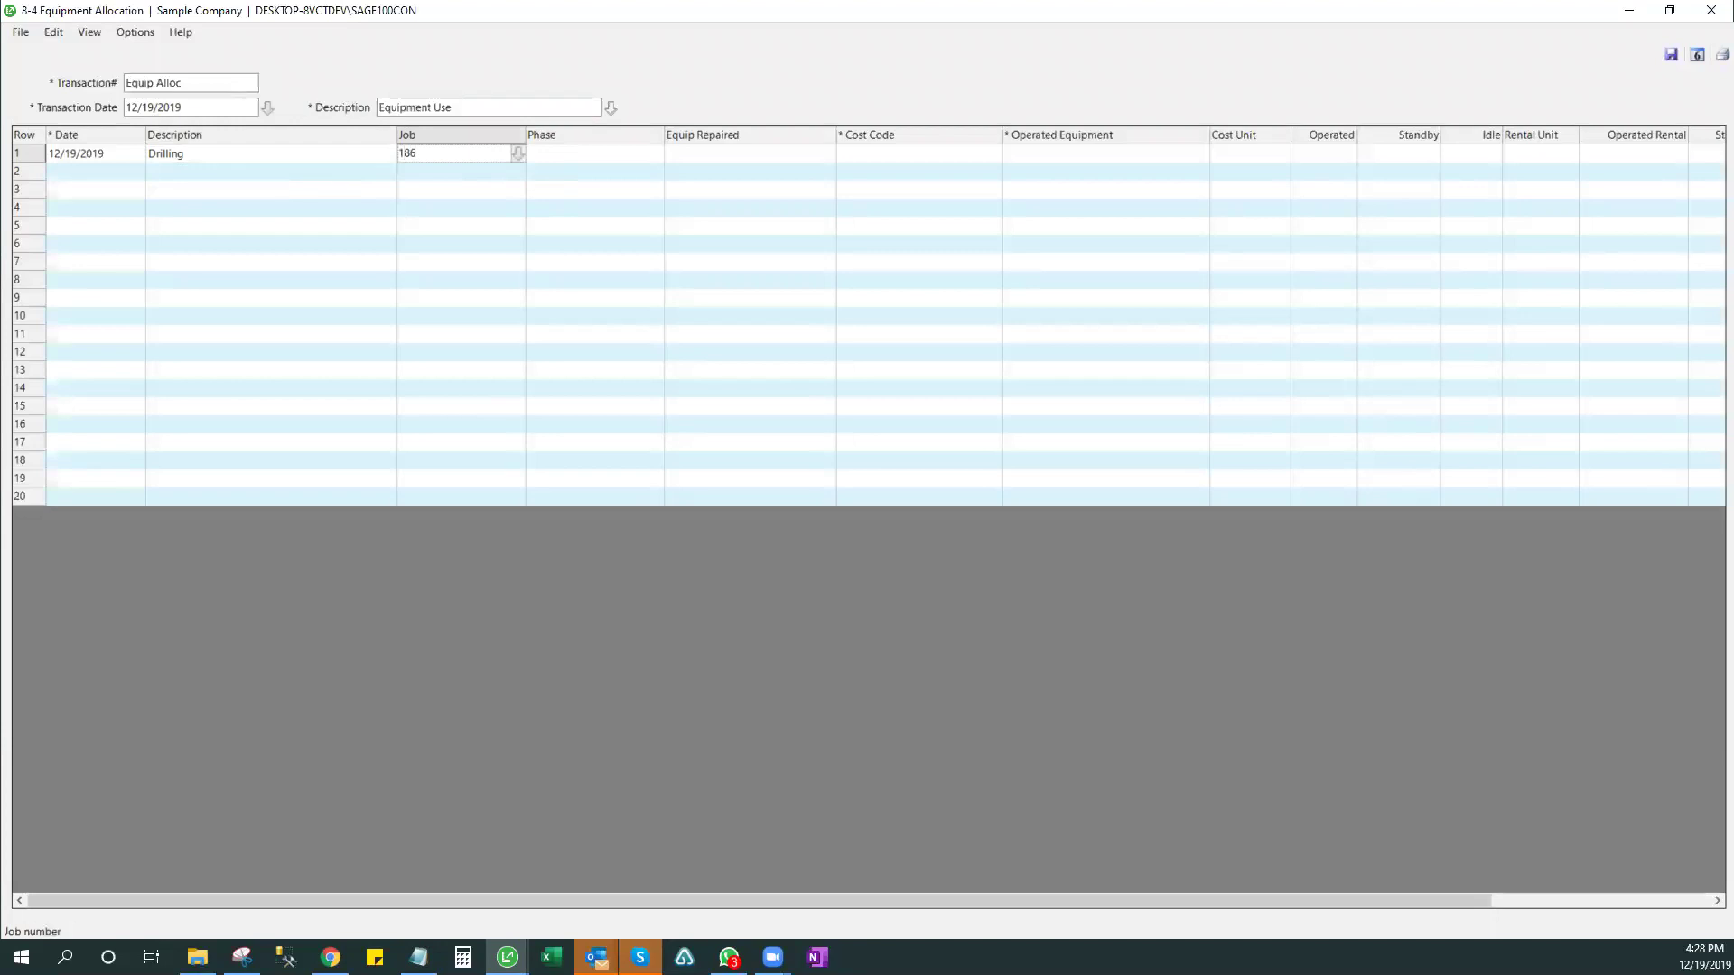
key("Tab")
- Bring up the job lookup list for row 1, maximized
left_click(428, 153)
left_click(517, 154)
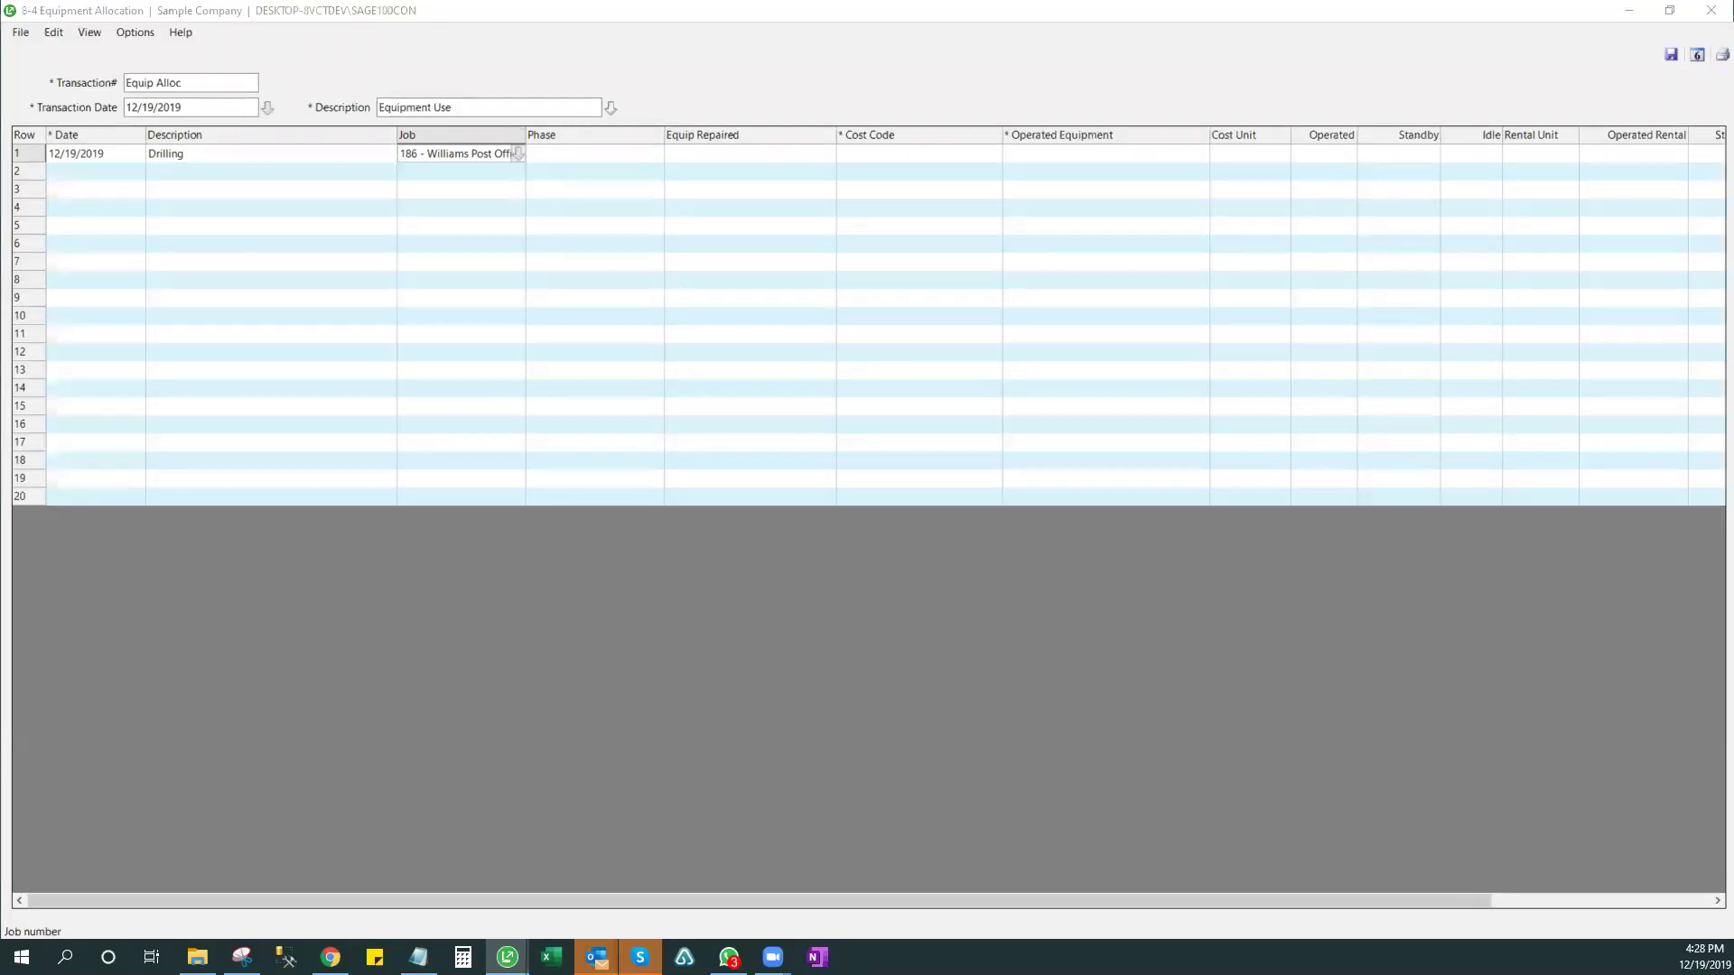
left_click(912, 95)
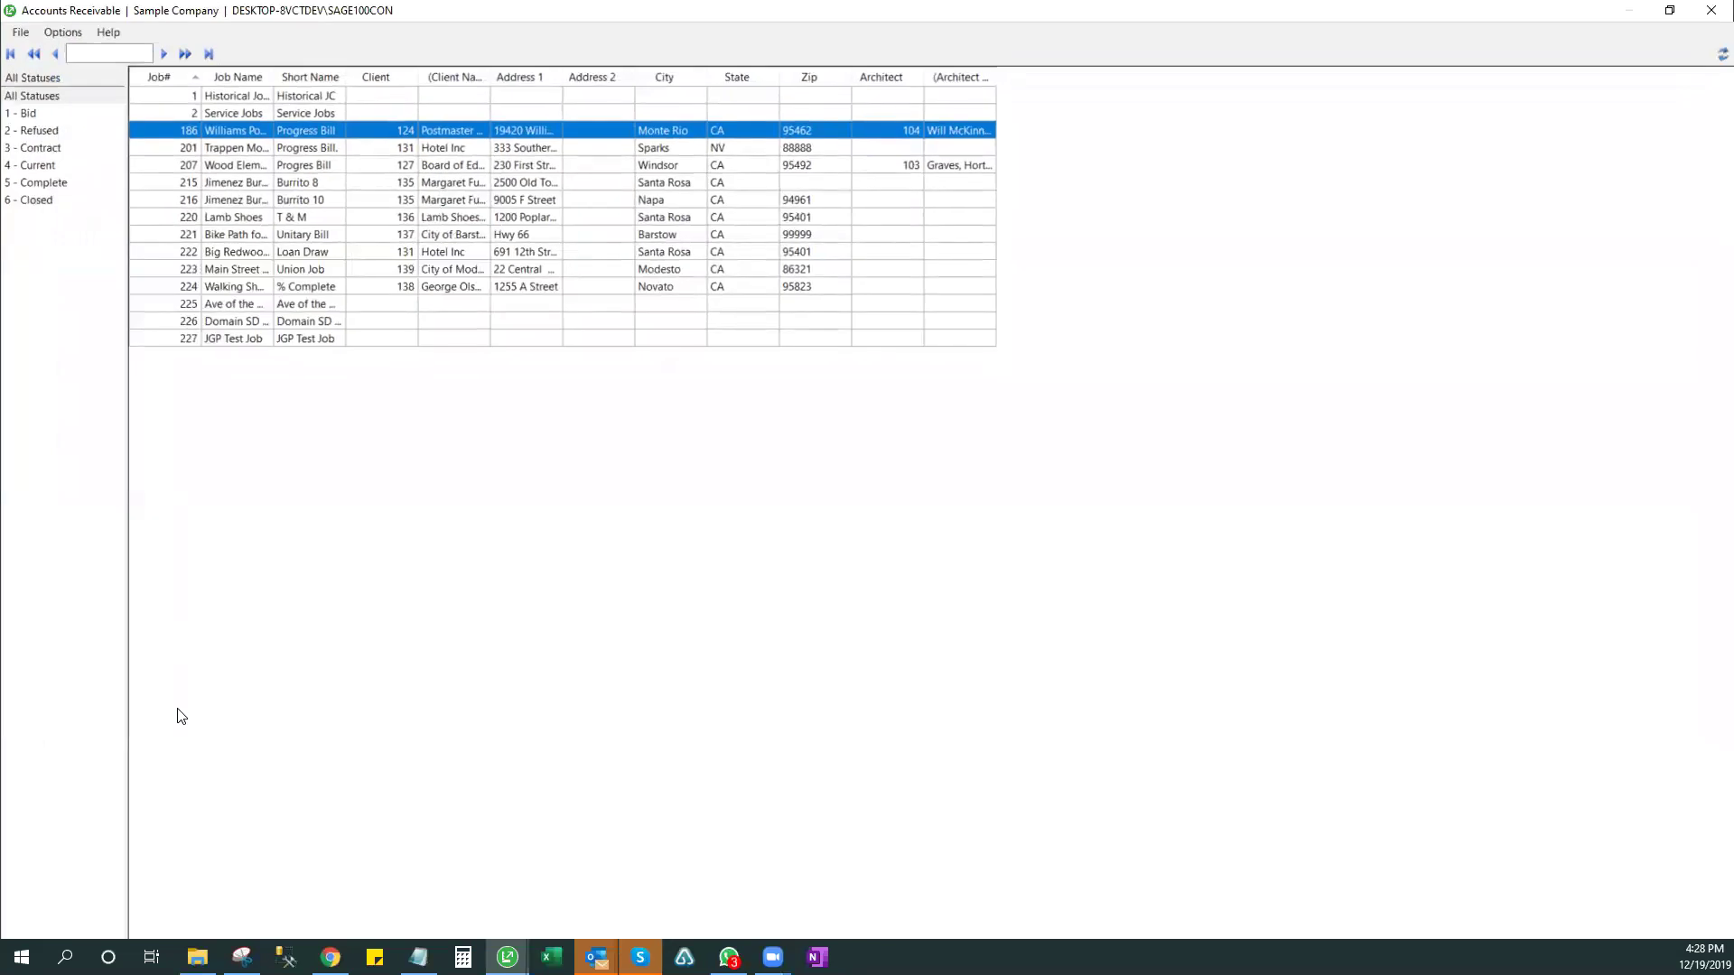
- Sort the job lookup by name, search 'wood', and assign job 207 Wood Elementary to row 1
right_click(523, 242)
right_click(471, 145)
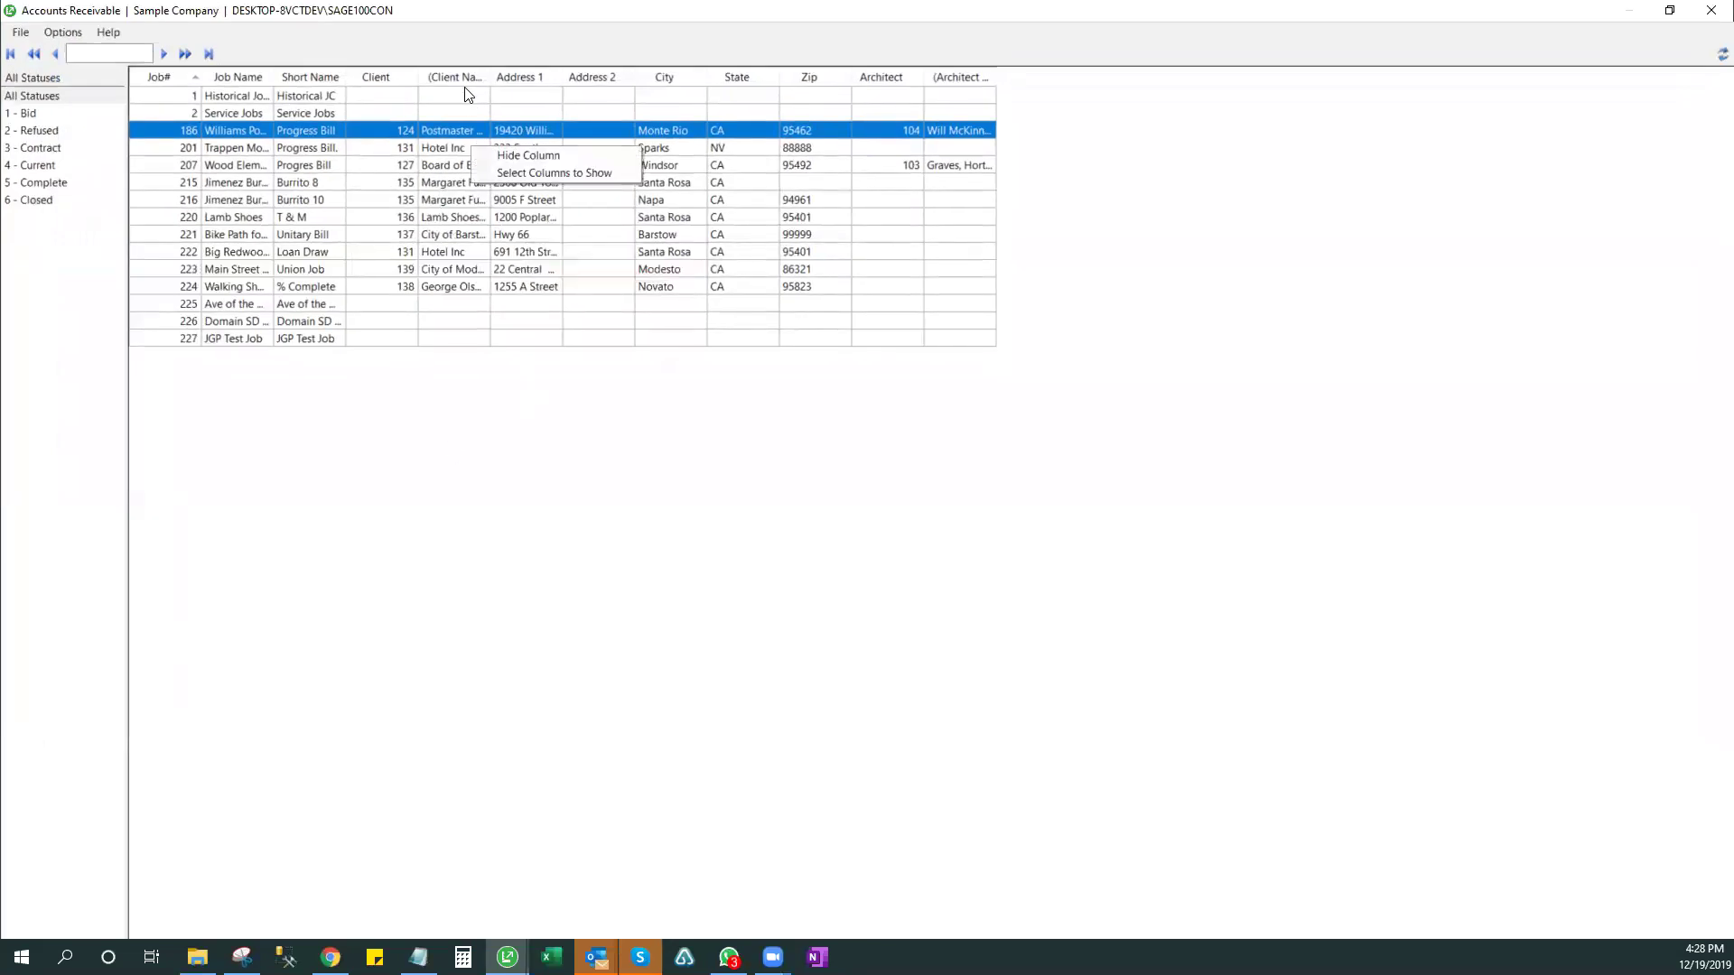
right_click(470, 74)
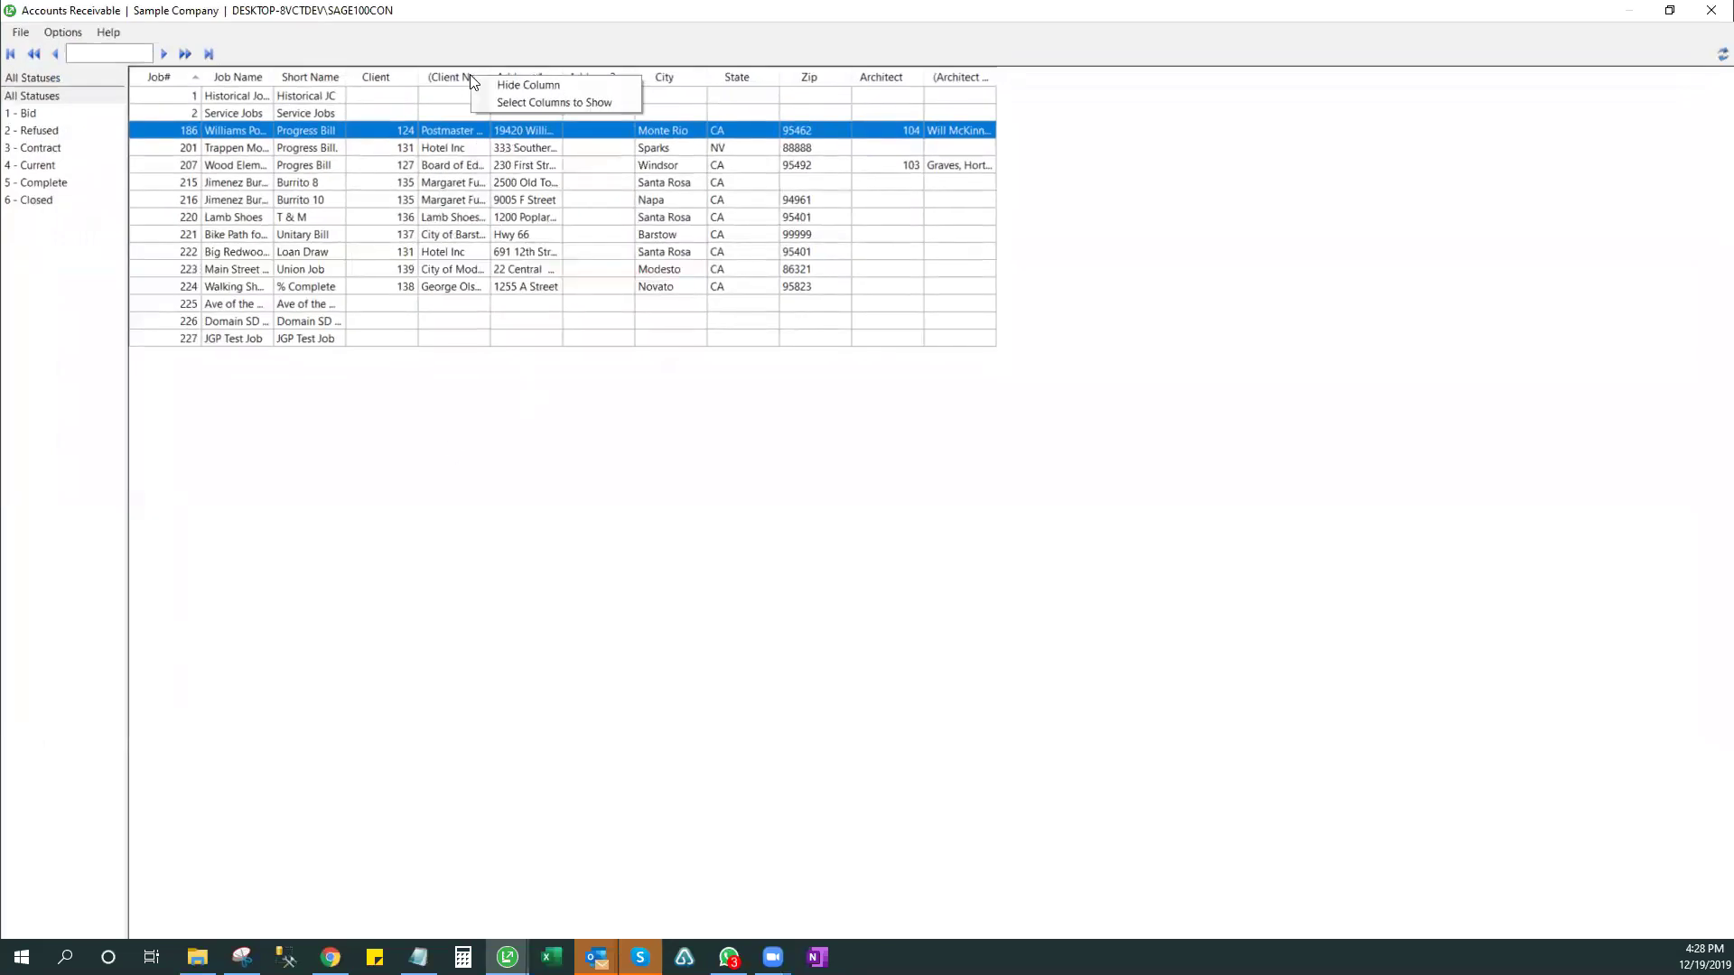
left_click(456, 150)
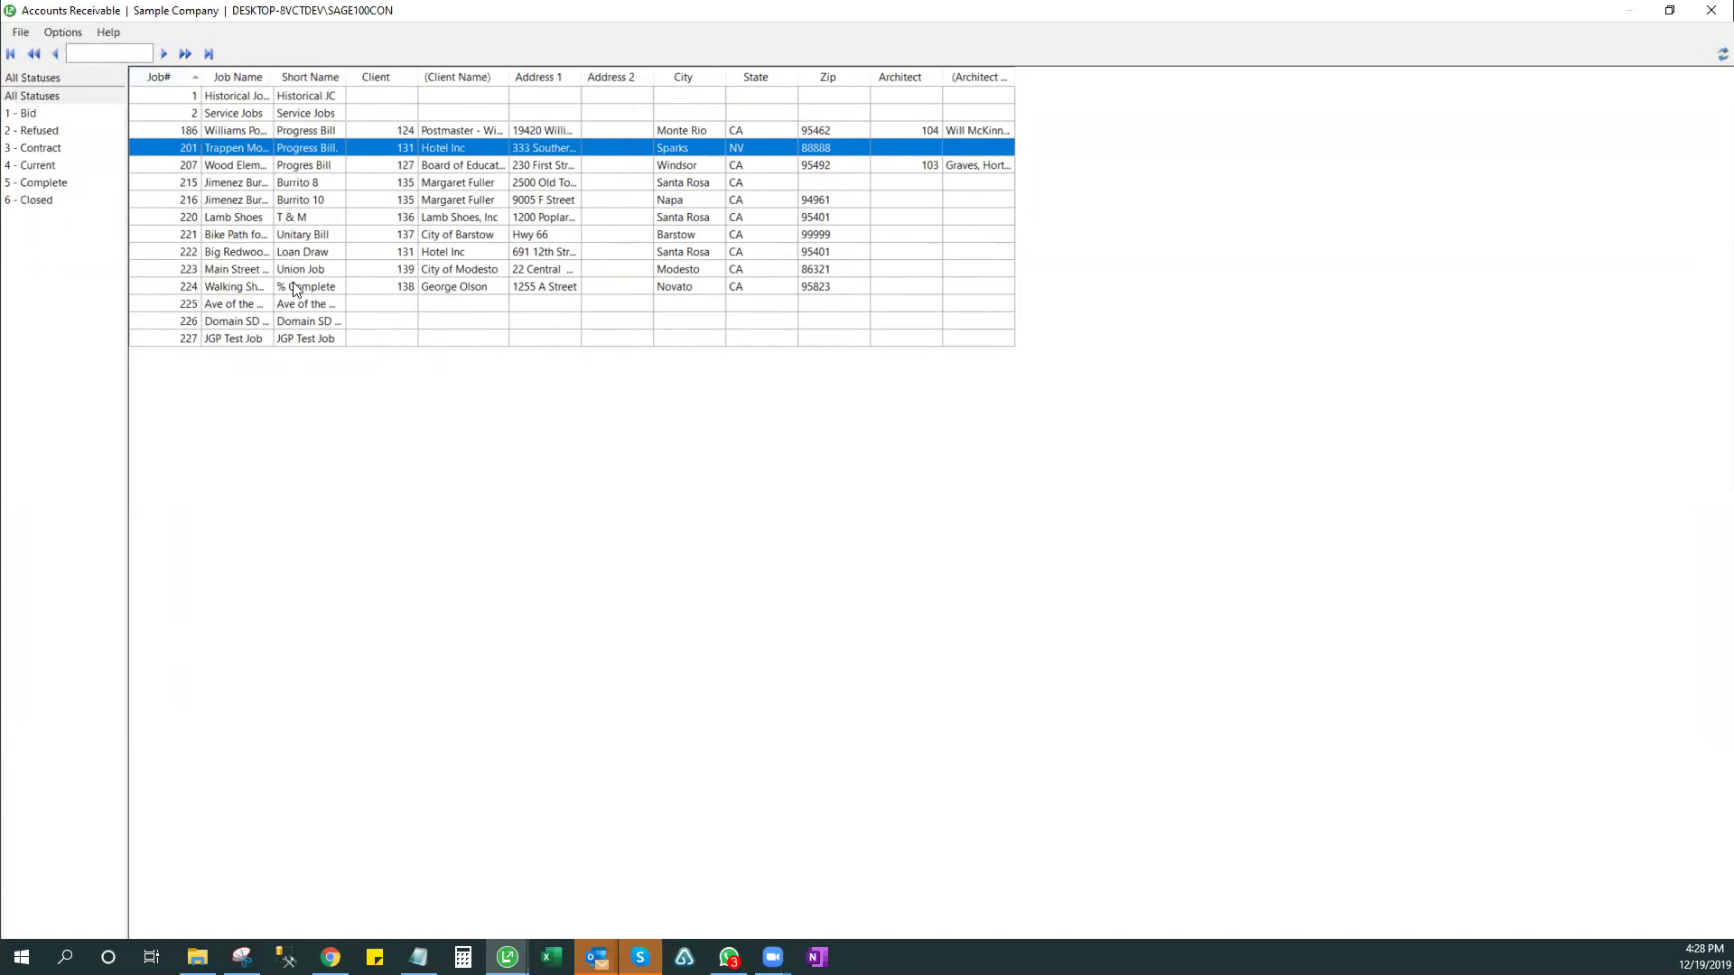
left_click(236, 78)
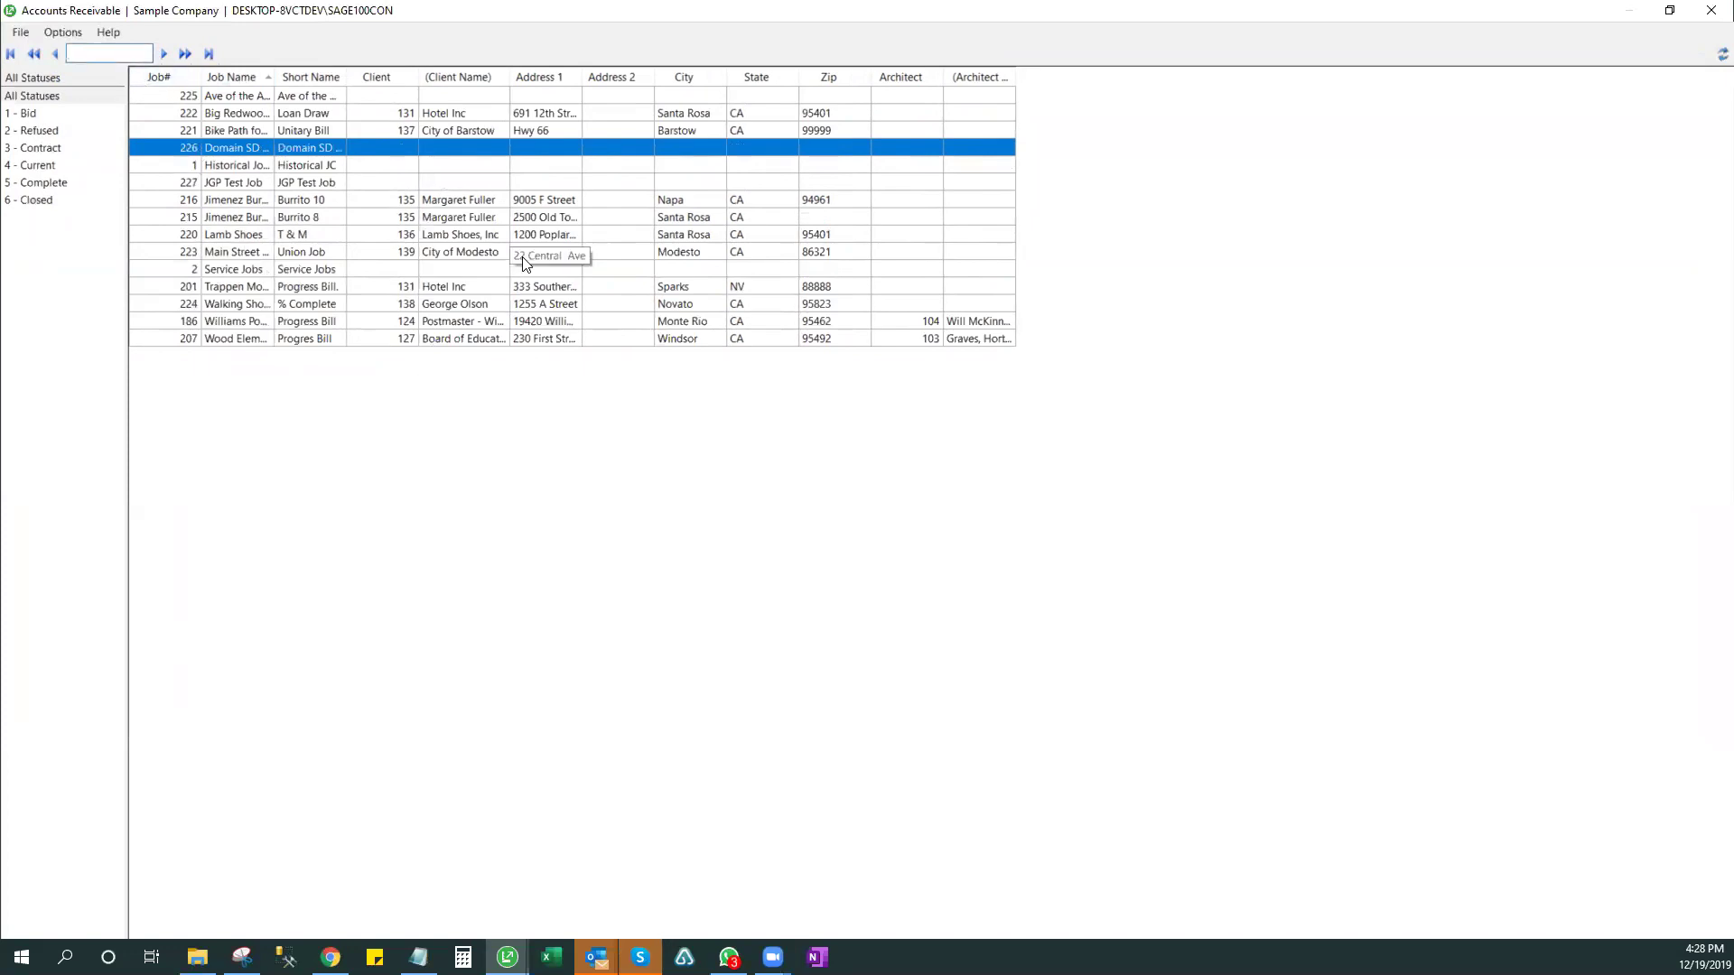
type("wood")
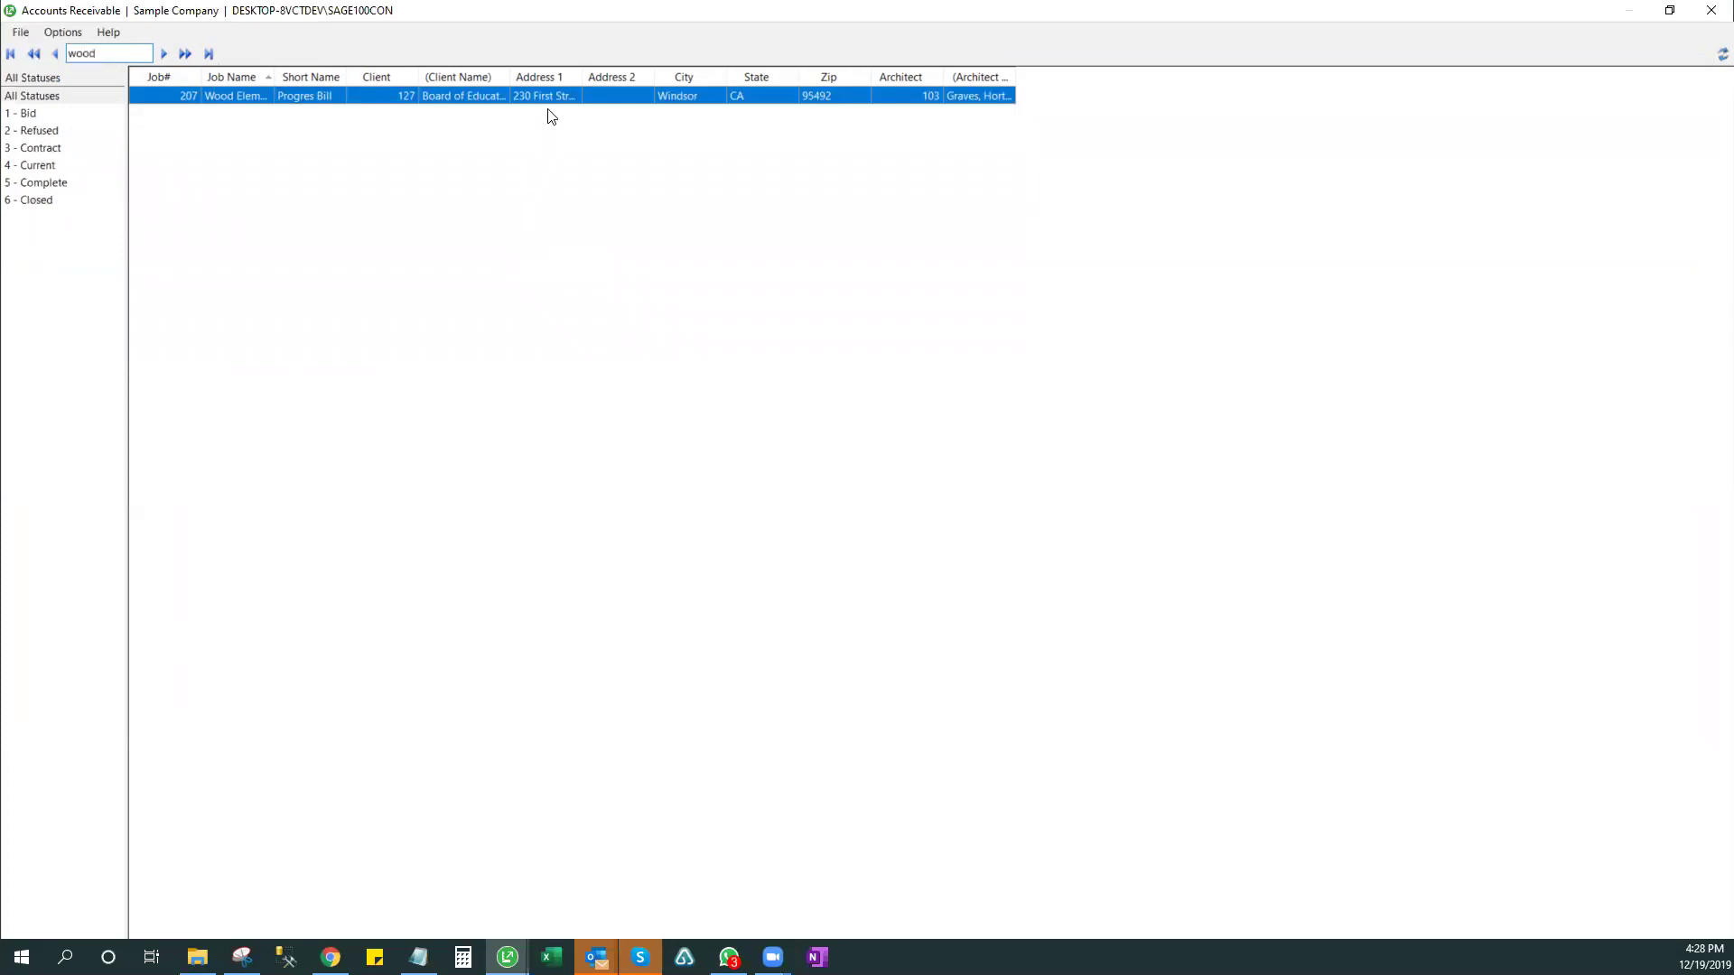
left_click(560, 81)
double_click(200, 96)
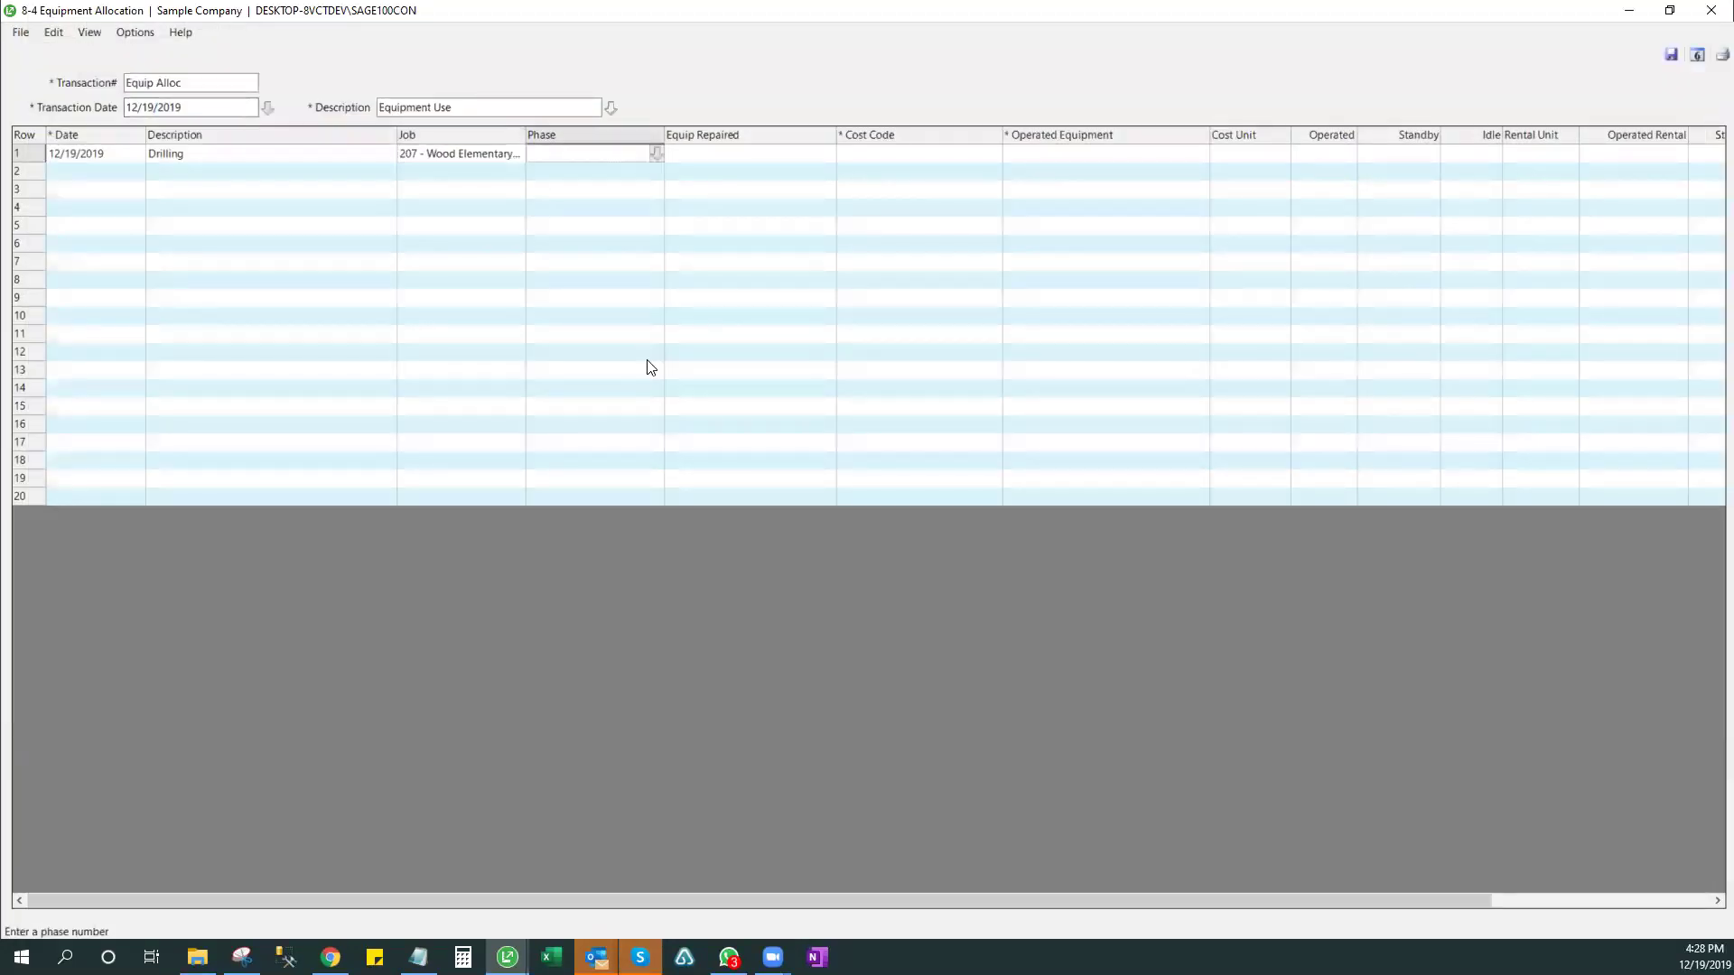
- Auto-fit all allocation grid columns and leave the column settings unchanged
right_click(635, 285)
left_click(701, 446)
left_click(429, 183)
left_click(365, 151)
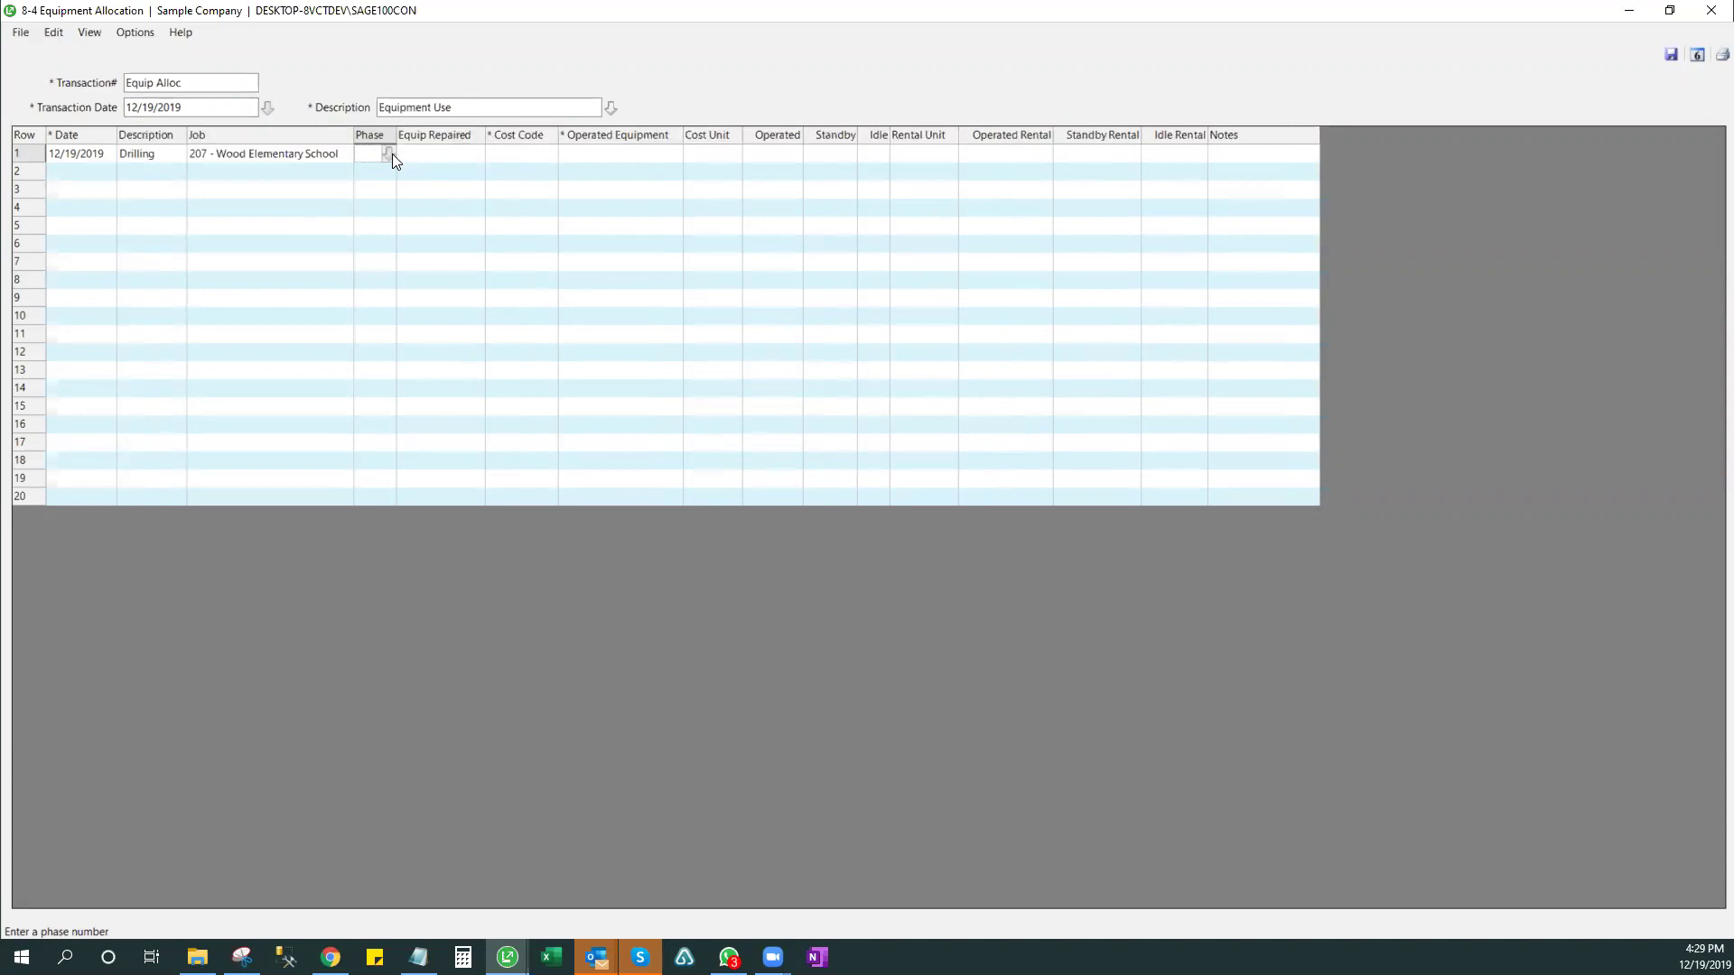
left_click(434, 160)
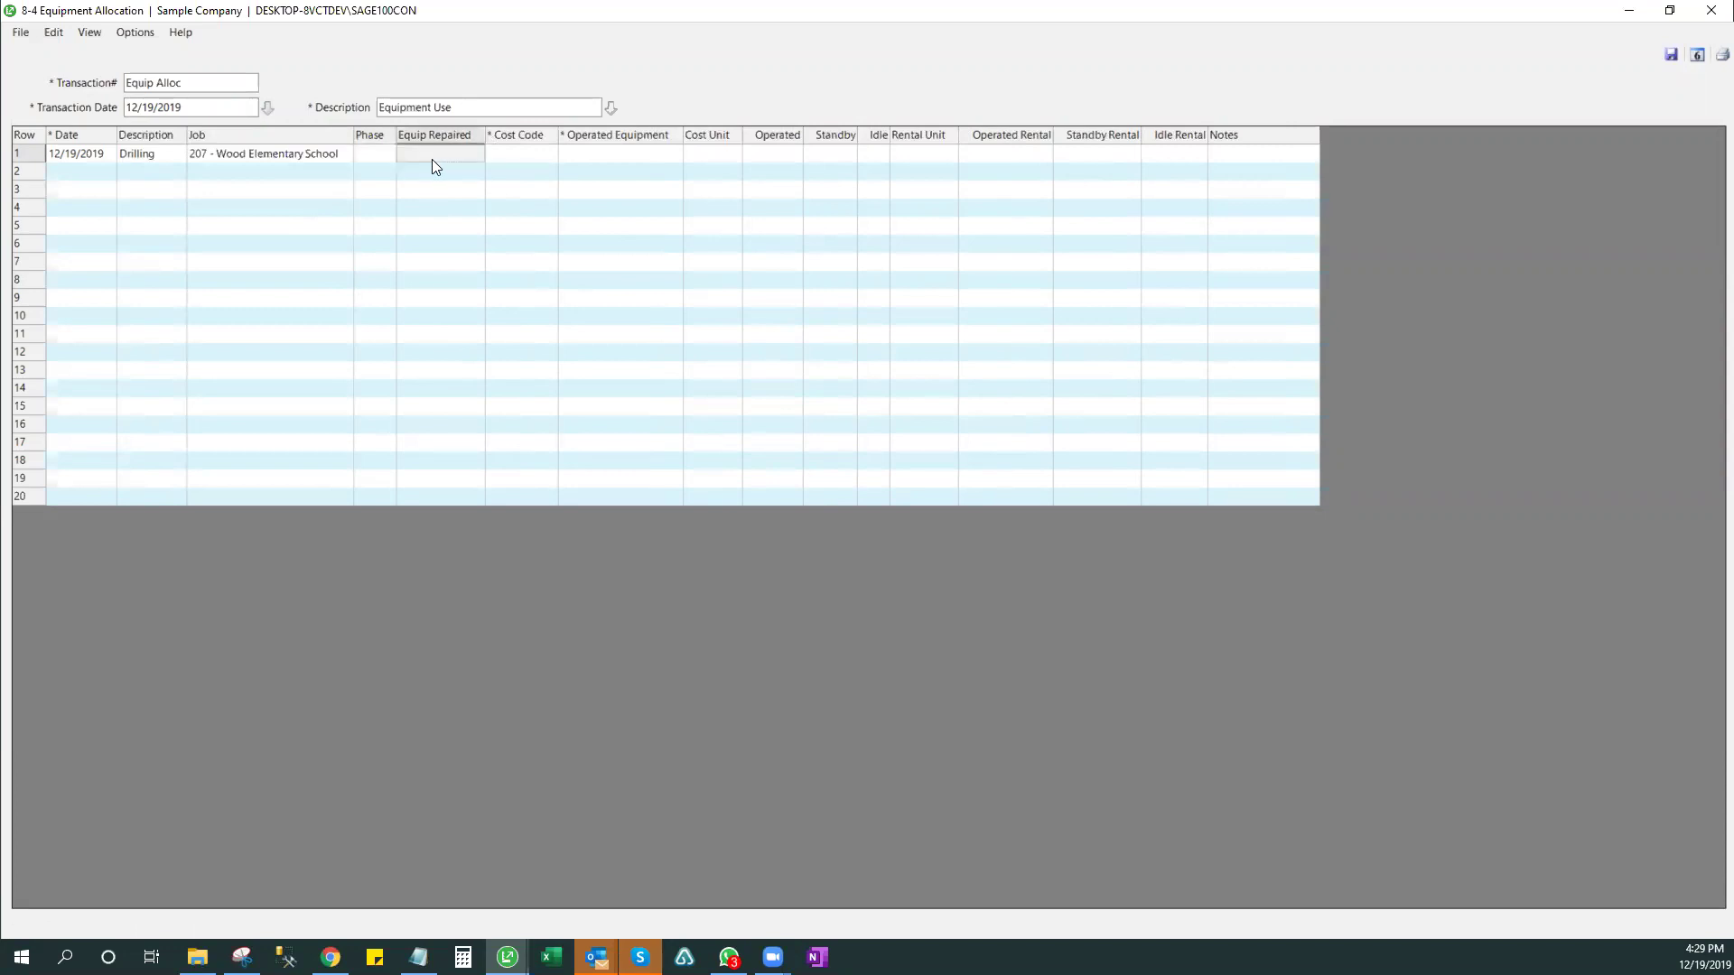
right_click(518, 225)
left_click(585, 374)
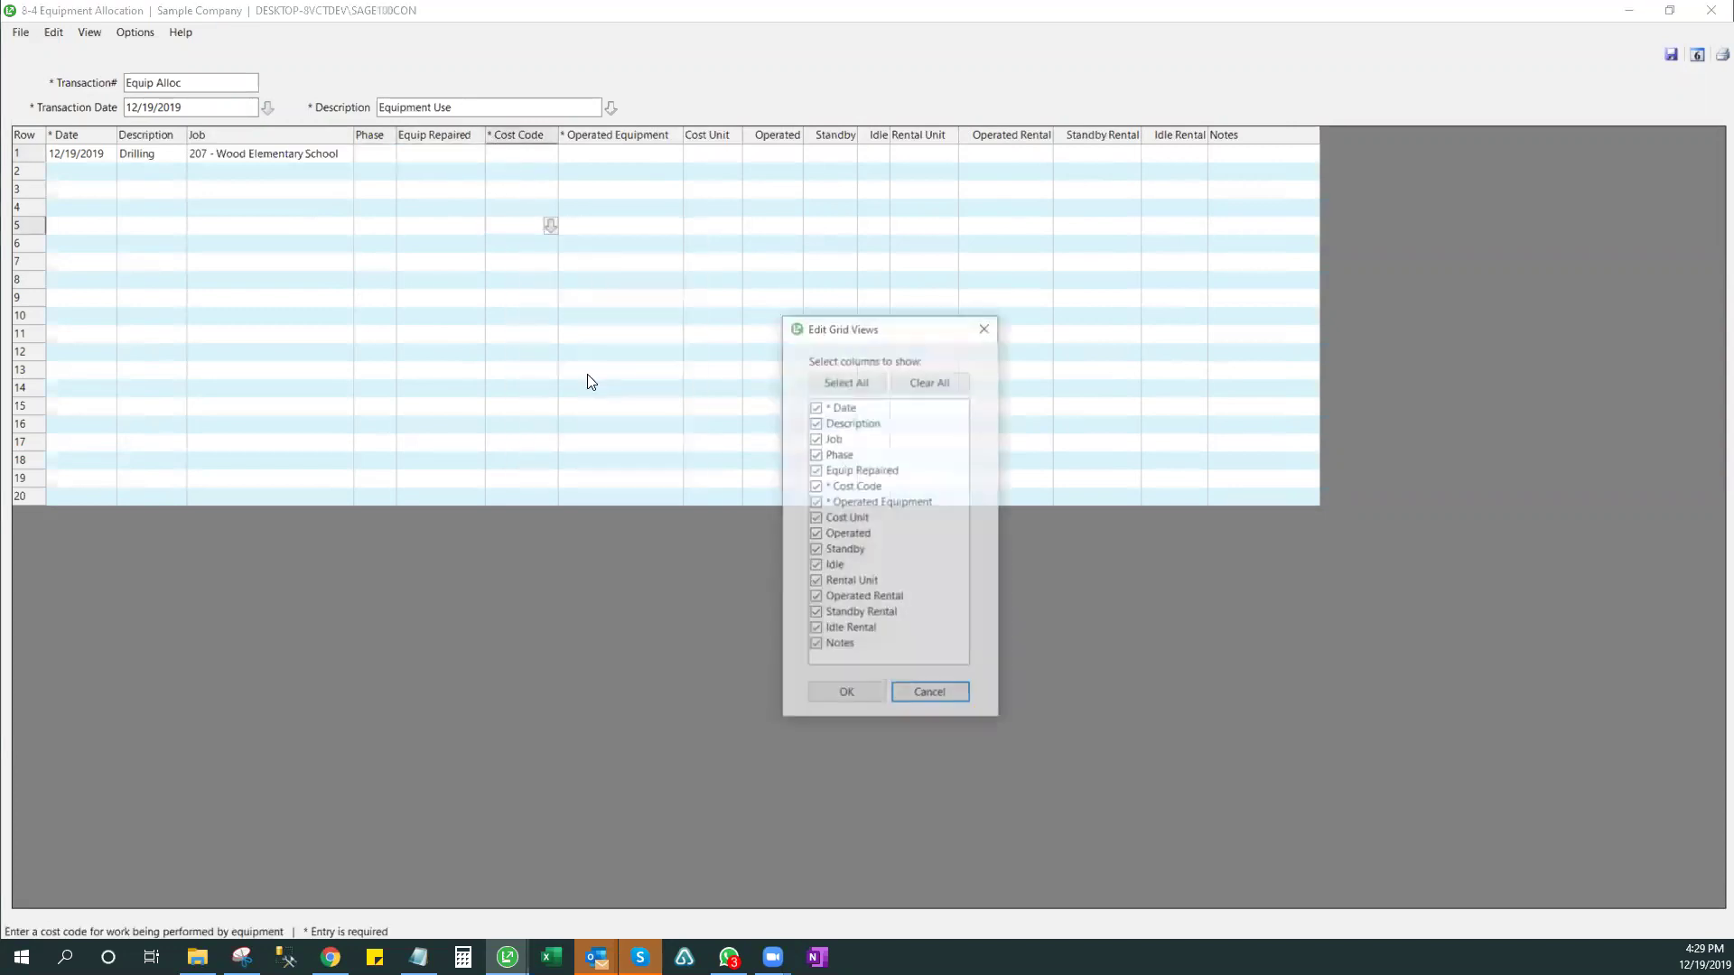
left_click(881, 693)
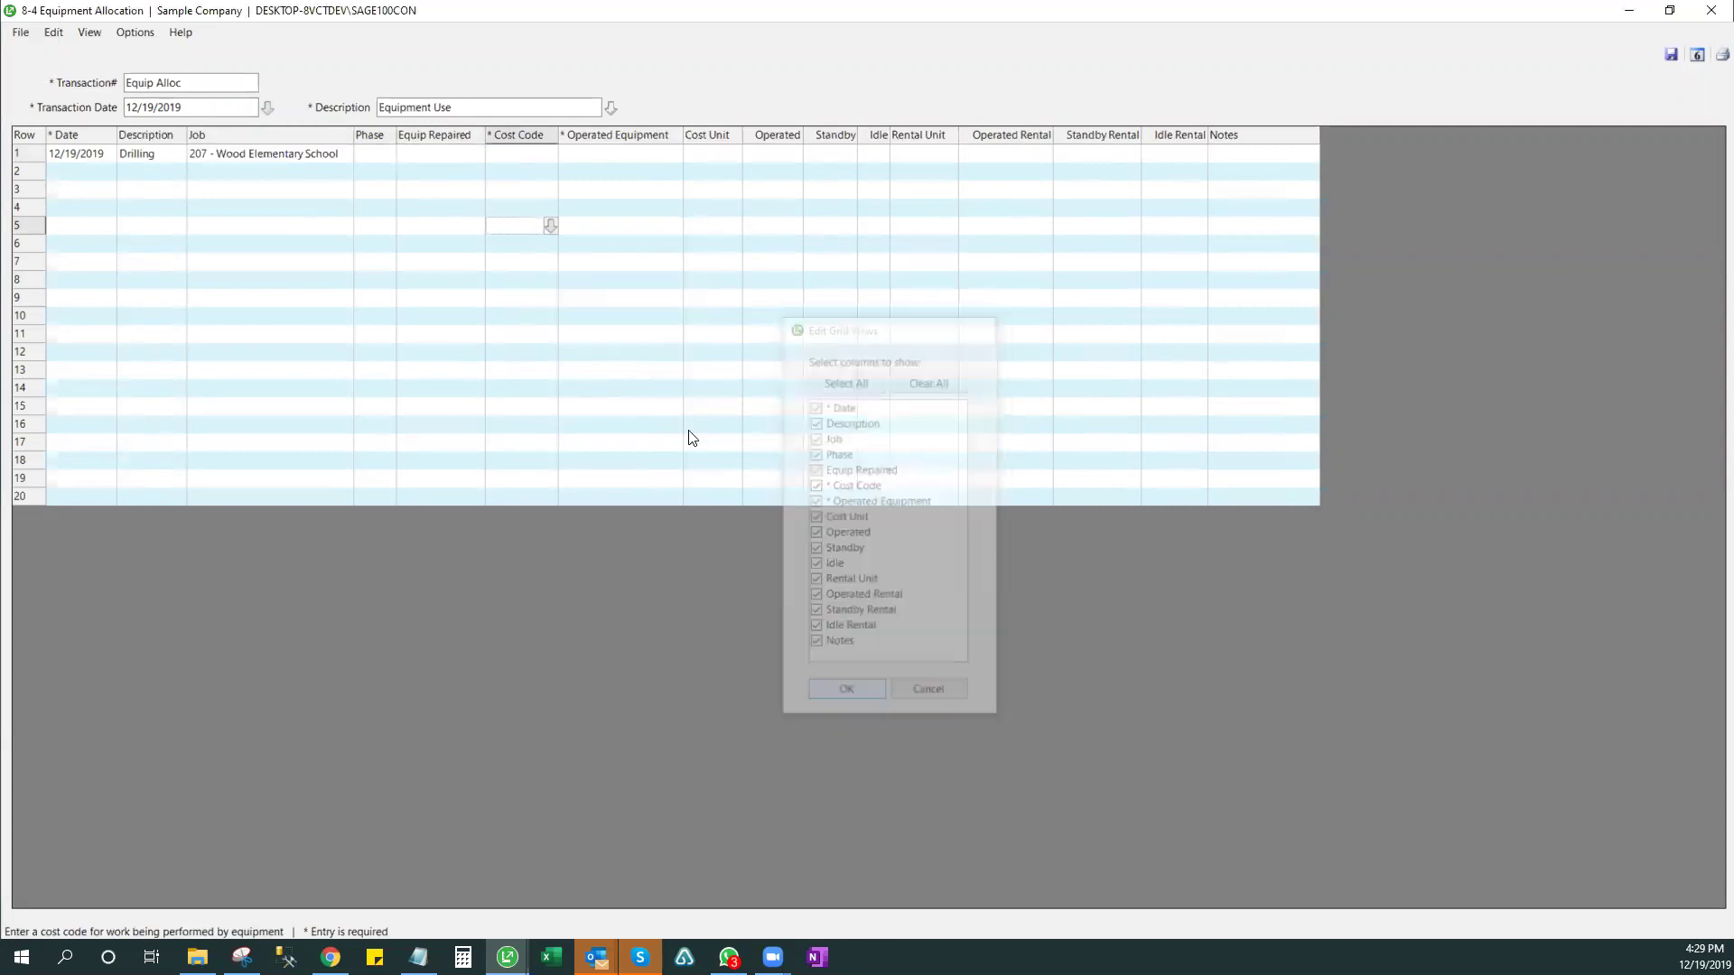
- Give row 1 cost code 15100.000 Plumbing and operated equipment 400 Strato-Lift
left_click(510, 154)
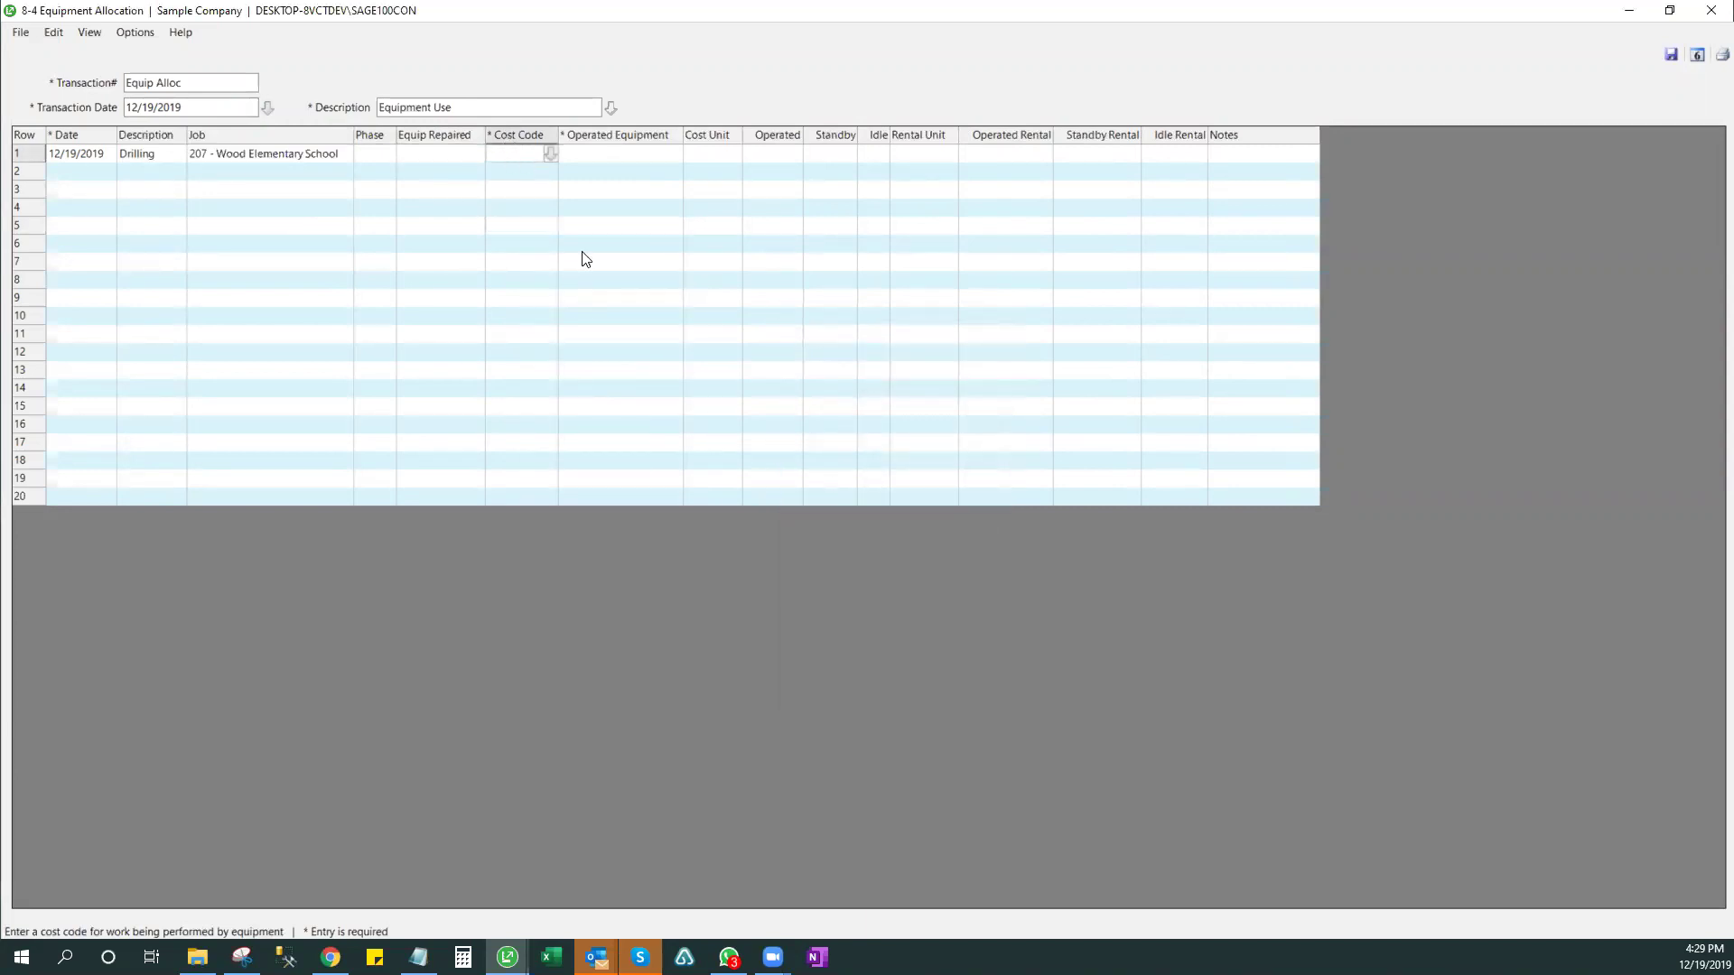
left_click(551, 154)
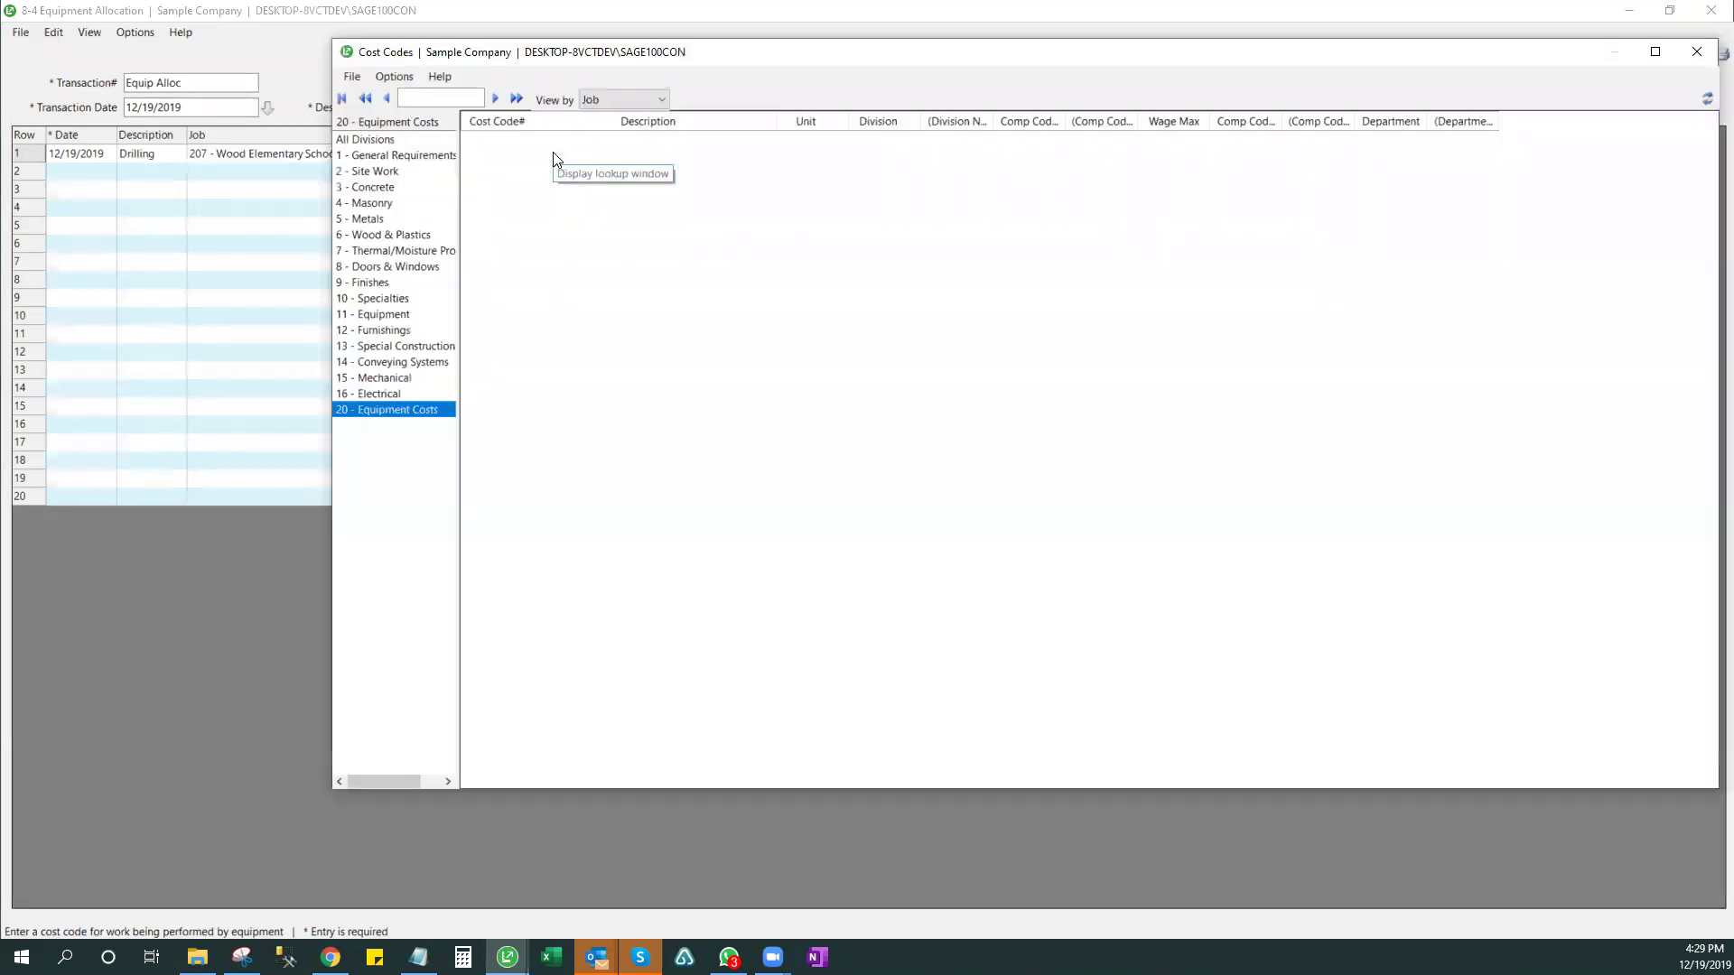
left_click(383, 377)
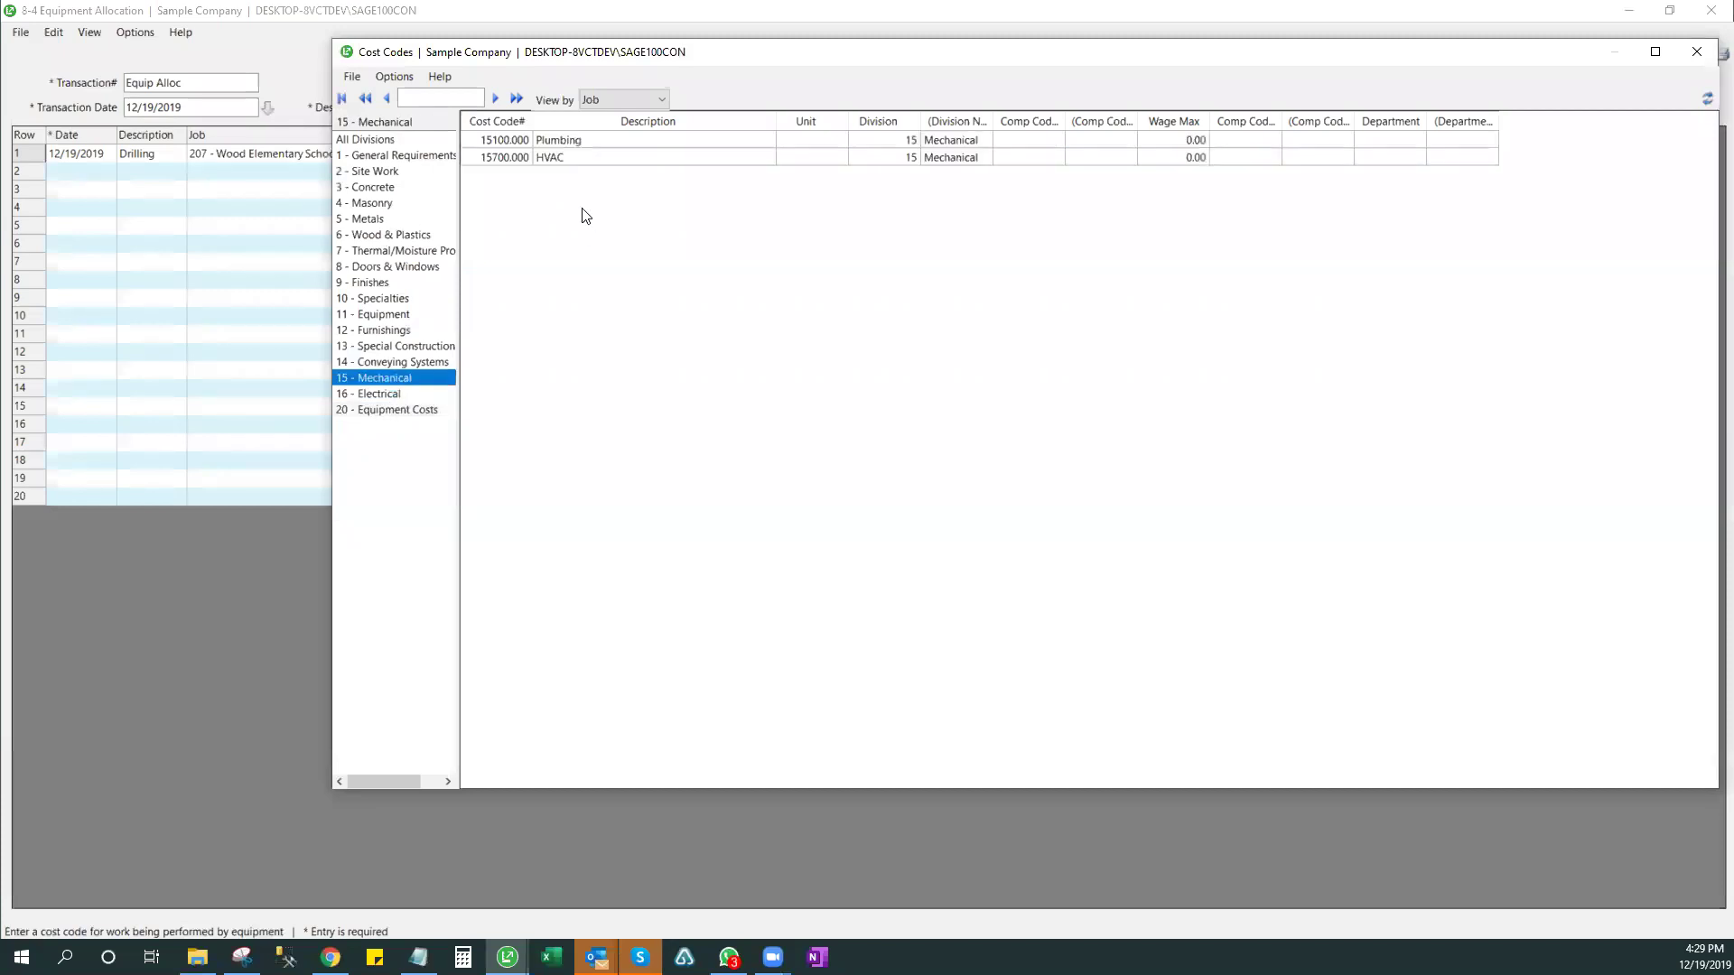
left_click(546, 140)
double_click(546, 140)
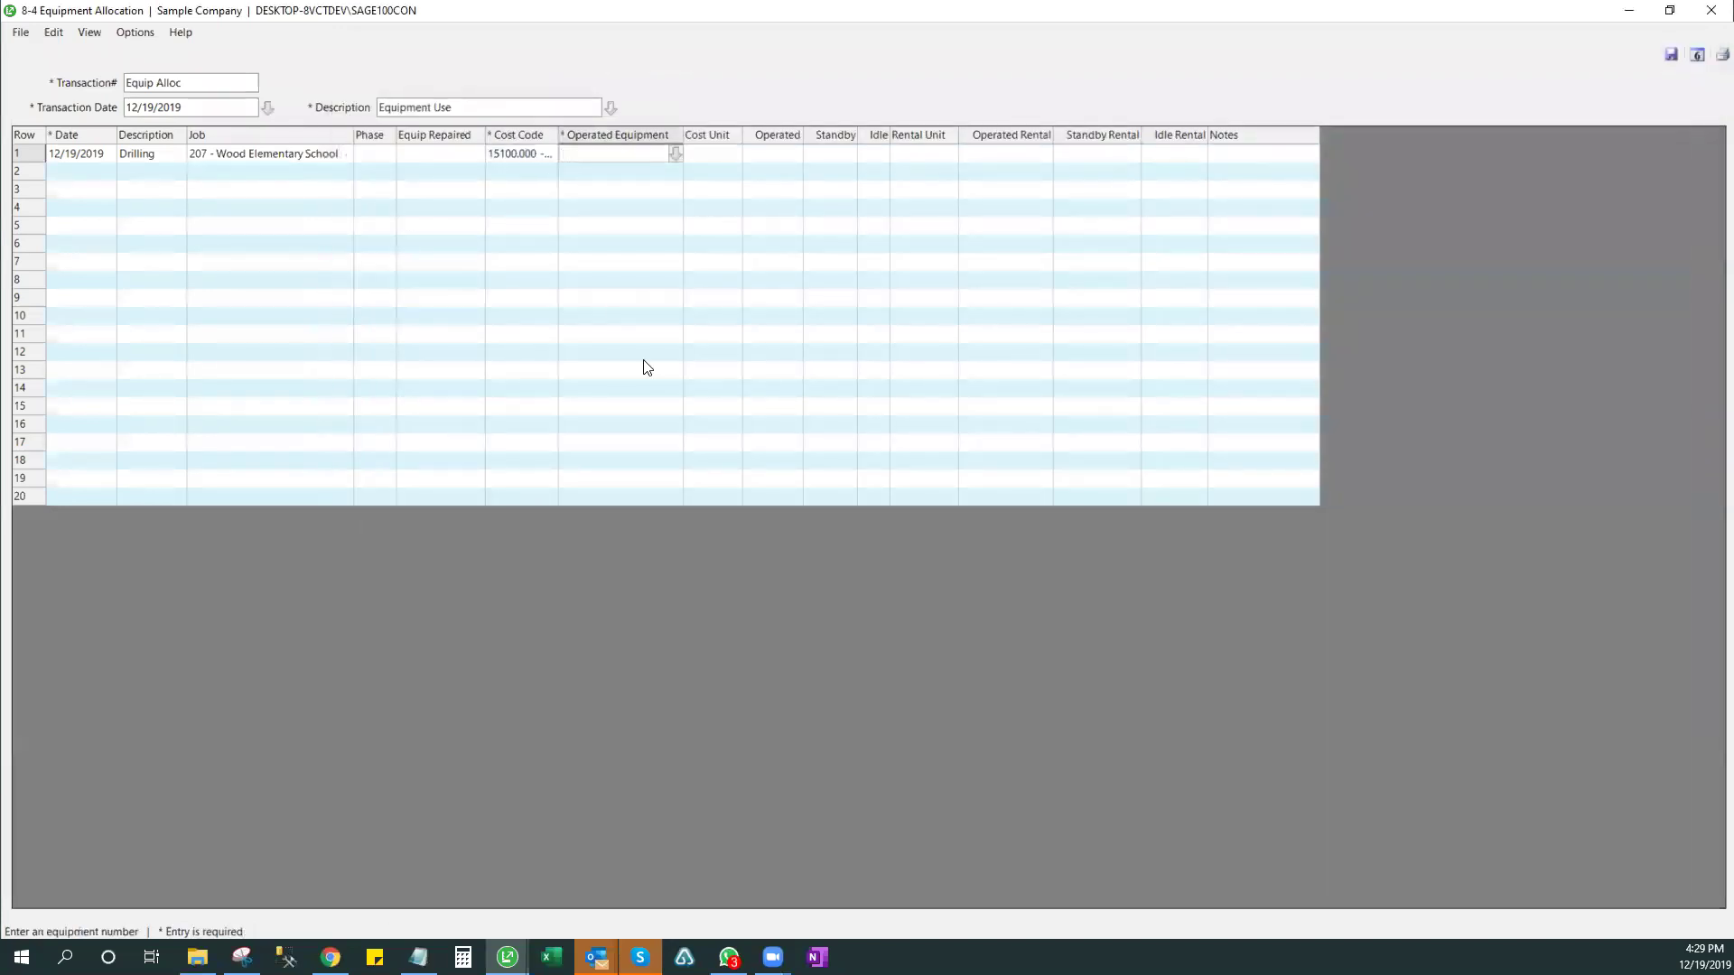
double_click(558, 135)
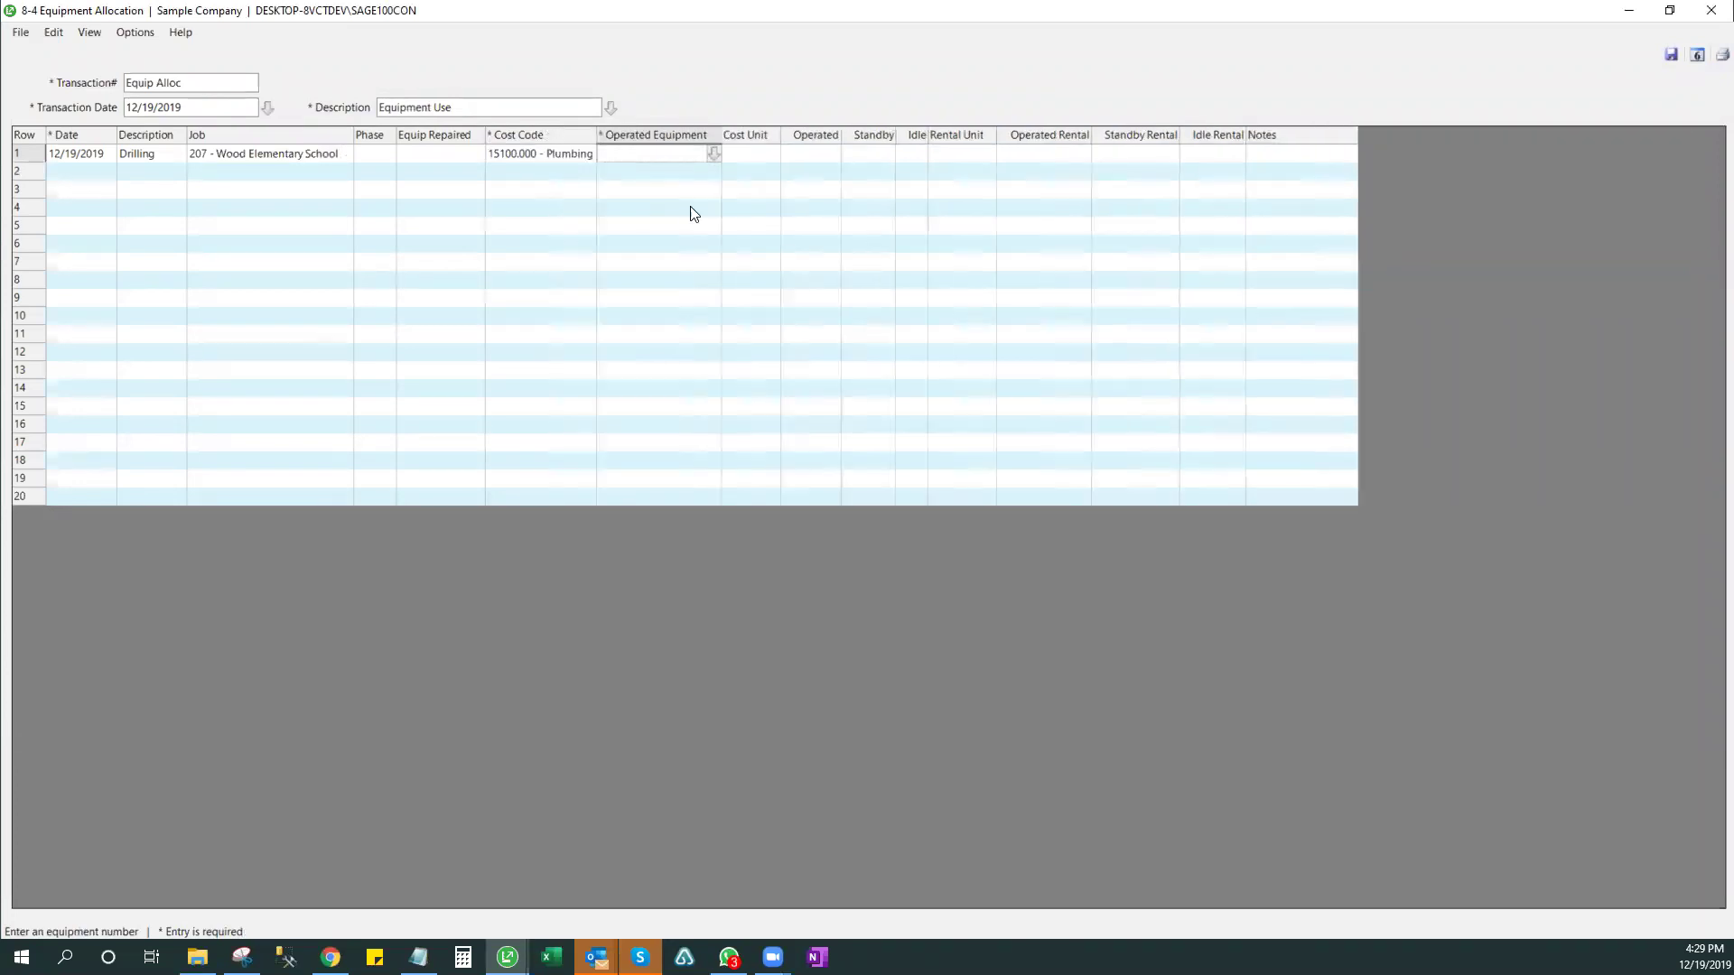
left_click(713, 154)
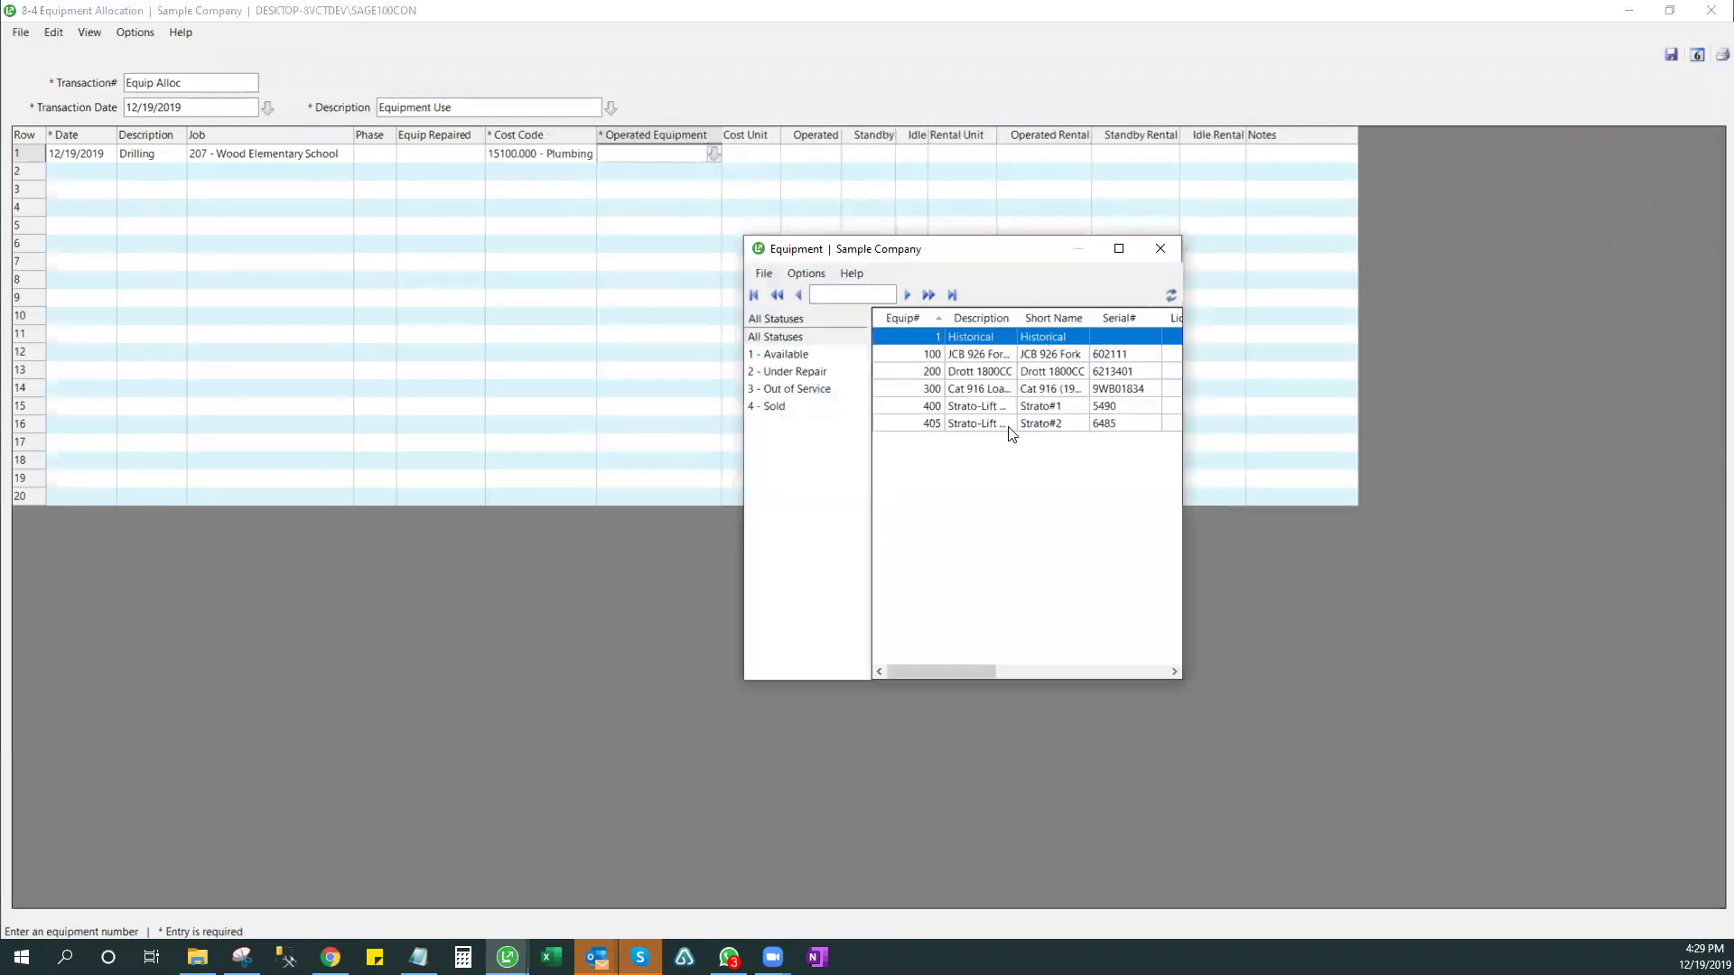
double_click(982, 411)
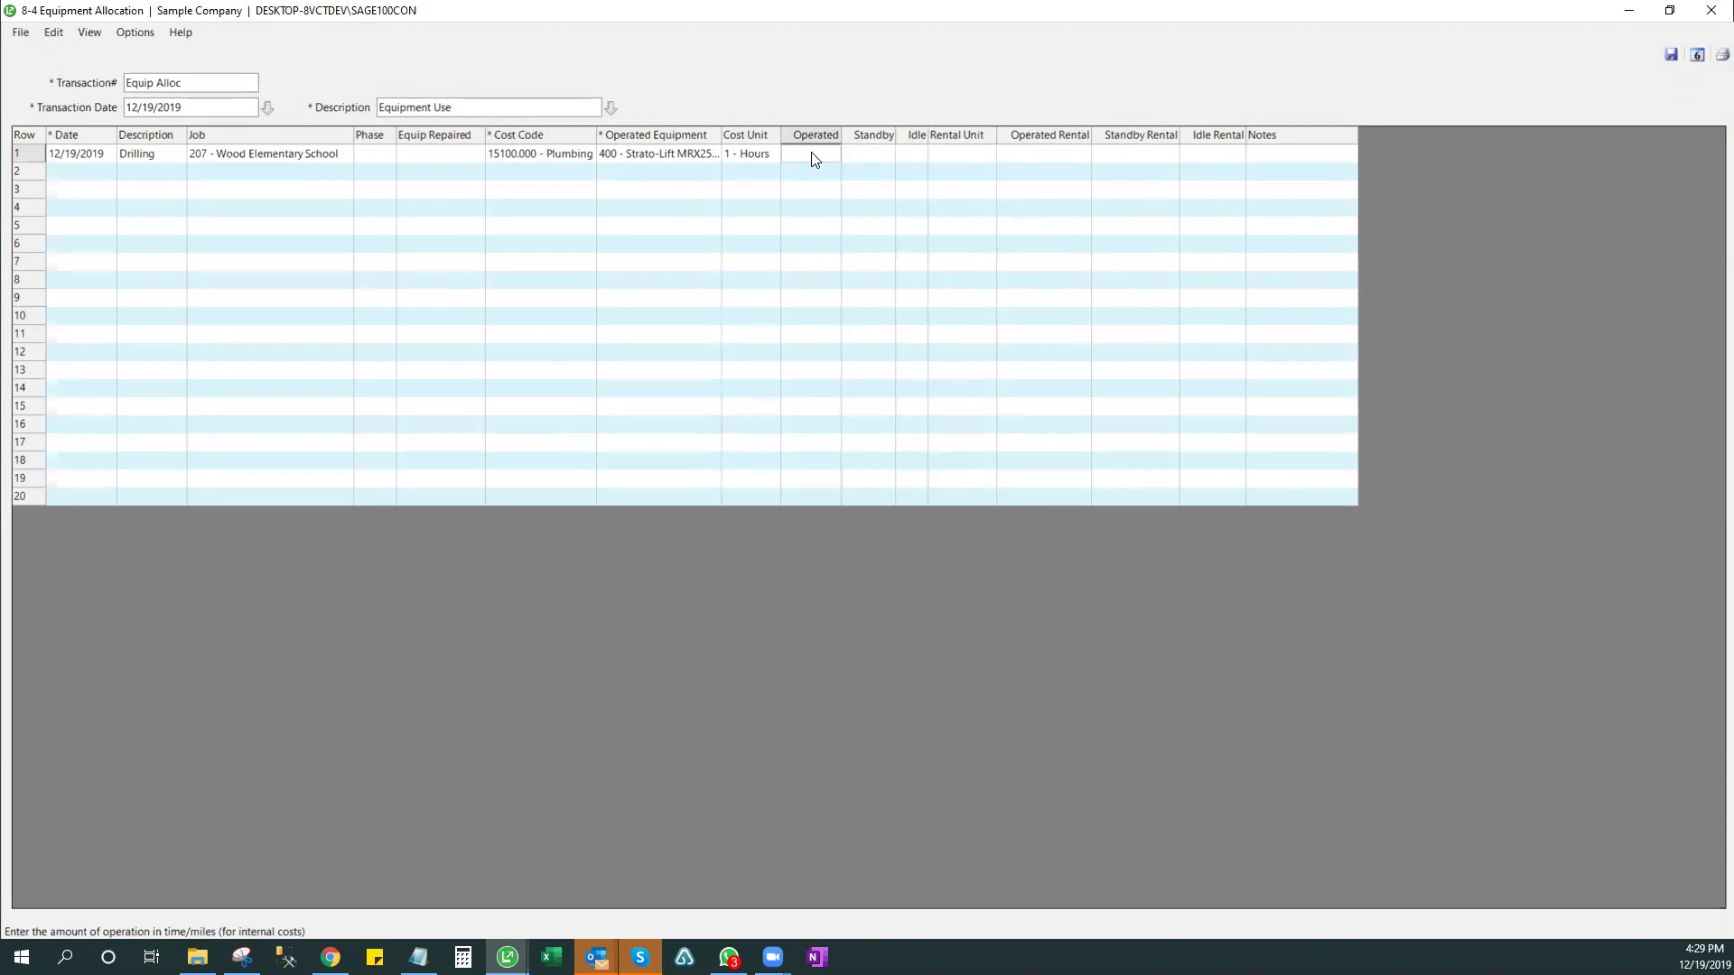
- Step through row 1's standby, idle and rental cells, clearing the rental unit
left_click(871, 161)
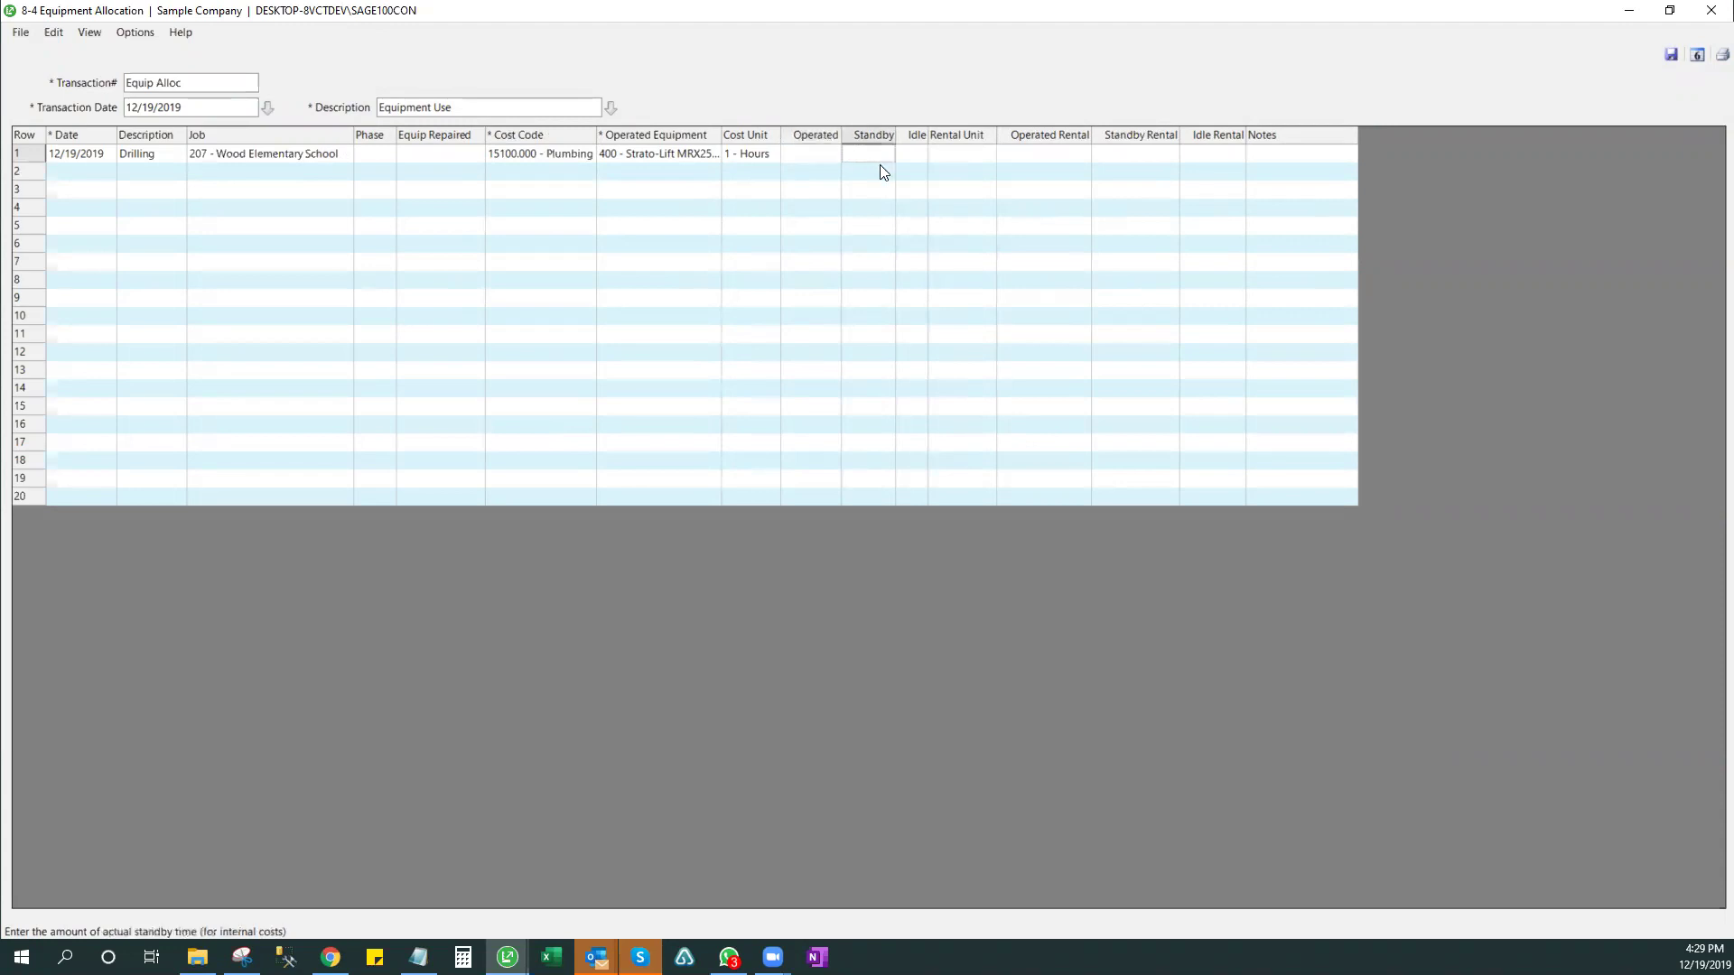
left_click(915, 160)
left_click(950, 156)
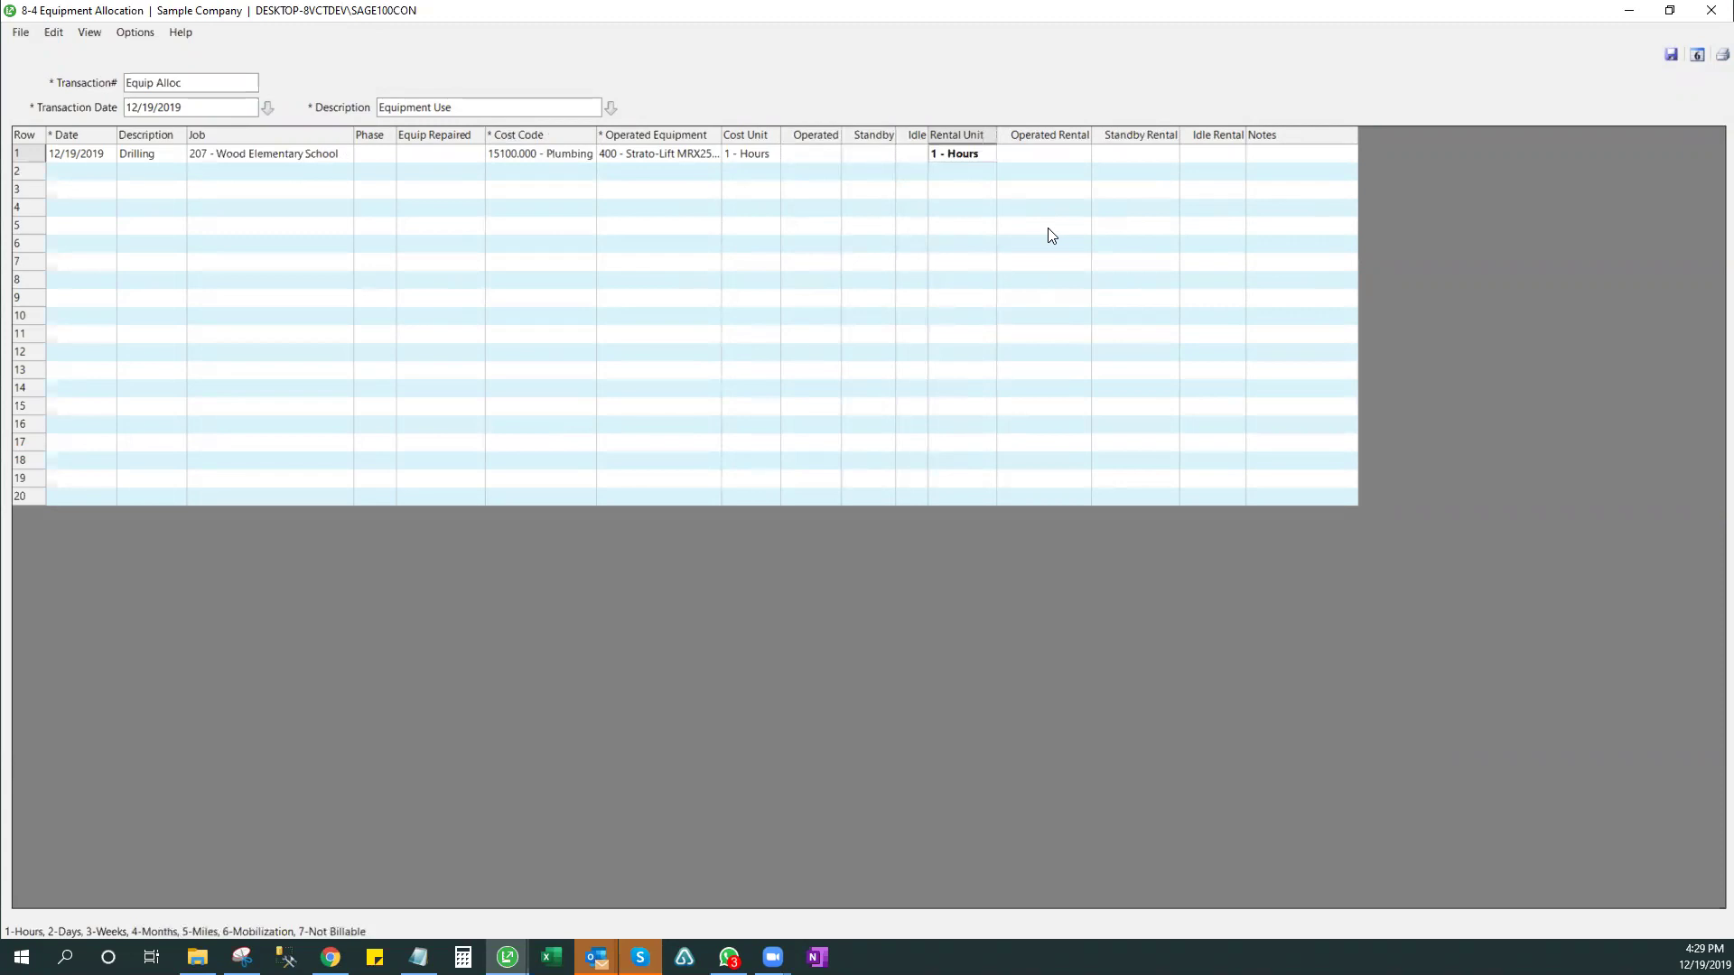
left_click(1029, 161)
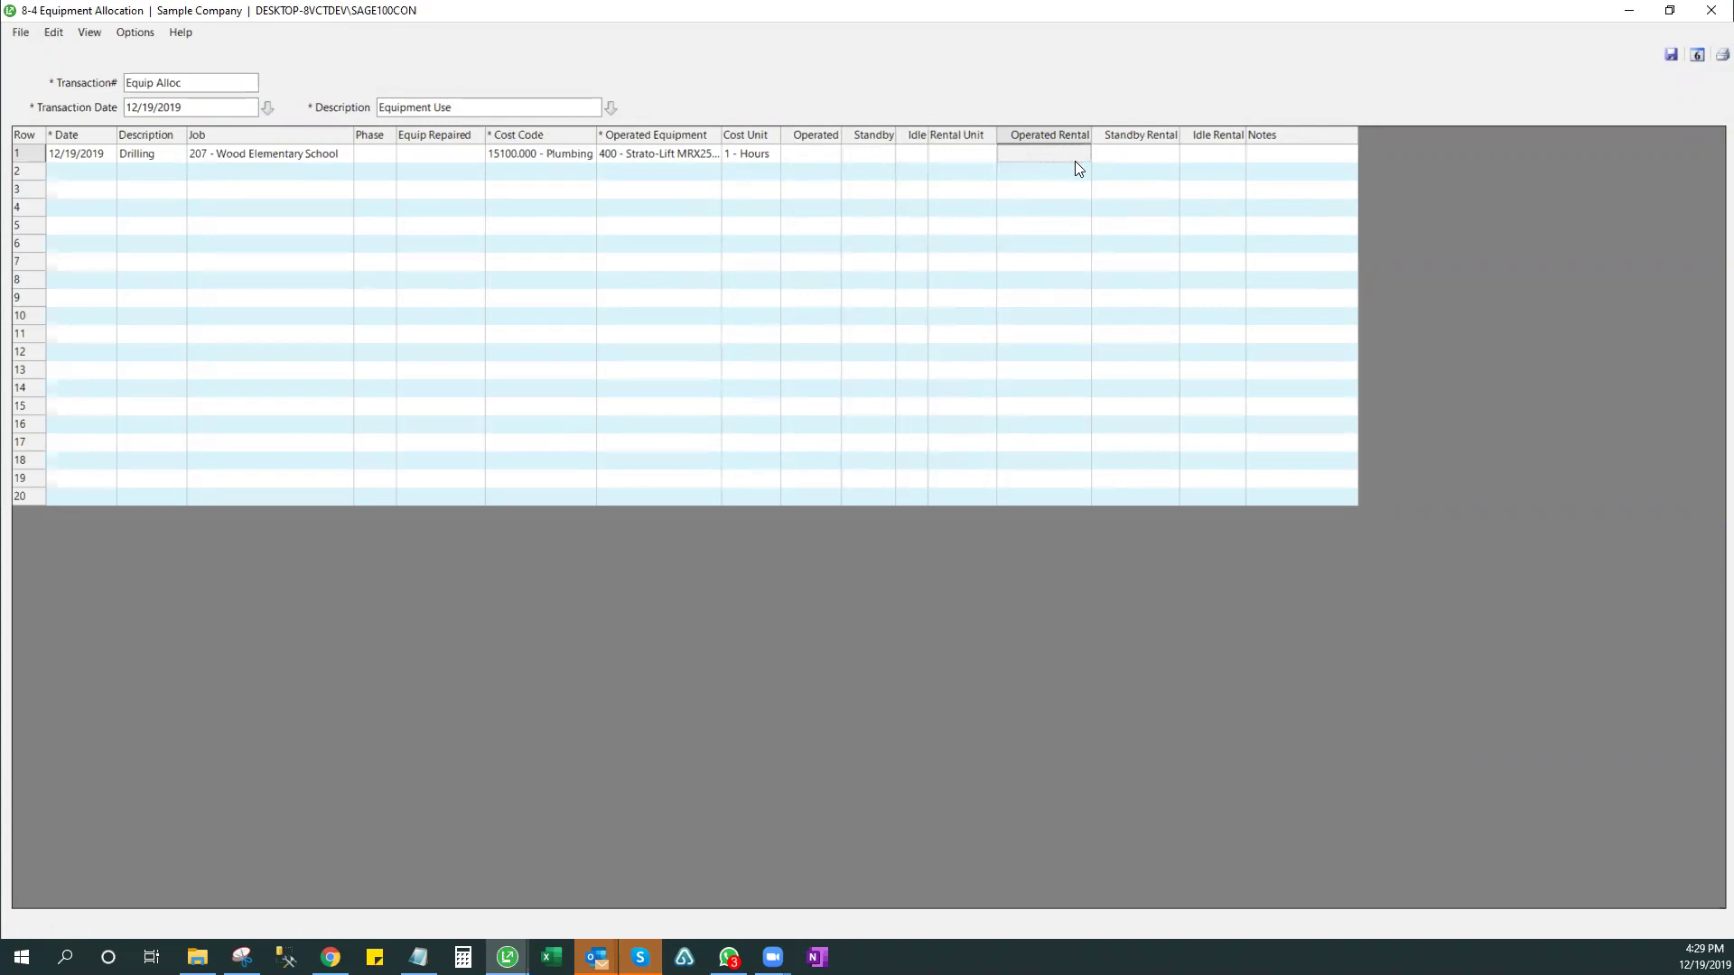
left_click(975, 159)
key("Tab")
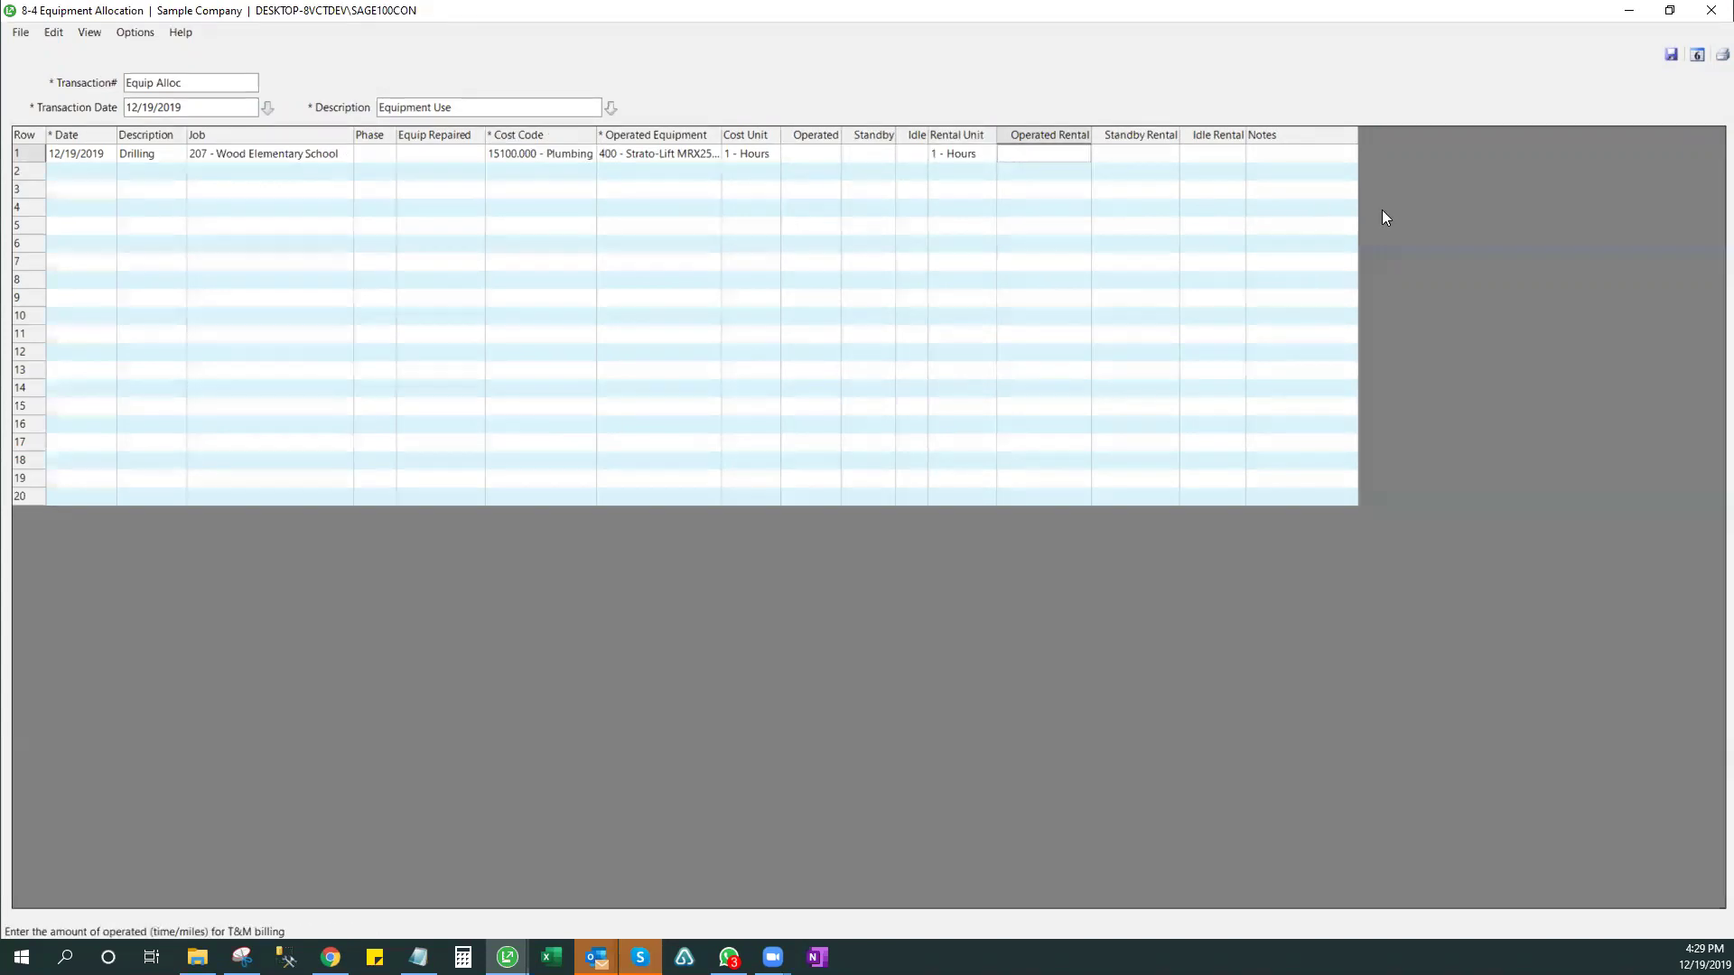
key("Right")
key("Right")
key("Right")
key("Left")
key("Left")
key("Left")
key("Left")
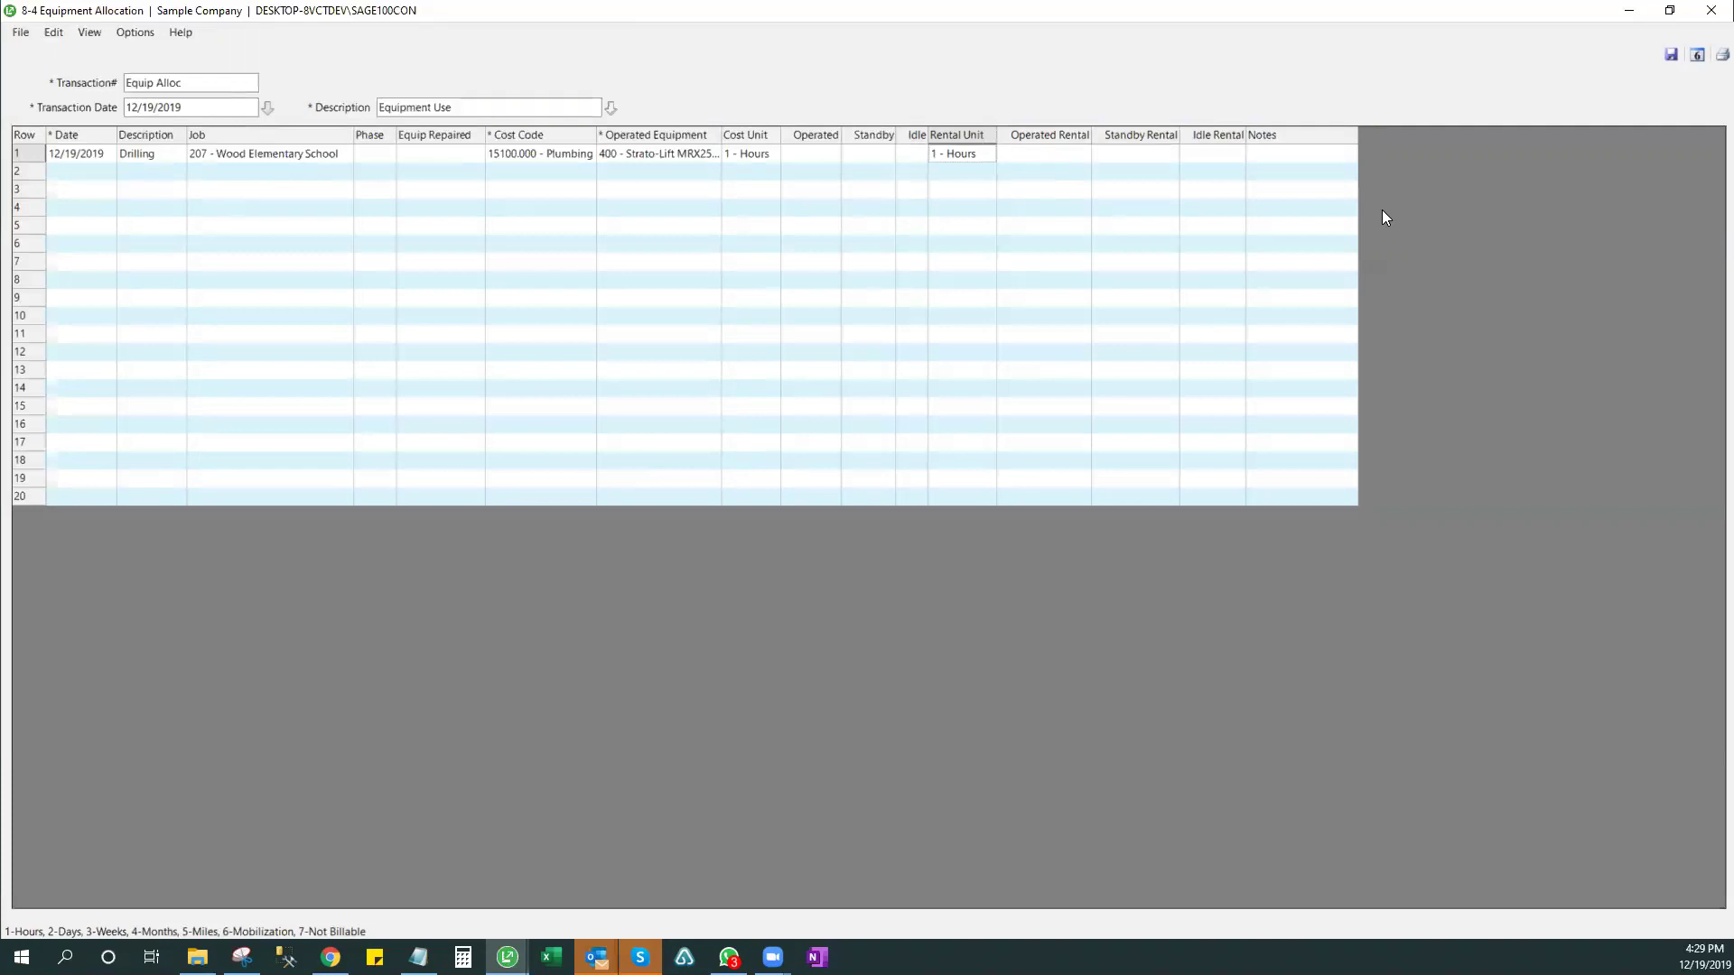
key("Delete")
key("shift+Tab")
key("shift+Tab")
key("shift+Tab")
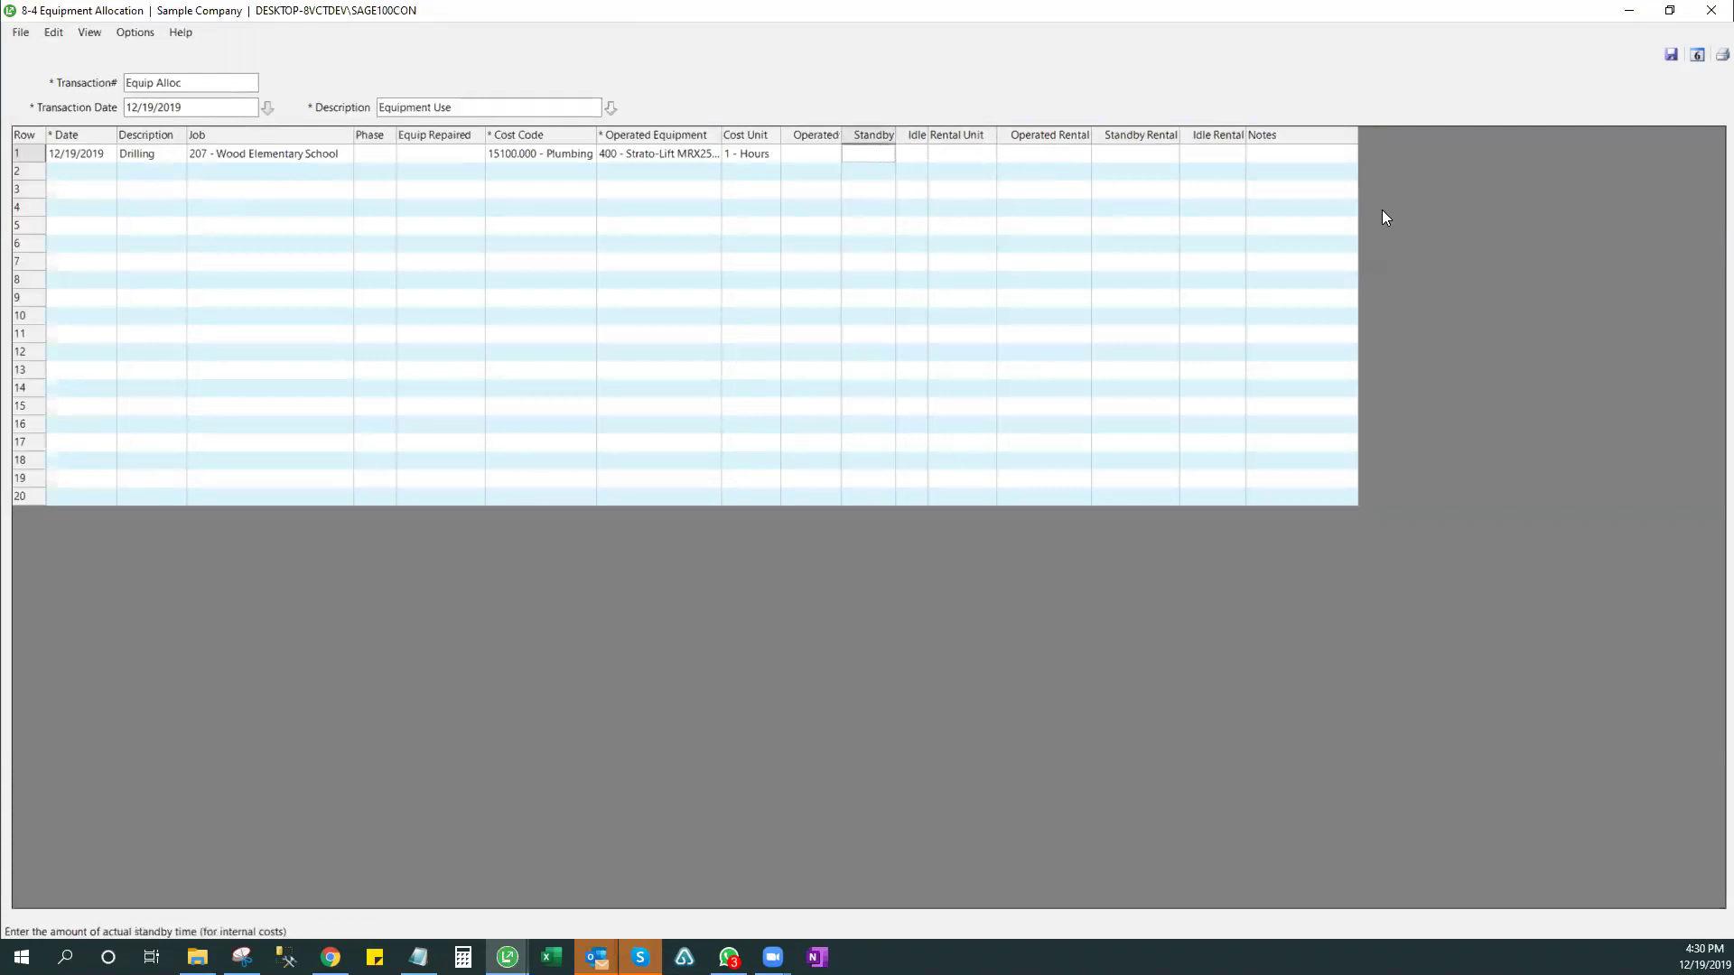
key("Tab")
key("Tab")
key("Tab")
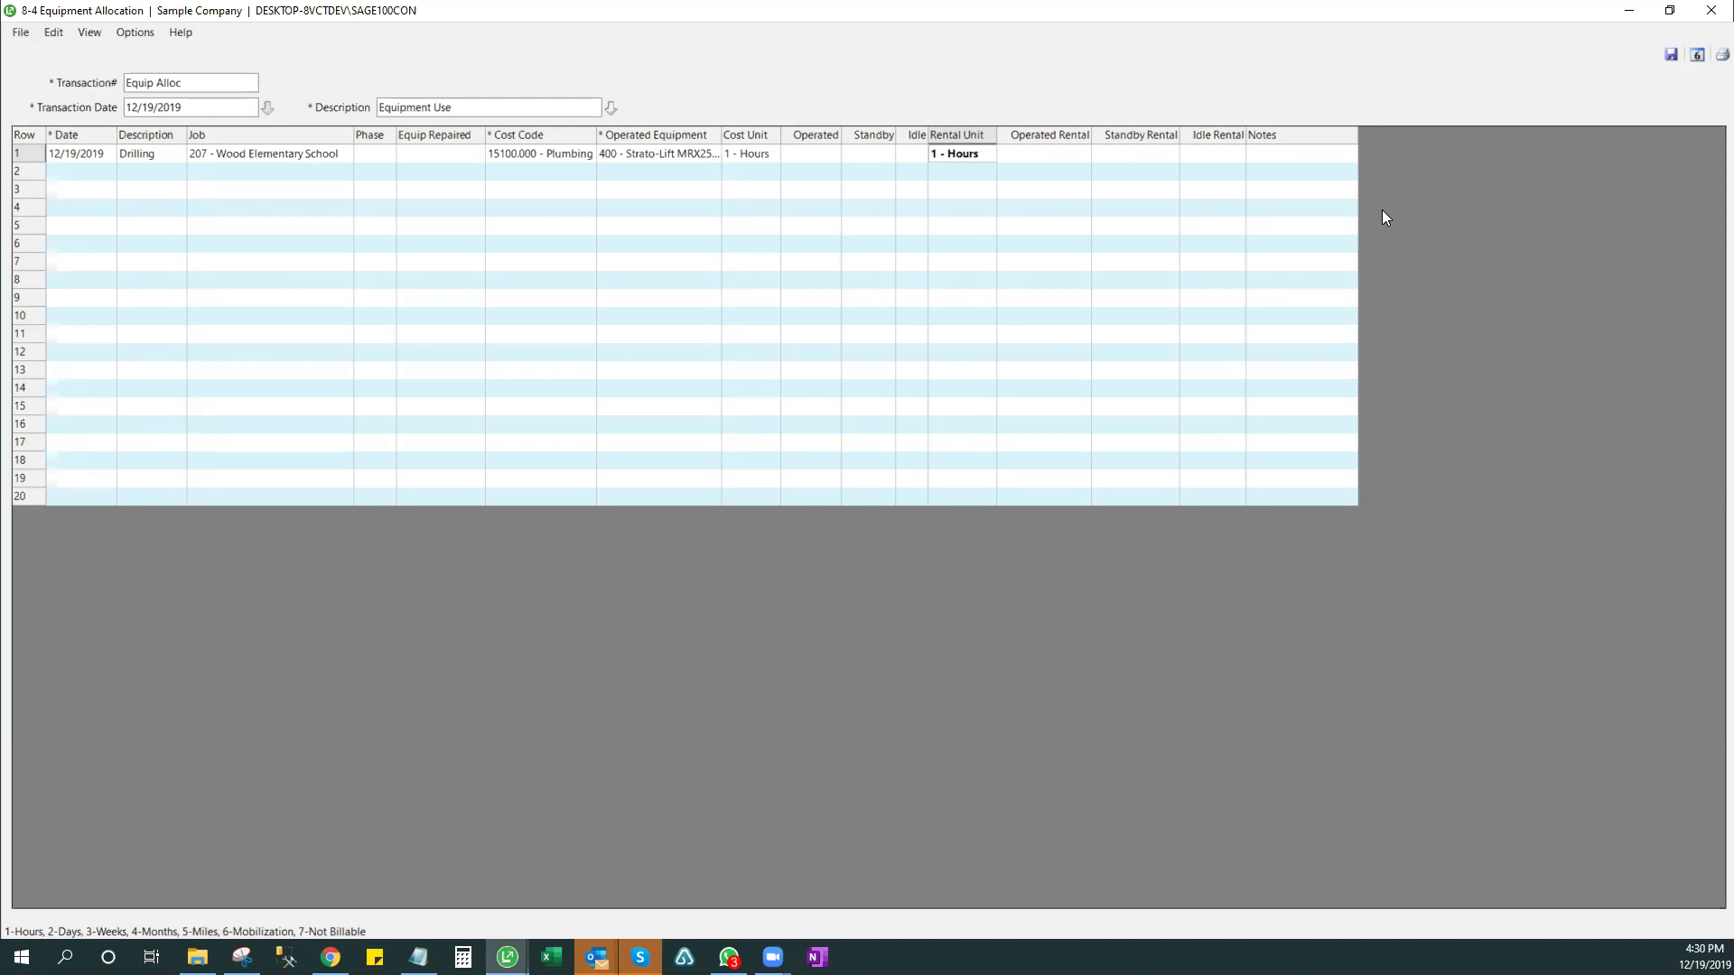
key("shift+Tab")
key("shift+Tab")
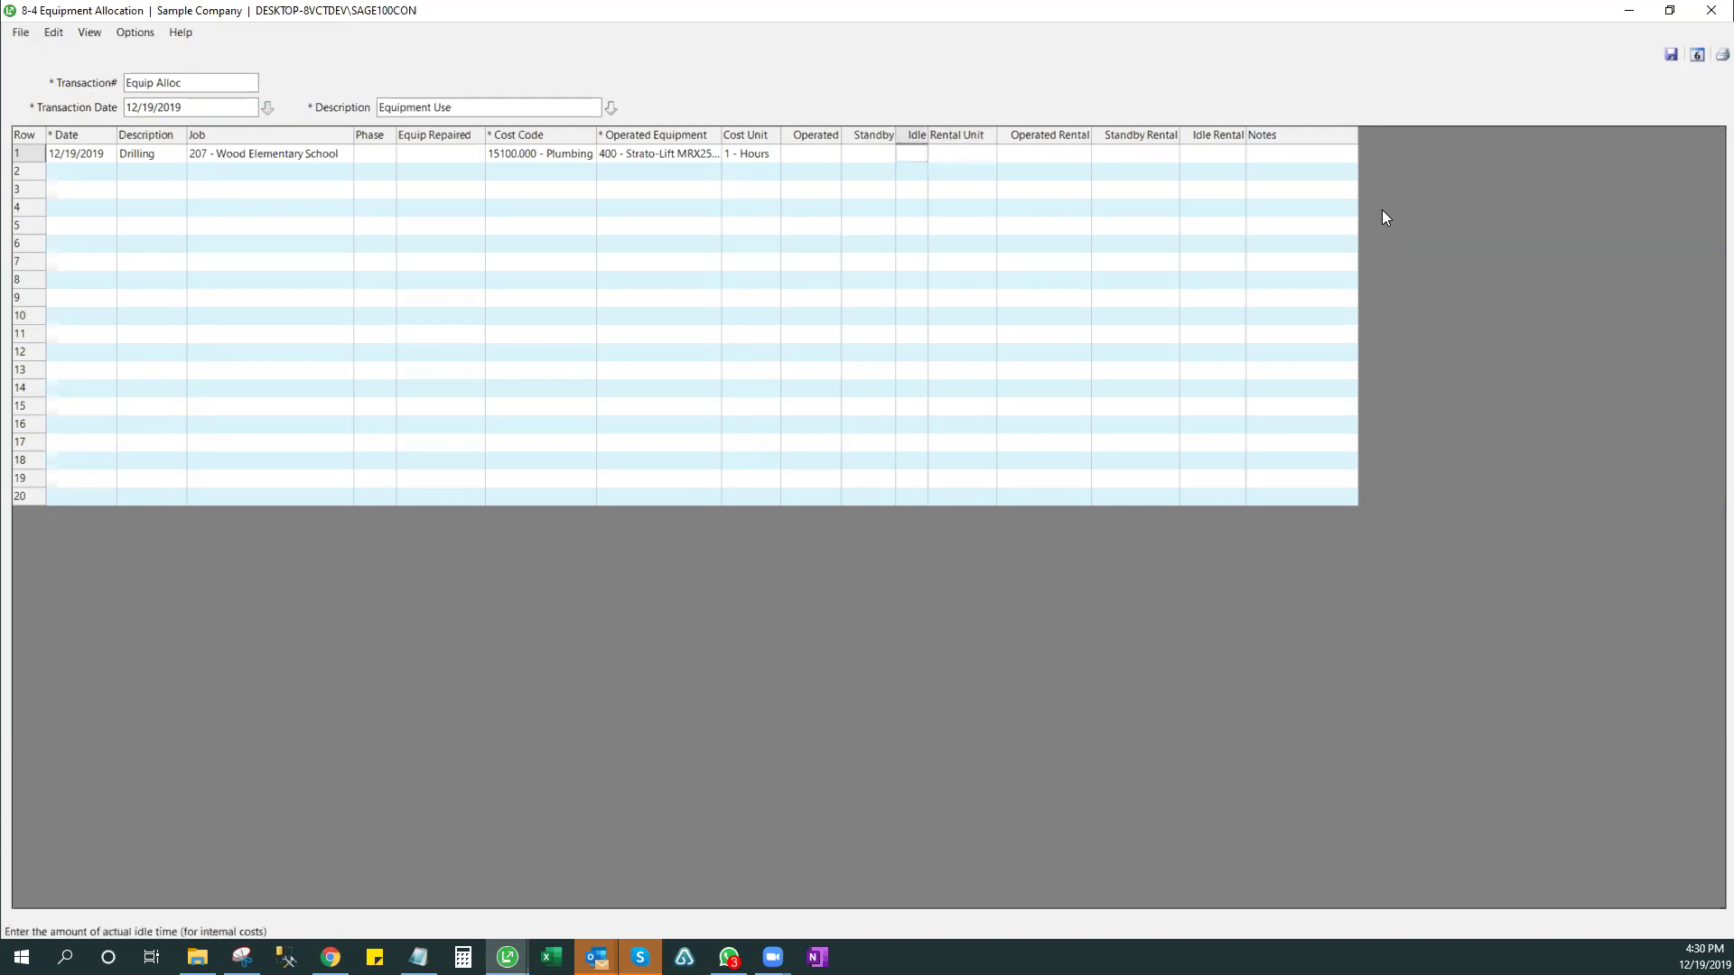
key("shift+Tab")
key("Tab")
key("Tab")
key("shift+Tab")
key("shift+Tab")
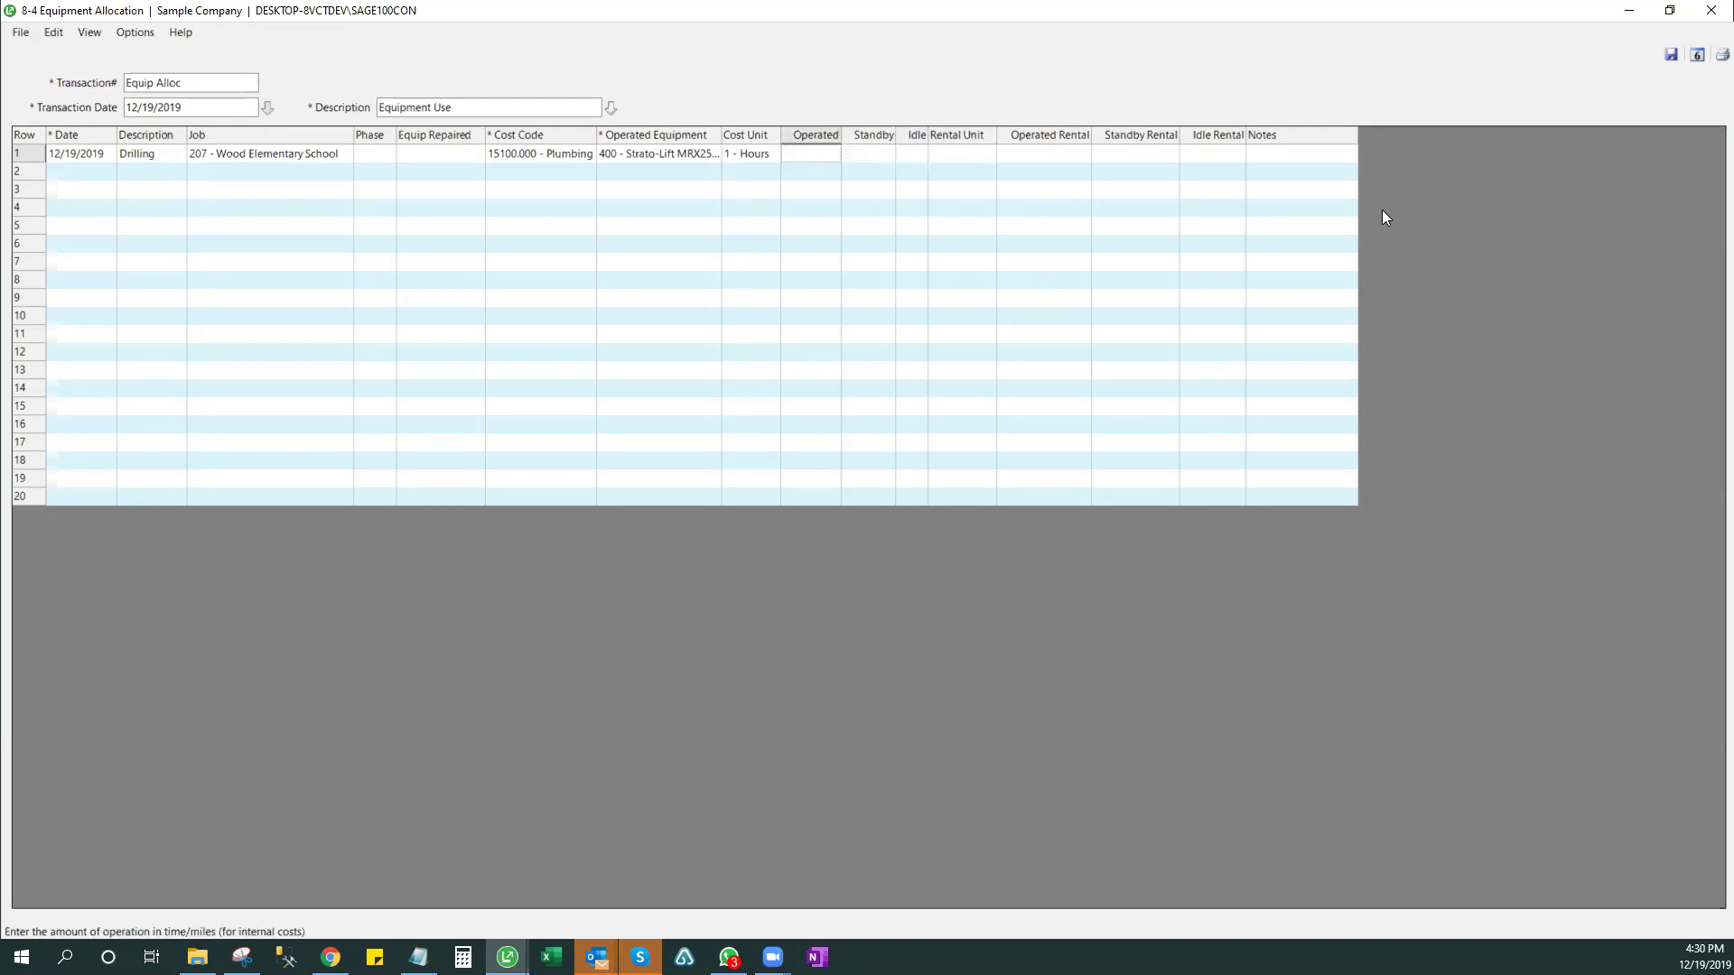
- Record 8 operated hours on row 1 with no rental unit, then move to row 2
type("8")
key("Tab")
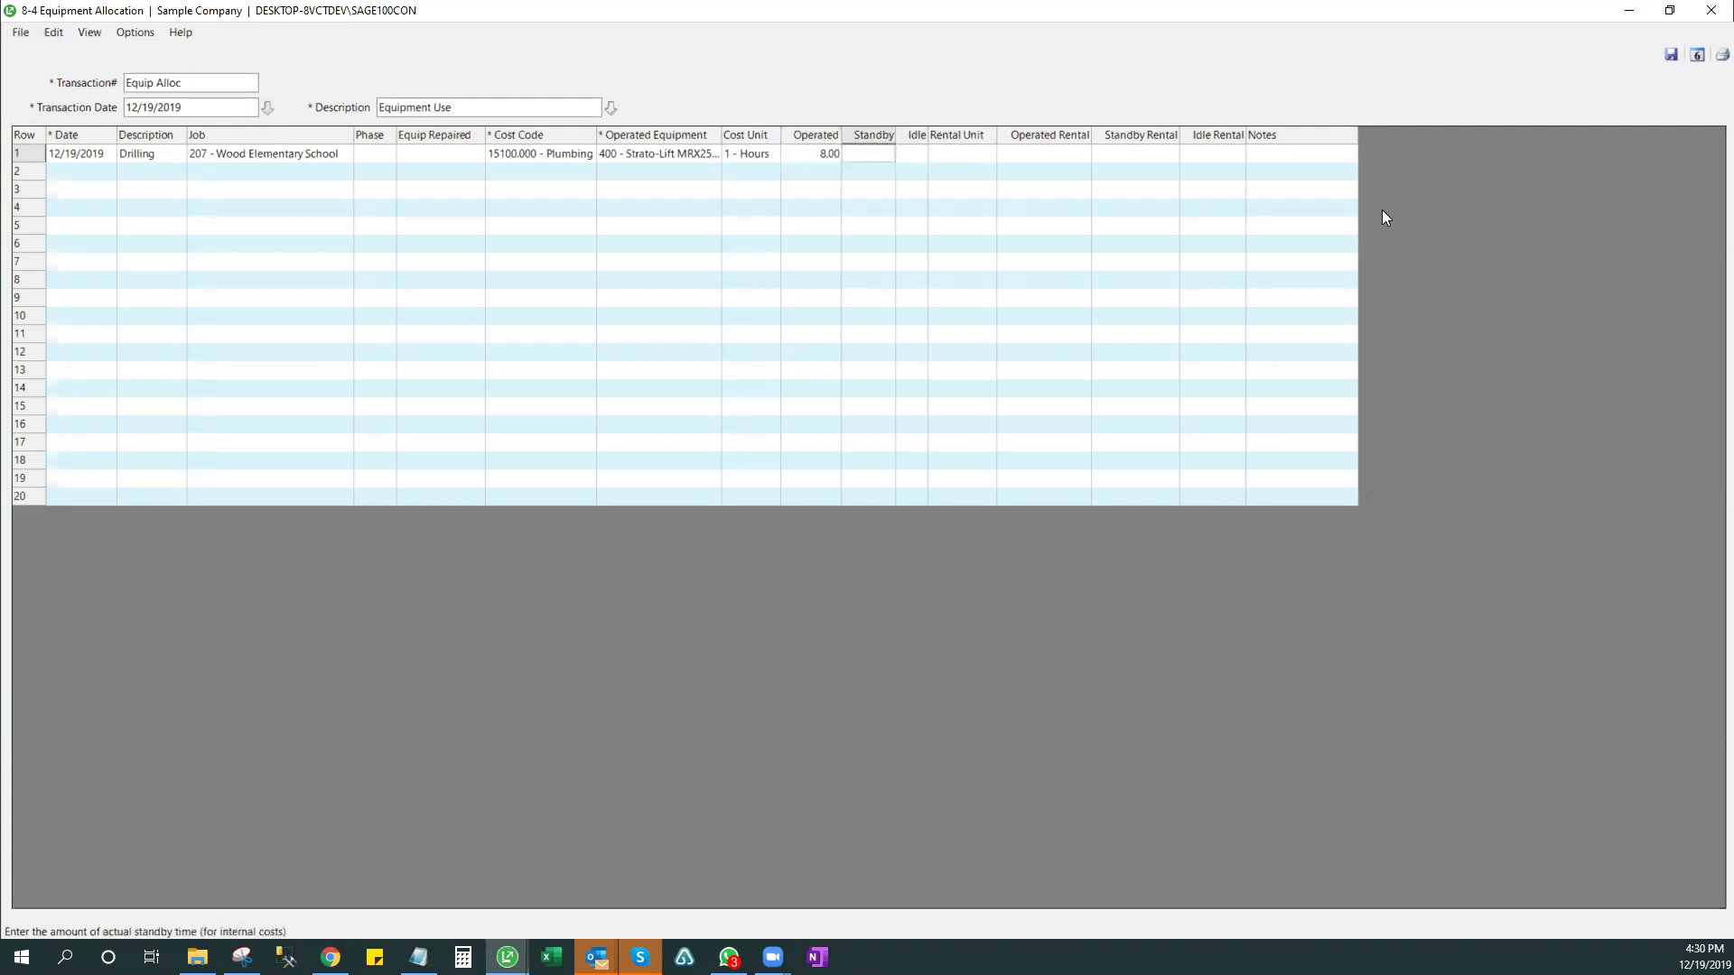
key("Tab")
key("Tab")
key("Tab")
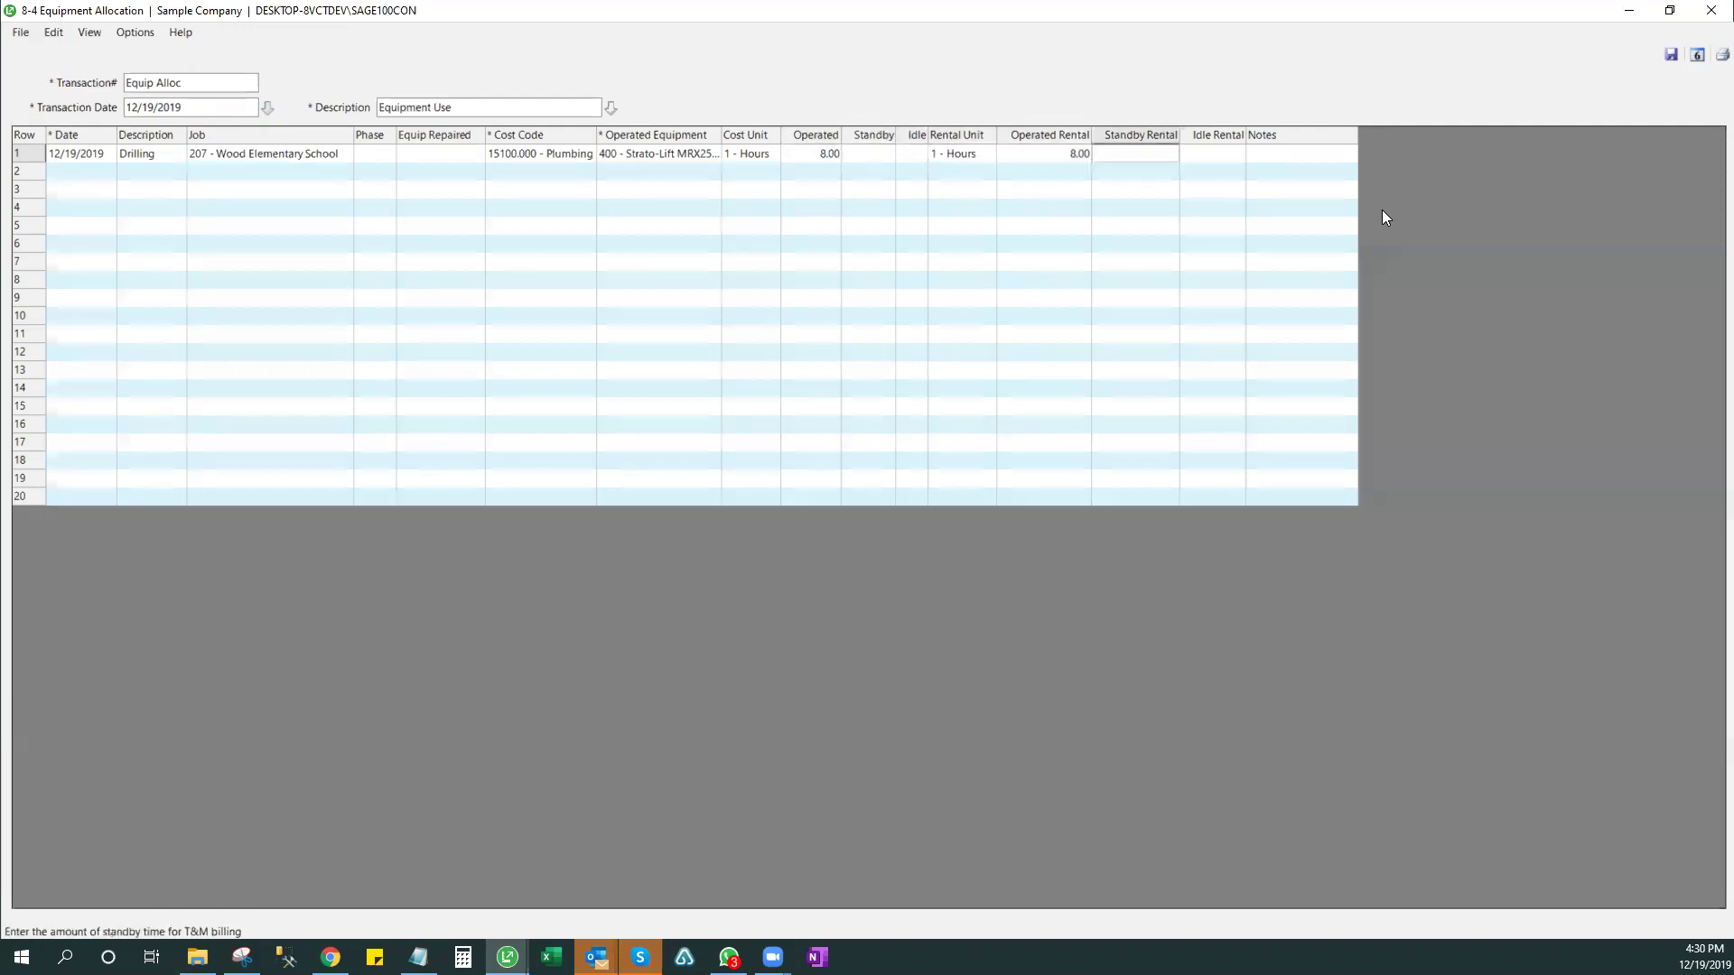
key("shift+Tab")
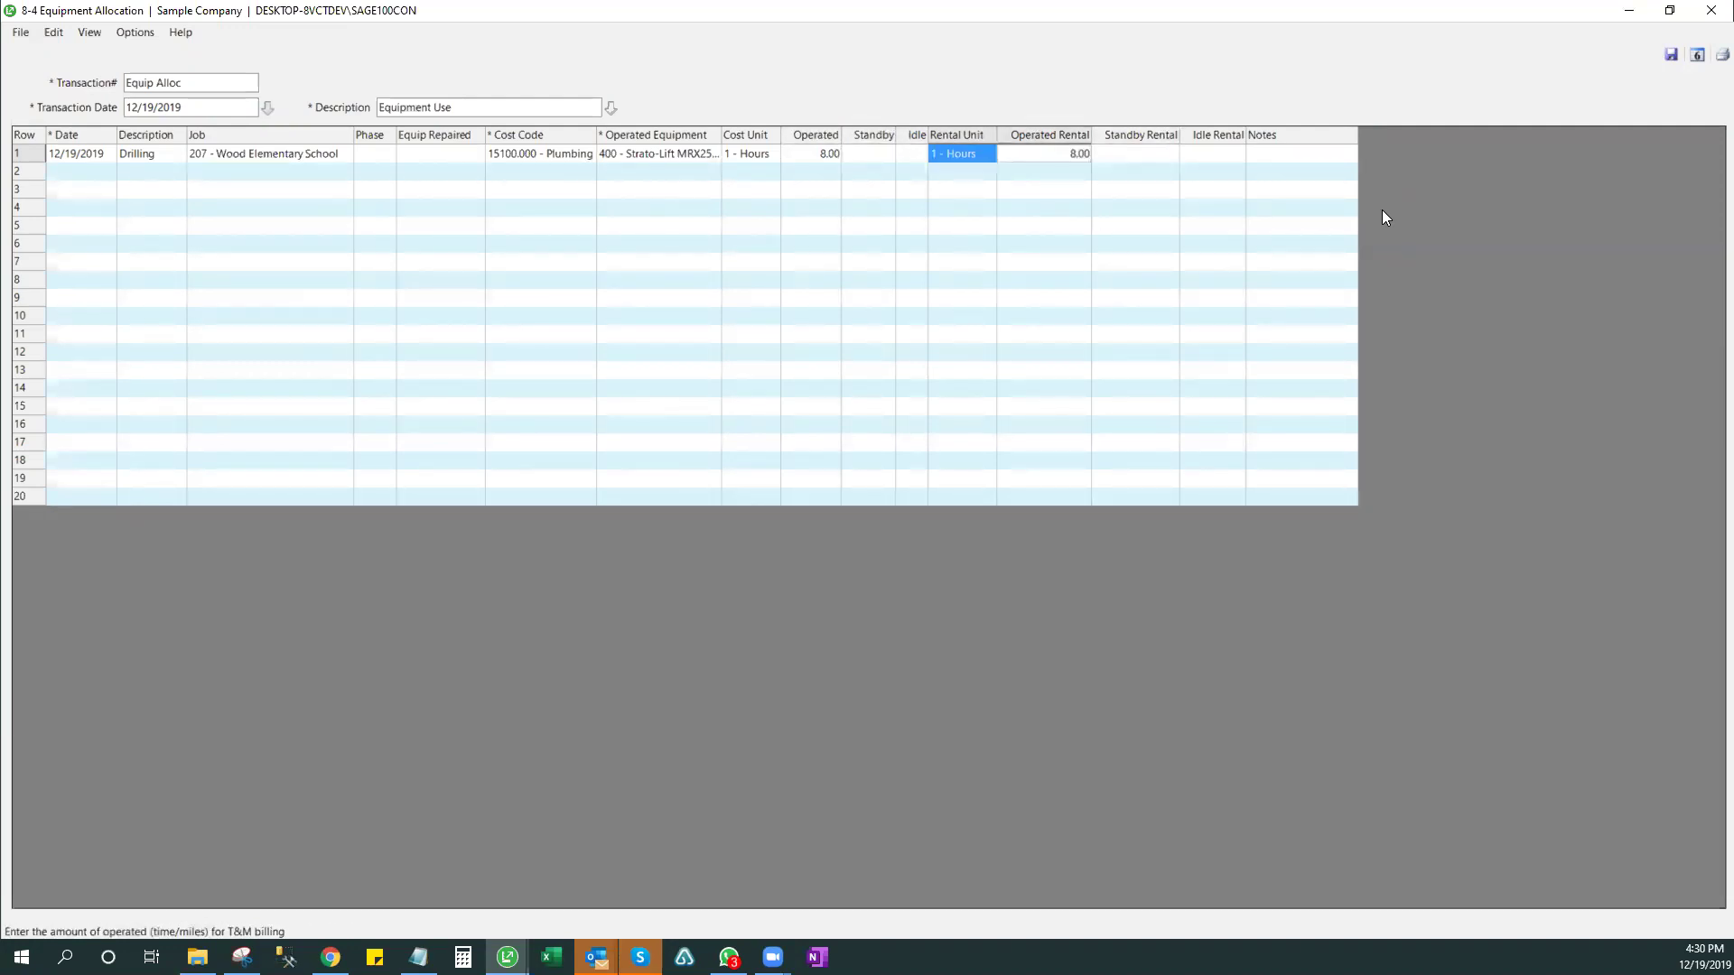
key("Delete")
key("Tab")
key("Tab")
key("Tab")
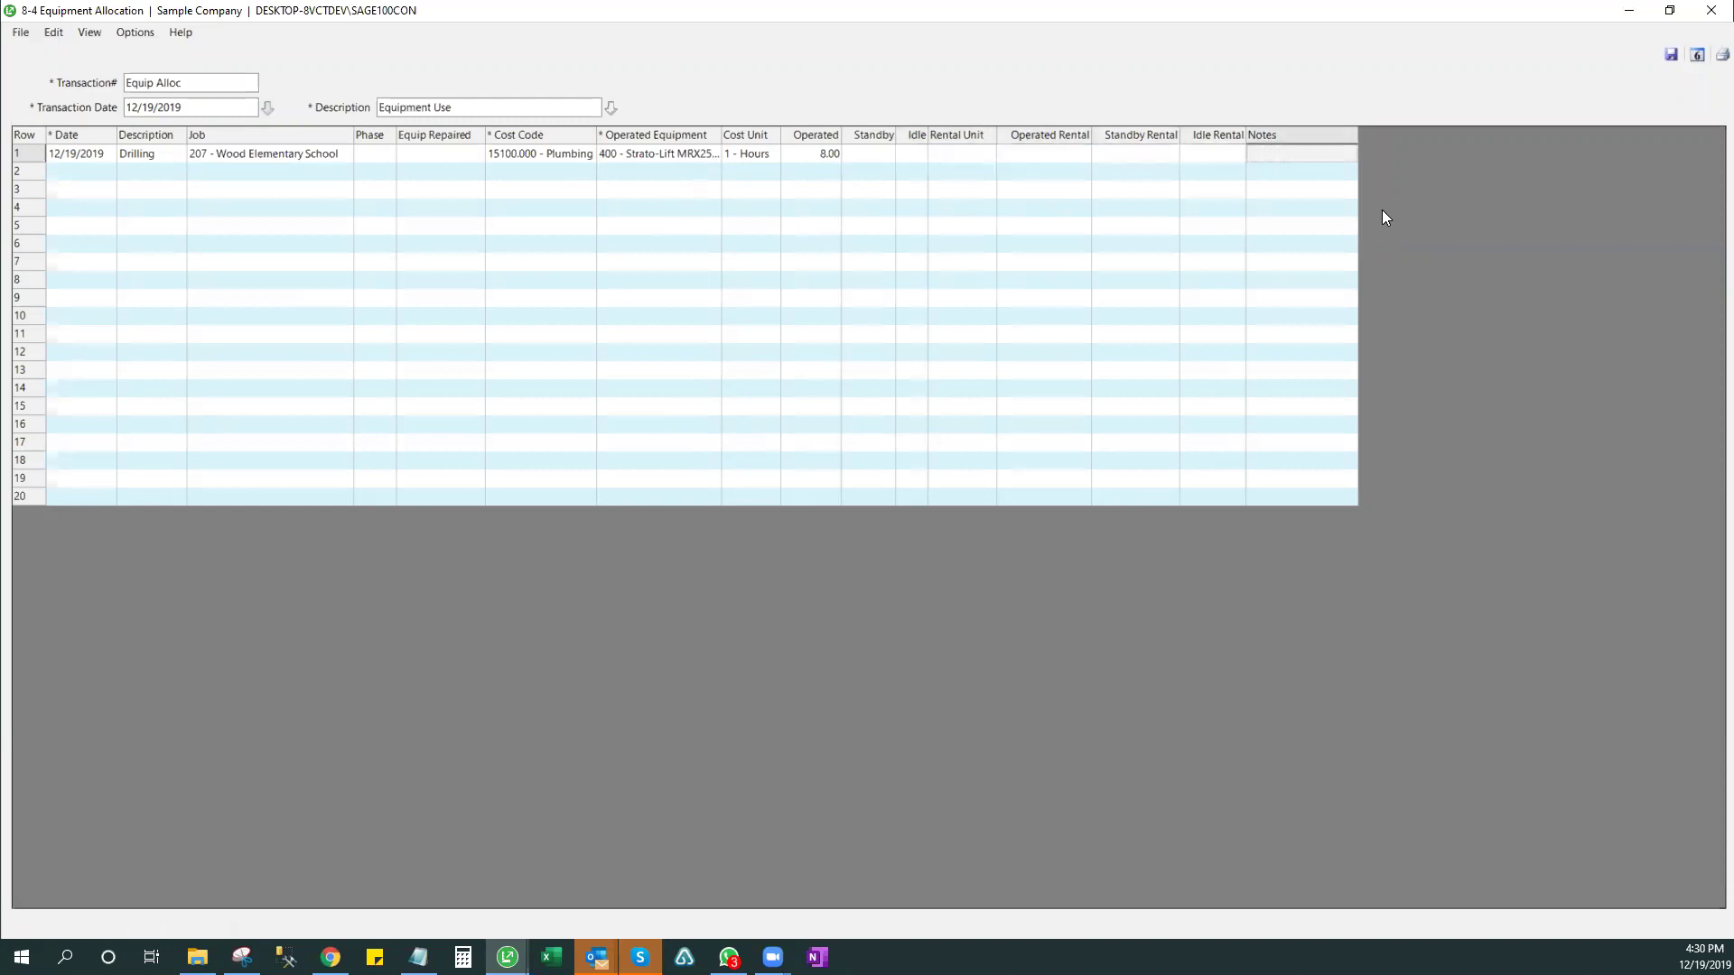
key("Tab")
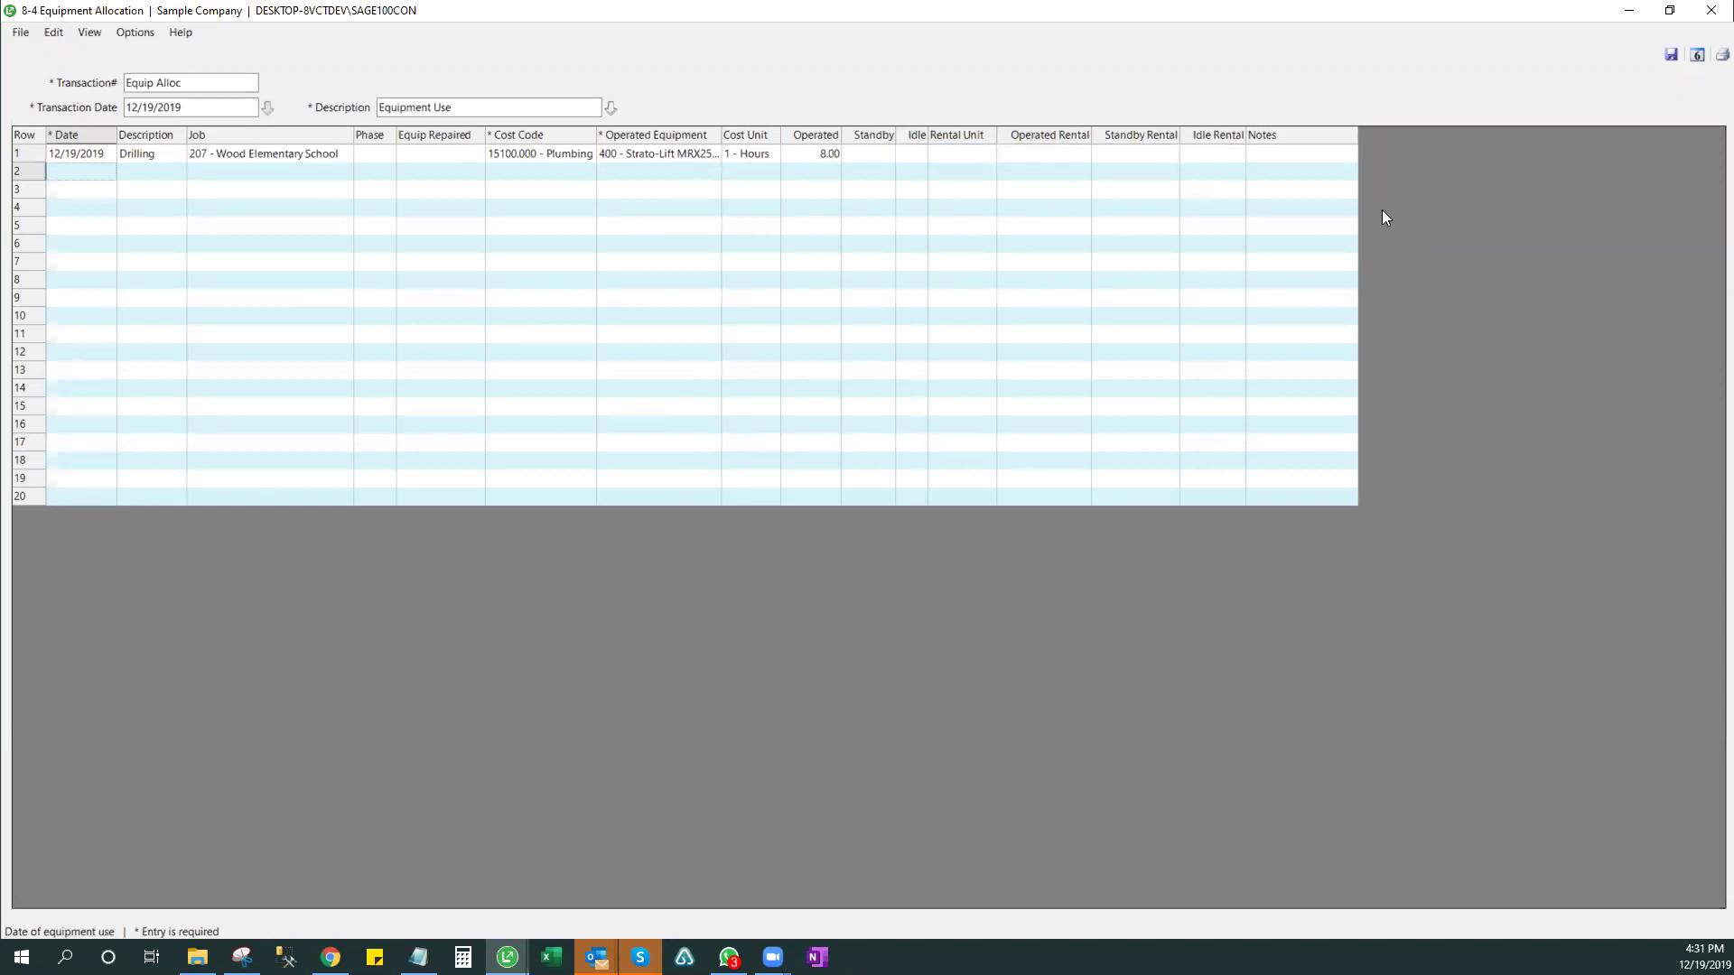
double_click(1291, 148)
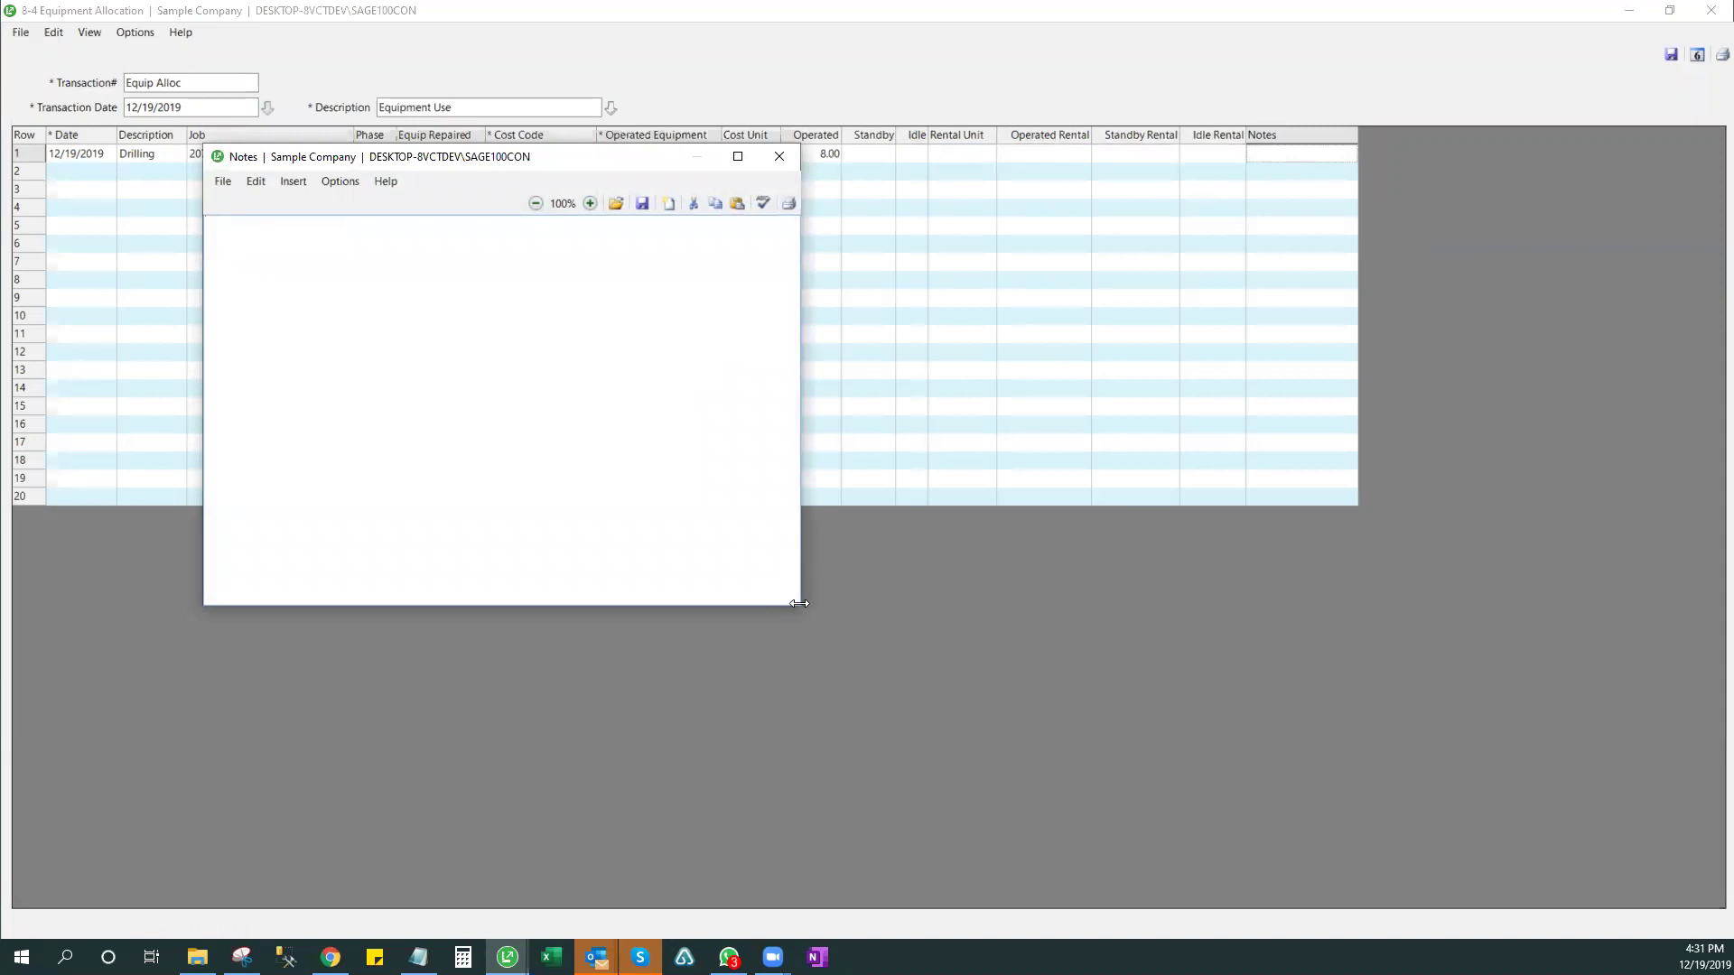
left_click_drag(799, 603, 846, 603)
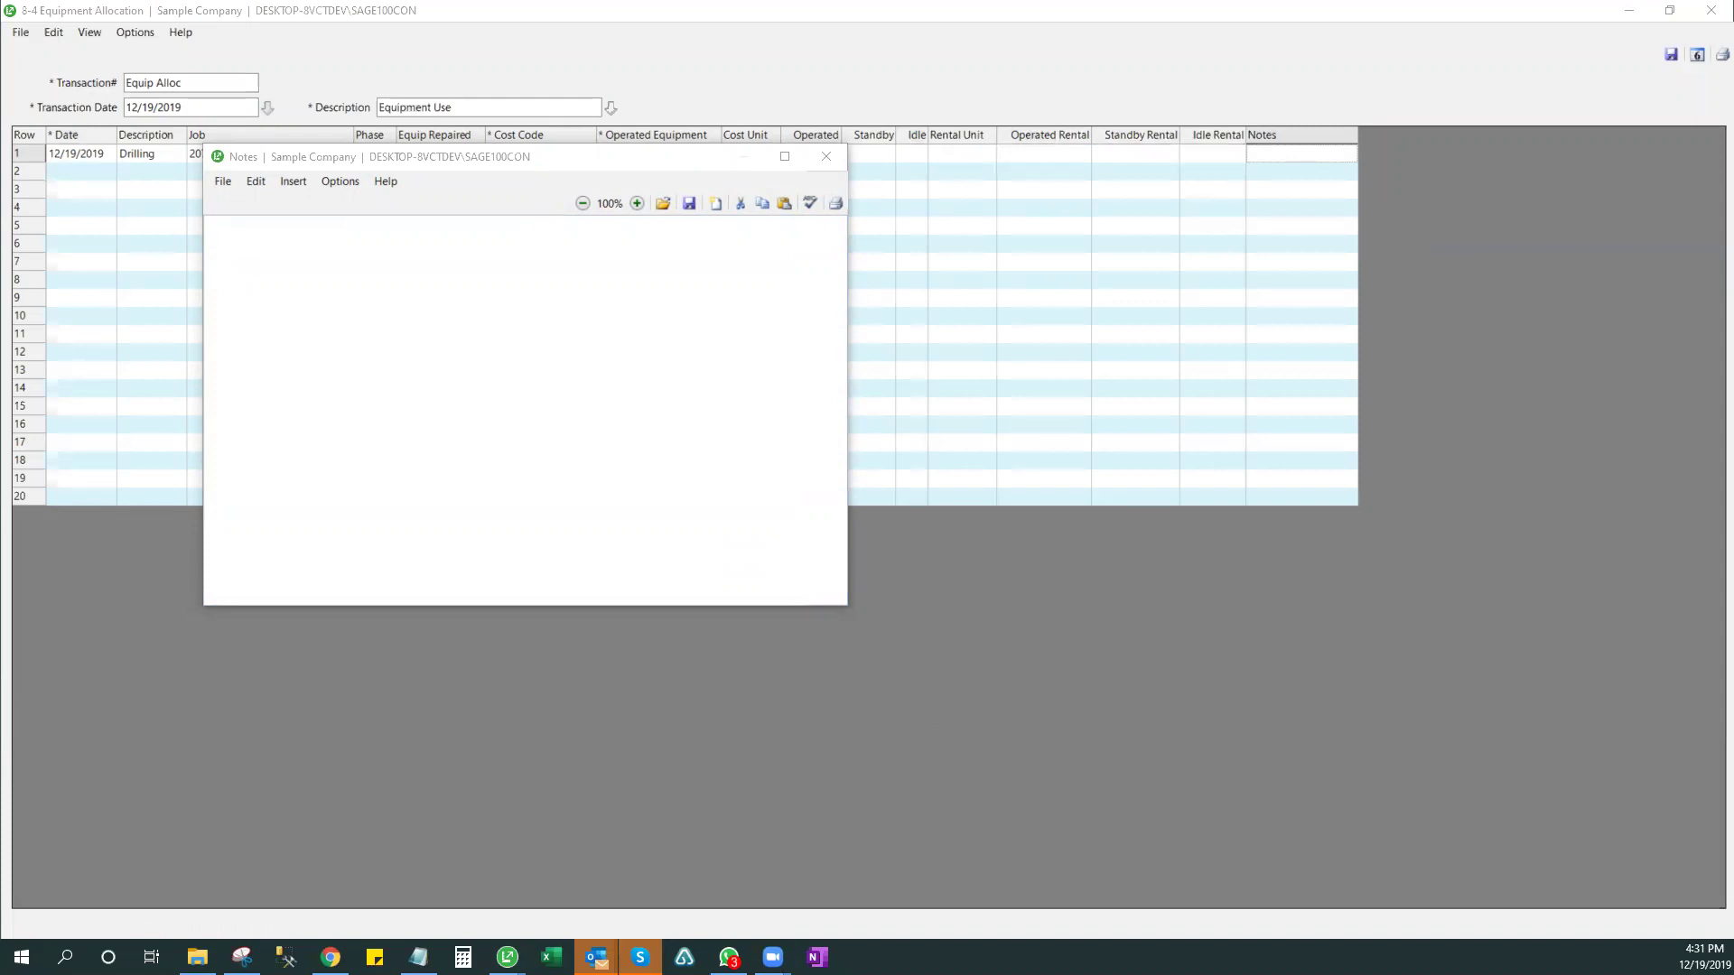
left_click(468, 399)
right_click(468, 398)
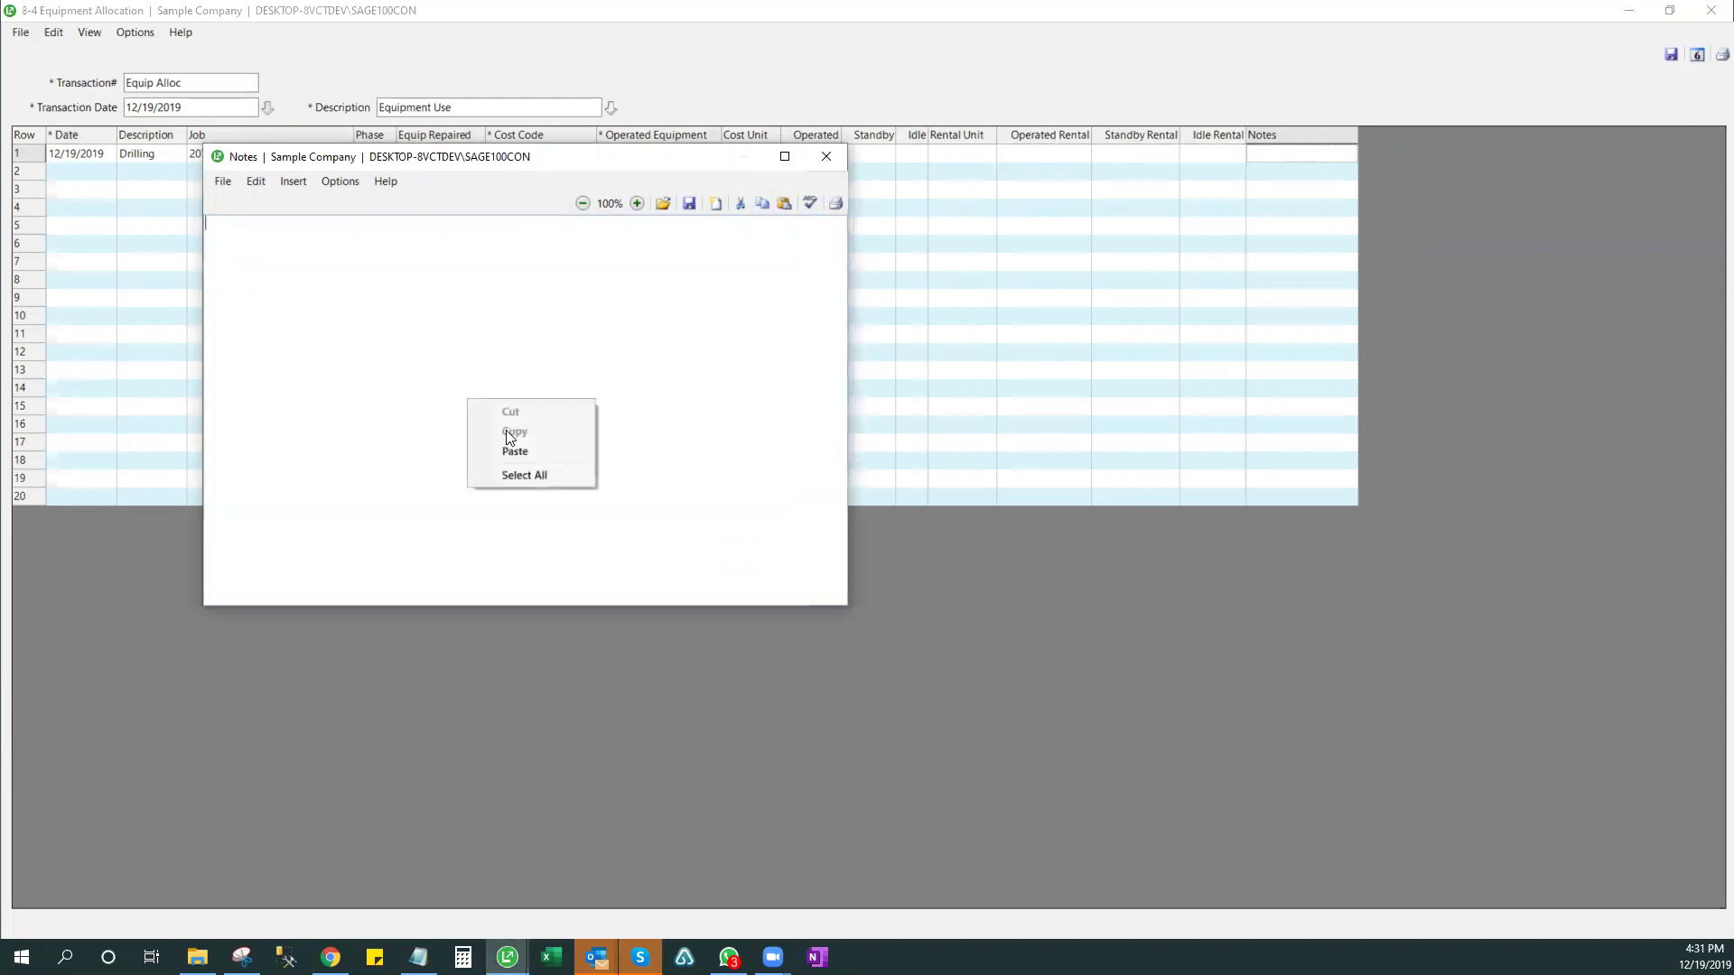
left_click(514, 448)
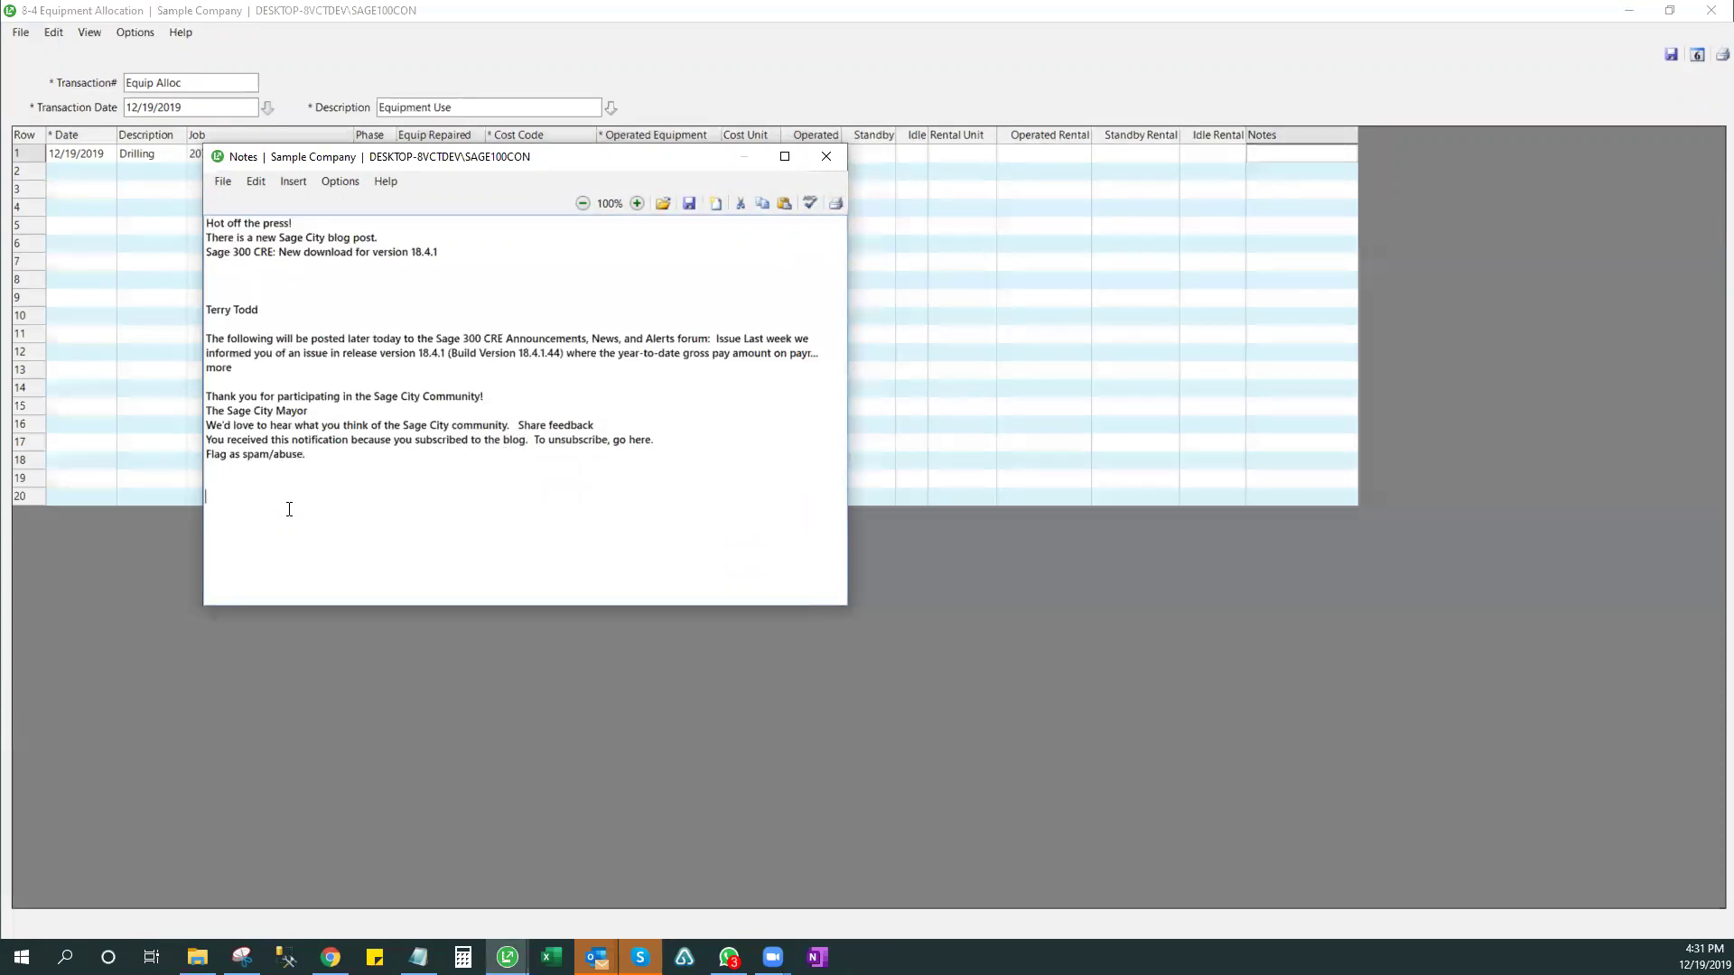
left_click(826, 157)
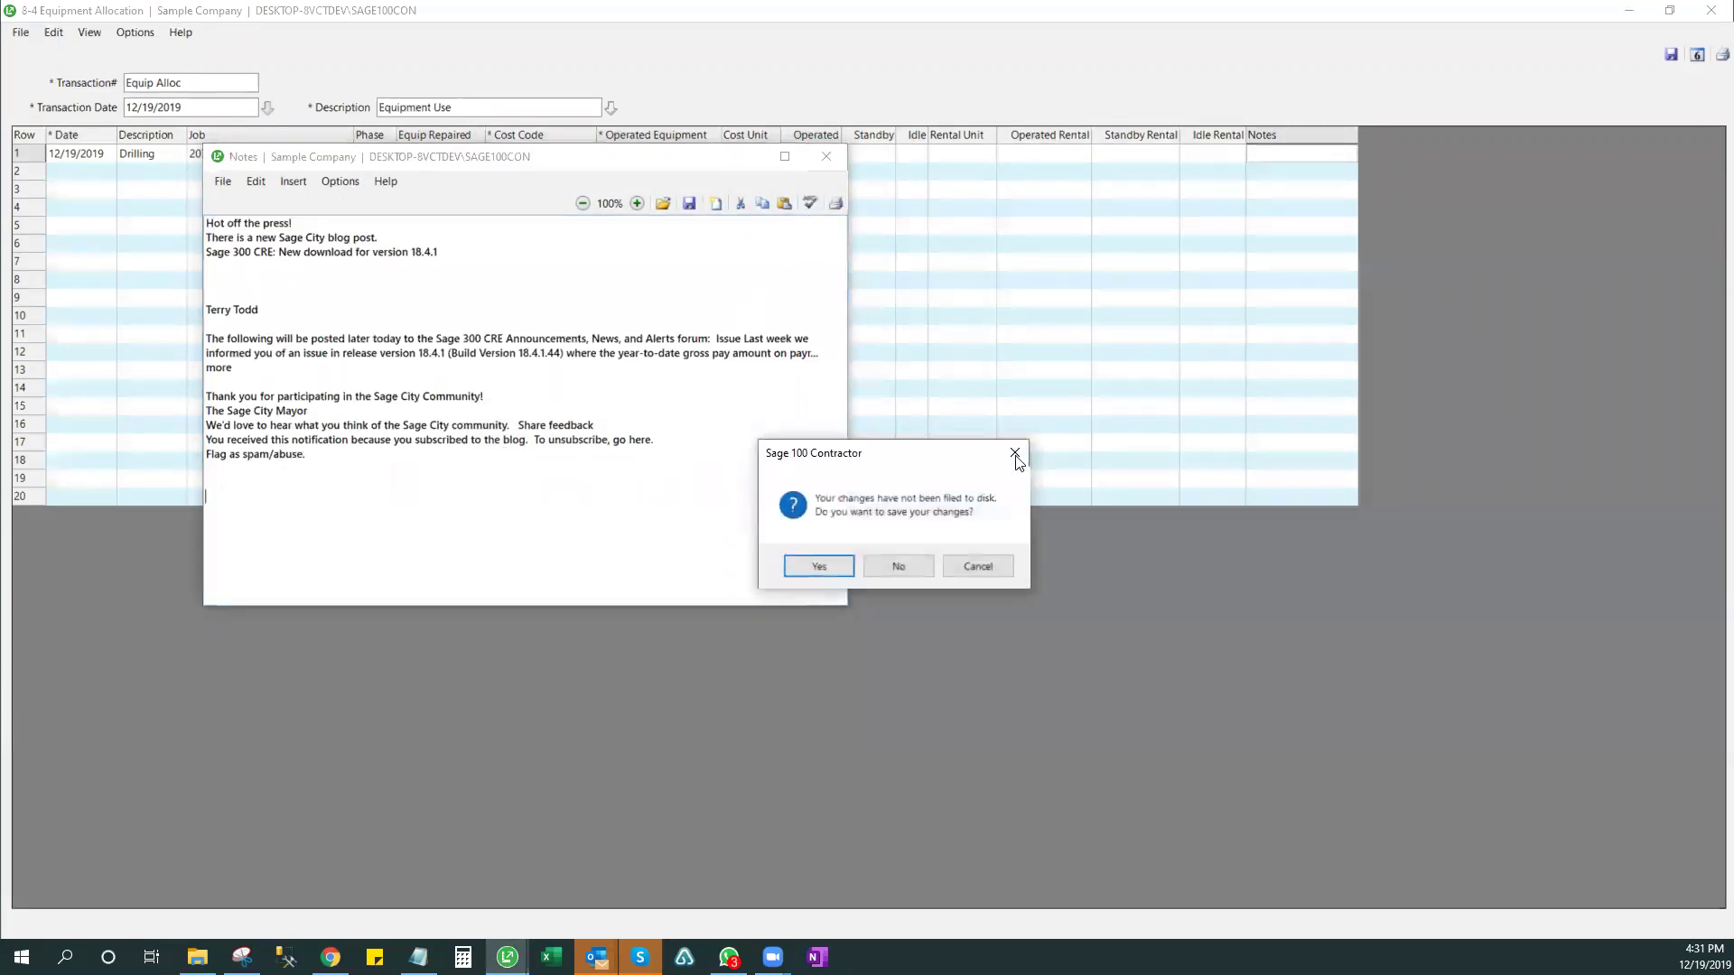
left_click(899, 563)
left_click(85, 174)
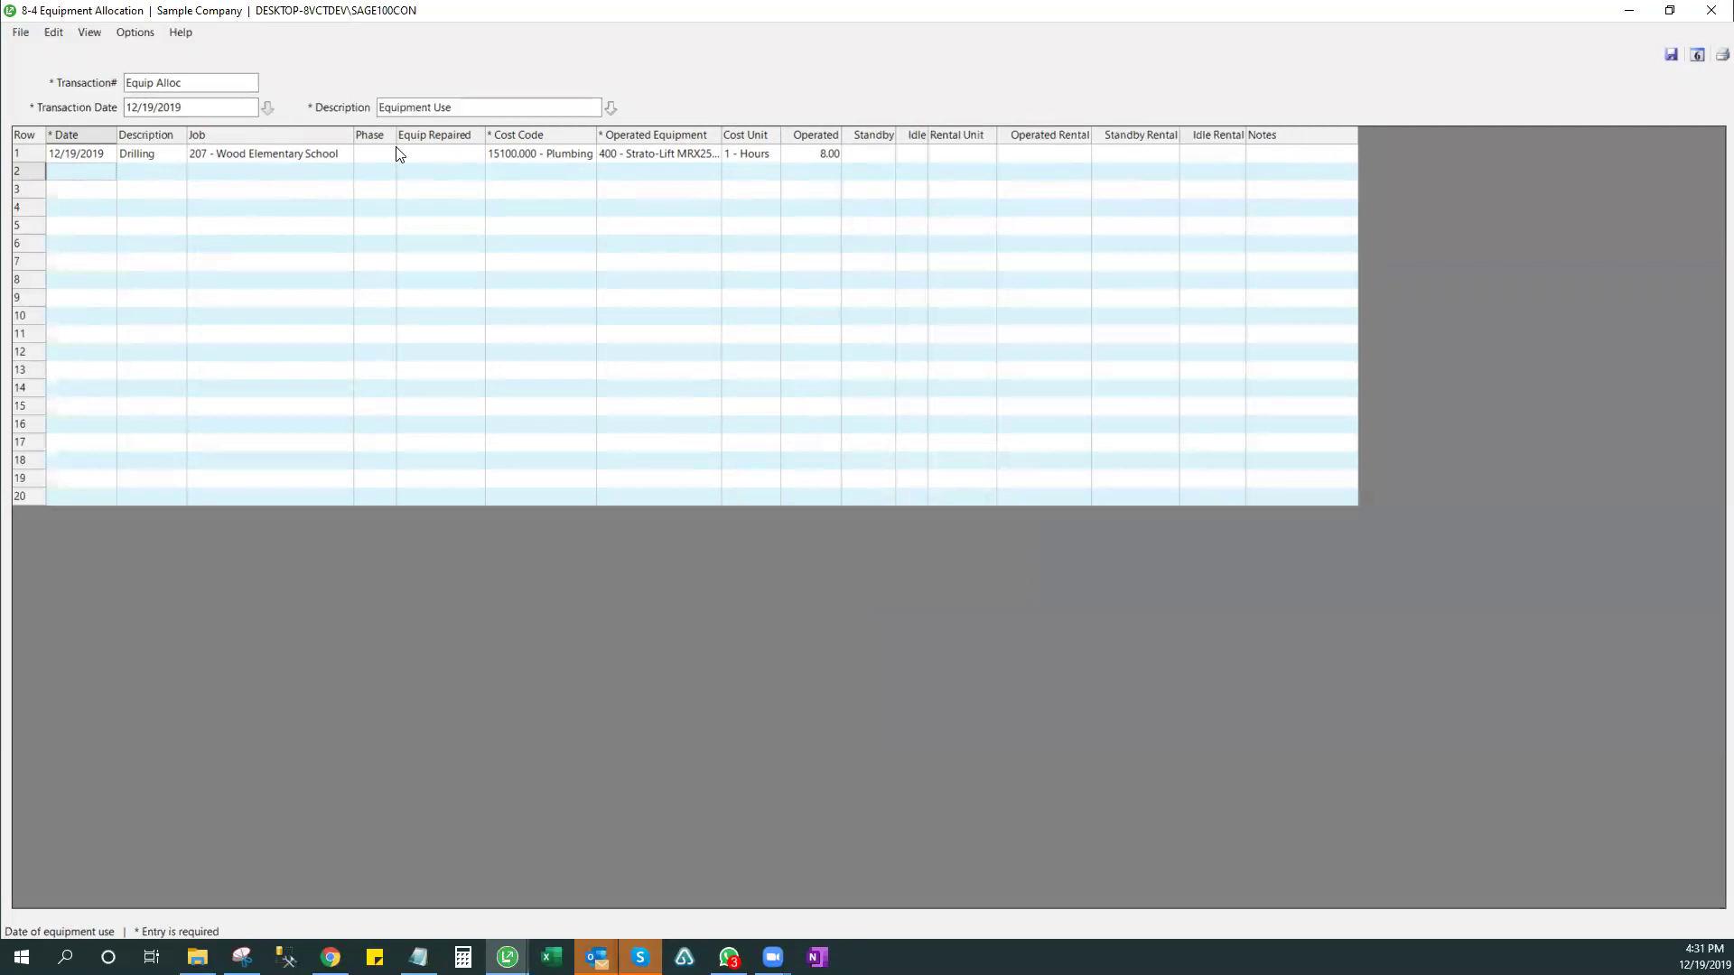
- Show the posting period choices listing the twelve fiscal 2019 periods
left_click(1698, 55)
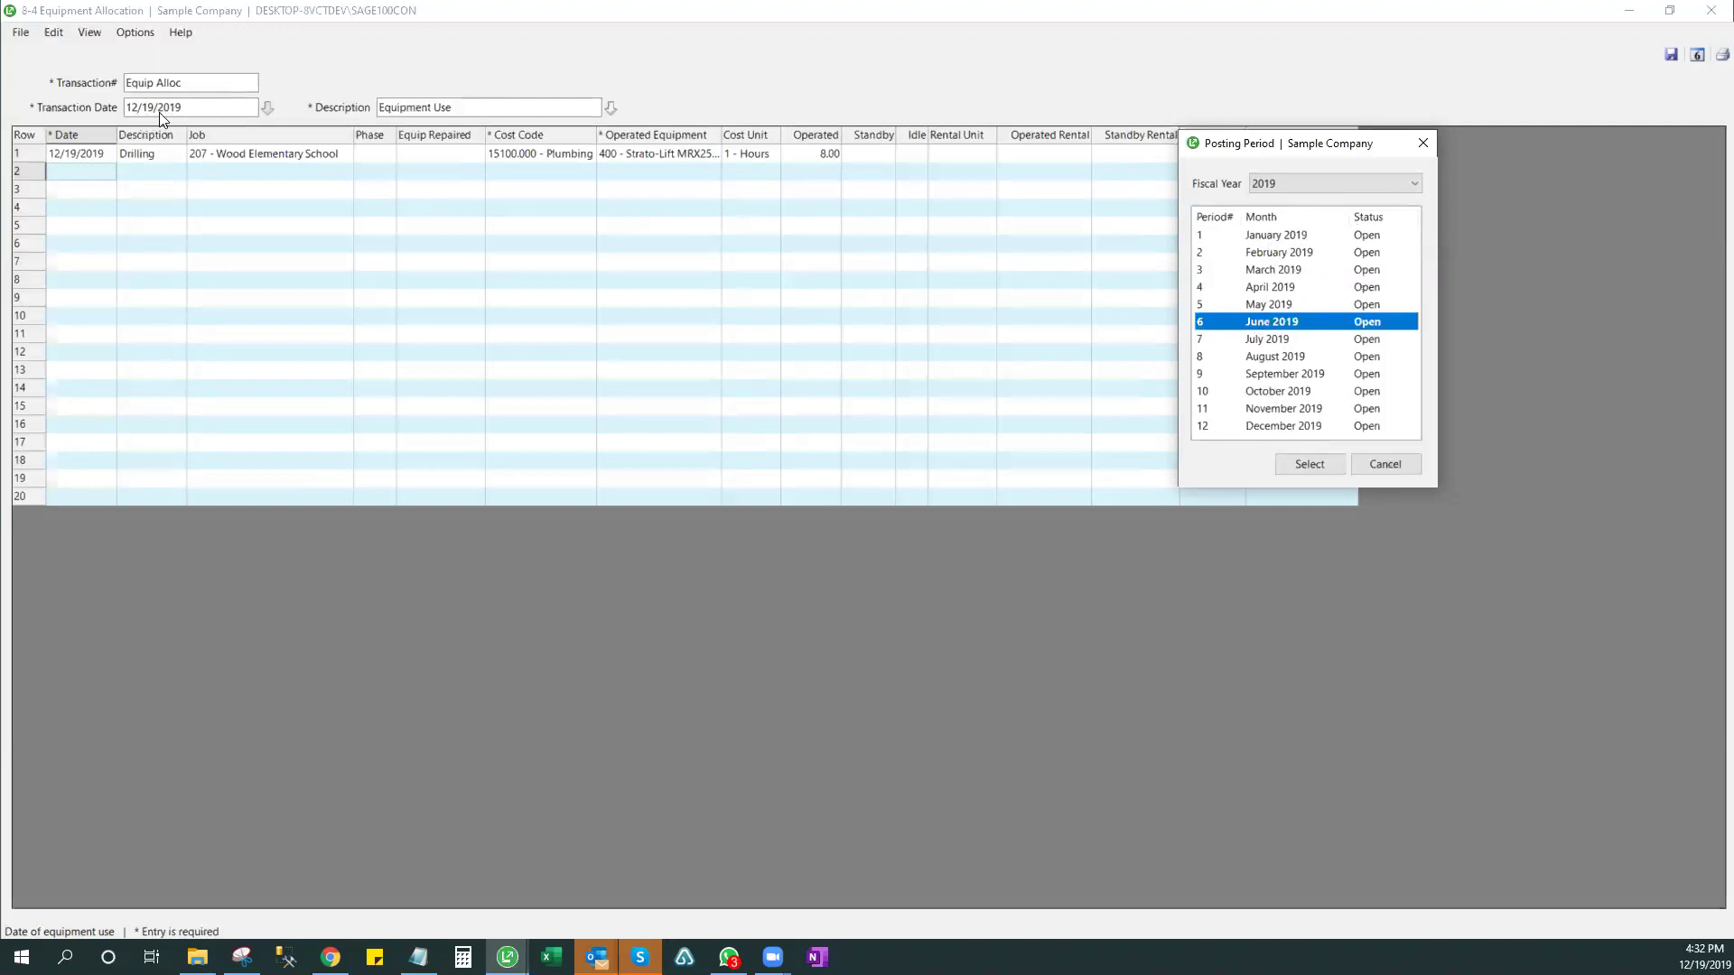
- Set the posting period to December 2019, confirming the non-default period
left_click(1262, 425)
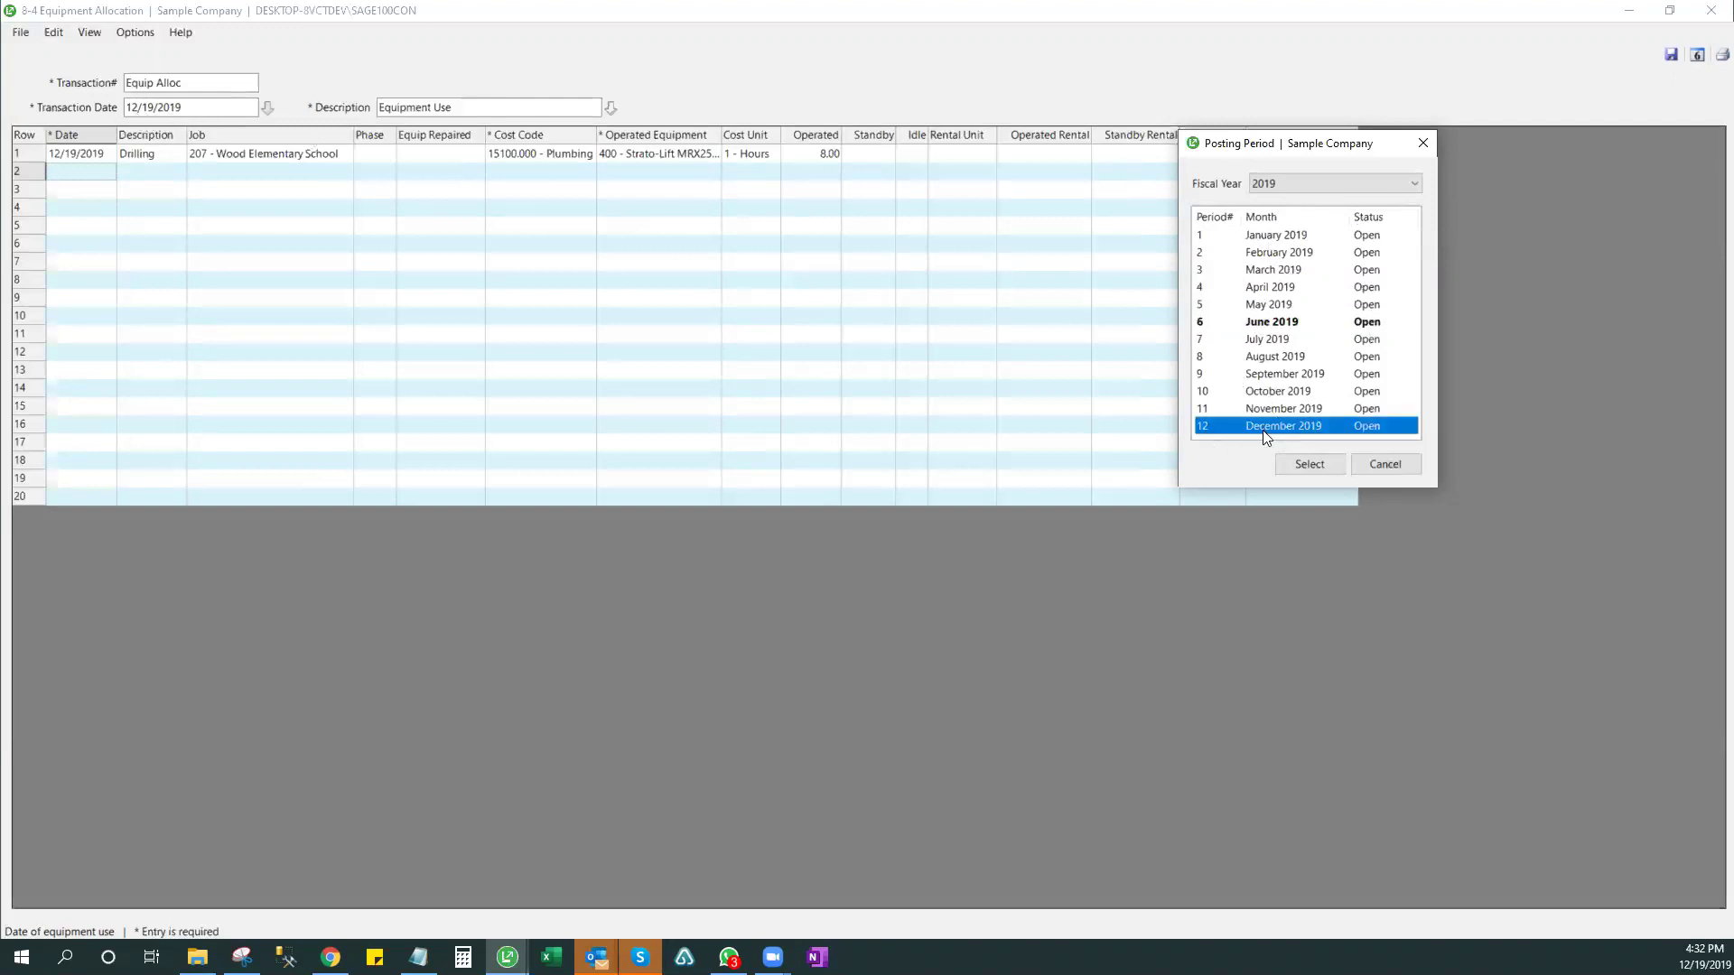
left_click(1385, 464)
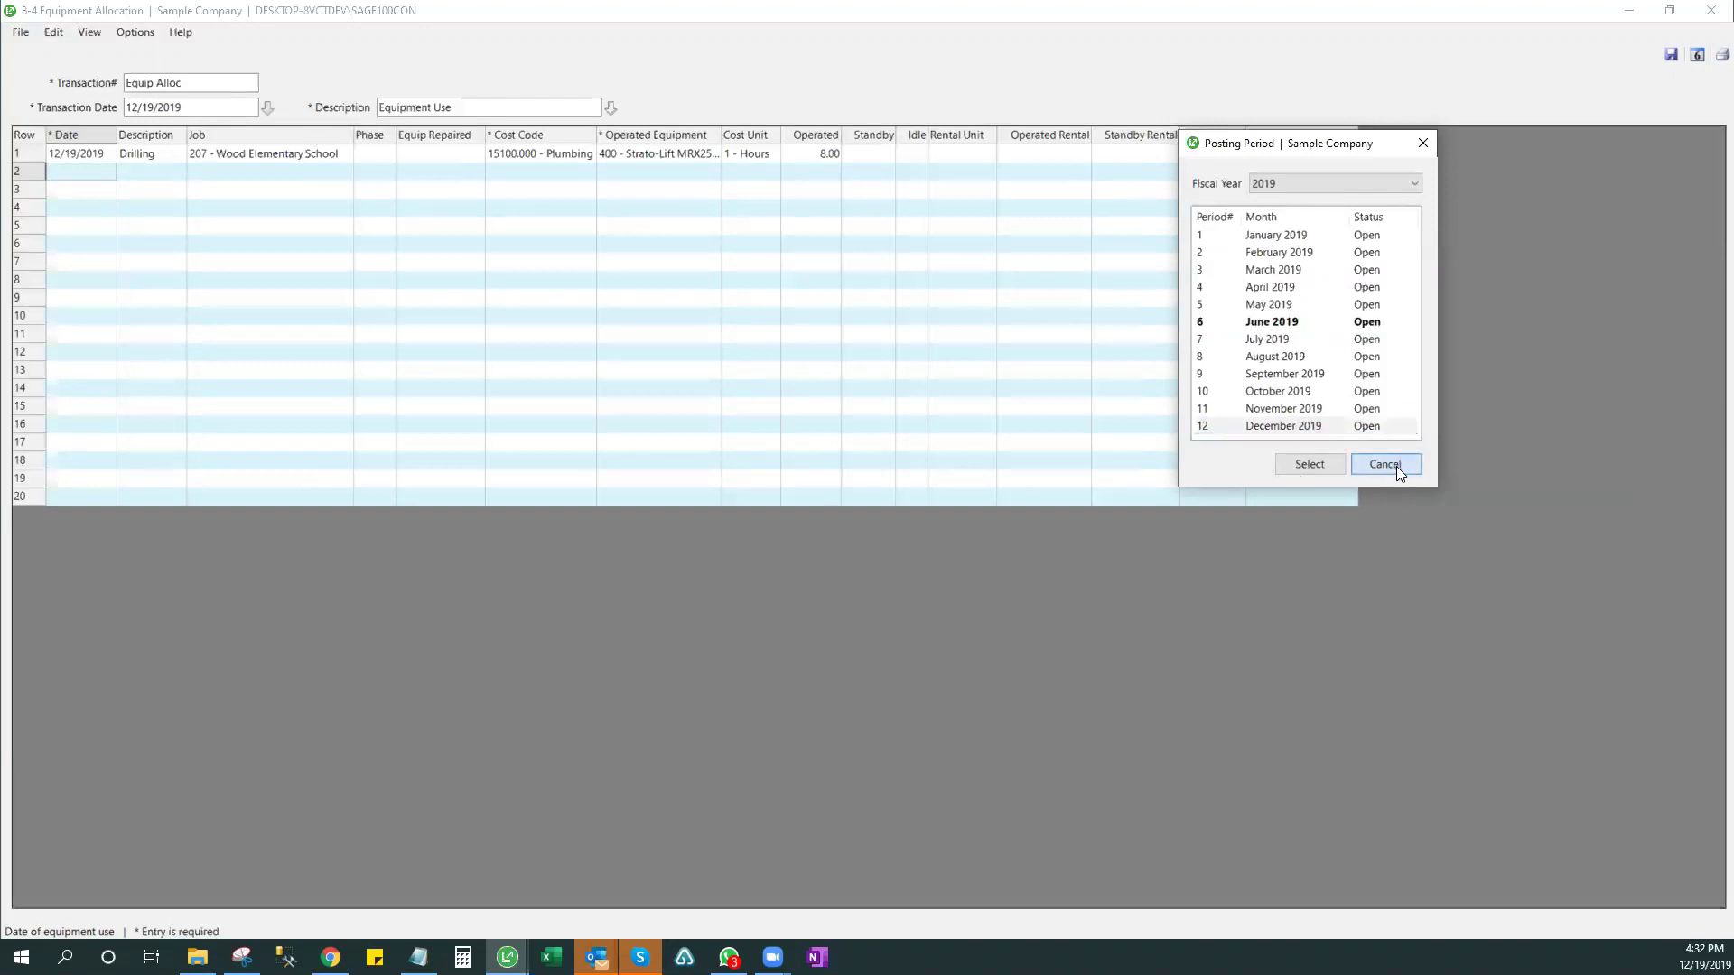
left_click(1670, 54)
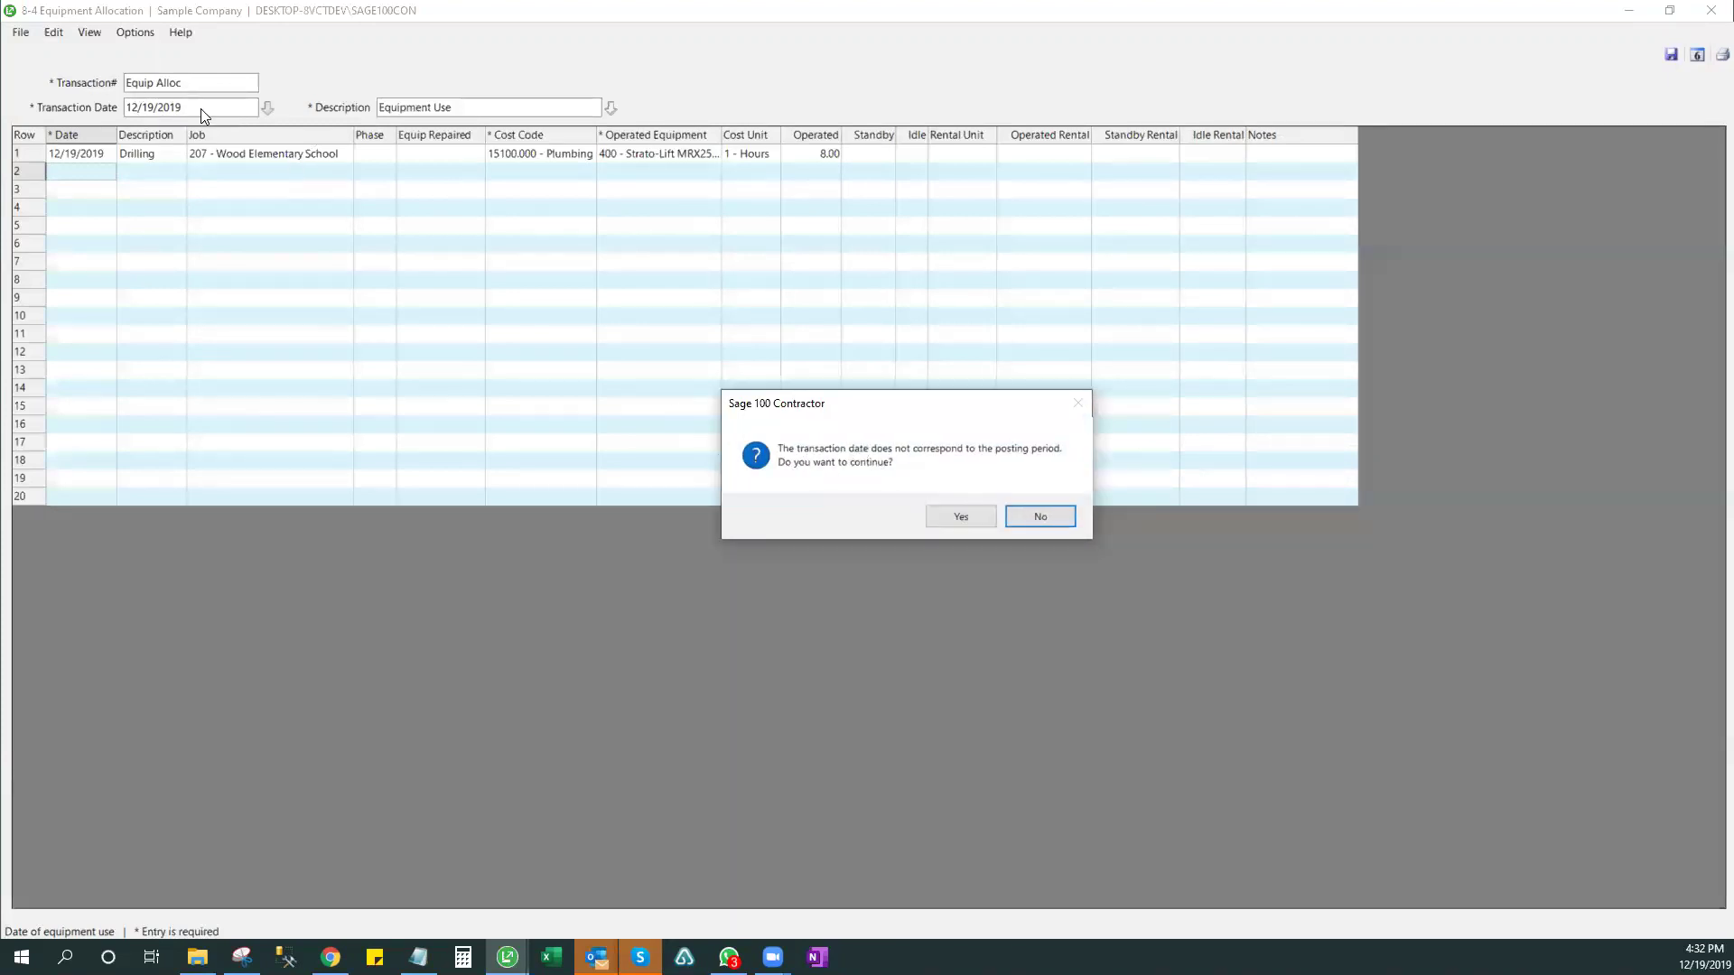
left_click(1045, 517)
left_click(1698, 56)
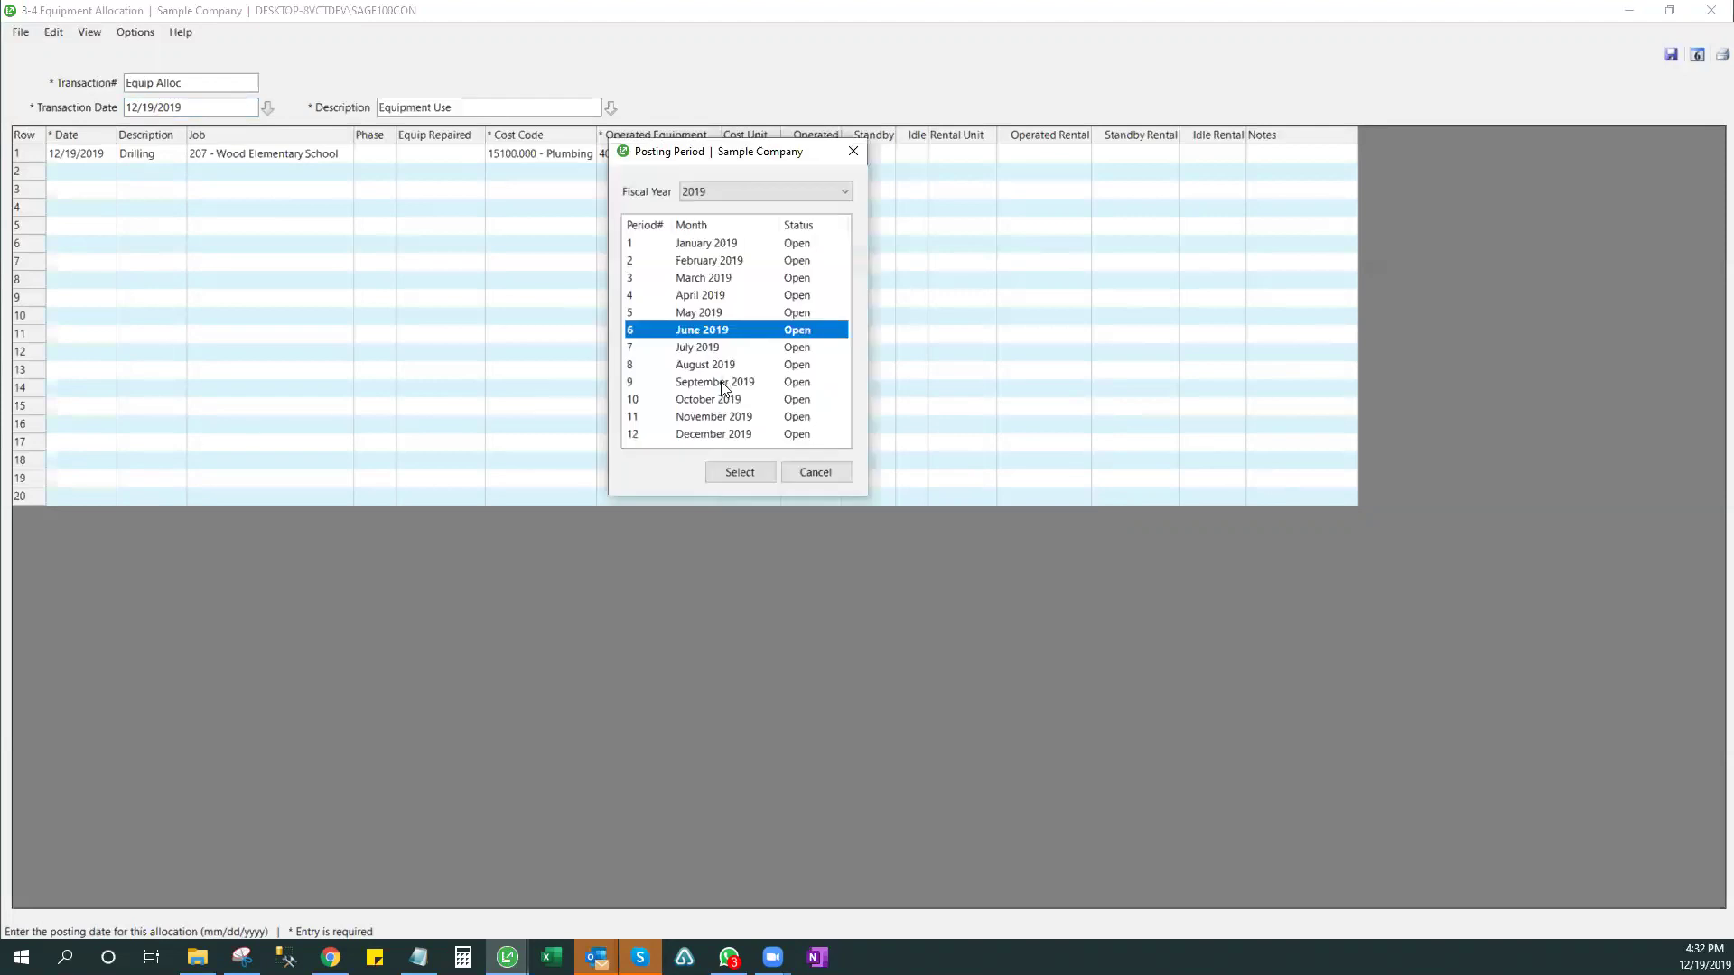
left_click(736, 472)
left_click(932, 565)
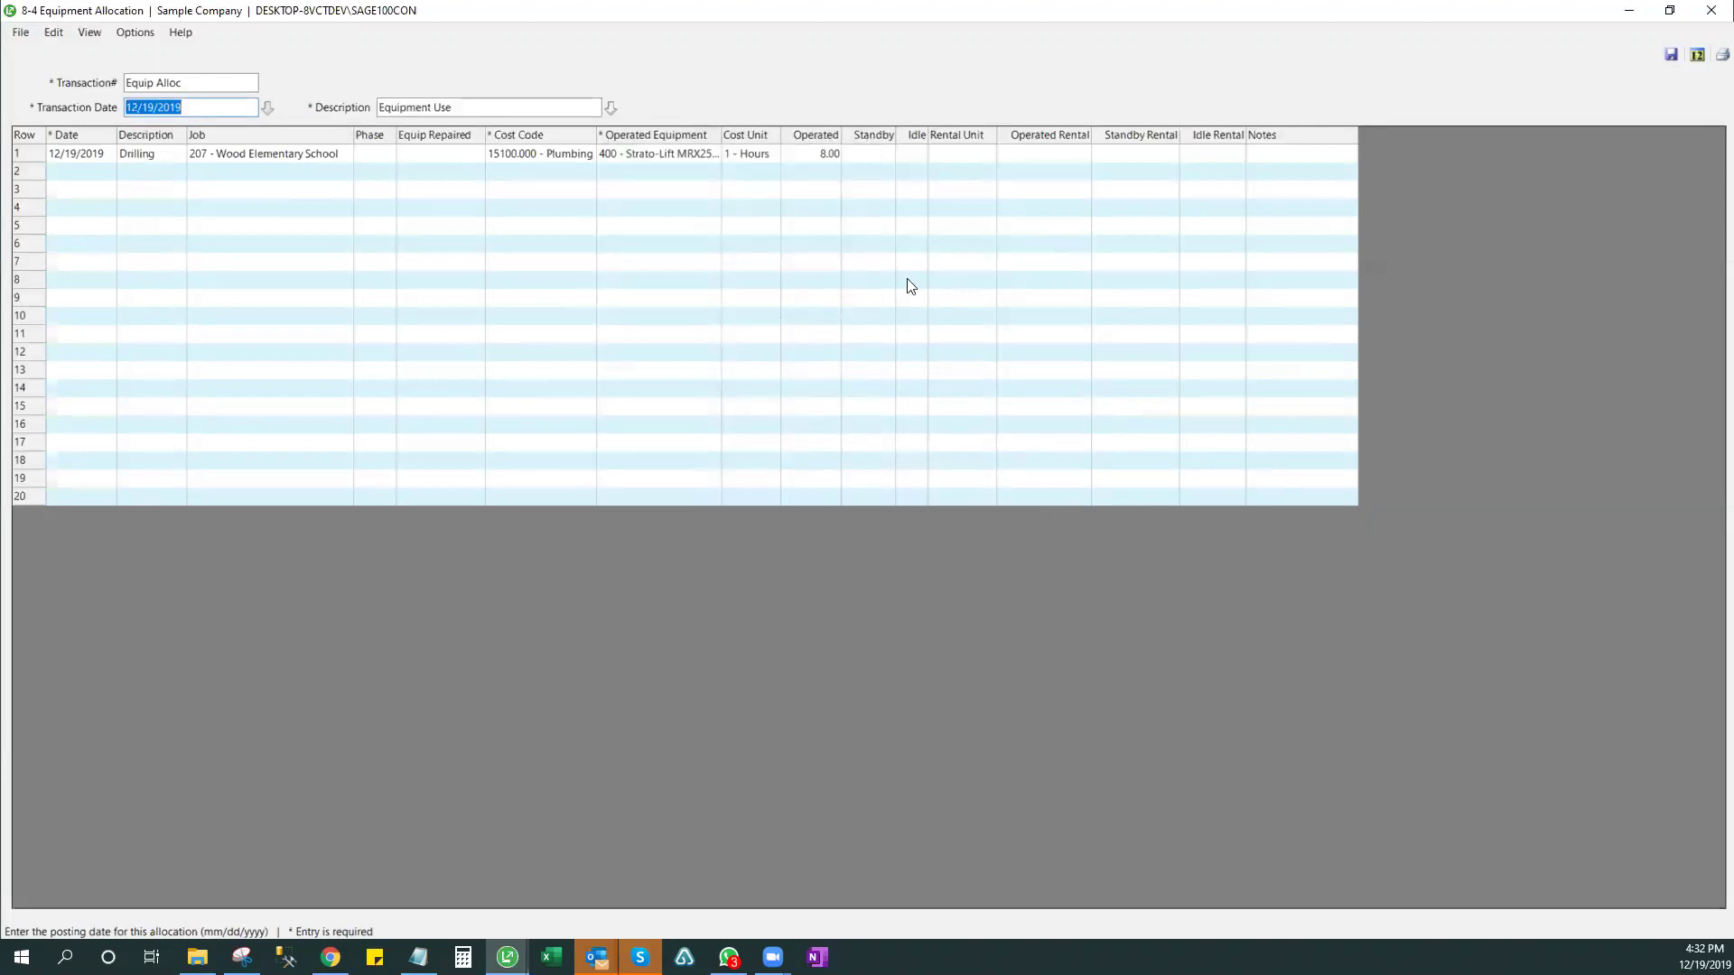
- Save the allocation and review its 58.00 Eqp Alloc entry in Journal Transactions
left_click(1675, 52)
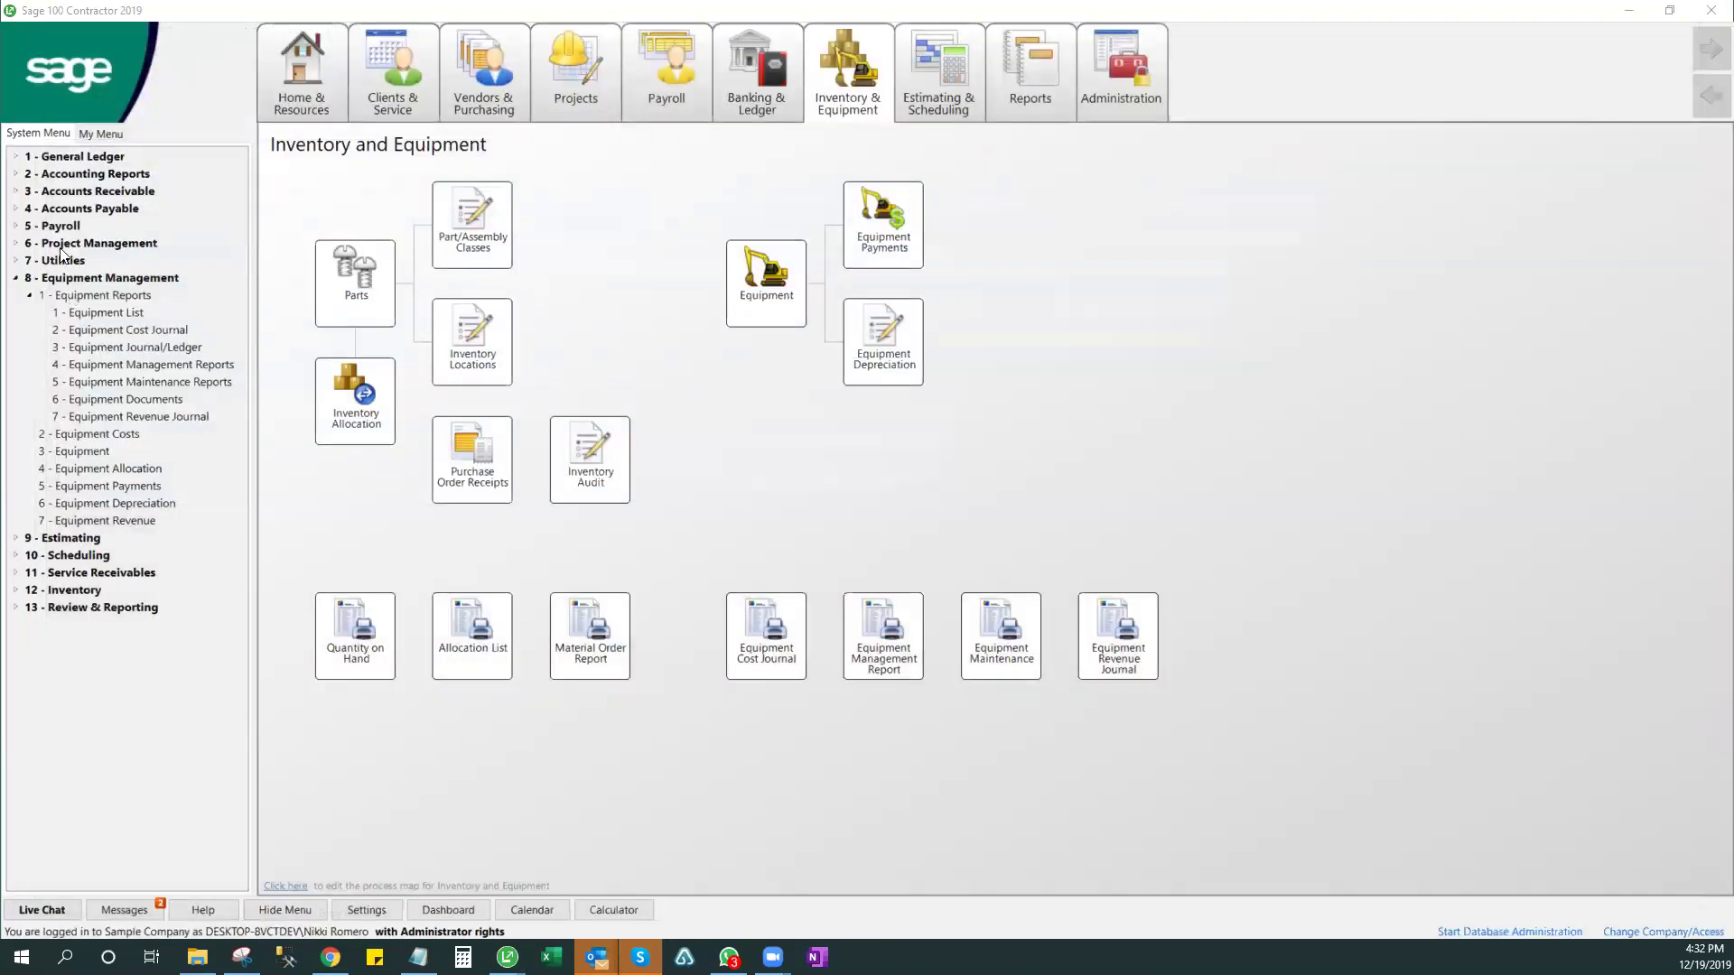
left_click(74, 155)
double_click(87, 206)
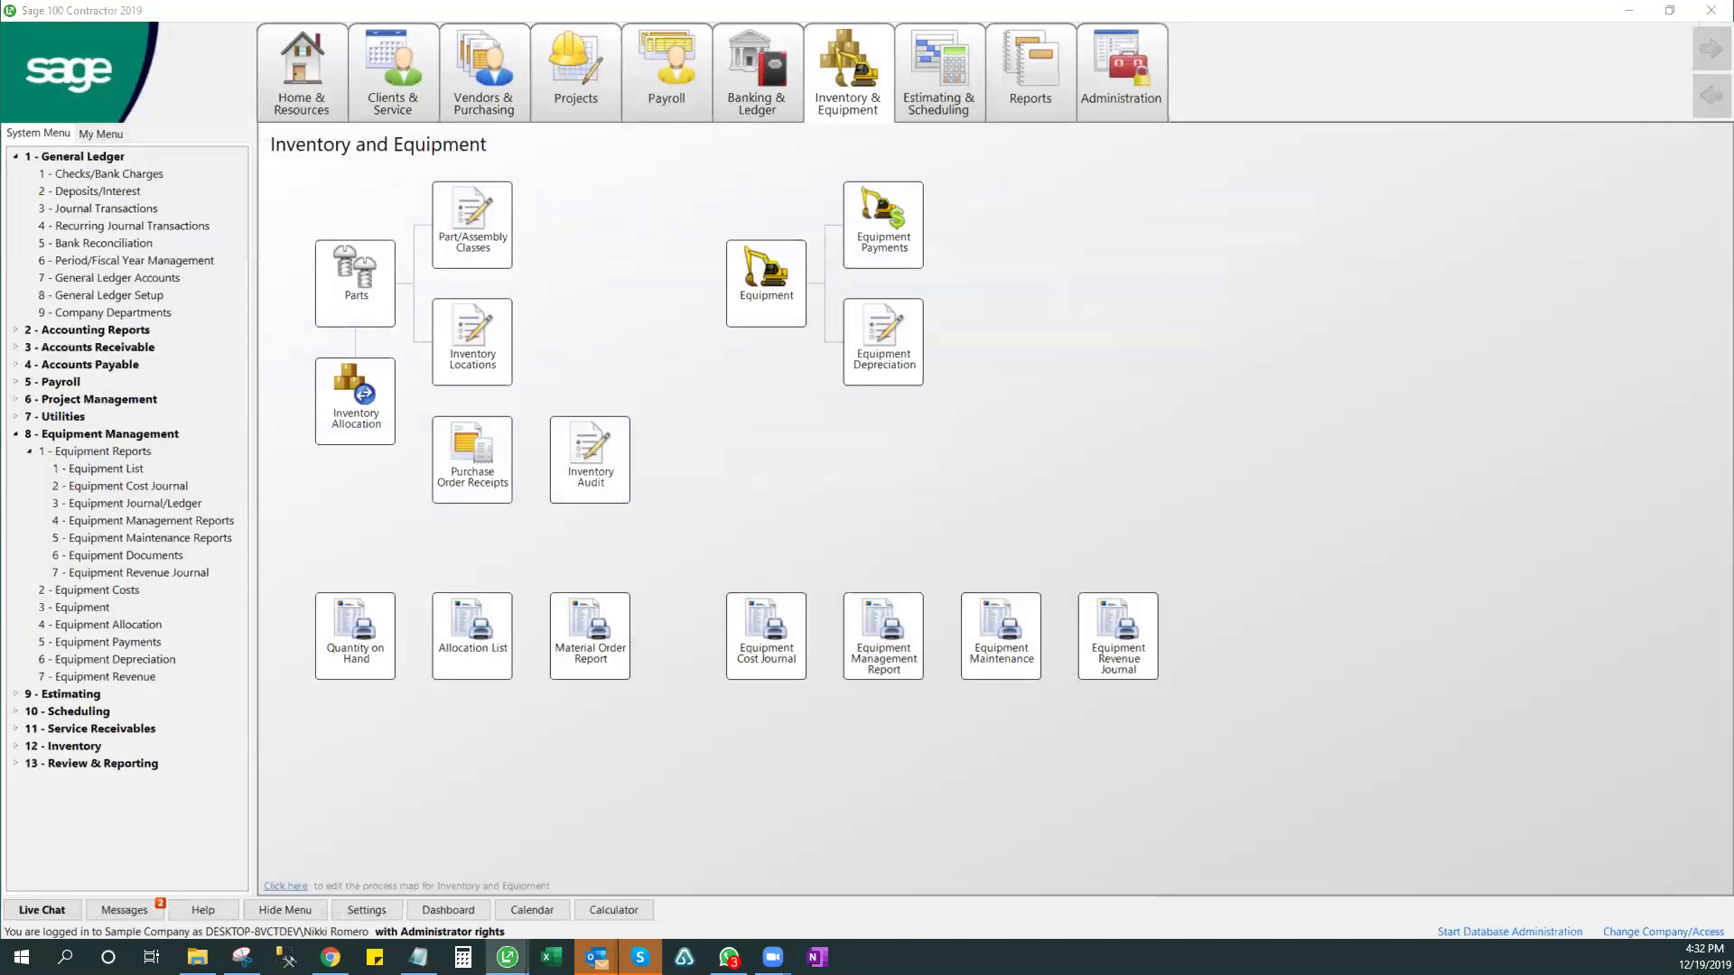
left_click(454, 143)
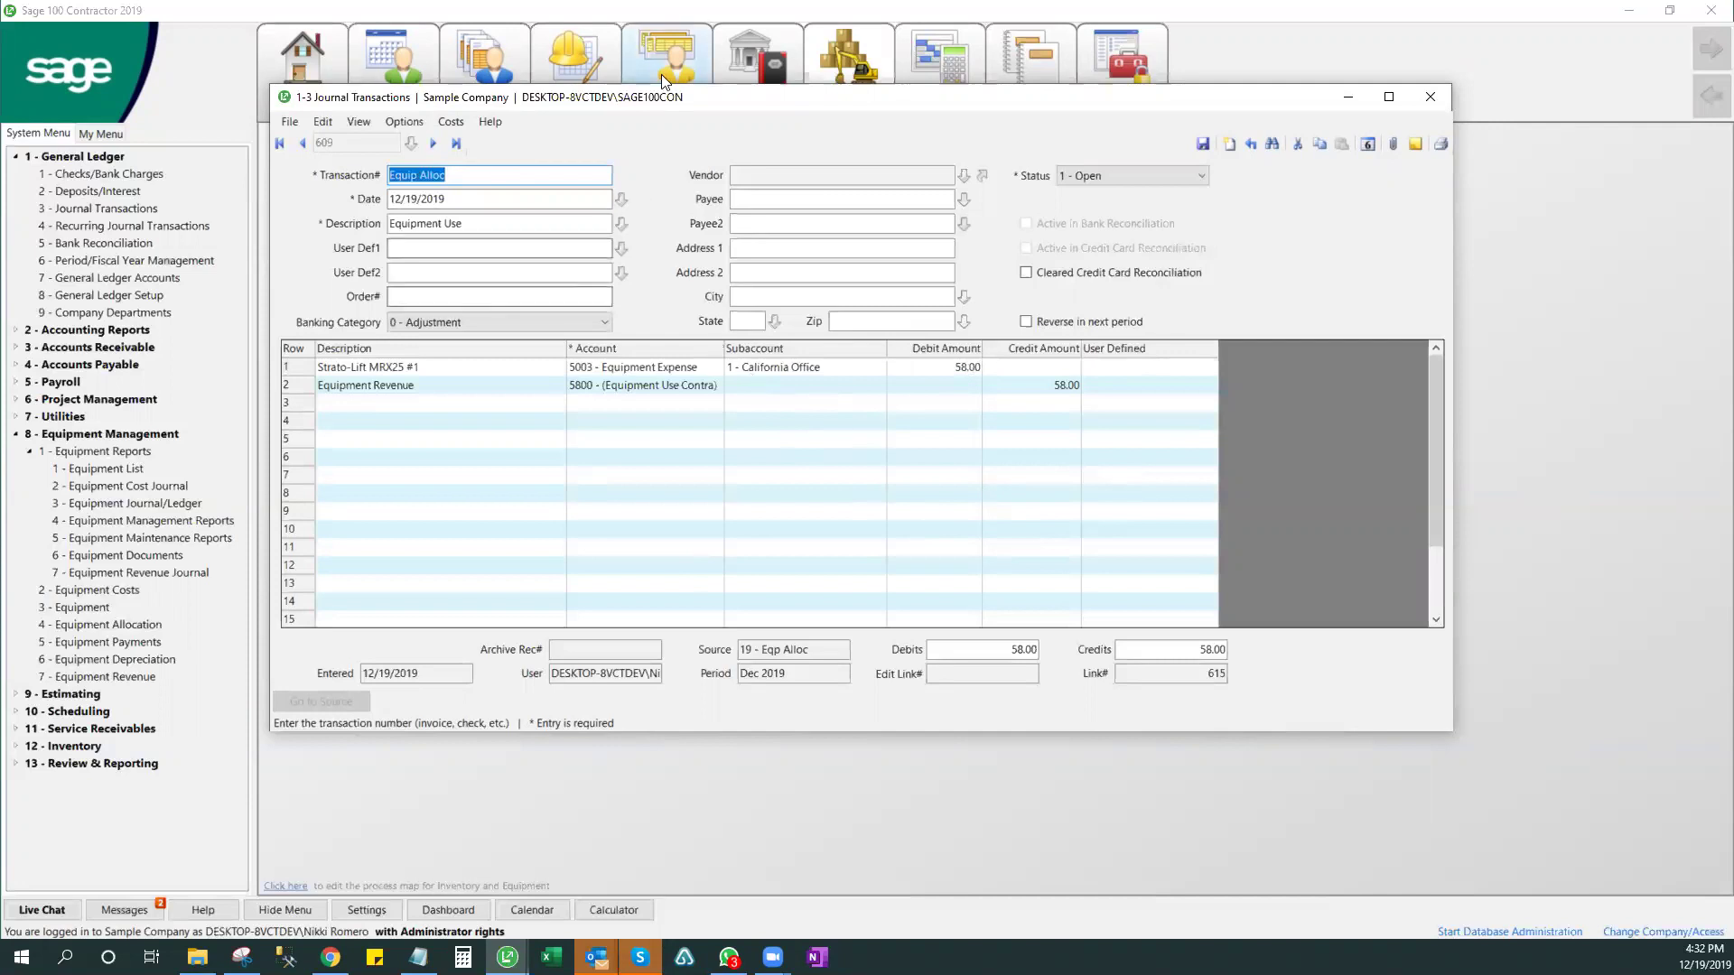
left_click_drag(696, 107, 698, 110)
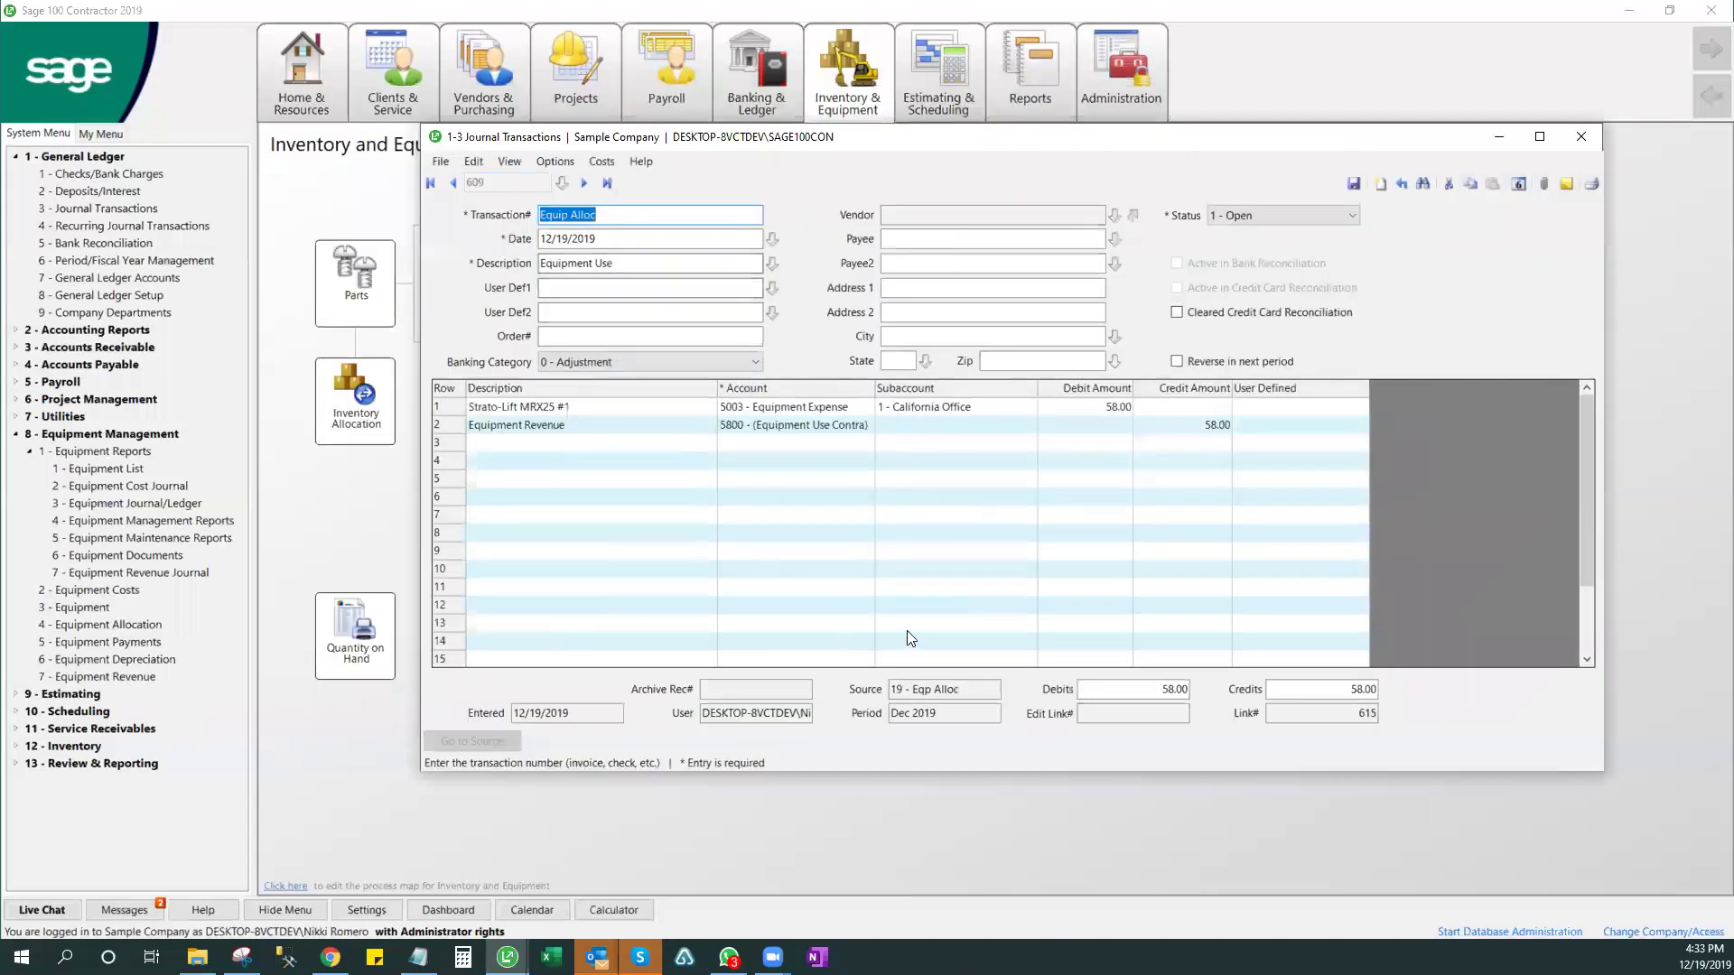
left_click(979, 689)
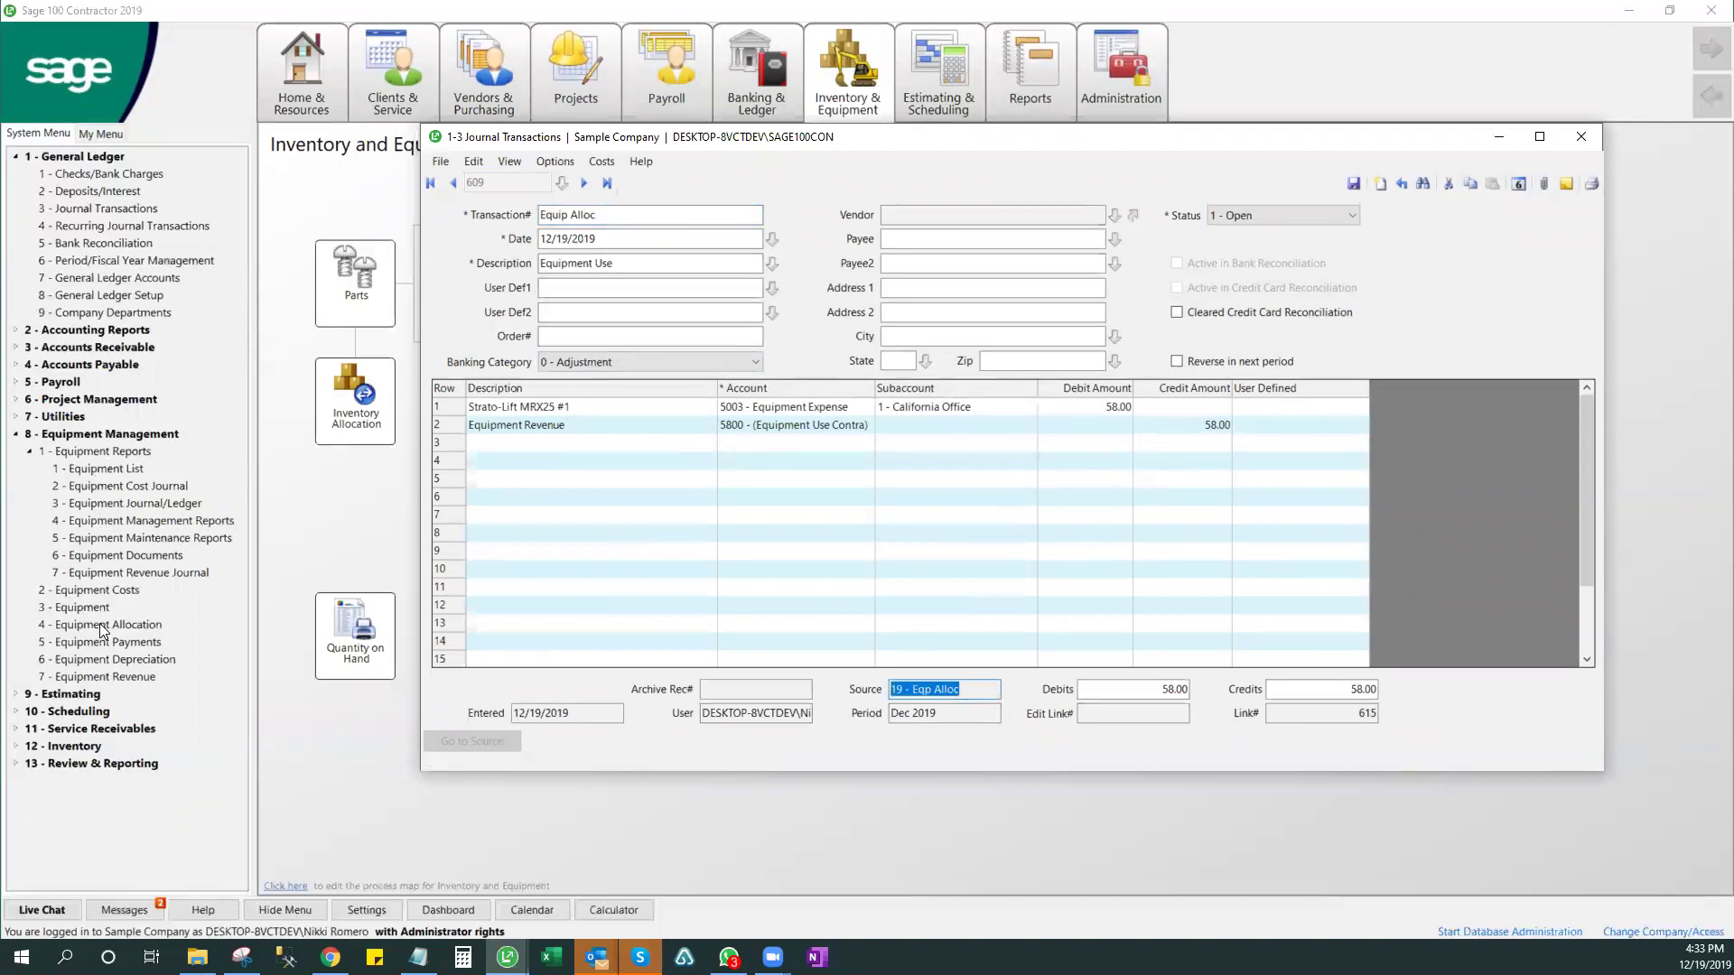
left_click(777, 442)
left_click(1211, 427)
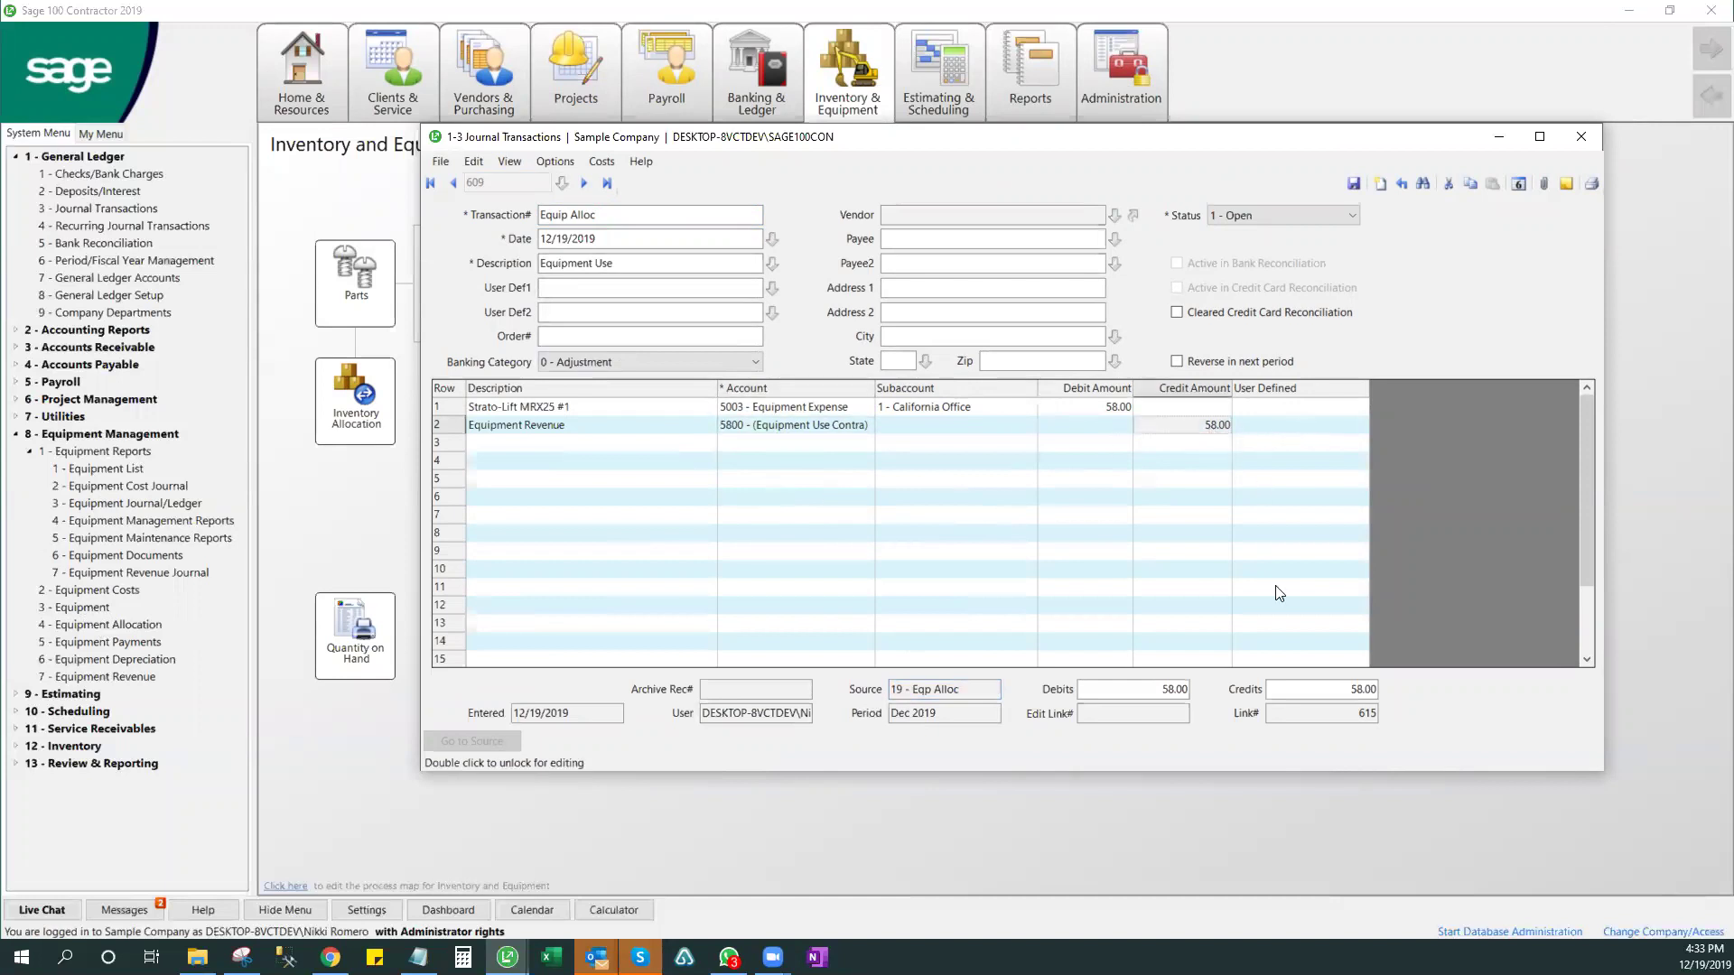
left_click(1108, 409)
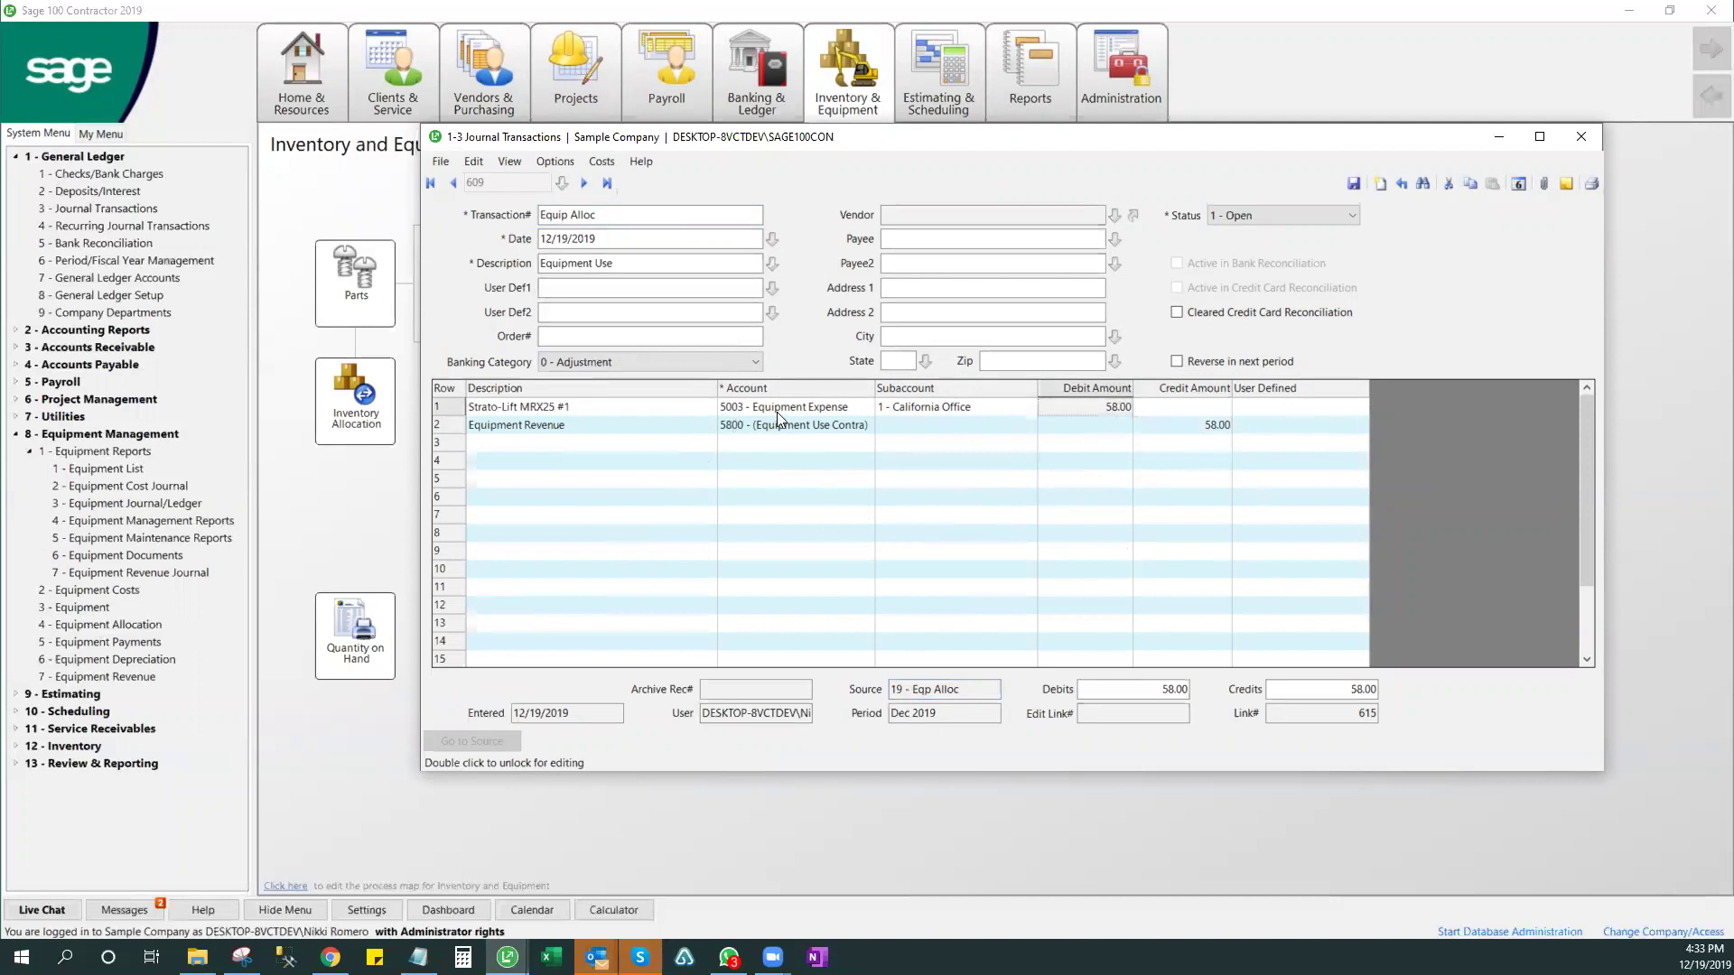
- View the job costs behind the 58.00 debit line in a widened window, then close it
left_click(602, 163)
left_click(623, 178)
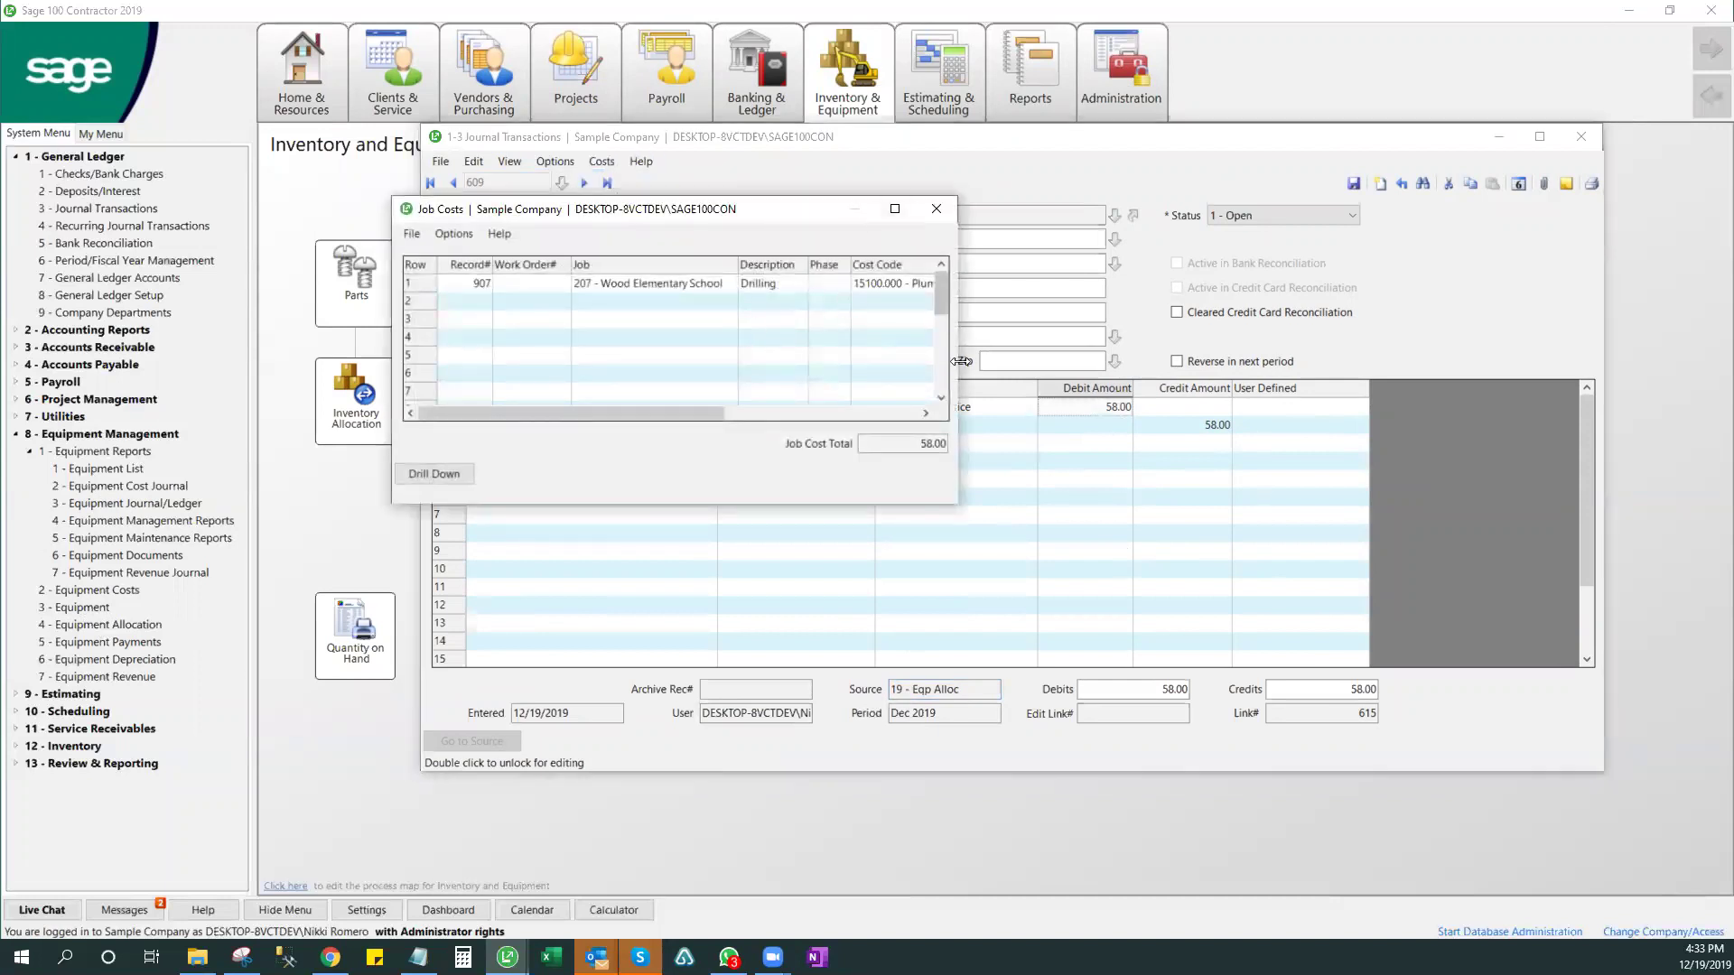
left_click_drag(958, 363, 1587, 361)
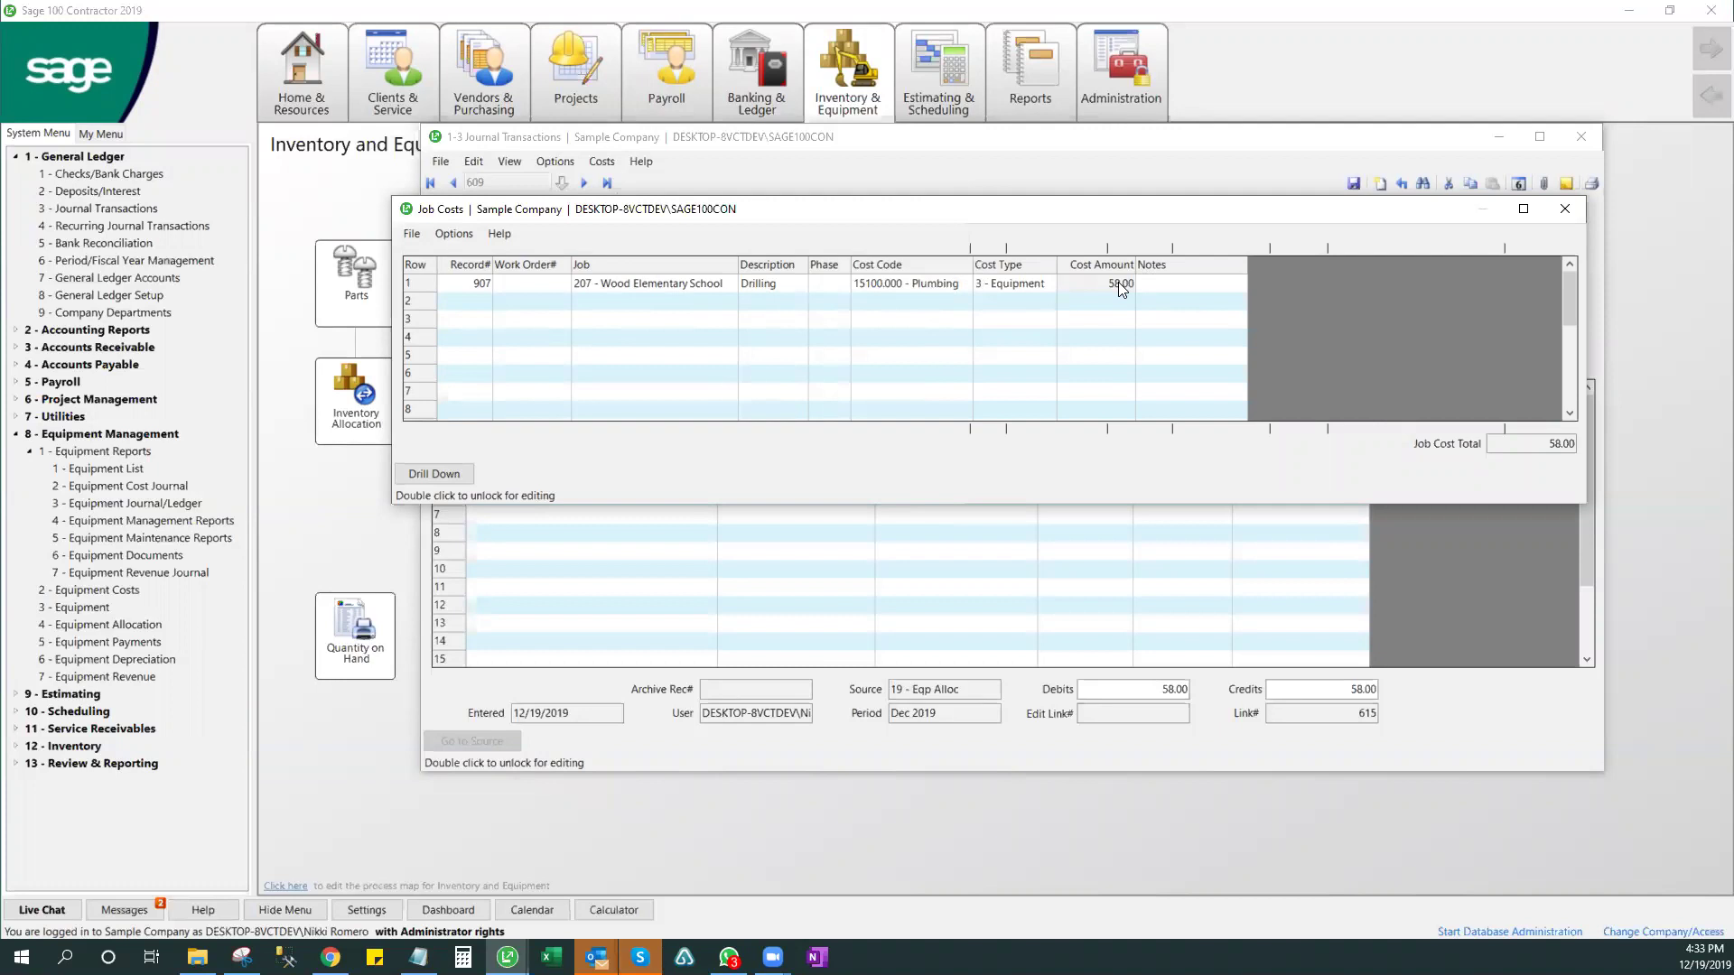
left_click(1565, 208)
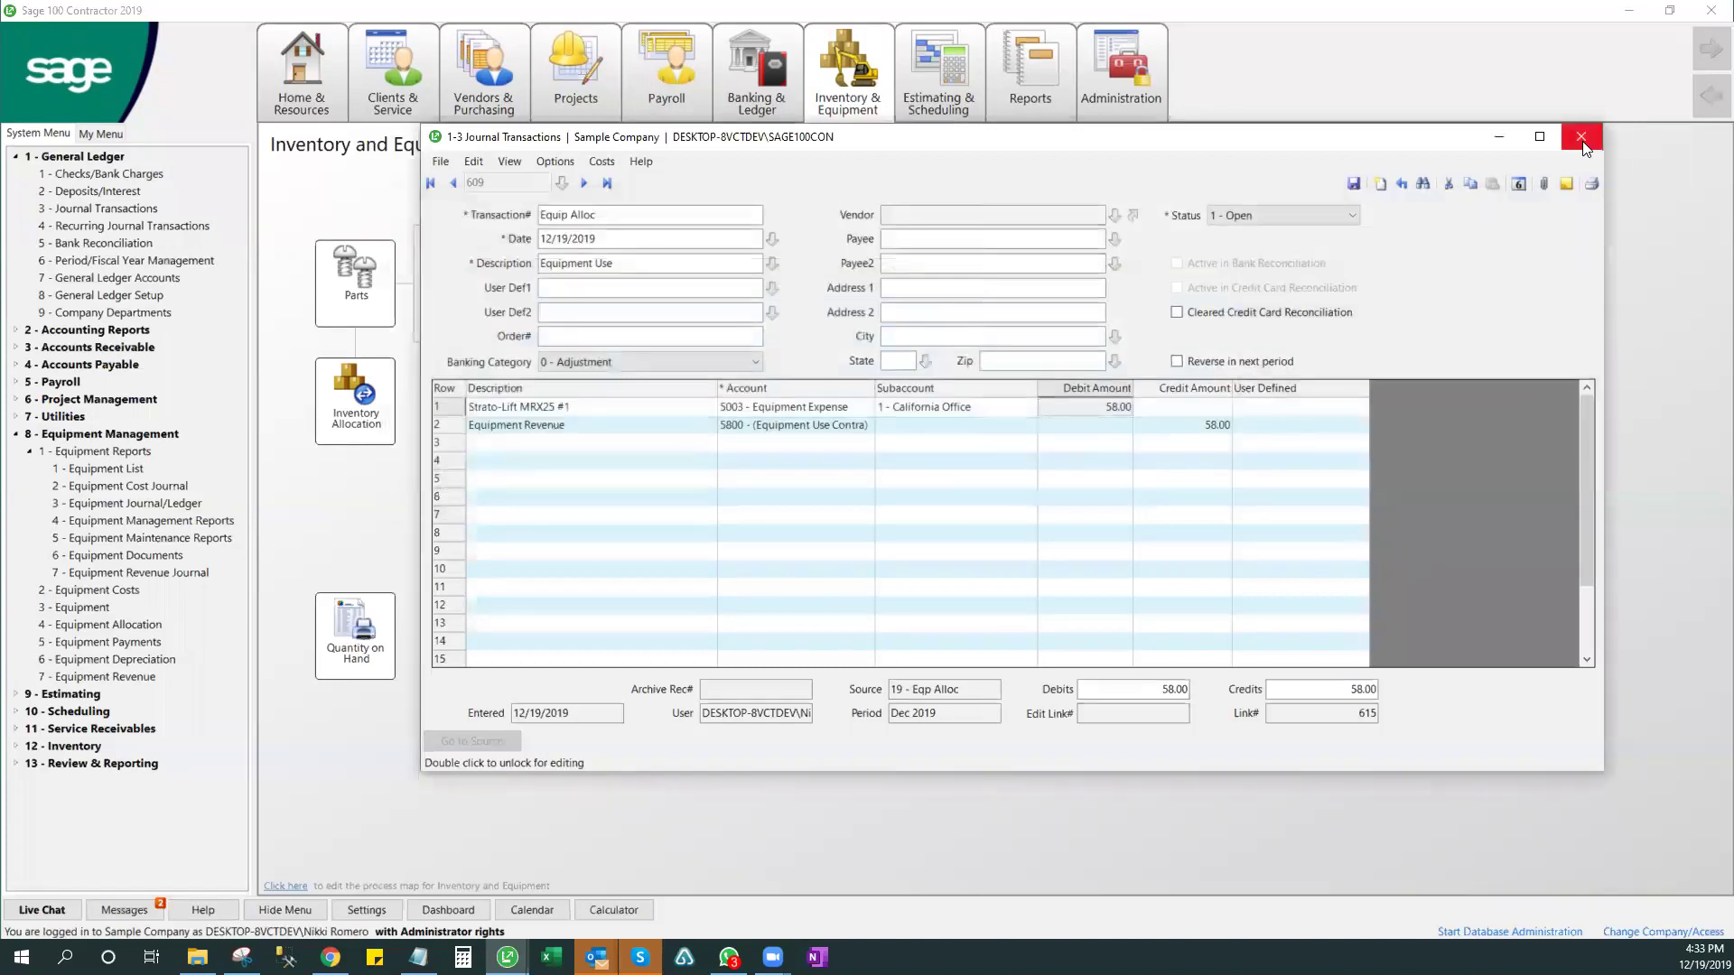
- Close the journal and show equipment 400's cost rates, checking the 7.25 operated rate
left_click(1578, 138)
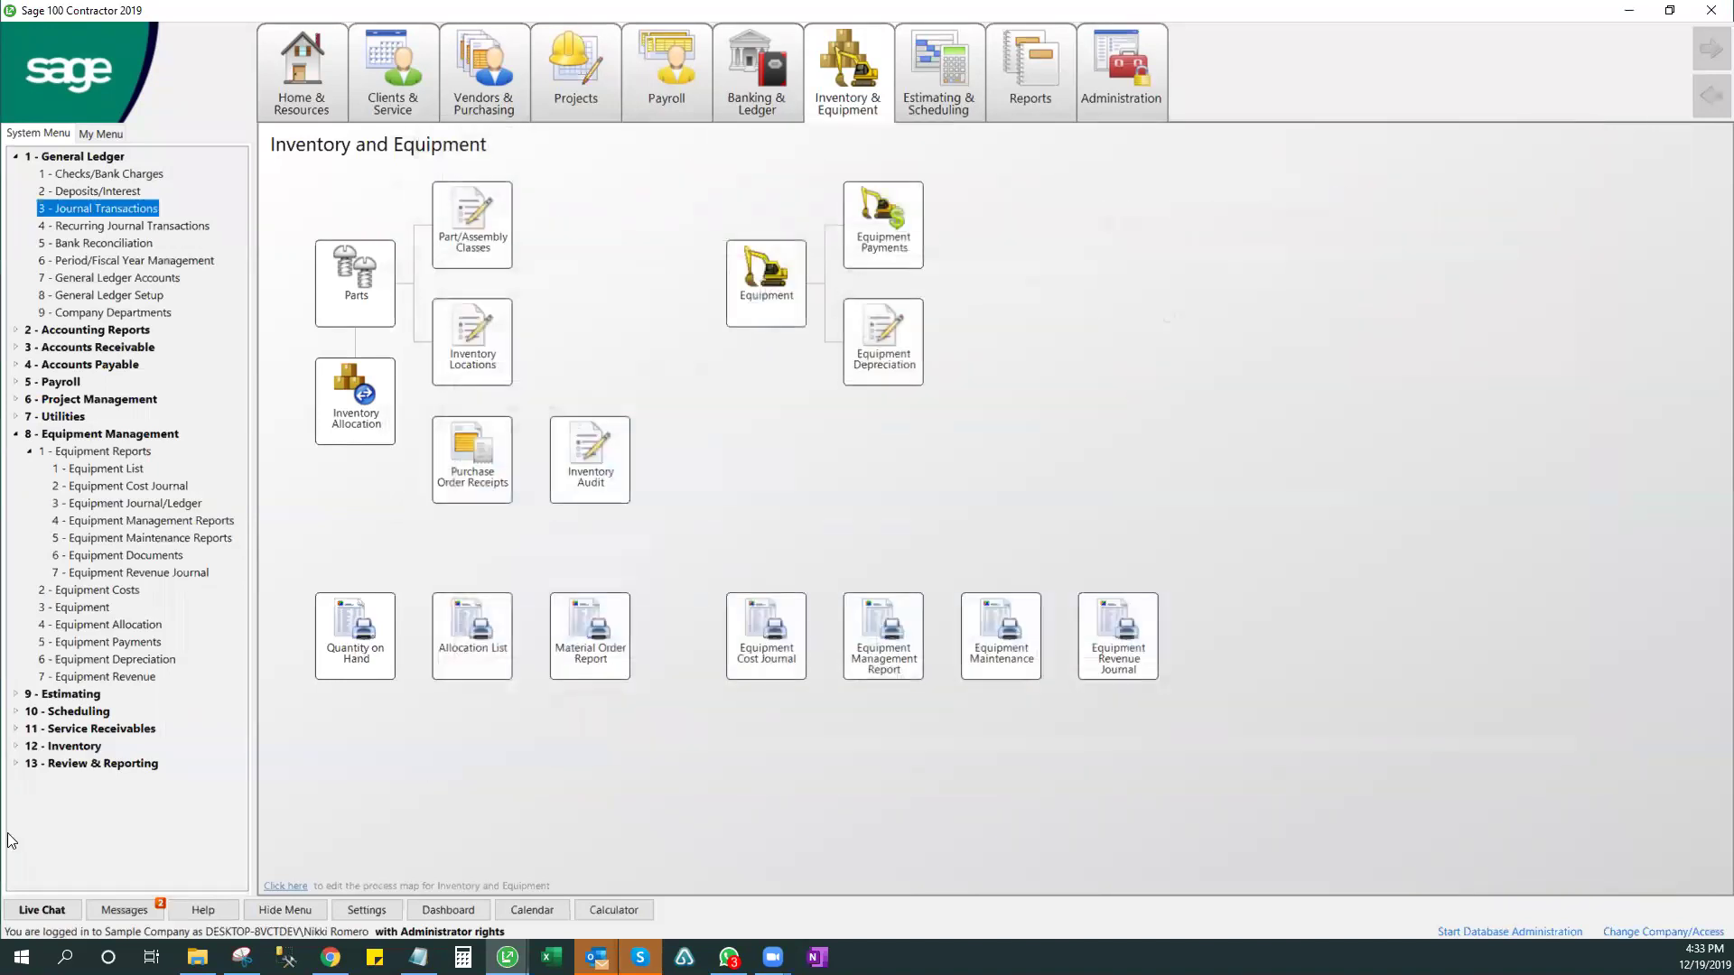
left_click(79, 607)
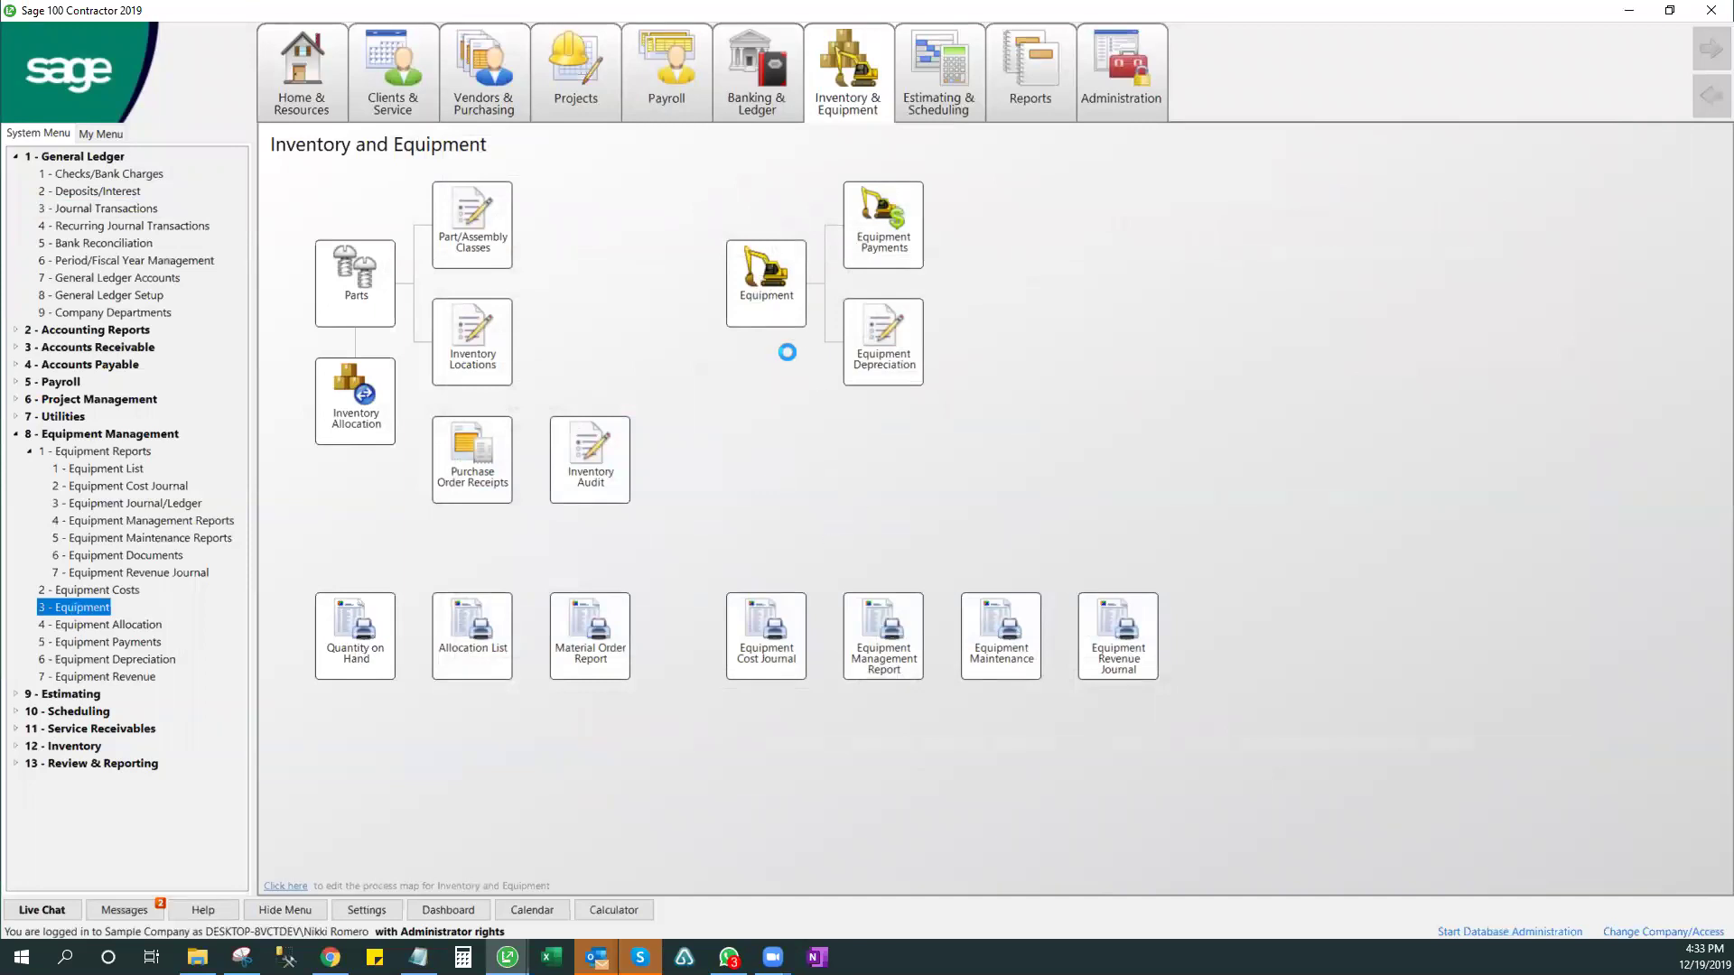
type("400")
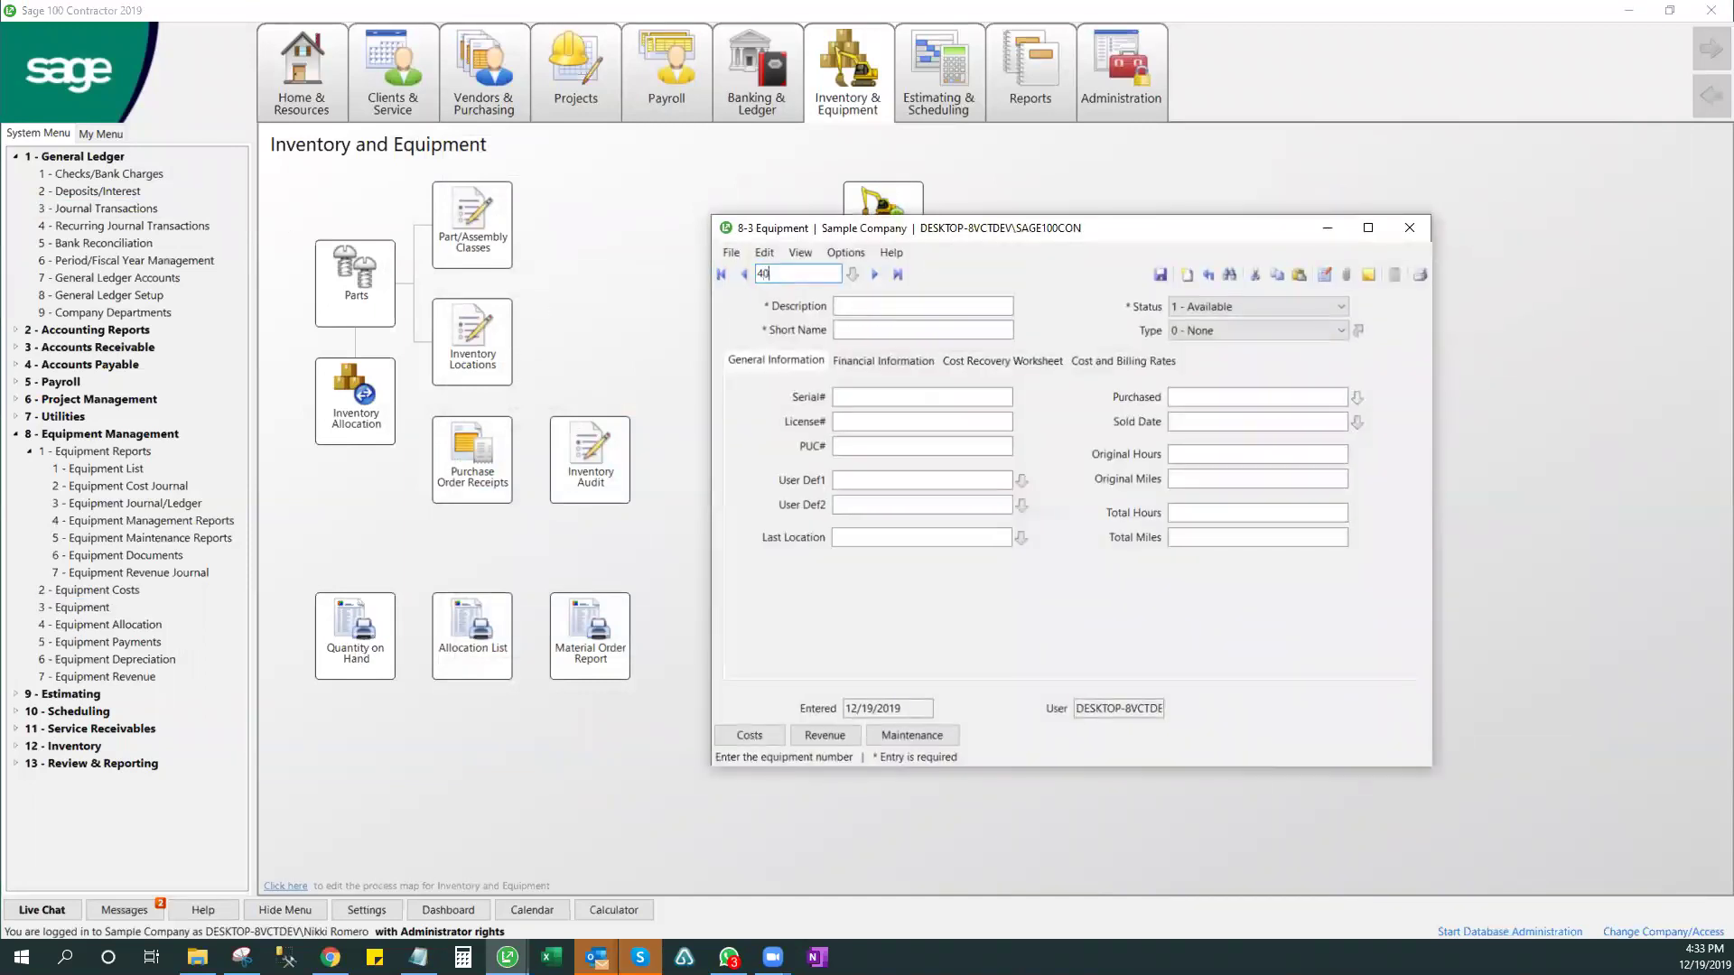
key("Return")
left_click(1140, 360)
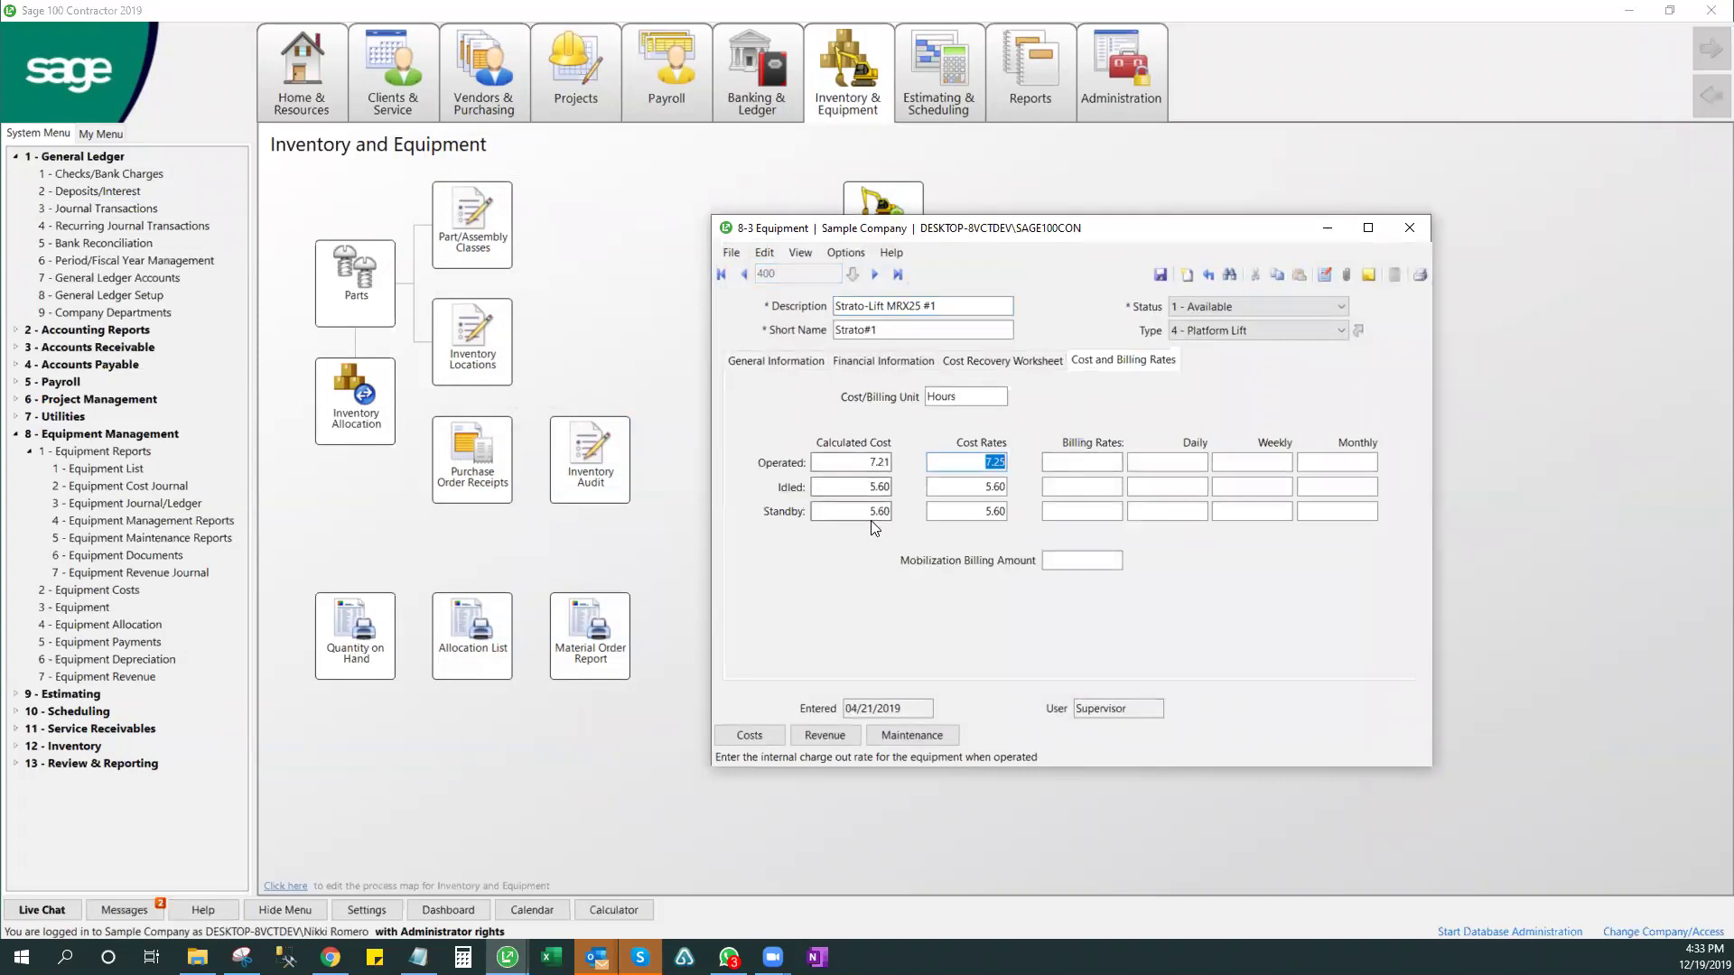
left_click(463, 957)
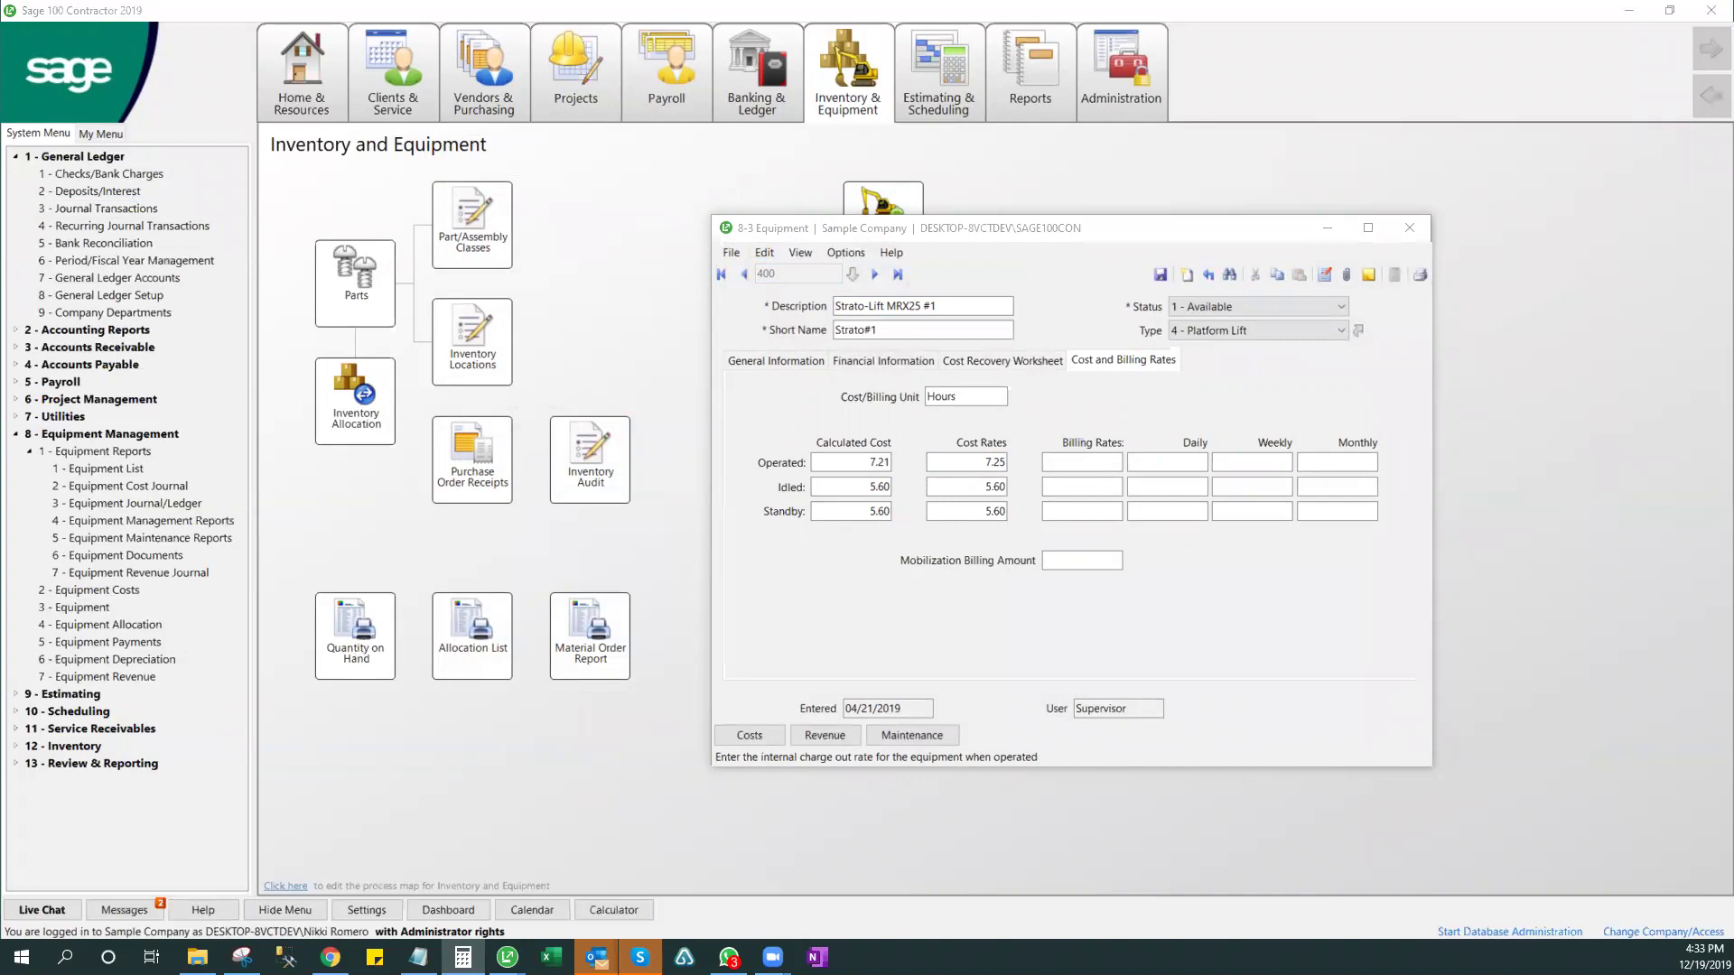
left_click(975, 480)
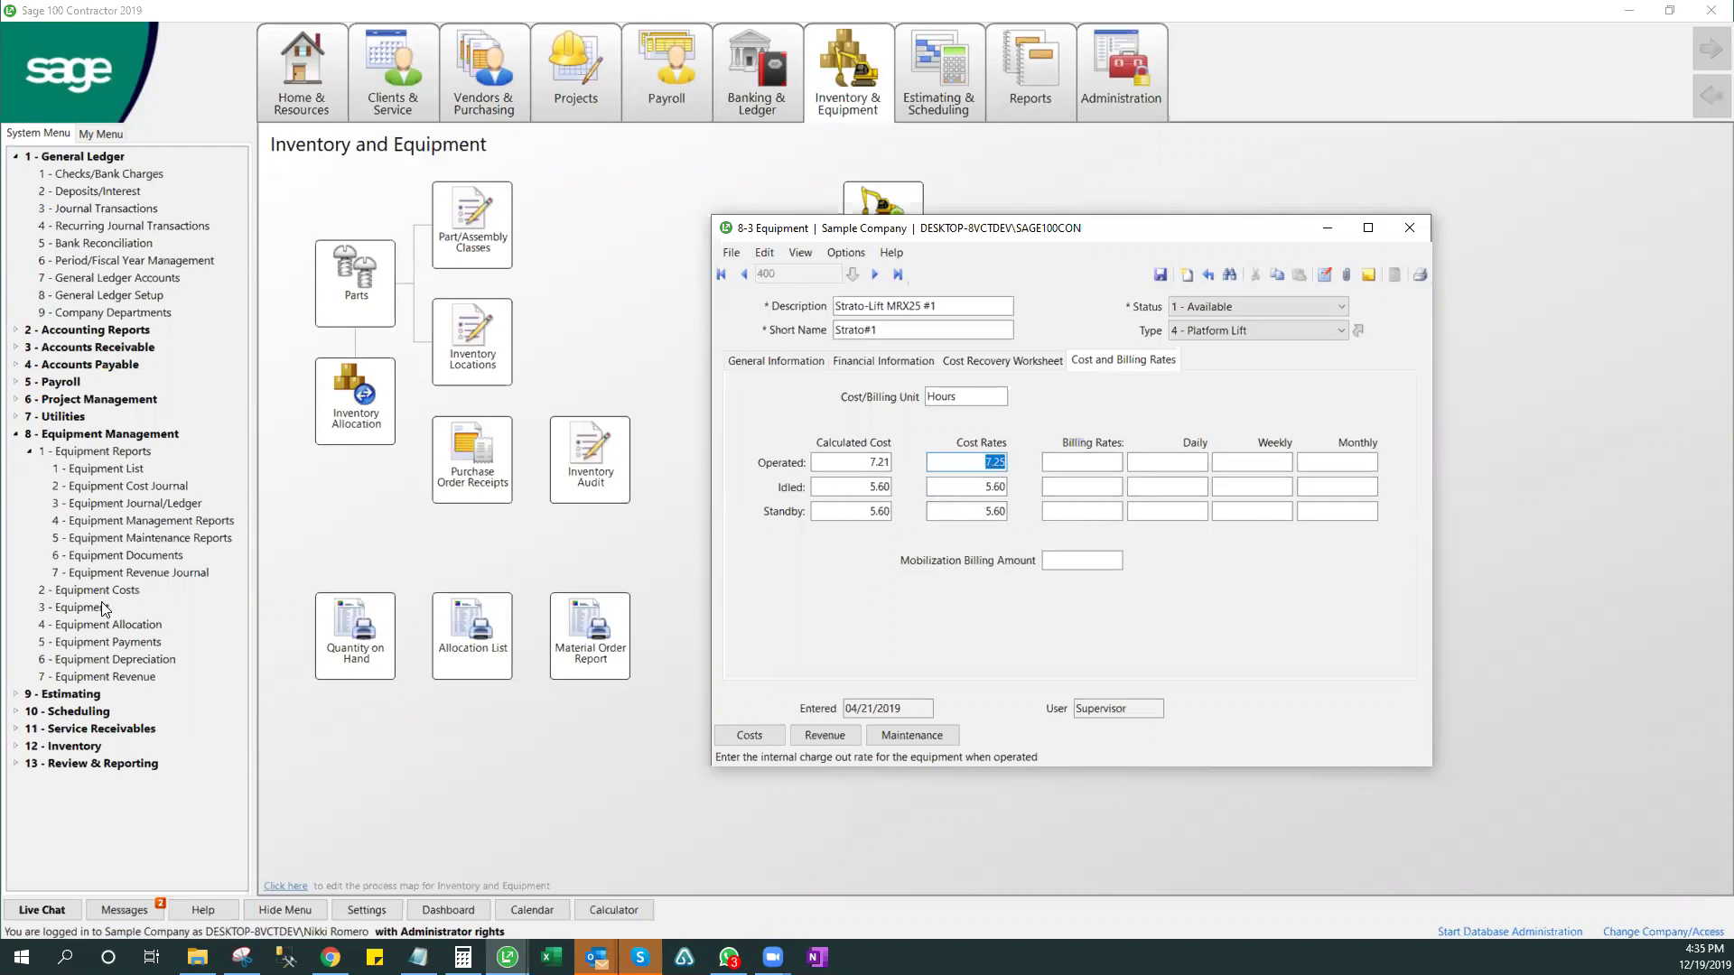
- Reopen 8-4 Equipment Allocation for the 12/19/2019 Equip Alloc and look through its menus
left_click(1407, 231)
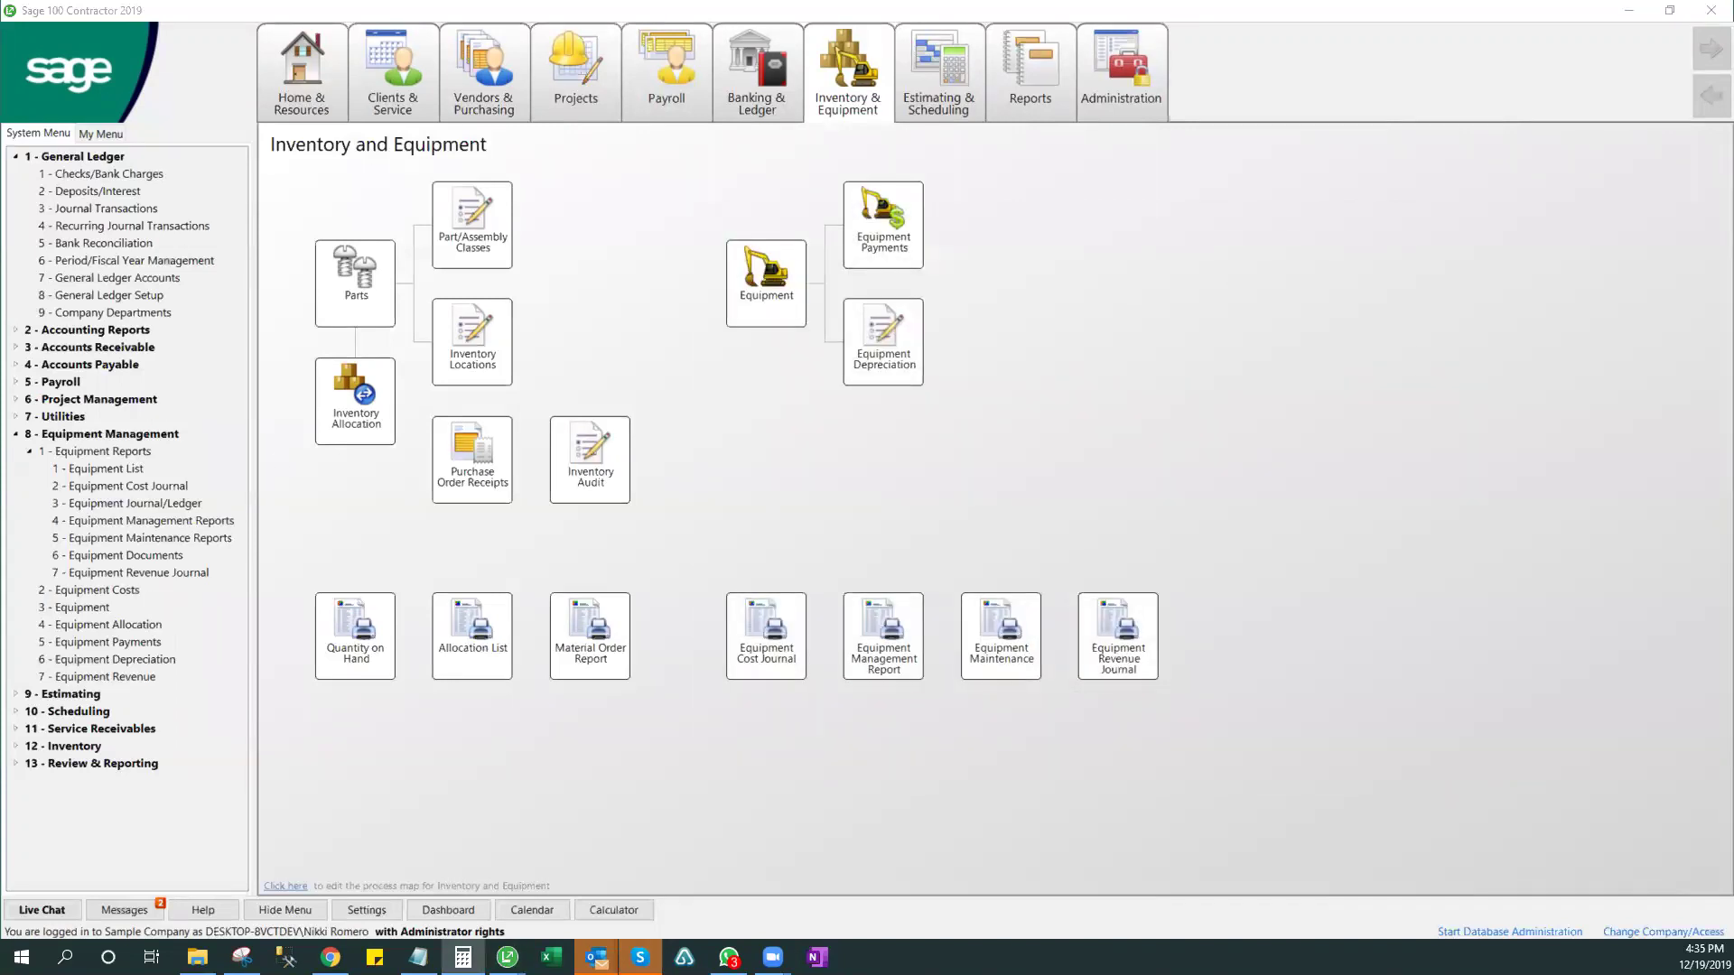
left_click(105, 625)
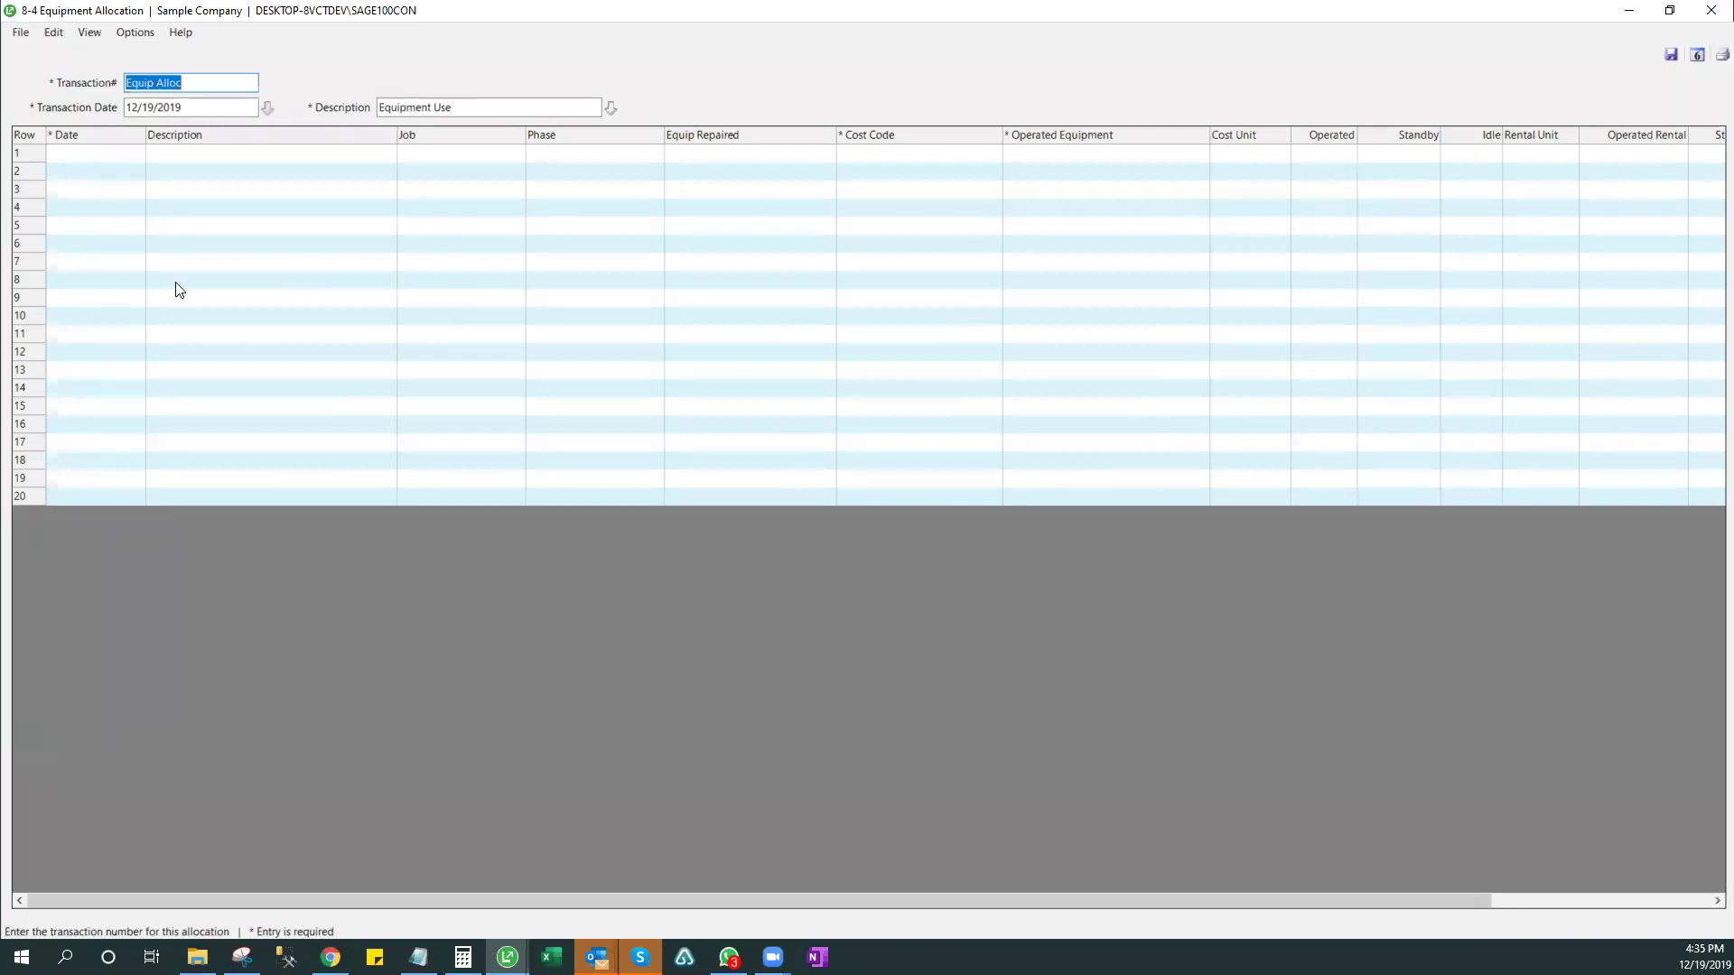
left_click(126, 154)
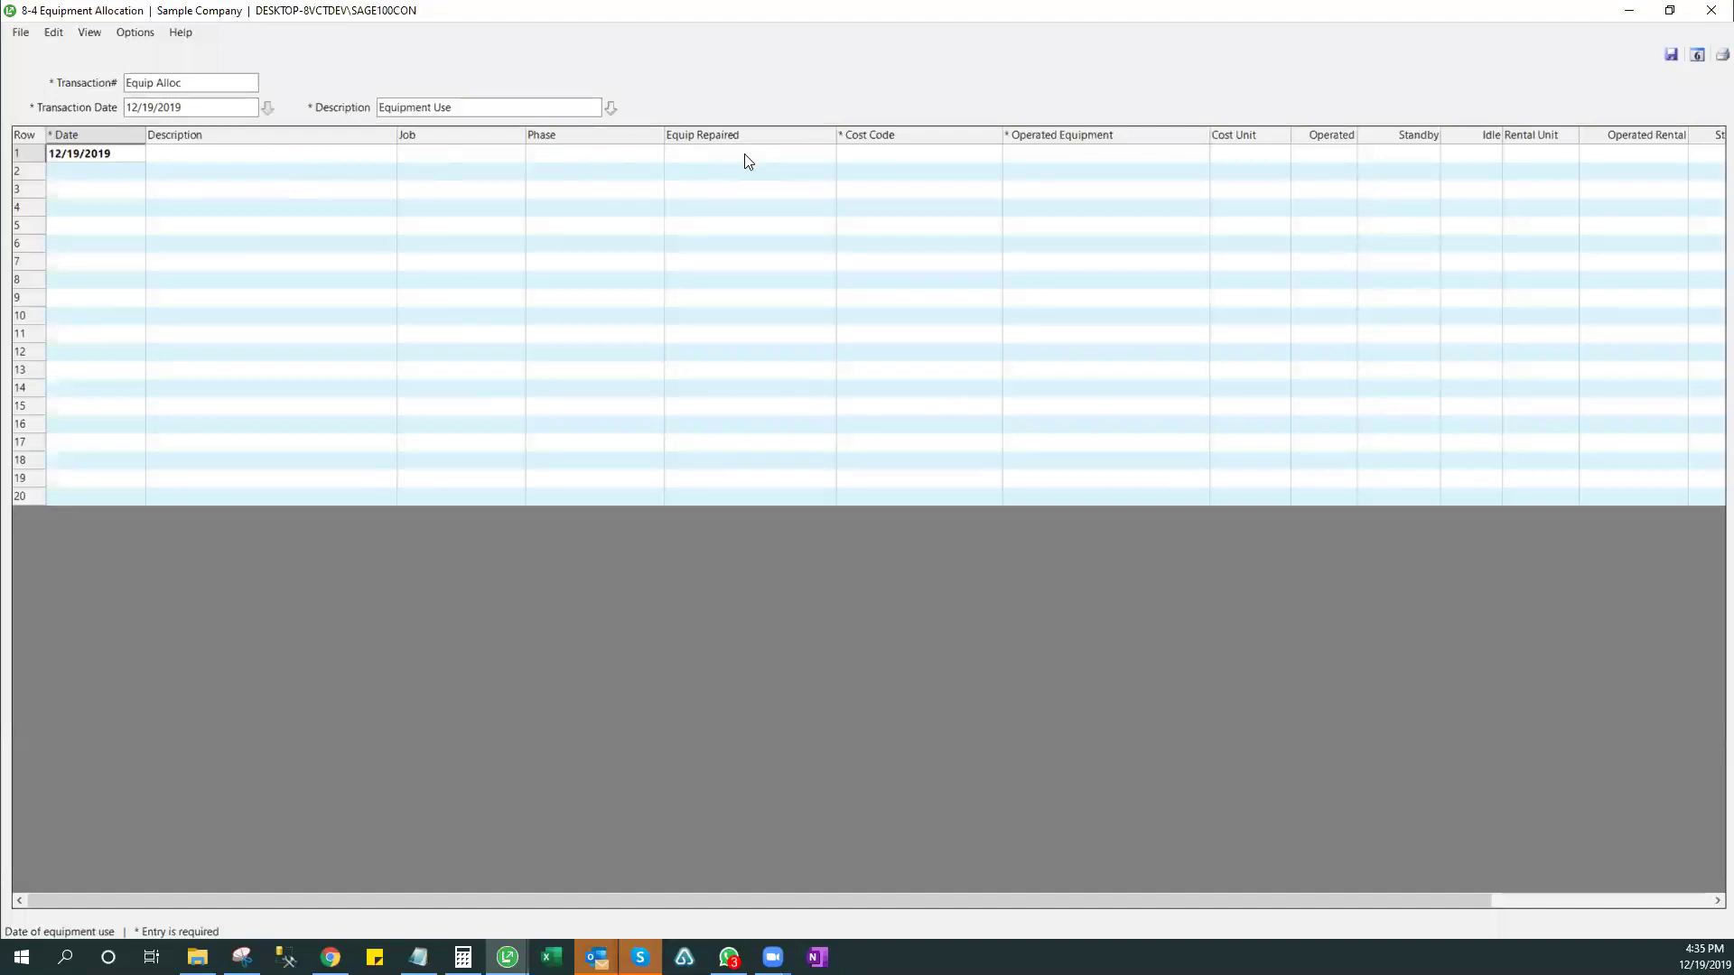
left_click(780, 154)
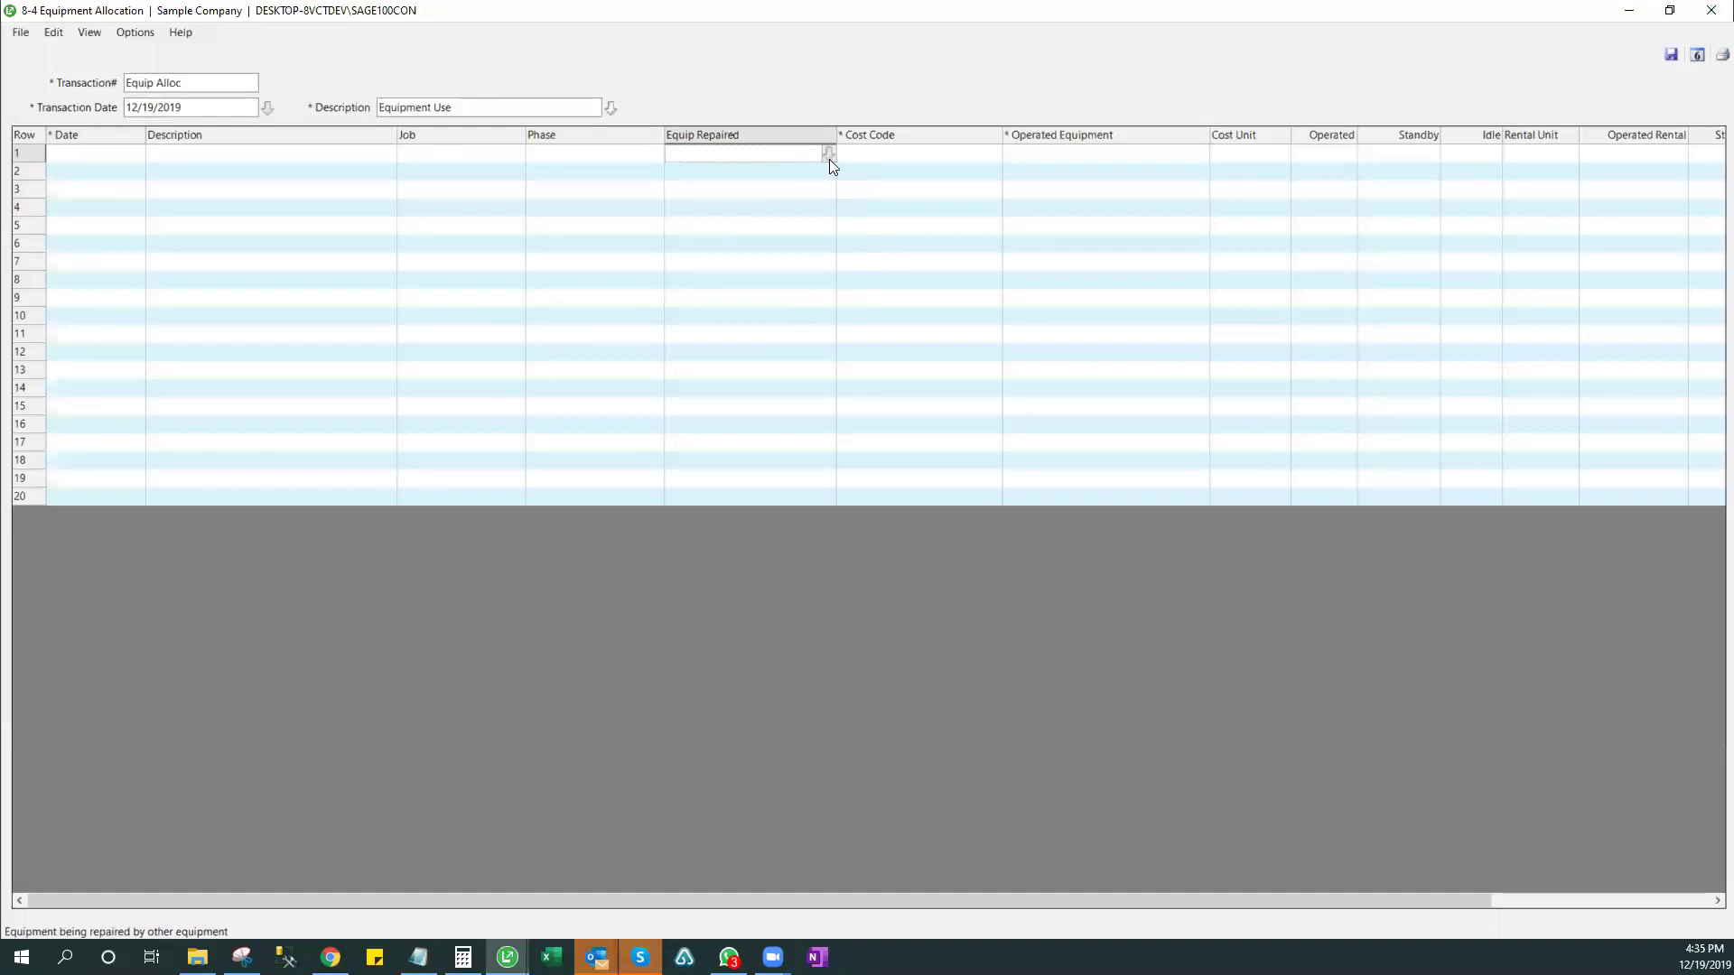
left_click(99, 38)
mouse_move(127, 36)
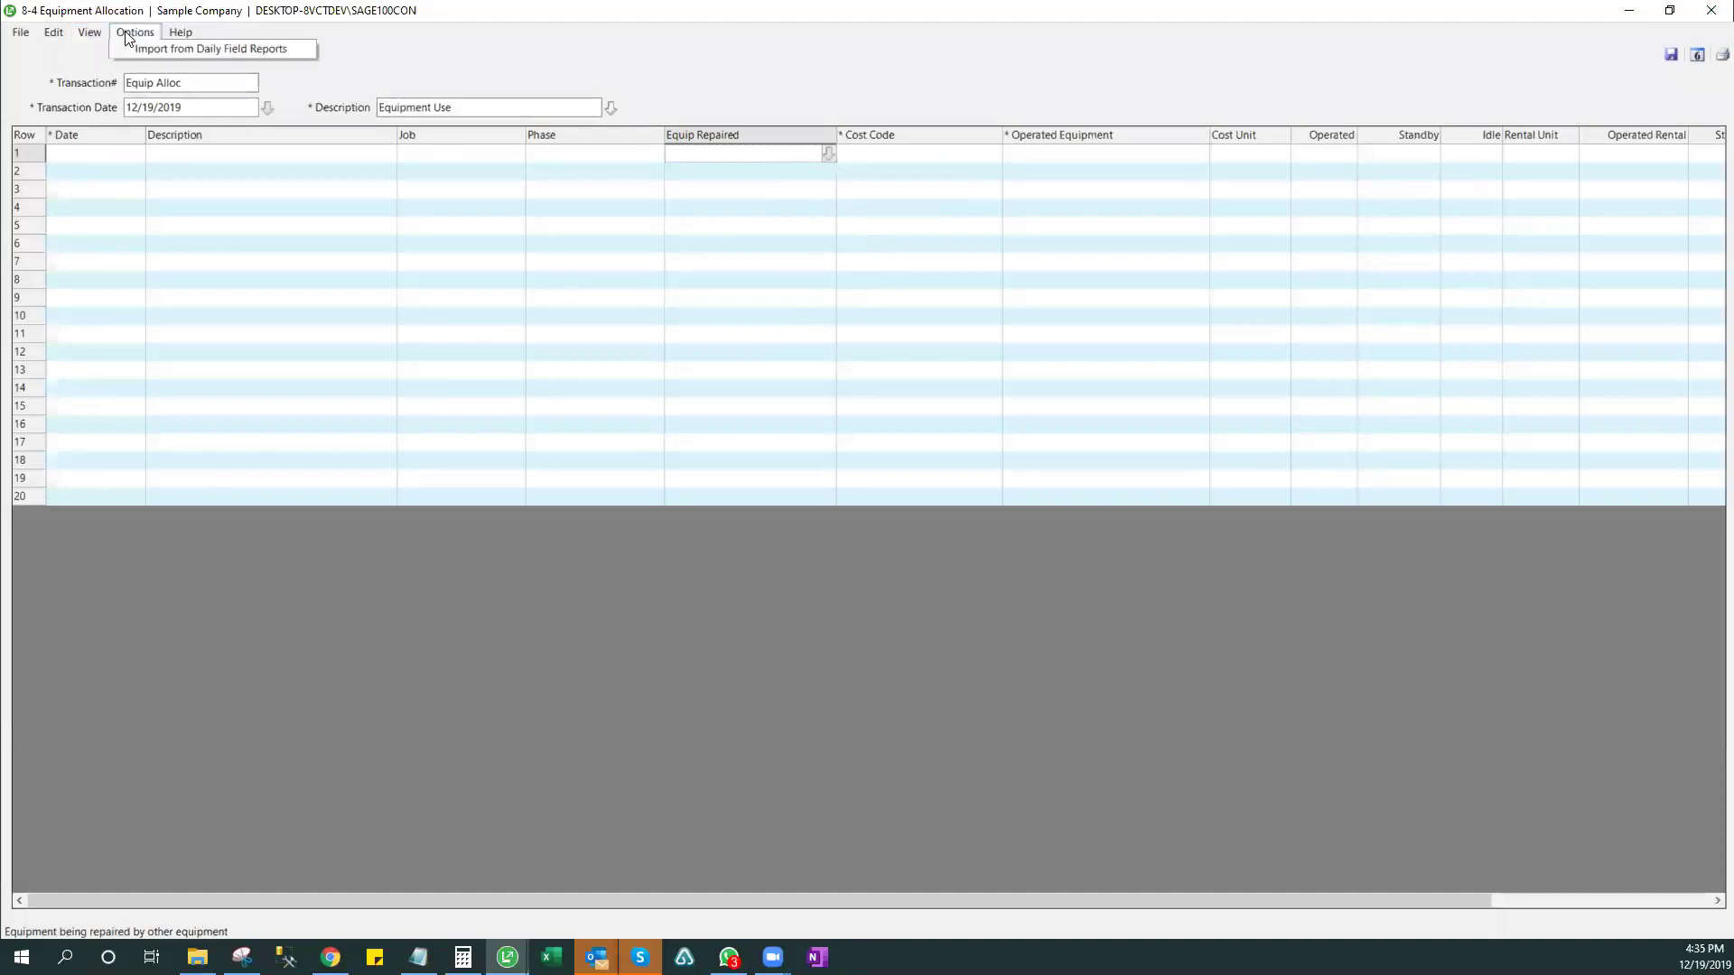
mouse_move(181, 33)
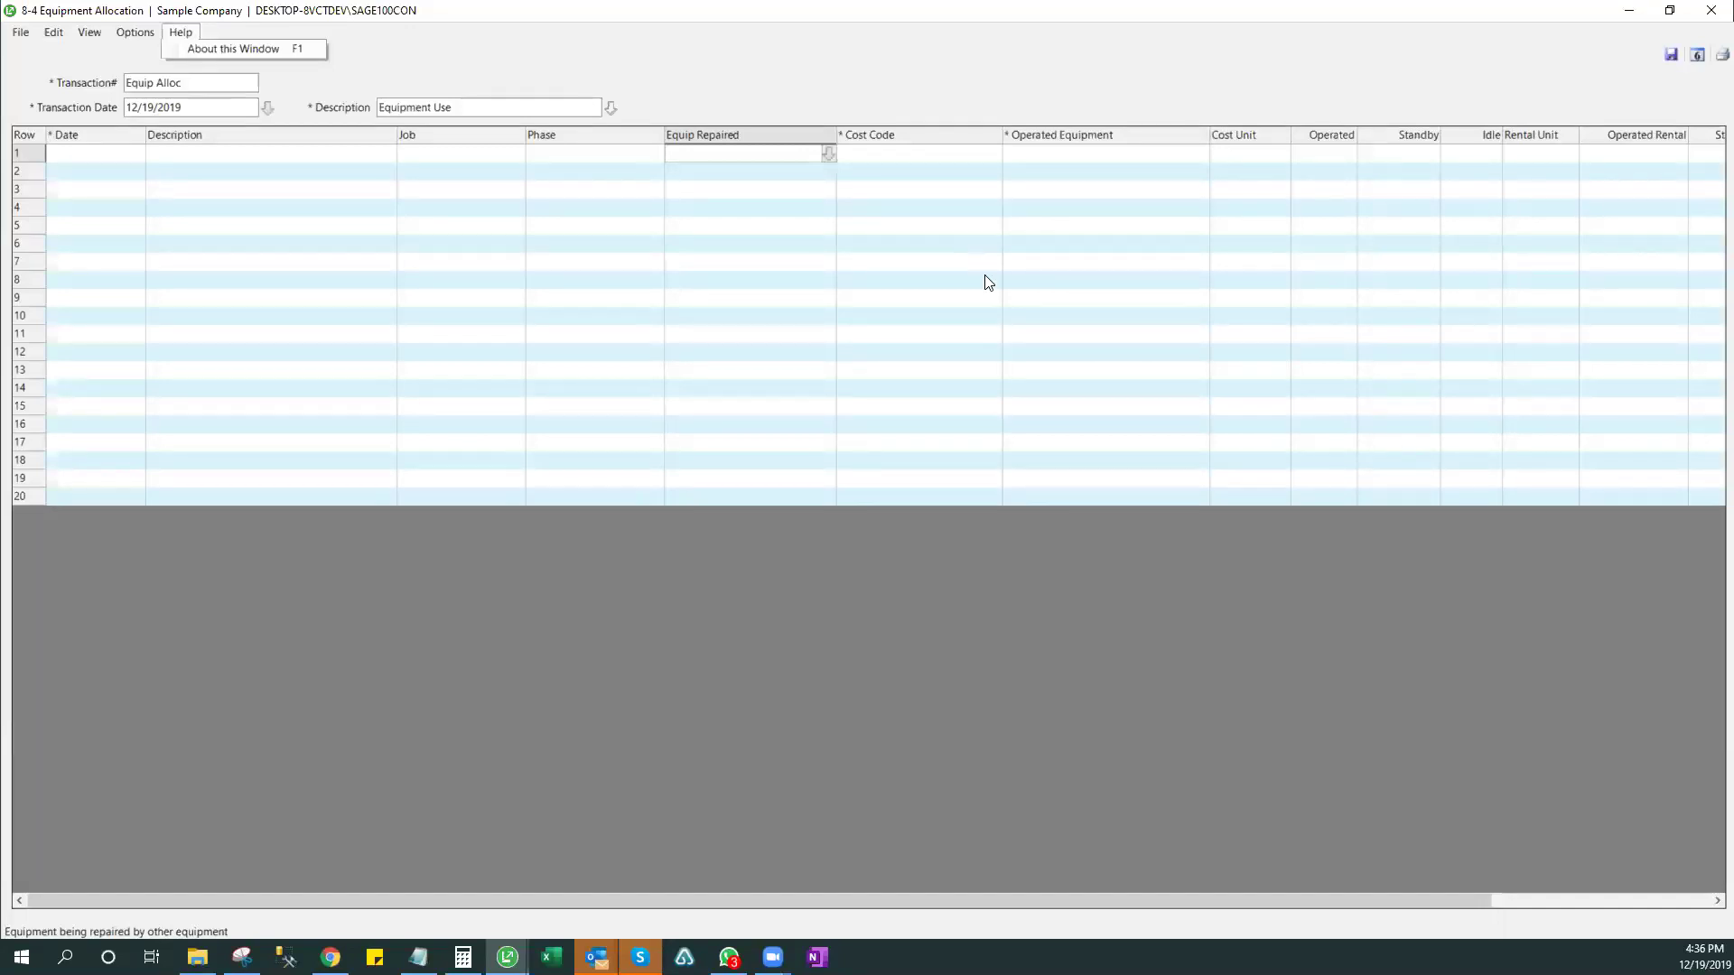
key("F1")
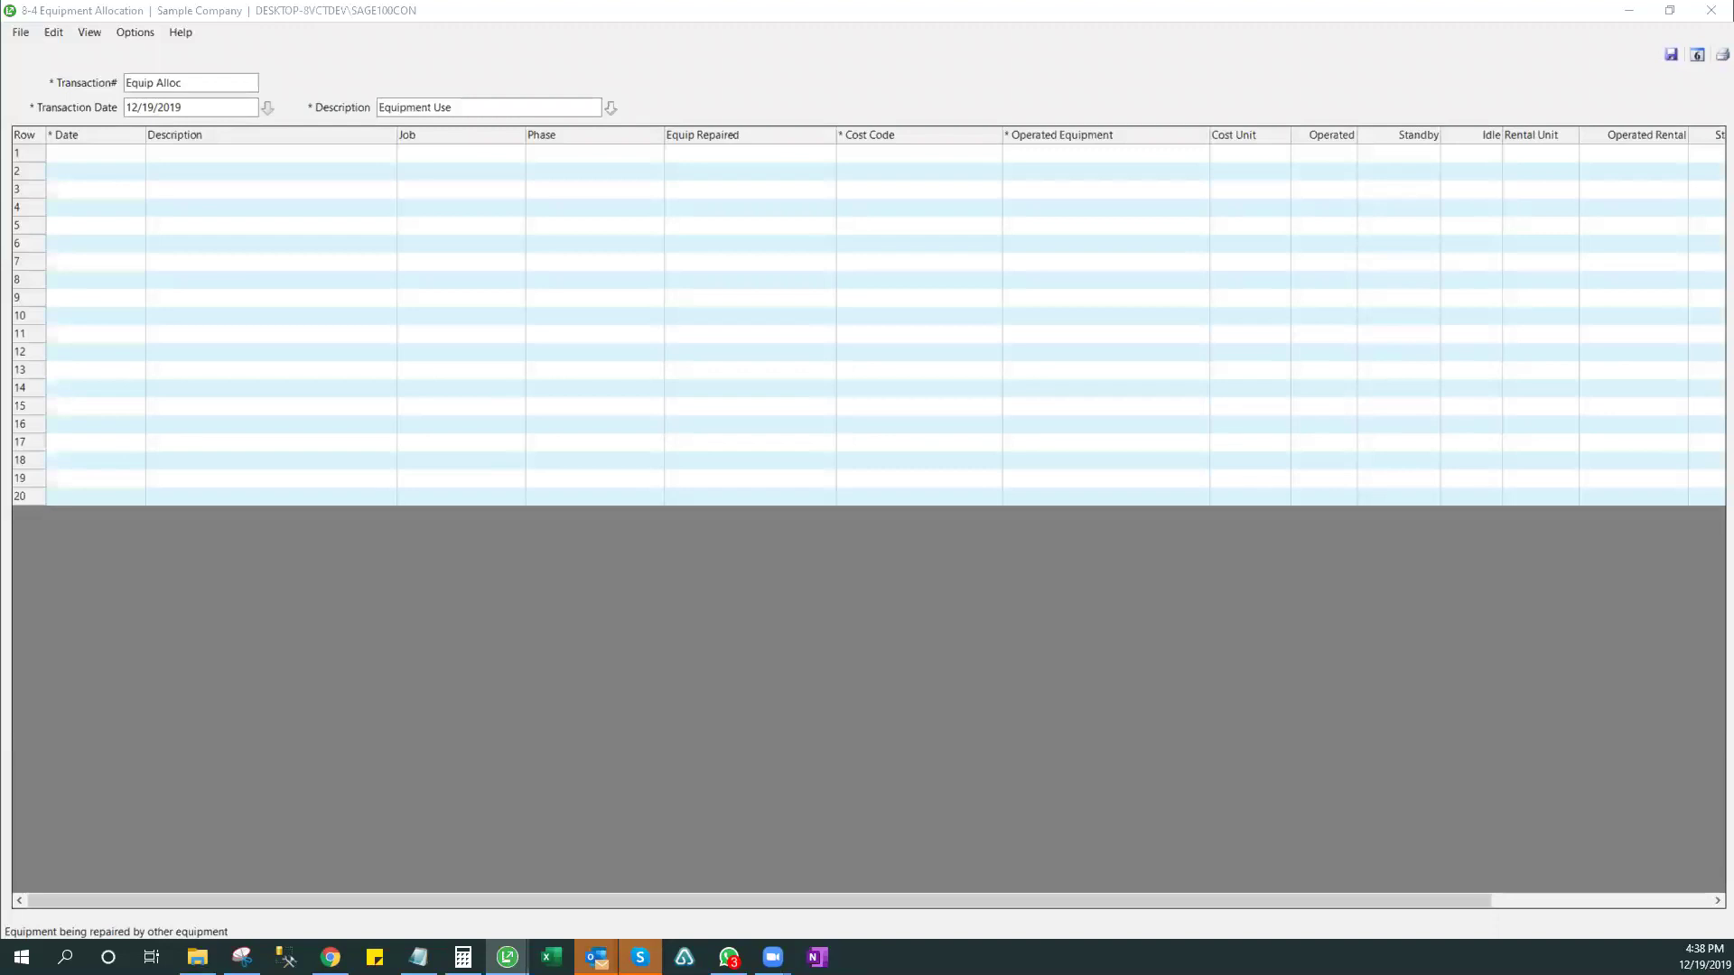
- View the last equipment record's Cost Recovery Worksheet (Strato-Lift MRX25 #2), then close it
left_click(1709, 13)
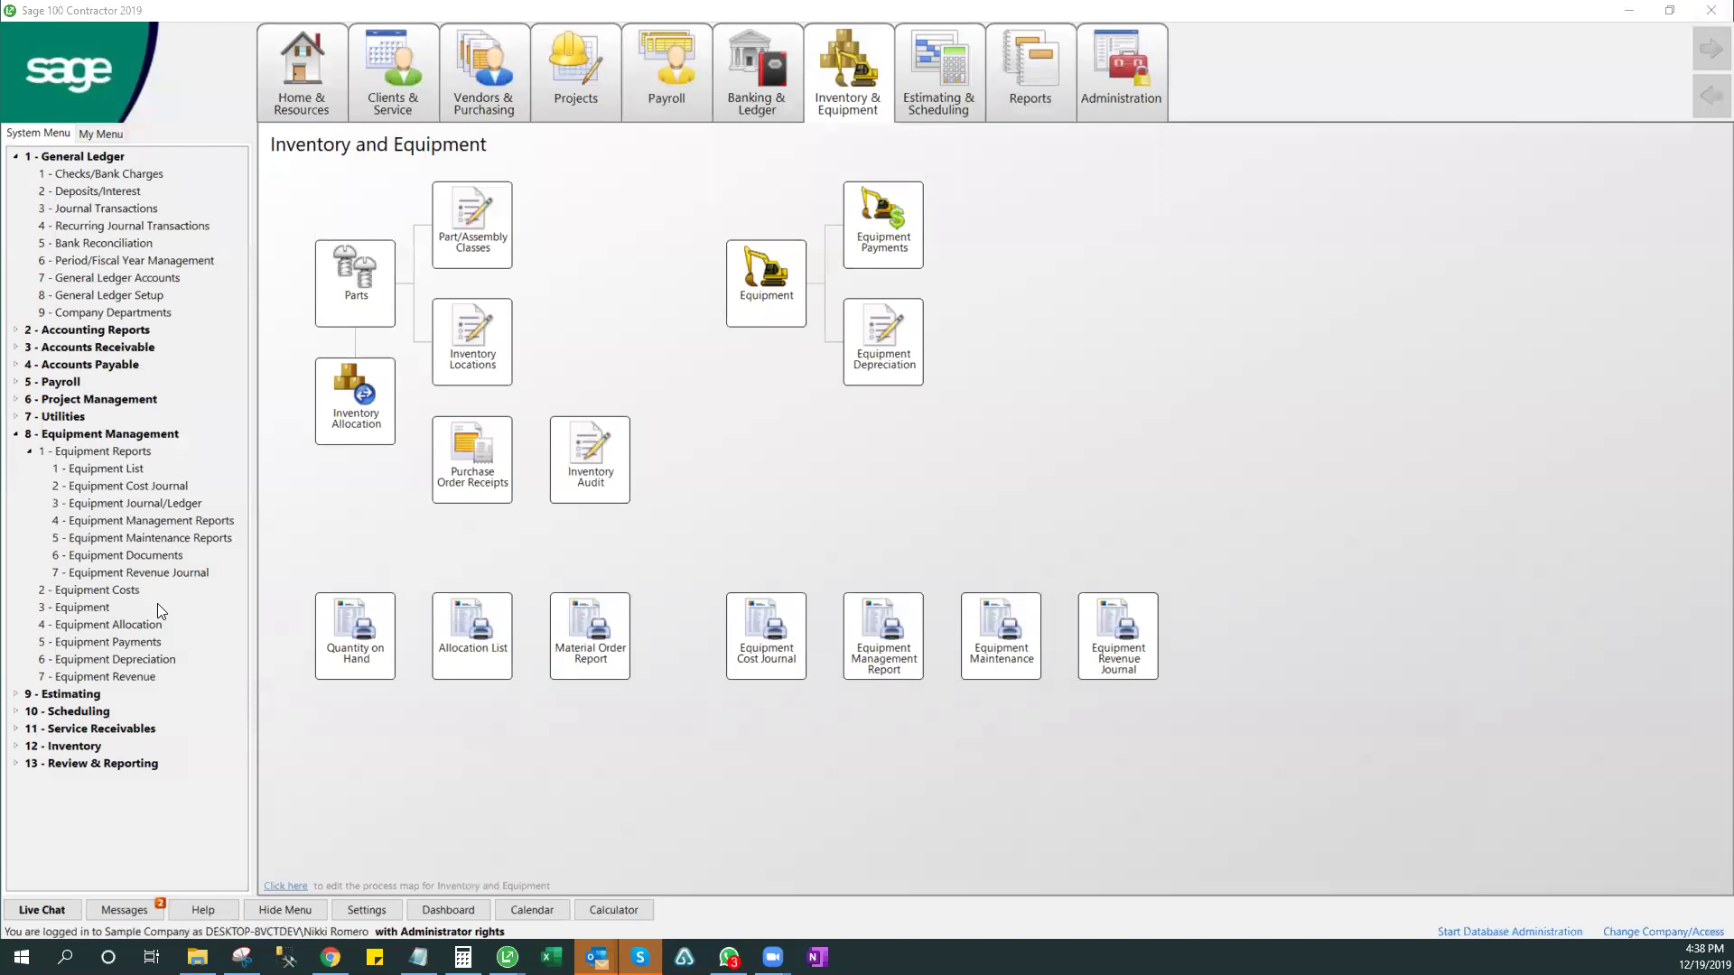
left_click(92, 607)
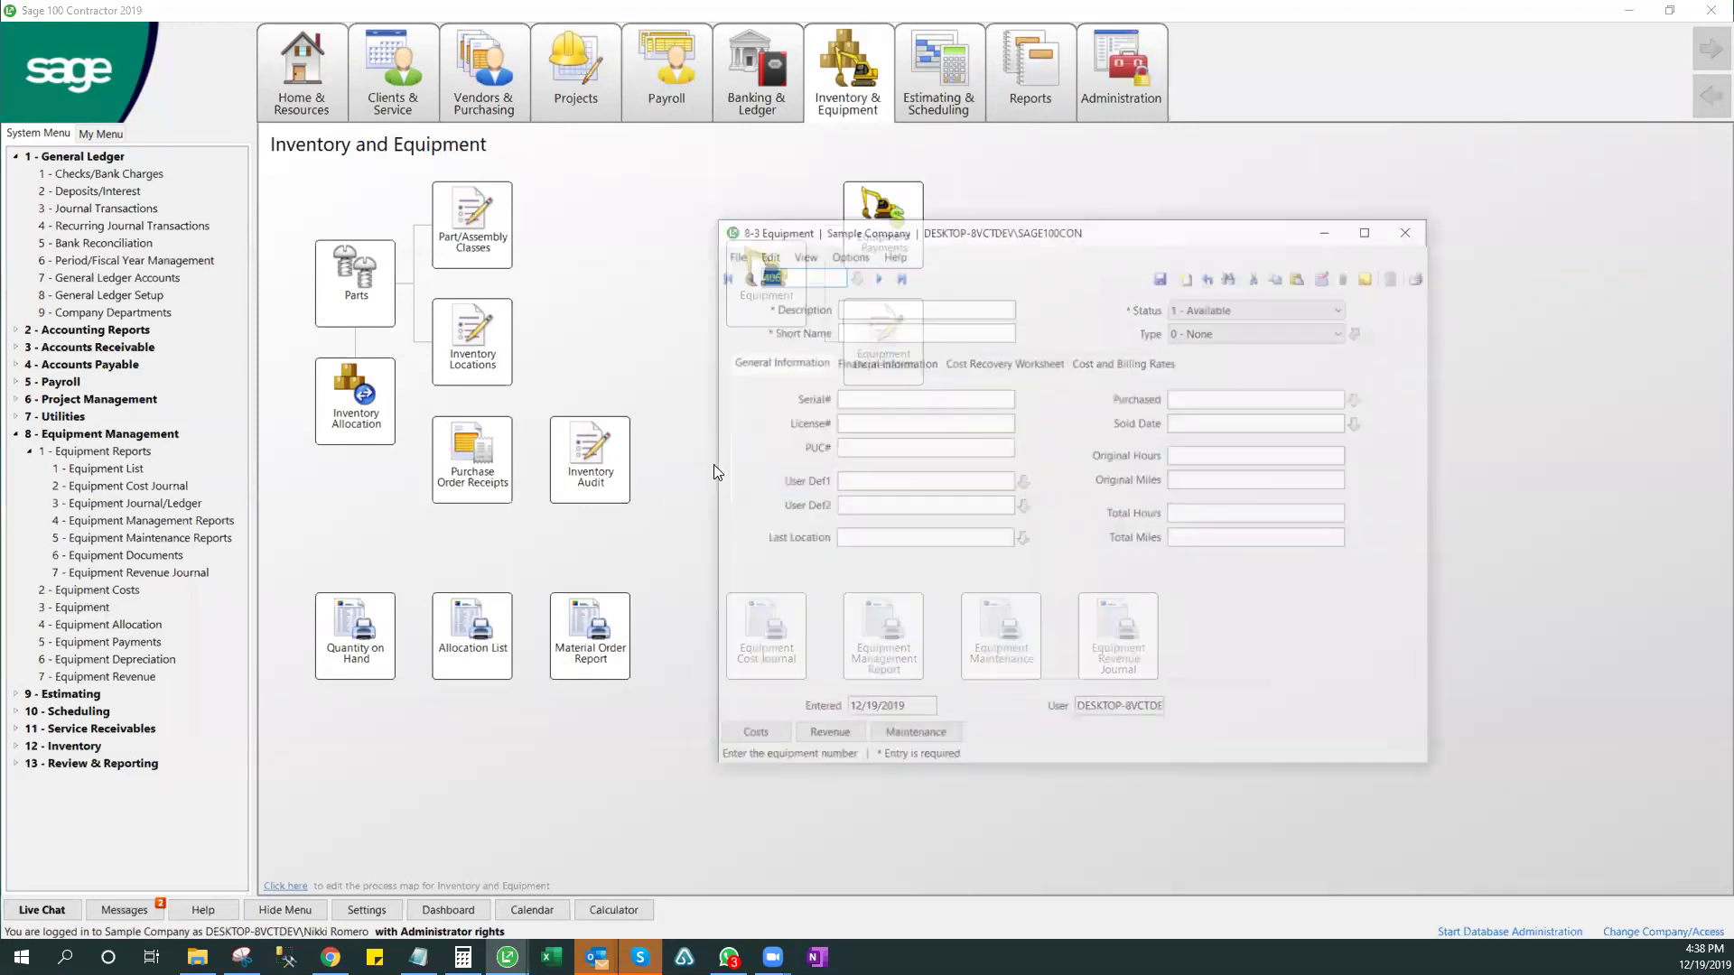
left_click(899, 275)
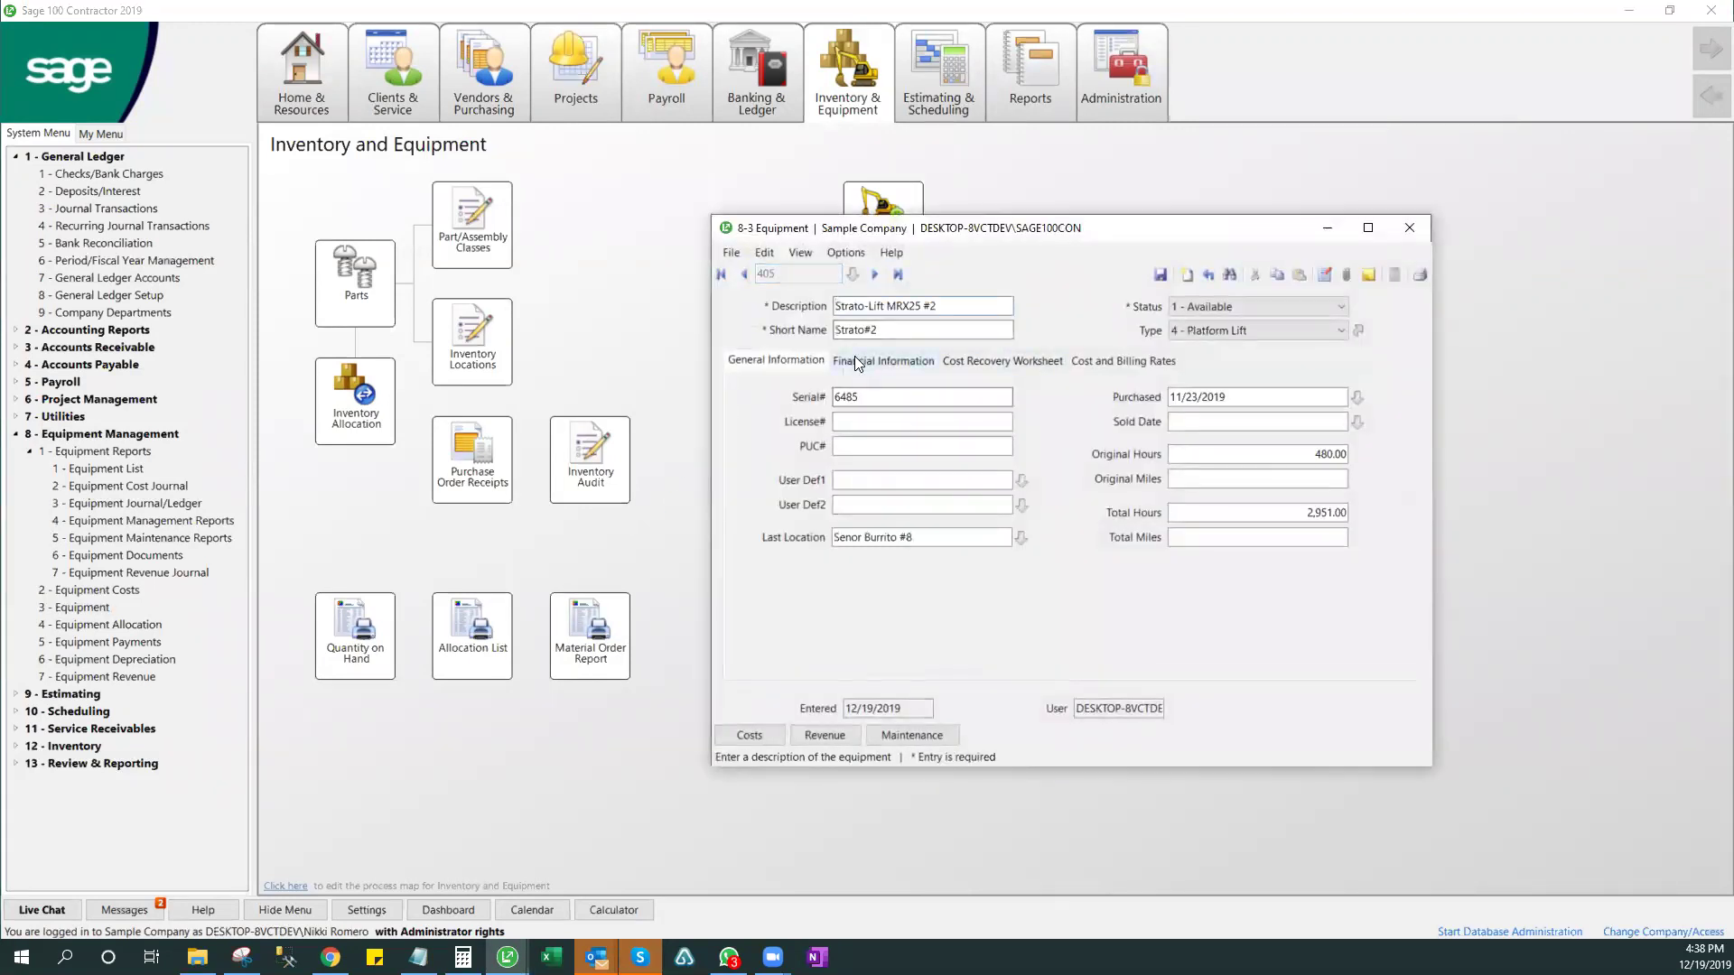
left_click(997, 365)
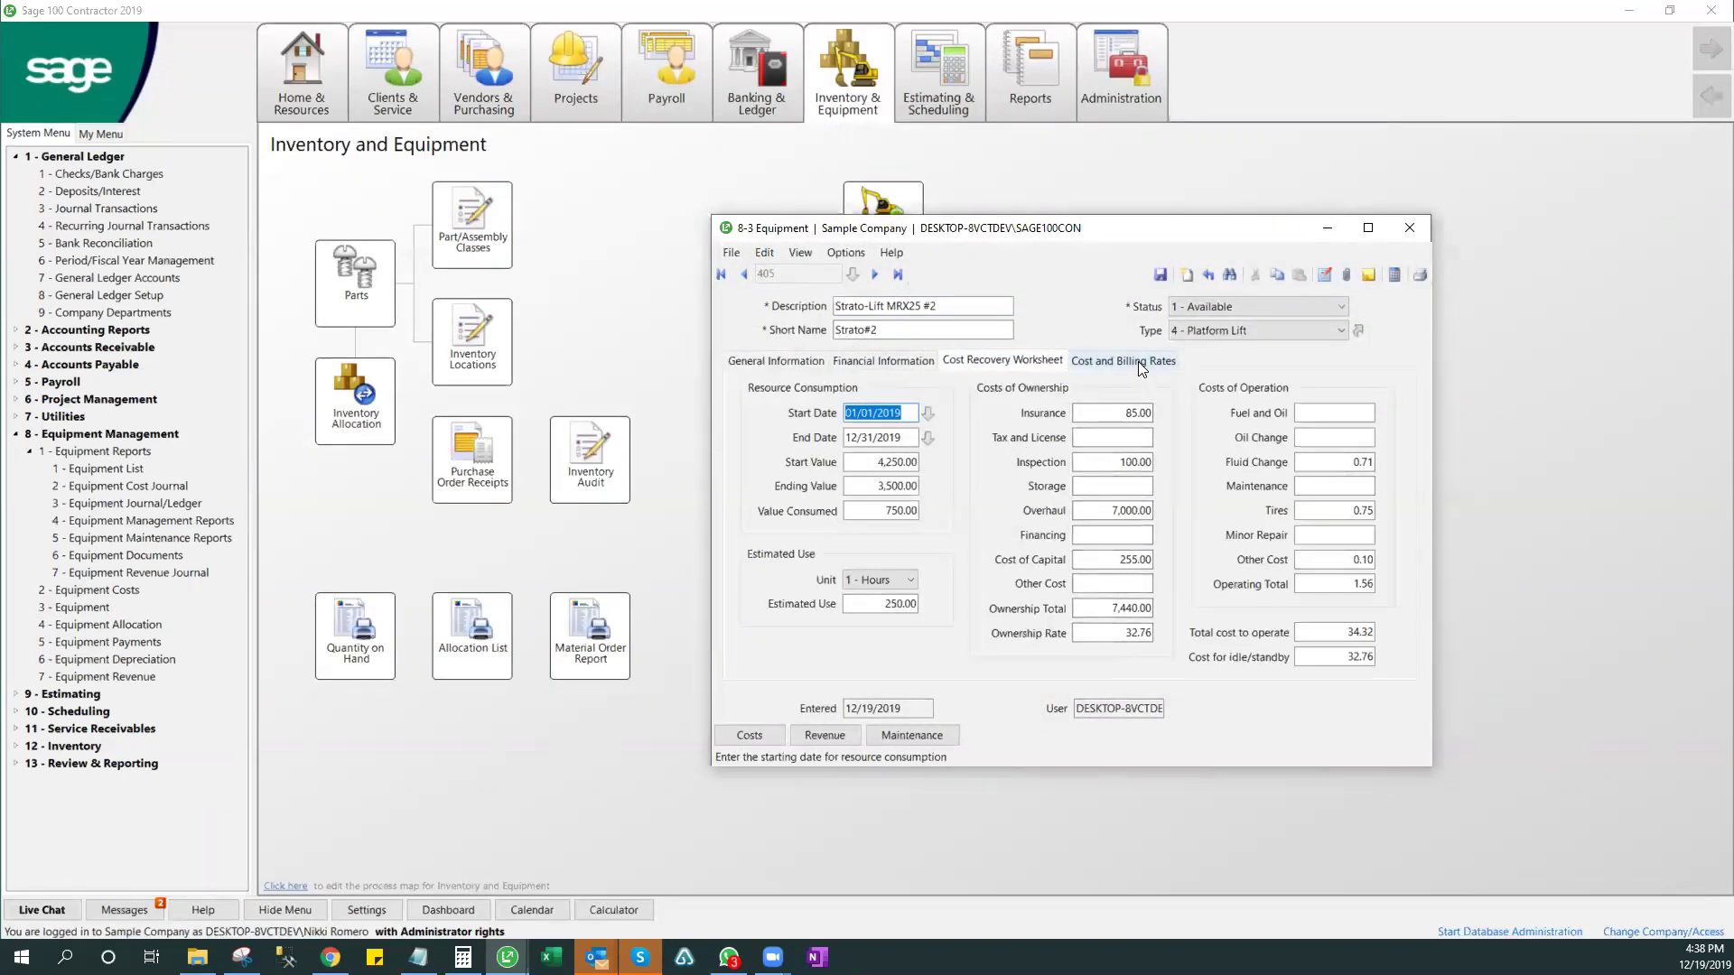
left_click(1408, 227)
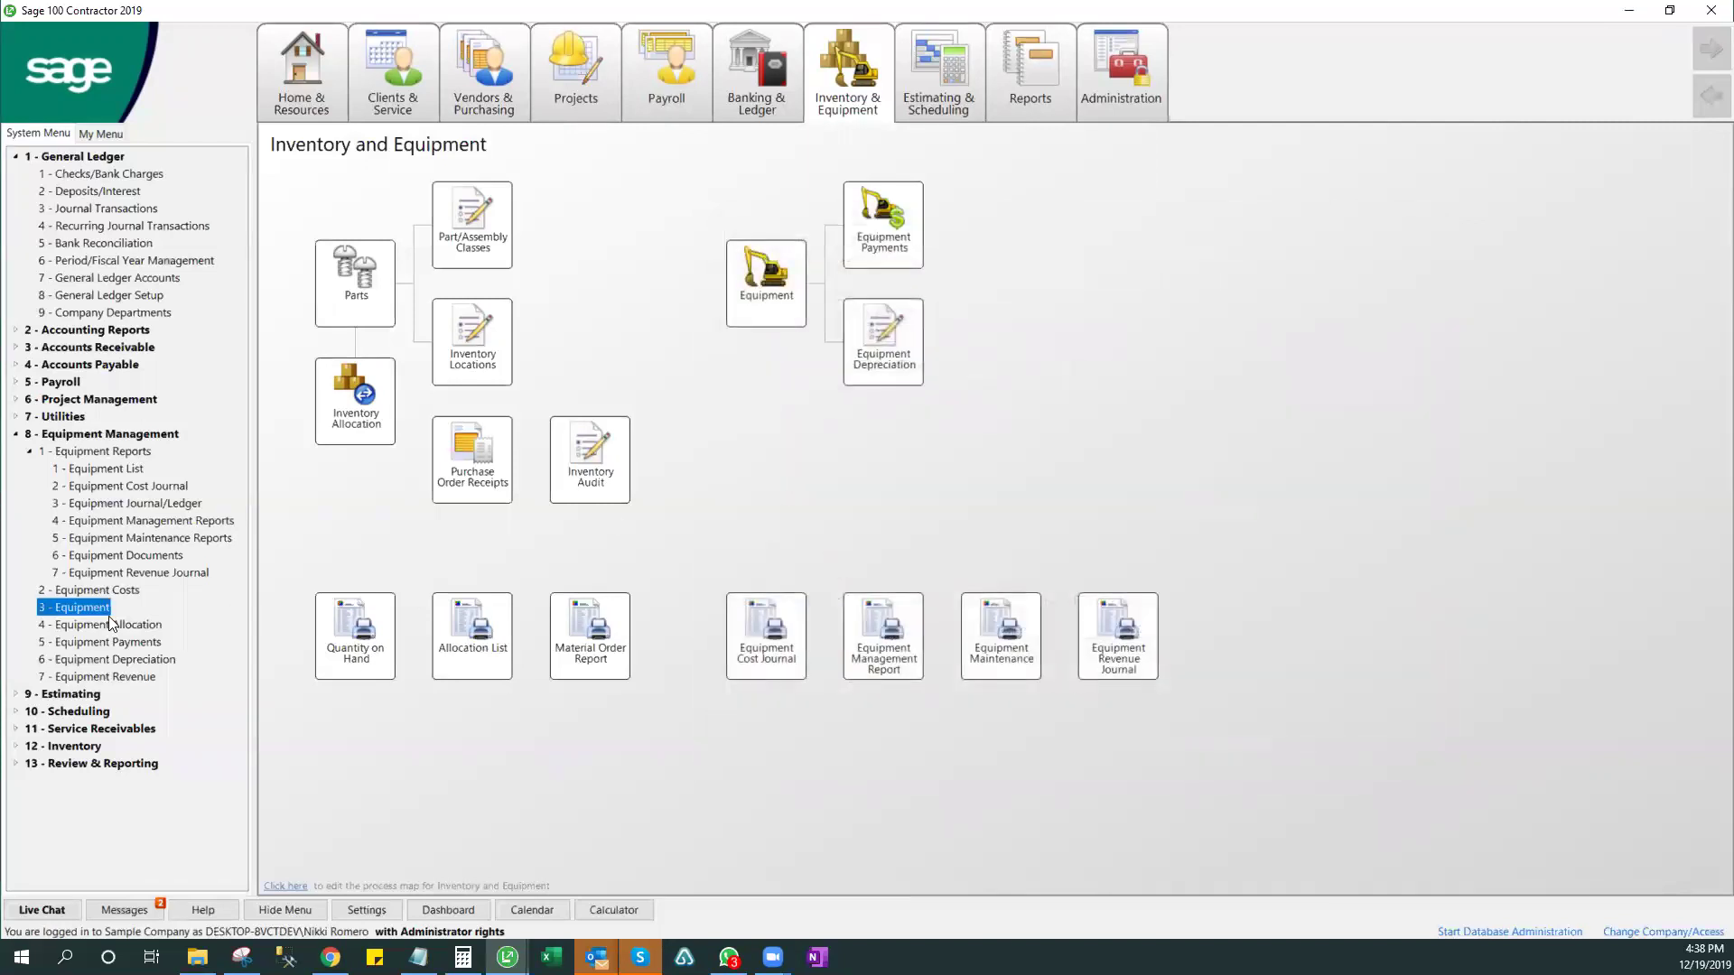
left_click(105, 626)
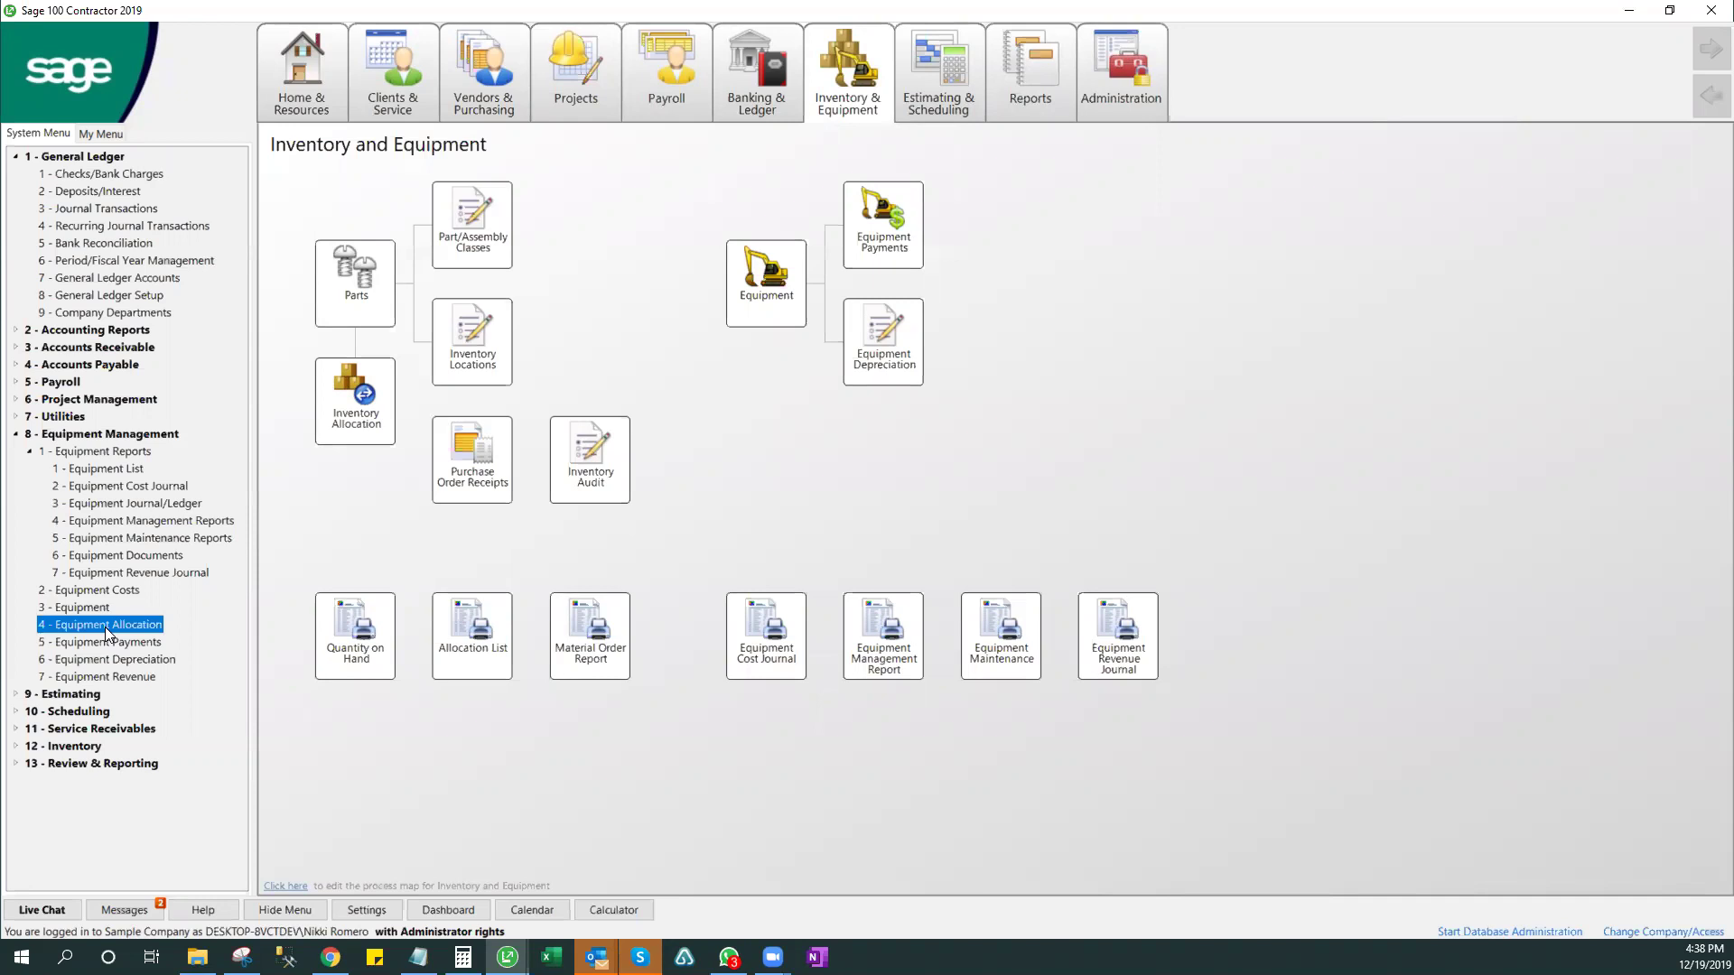
- Open Payable Invoices/Credits and bring up invoice record 220 to check its line's ledger account
left_click(505, 91)
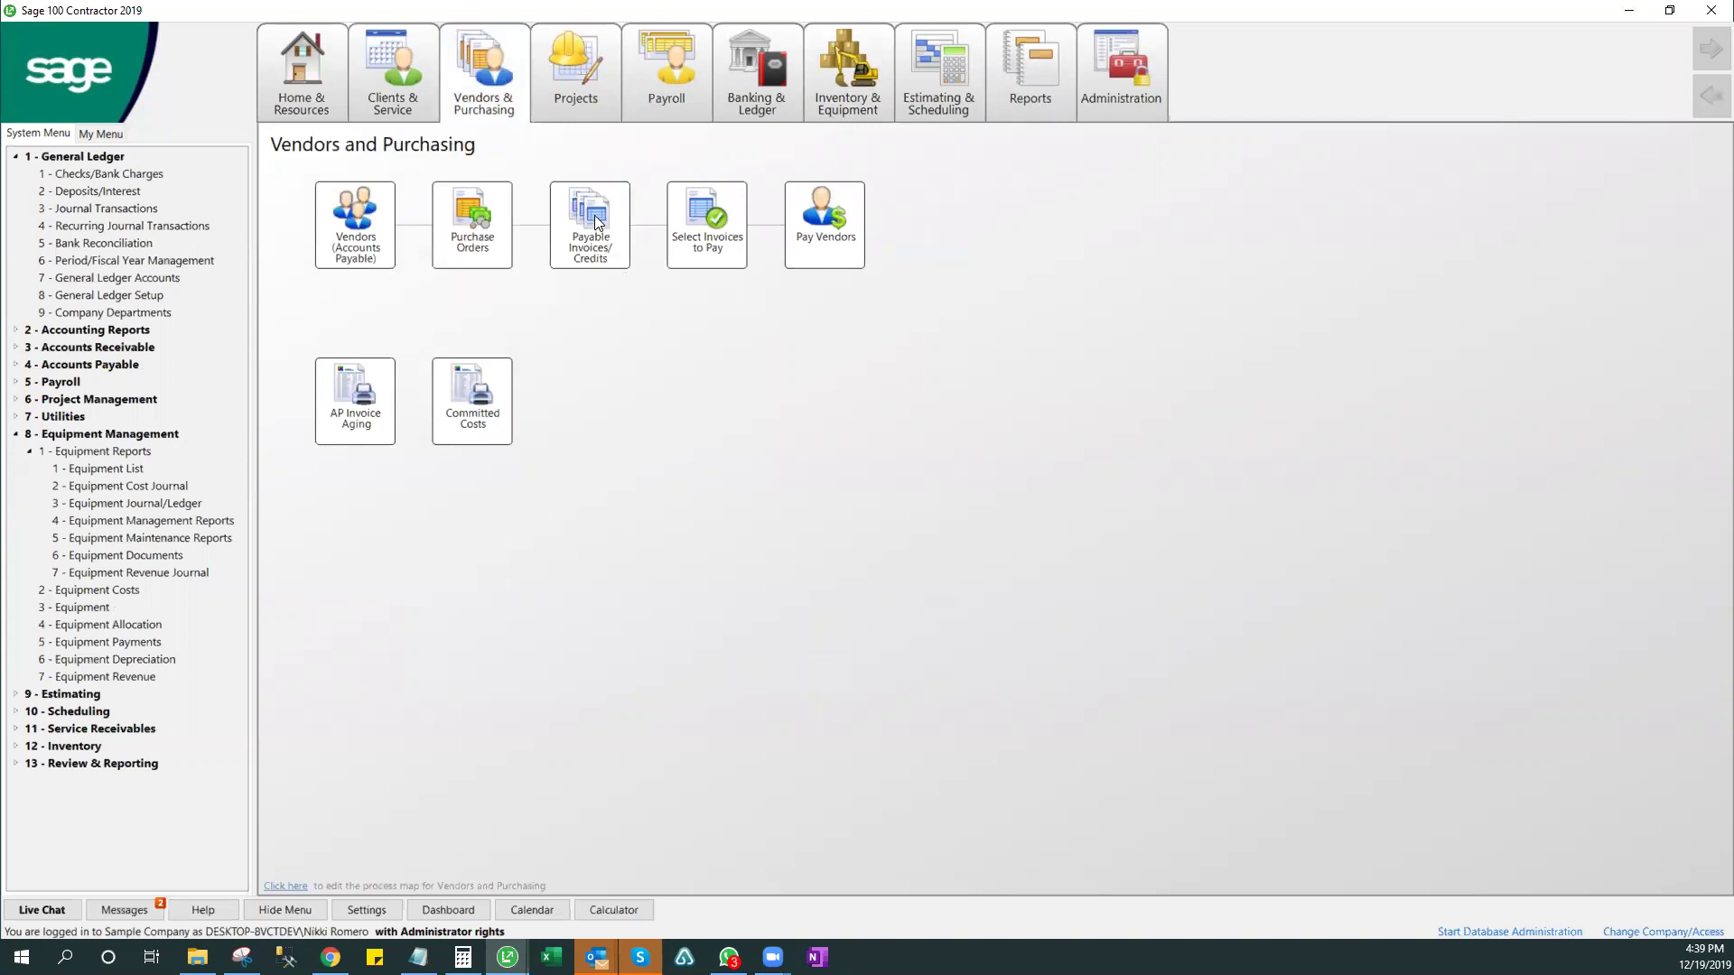
left_click(860, 234)
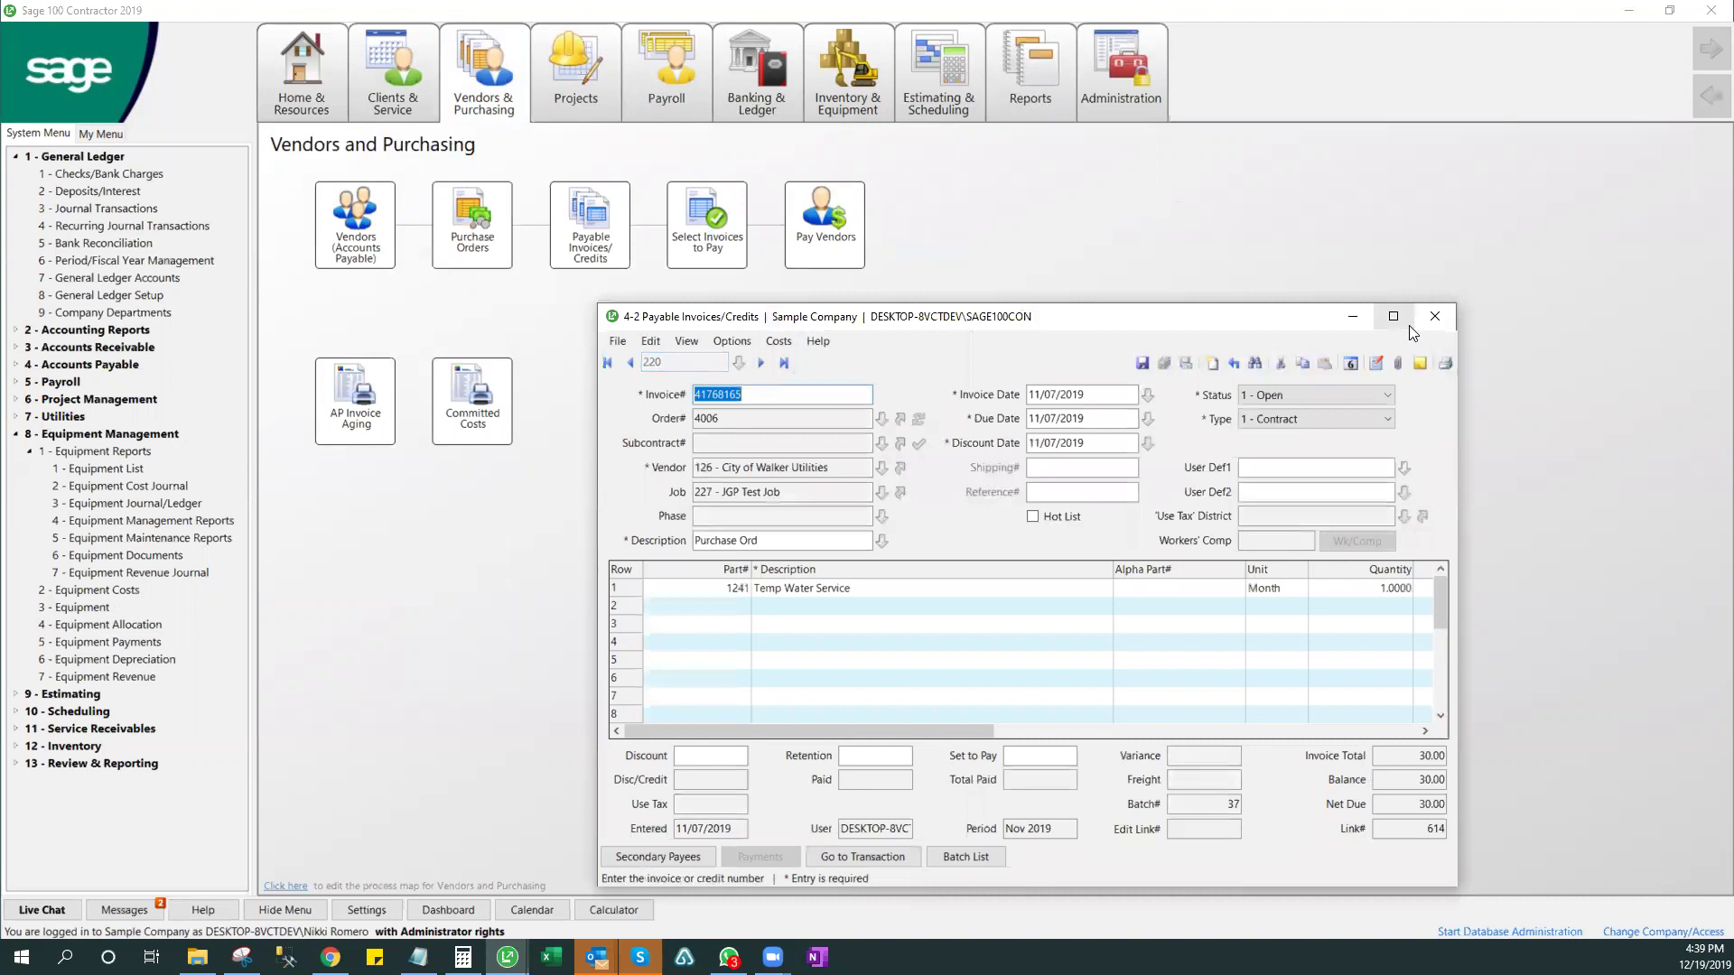
left_click(1400, 317)
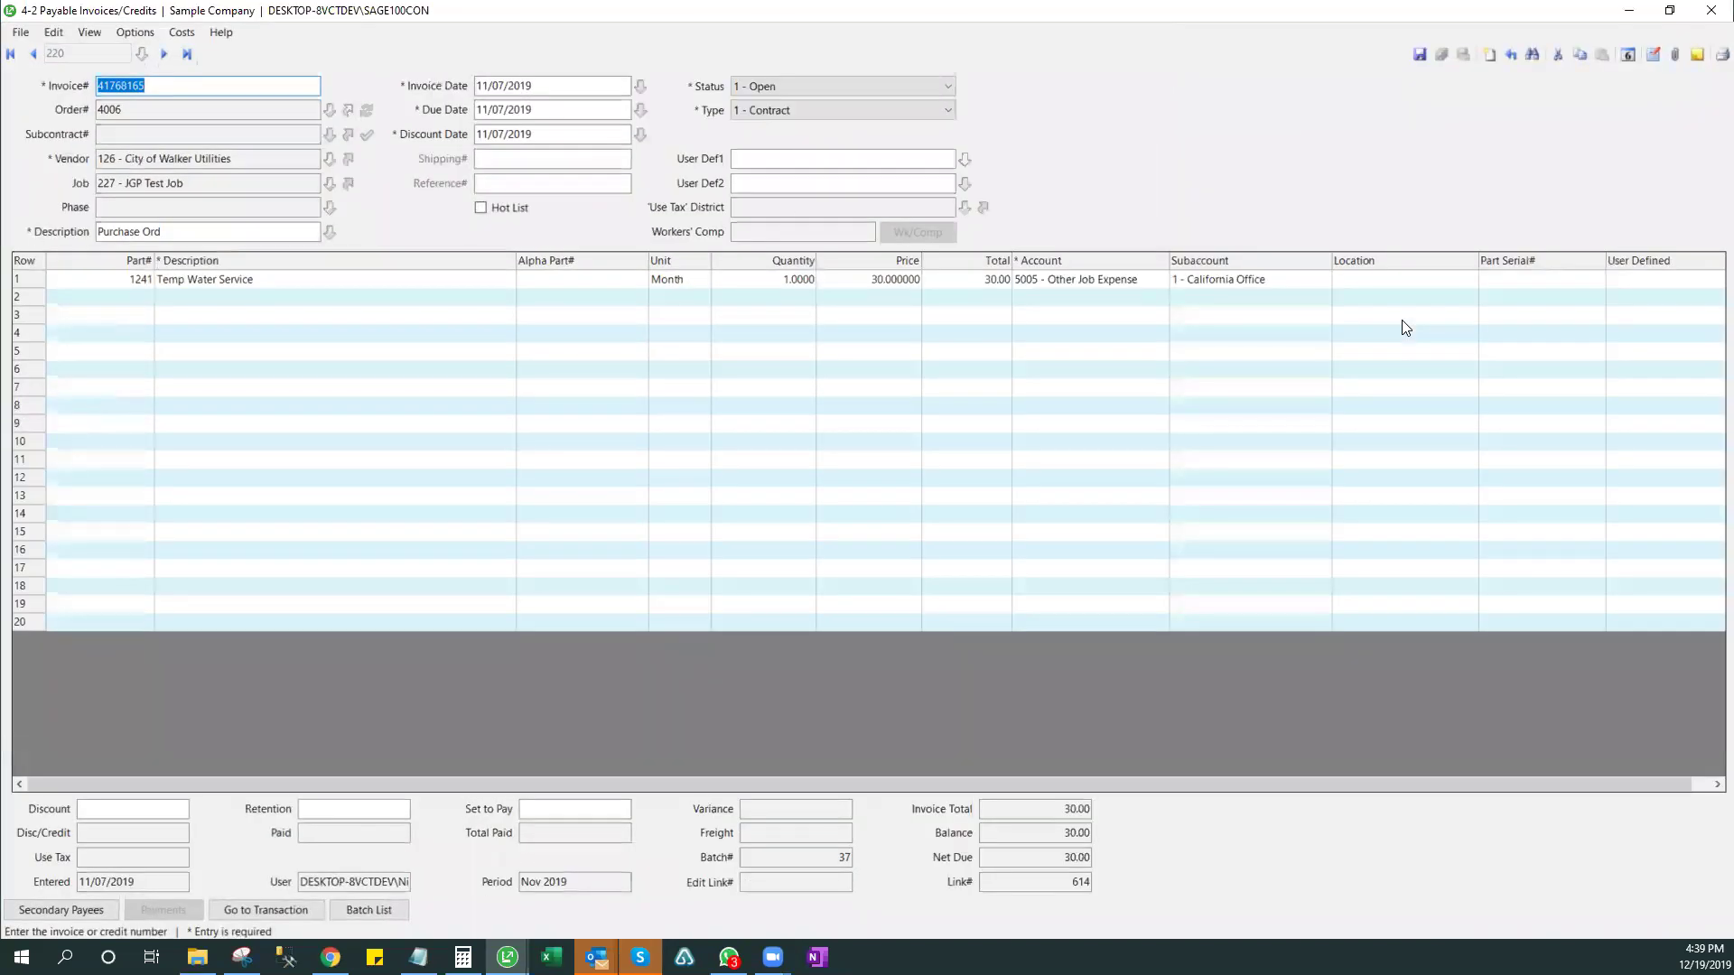
left_click(1099, 286)
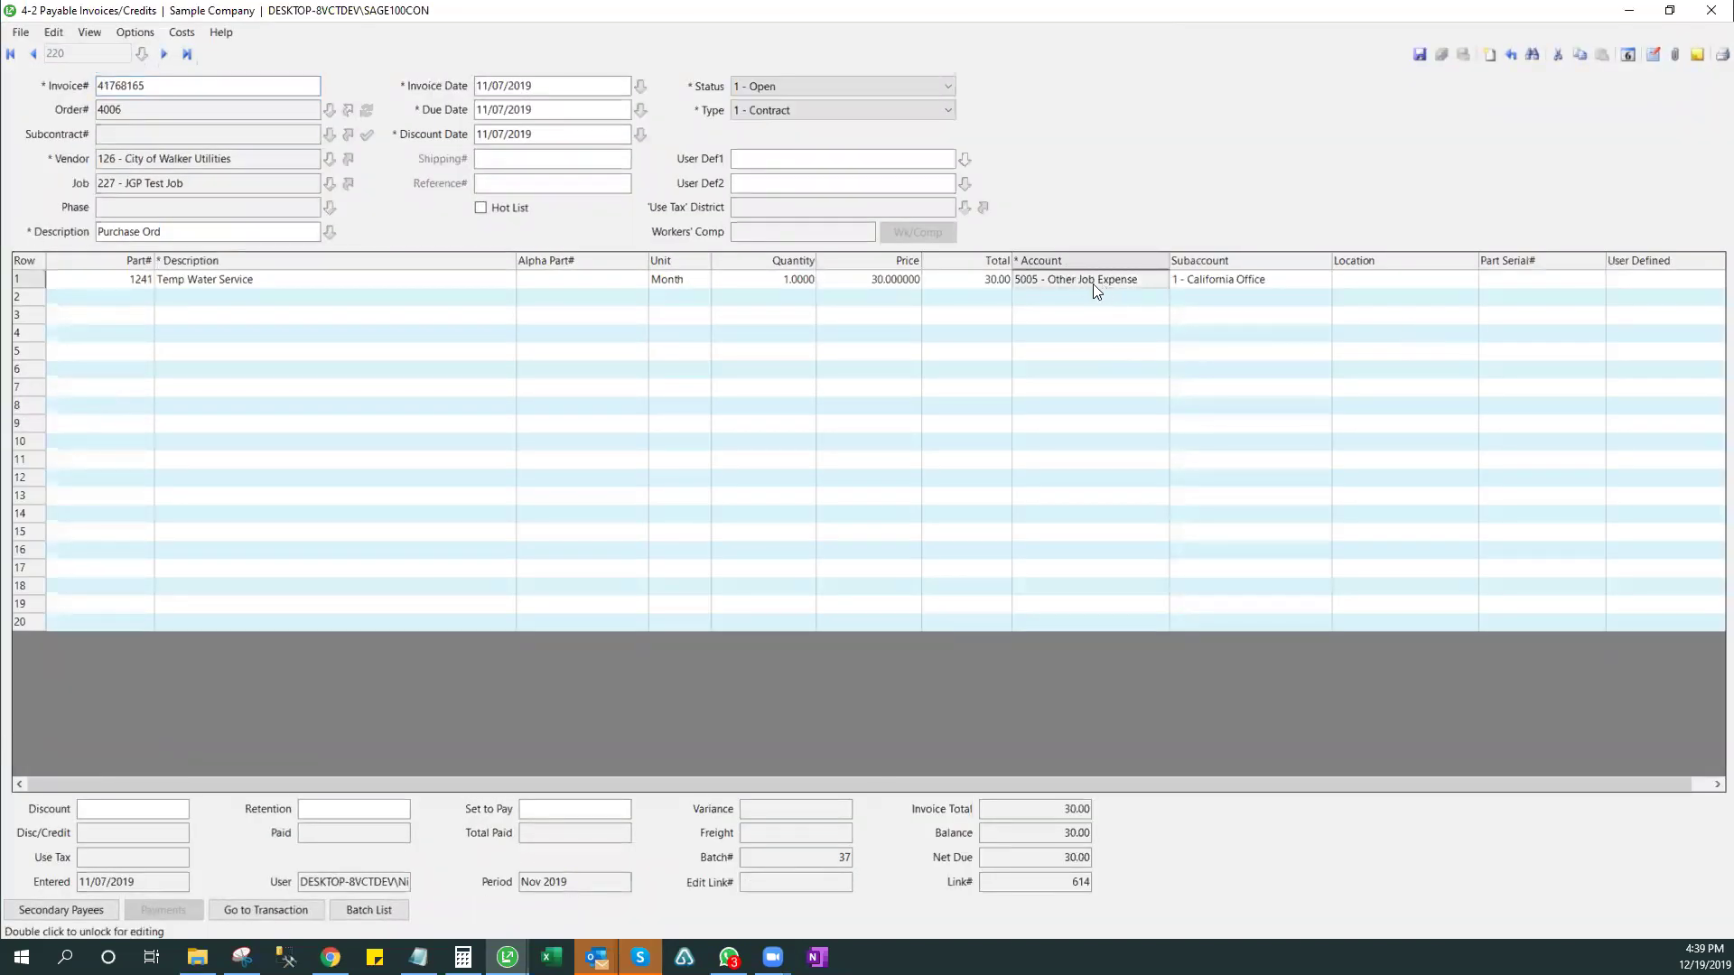
- Review the invoice's job cost records, then start a new blank invoice
left_click(181, 33)
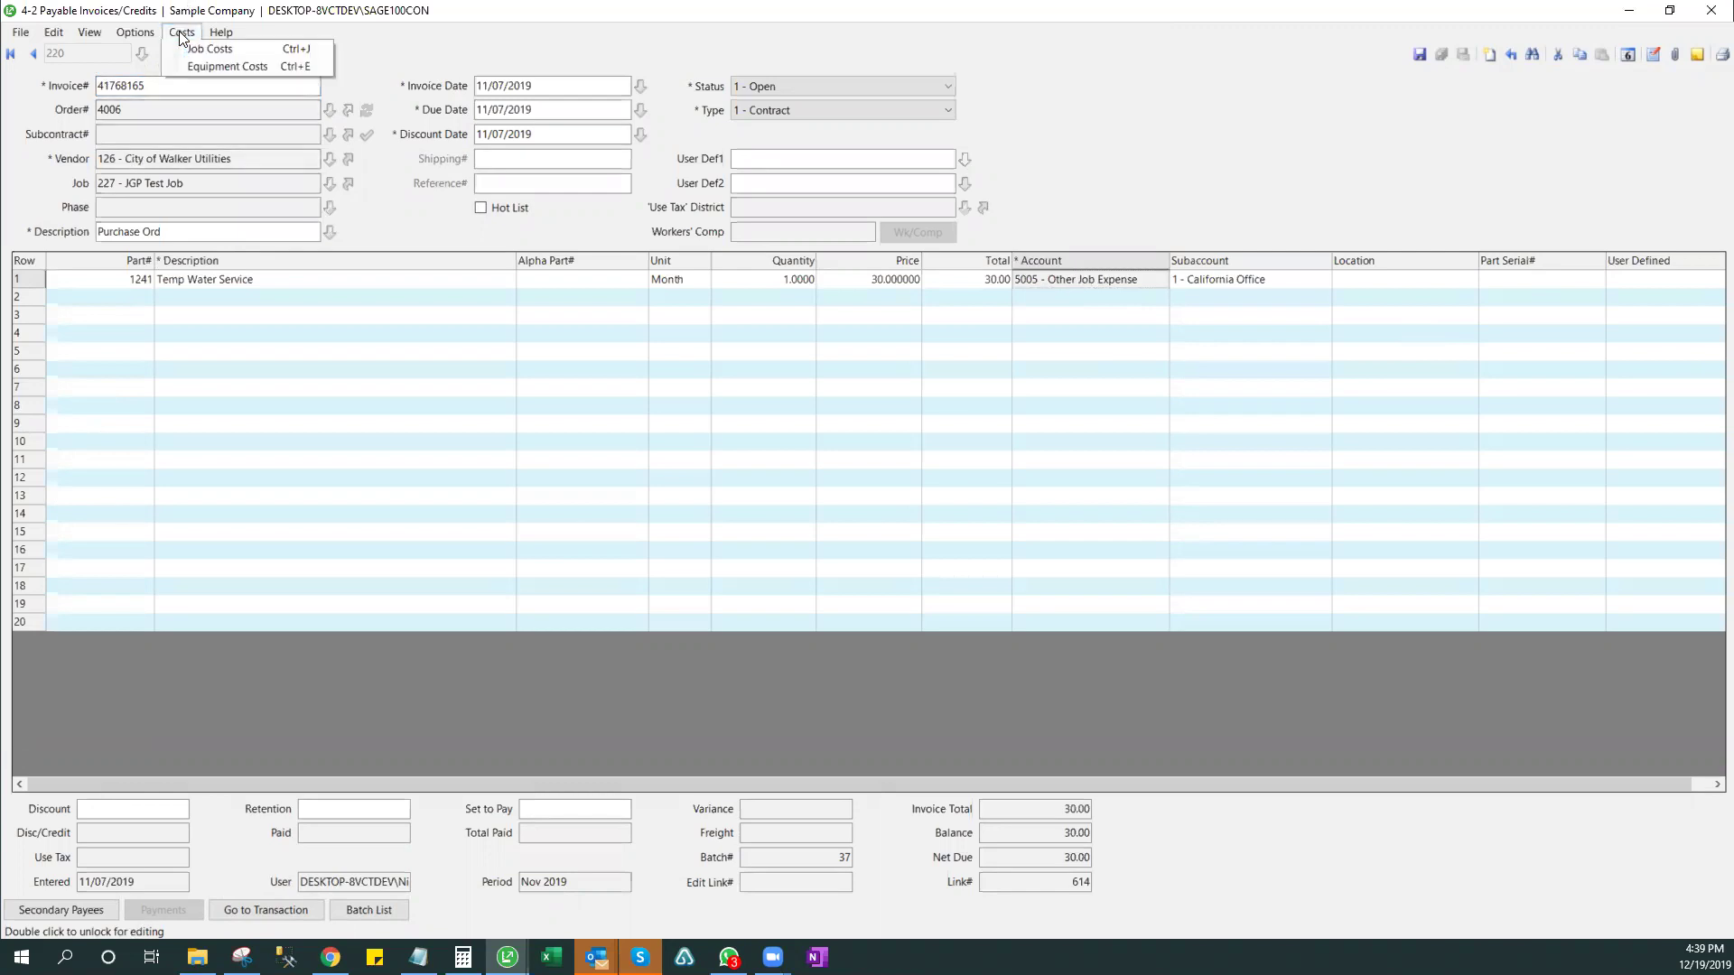
left_click(201, 51)
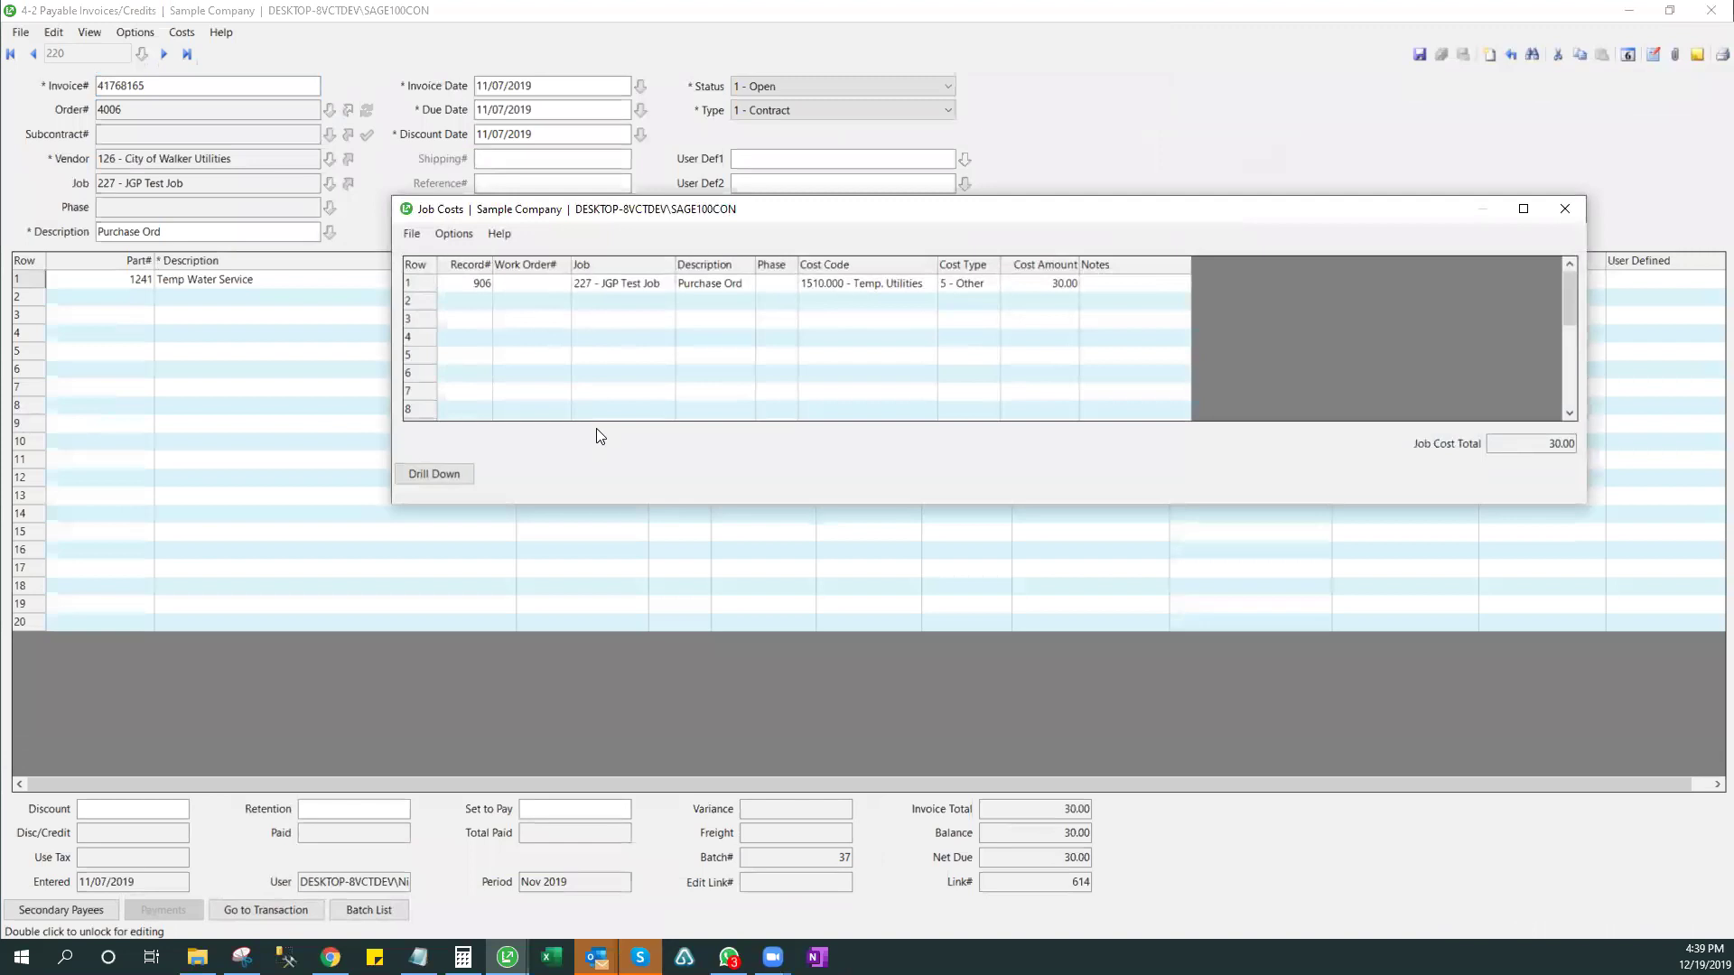
left_click(1565, 210)
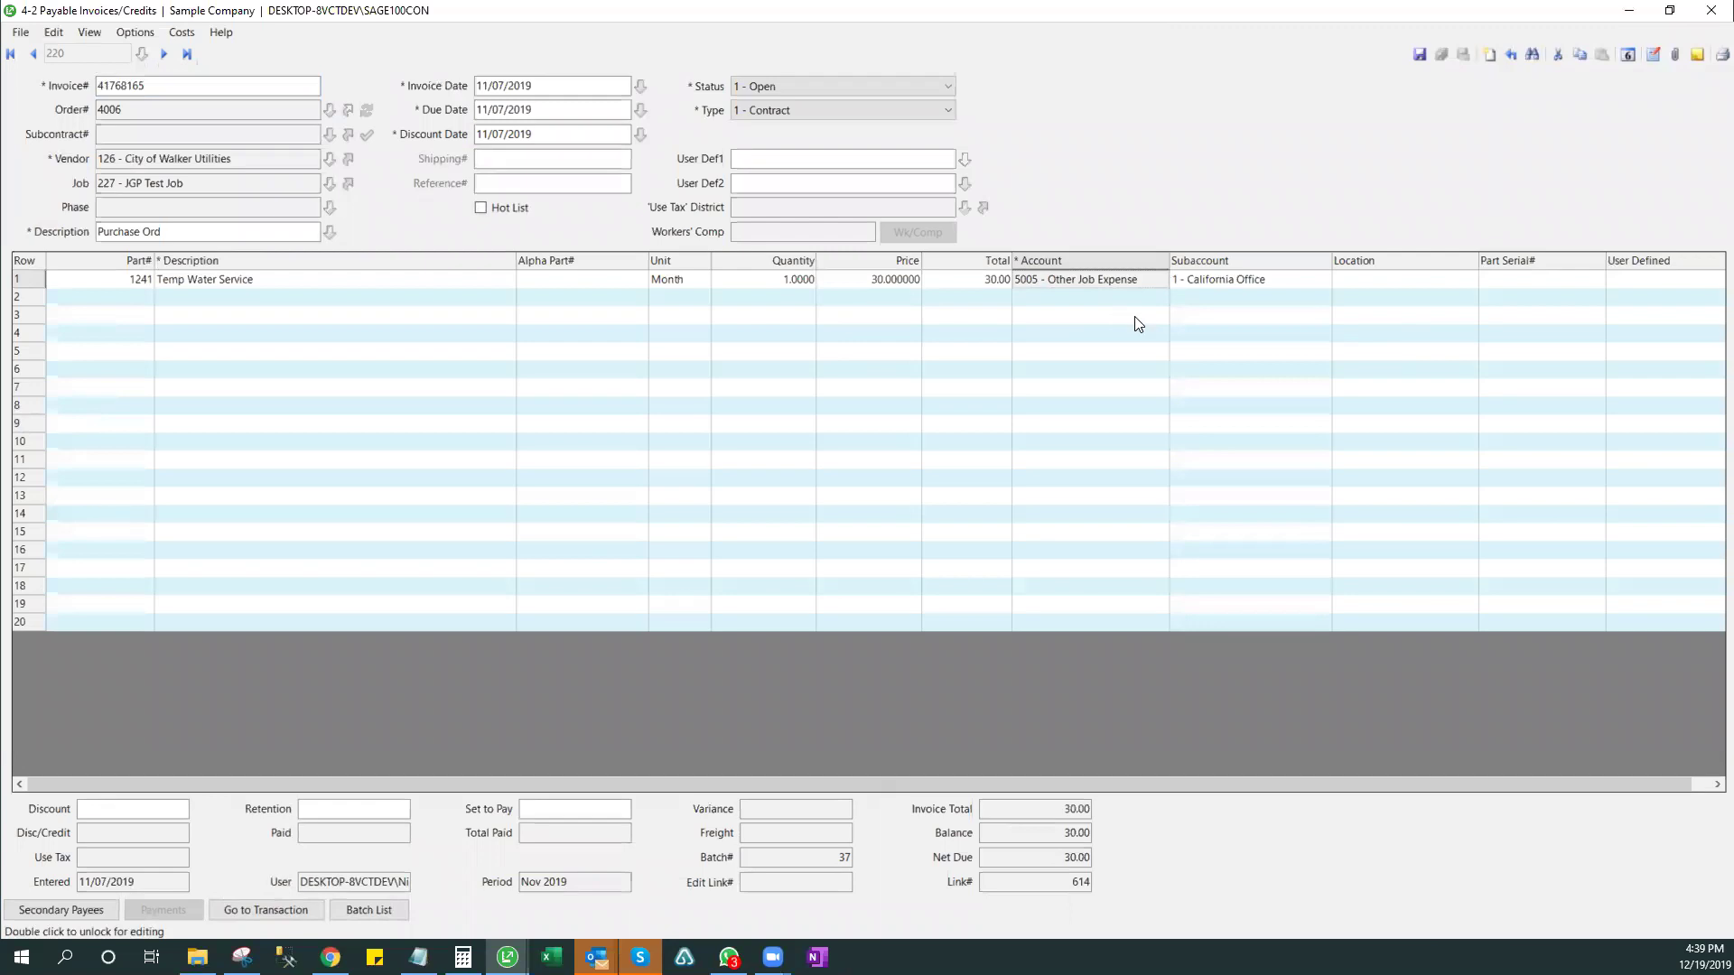
left_click(1485, 58)
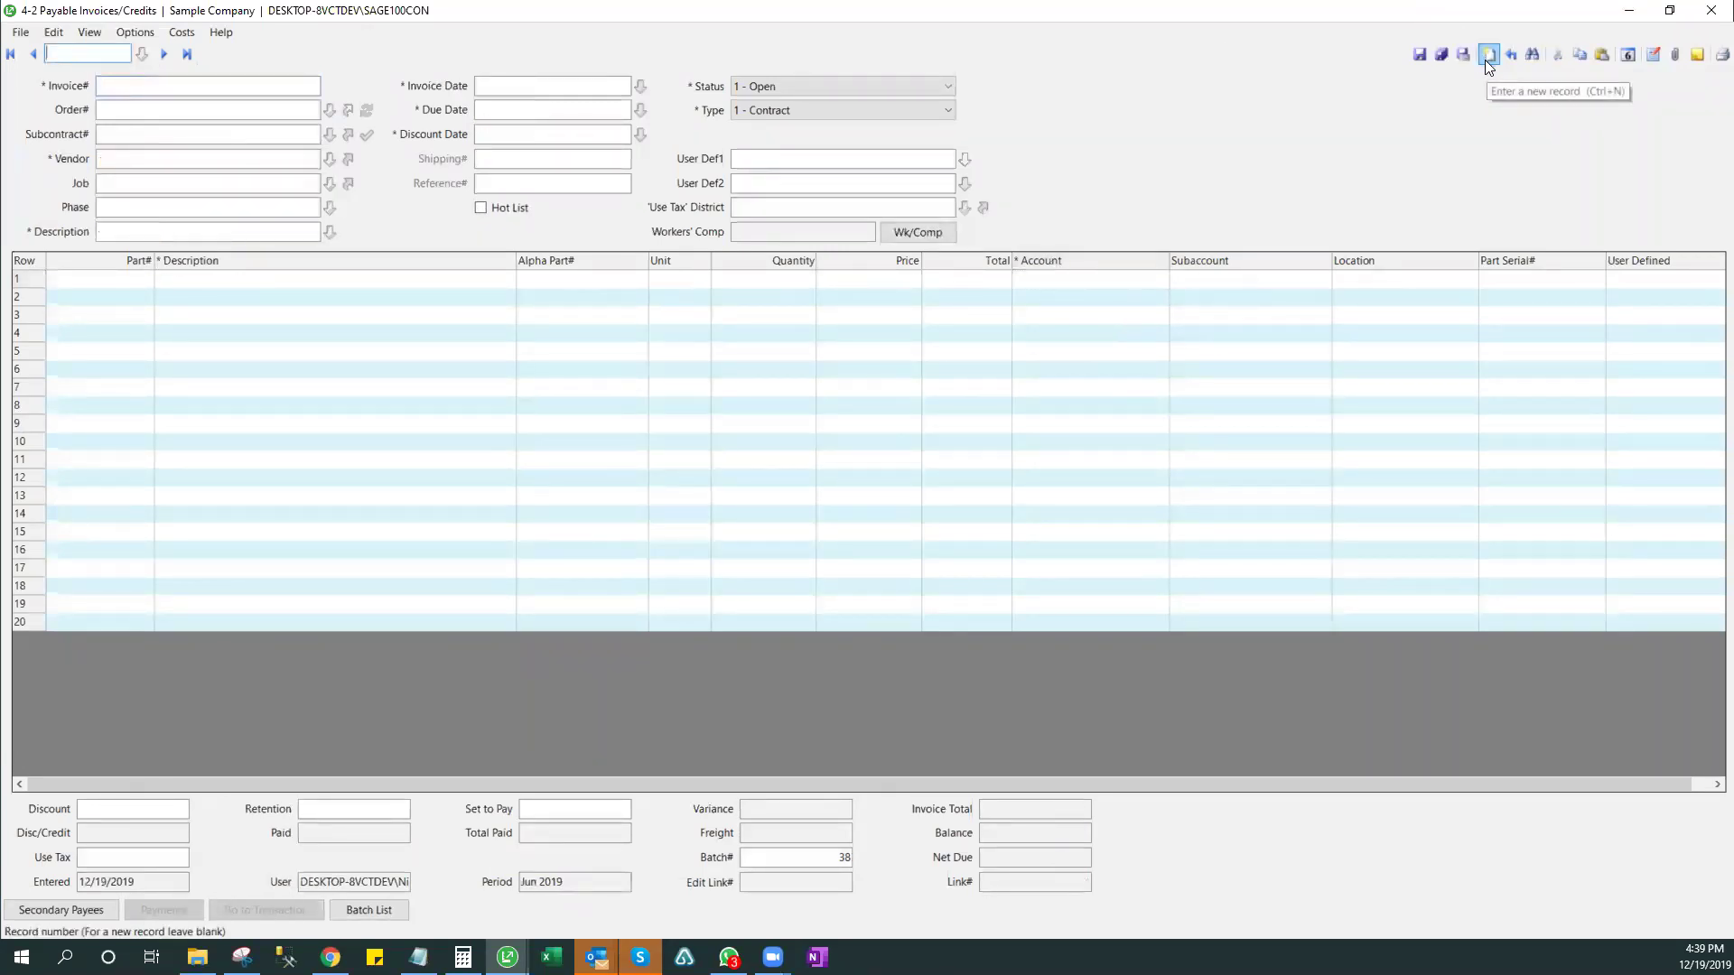
- Enter invoice number 485978 and select vendor 1 - Peterson Construction
type("485978")
key("Tab")
key("Tab")
type("equi")
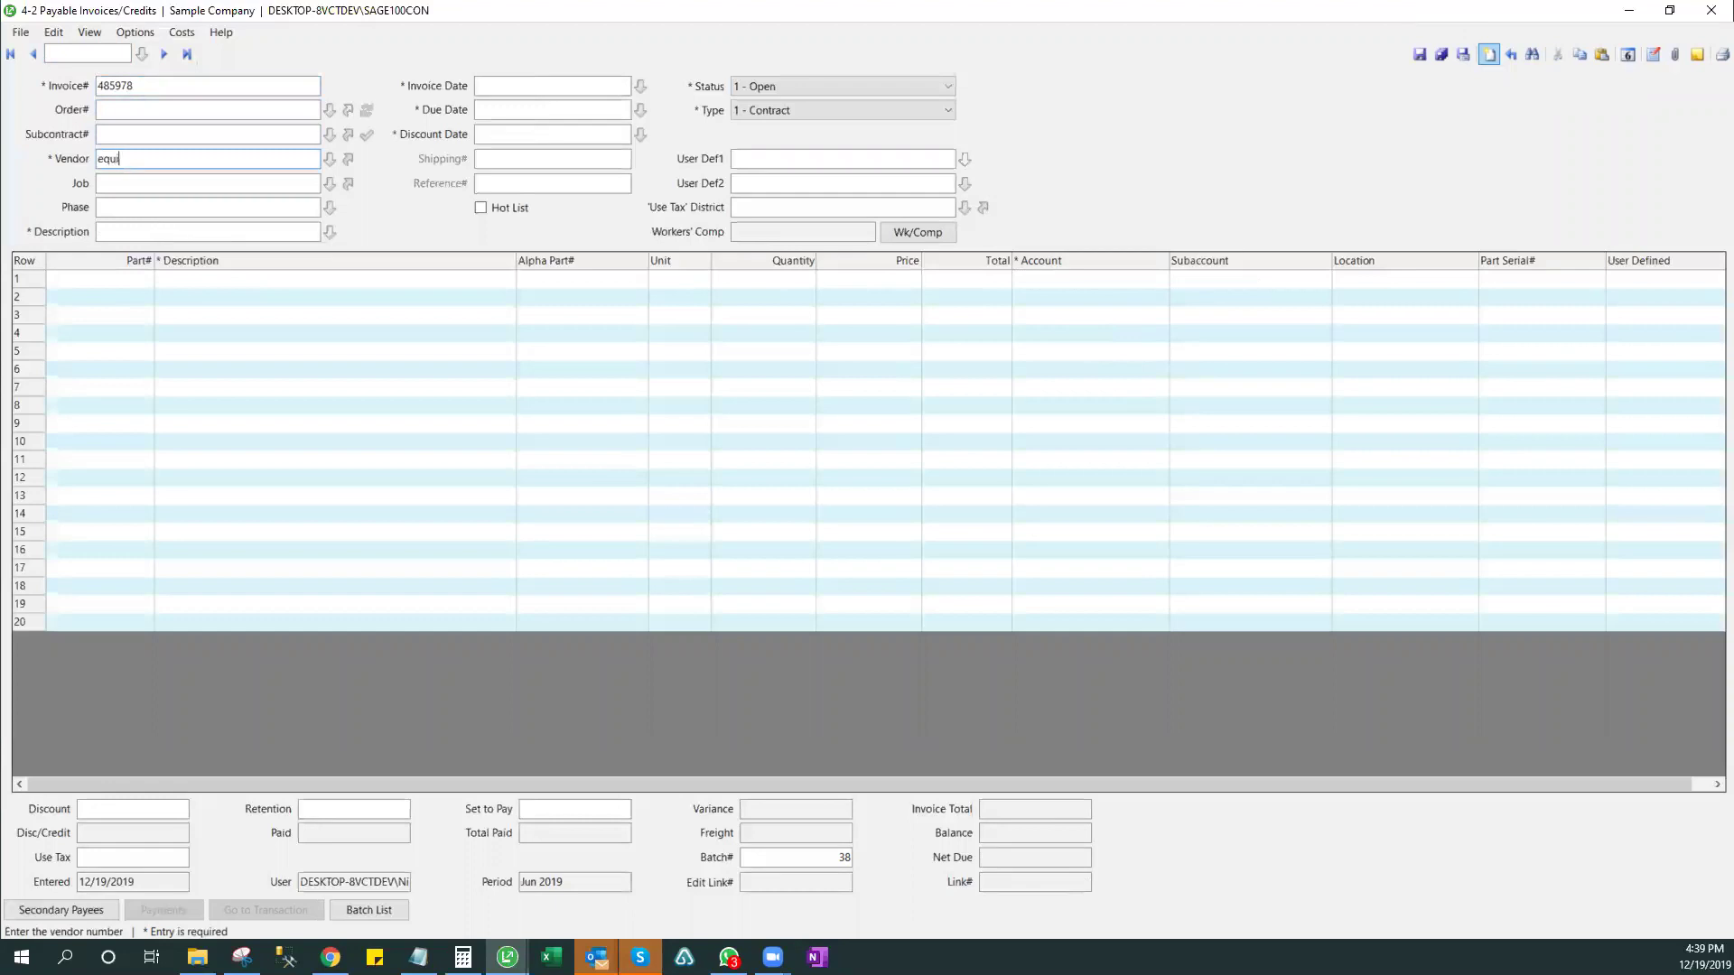
left_click(1487, 57)
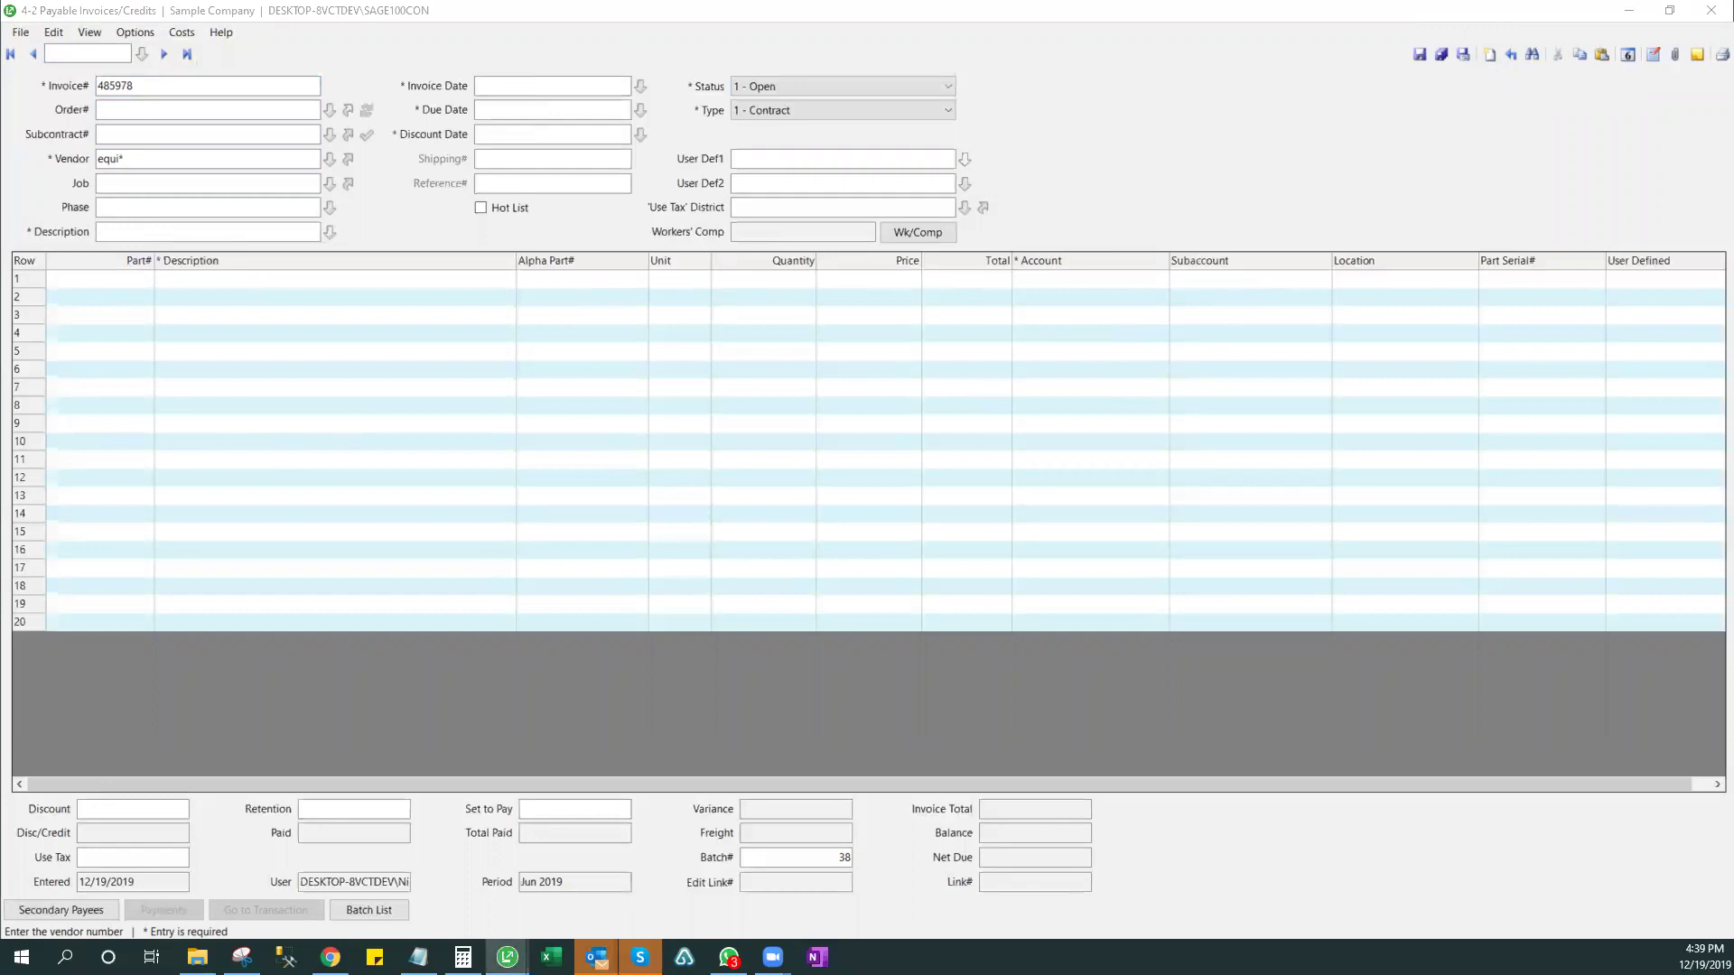
key("Tab")
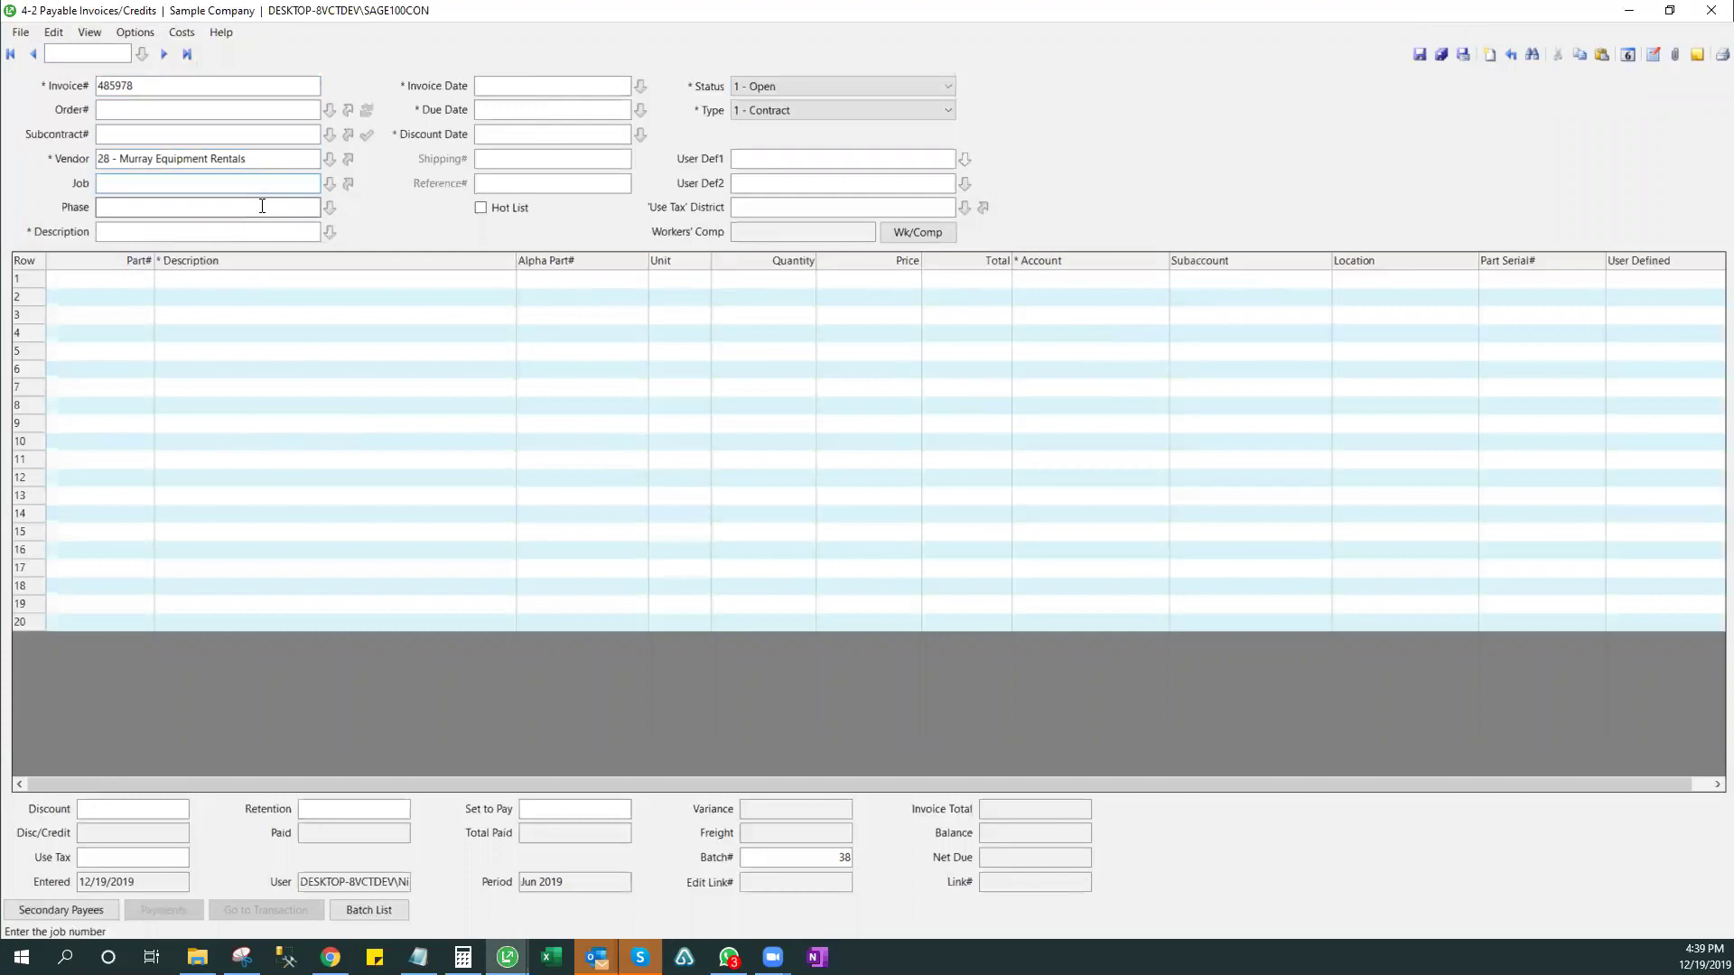
key("Tab")
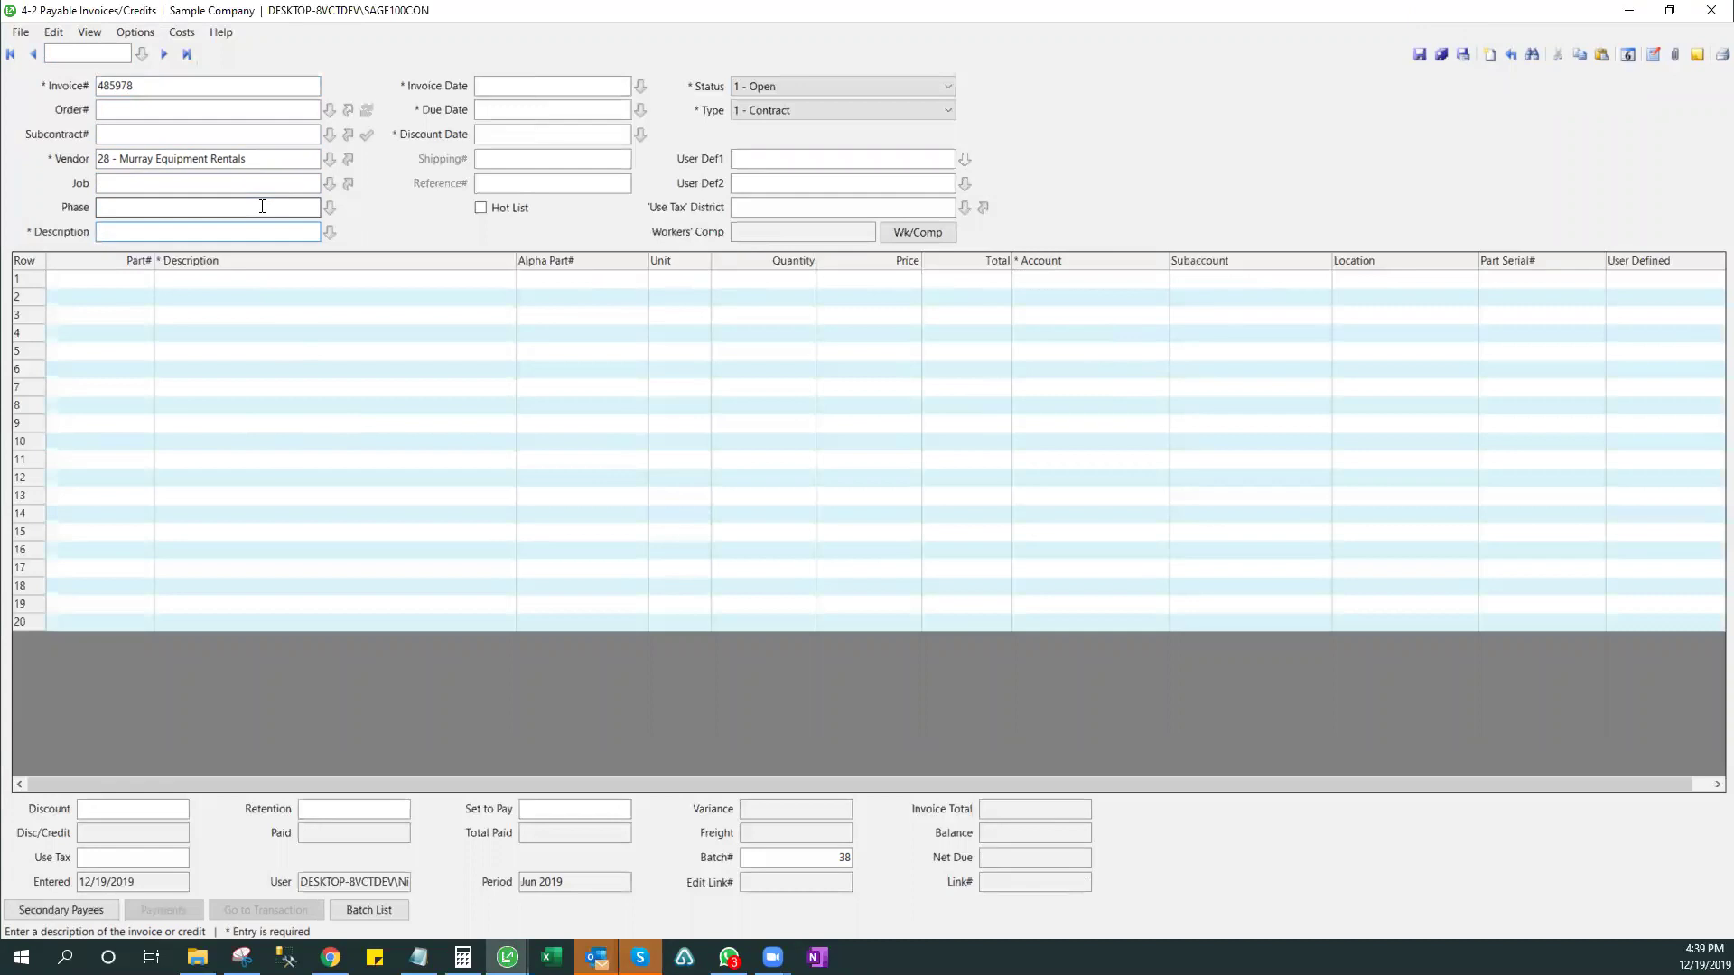
left_click(279, 159)
type("replaces")
key("Return")
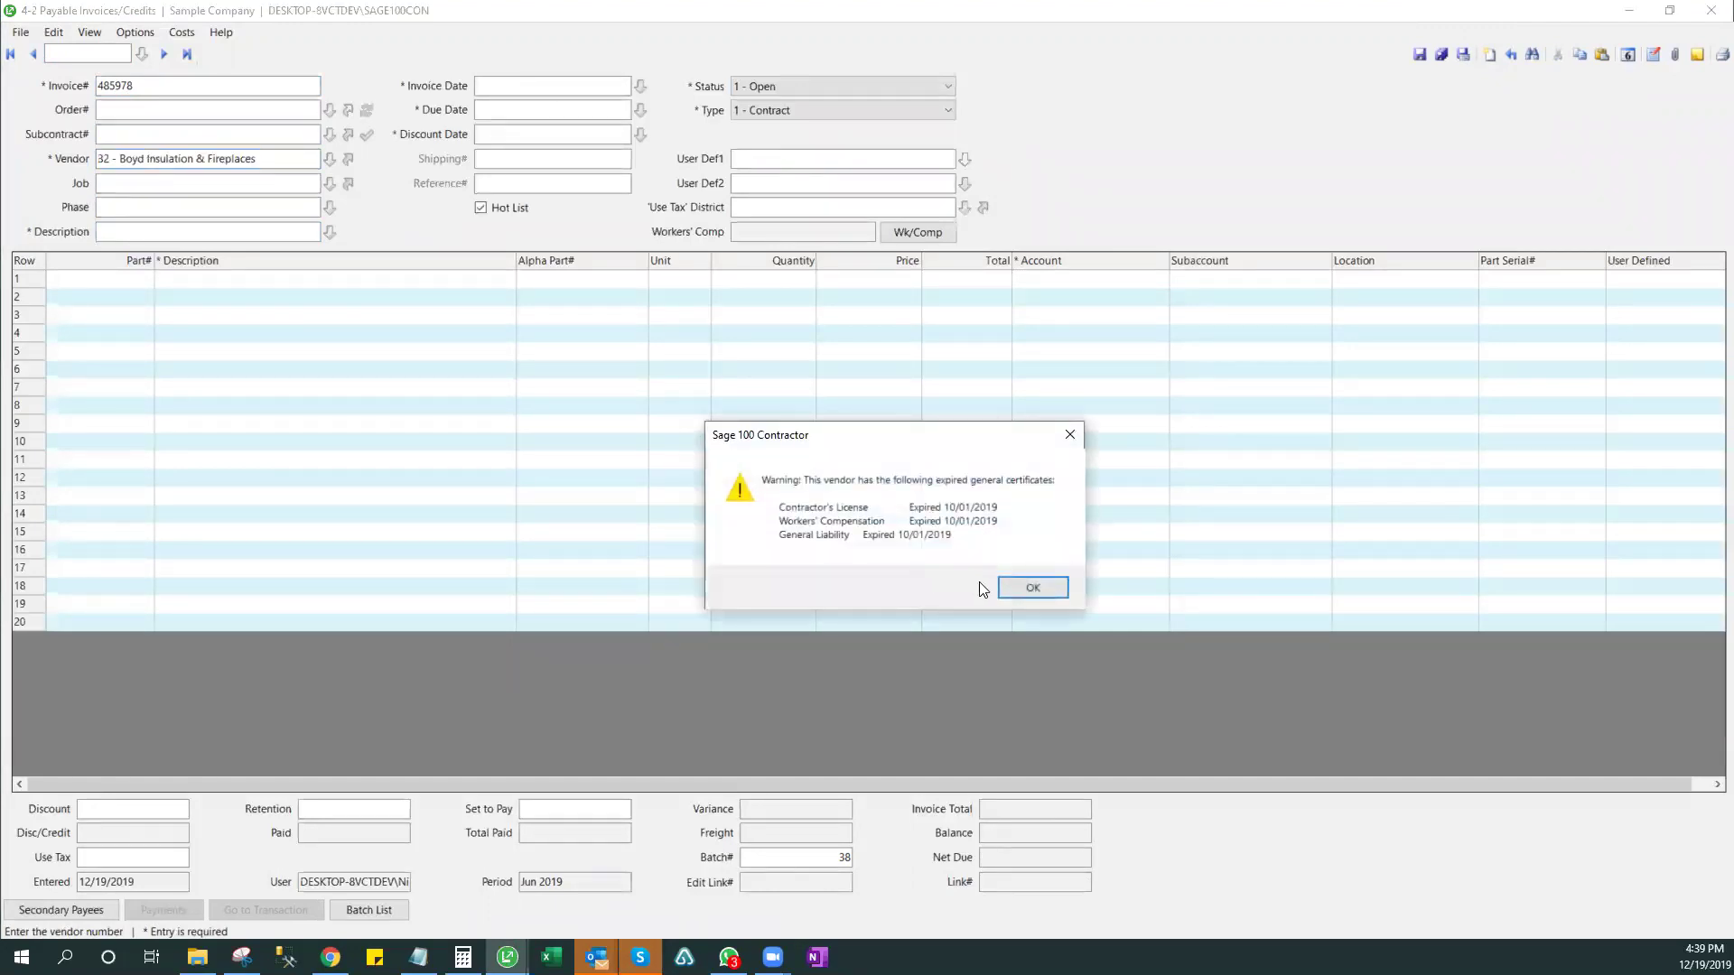
key("Return")
left_click(284, 158)
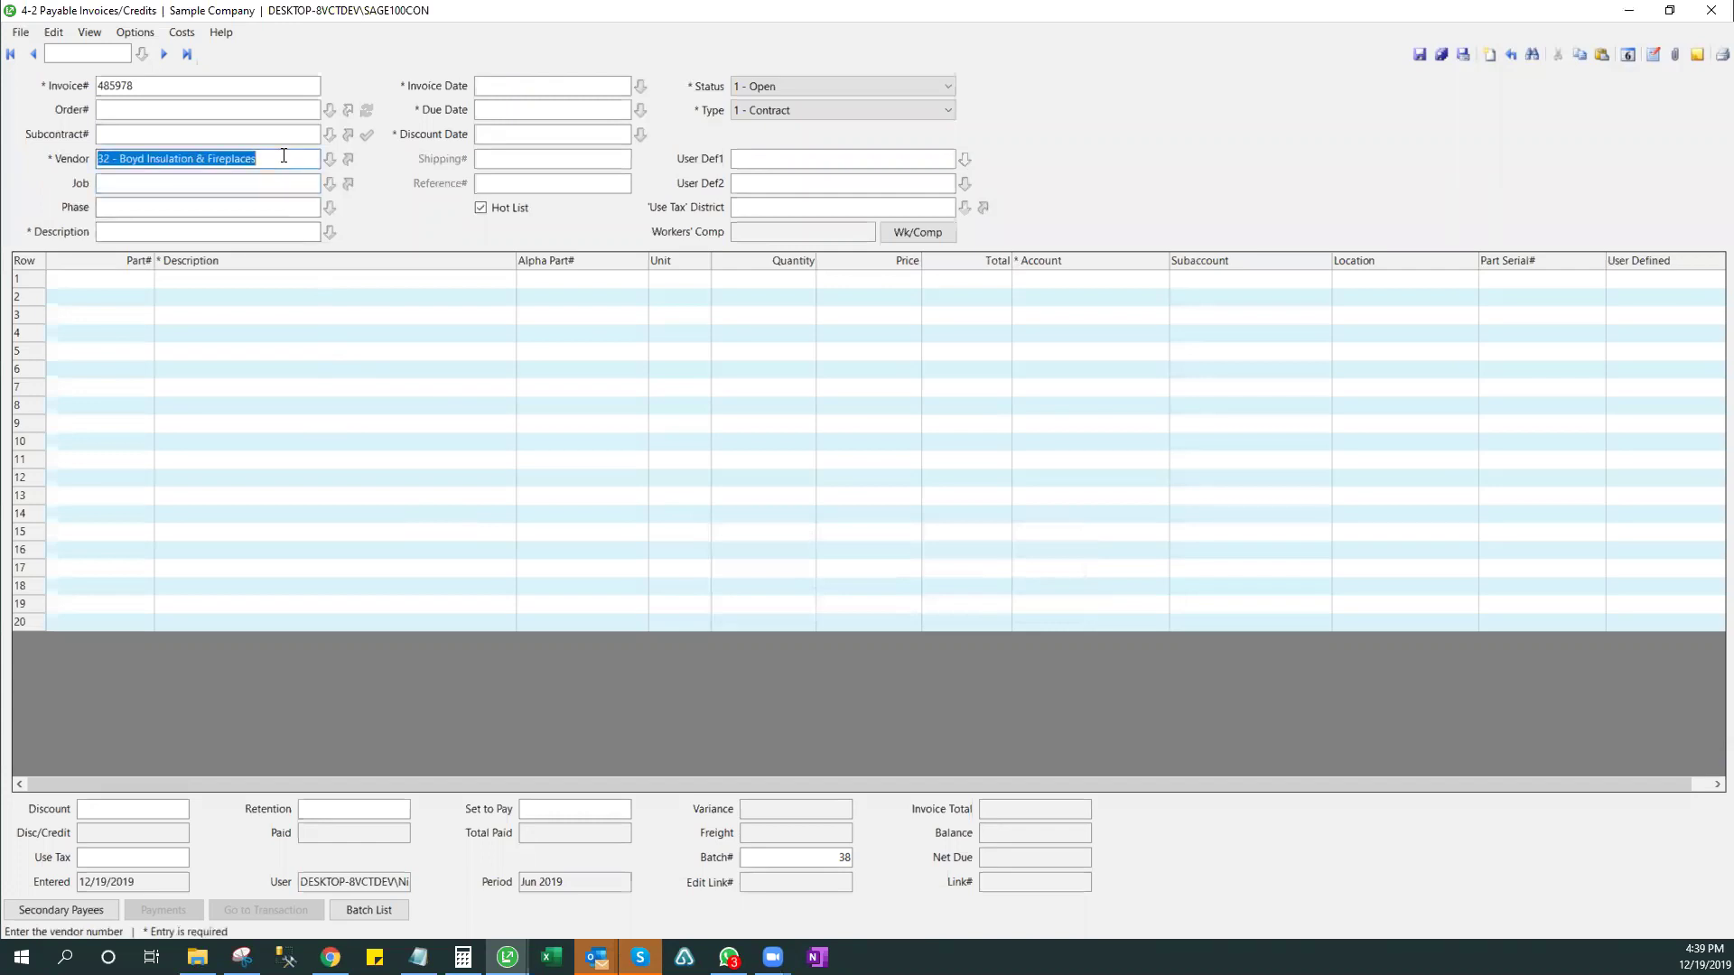
type("1")
key("Return")
- Add description Equipment Repair, date 12/19/2019, and an Equipment Repair line of quantity 1 at 5,000
key("Return")
key("Return")
type("Equipment Repair")
key("Return")
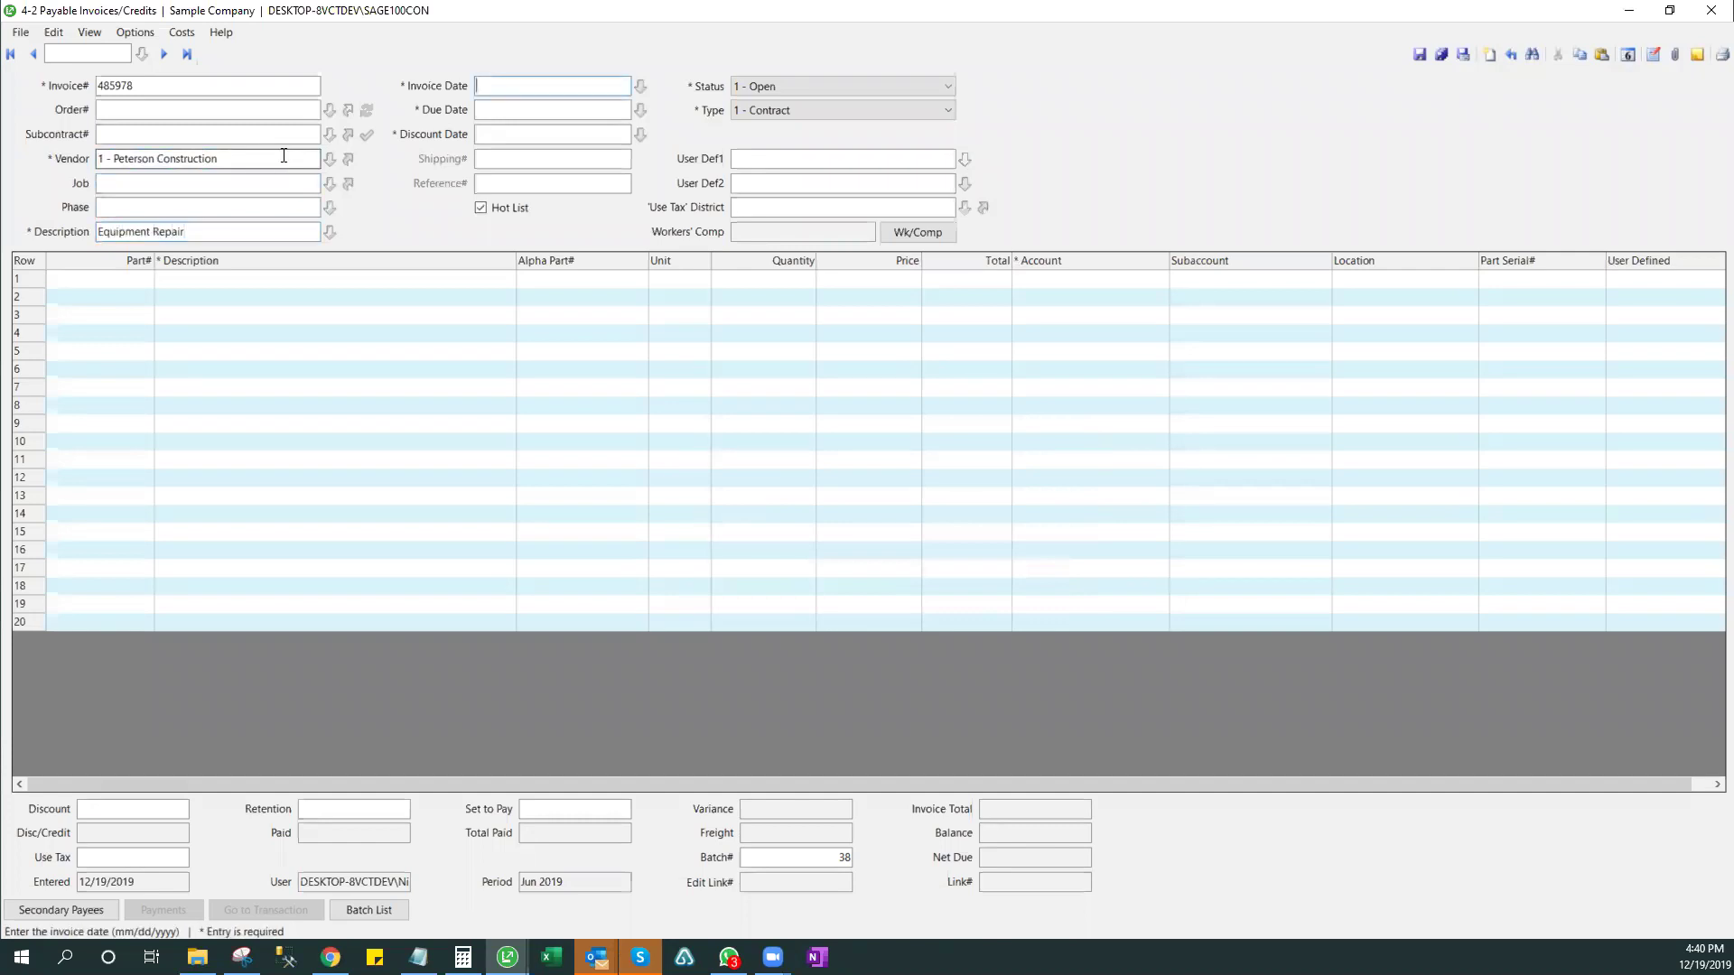
type("1219")
key("Return")
key("Return")
key("Return")
key("Return")
key("Return")
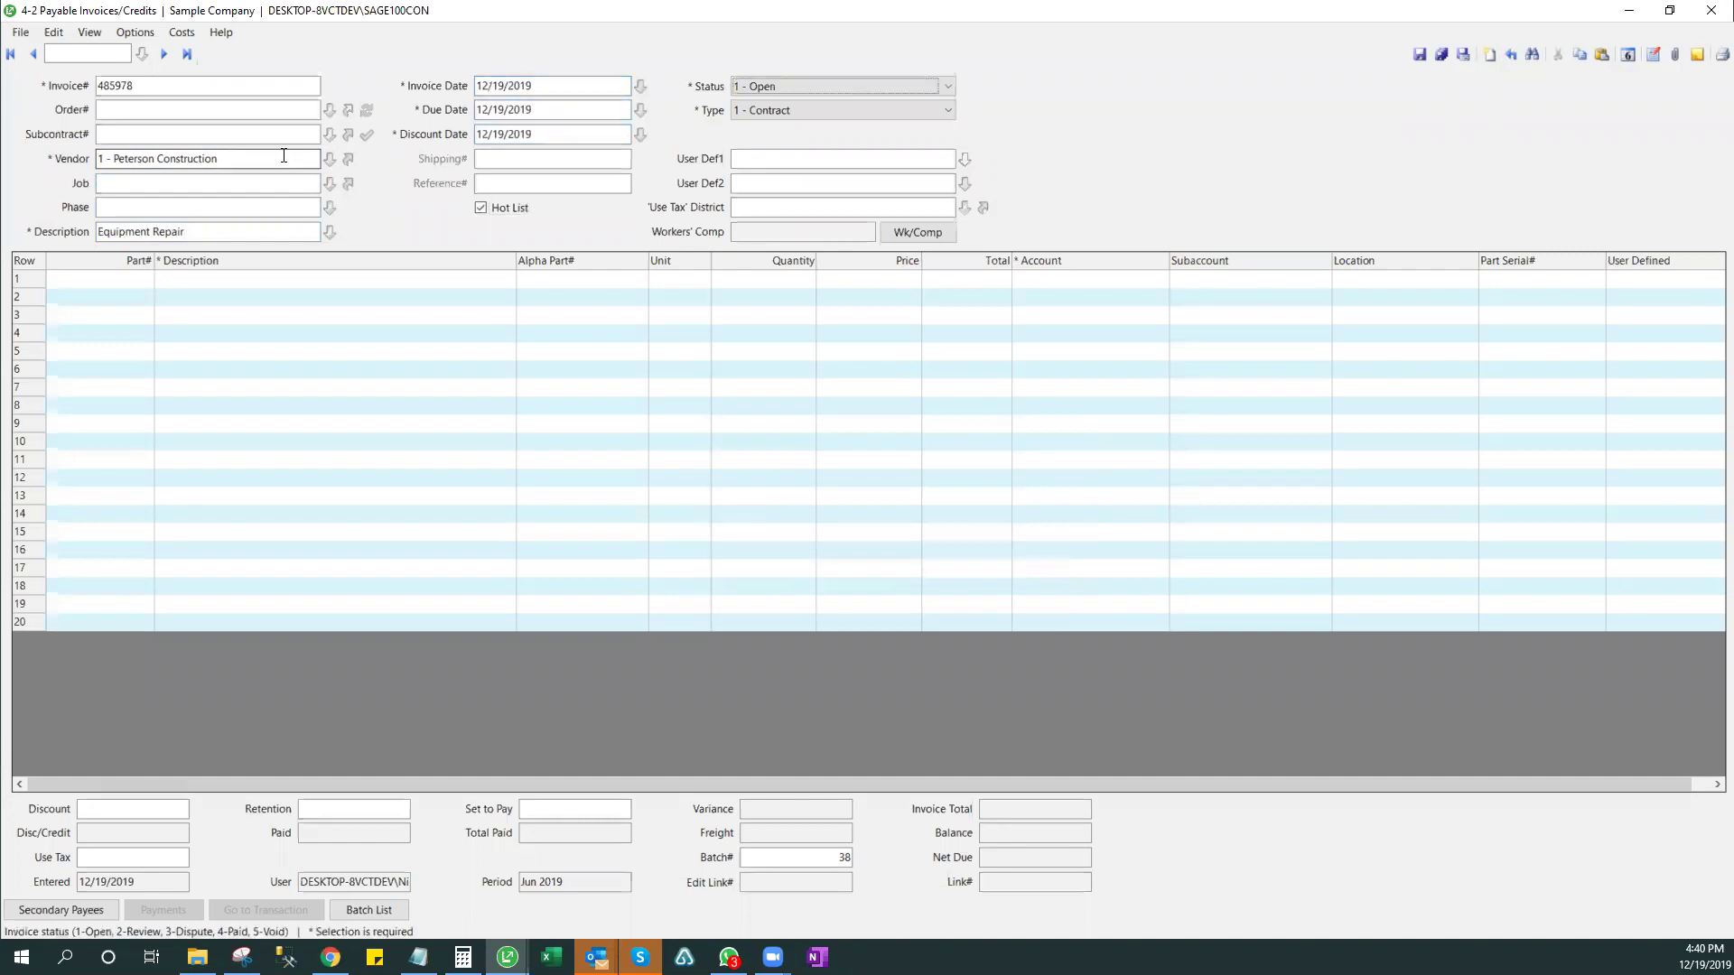
key("Return")
key("Return")
key("Return")
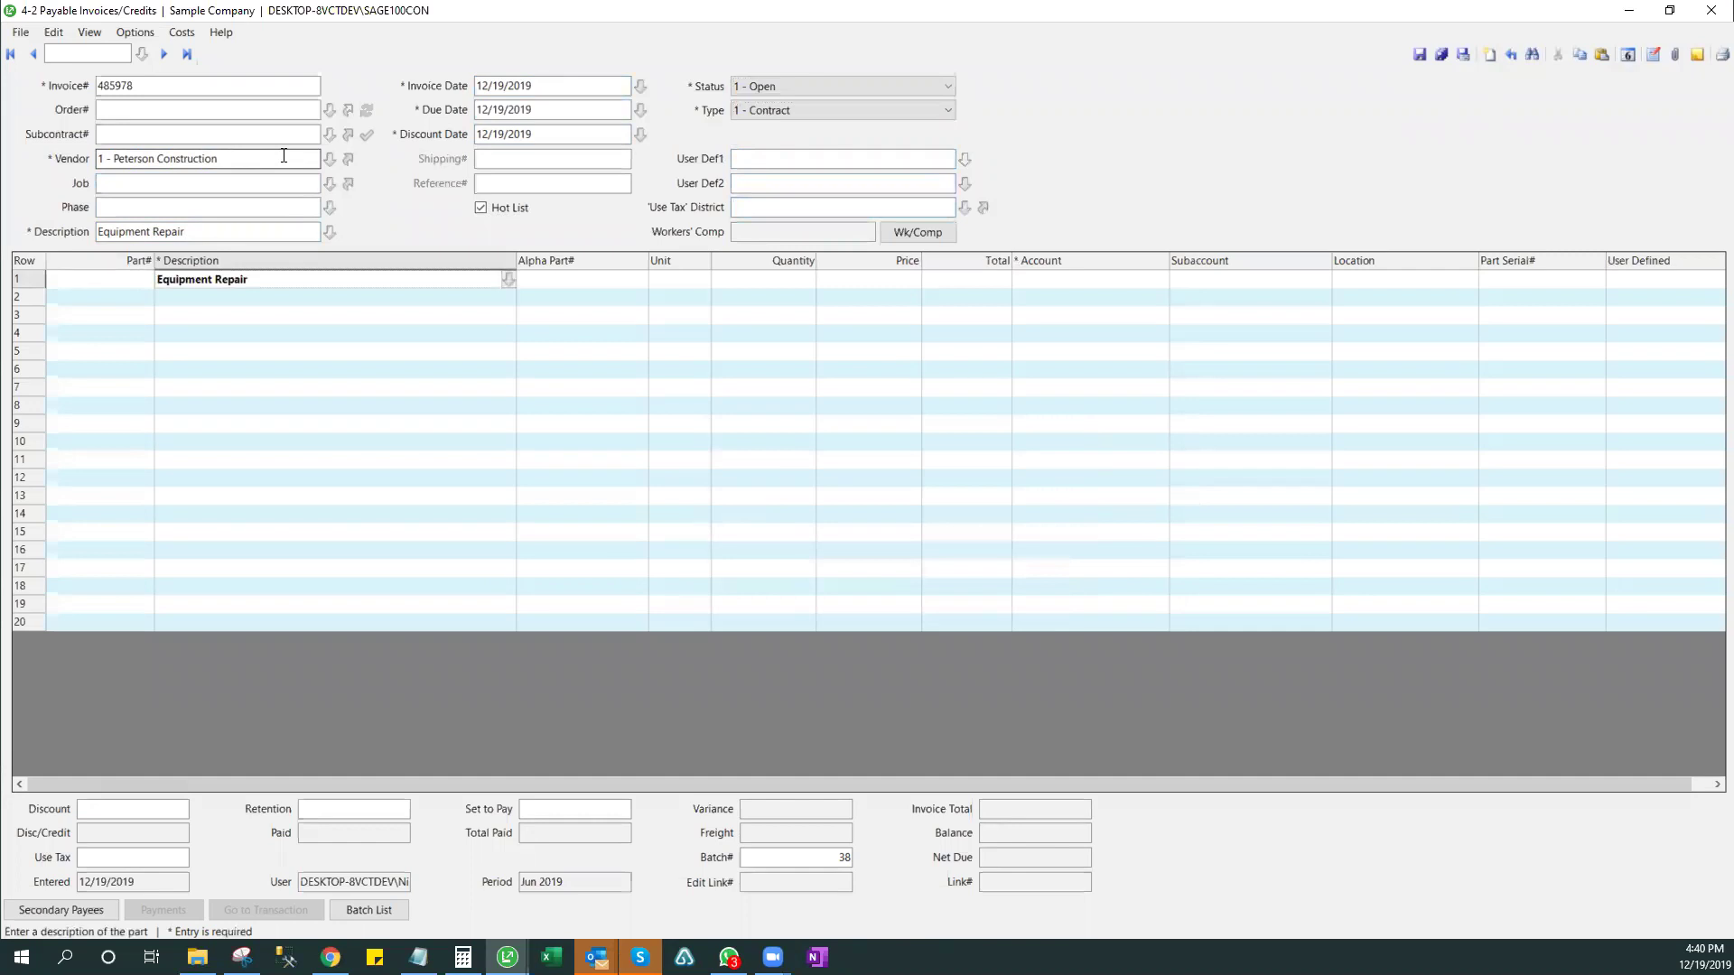
key("Return")
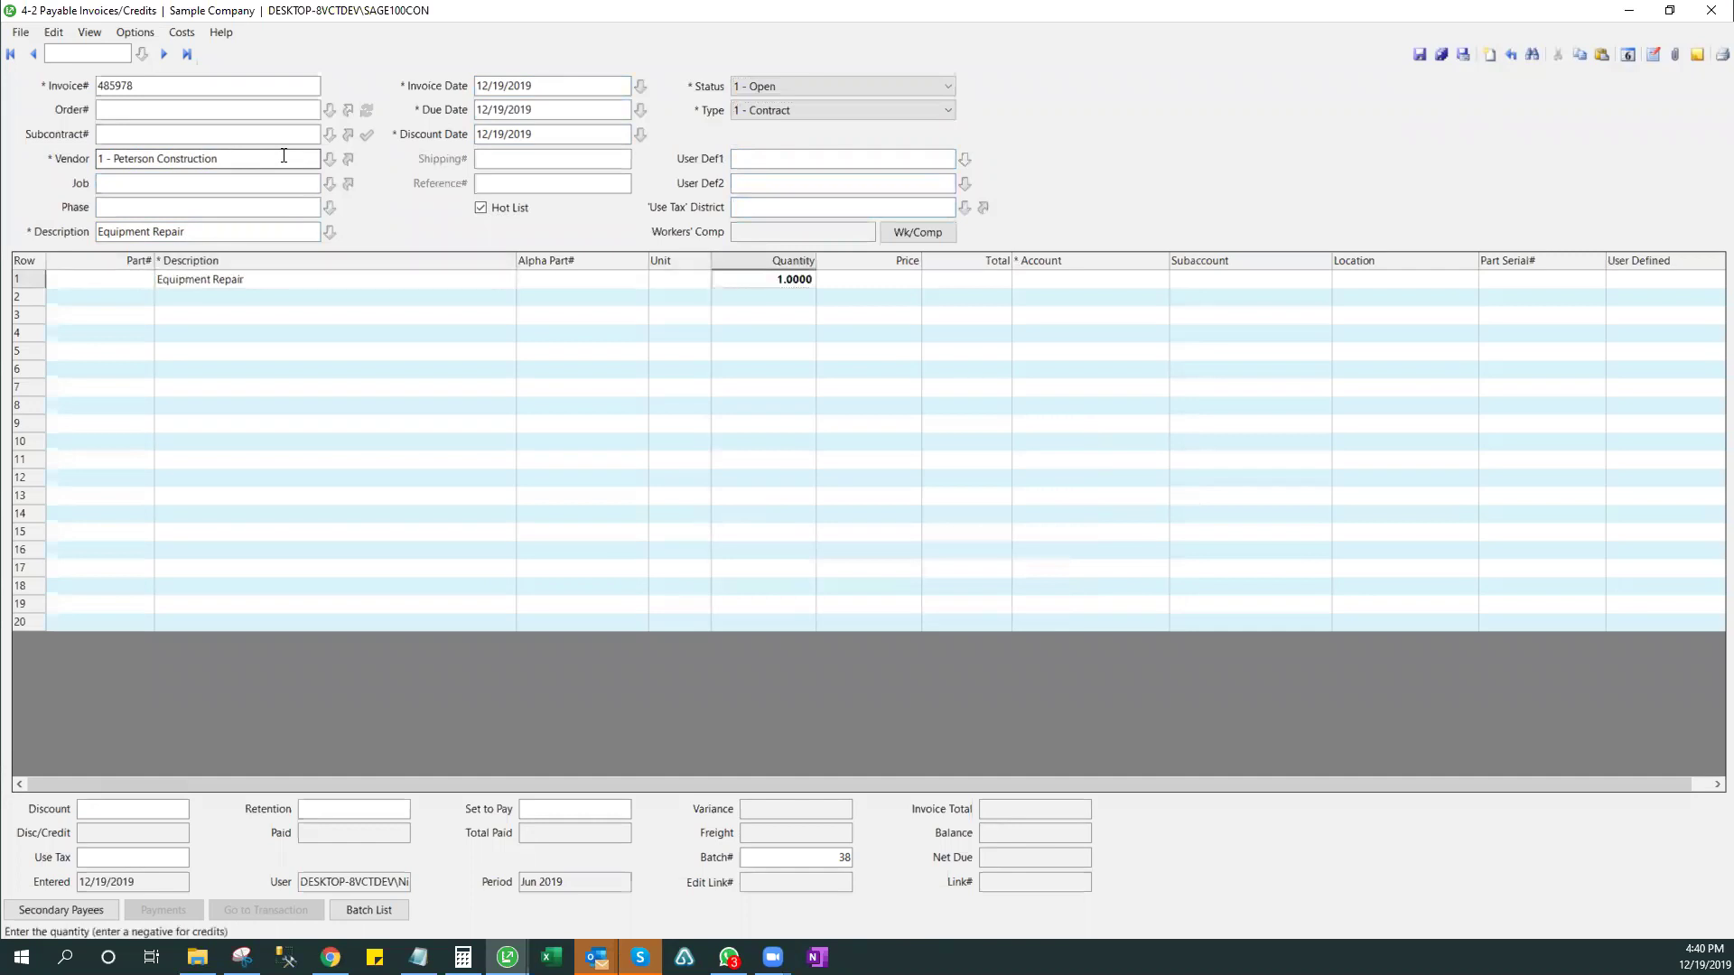
key("Return")
type("5,000")
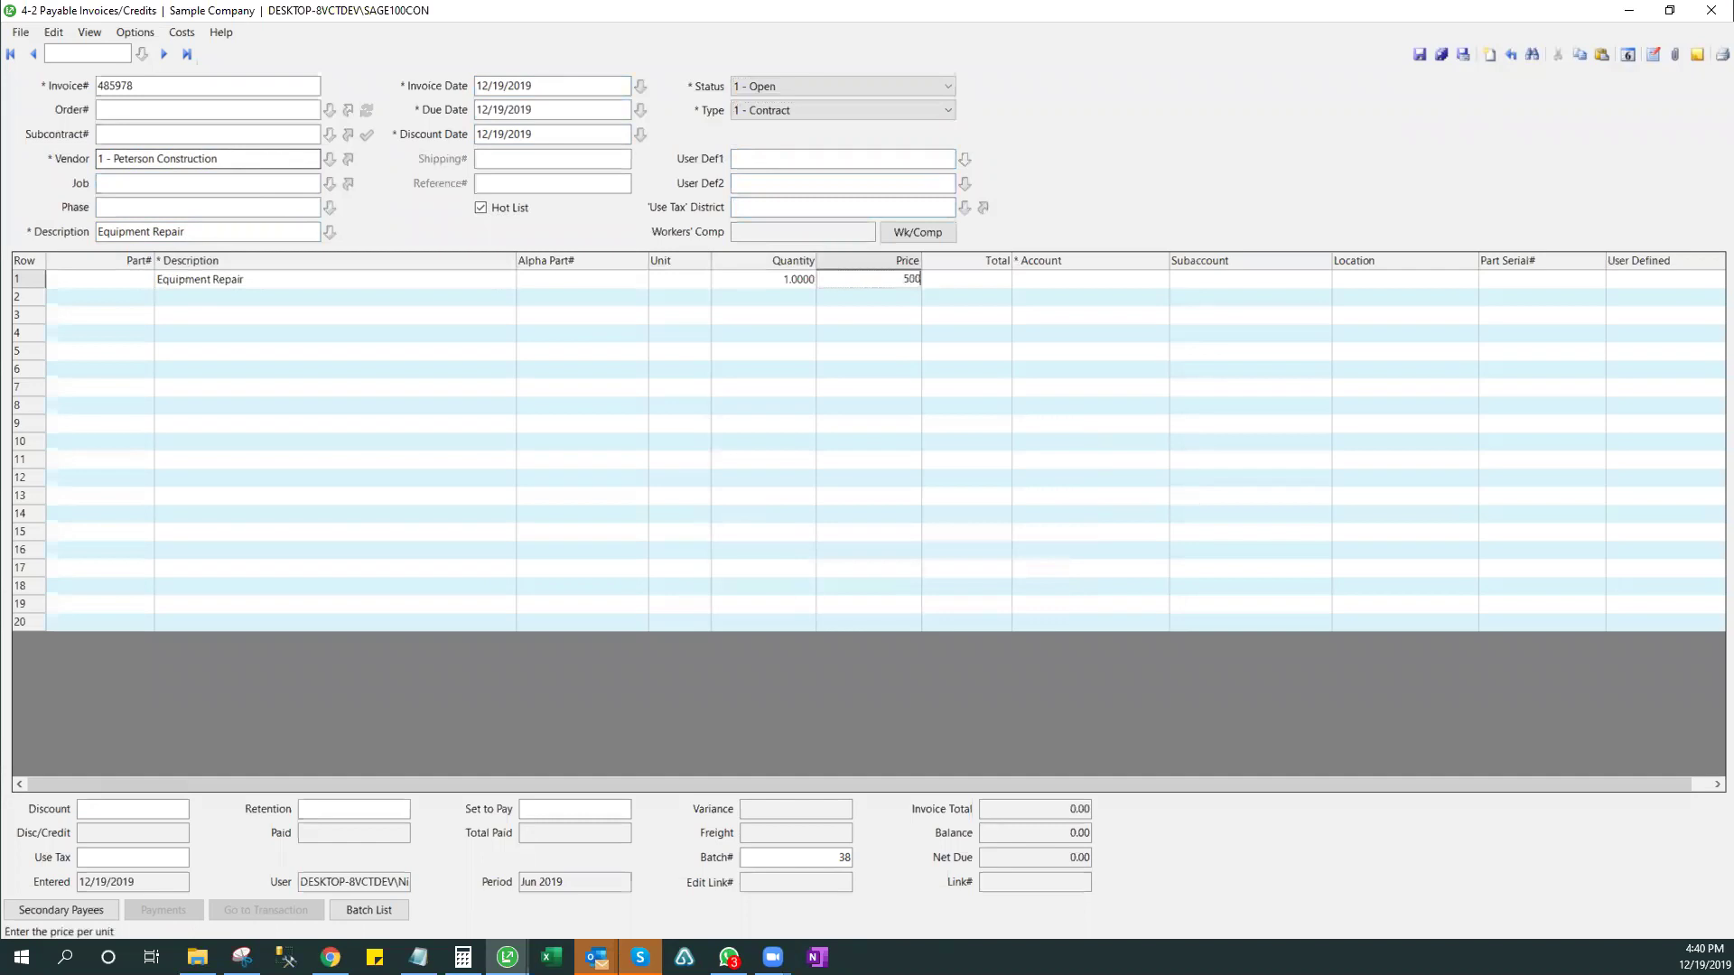
key("Return")
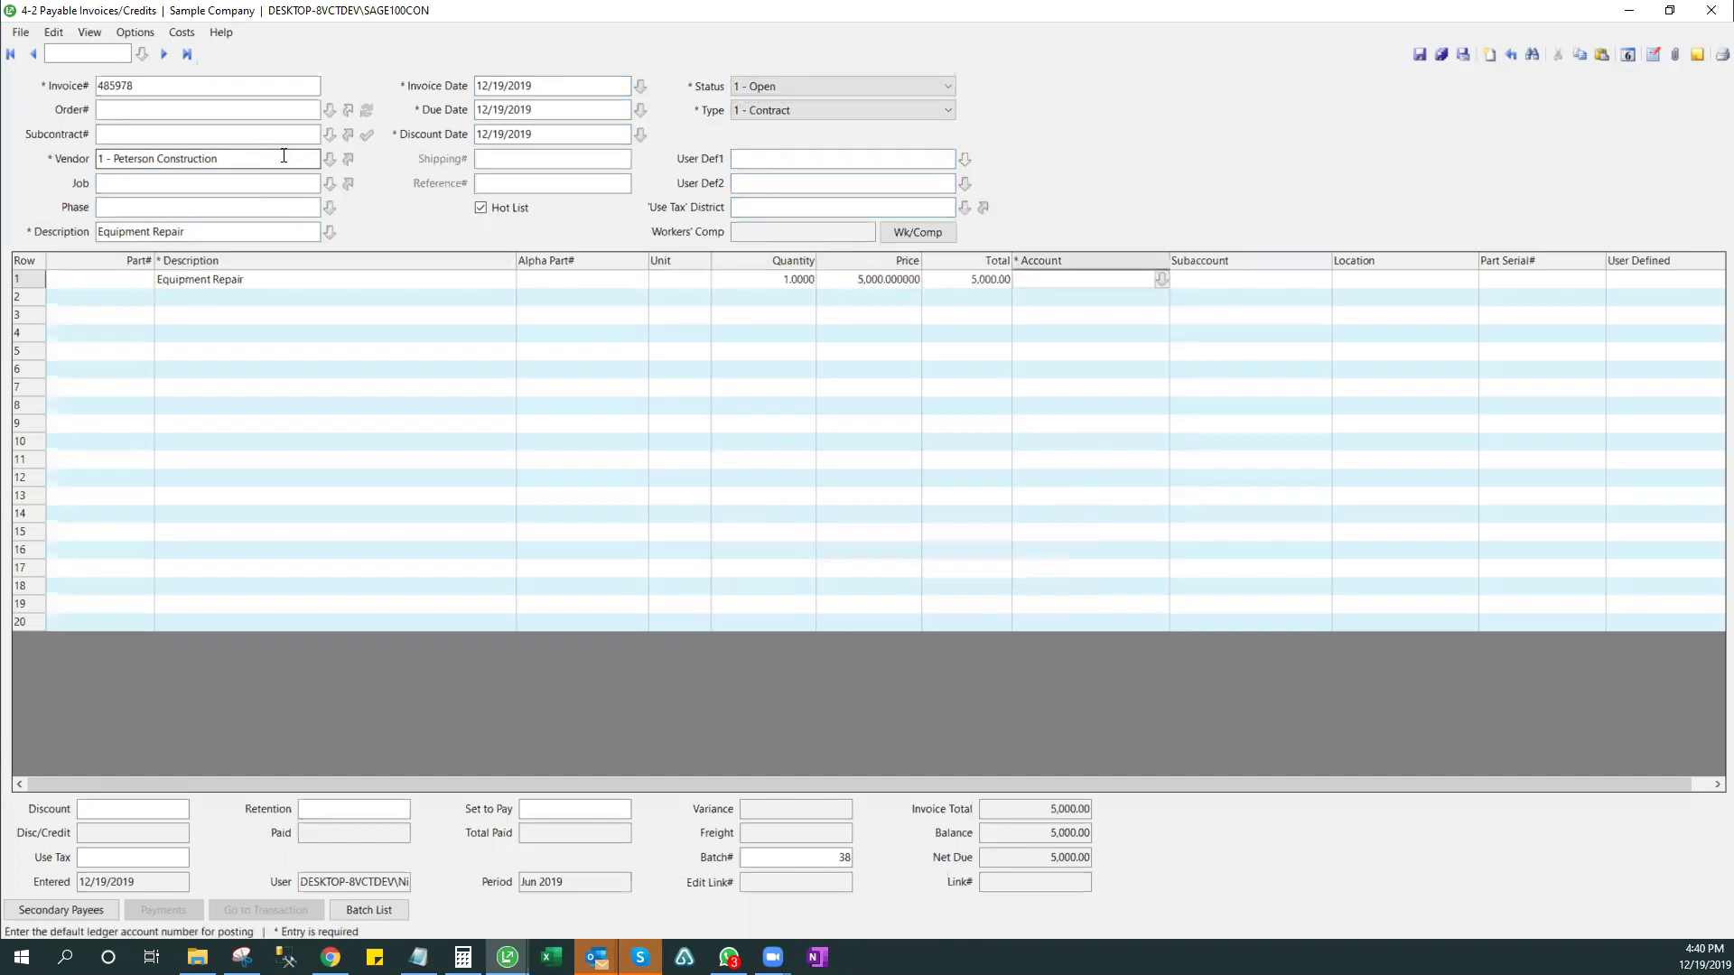
- Assign the Equipment Repair line to account 5750 Equip Repair under 14 - Equip/Shop Expense
left_click(1161, 279)
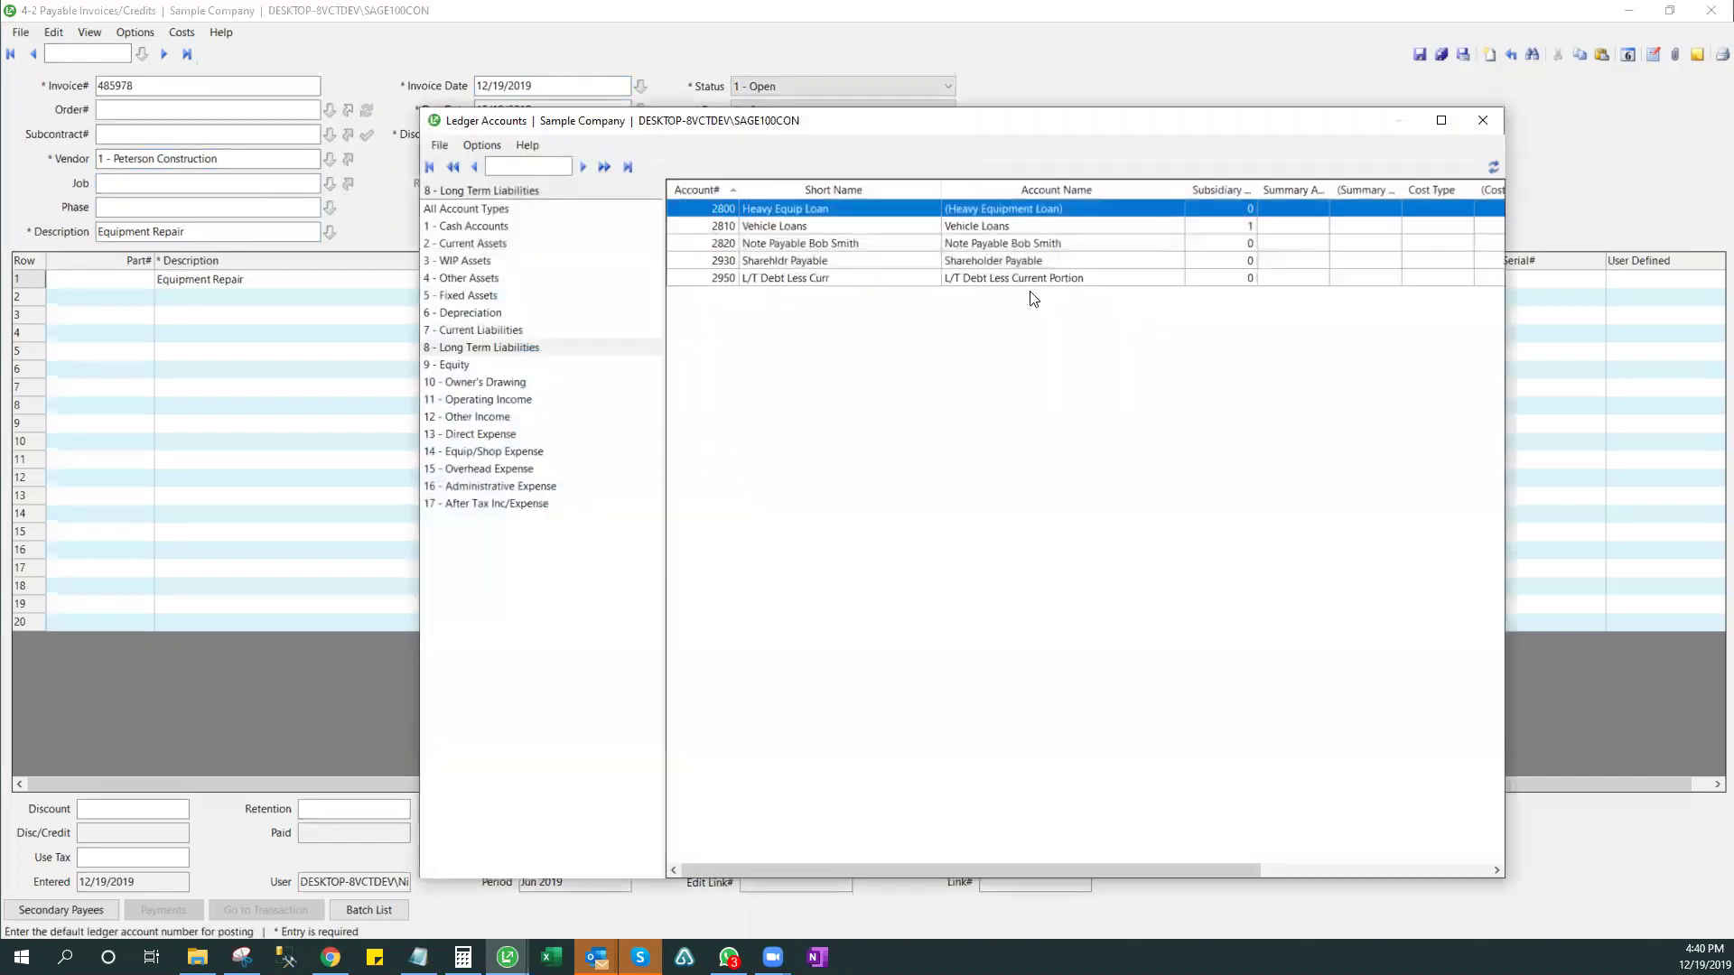
left_click(488, 451)
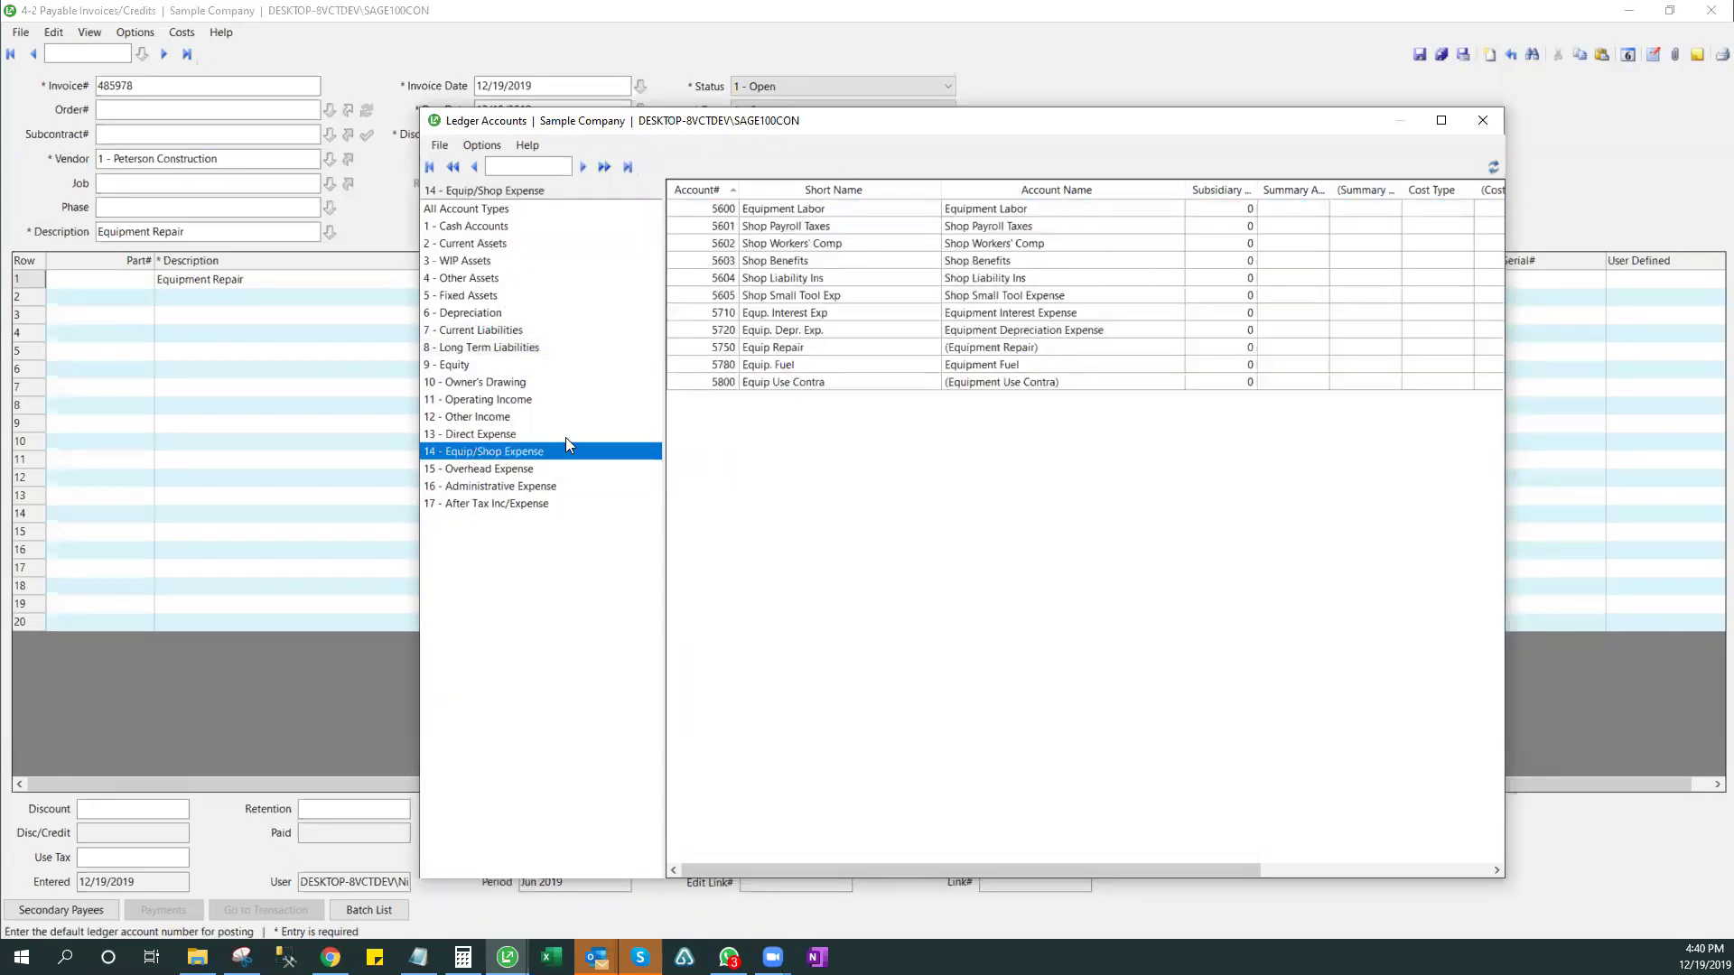
left_click(735, 349)
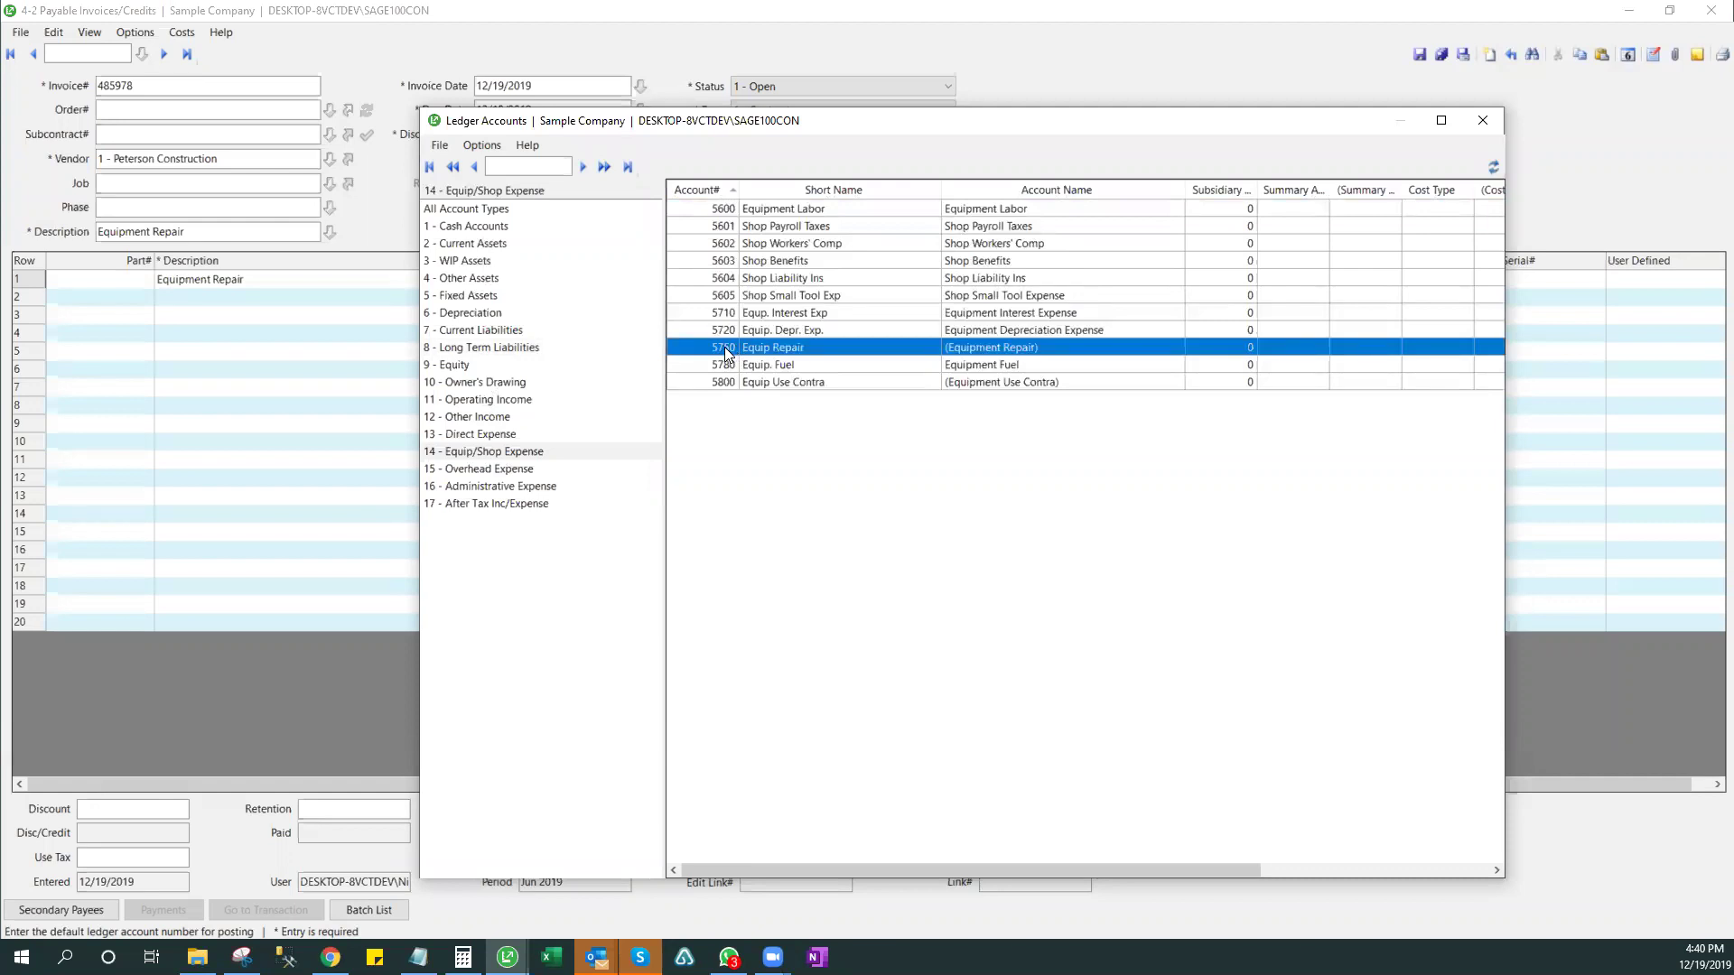
double_click(727, 348)
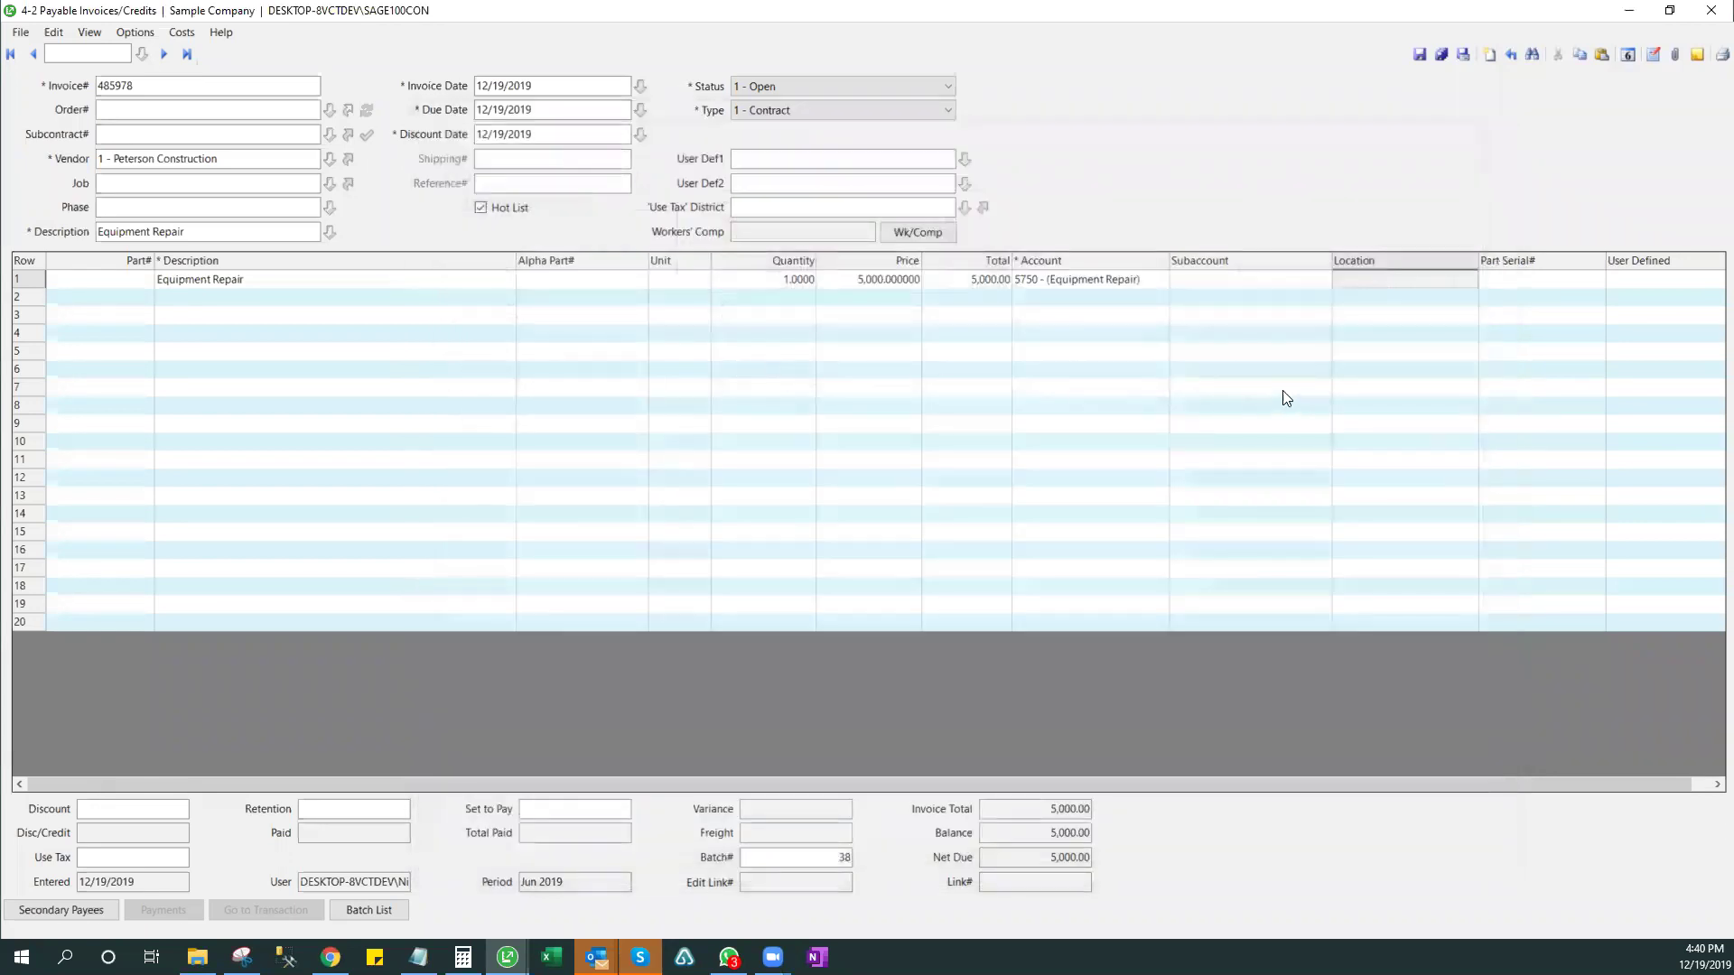
- Save the new invoice, continuing without a purchase order
left_click(1627, 56)
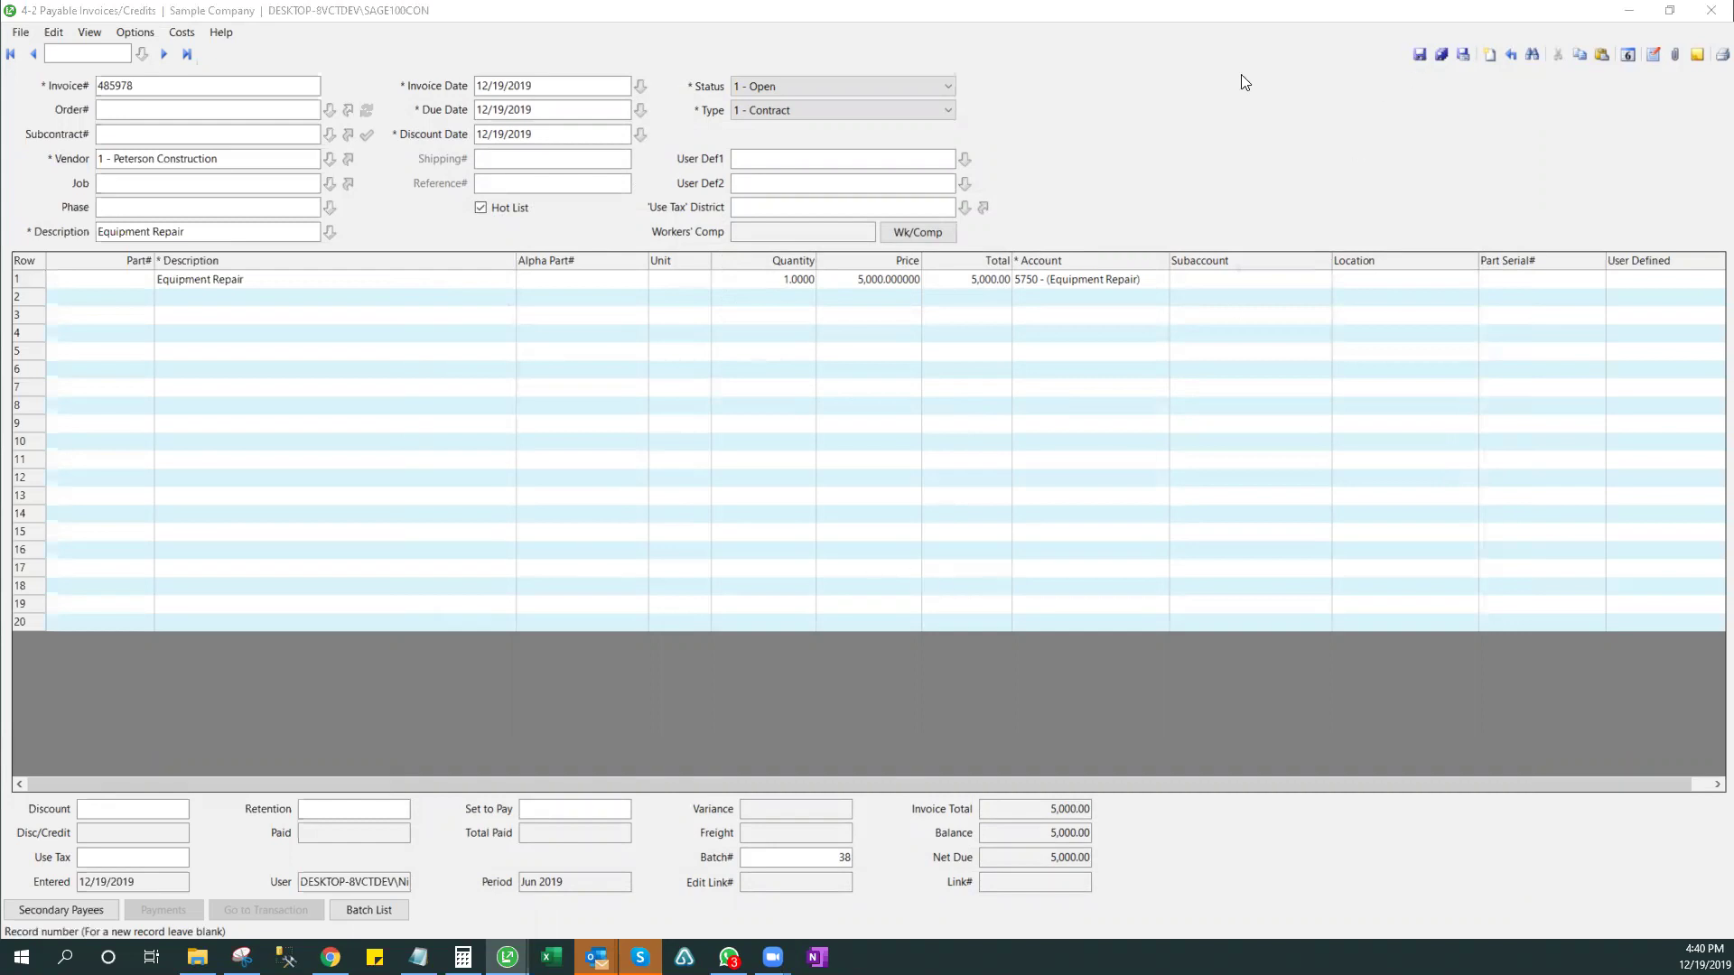
left_click(1418, 54)
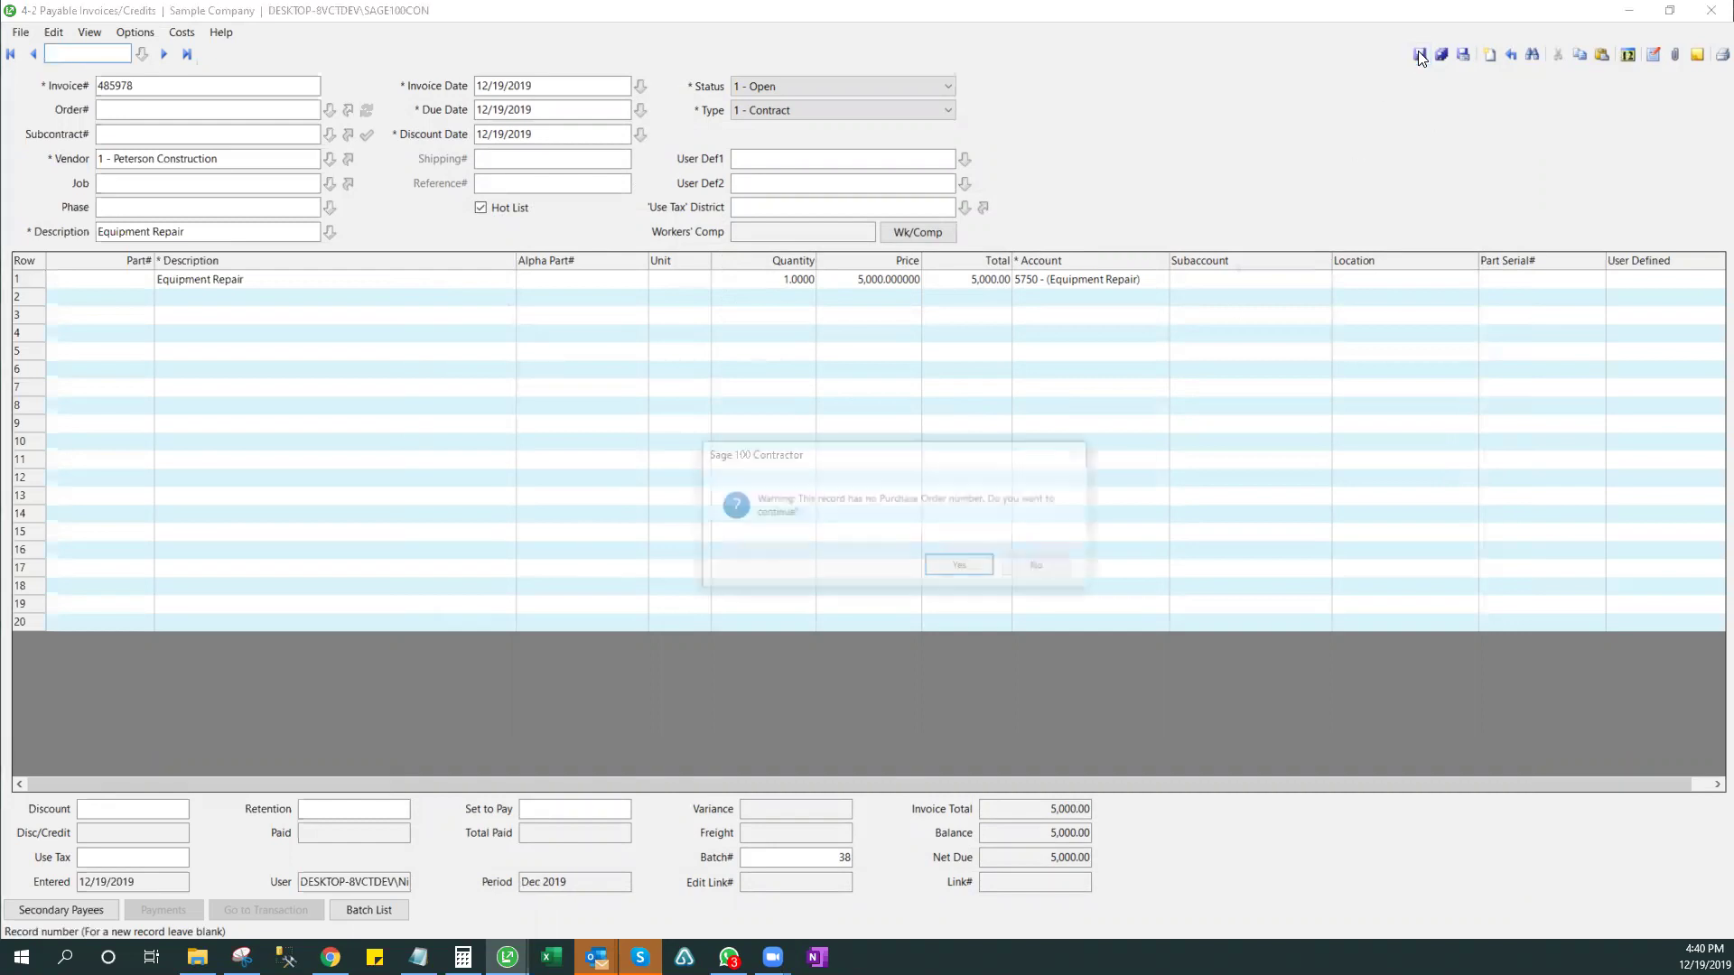
left_click(959, 567)
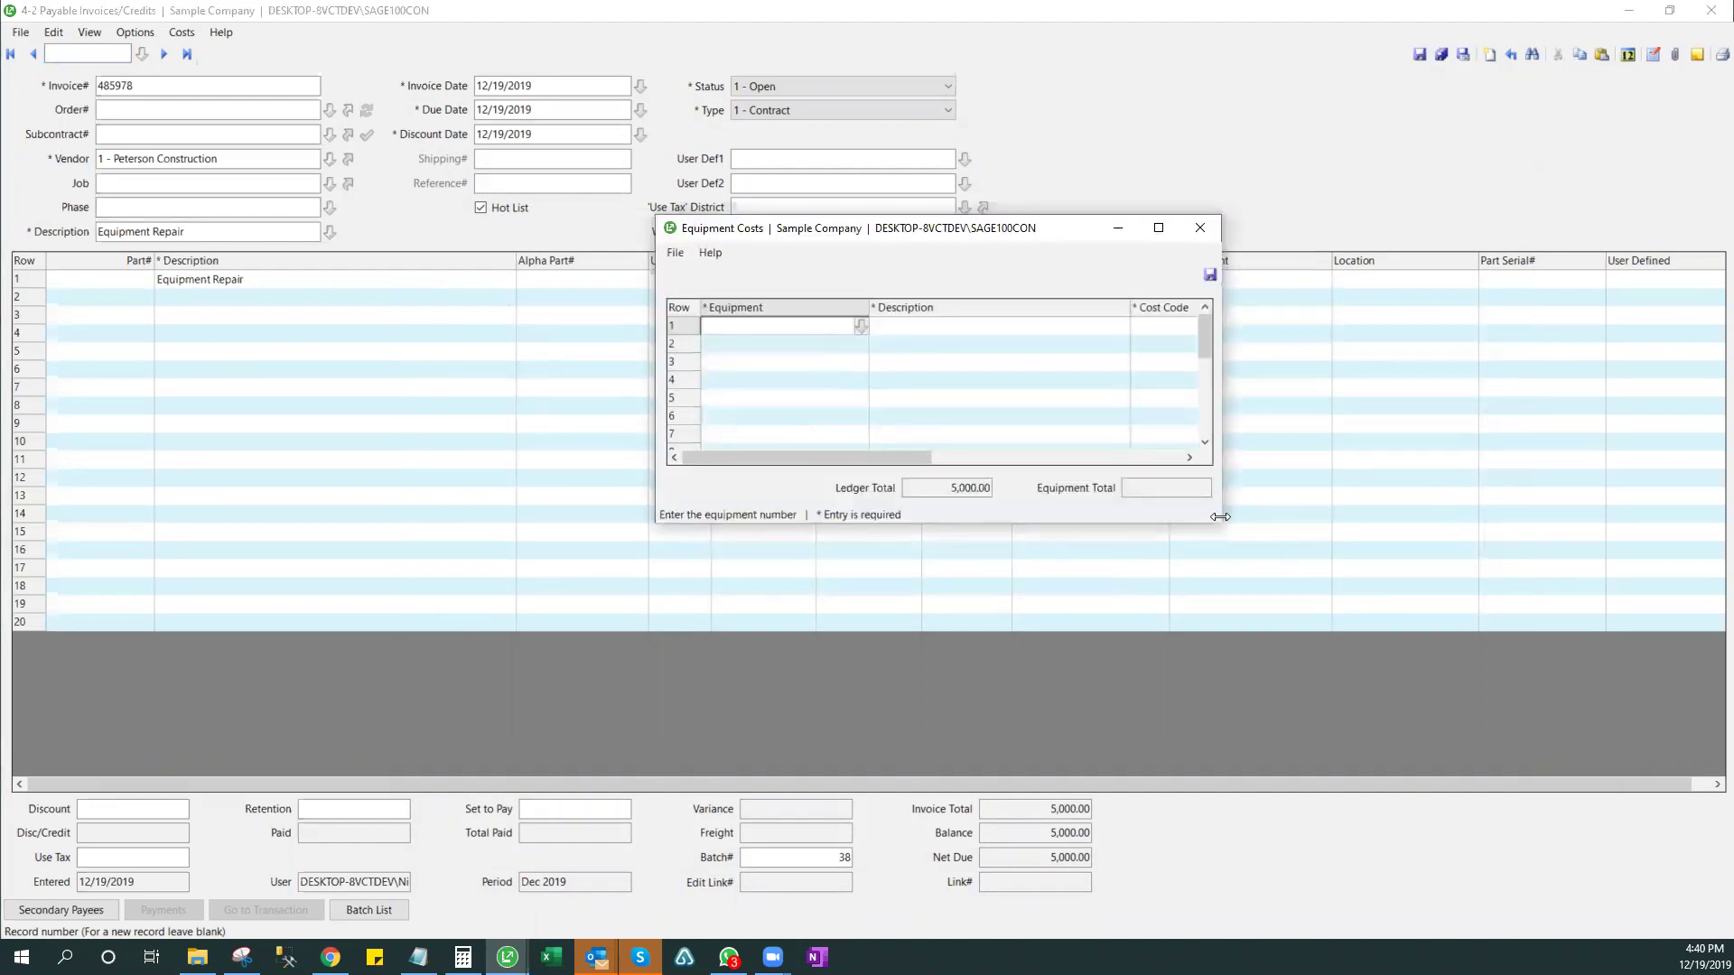
- Allocate the repair cost to equipment 400 - Strato-Lift MRX25 #1 in Equipment Costs
left_click_drag(1220, 516, 1672, 493)
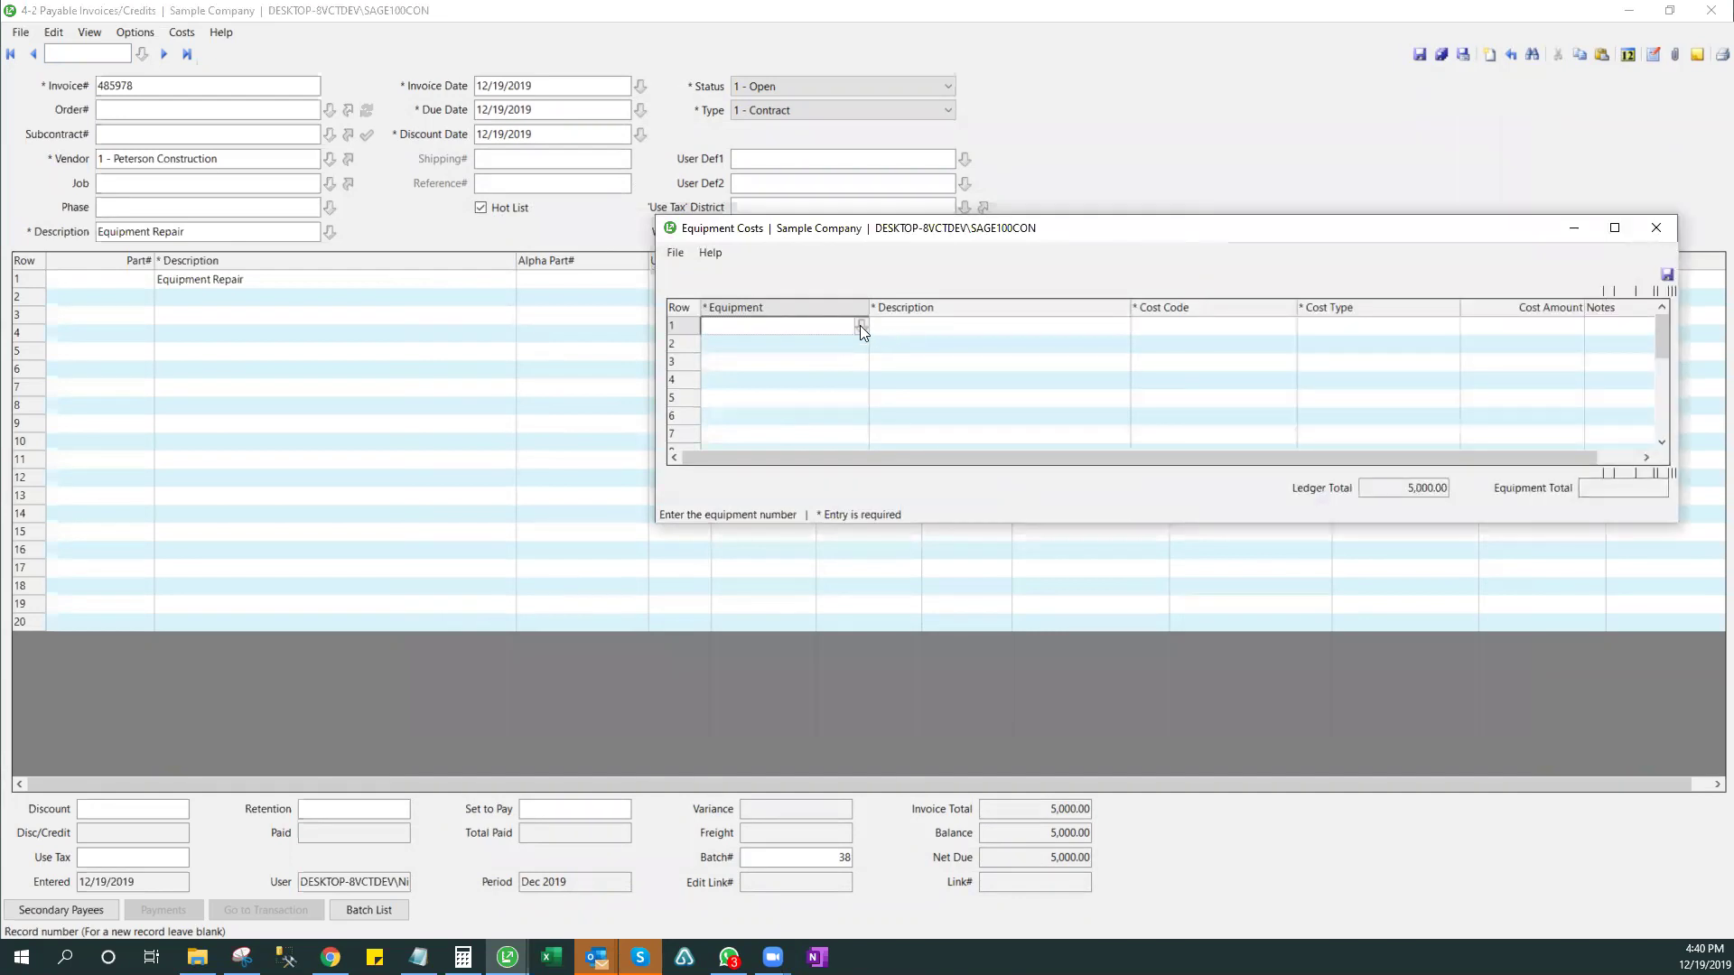
left_click(860, 326)
double_click(941, 406)
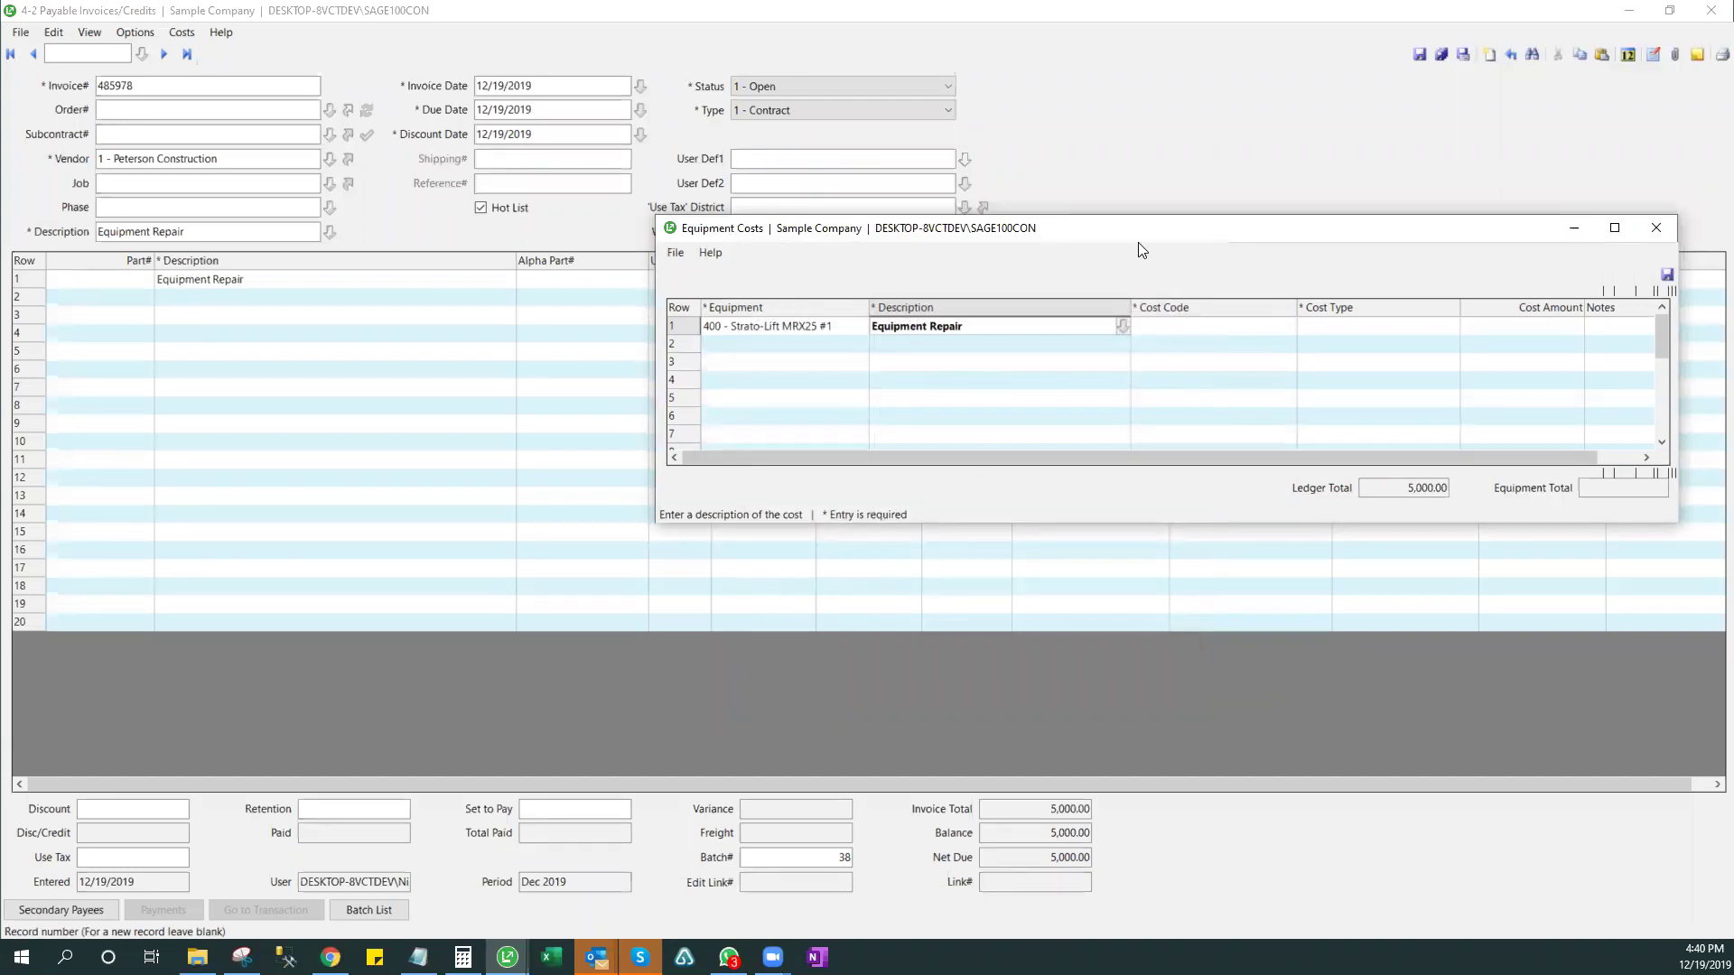
left_click(1654, 229)
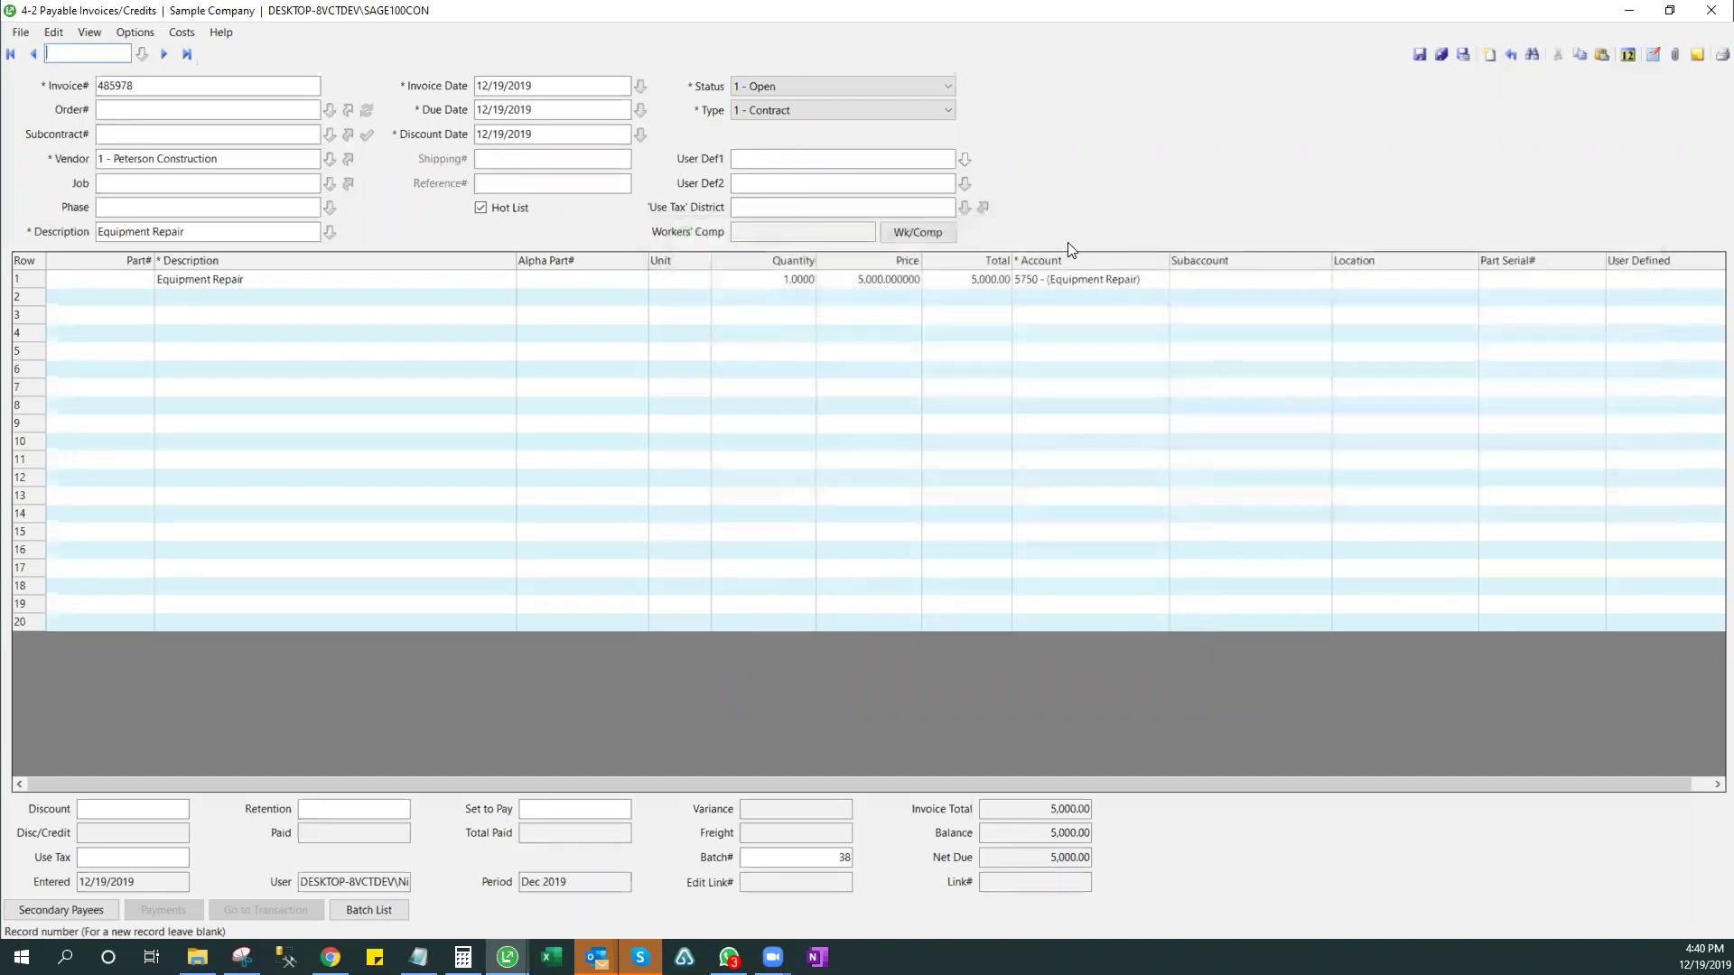
- Post the line to 6030 Maint & Repair under 15 - Overhead Expense and save the invoice
left_click(1162, 279)
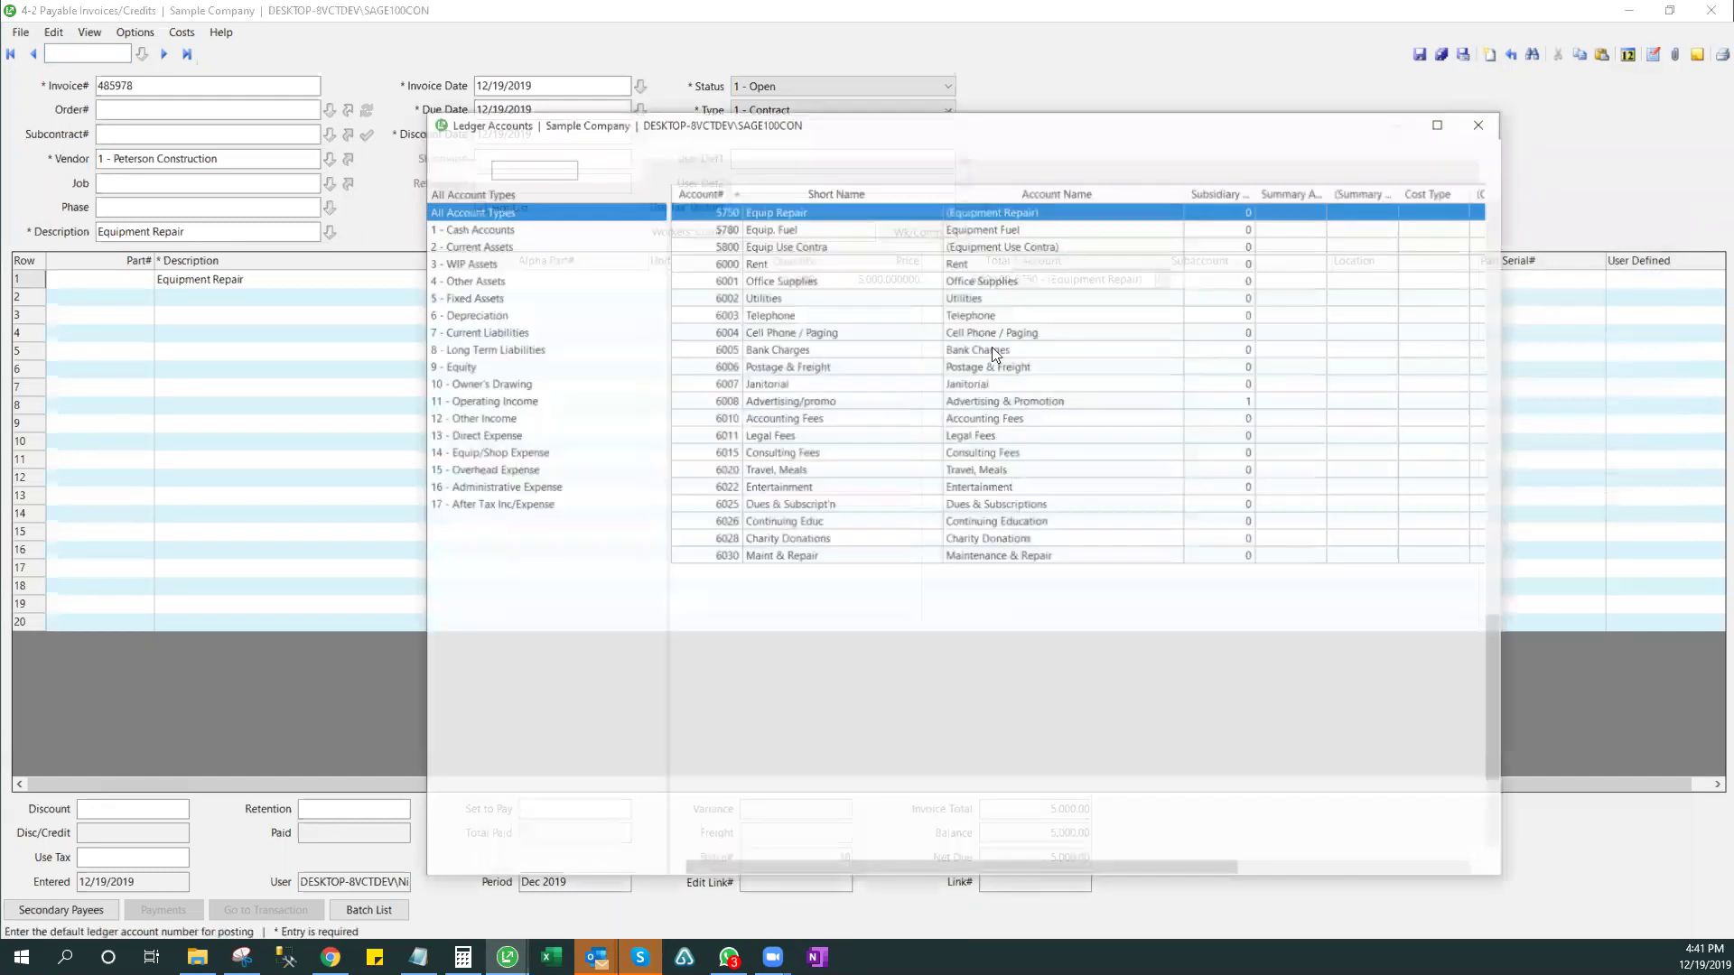
left_click(472, 451)
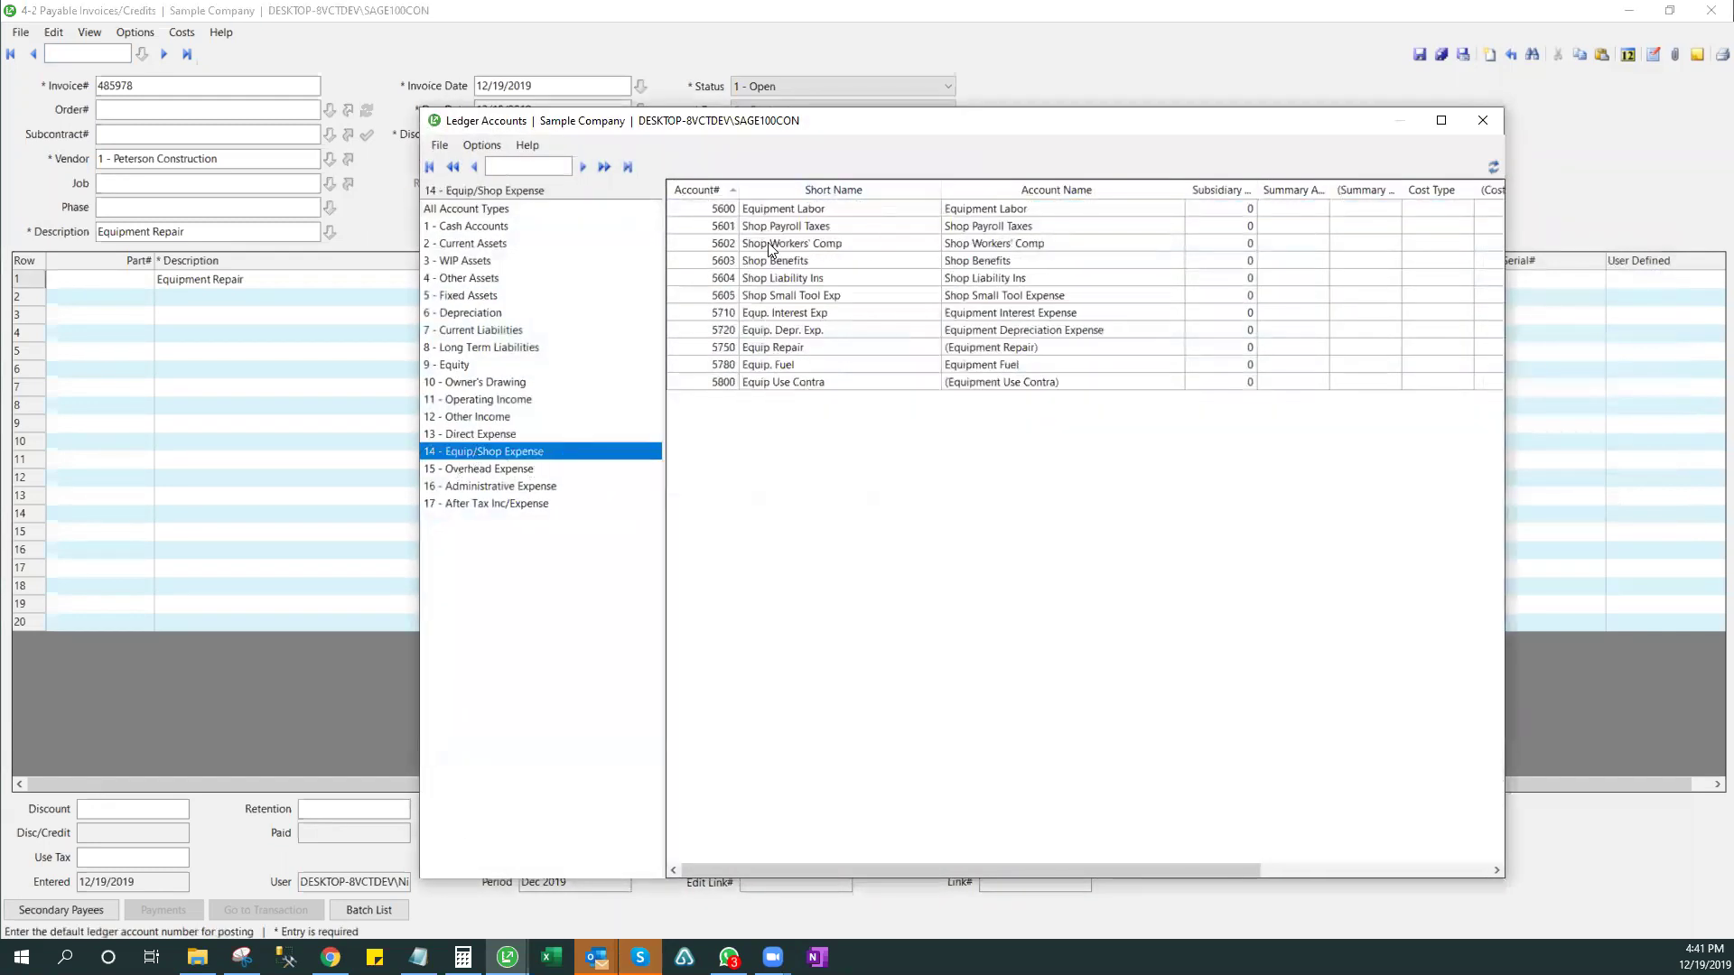
left_click(503, 469)
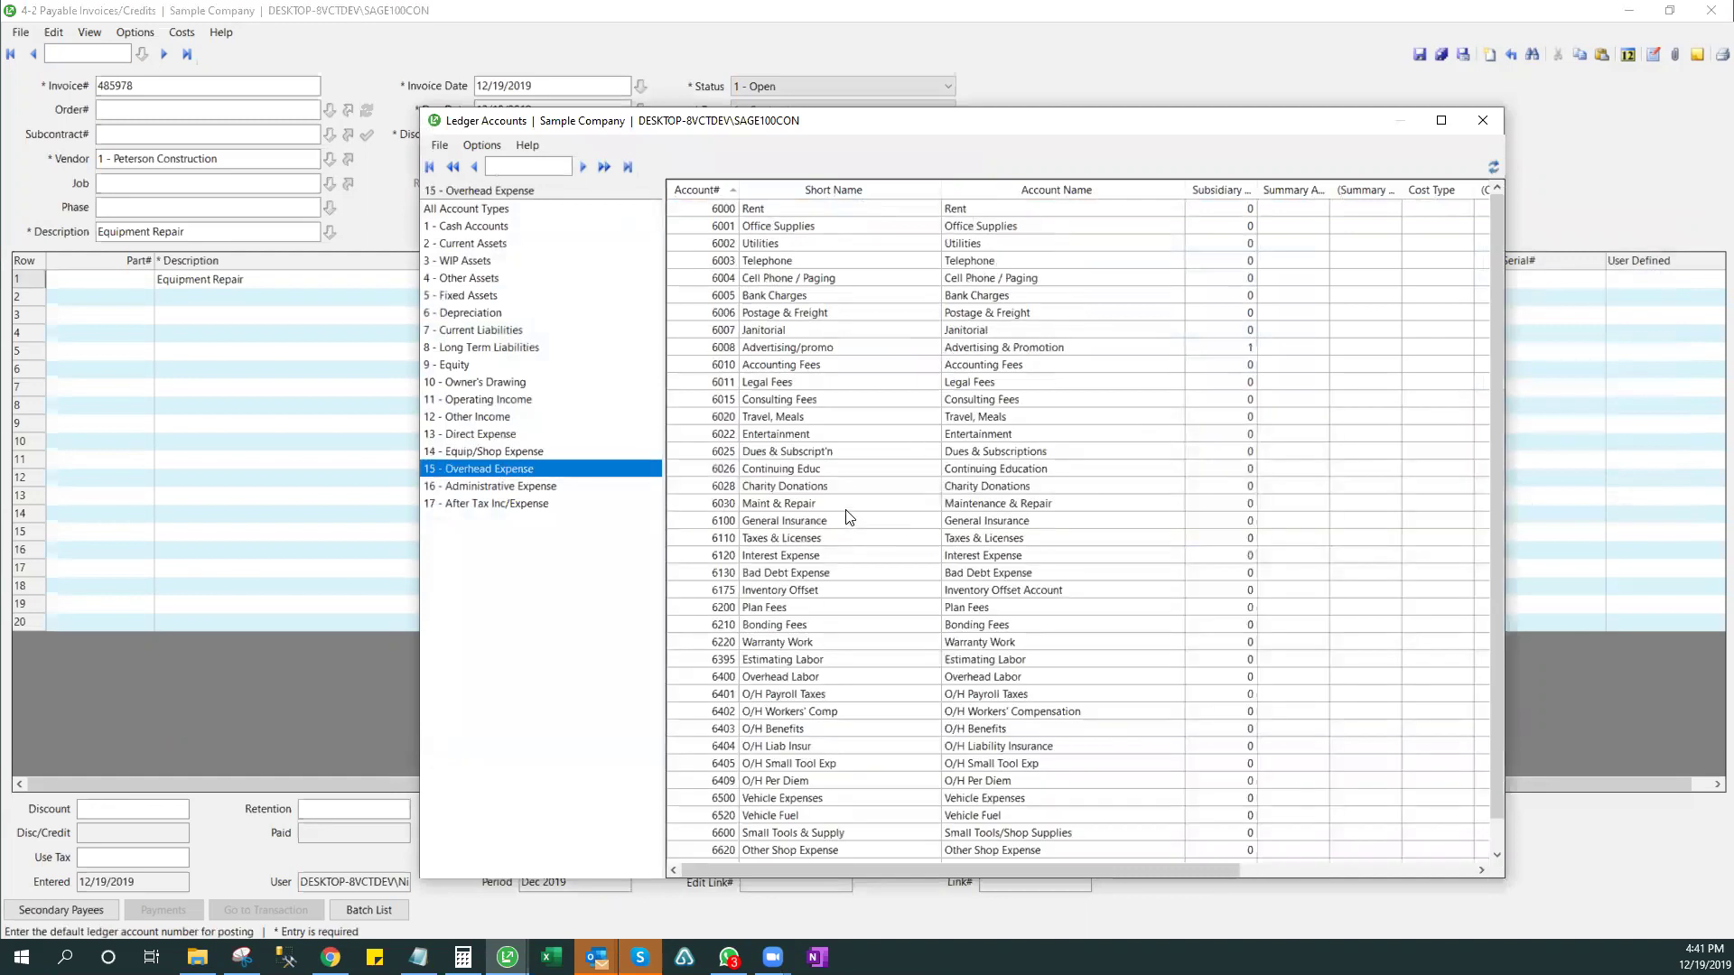
left_click(851, 508)
key("Return")
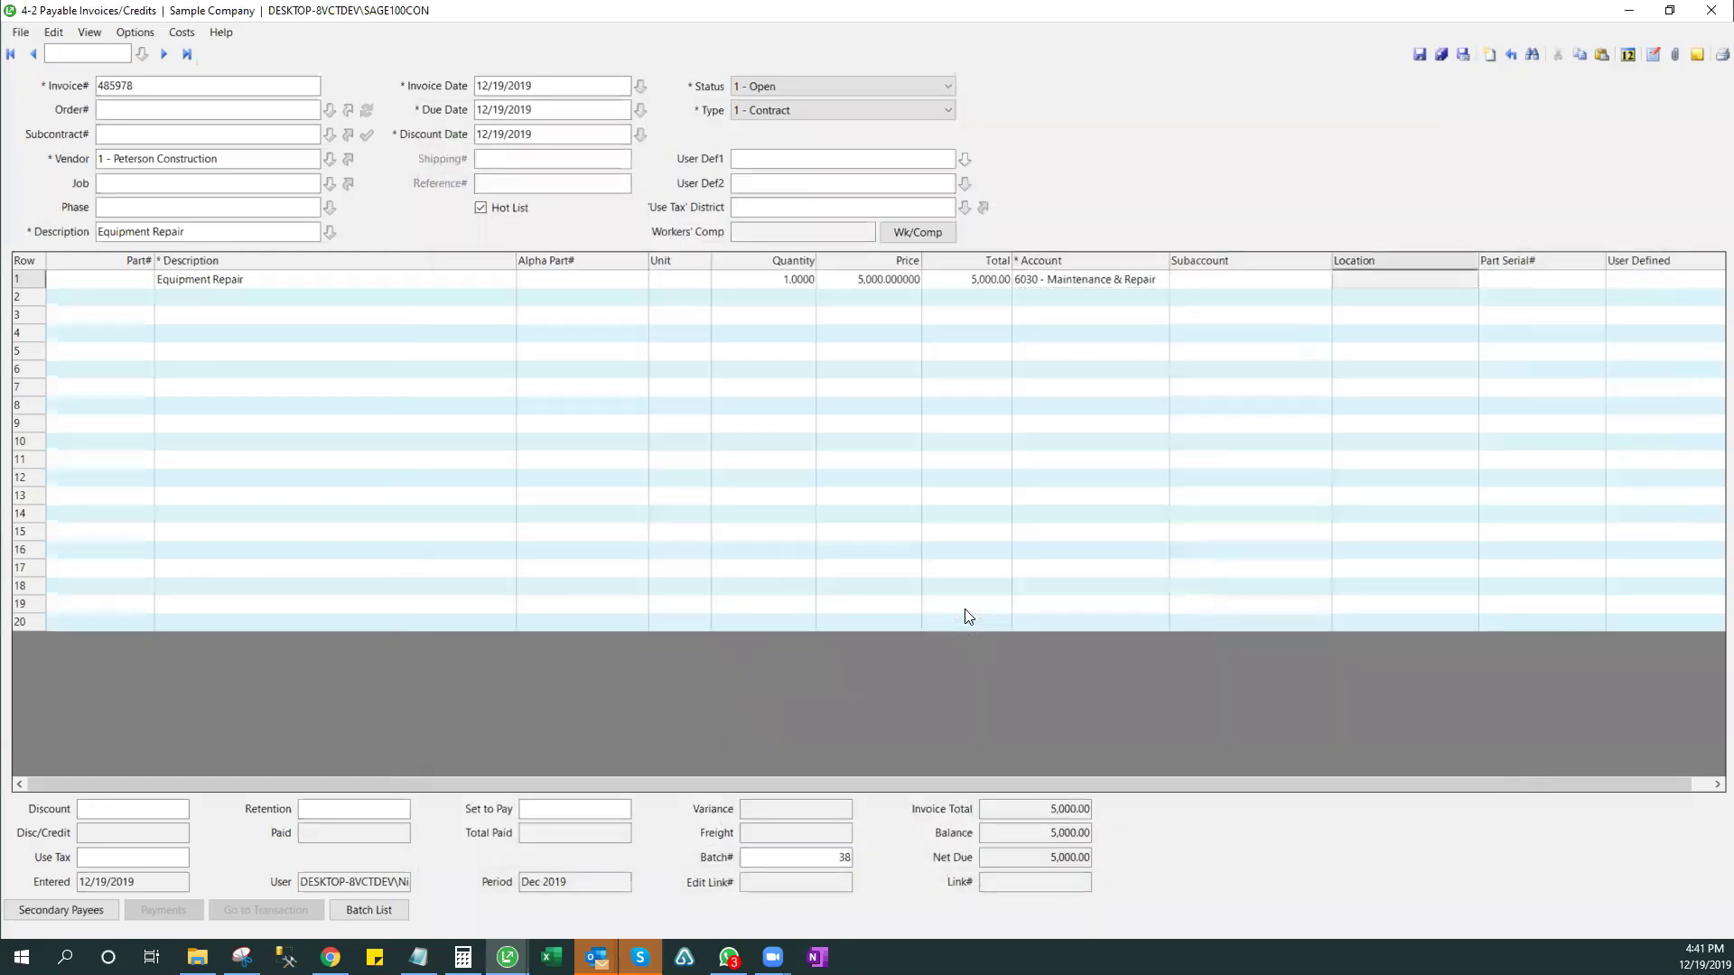
left_click(1418, 54)
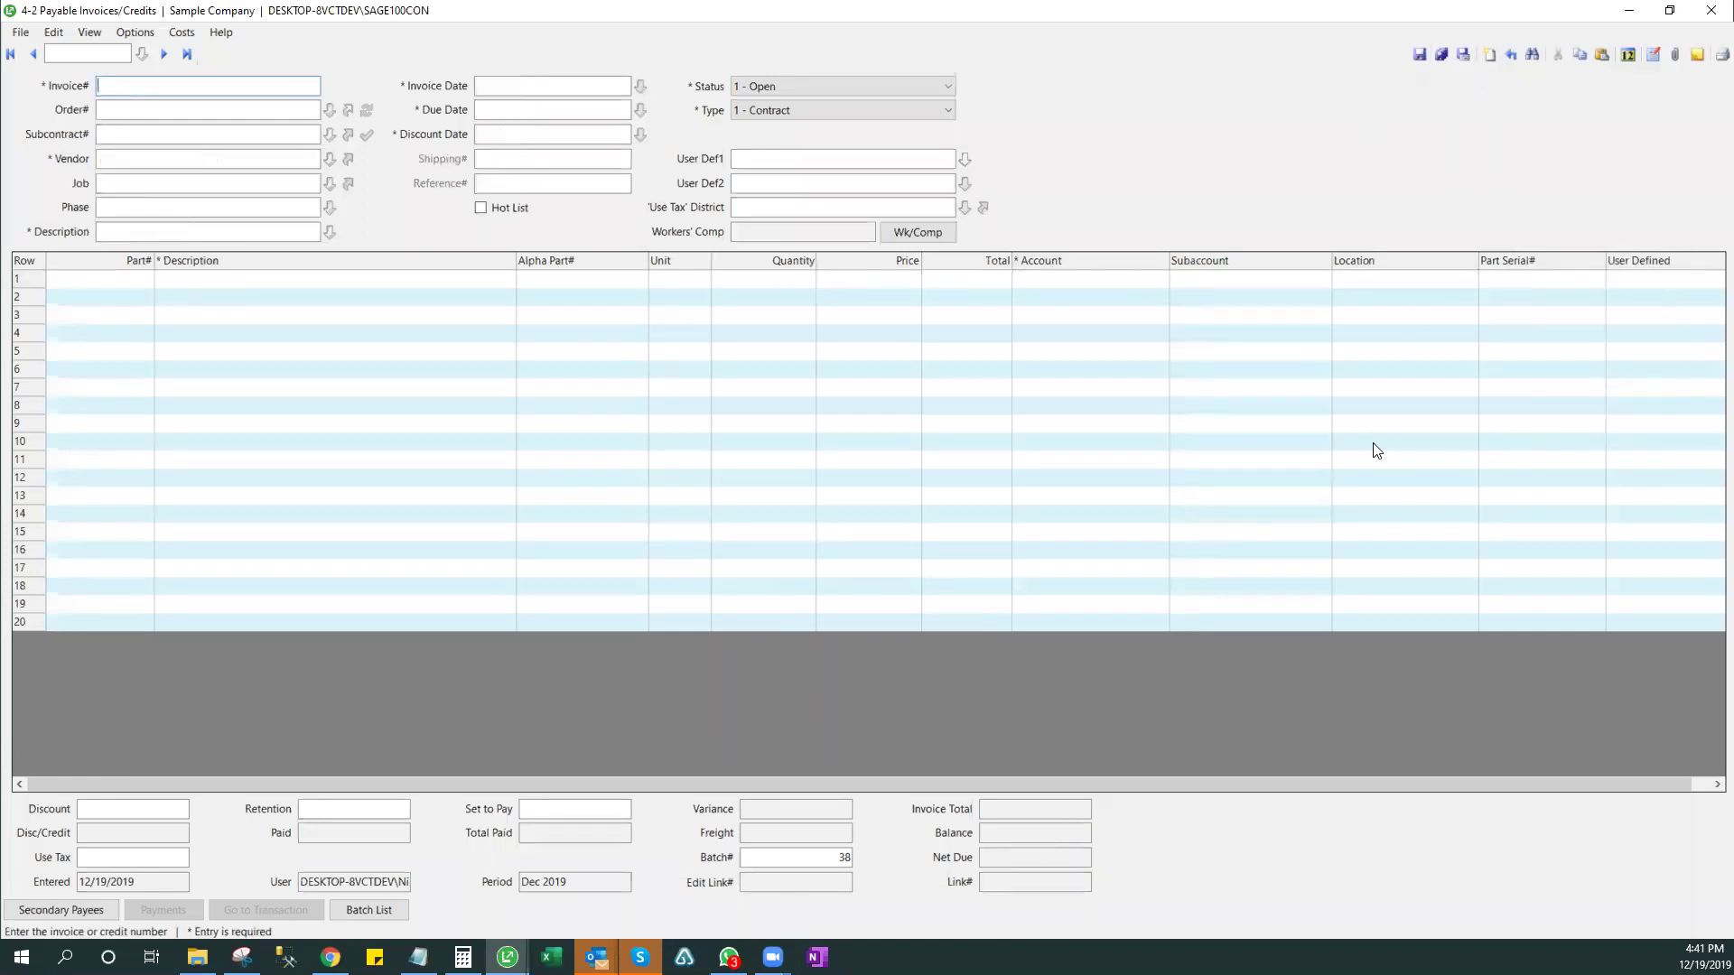
- Reload invoice 485978, unlock the posted line, and recode it to 5750 Equip Repair
left_click(187, 54)
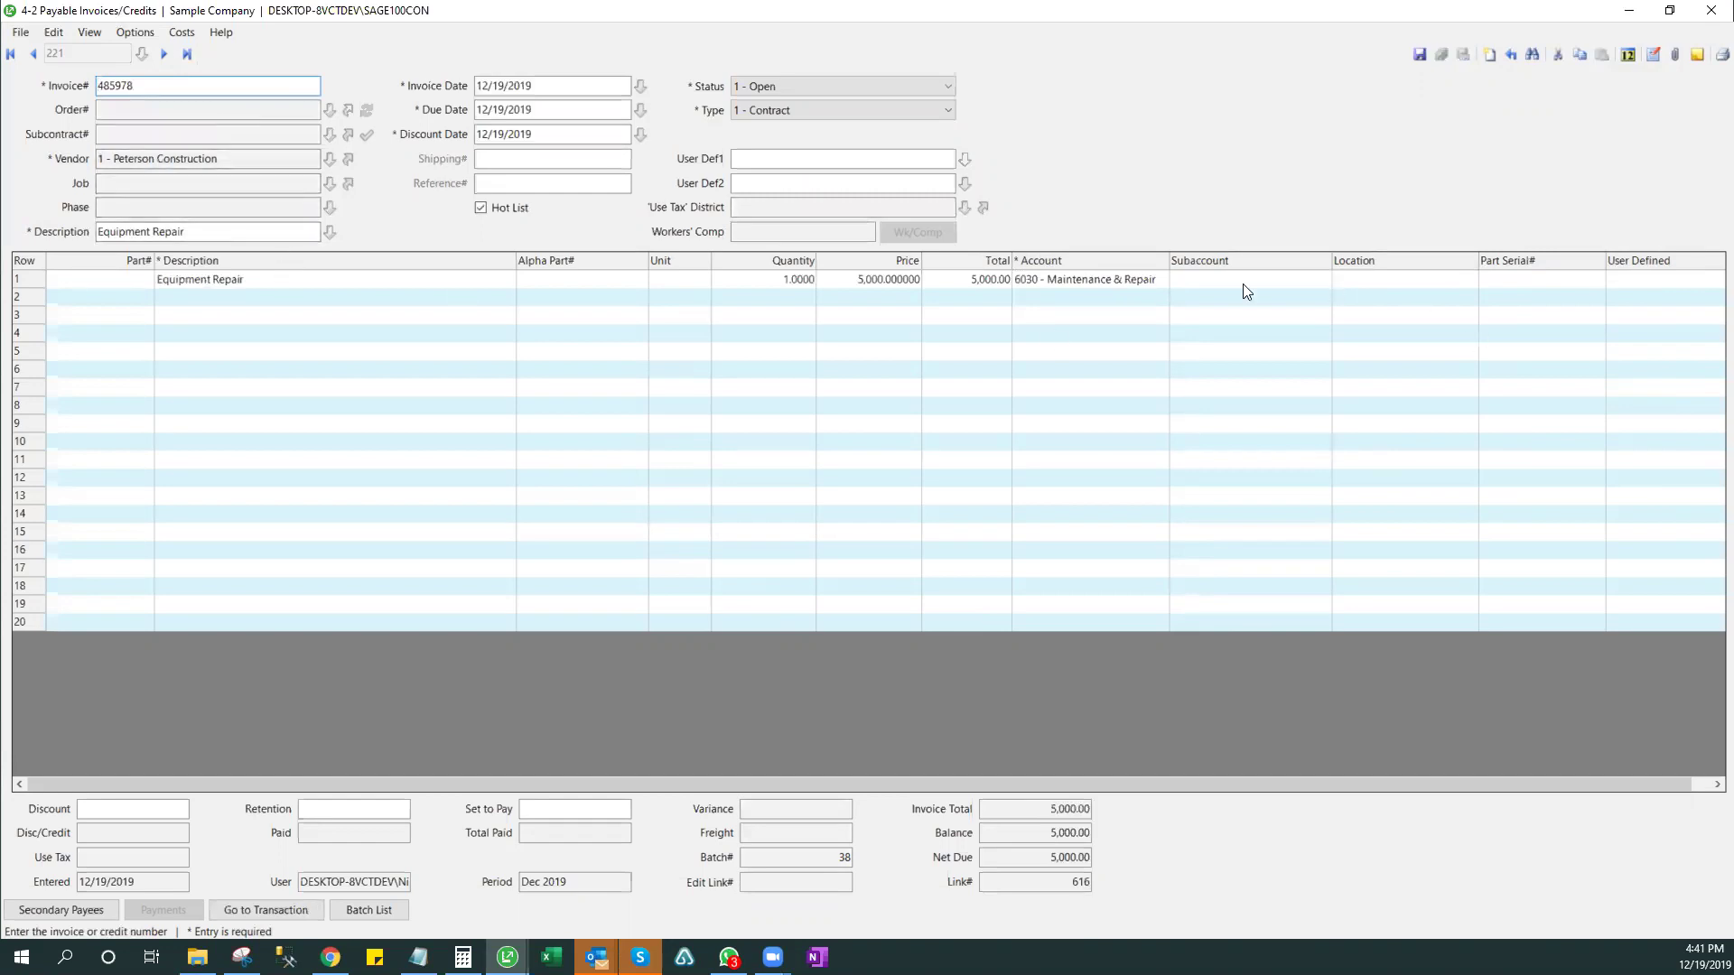
double_click(1130, 278)
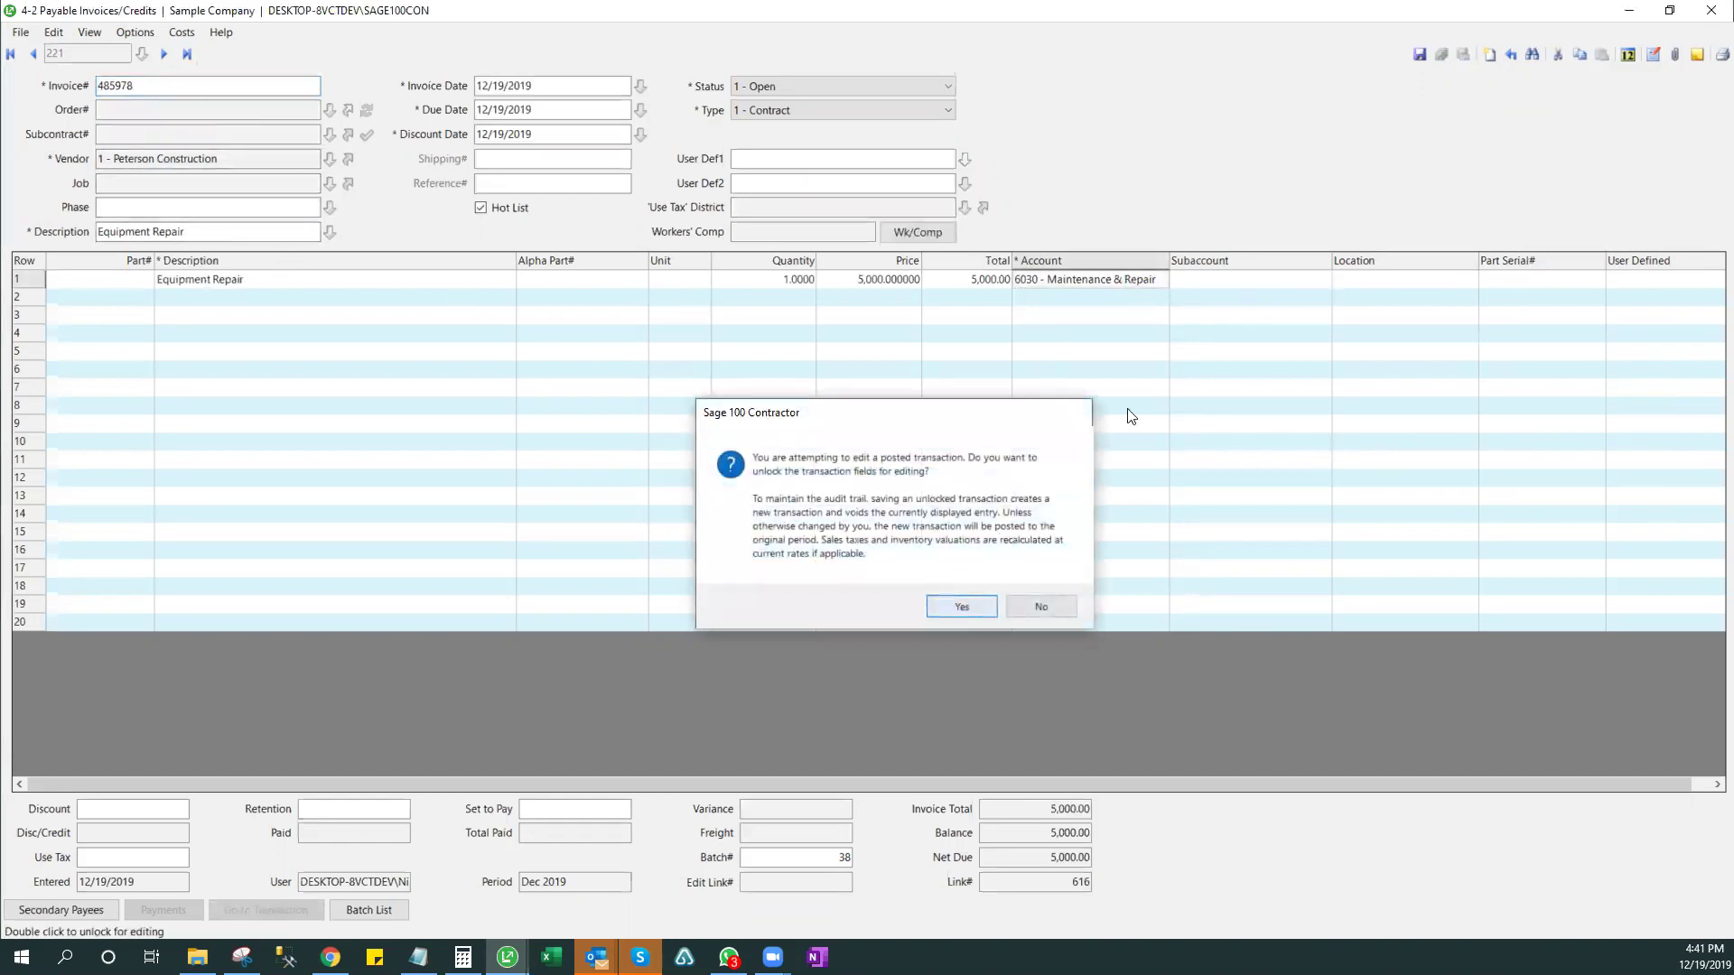
key("Return")
left_click(1147, 333)
left_click(1162, 283)
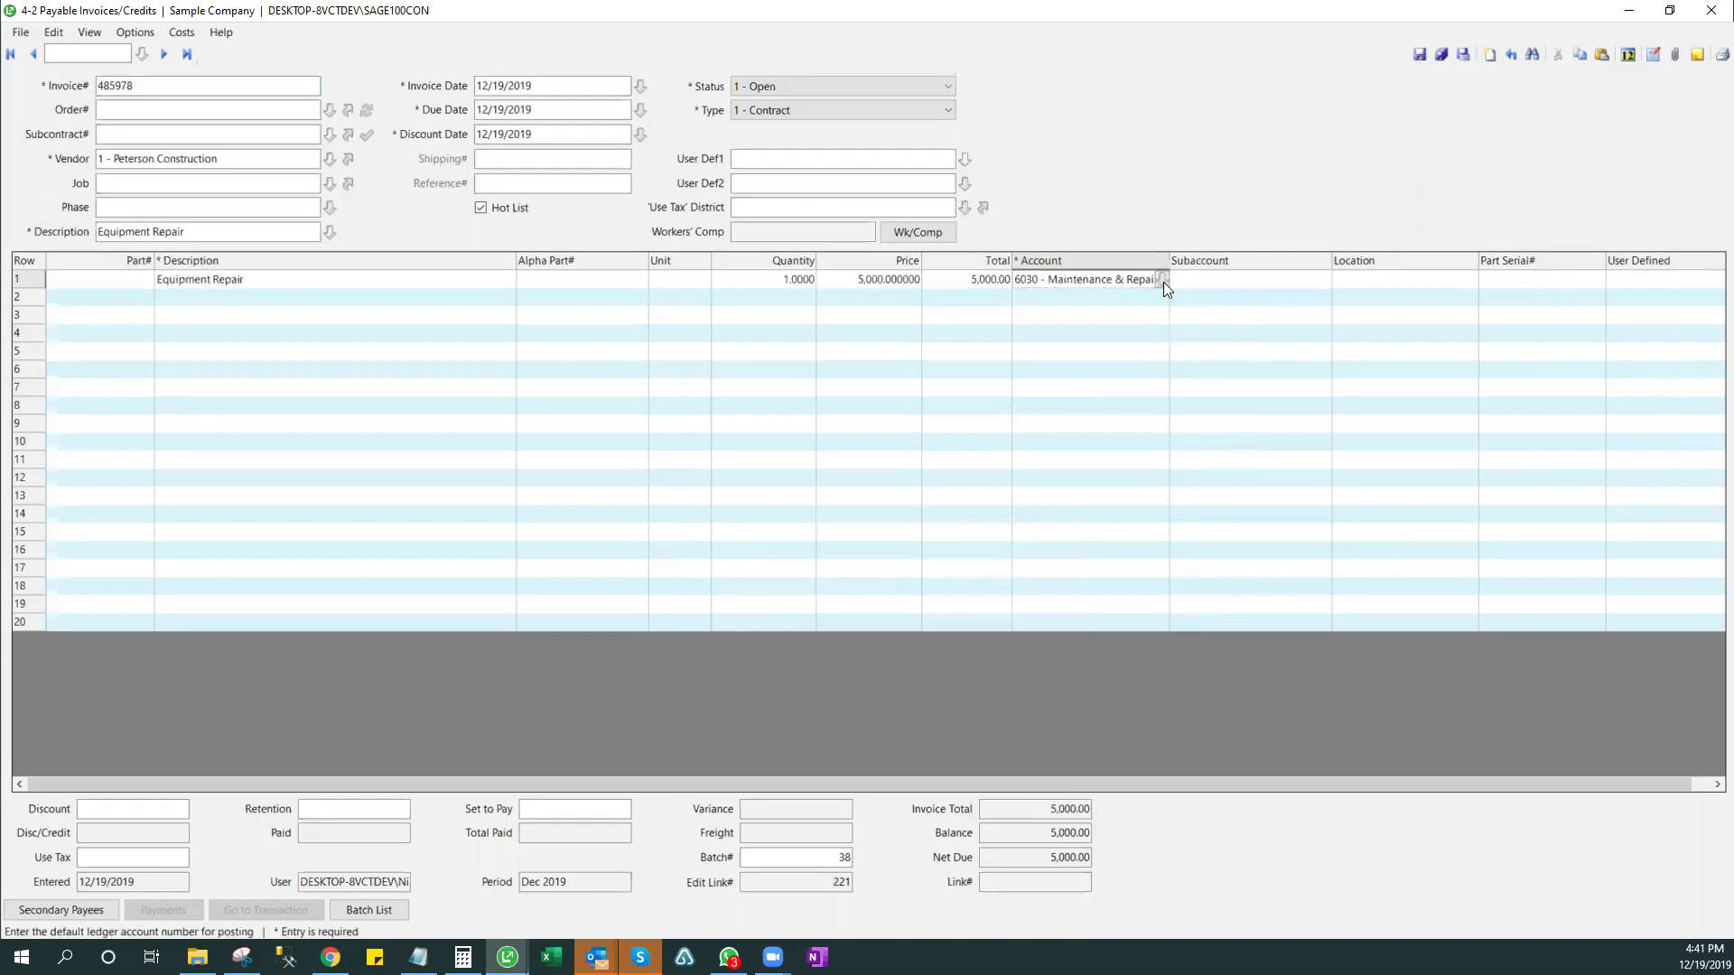
left_click(1163, 282)
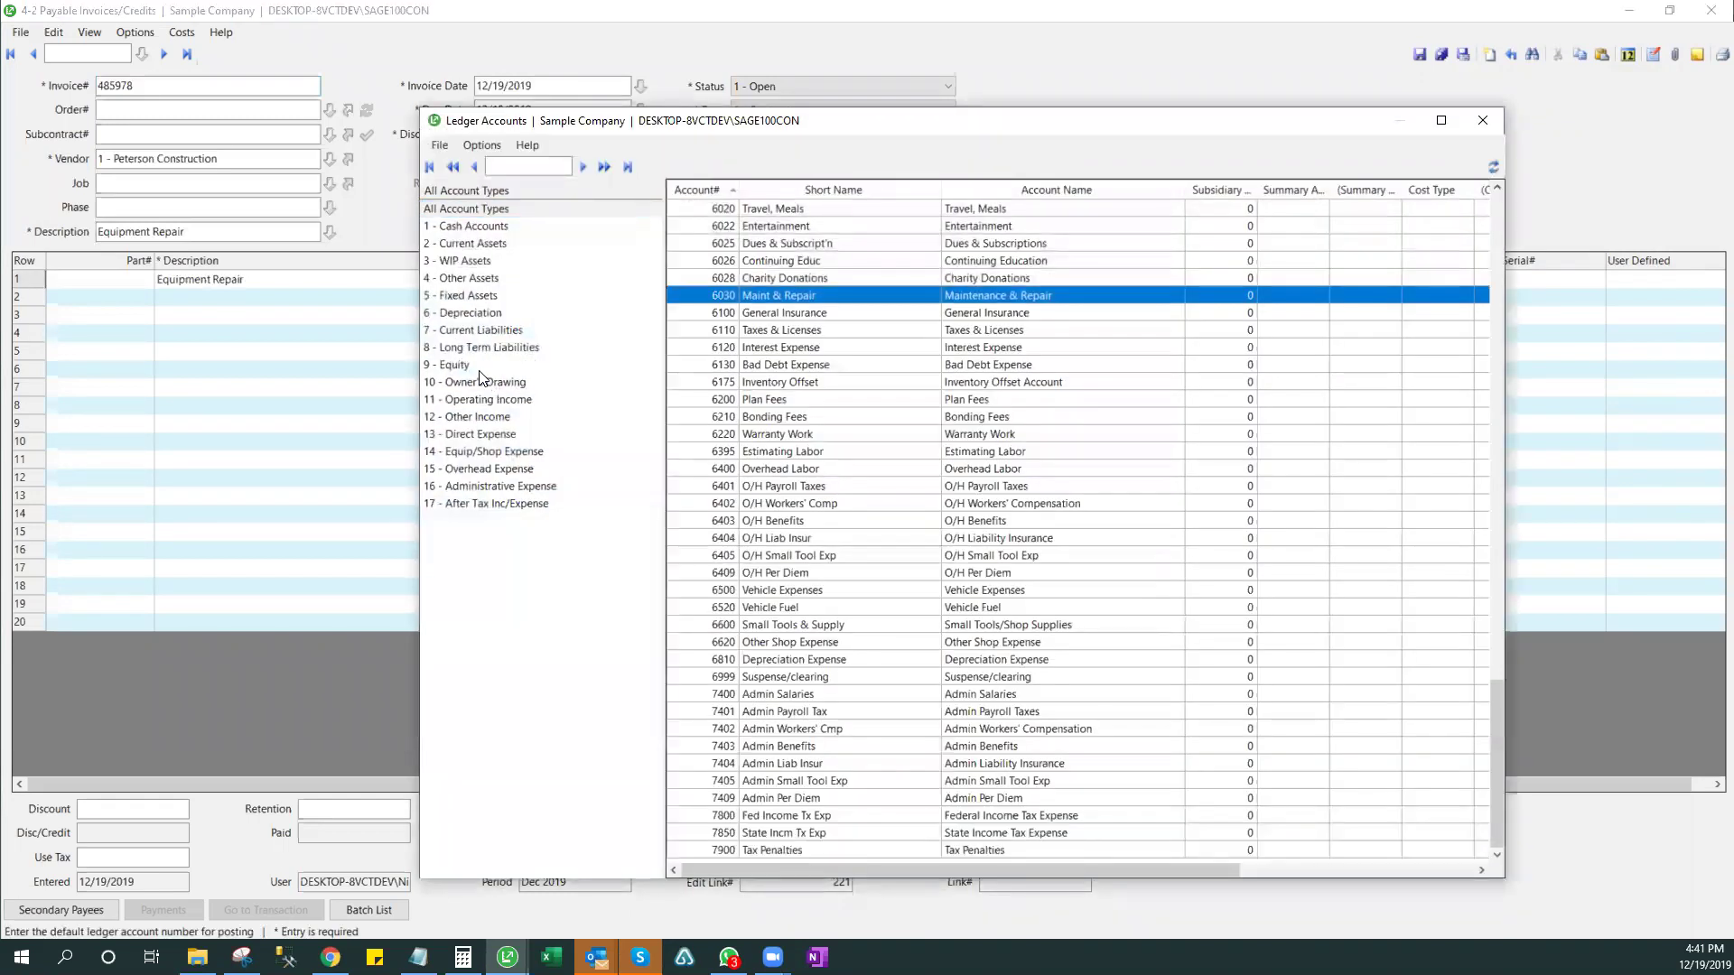
left_click(493, 452)
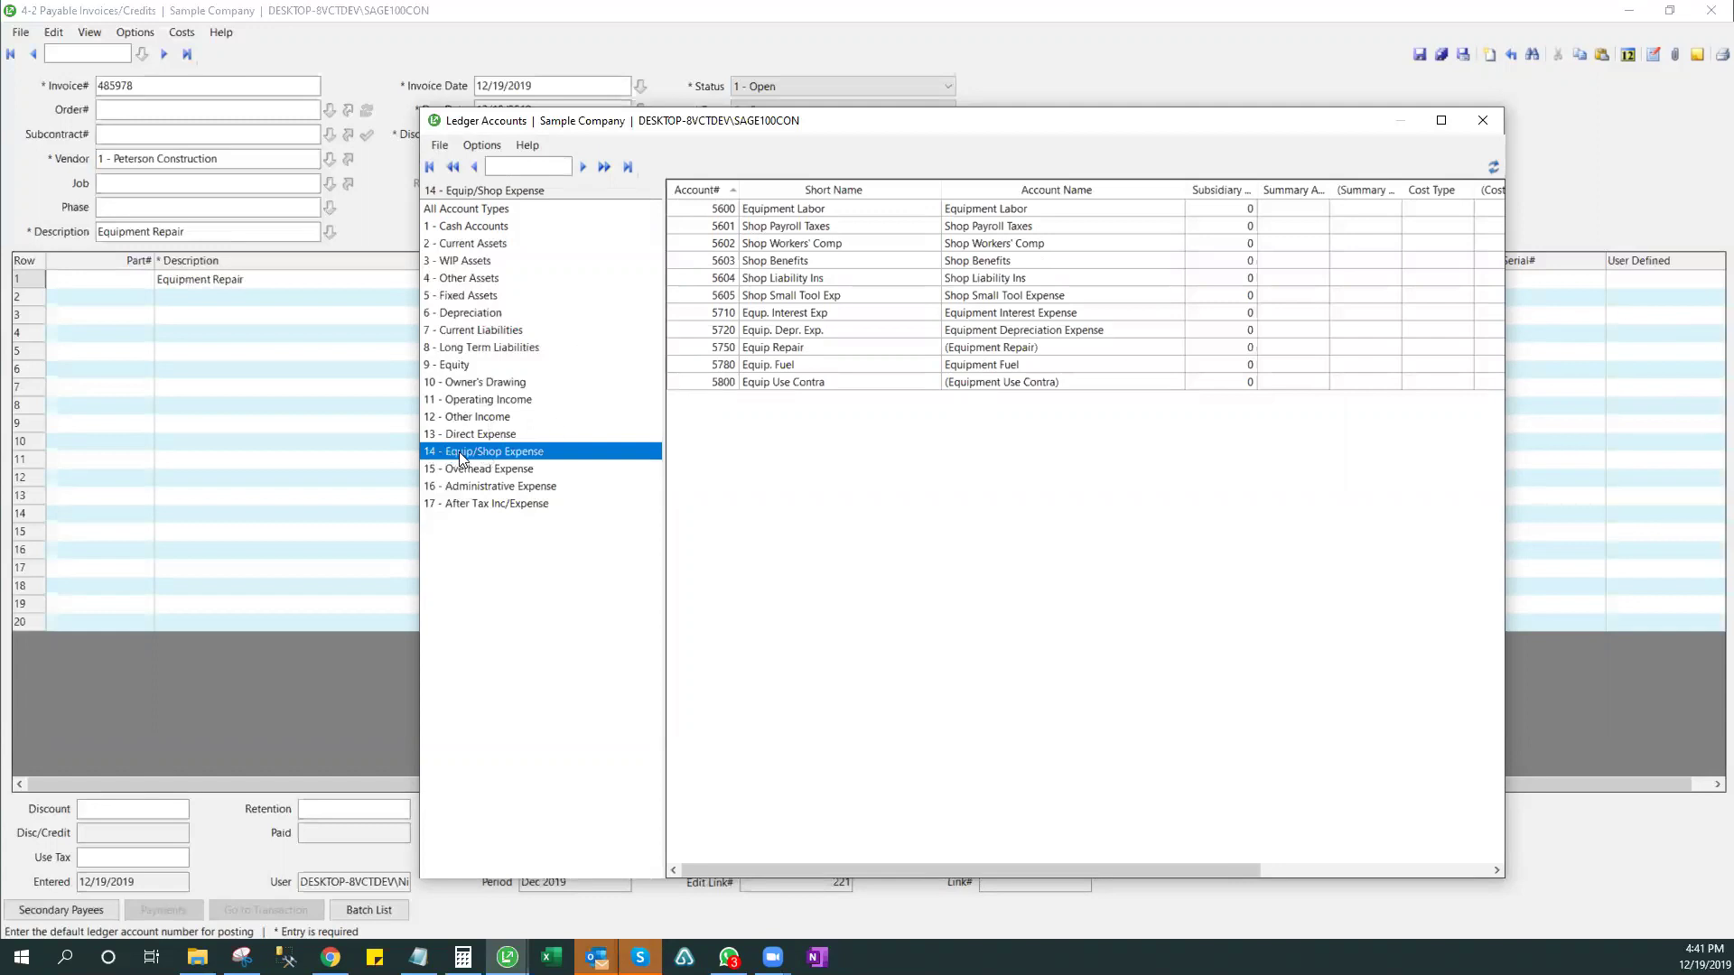
double_click(986, 347)
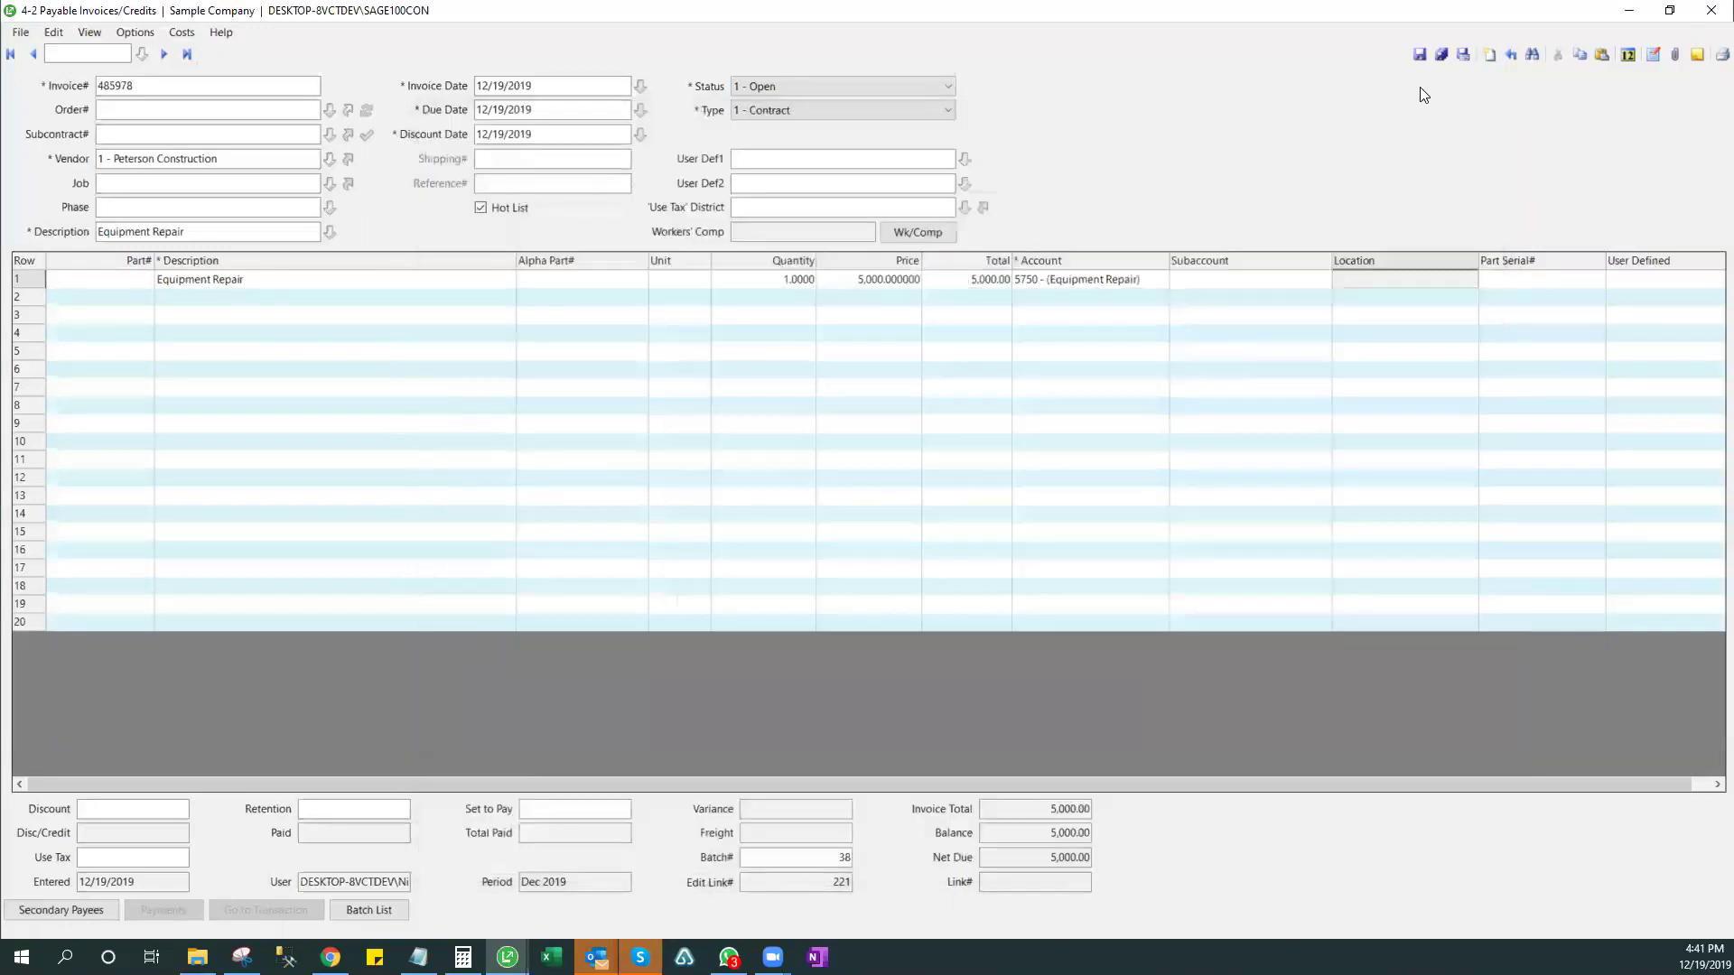
- Save the recoded invoice without a purchase order and close the Equipment Costs window
left_click(1418, 54)
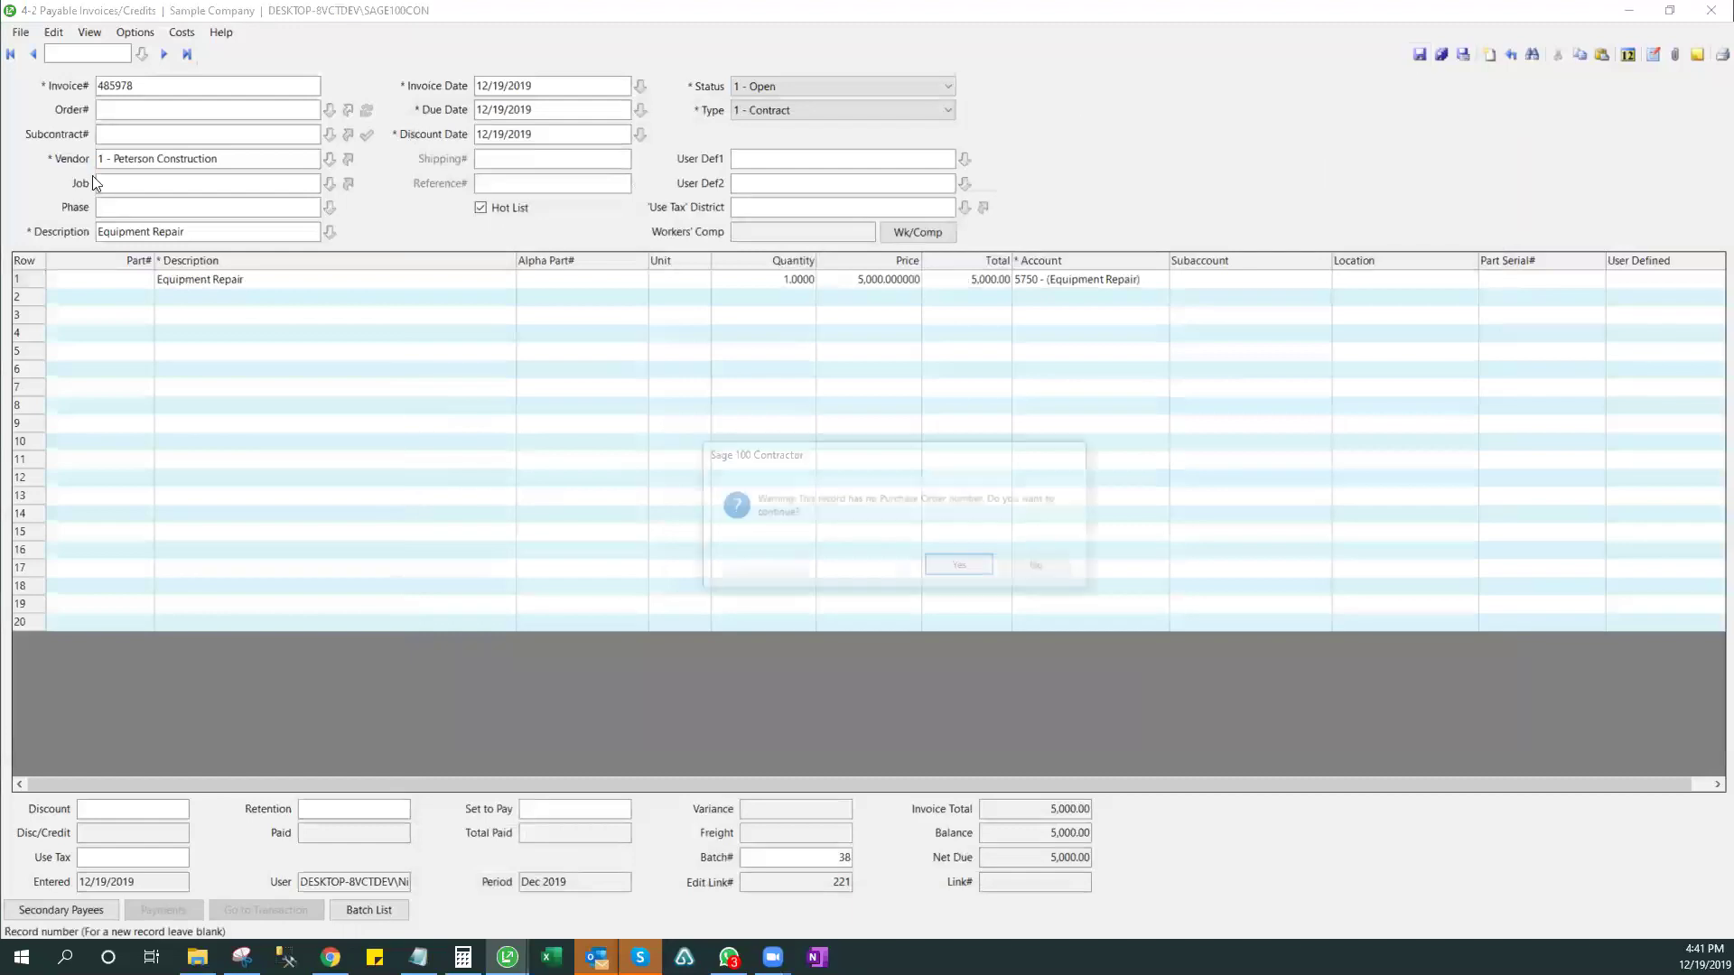
left_click(948, 564)
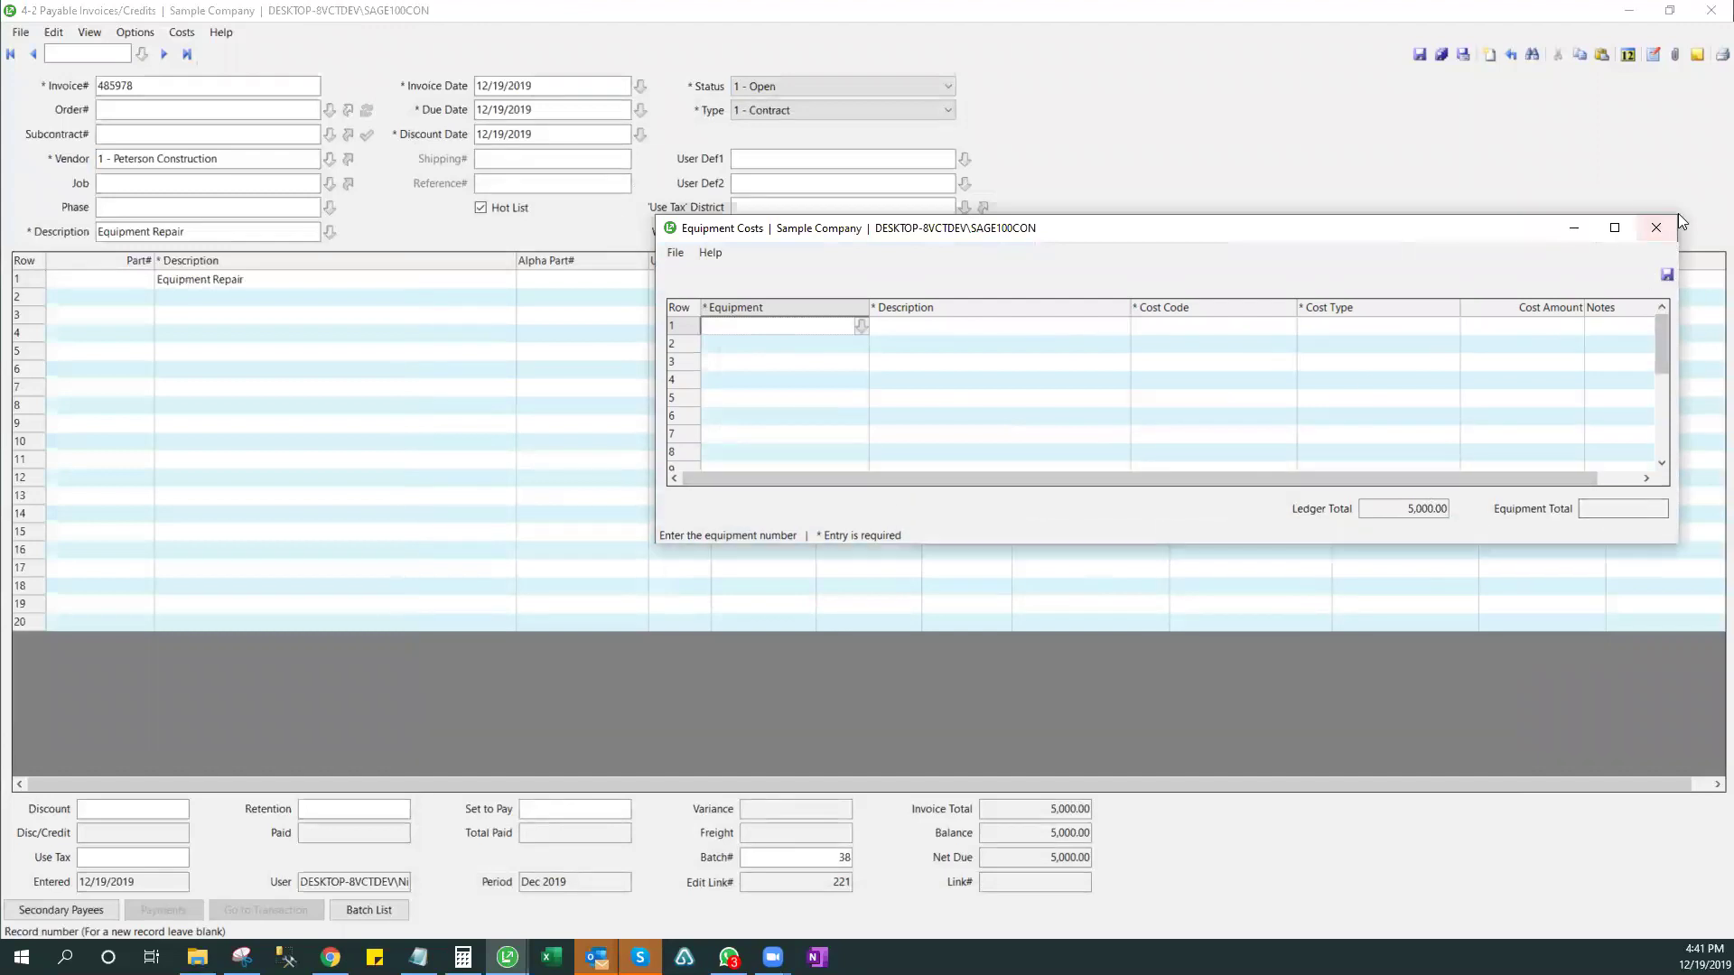
left_click(1656, 227)
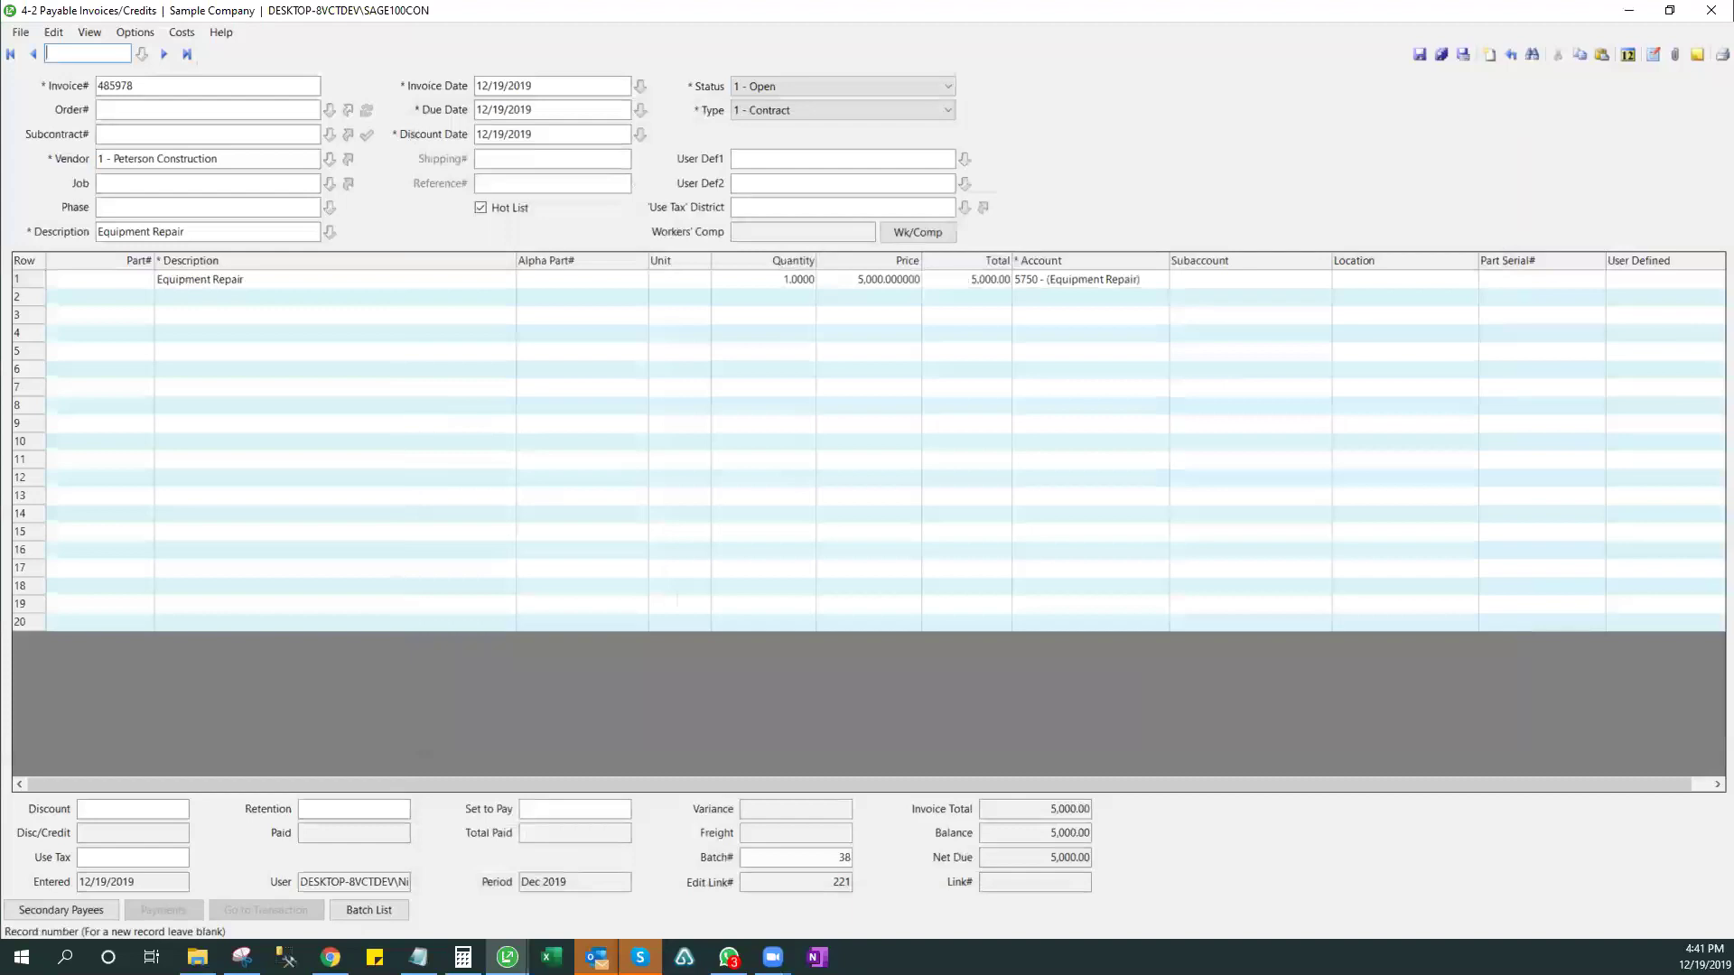
- Close the invoice window, discarding the unsaved changes
left_click(1709, 13)
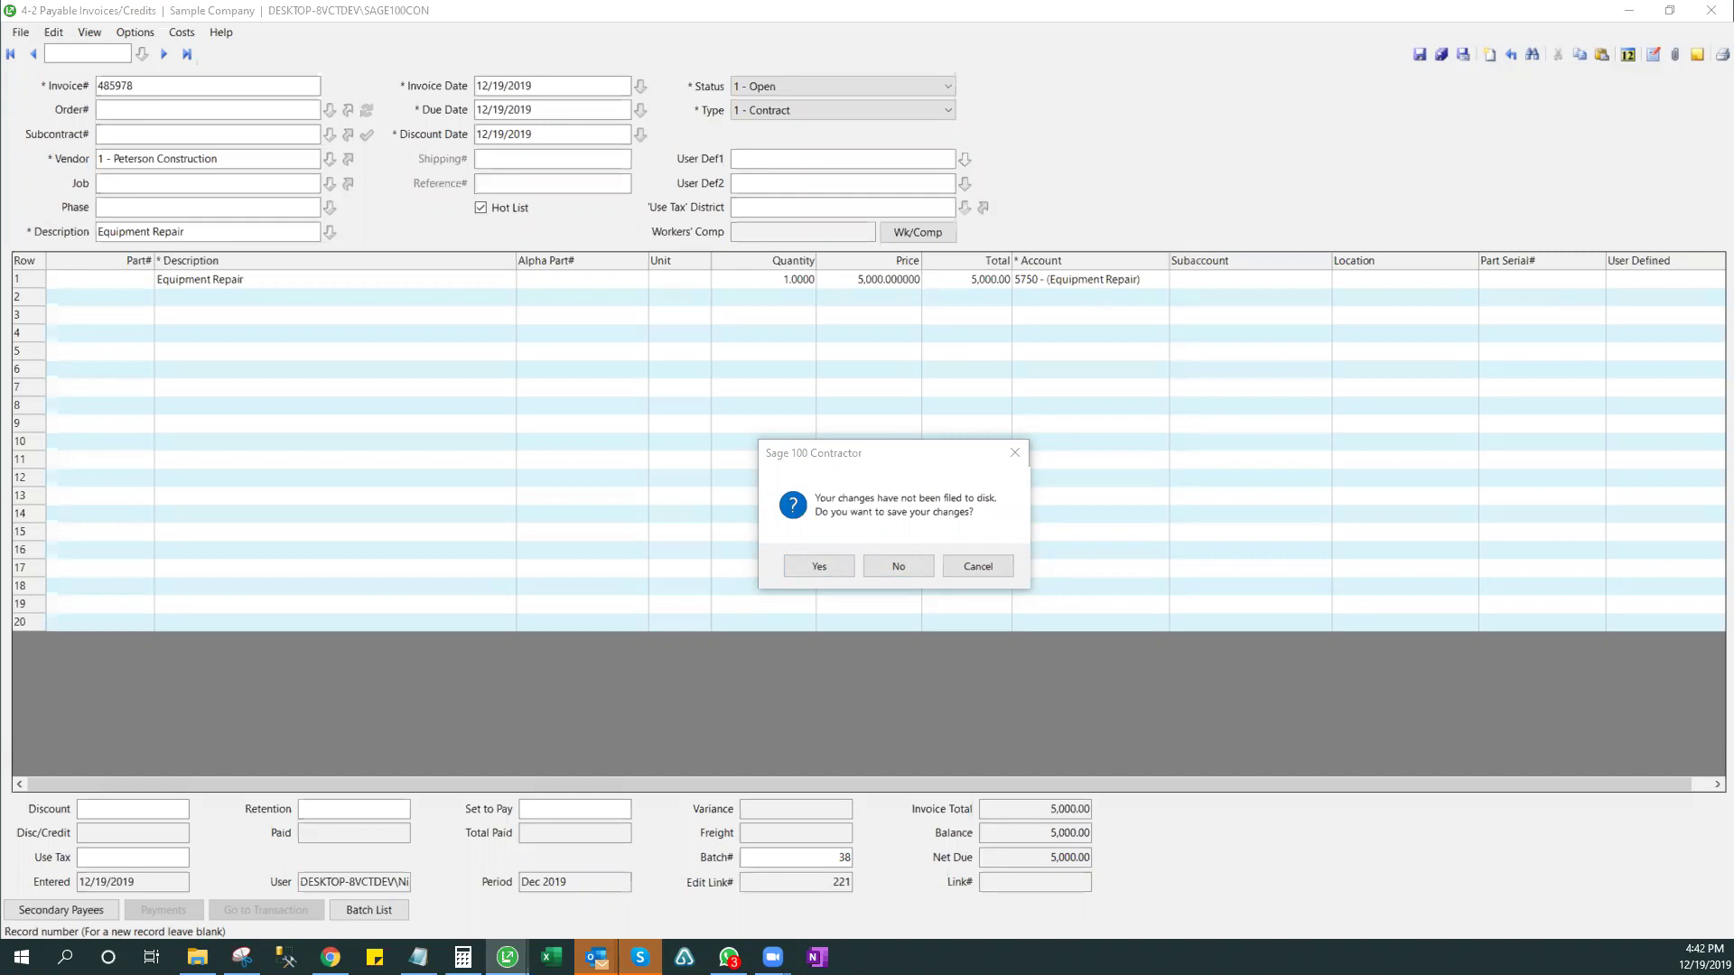
left_click(955, 562)
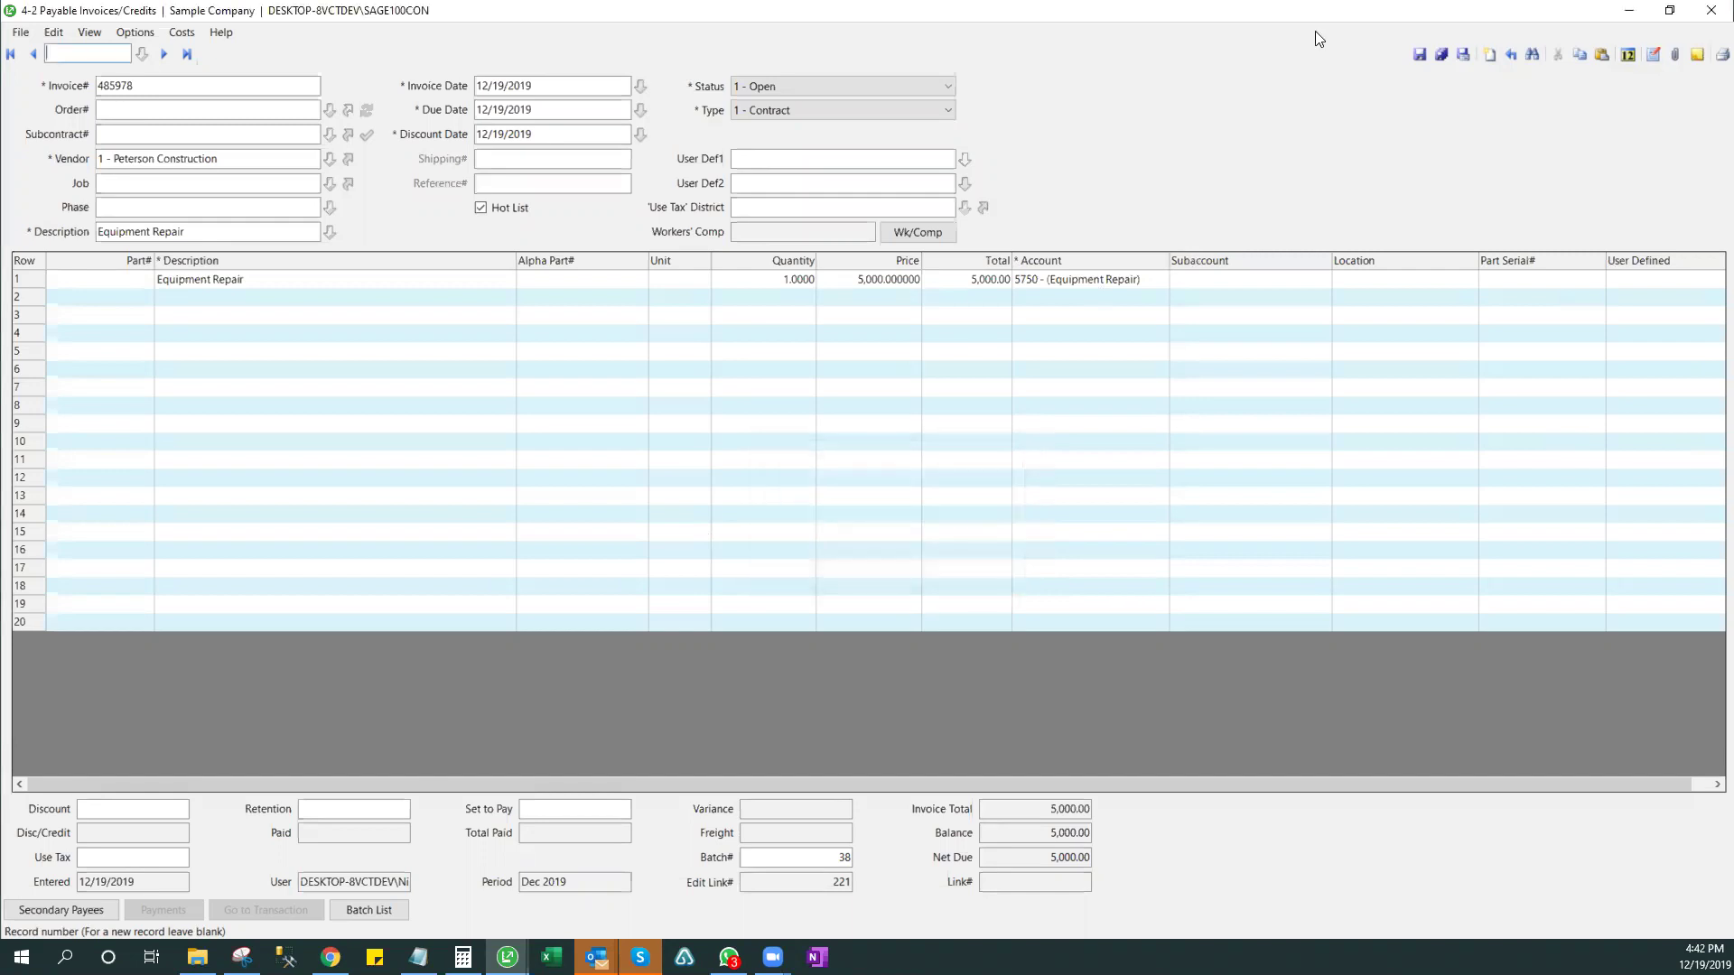
left_click(1710, 11)
left_click(887, 566)
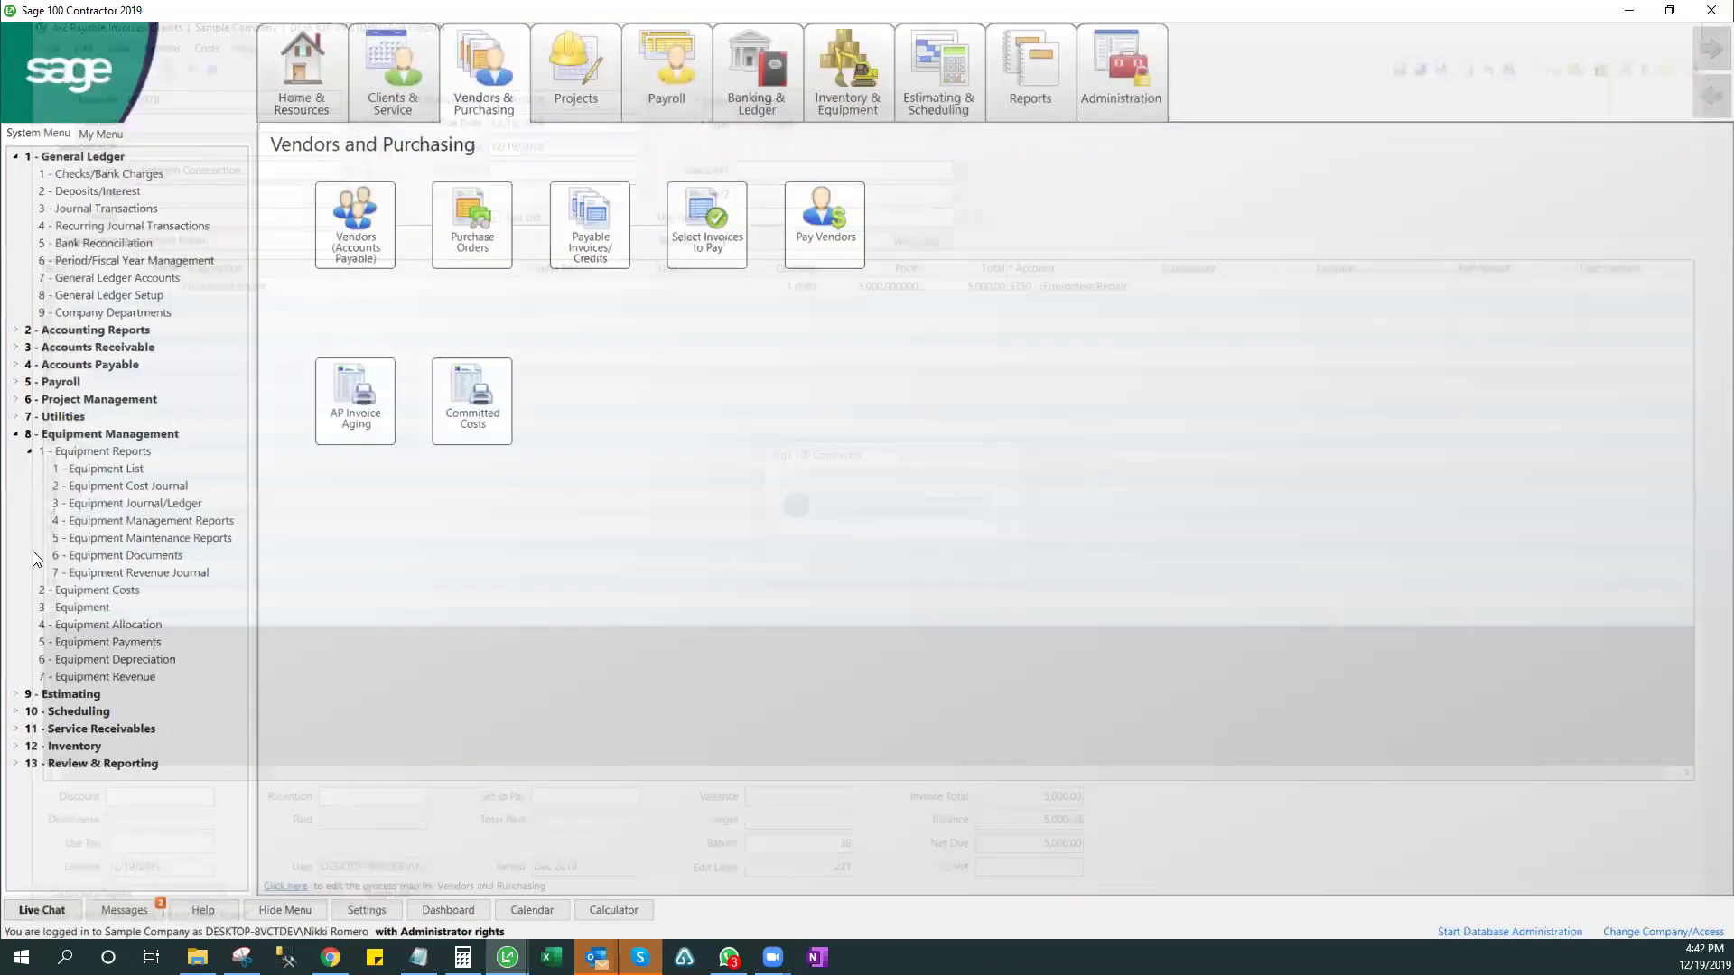
- Switch from Vendors and Purchasing to the Inventory & Equipment area of the main menu
left_click(848, 76)
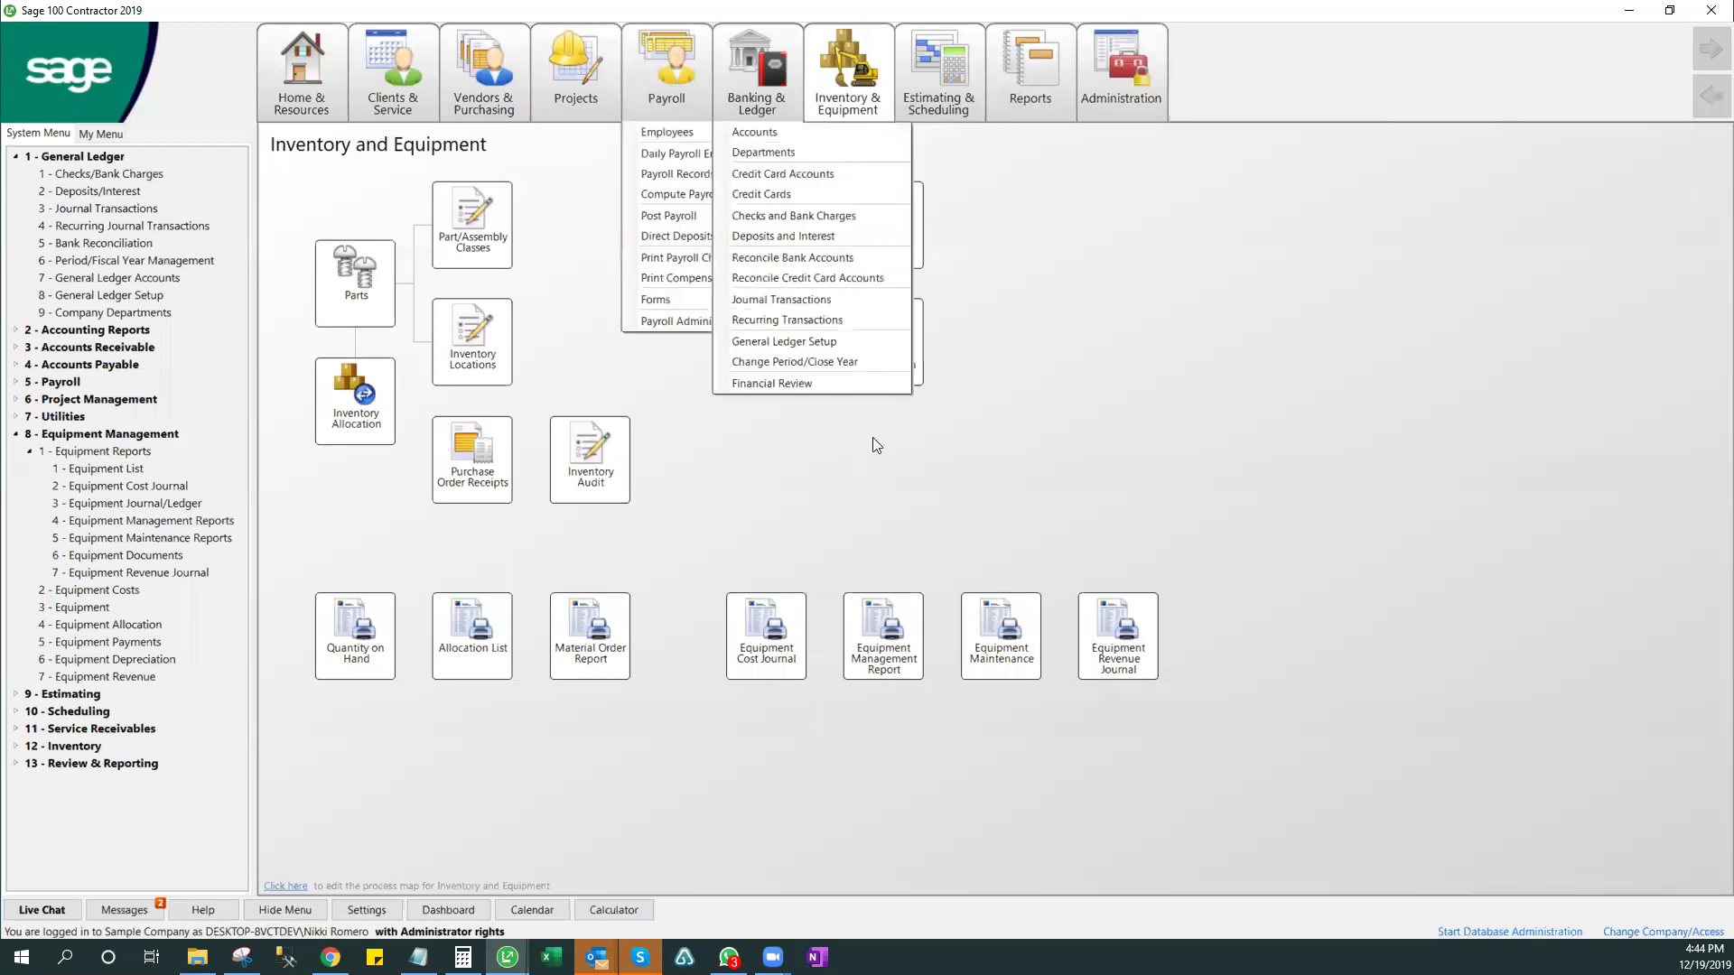
- Open Equipment, jump to the last record 405 Strato-Lift MRX25 #2, and show its Cost Recovery Worksheet
left_click(765, 298)
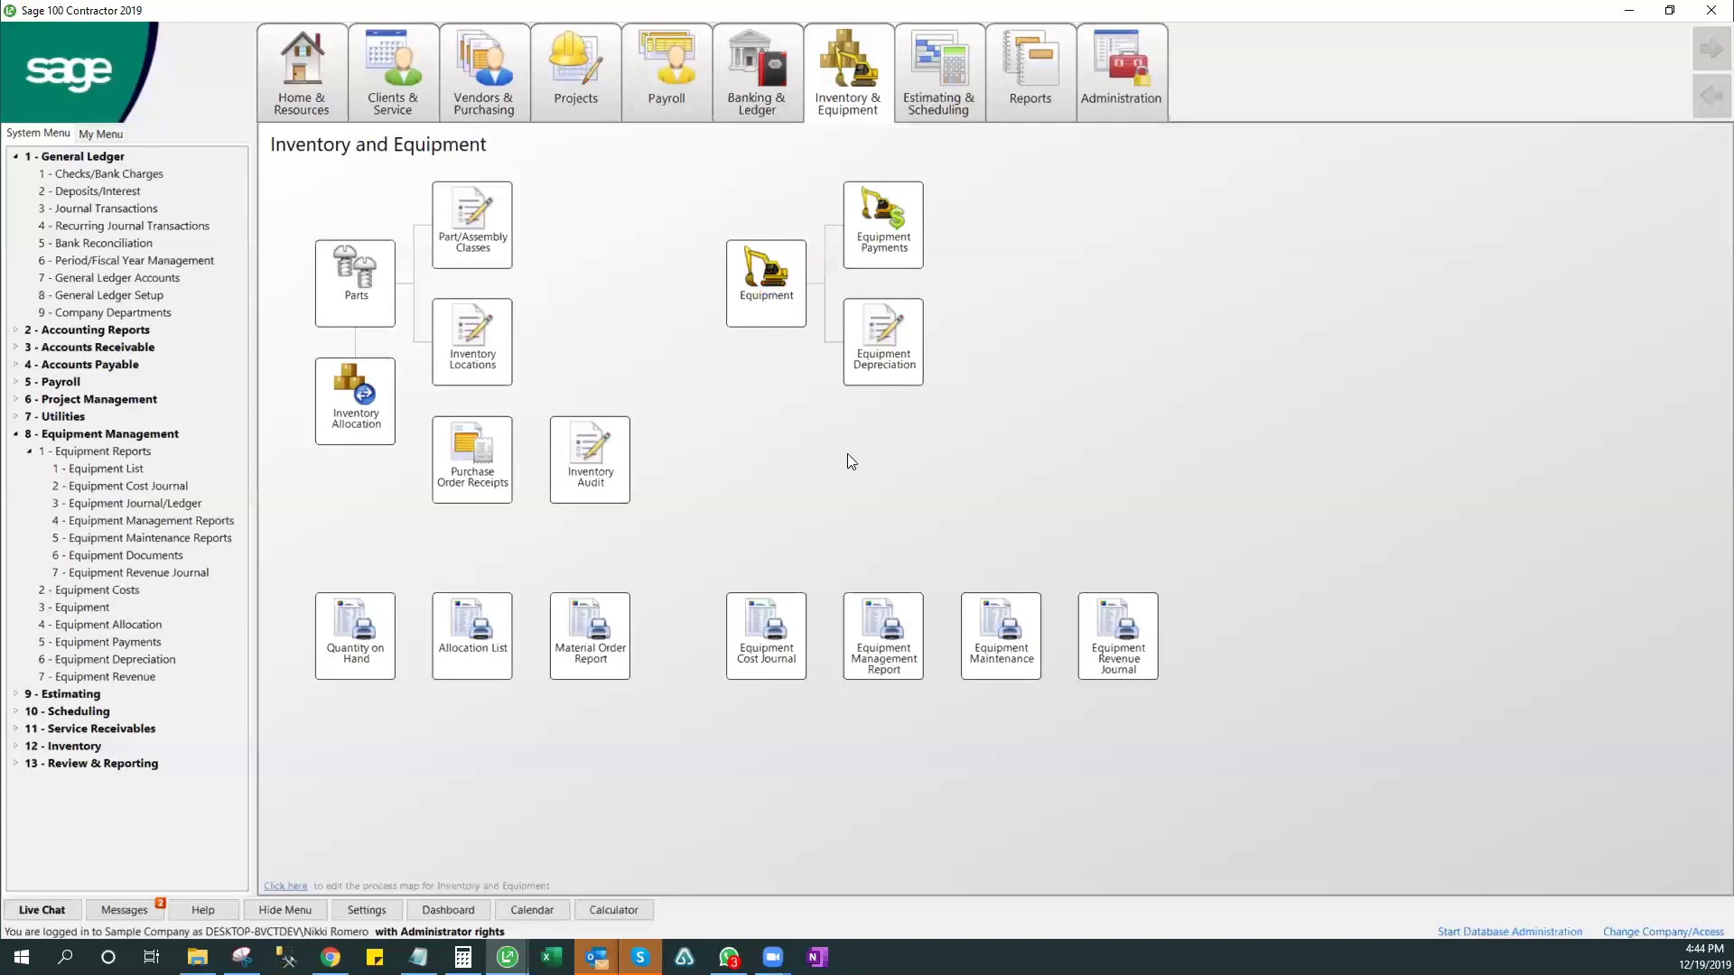
left_click(897, 273)
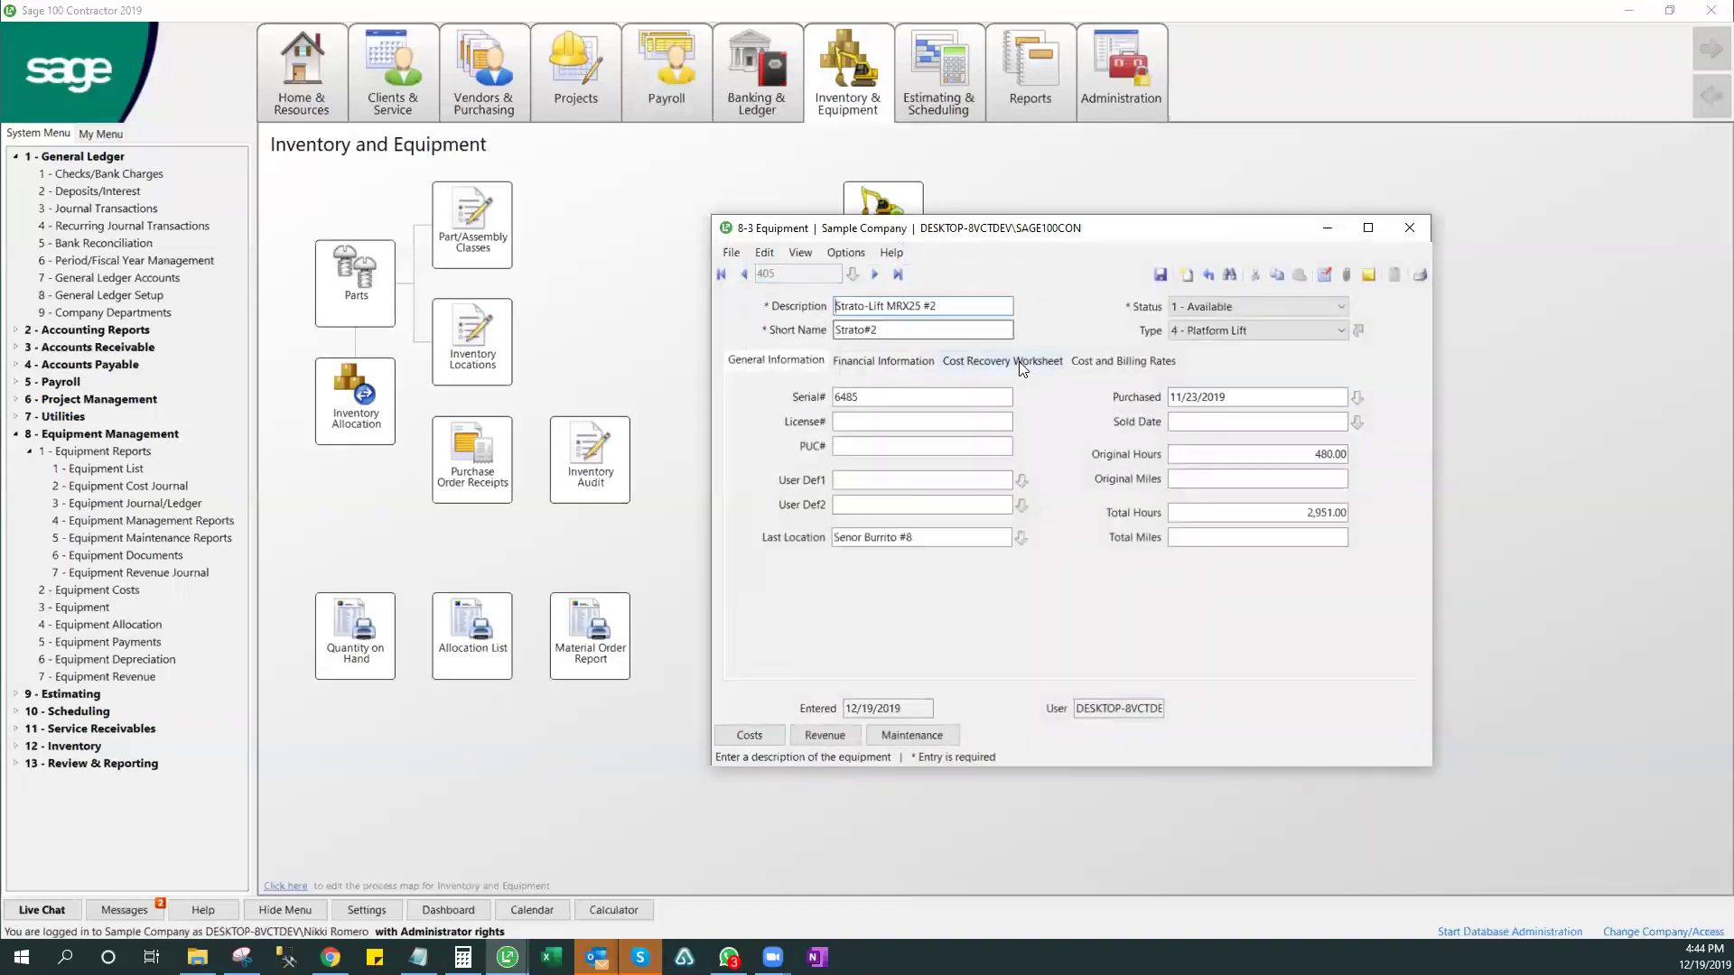
left_click(1018, 360)
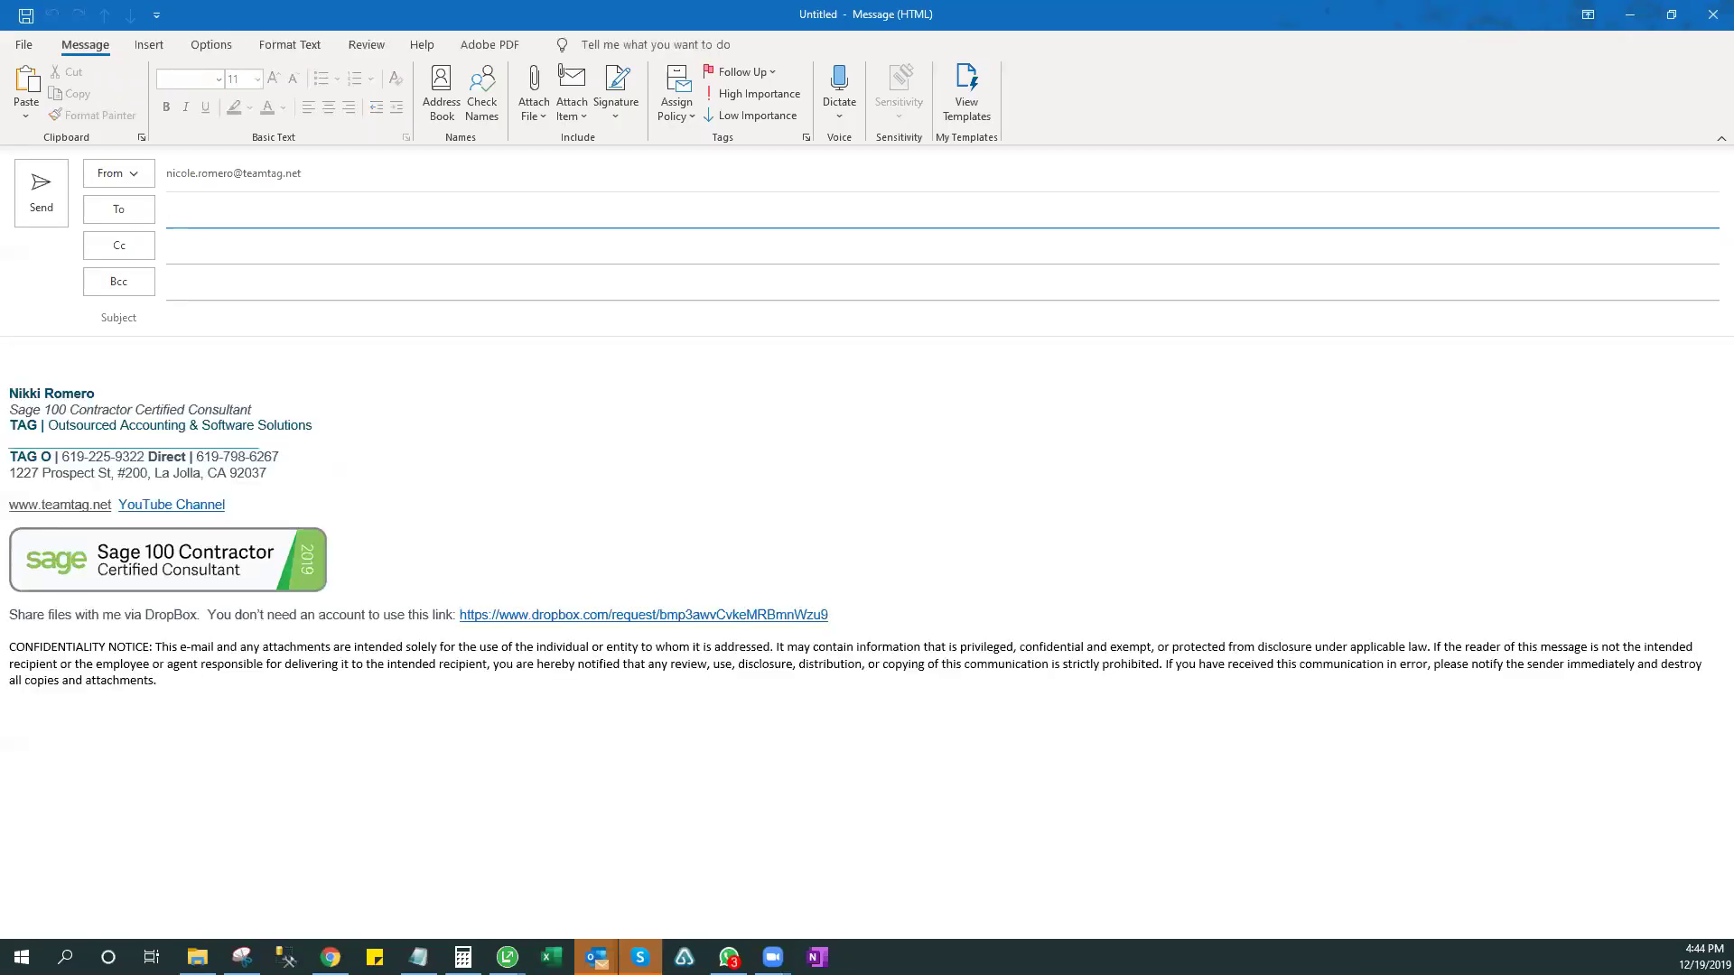
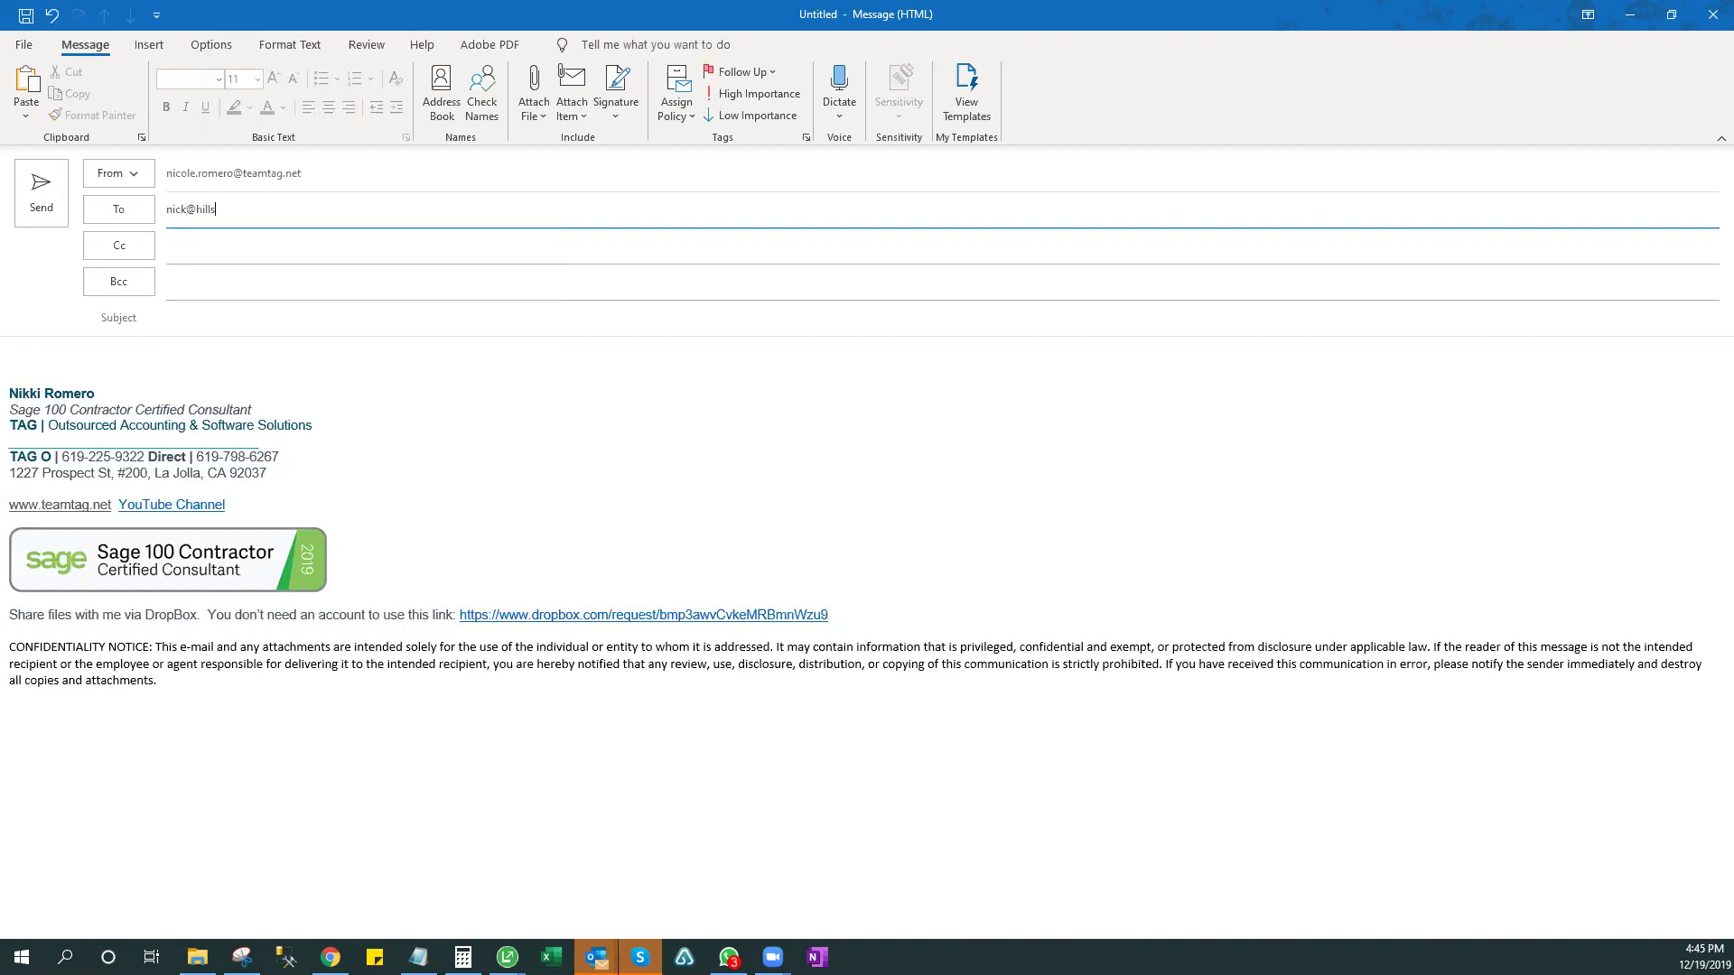
- Address the new Outlook message to the recipient's e-mail address and minimize it to return to Sage
key("Tab")
key("Tab")
key("Tab")
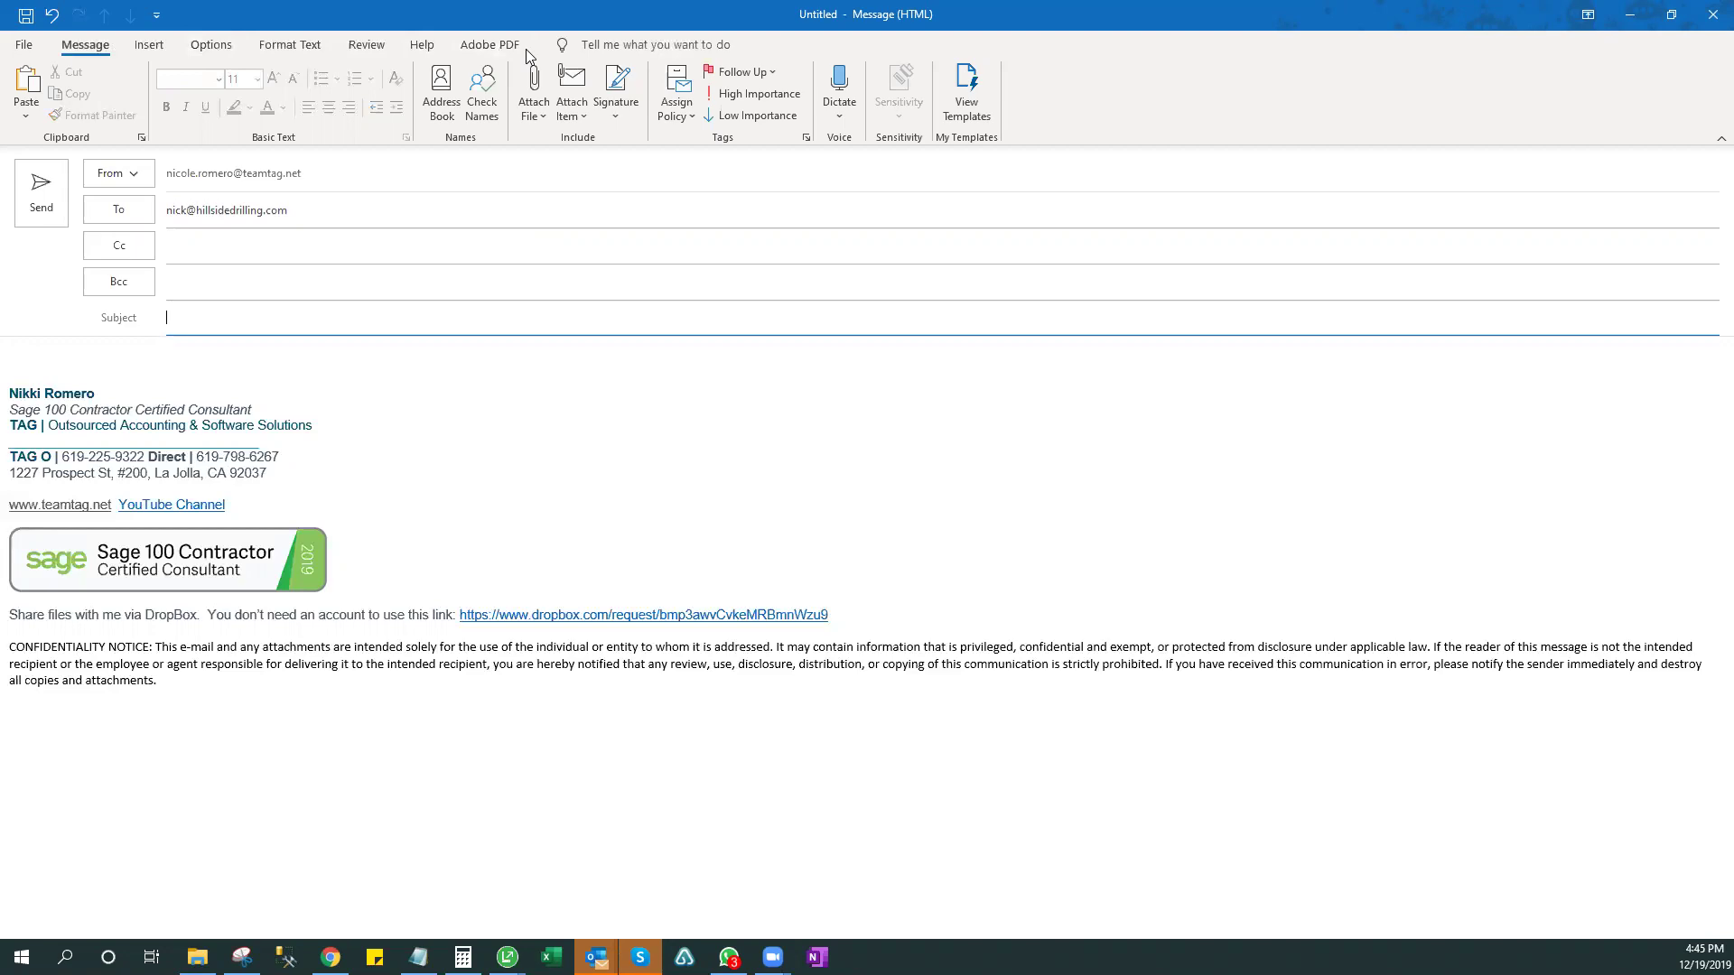
left_click(1630, 14)
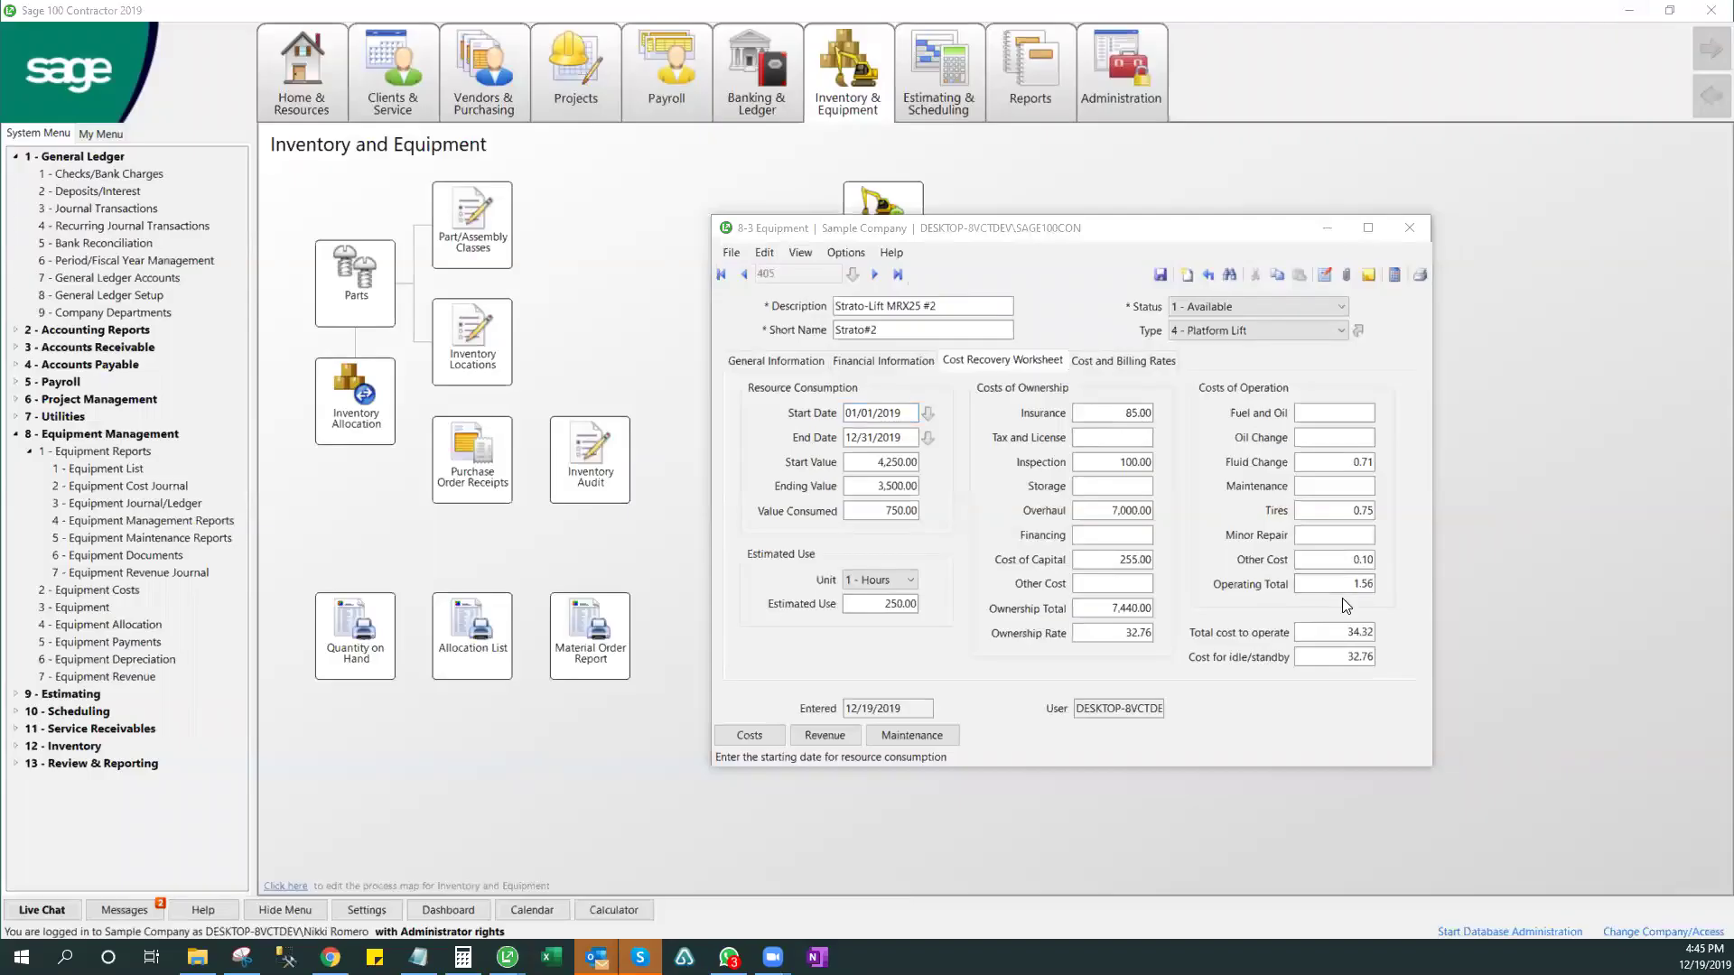